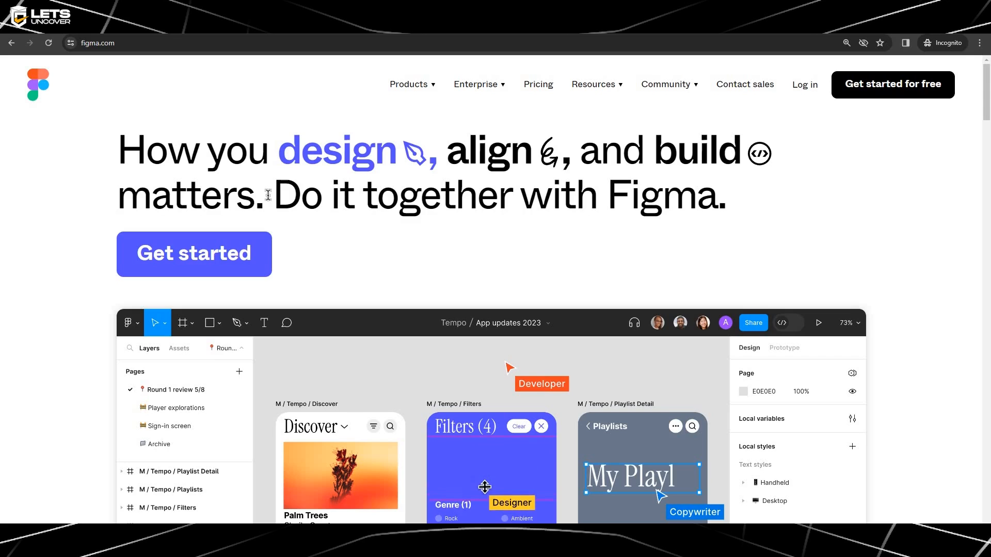
Open the Figma sign-up form, look over its email and password fields, and close it without creating an account.
click(859, 93)
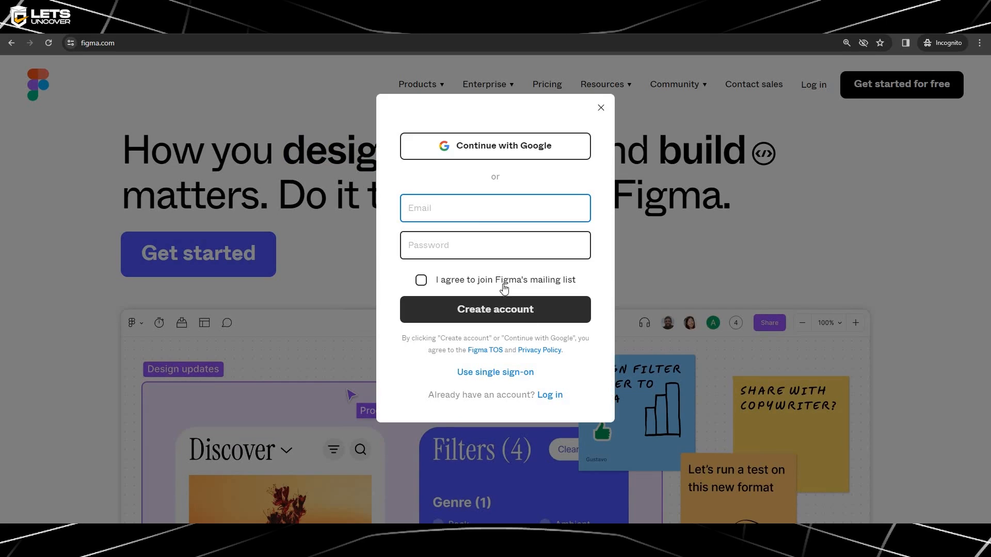
click(473, 207)
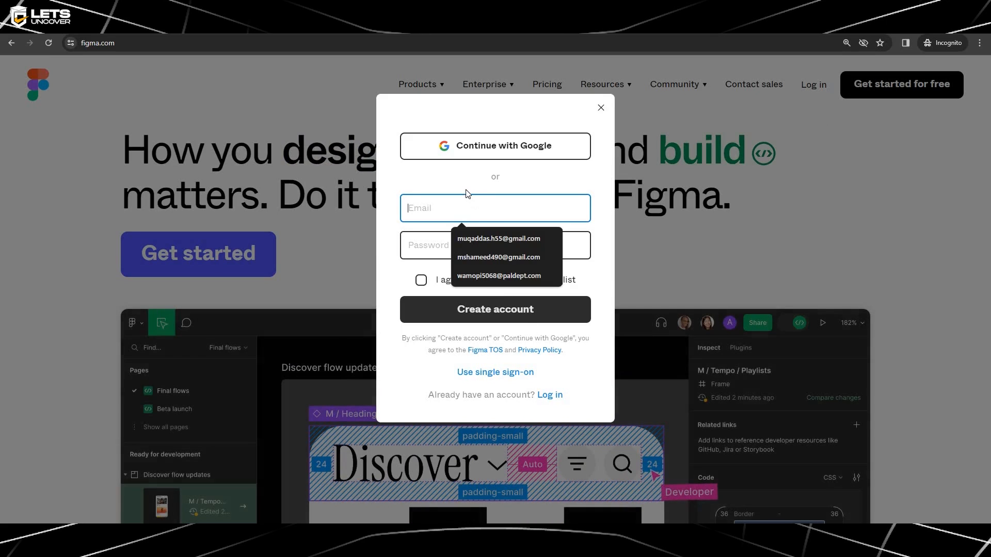
click(470, 246)
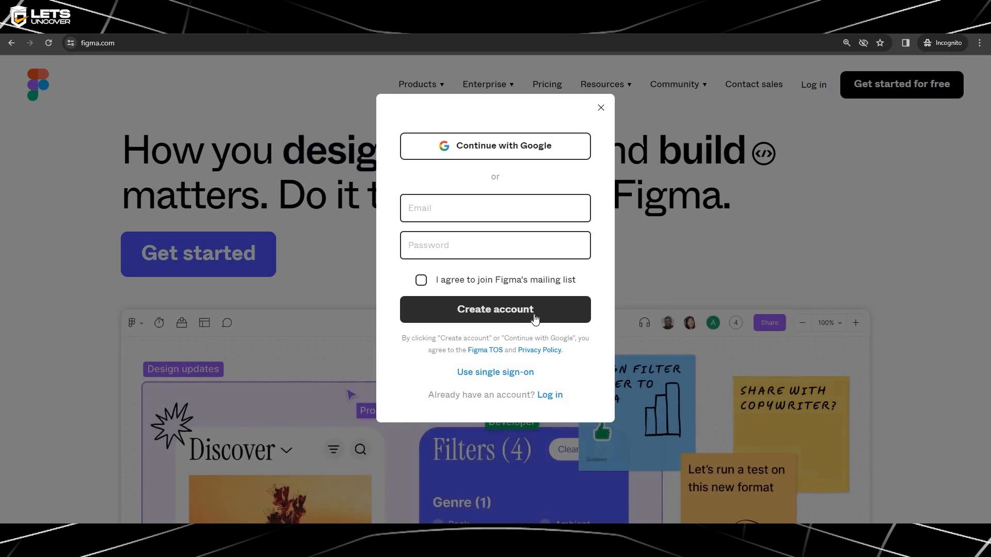
click(680, 234)
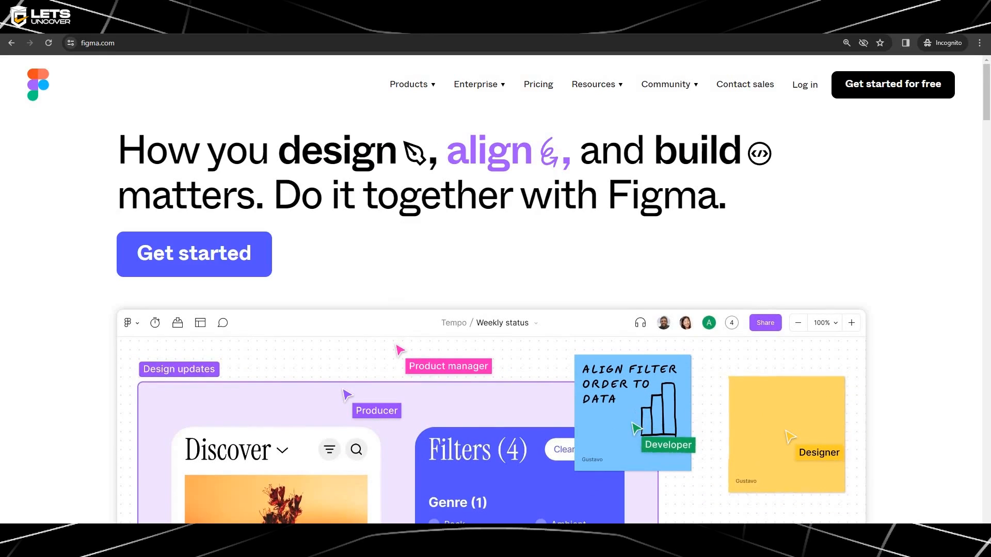
Switch to the signed-in Figma browser window and create a new design file from the drafts page.
mouse_move(287, 556)
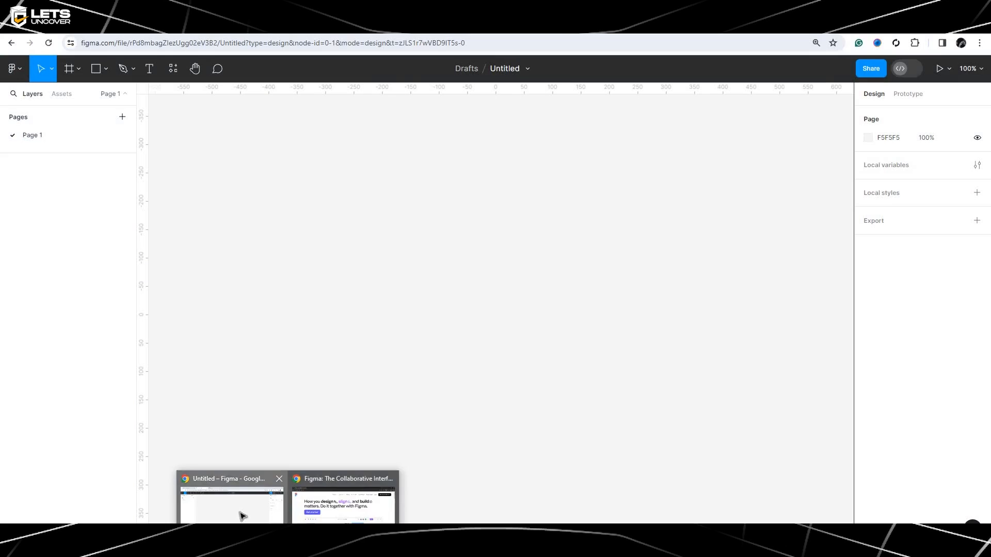
click(242, 517)
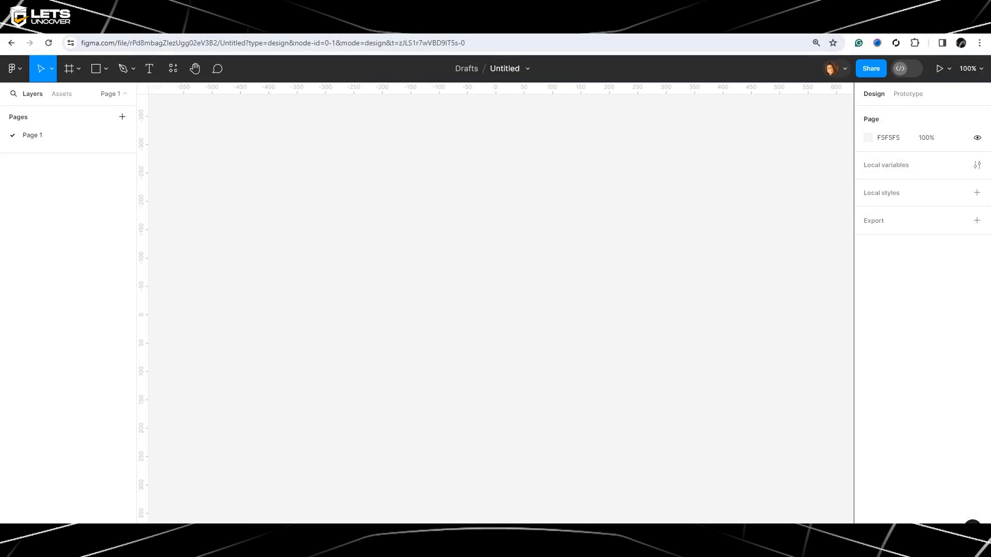
click(311, 26)
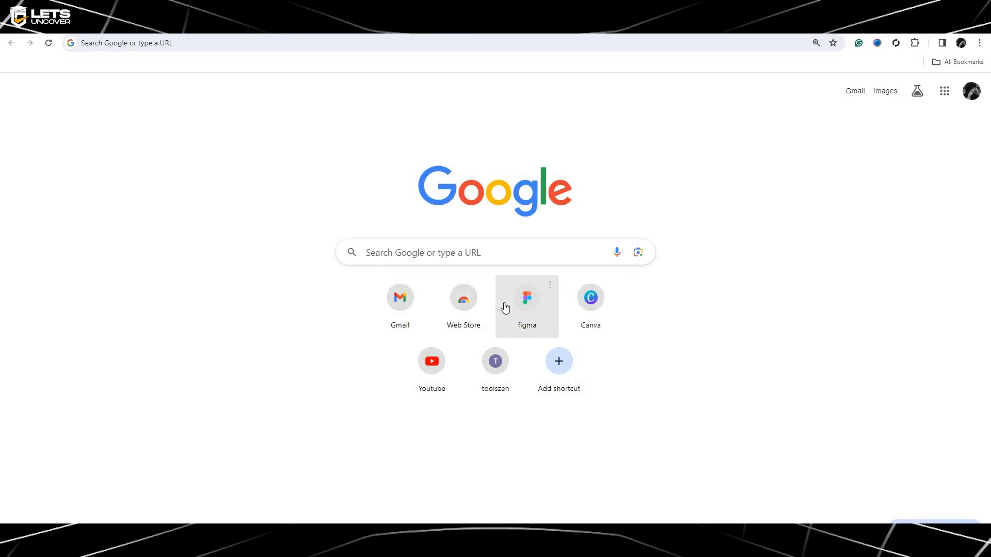
click(63, 26)
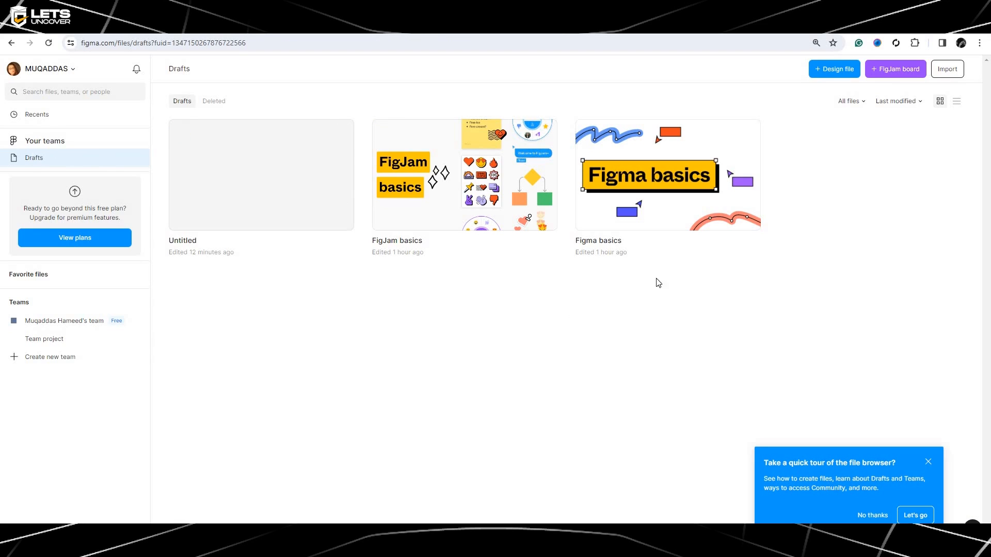
click(832, 71)
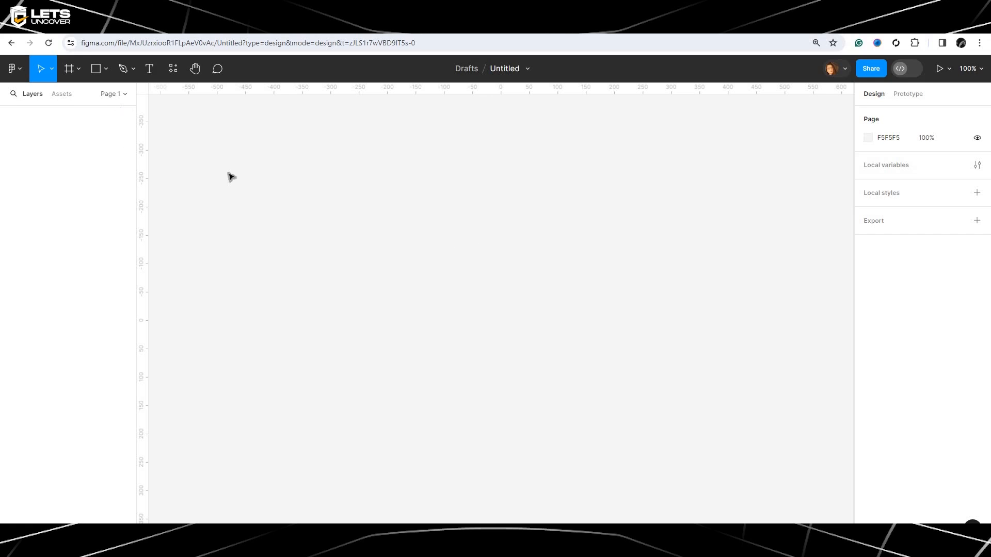
Go back to the drafts page and reopen the newly created Untitled design file.
click(27, 76)
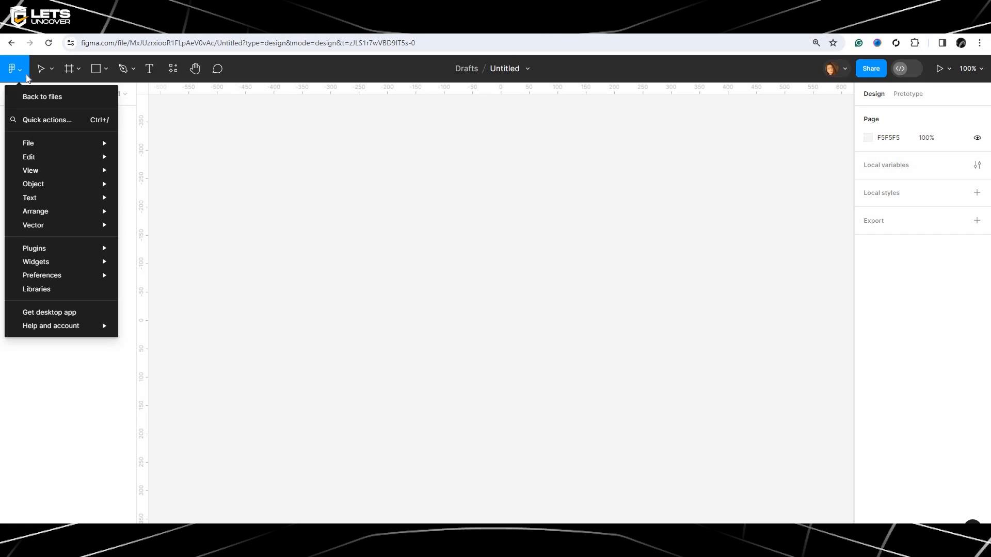
click(45, 101)
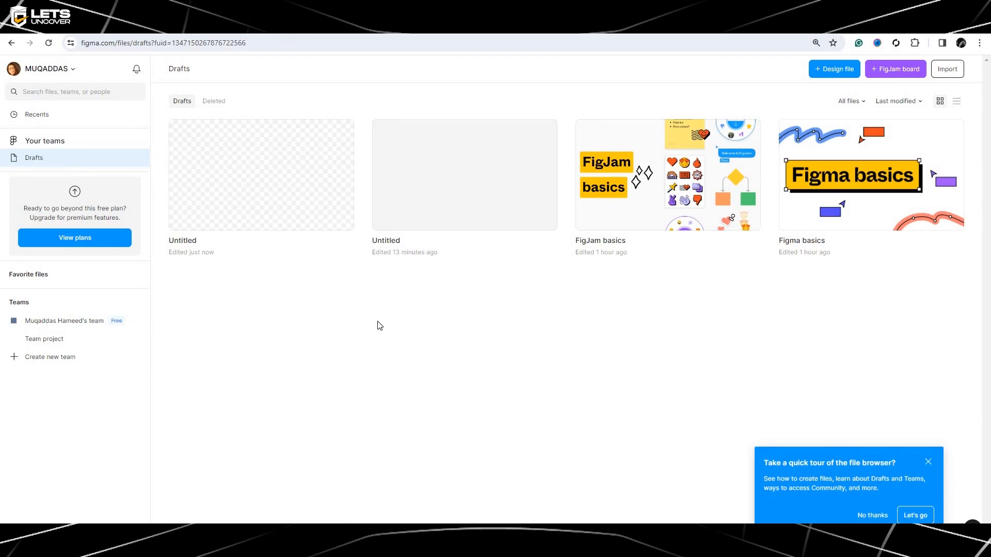
double_click(270, 202)
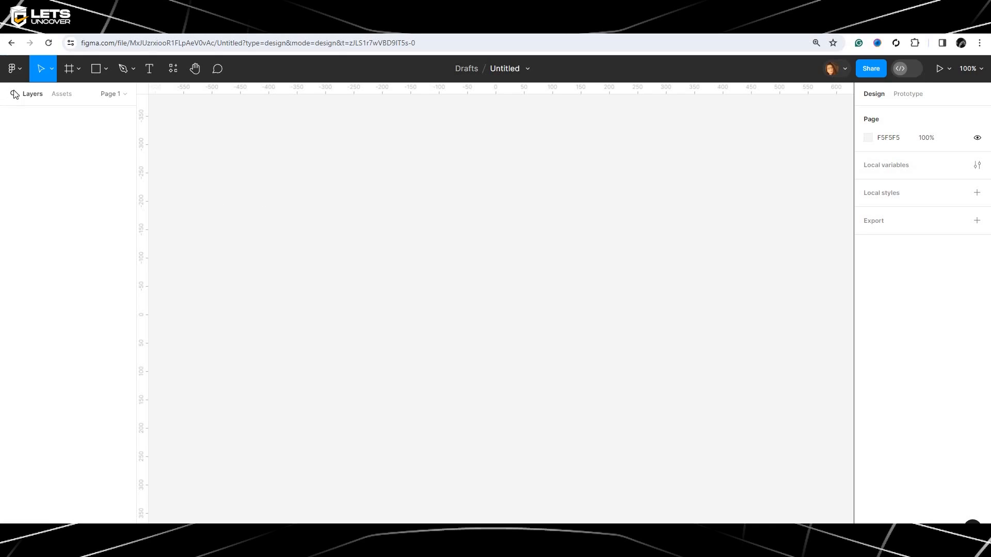
click(18, 75)
mouse_move(39, 143)
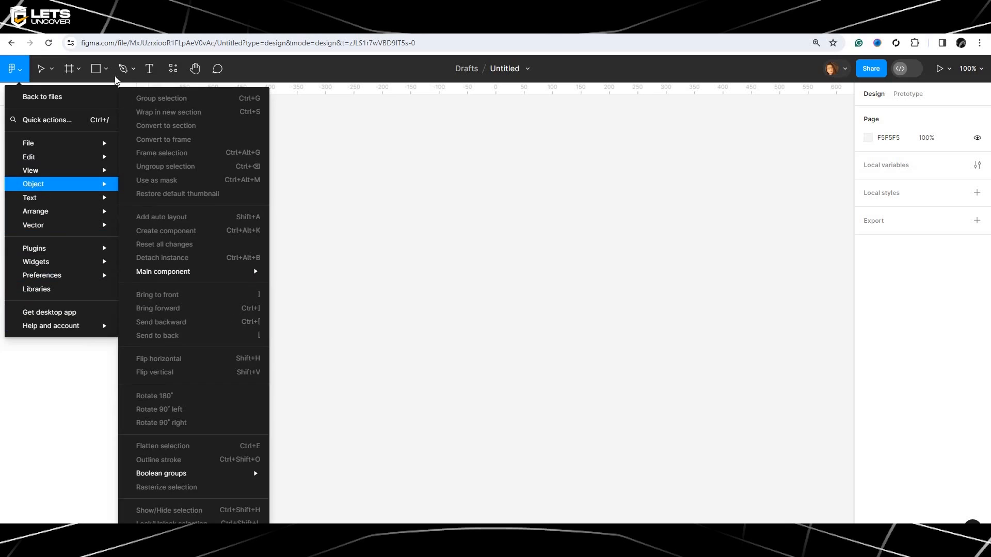
click(345, 181)
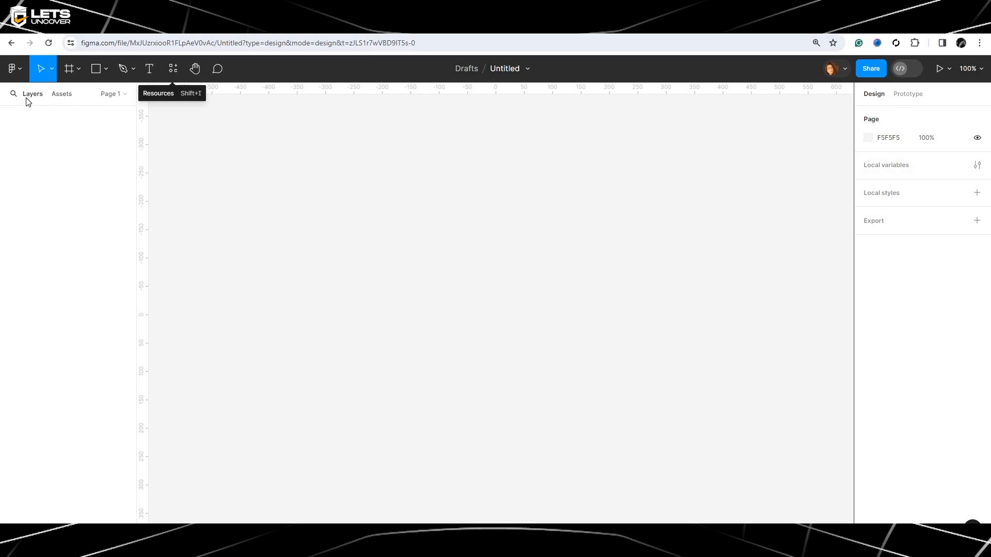
Try the Move tool on the empty canvas, switch to the Scale tool, and return to the Move tool.
click(51, 73)
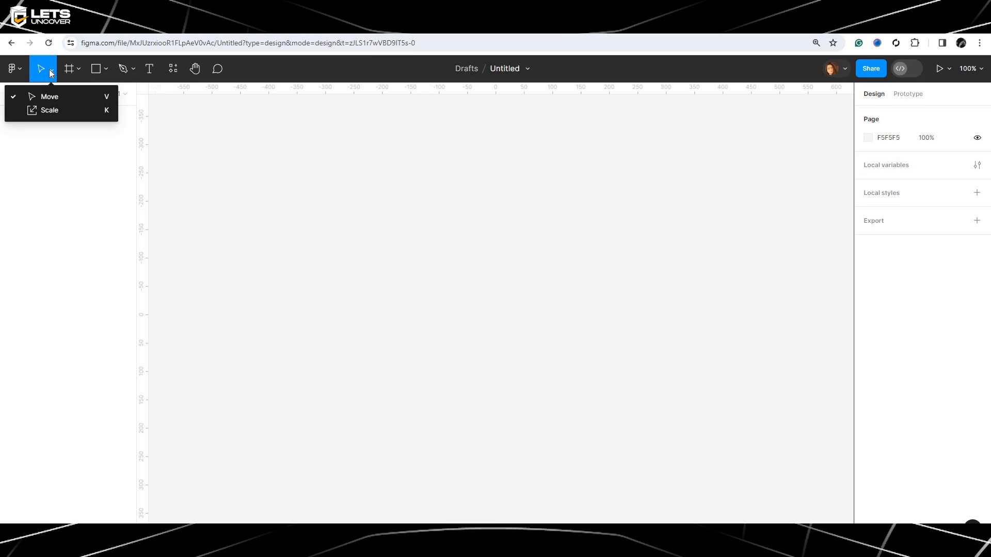
click(52, 96)
drag(245, 145, 367, 212)
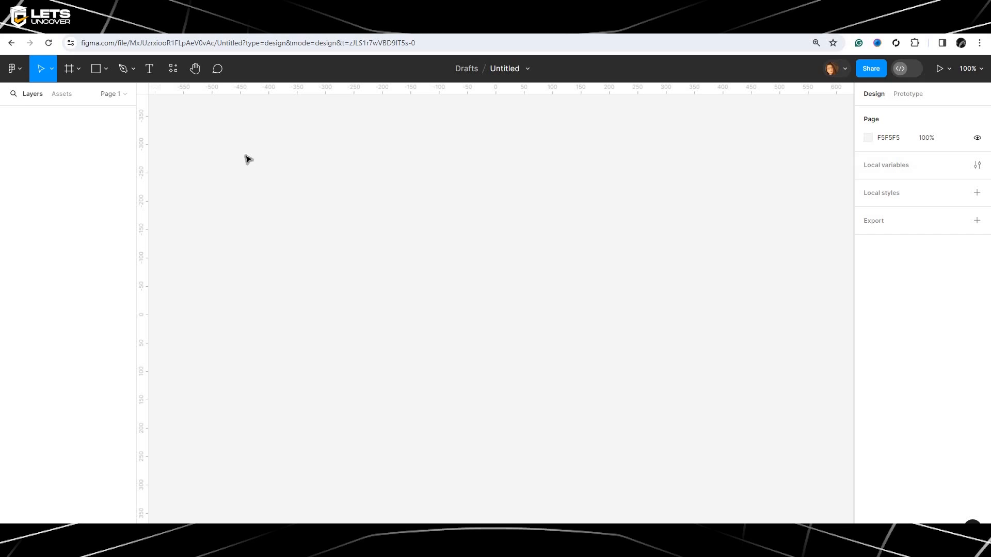
drag(235, 146, 248, 172)
click(50, 73)
click(51, 111)
click(46, 67)
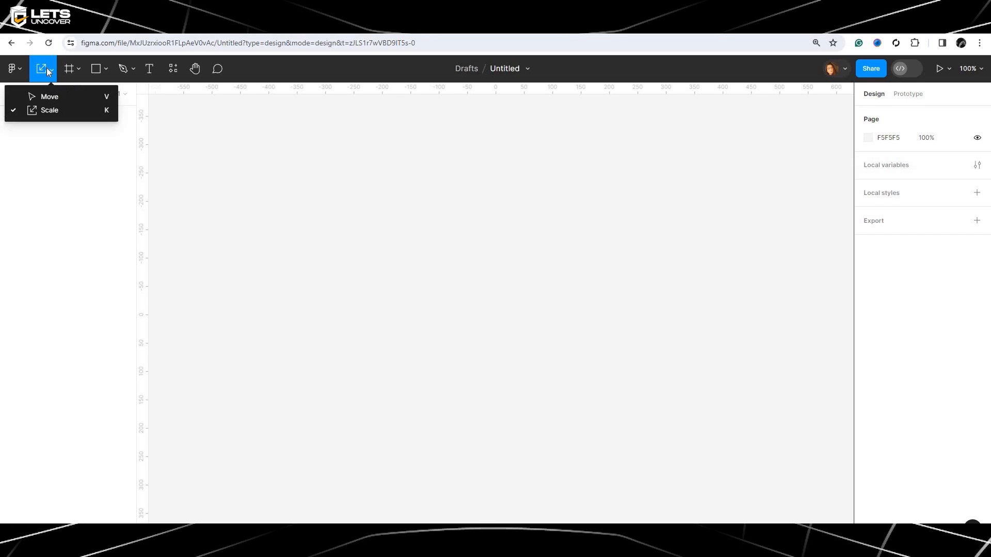
click(57, 93)
Add a frame to the canvas using the 1440 × 1024 Desktop preset.
click(80, 69)
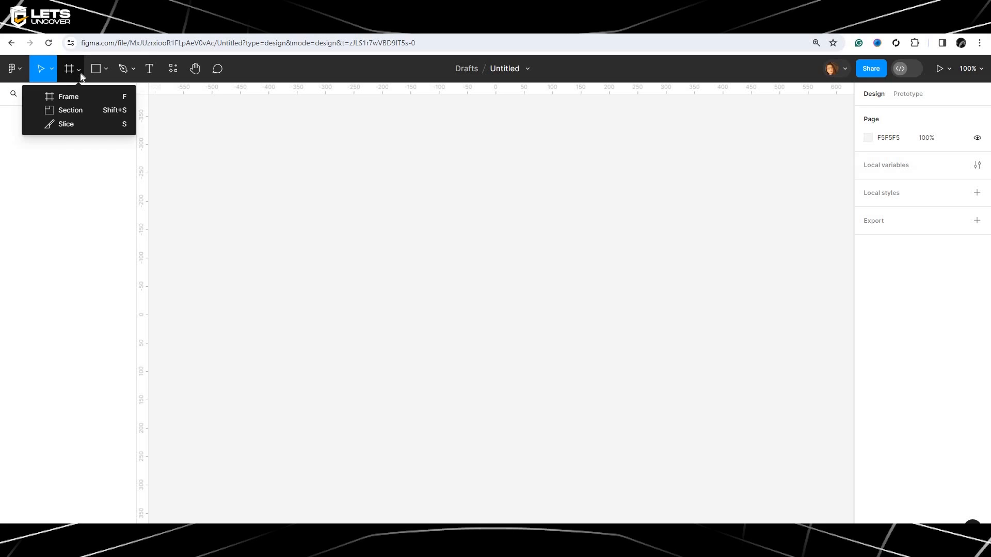
click(80, 100)
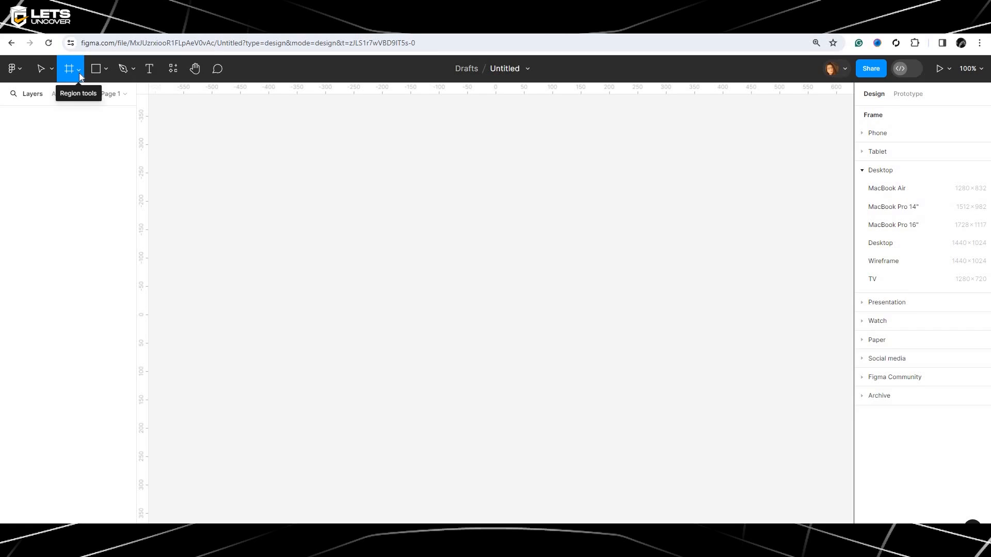
click(862, 173)
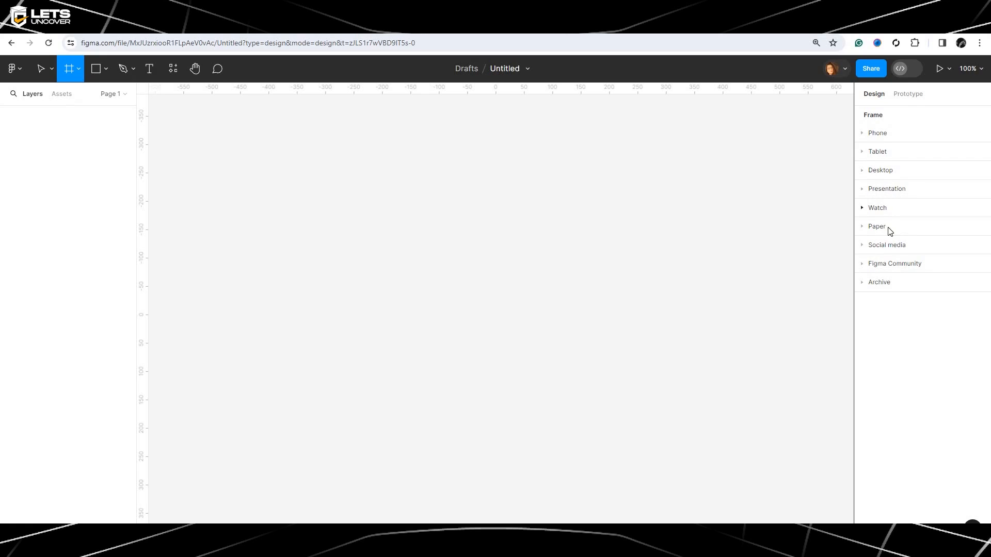
click(862, 172)
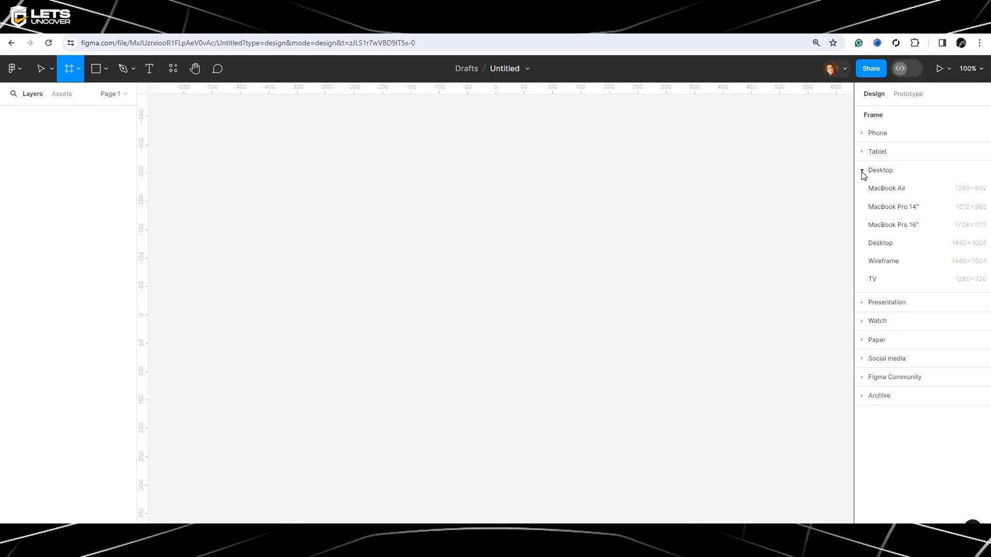
click(883, 244)
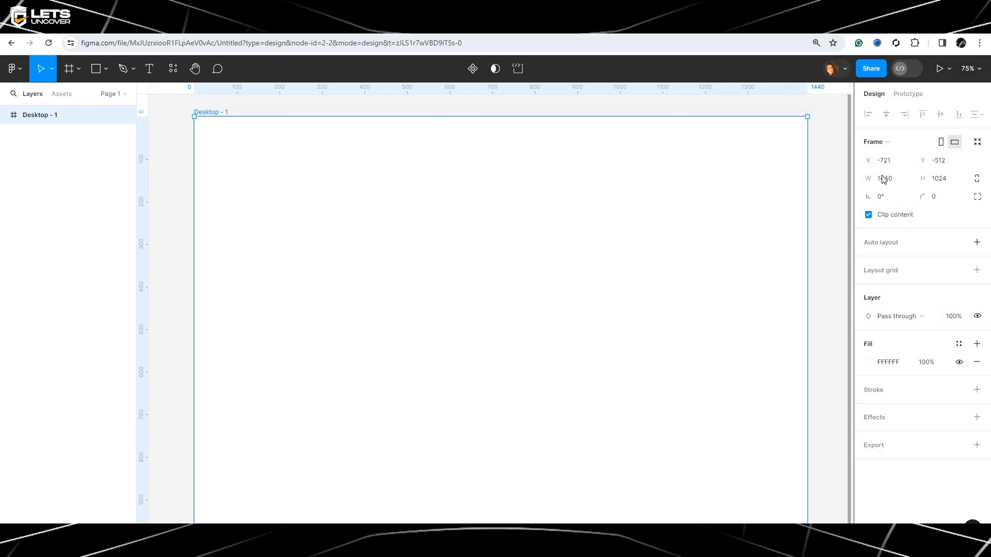
Narrow the desktop frame to a width of about 1276 and delete it.
drag(808, 193, 737, 219)
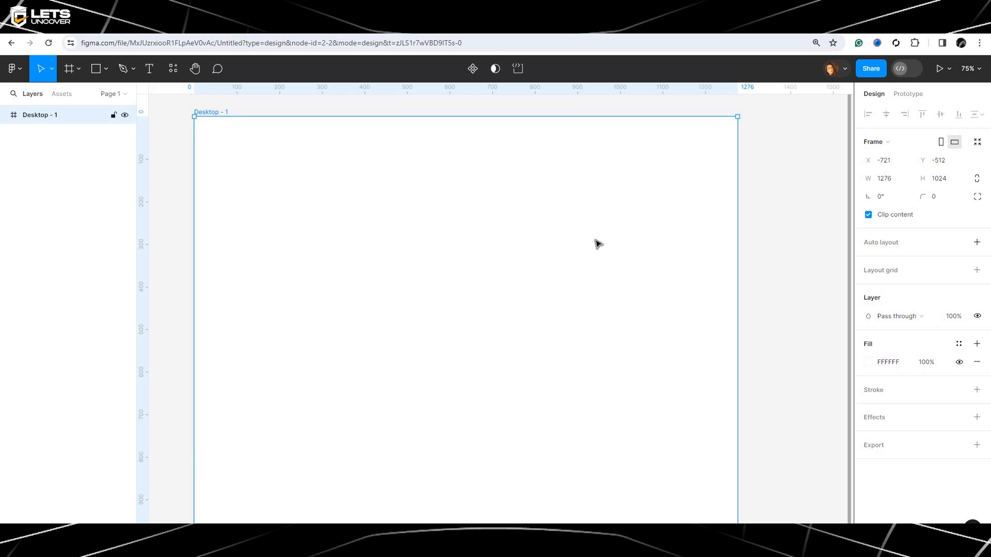
key(Delete)
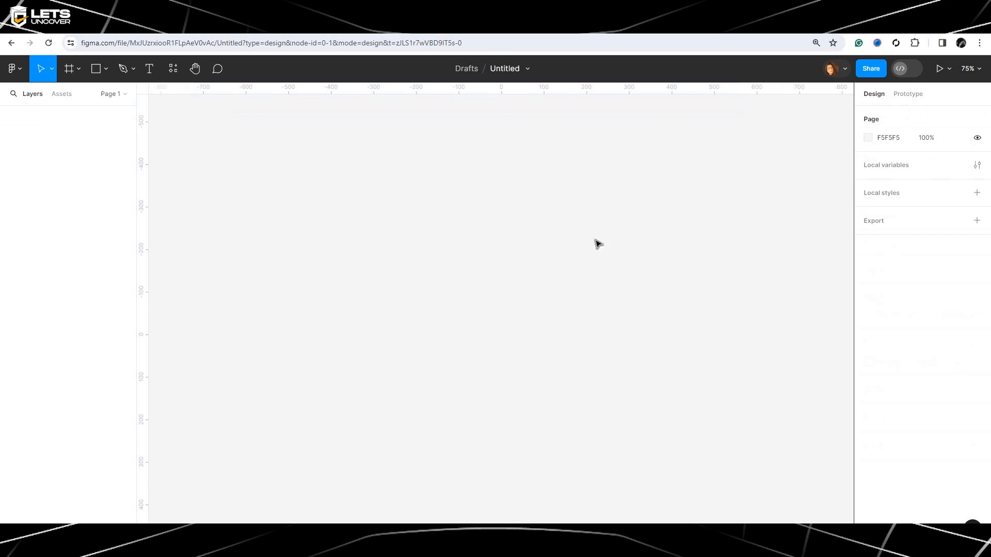
click(77, 70)
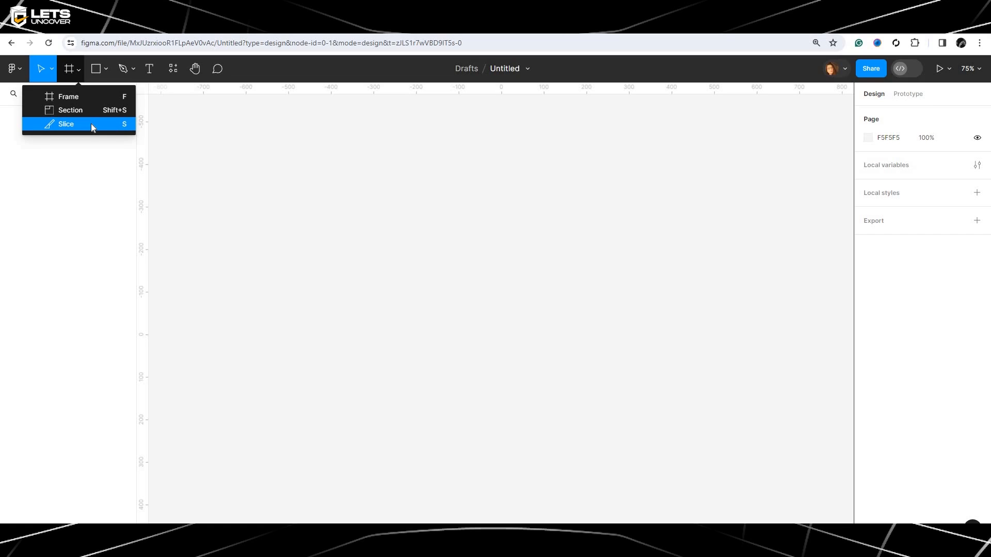
click(102, 75)
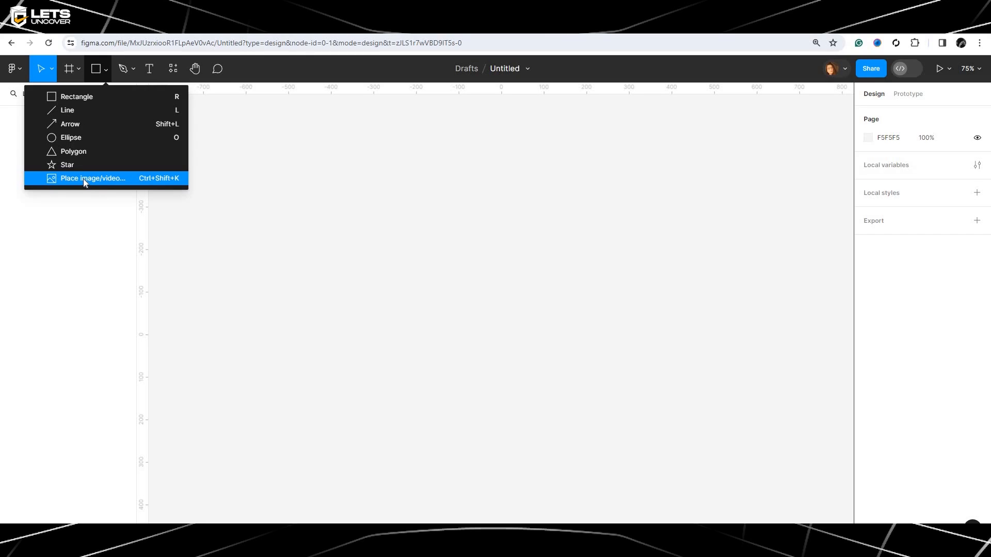
Draw a closed, curved bean-like shape about 604 × 248 with the Pen tool in the upper-left canvas area, and finish vector editing.
click(132, 73)
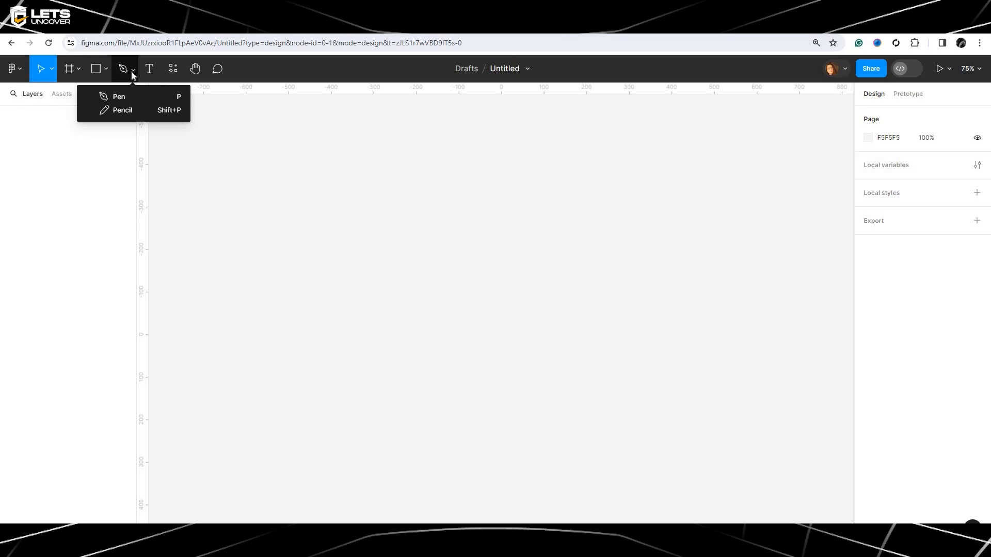
click(121, 98)
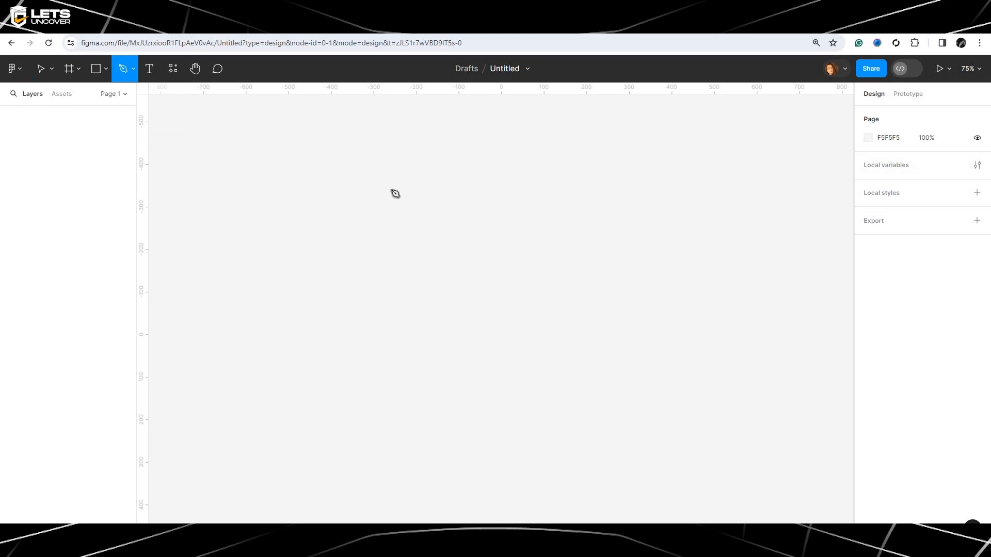
click(243, 169)
drag(375, 186, 430, 177)
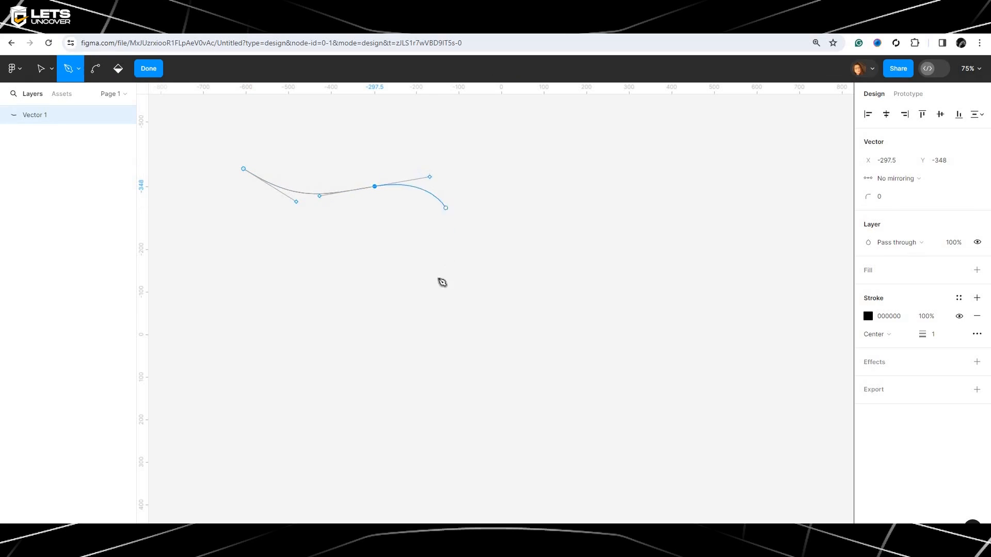
drag(443, 260, 410, 285)
drag(268, 256, 223, 240)
drag(221, 177, 237, 169)
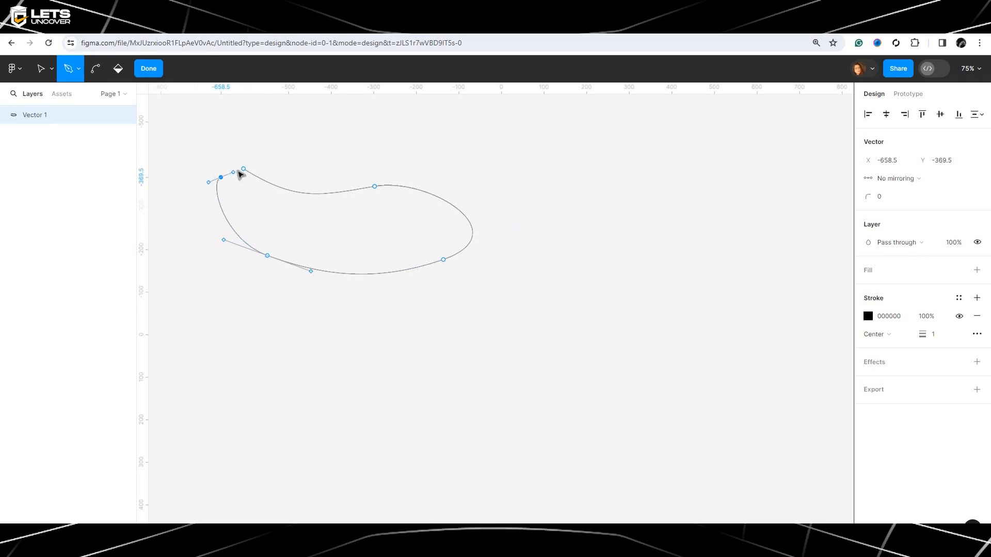
click(244, 170)
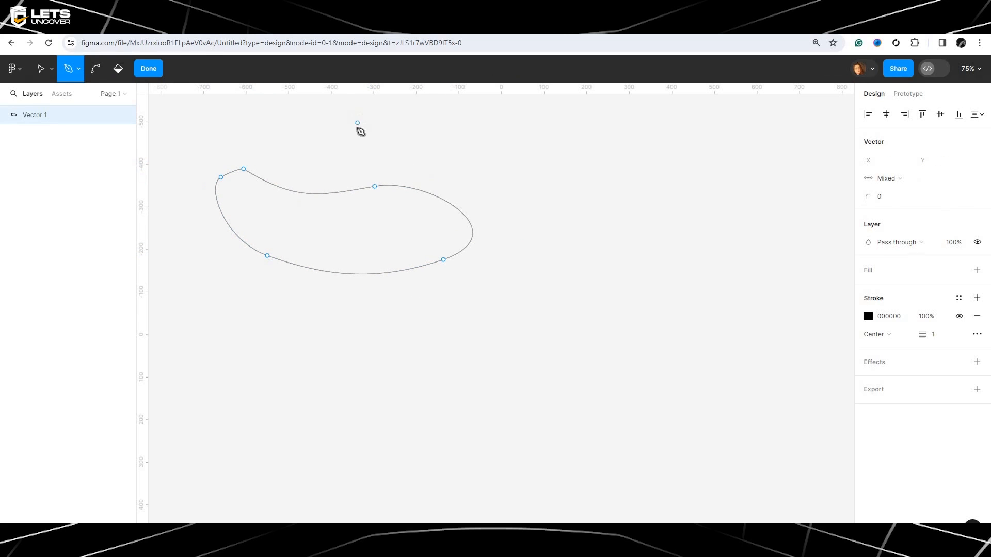
click(304, 214)
click(150, 69)
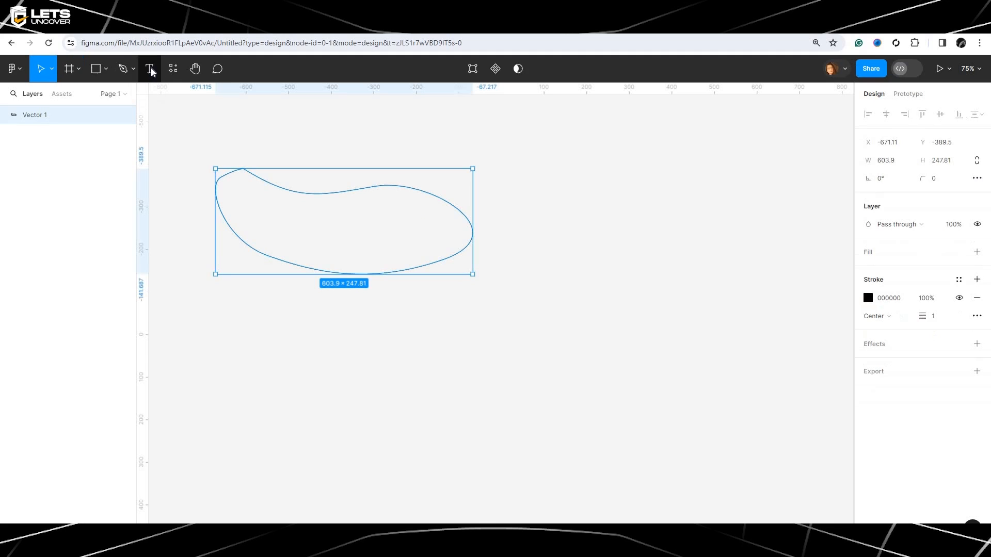
Move the curved vector shape to about X -427, Y -412, and hide and reshow its stroke.
drag(363, 196, 415, 188)
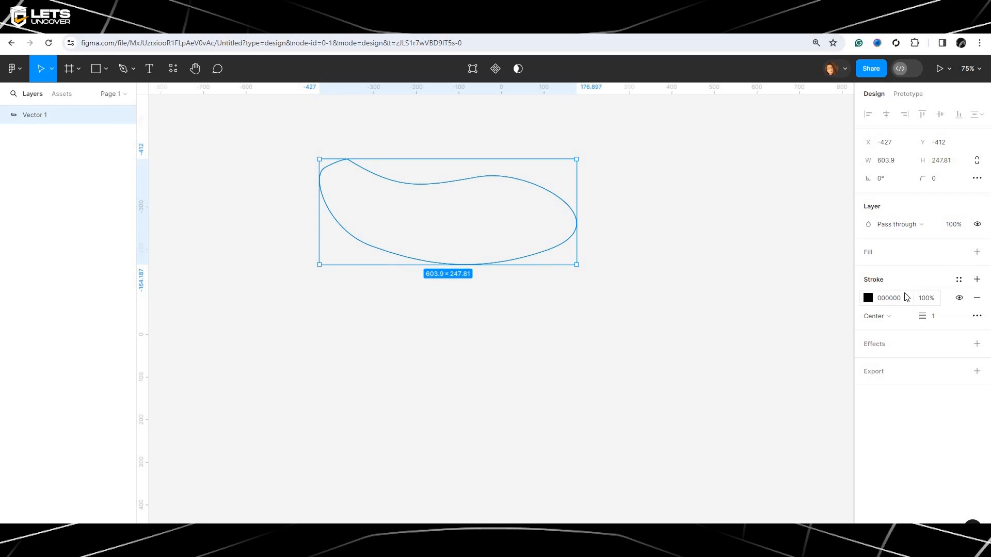
click(960, 298)
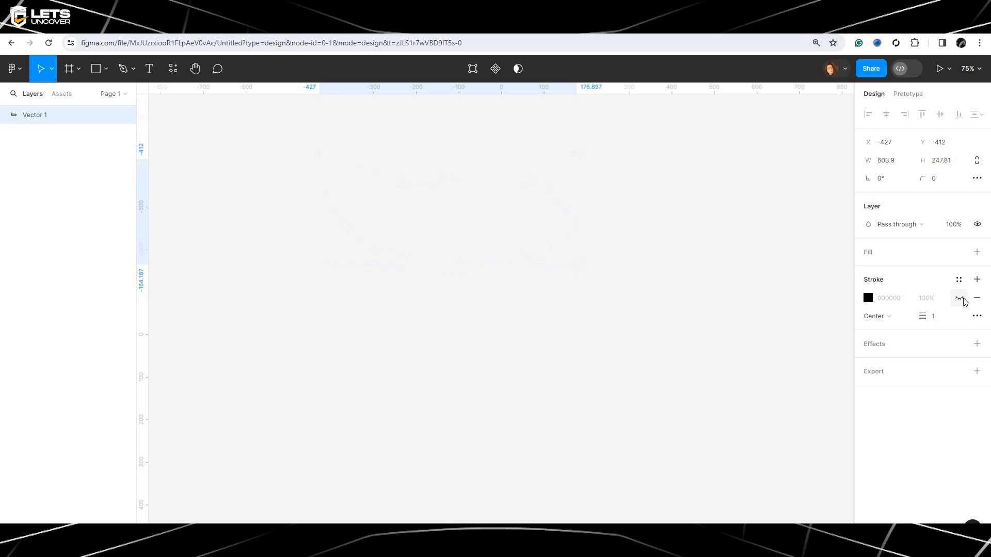
click(962, 299)
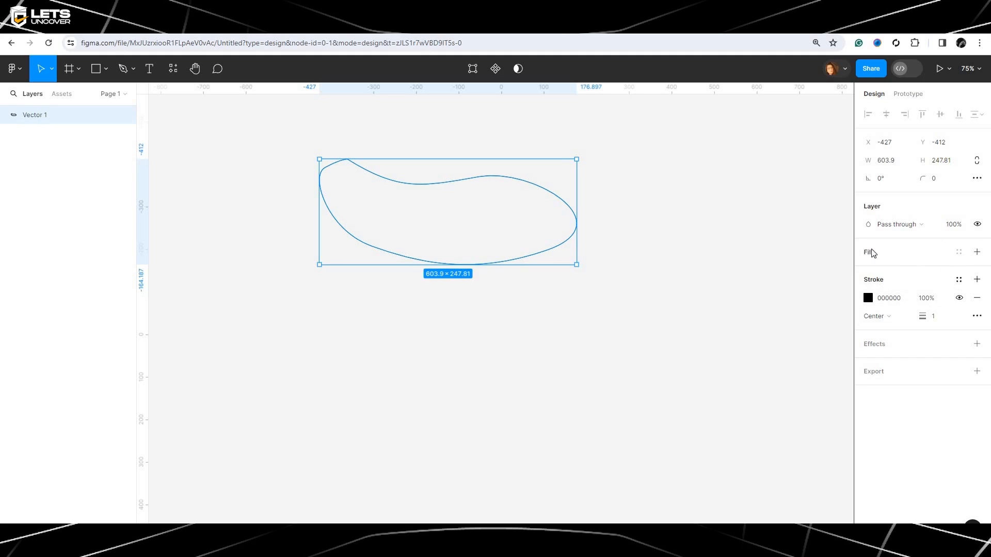
Add a fill to the curved vector shape in dark teal 246565 and move the shape to about X -334, Y -373.
click(977, 252)
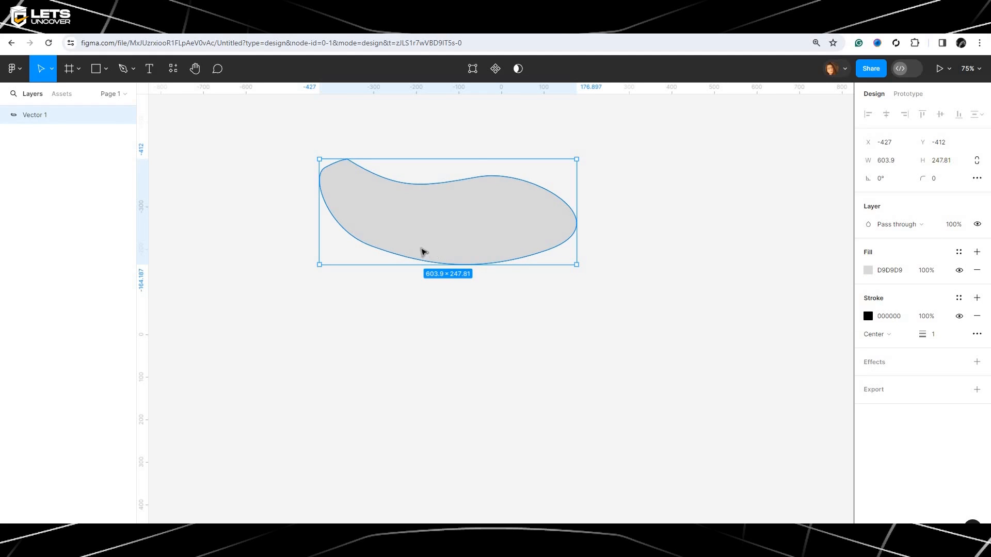
drag(431, 239, 463, 252)
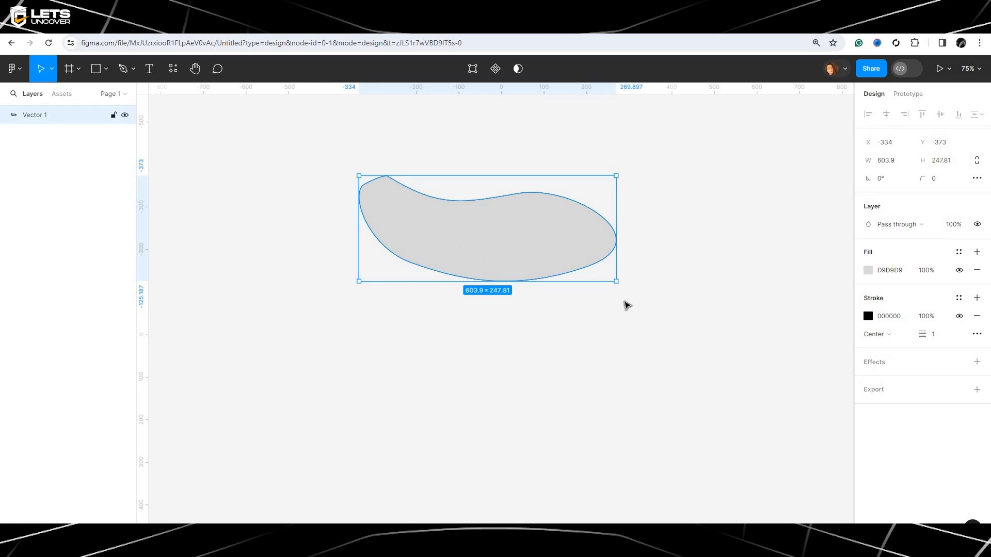
click(868, 270)
click(806, 319)
drag(764, 438, 793, 440)
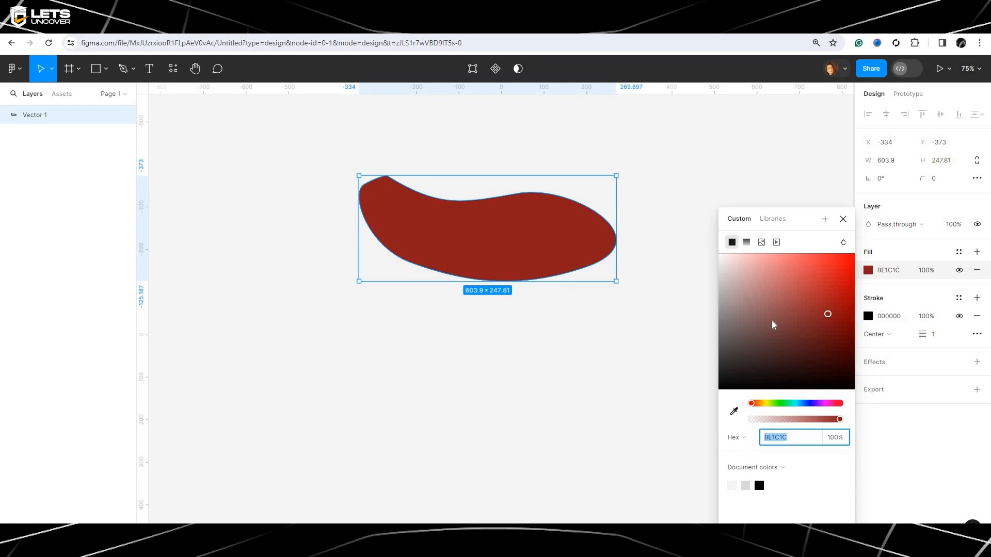
click(805, 334)
drag(782, 404, 795, 404)
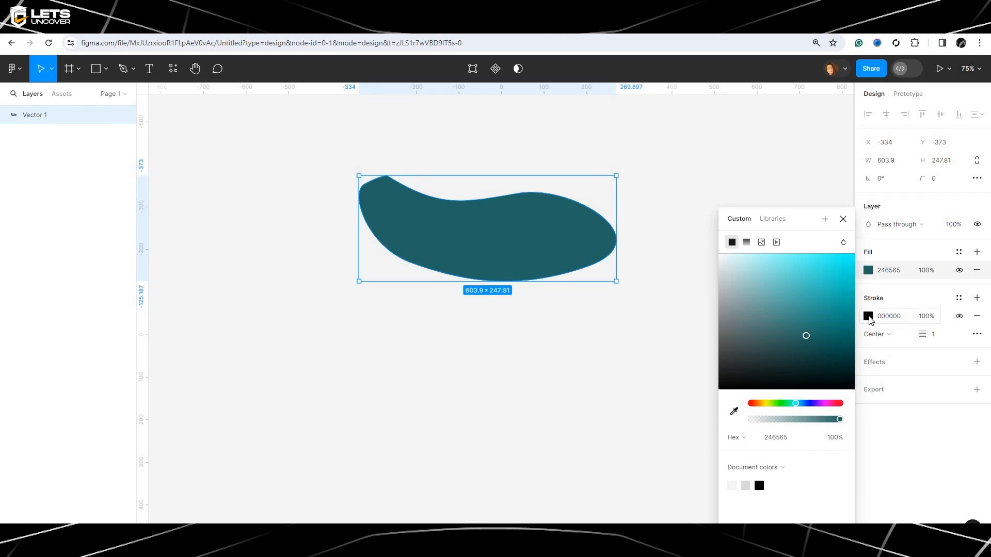
Change the curved shape's stroke colour to bright yellow FFF500.
click(872, 317)
drag(793, 297, 782, 237)
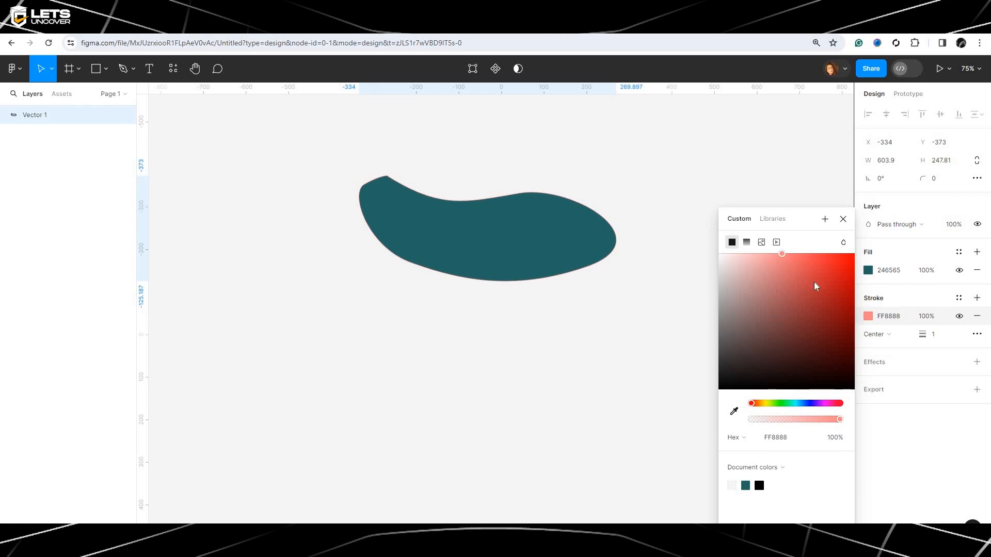
mouse_move(754, 404)
mouse_down()
mouse_move(775, 403)
mouse_move(765, 404)
mouse_up()
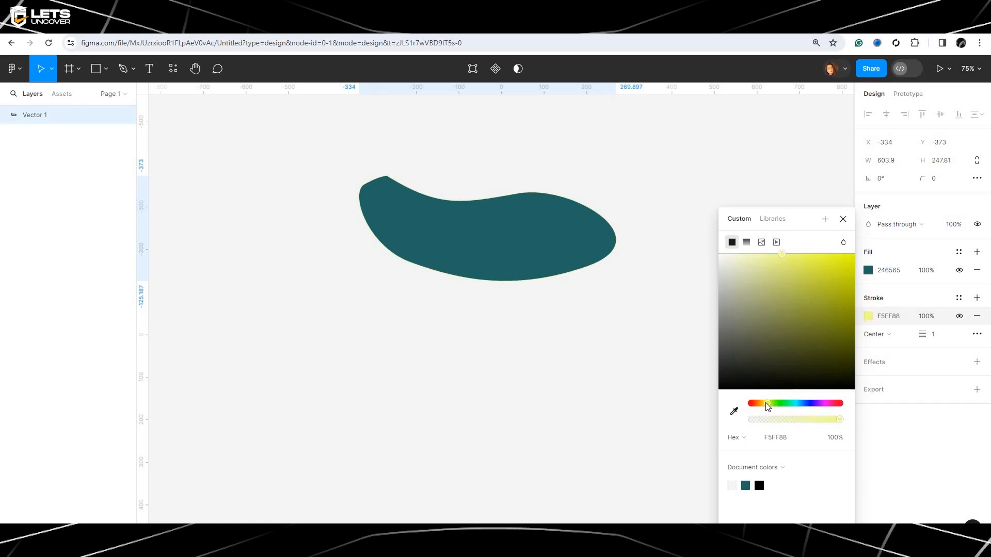
drag(800, 327, 855, 253)
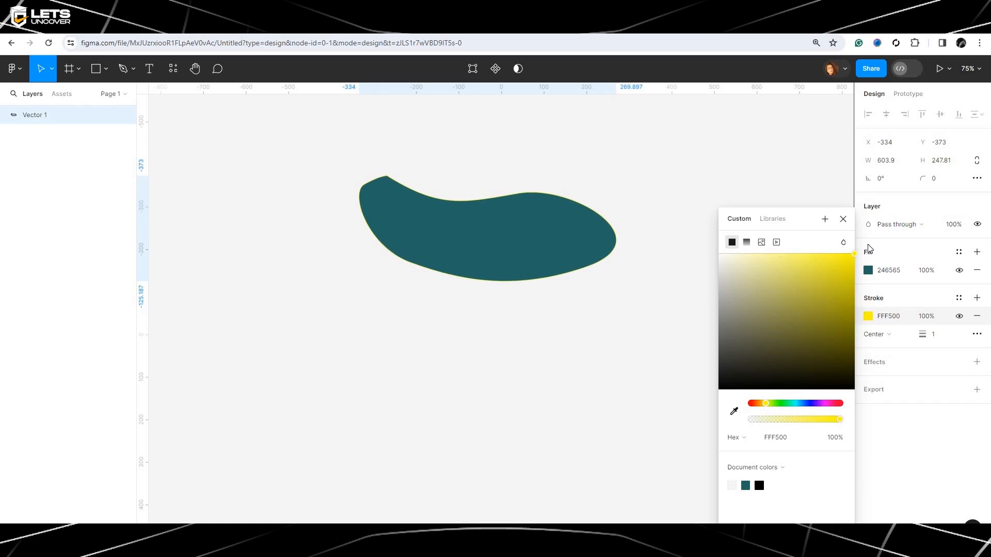
Thicken the yellow stroke to a weight of 12 and move the shape to about X -307, Y -294.
click(928, 336)
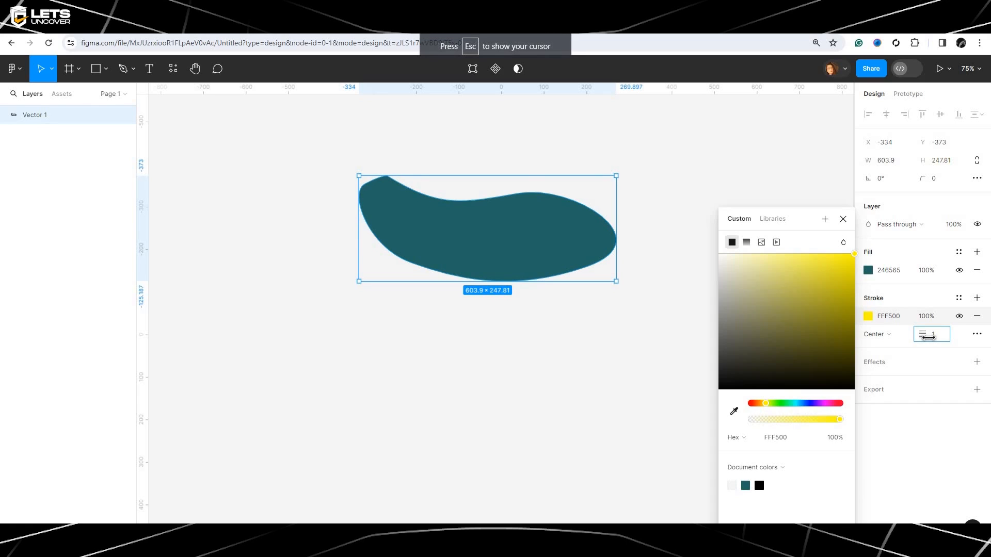
mouse_move(928, 336)
mouse_down()
mouse_move(960, 337)
mouse_move(935, 336)
mouse_up()
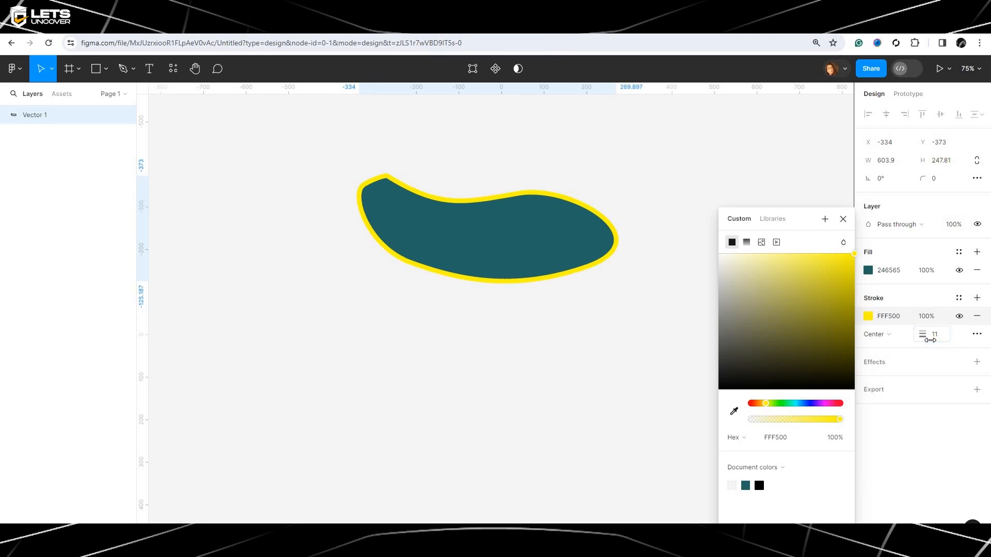
click(940, 339)
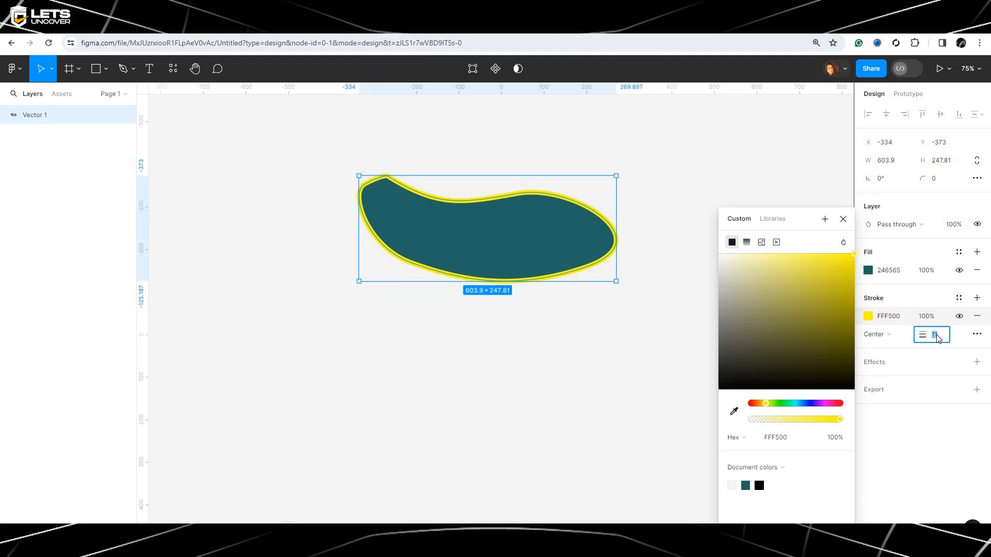
drag(921, 335, 922, 335)
click(488, 190)
drag(499, 255, 510, 289)
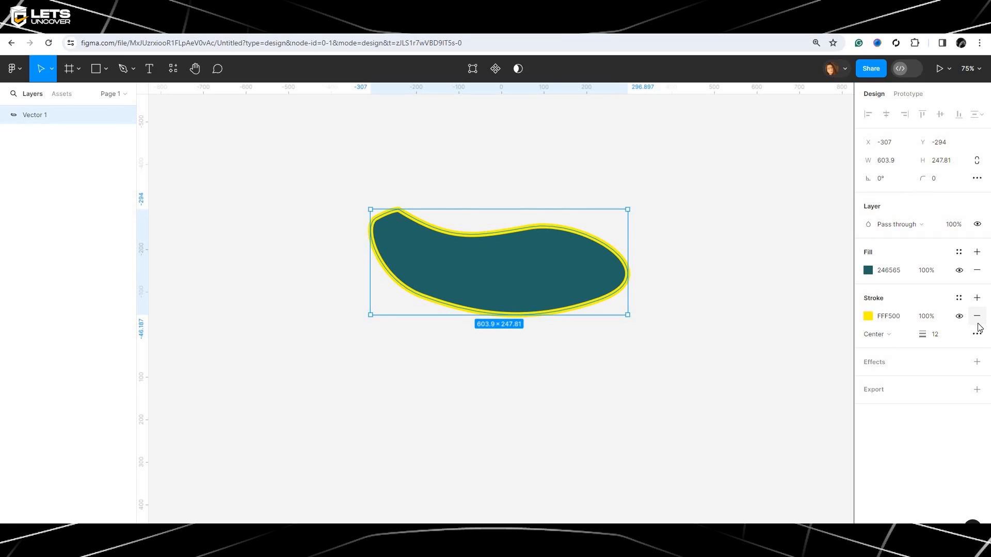
Add a second stroke above the yellow one in light red FF6464 at 100% opacity.
click(977, 299)
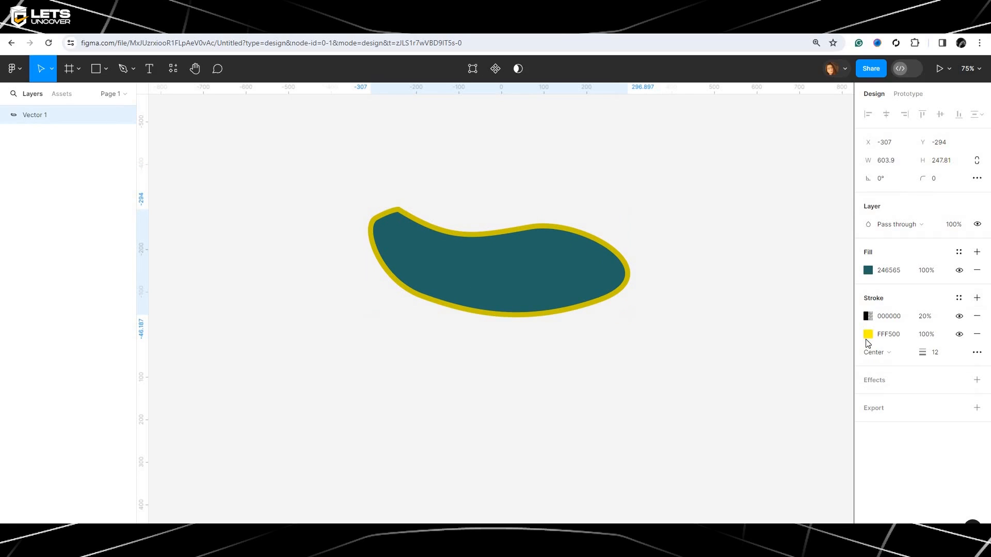
click(868, 316)
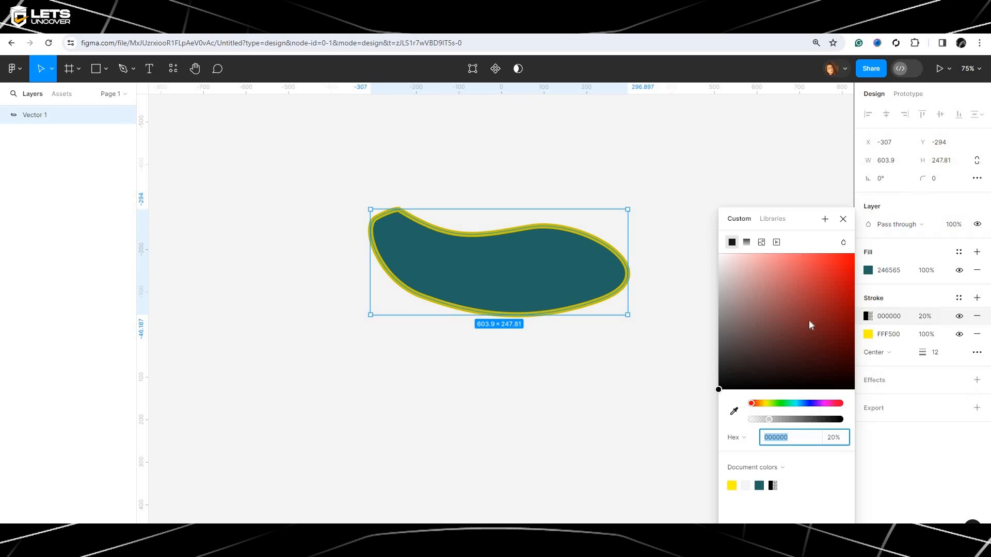
click(801, 254)
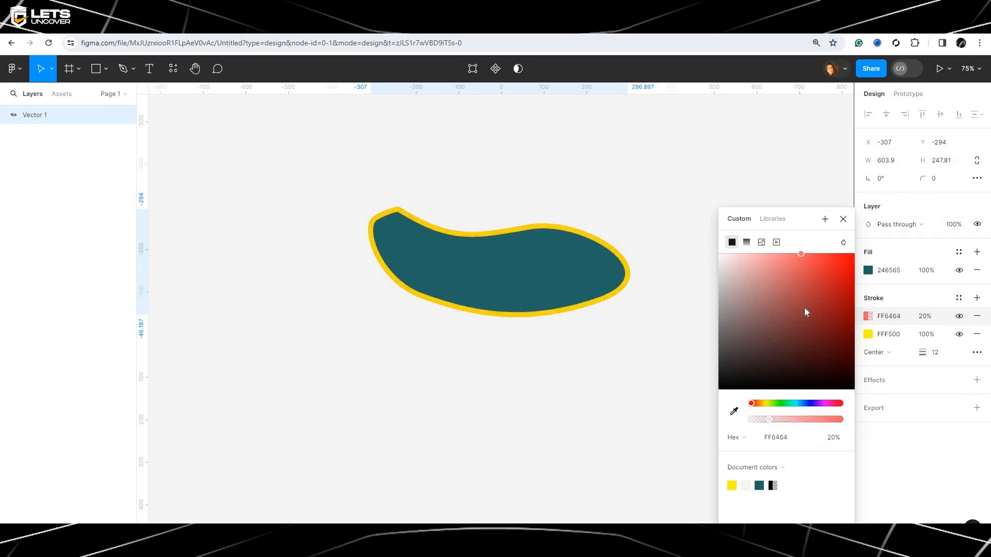
click(926, 316)
click(924, 300)
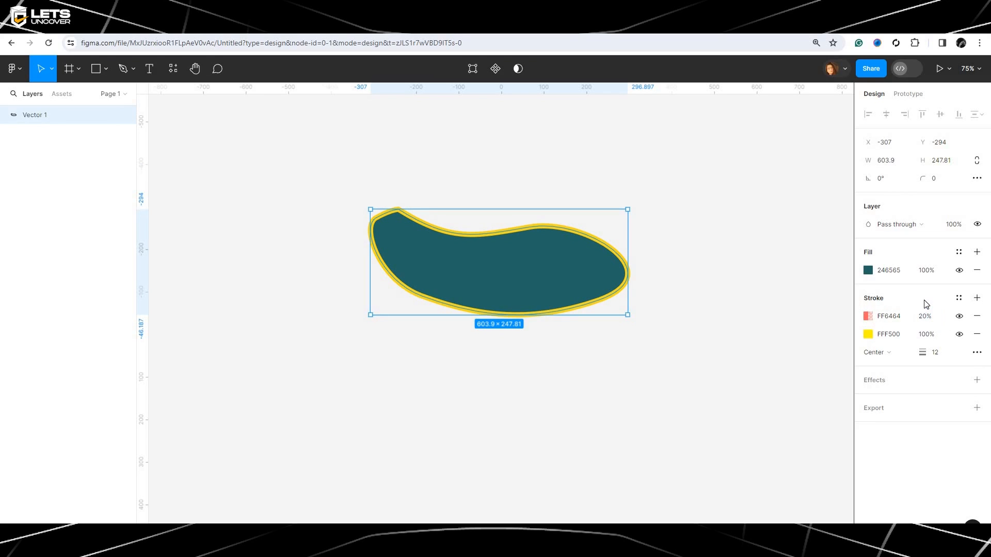
click(877, 319)
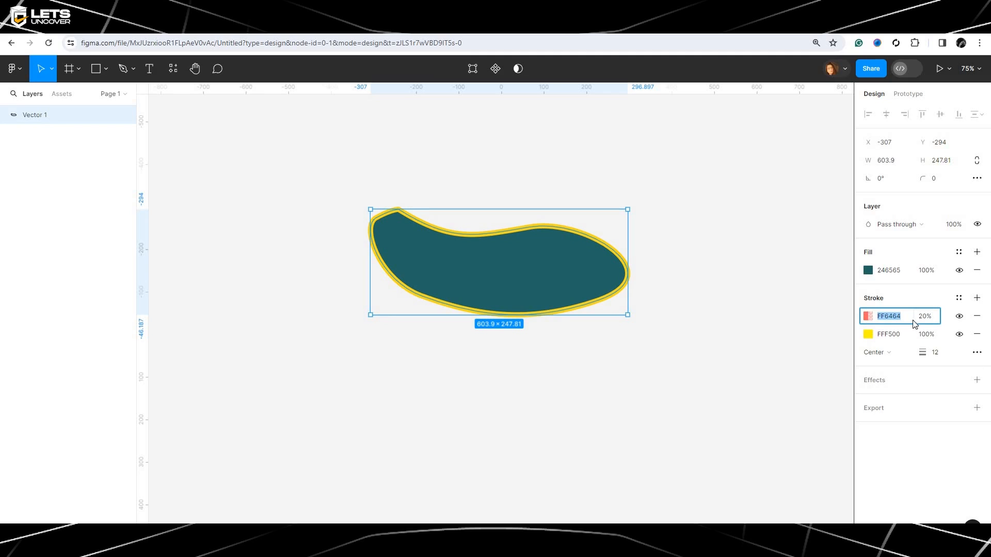
key(Tab)
text(100)
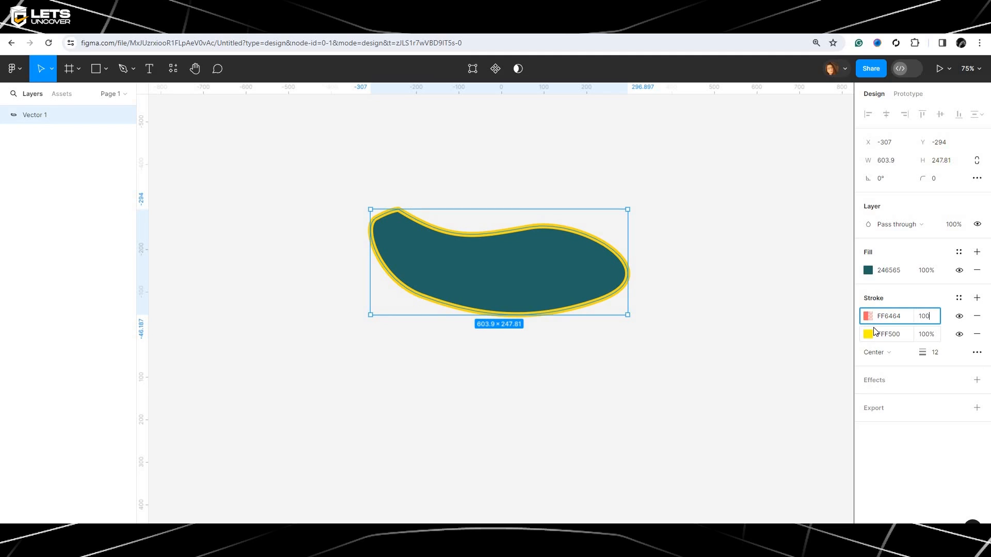
key(Return)
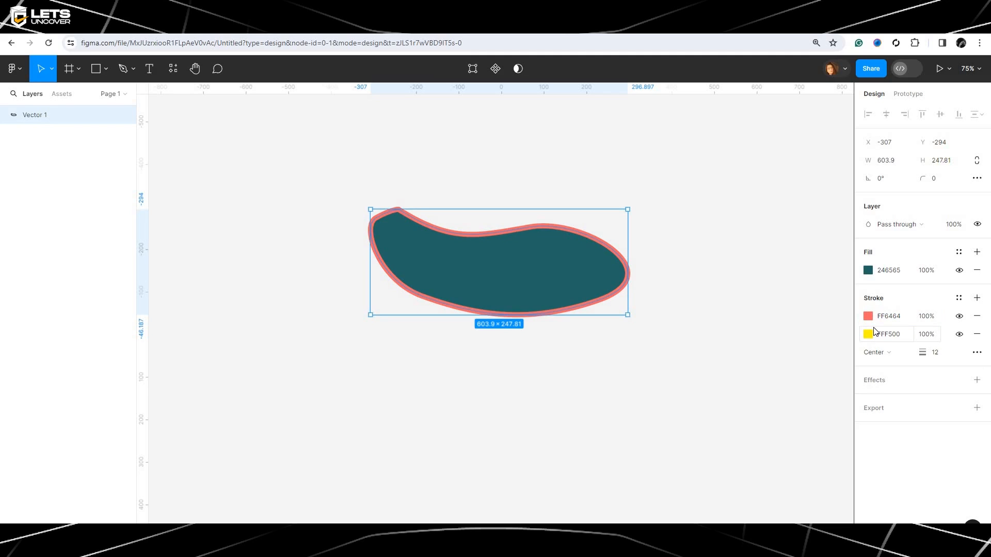
Reduce the stroke weight to 0 and remove both strokes from the curved shape.
click(934, 318)
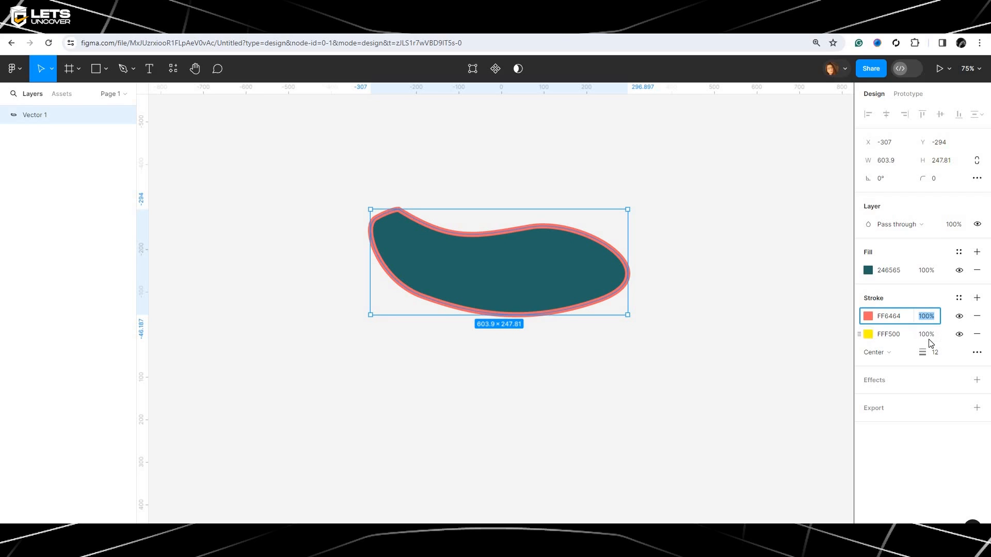
click(930, 340)
mouse_move(922, 352)
mouse_down()
mouse_move(952, 359)
mouse_move(886, 354)
mouse_move(908, 356)
mouse_up()
click(977, 316)
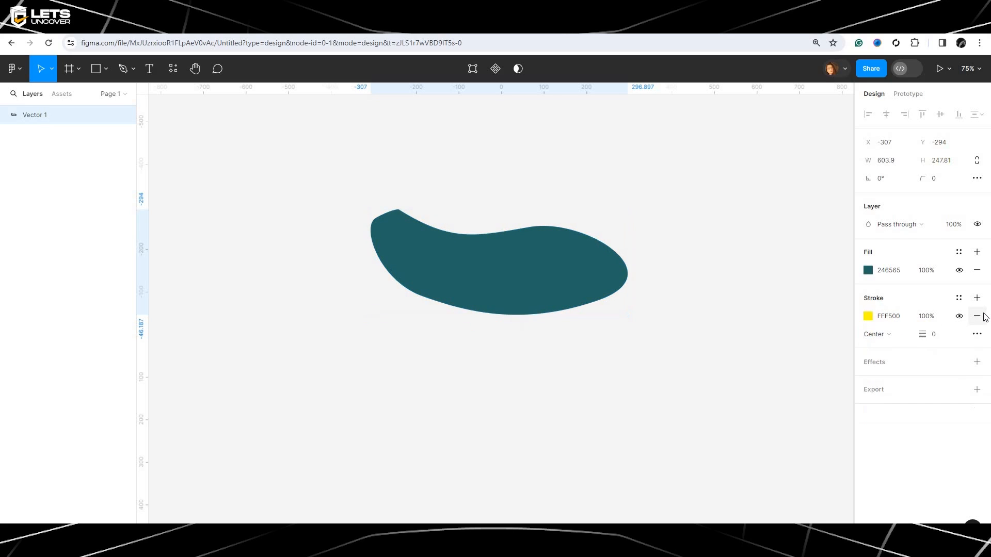
click(977, 316)
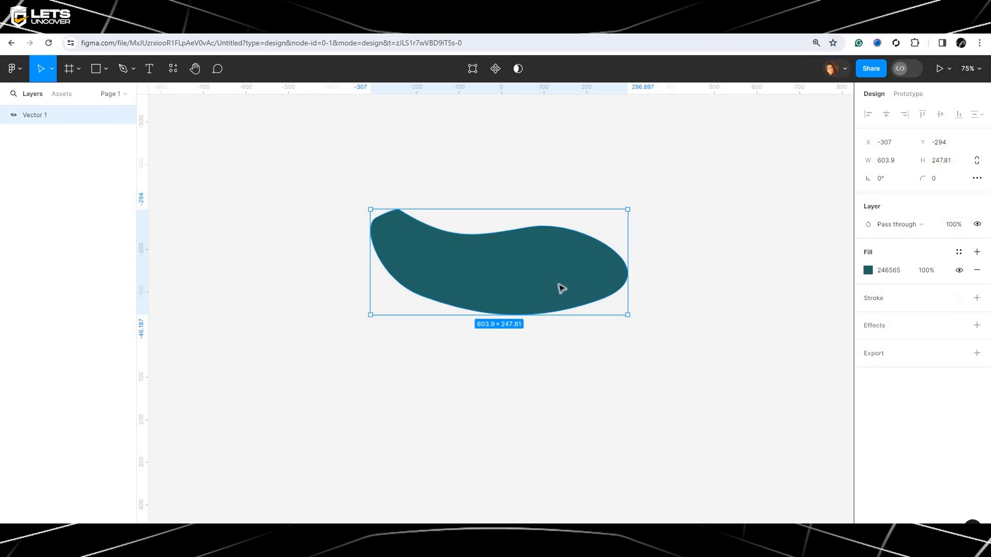
Move the curved shape to about X -279, Y -325 and add an Inner shadow effect to it.
drag(518, 270, 523, 270)
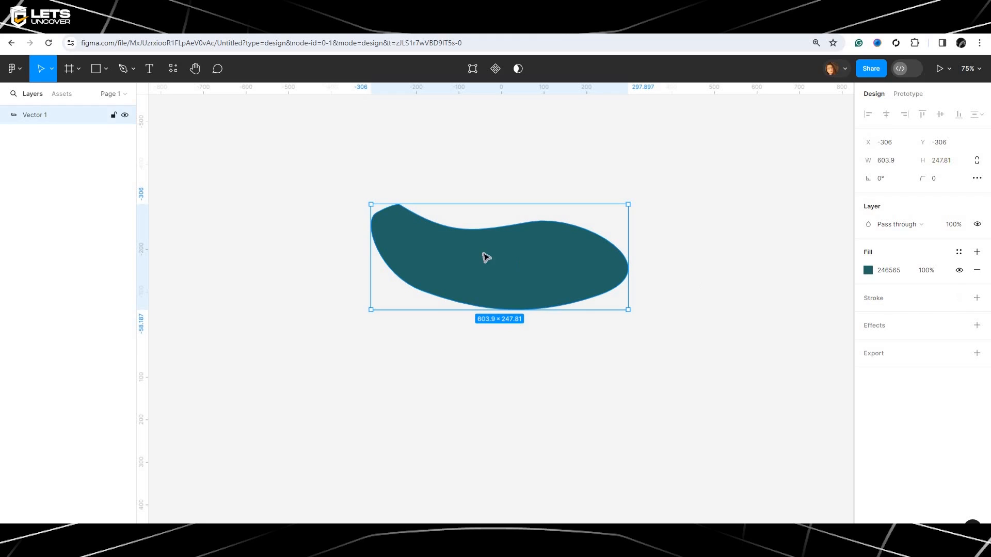
drag(498, 250, 509, 242)
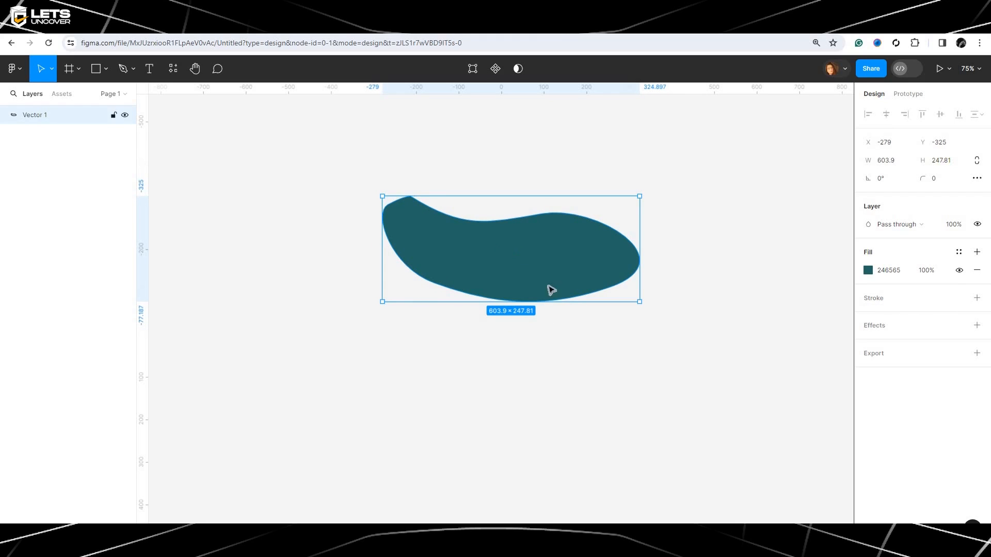
click(977, 325)
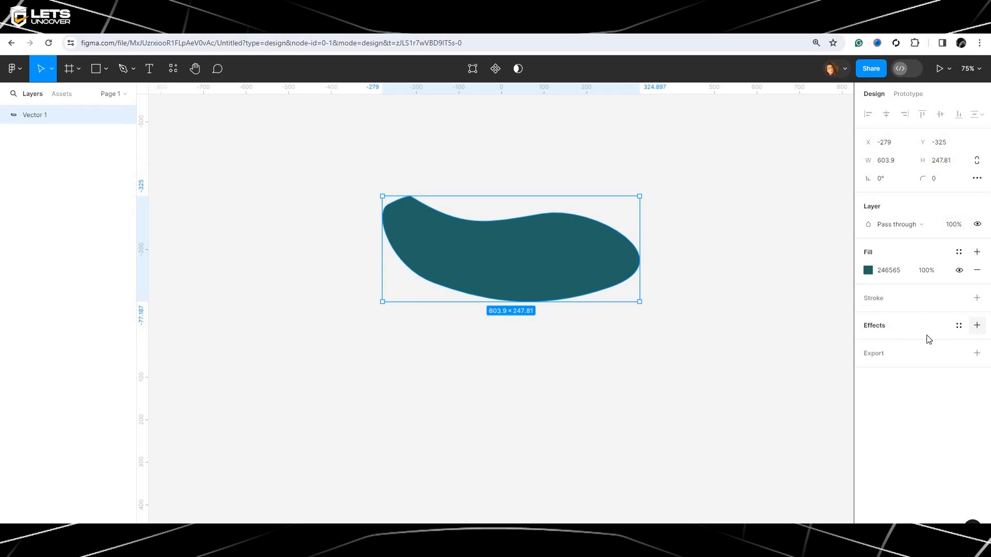
click(898, 344)
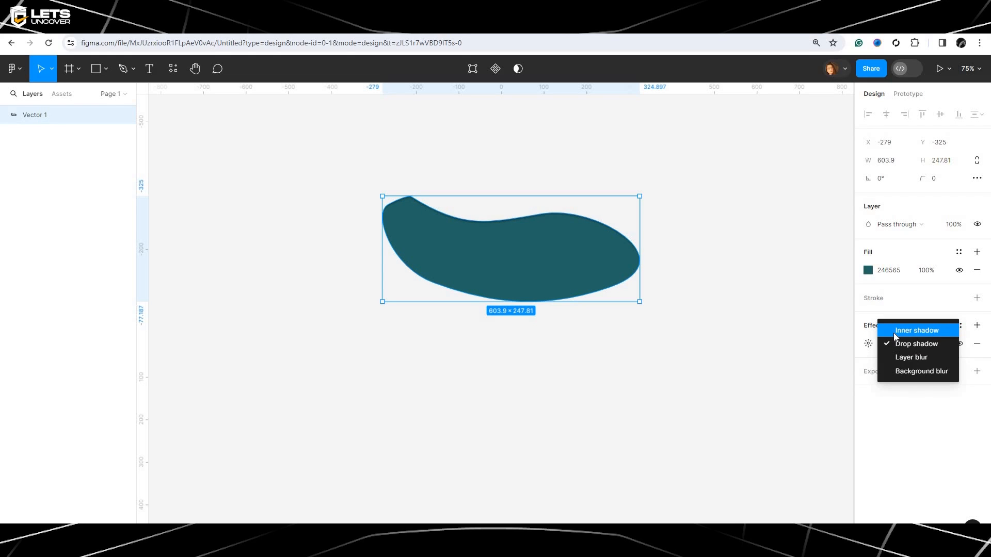
click(893, 333)
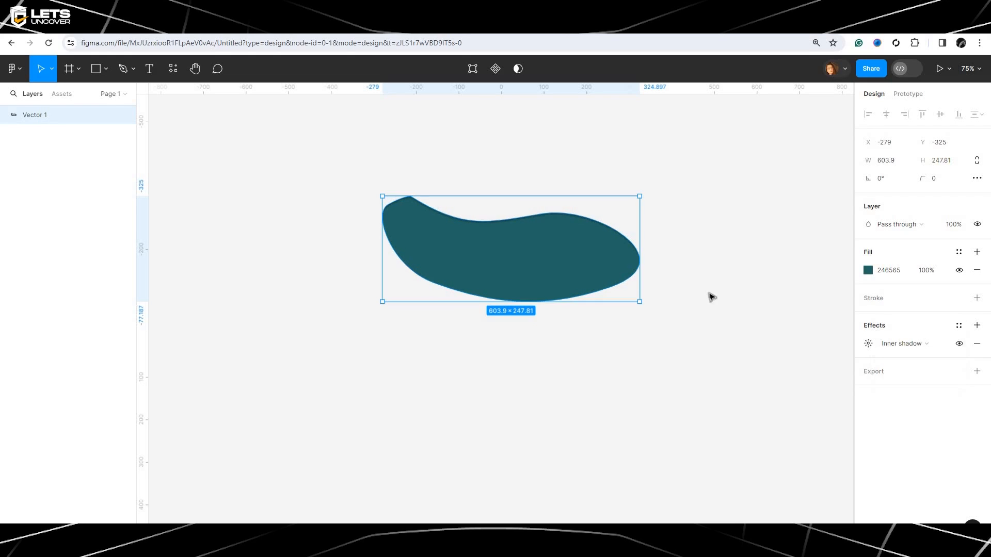
Set the inner shadow's offset to X 28 and Y 7, and its blur to 9.7.
click(868, 345)
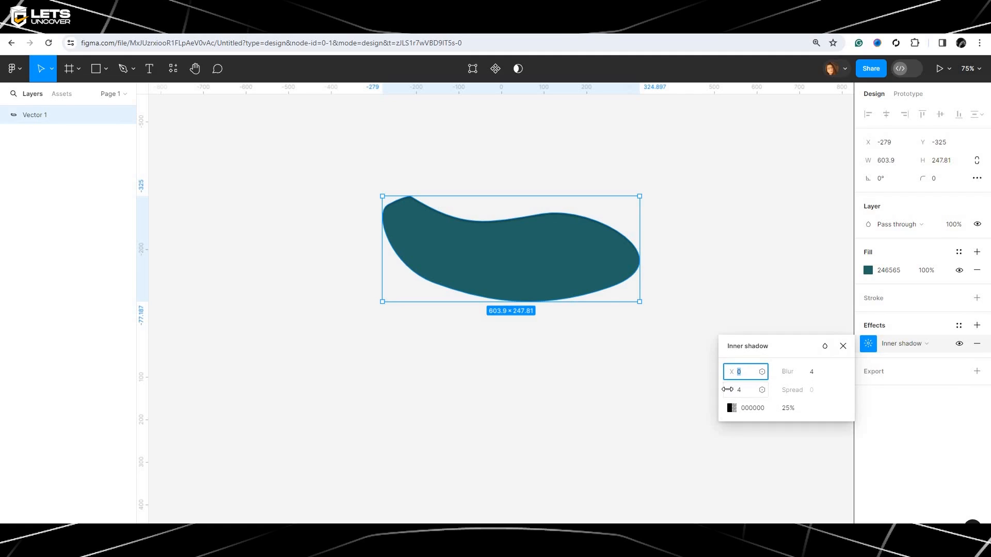
mouse_move(728, 390)
mouse_down()
mouse_move(742, 391)
mouse_move(723, 372)
mouse_move(741, 373)
mouse_move(746, 390)
mouse_move(727, 389)
mouse_up()
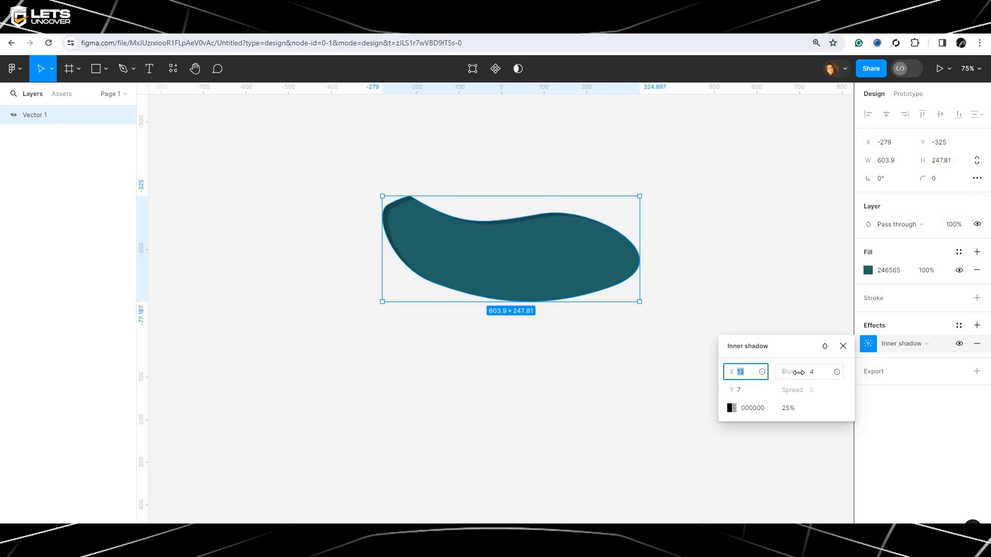
drag(799, 372, 830, 372)
drag(793, 373, 826, 373)
mouse_move(808, 372)
mouse_down()
mouse_move(752, 371)
mouse_move(808, 373)
mouse_up()
drag(732, 372, 781, 373)
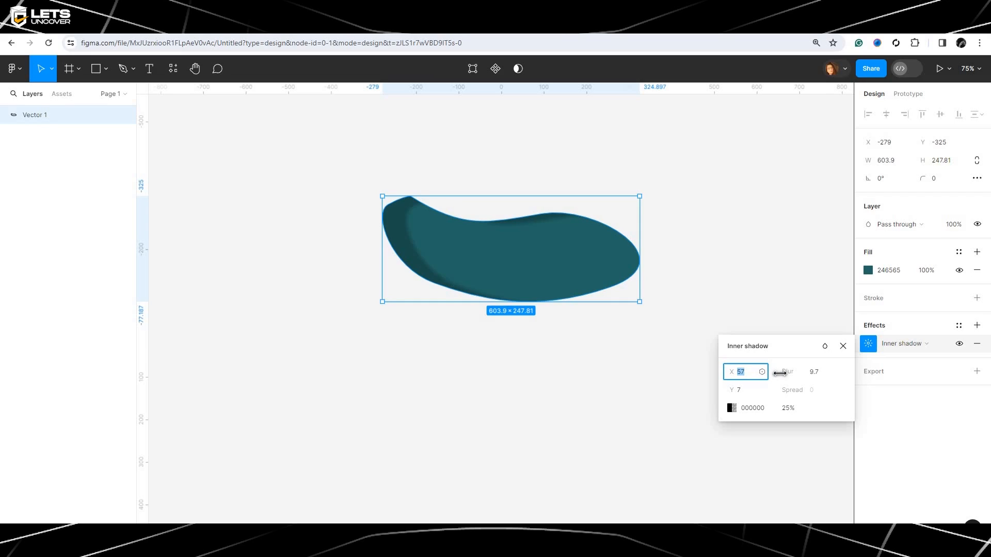
drag(781, 373, 741, 376)
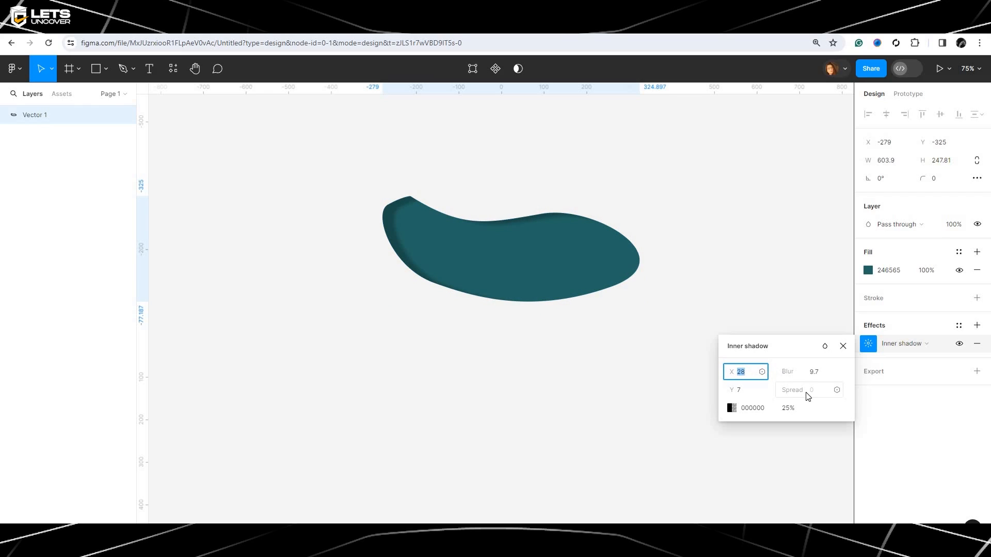
click(777, 394)
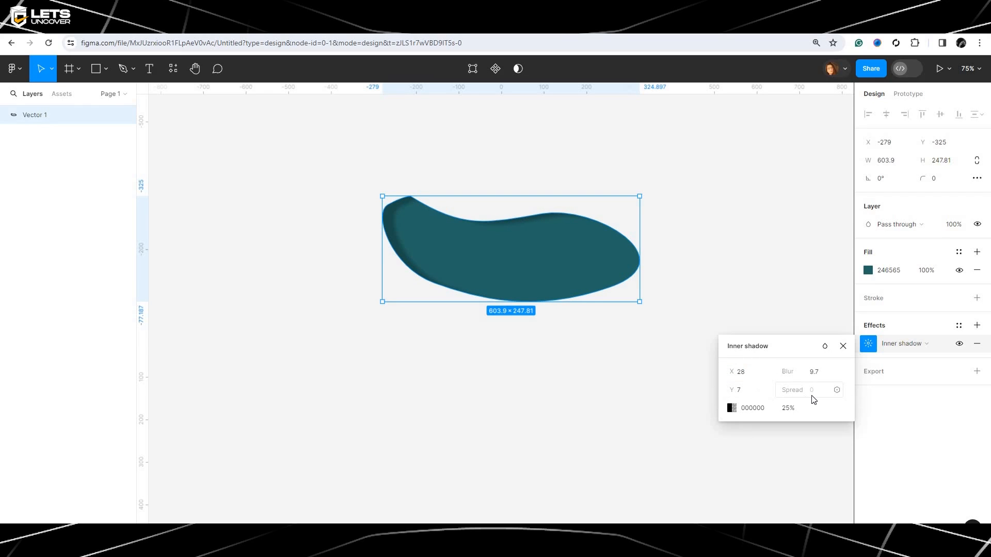
Set the inner shadow's colour to dark teal 043B3B at 50% opacity and move the colour picker clear of the shape.
click(731, 408)
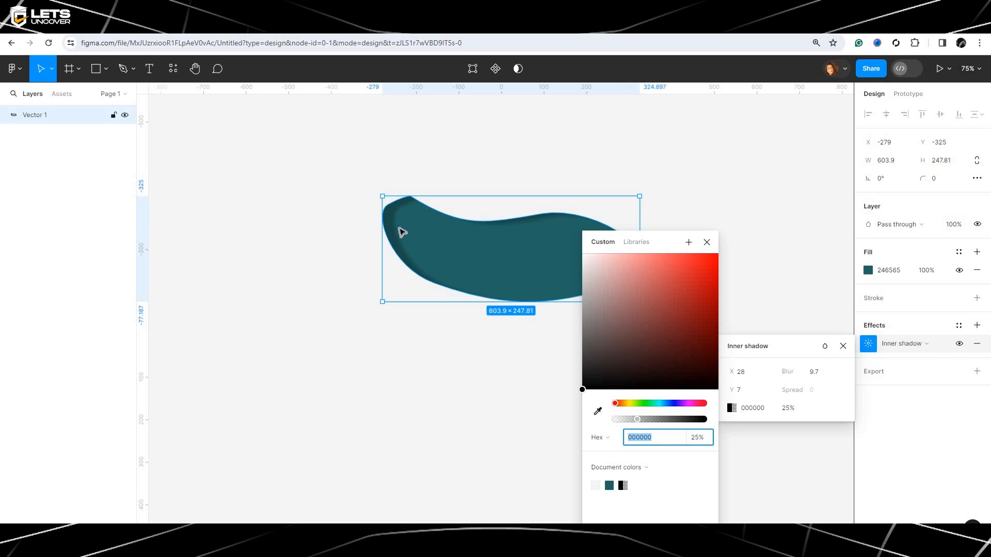
click(610, 485)
drag(676, 341, 711, 364)
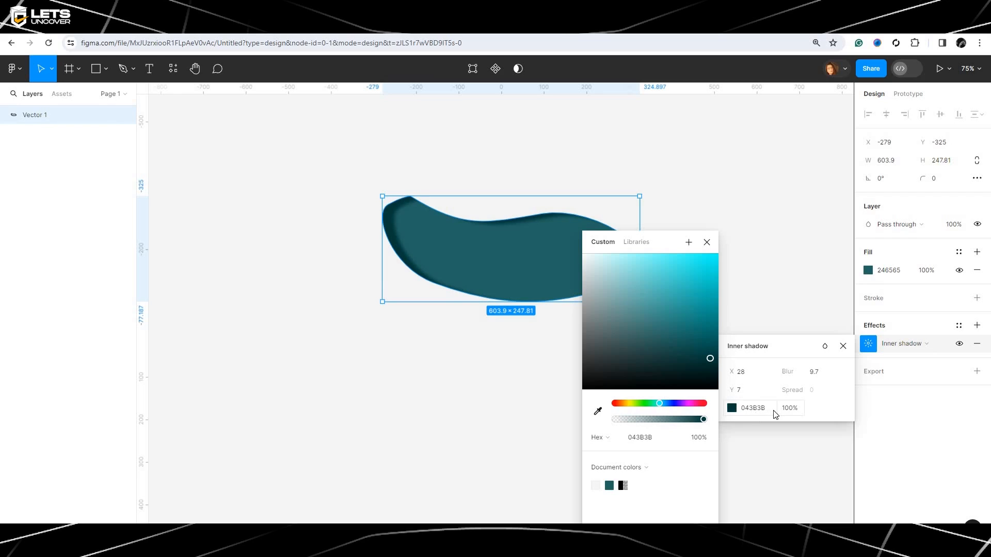
click(793, 412)
text(50)
key(Return)
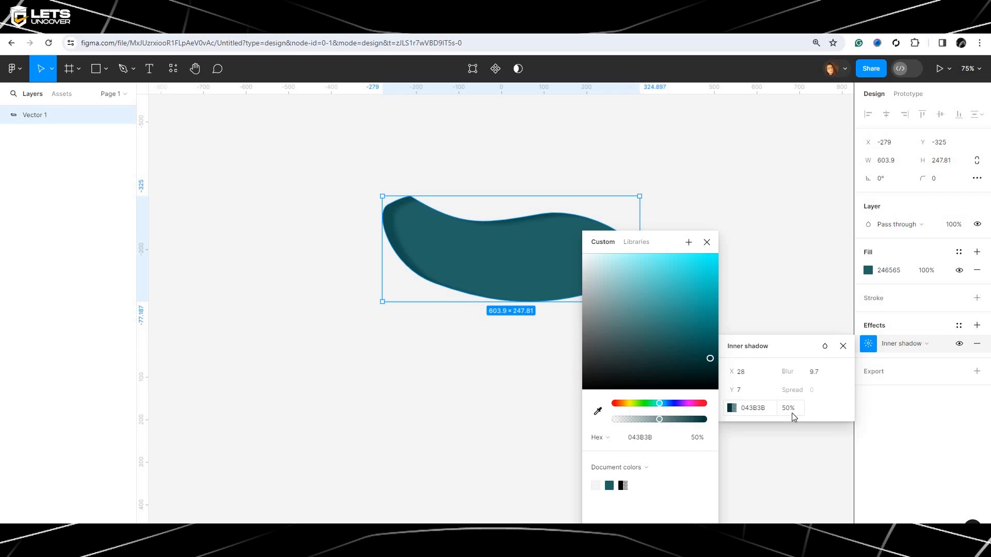
drag(637, 244, 249, 208)
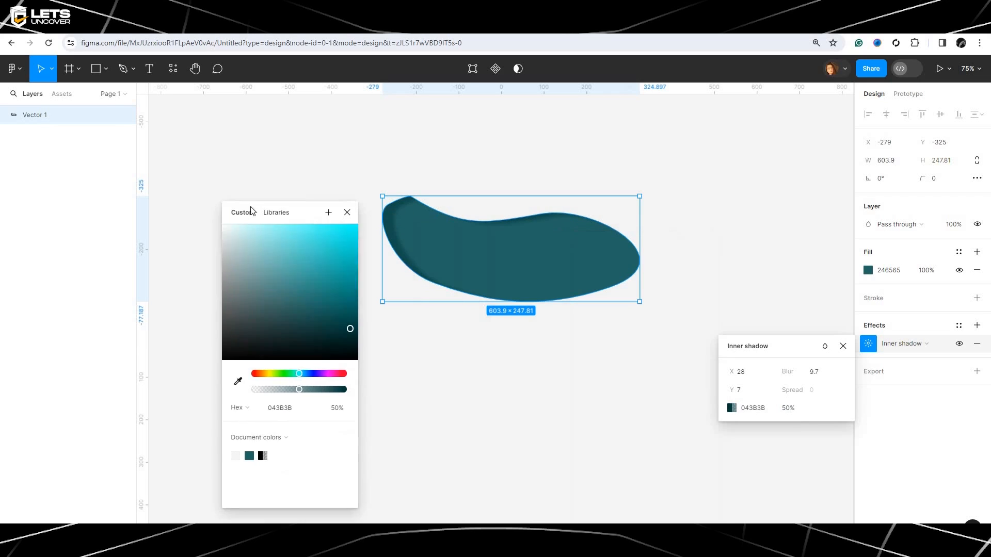
Close the colour picker, then resize the curved shape to 576 × 307 and place it at about X -216, Y -364.
click(248, 207)
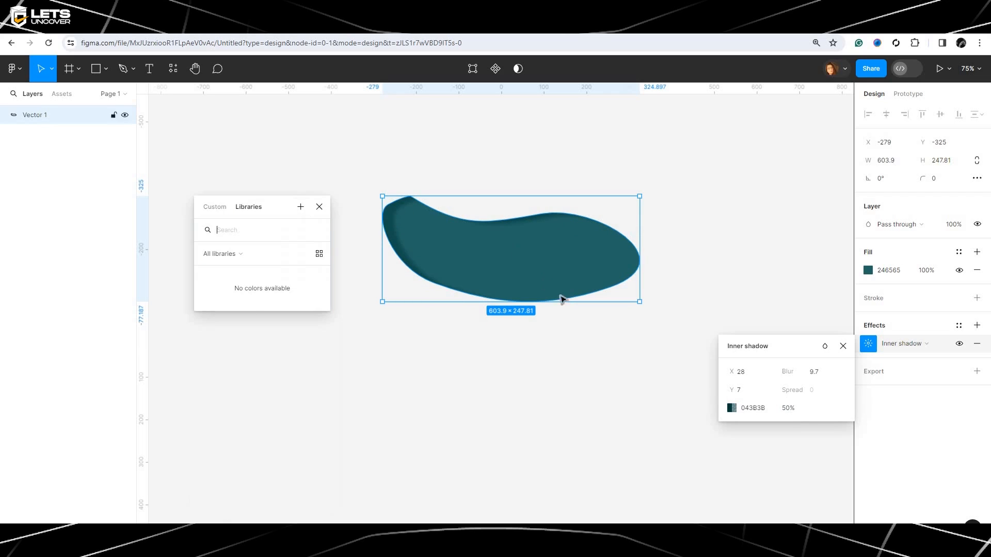
click(319, 206)
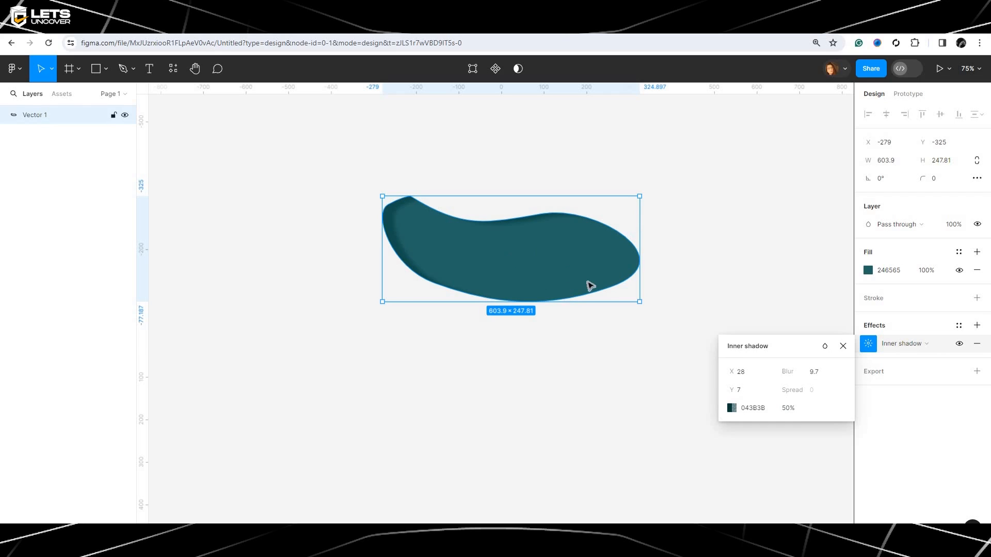
drag(550, 258, 517, 255)
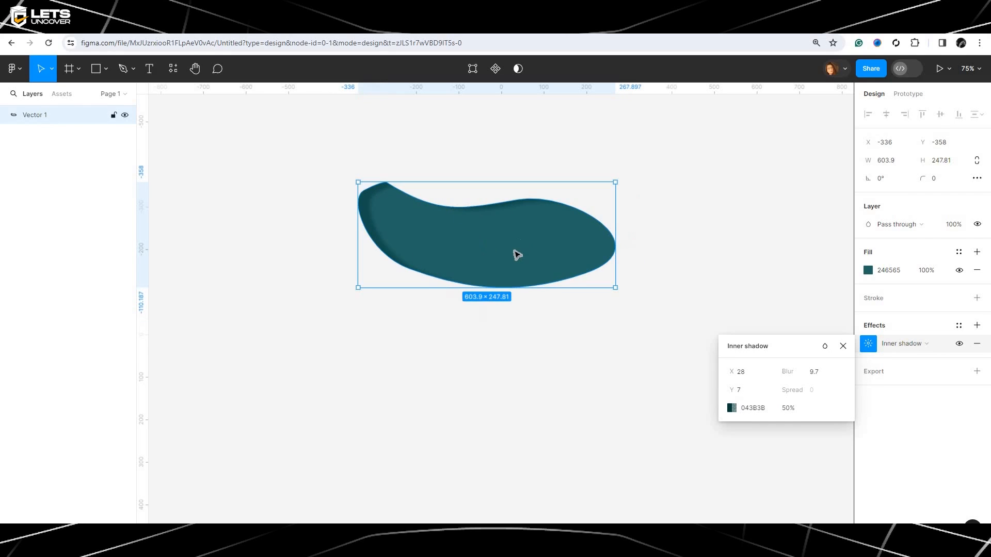
drag(485, 182, 485, 157)
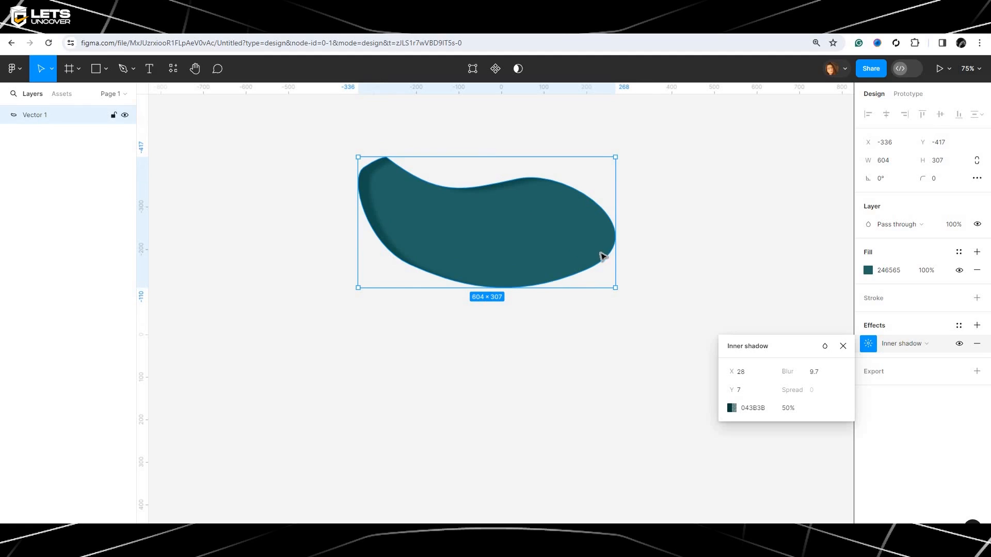
mouse_move(614, 251)
mouse_down()
mouse_move(588, 251)
mouse_move(603, 252)
mouse_up()
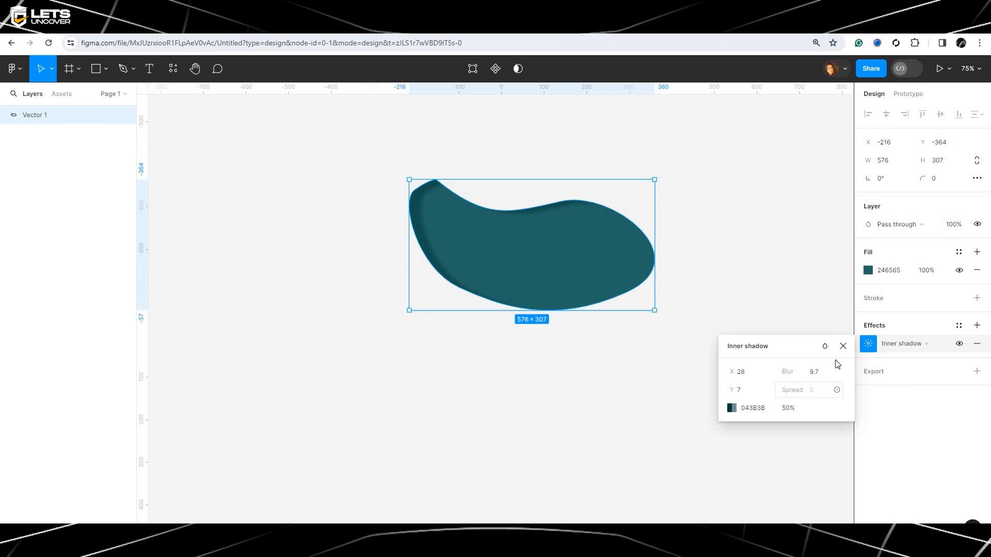
Change the curved shape's effect type to Drop shadow and open the shadow's settings.
click(913, 344)
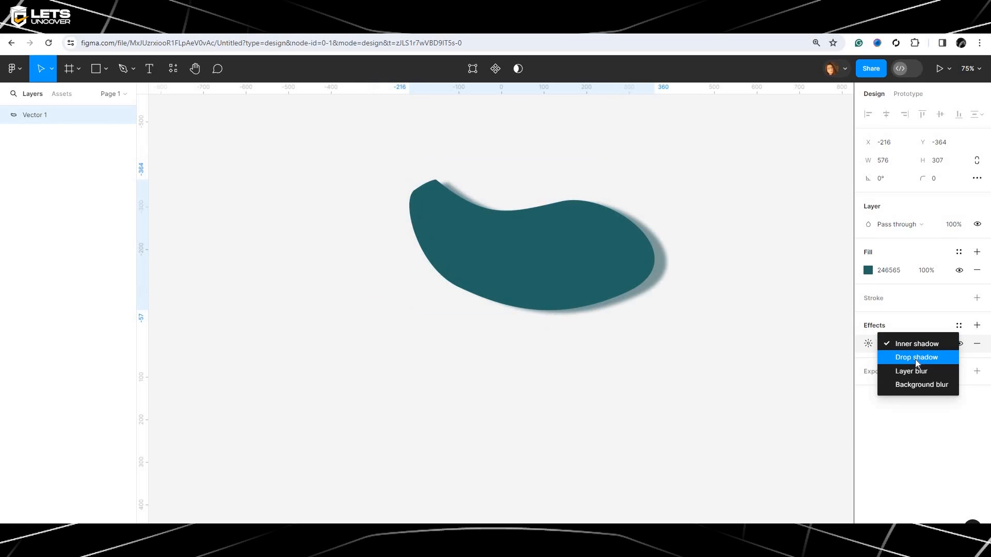
click(916, 357)
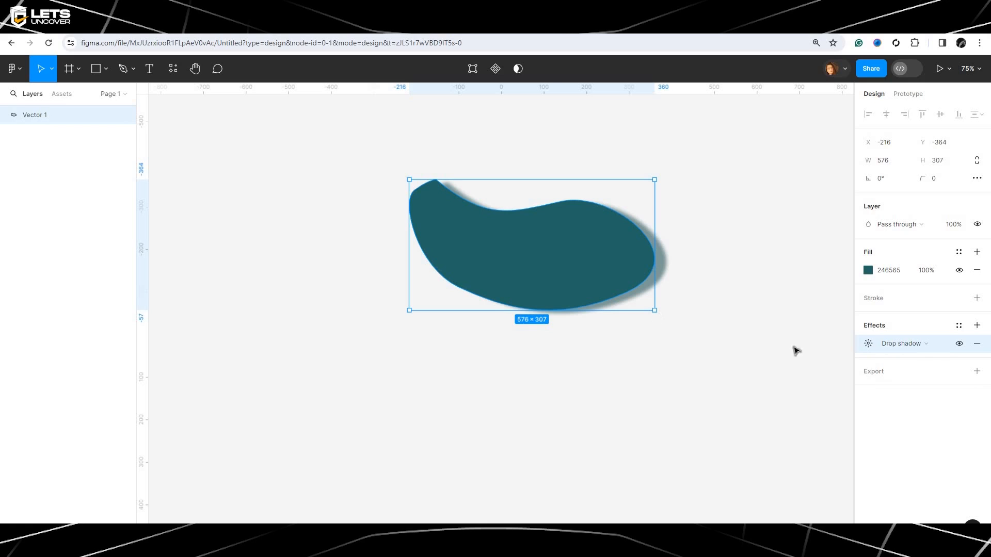
click(871, 346)
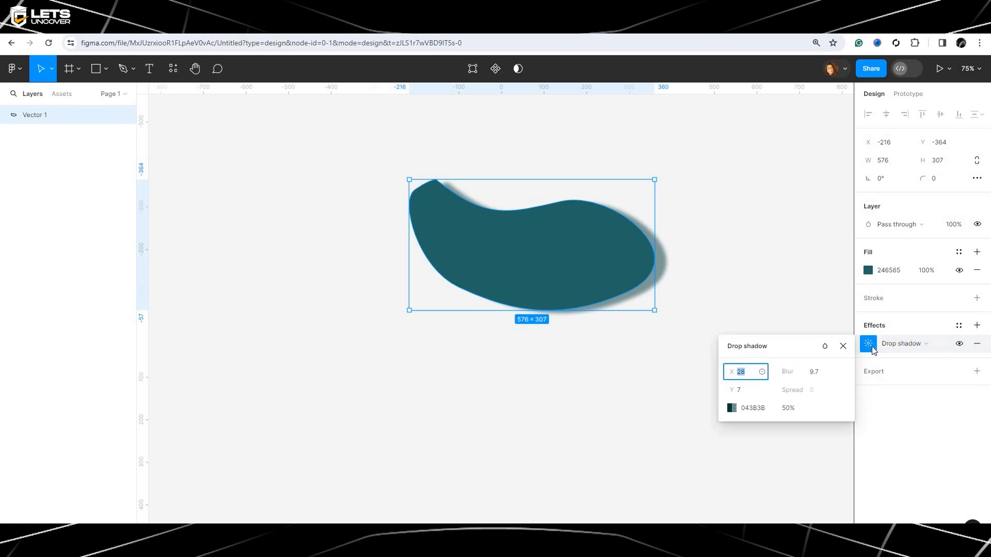
Sample the canvas background as the drop shadow's colour, darken it to grey BDBDBD and close the colour picker.
click(732, 408)
click(597, 411)
click(468, 365)
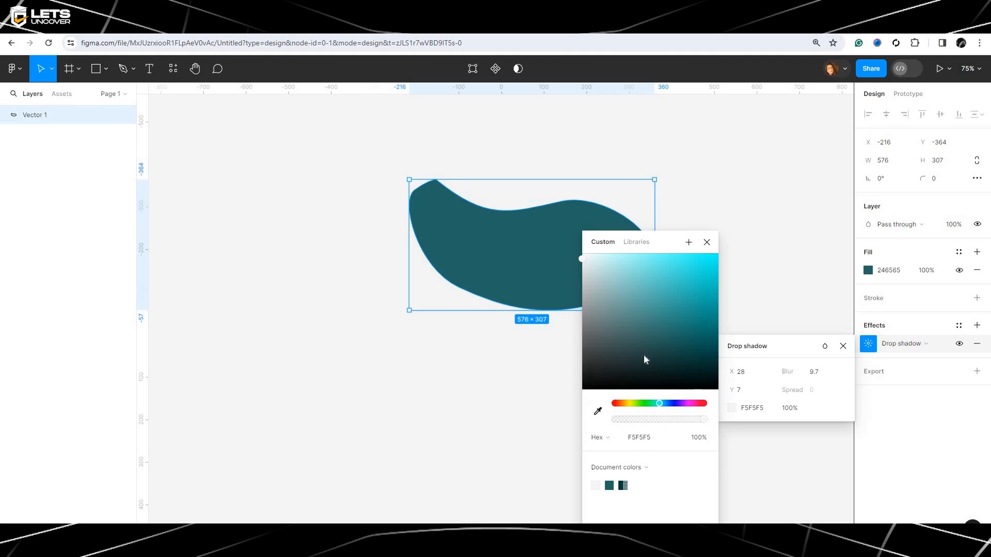
drag(583, 265, 582, 293)
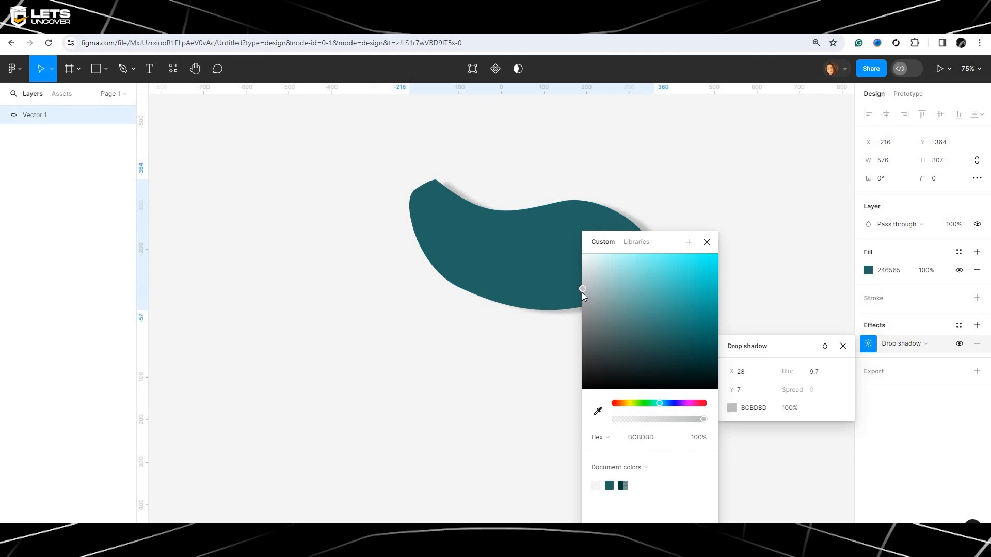
click(638, 244)
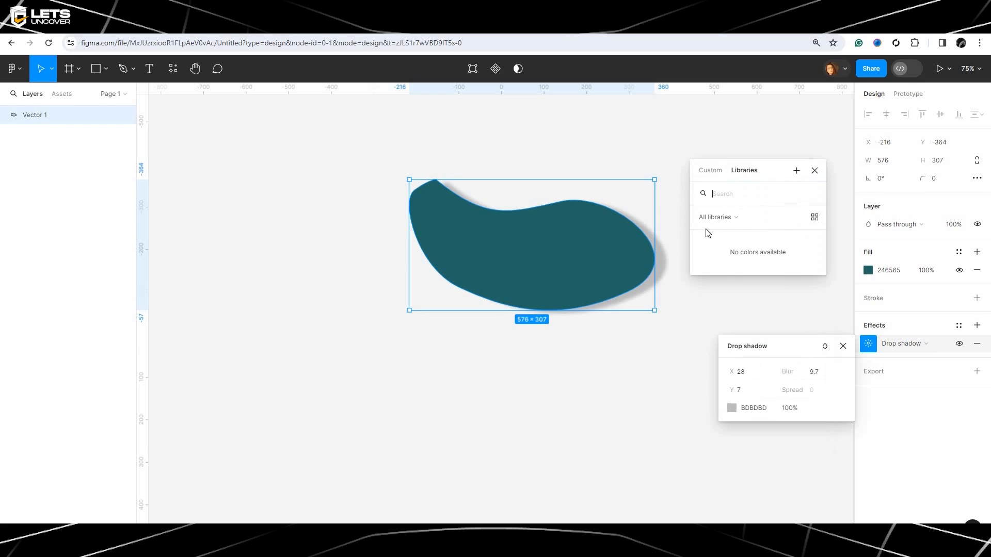
click(722, 327)
click(616, 273)
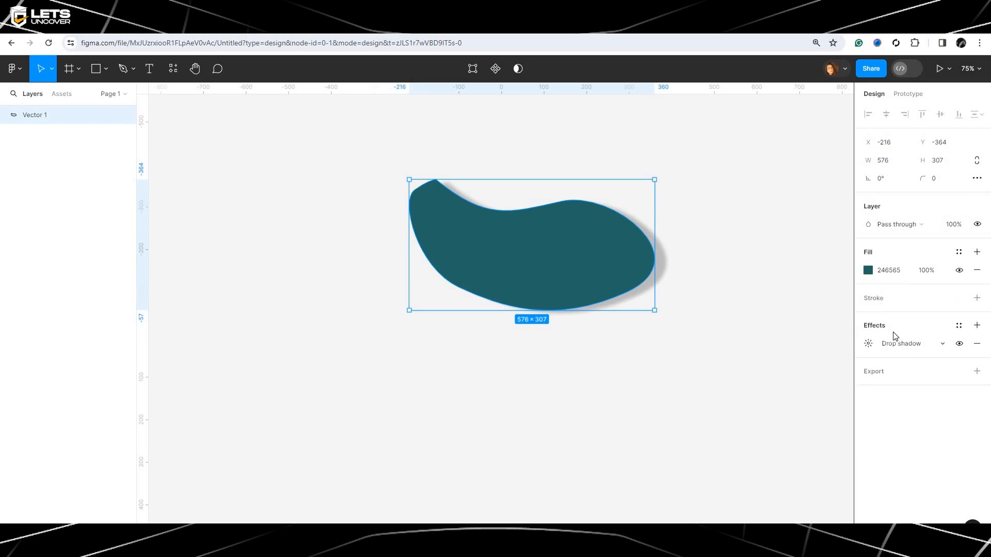
Set the drop shadow's Y offset to 4 and its blur to 14.6.
click(868, 344)
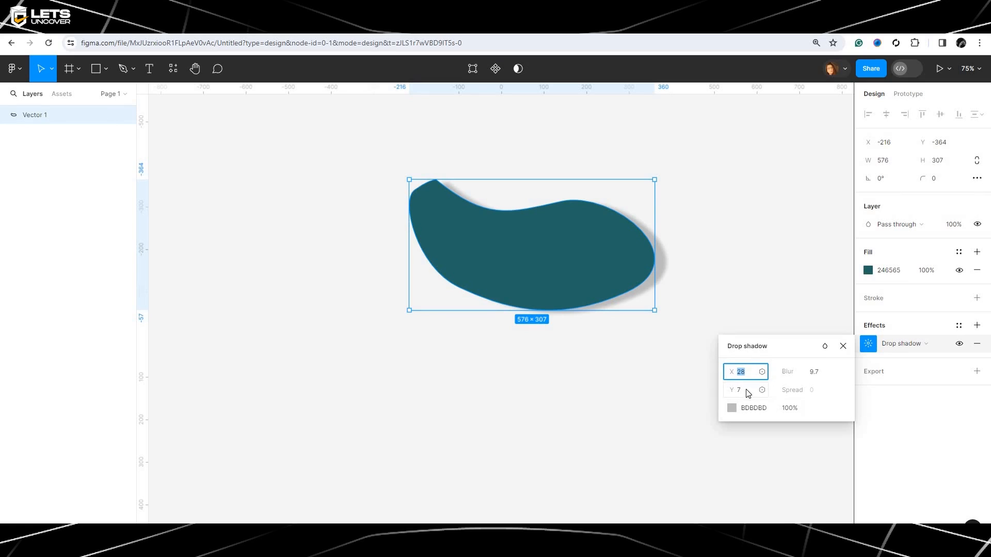
mouse_move(731, 390)
mouse_down()
mouse_move(744, 388)
mouse_move(713, 386)
mouse_move(739, 390)
mouse_up()
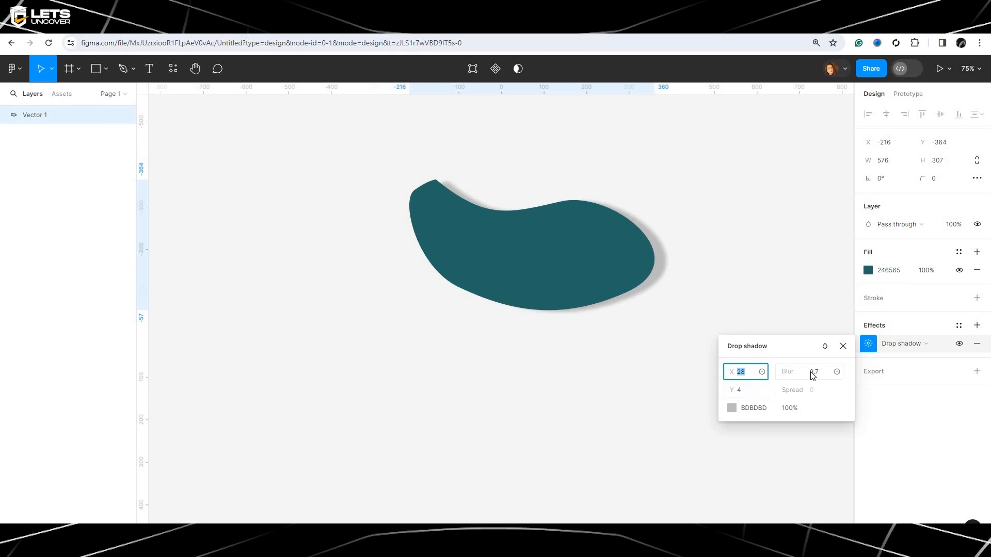
drag(790, 370, 846, 370)
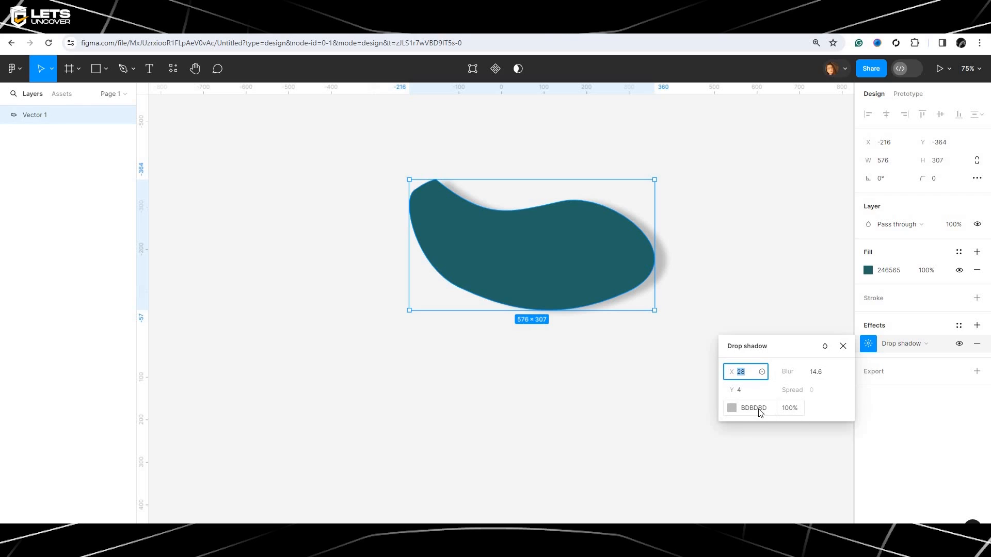
Set the drop shadow's colour to black 000000 at 25% opacity and deselect the shape.
click(731, 408)
drag(701, 334, 530, 406)
click(790, 411)
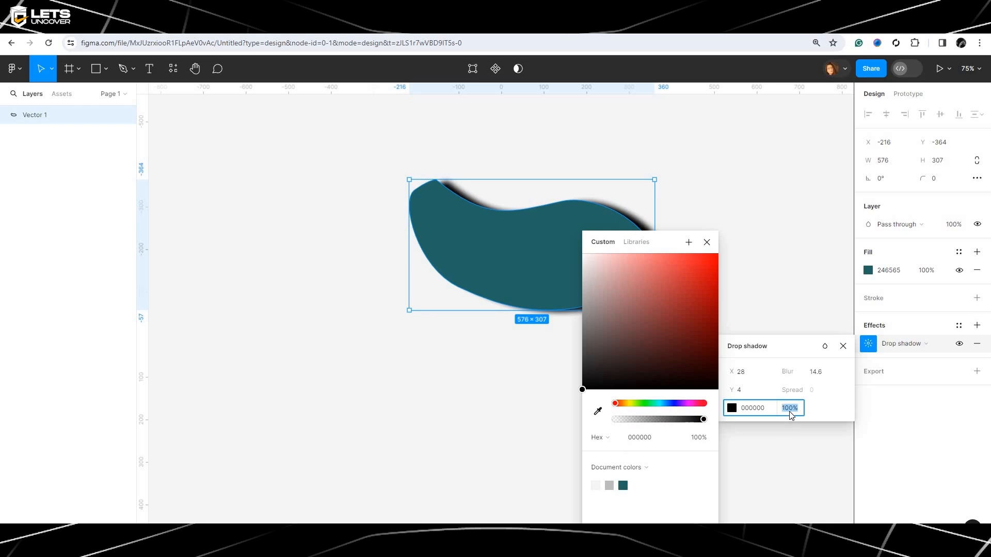
text(50)
key(Return)
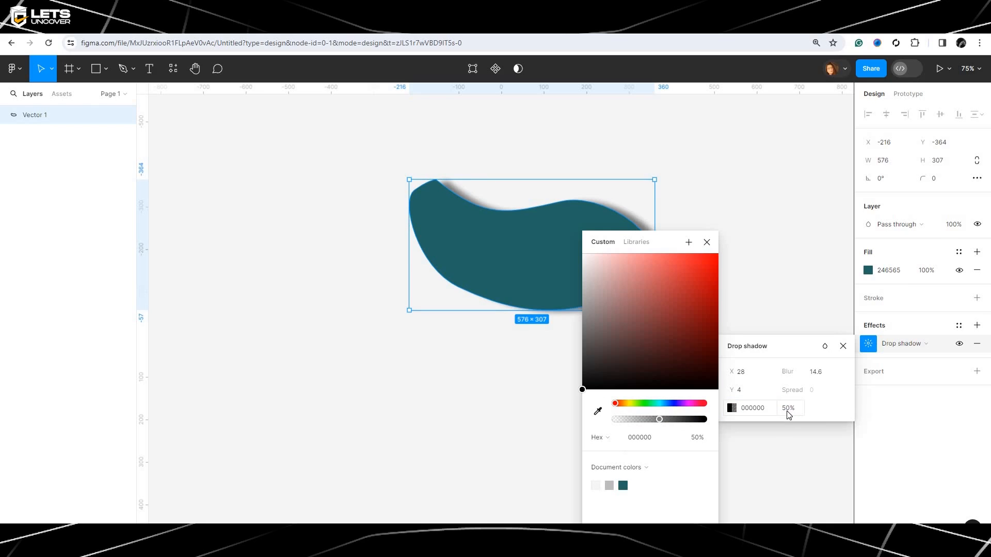
click(794, 414)
text(25)
key(Return)
click(752, 203)
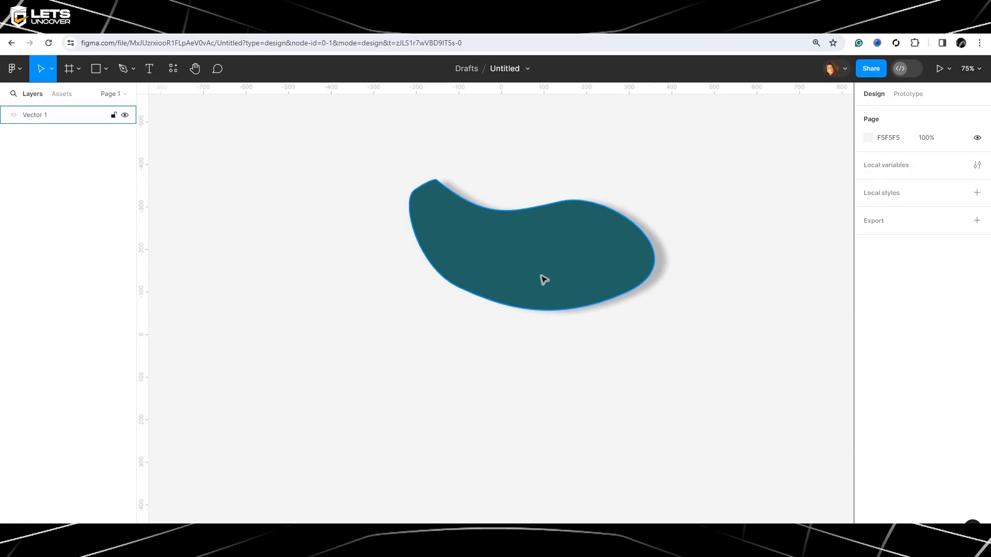
Select the curved shape and remove its drop shadow effect.
click(542, 279)
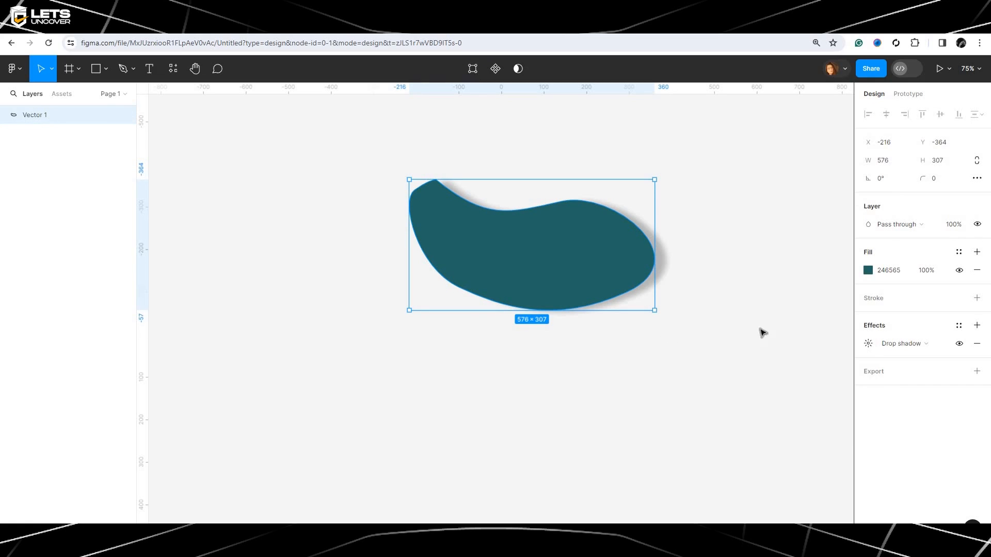
click(894, 346)
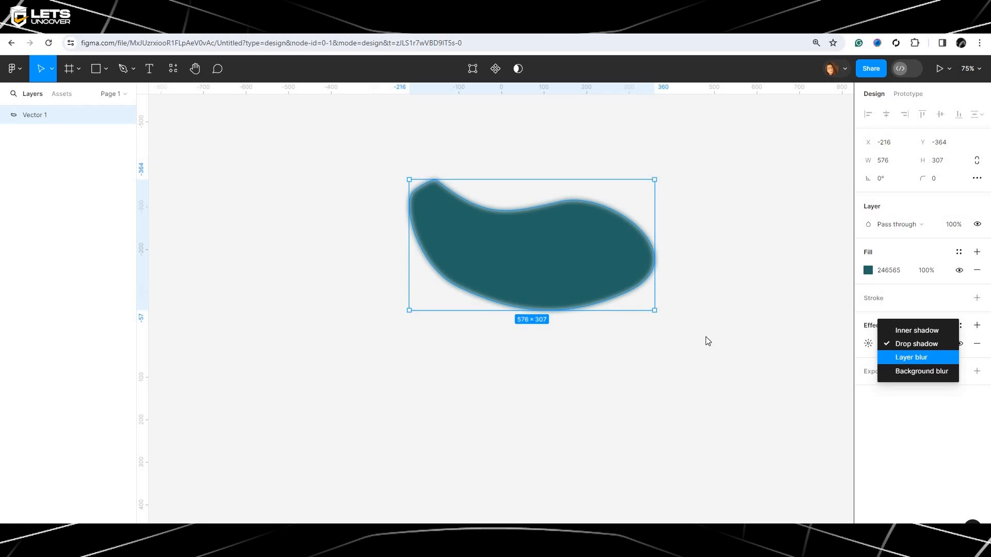
click(664, 335)
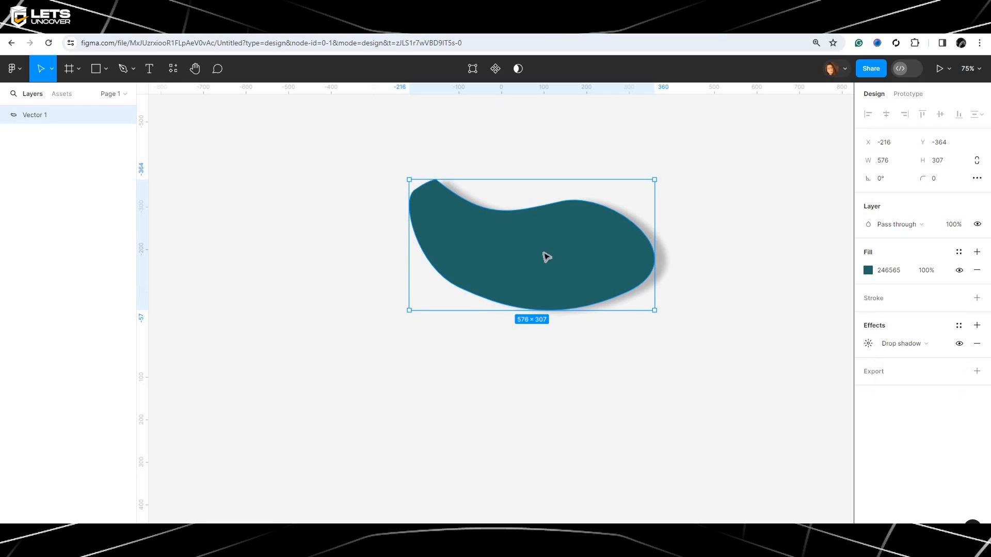
click(977, 344)
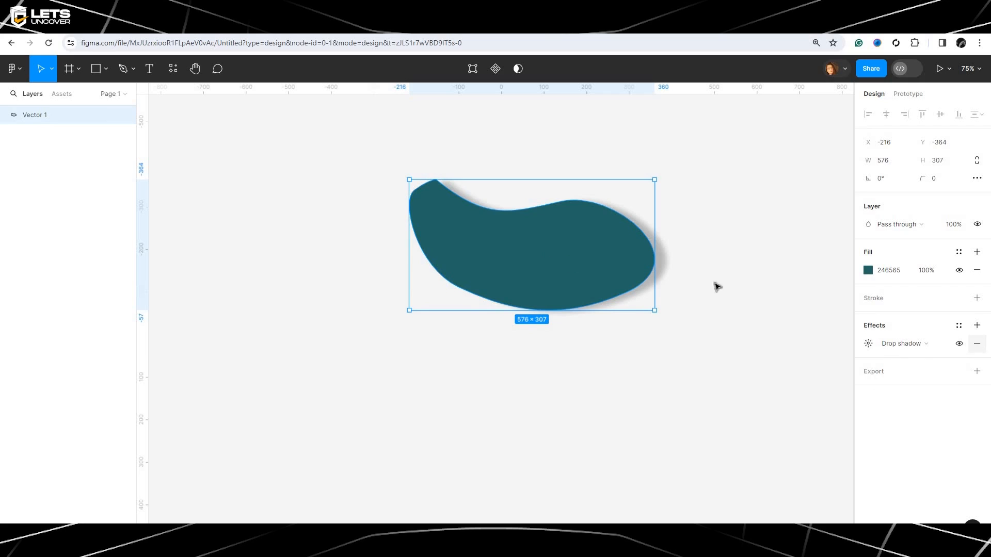
Copy the curved shape and paste the duplicate below the original at about X -184, Y -72.
right_click(537, 256)
click(560, 314)
right_click(583, 353)
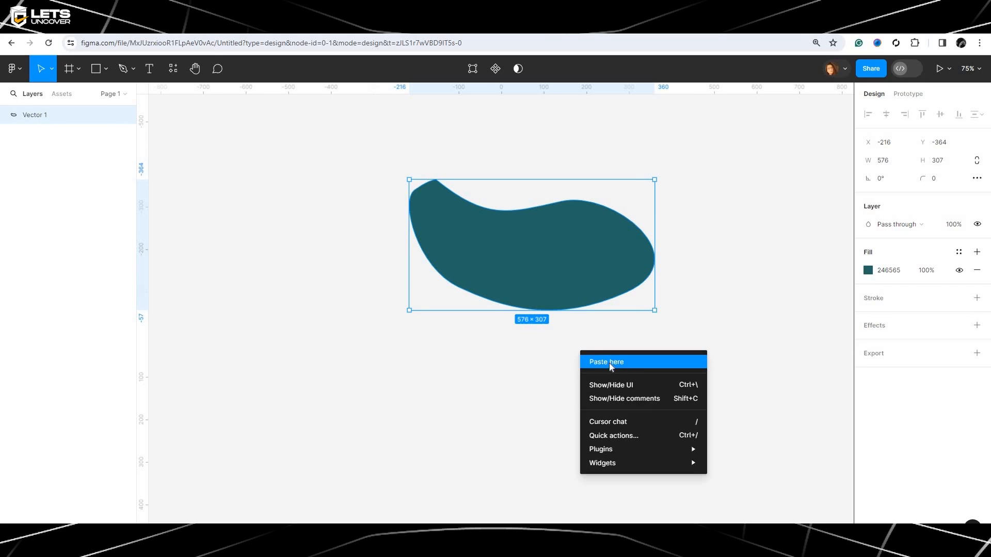
click(610, 364)
drag(655, 387, 496, 308)
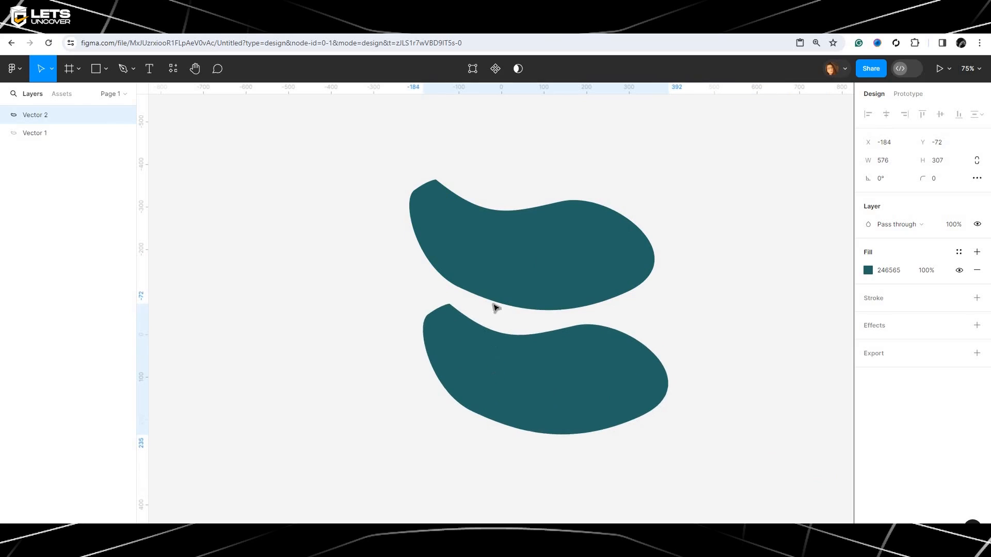
click(491, 265)
Move the pasted copy over the original at the same height, shifted slightly to the right, and deselect.
click(544, 382)
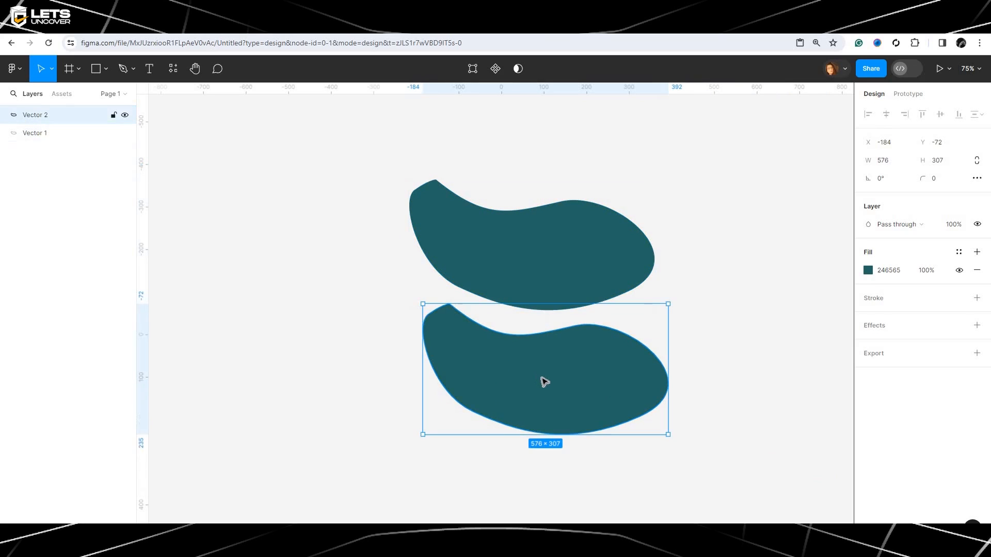
drag(545, 382, 522, 312)
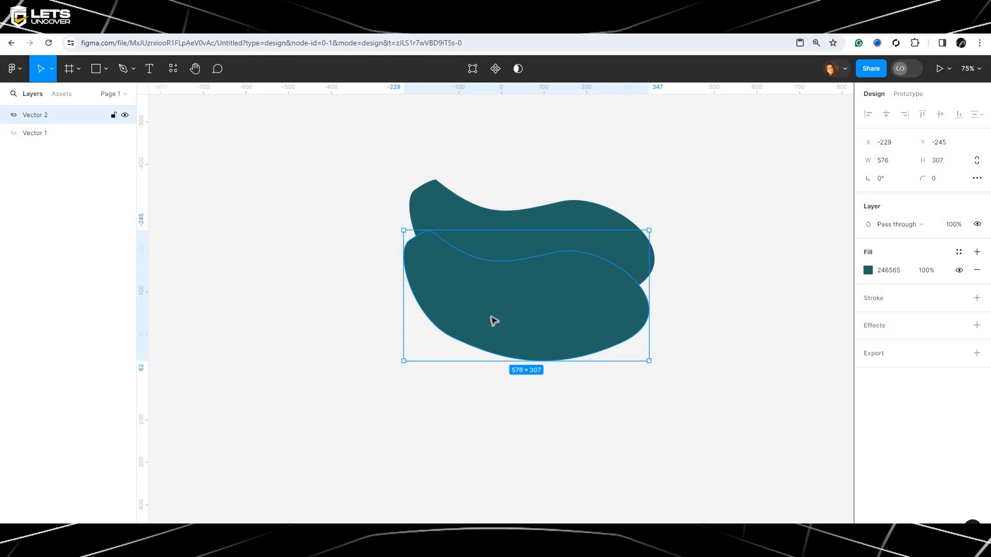
drag(566, 328, 571, 280)
drag(644, 409, 505, 222)
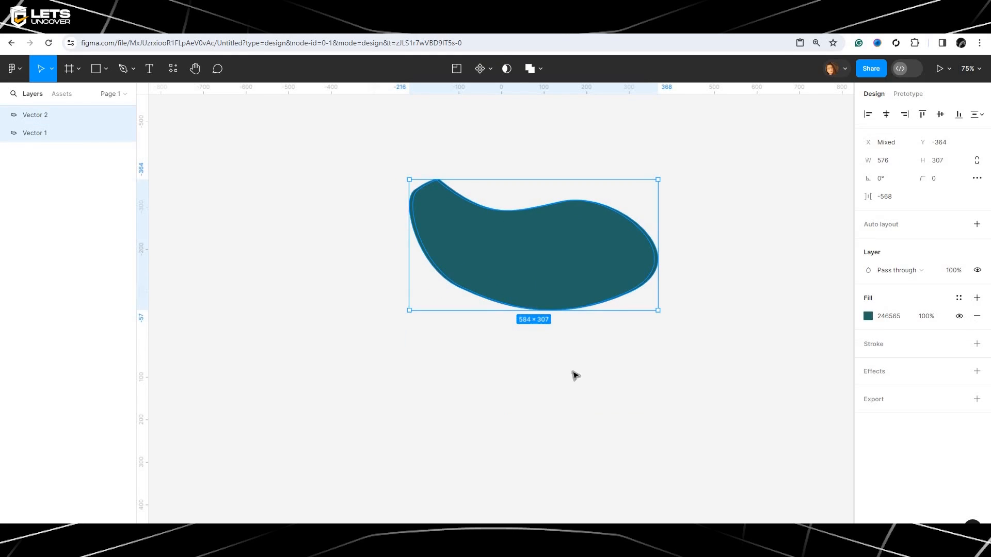
click(576, 376)
Add a Layer blur effect to Vector 1 and set its blur to 29.9.
click(67, 133)
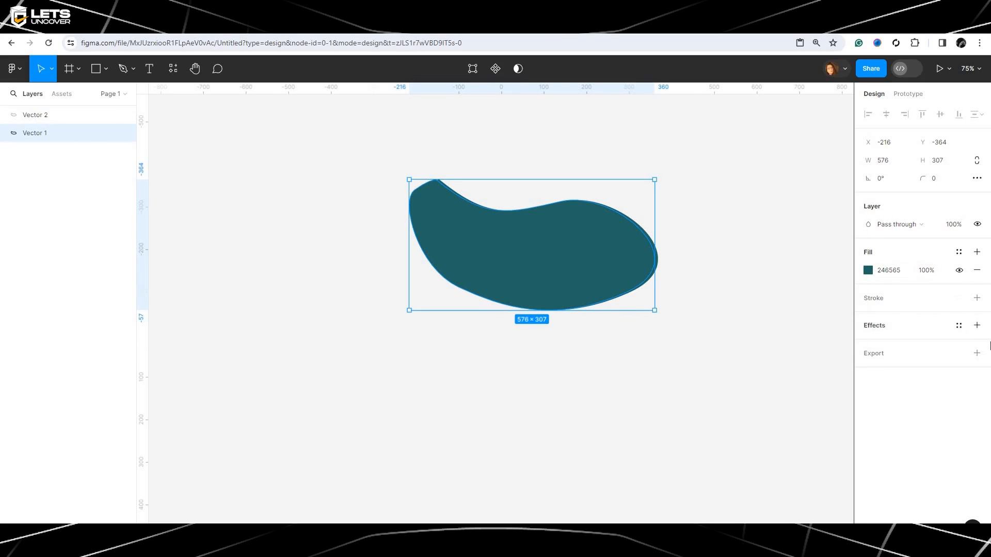
click(977, 325)
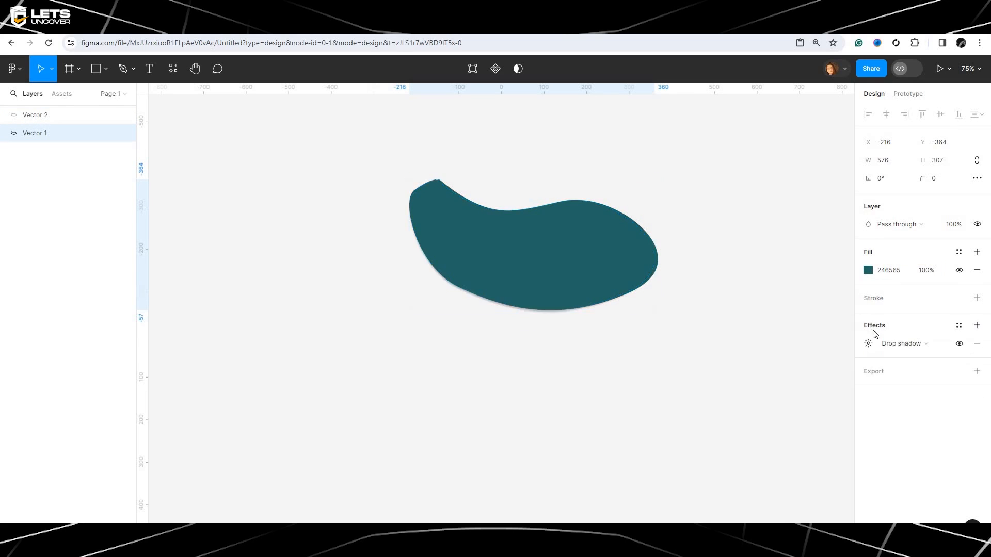
click(900, 343)
click(902, 359)
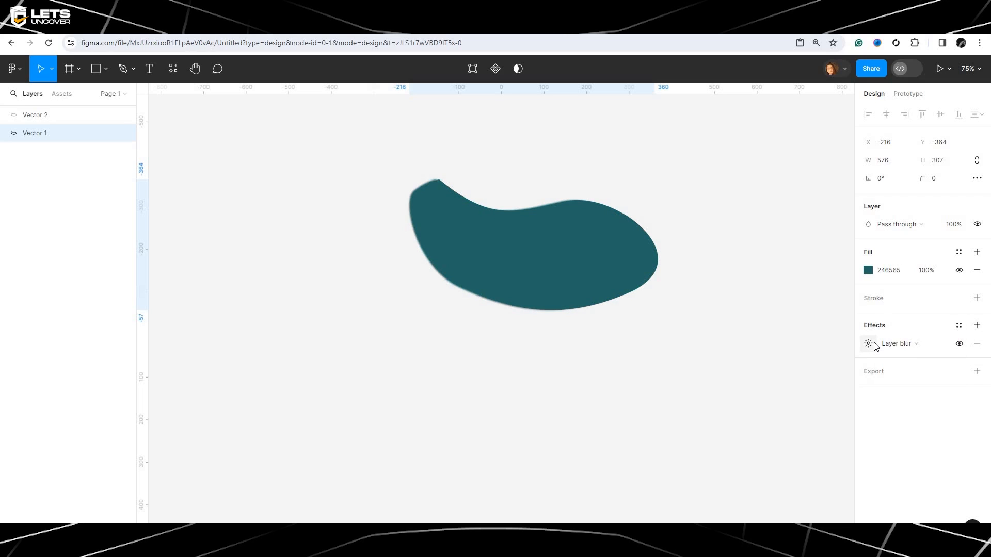
click(870, 343)
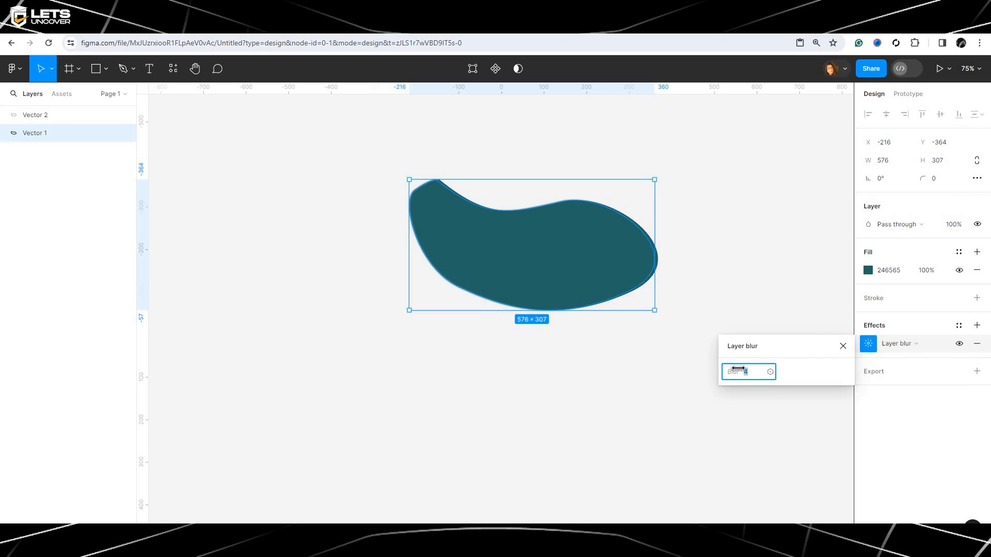
drag(738, 369, 40, 373)
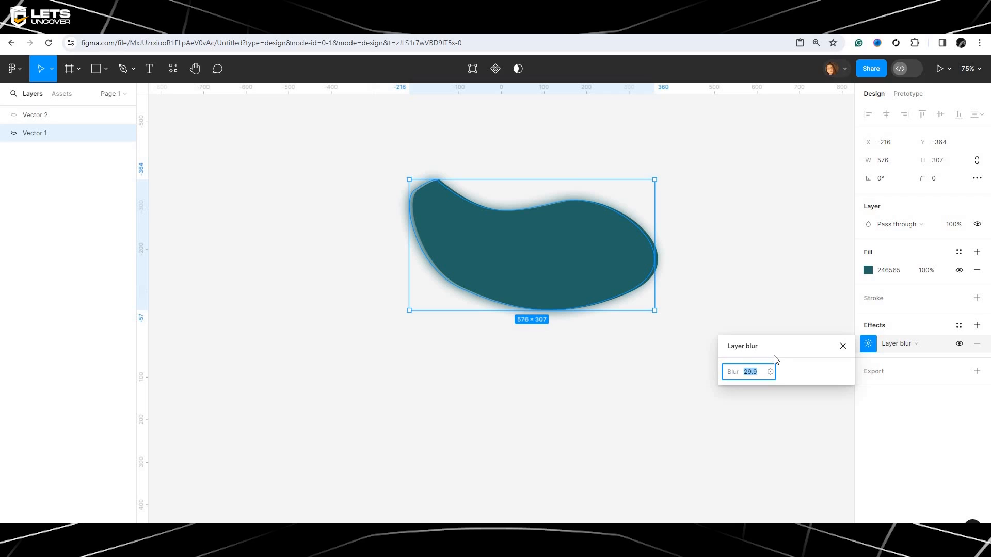
Change Vector 1's effect type to Background blur and open its blur settings.
click(884, 346)
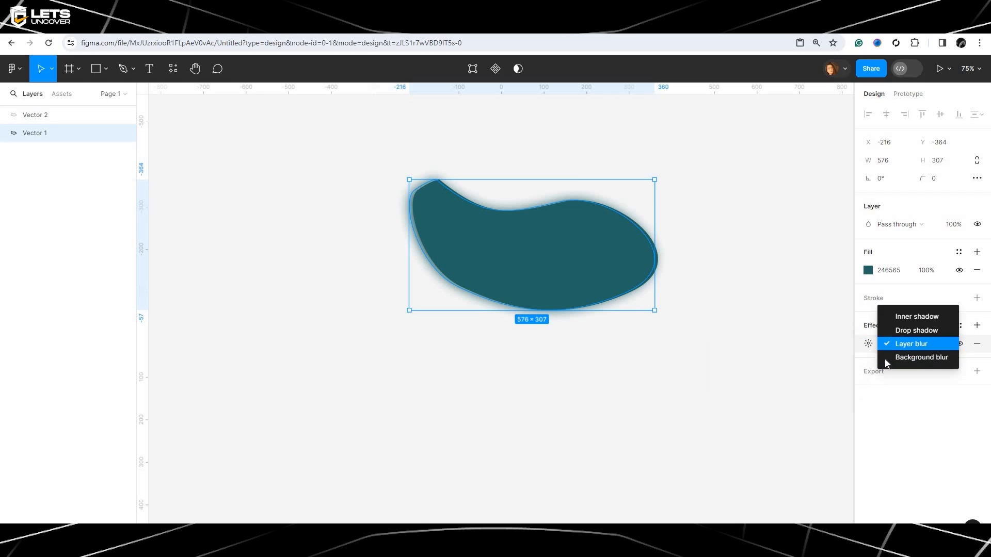
click(890, 361)
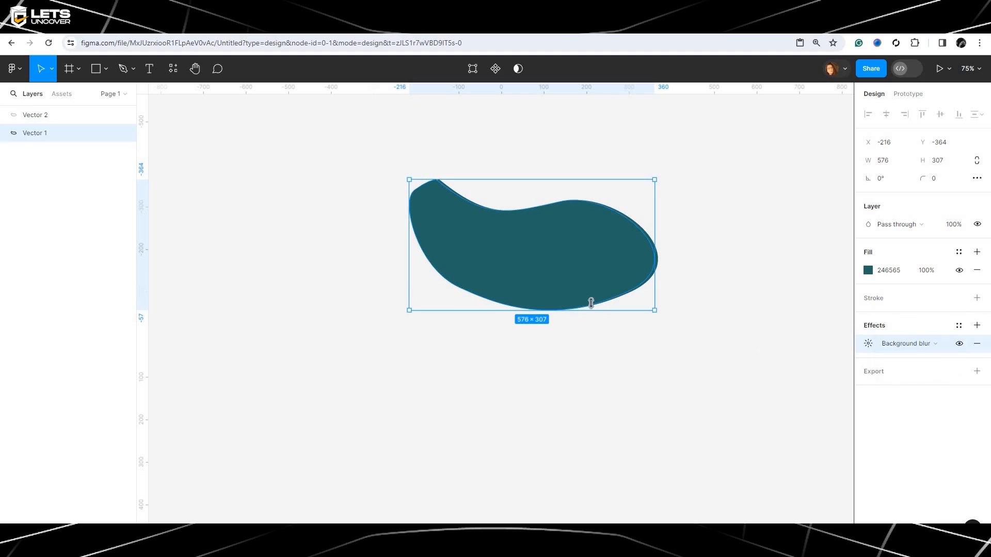
click(868, 344)
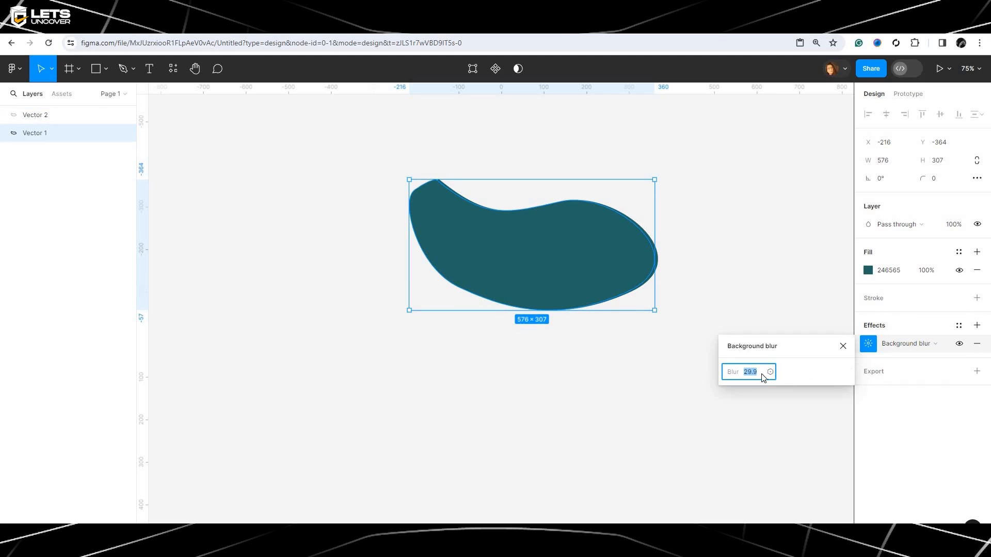
Set Vector 1's Background blur to 28.9 and spread the shapes apart, Vector 1 to about X -468, Y -185 and Vector 2 to about X -162, Y -447.
mouse_move(739, 371)
mouse_down()
mouse_move(879, 382)
mouse_move(741, 375)
mouse_up()
drag(550, 240, 442, 316)
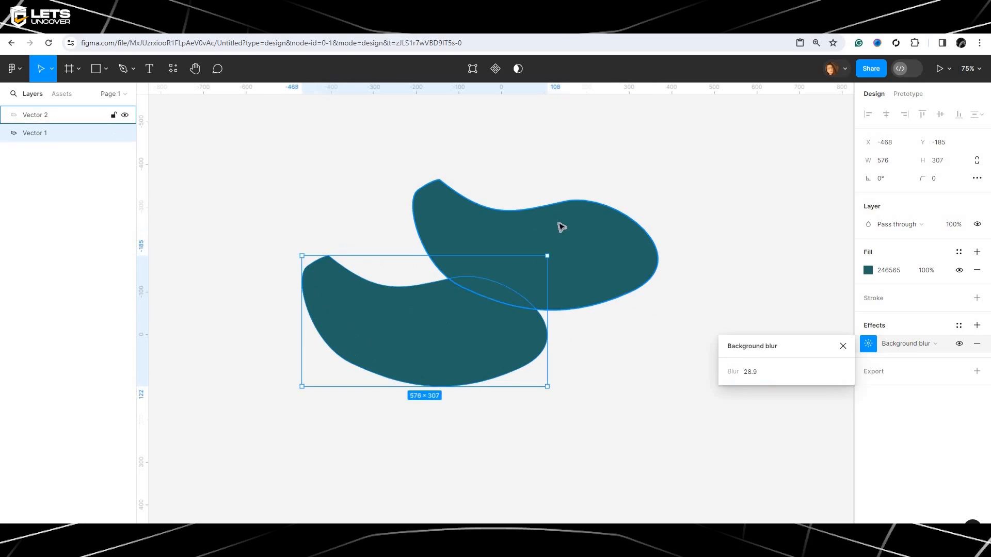
click(561, 224)
drag(567, 240, 532, 272)
drag(631, 387, 482, 266)
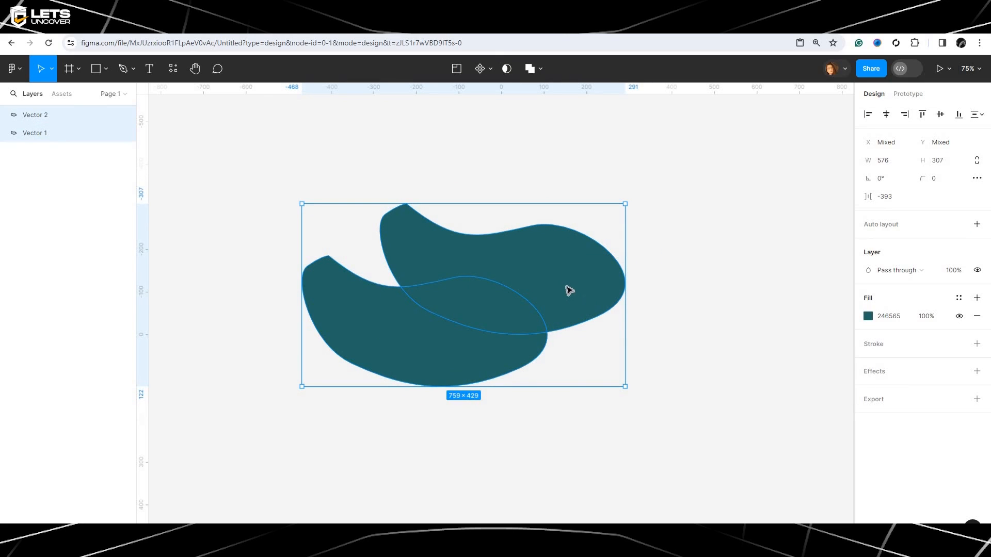
click(642, 305)
drag(577, 280, 628, 219)
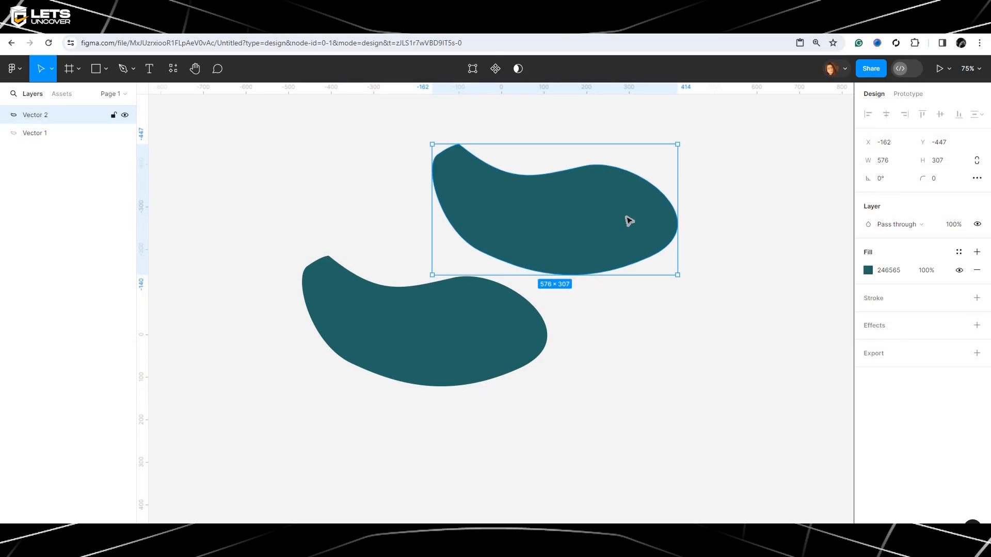
Delete Vector 2, move Vector 1 to about X -253, Y -356, and remove its Background blur effect.
key(Delete)
drag(440, 333, 532, 260)
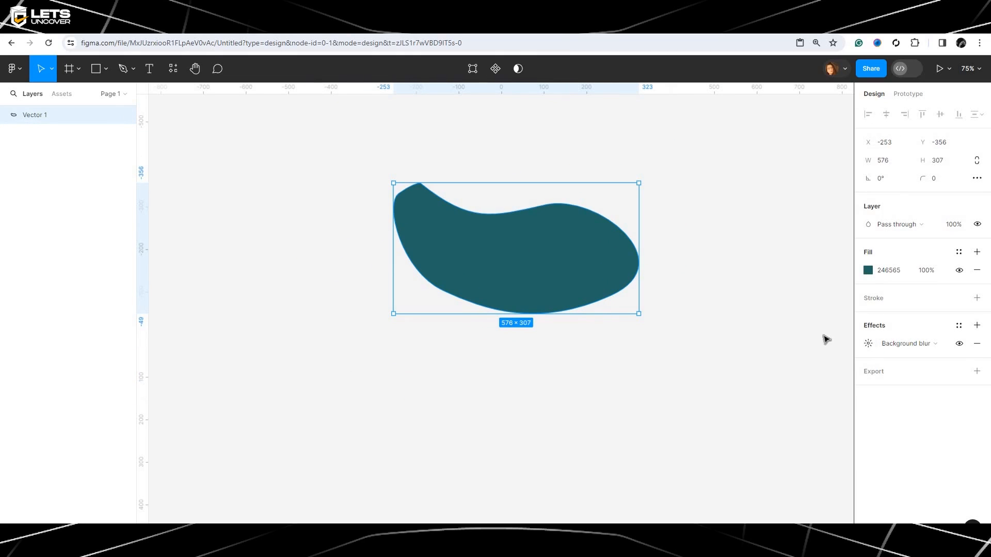
click(977, 347)
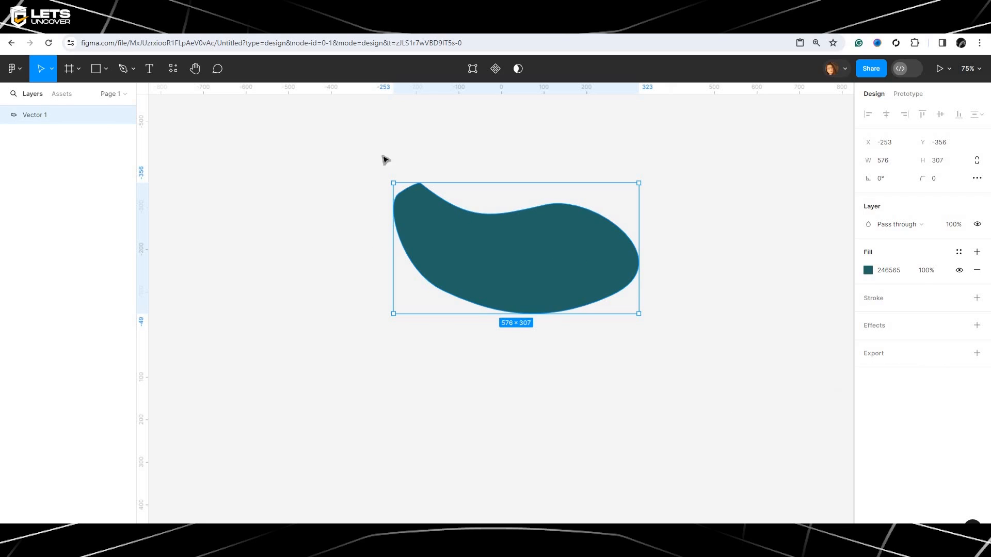
Add a PNG export setting at 2x scale to Vector 1 and check its export preview.
click(977, 354)
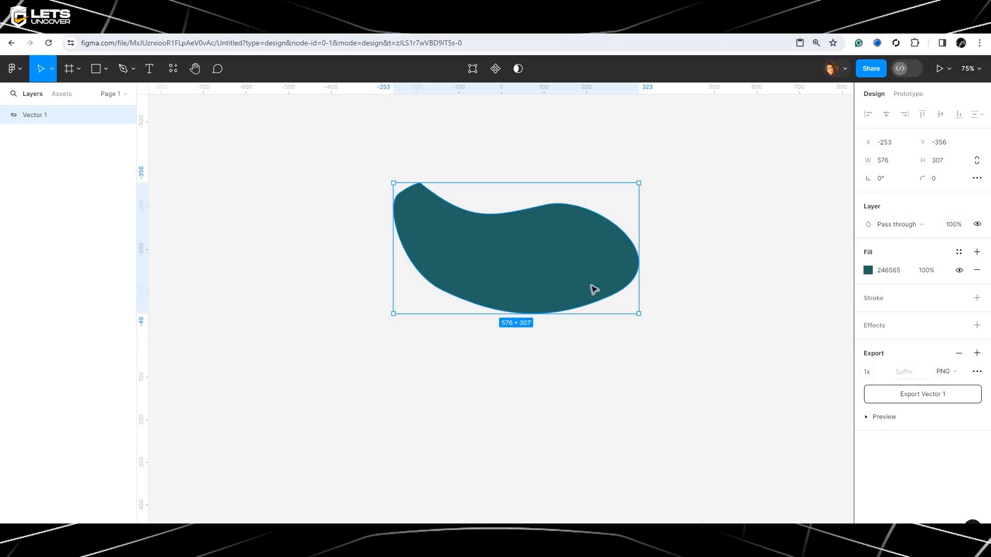
click(885, 372)
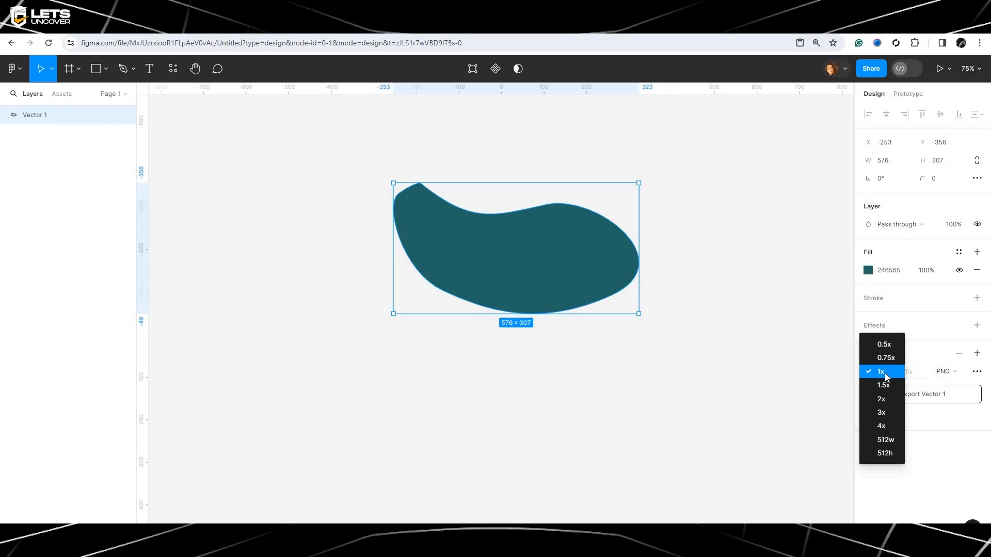
click(886, 377)
click(886, 377)
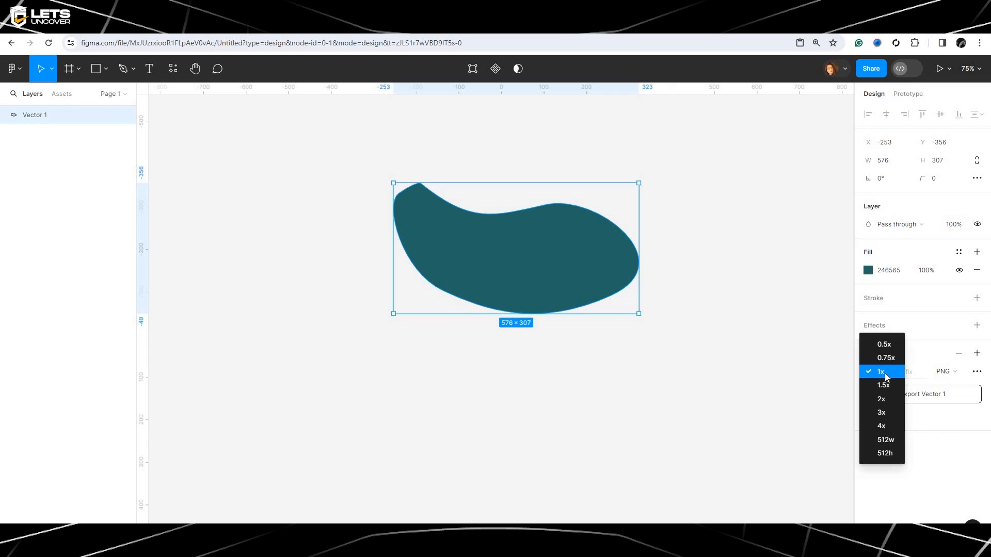
click(870, 399)
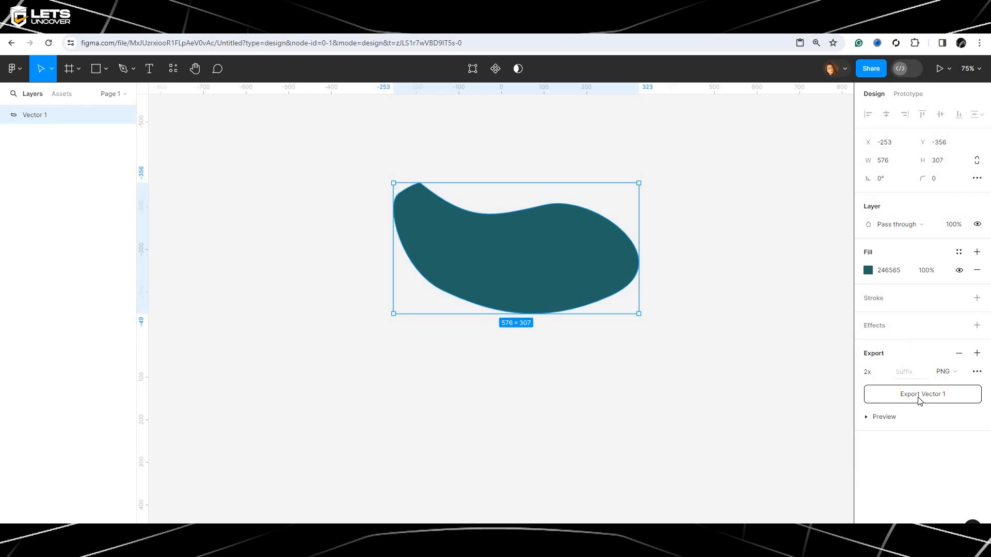
click(867, 417)
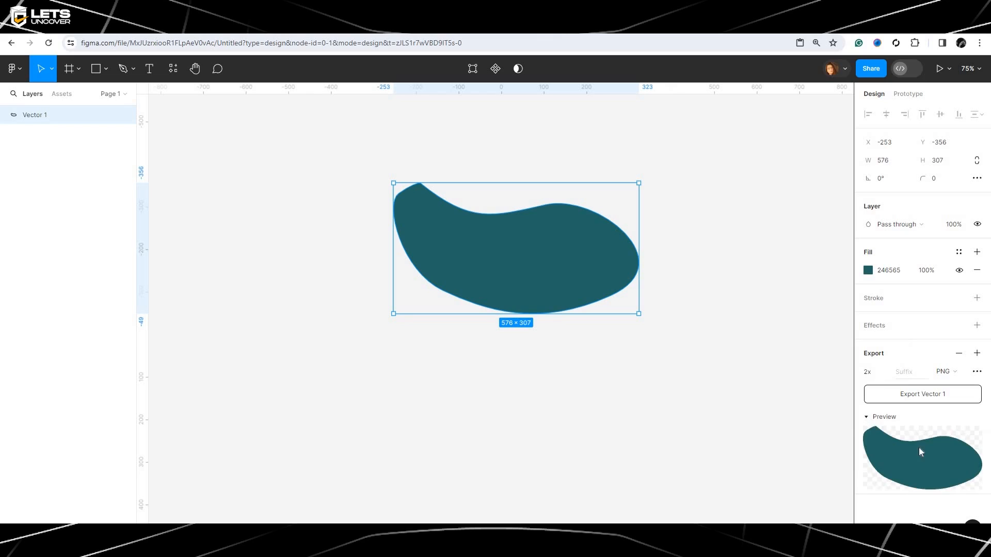
click(867, 417)
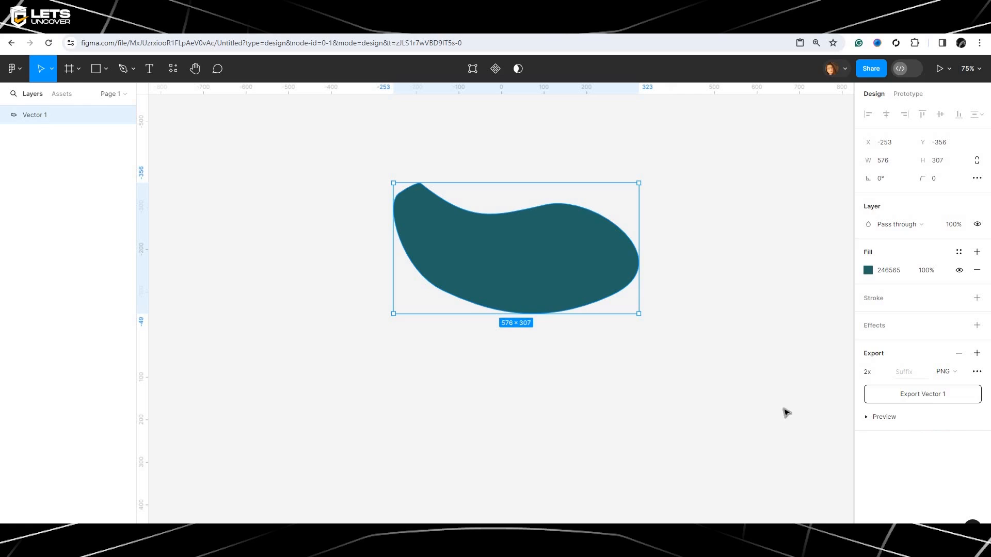
Move Vector 1 down to about Y -313 and delete it from the canvas.
drag(464, 252, 463, 270)
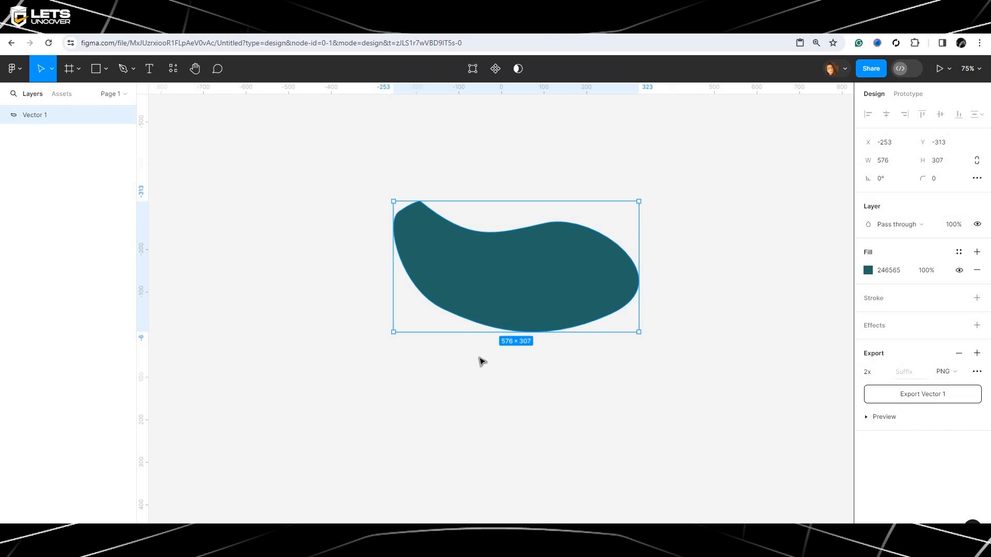
key(Delete)
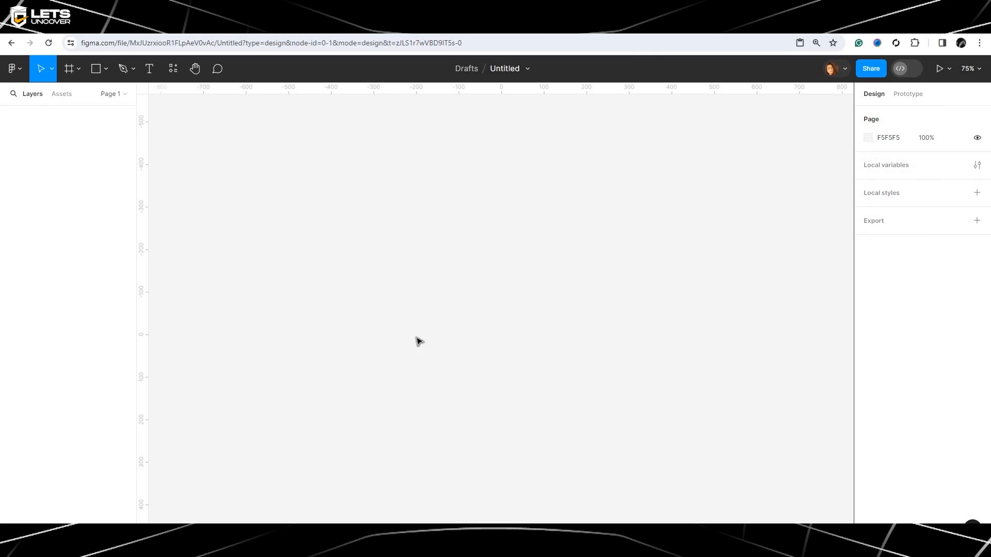
Draw two freehand curved strokes with the Pencil tool in the upper part of the canvas, together about 484 × 130.
click(106, 69)
click(129, 69)
click(129, 69)
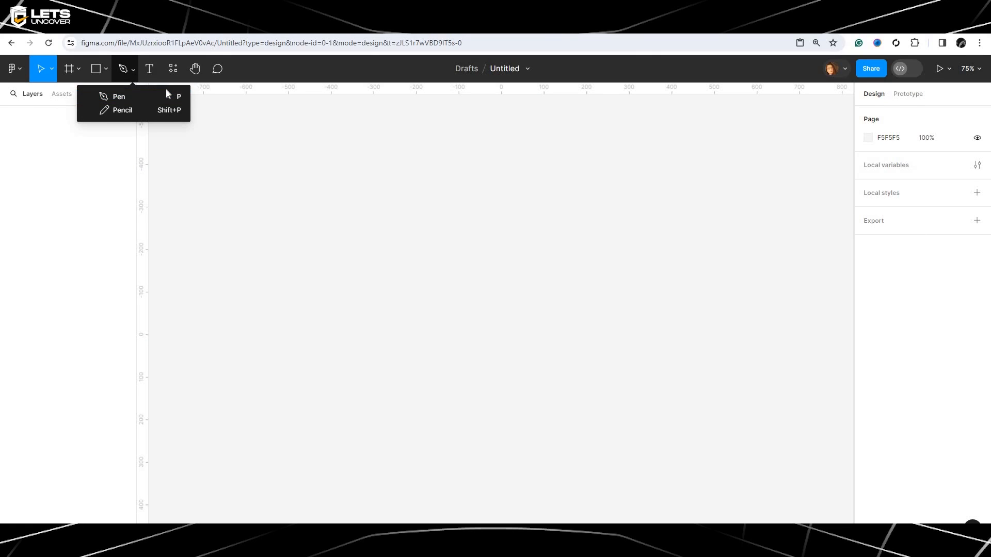
click(165, 110)
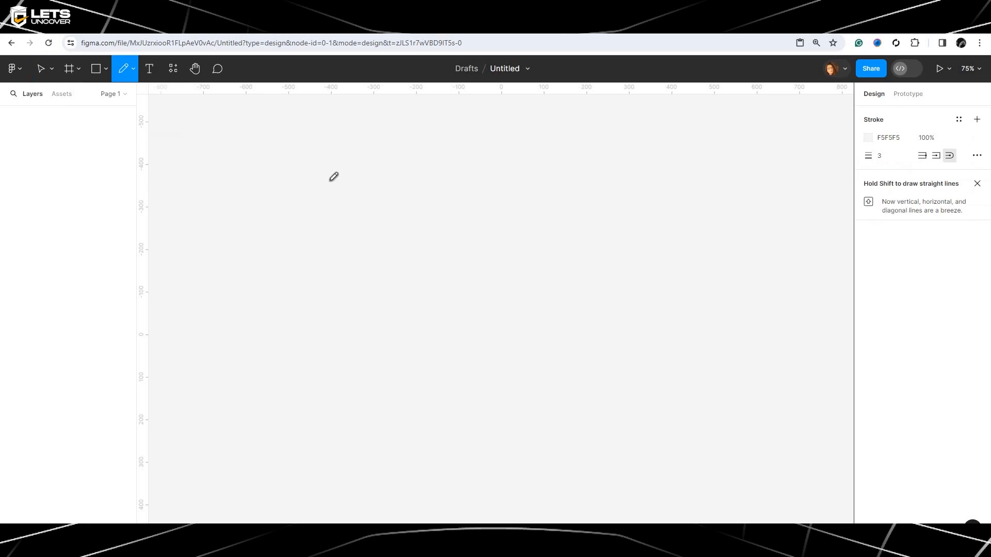
drag(332, 181, 340, 167)
drag(387, 210, 467, 177)
Create a text box about 325 × 72 containing "text" and set its font size to 96.
click(133, 70)
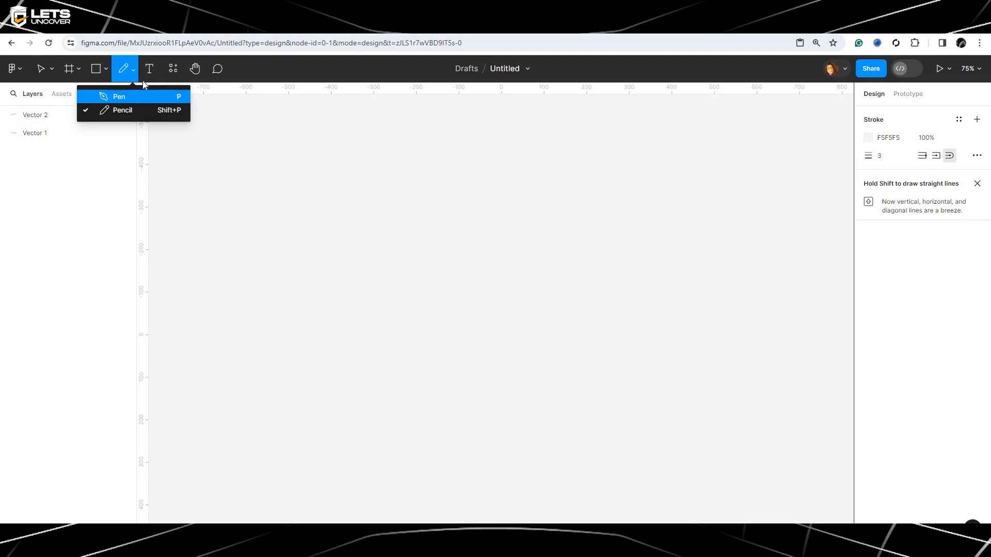
click(151, 69)
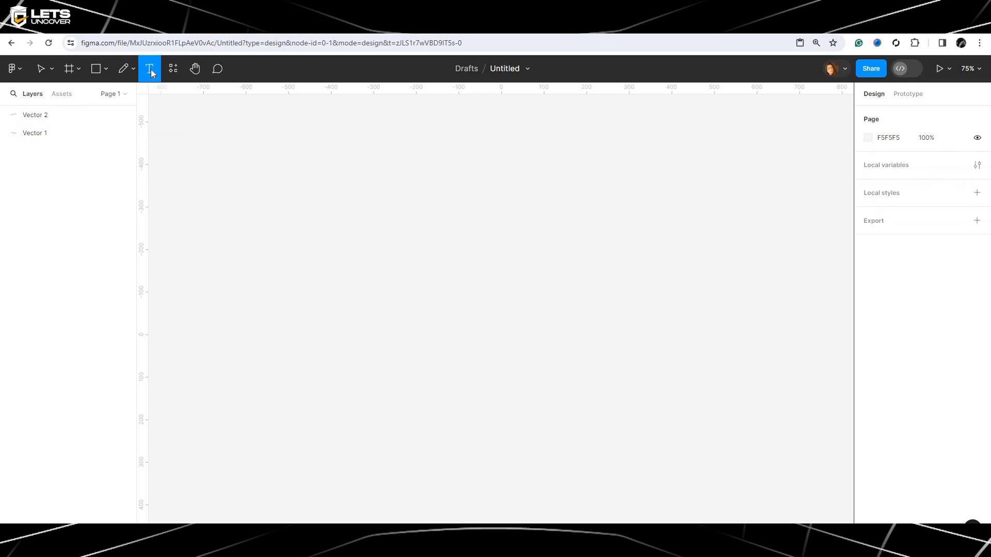
drag(298, 153, 434, 181)
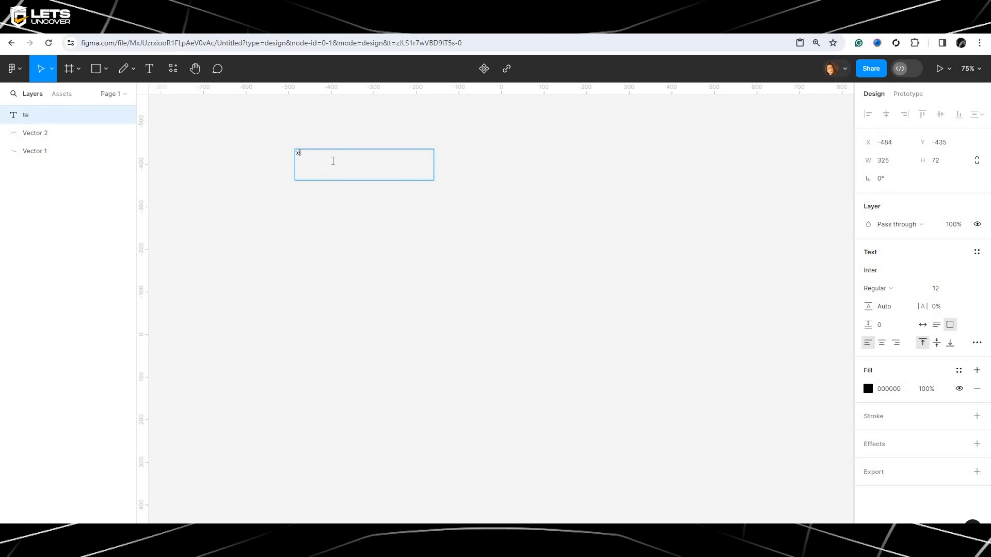
double_click(302, 152)
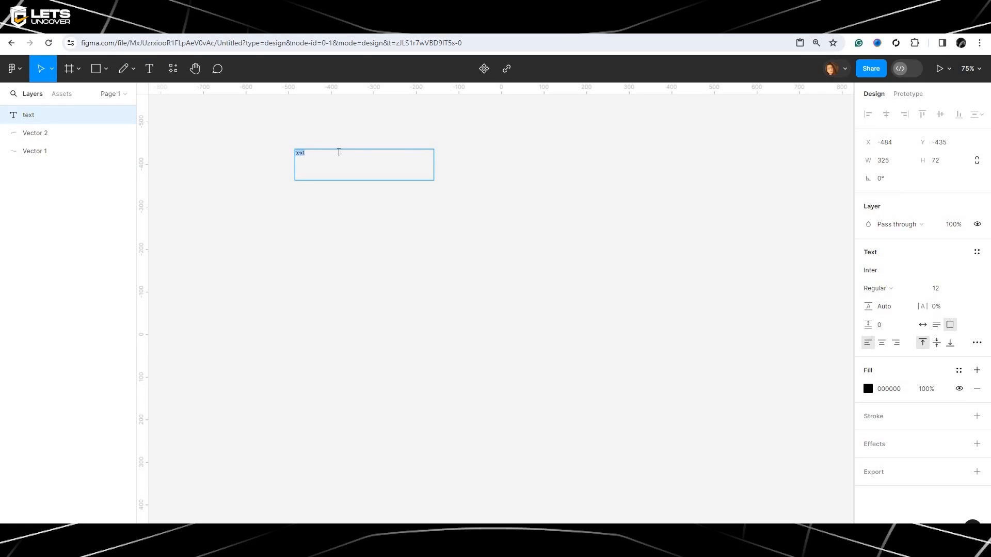
click(966, 289)
click(950, 452)
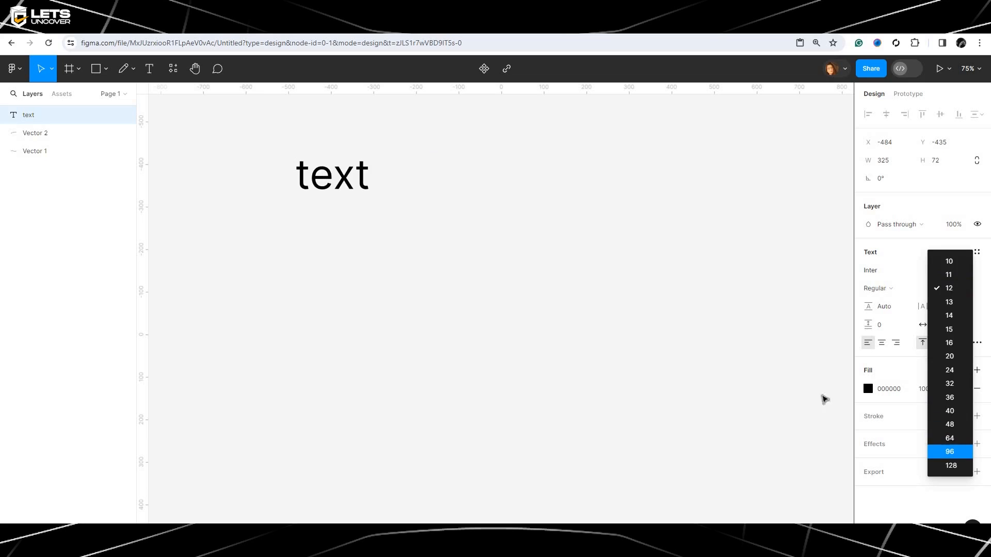
Move the text box clear of the pencil strokes and delete both strokes.
drag(393, 181, 394, 204)
drag(377, 171, 643, 232)
drag(496, 230, 422, 165)
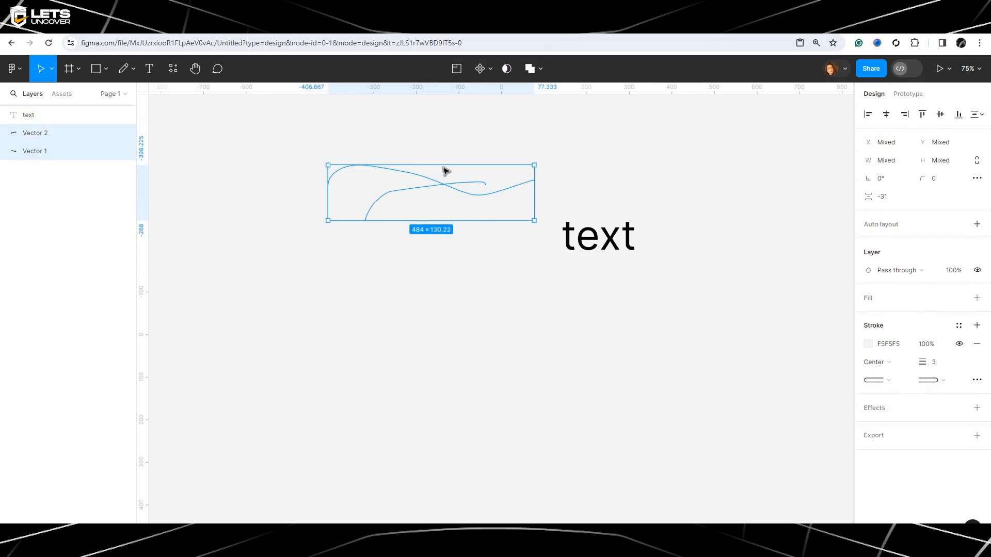
key(Delete)
Shrink the text box to about 202 × 116 and move it to about X -242, Y -368.
drag(592, 227, 507, 214)
drag(453, 197, 451, 196)
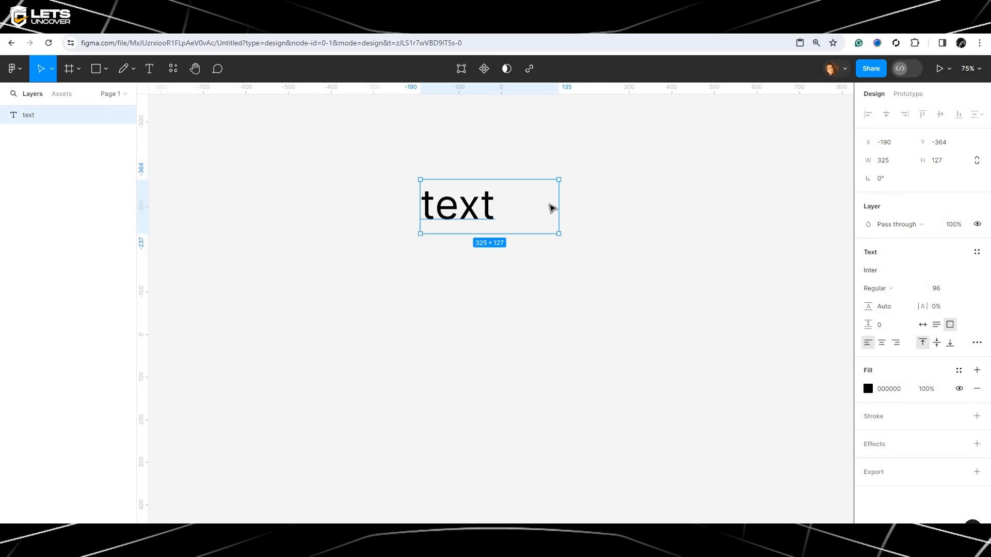
drag(556, 205, 507, 199)
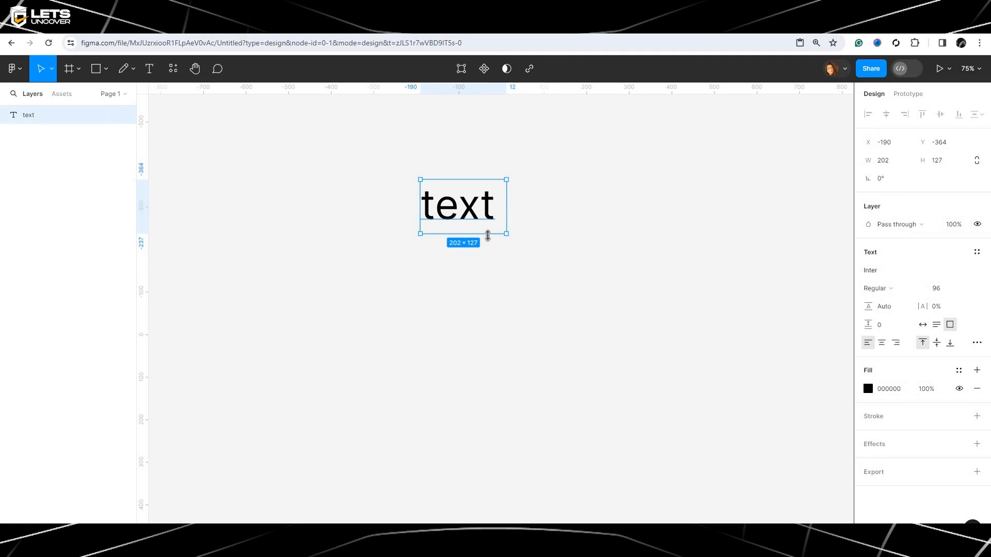
drag(487, 234, 487, 229)
drag(450, 202, 428, 201)
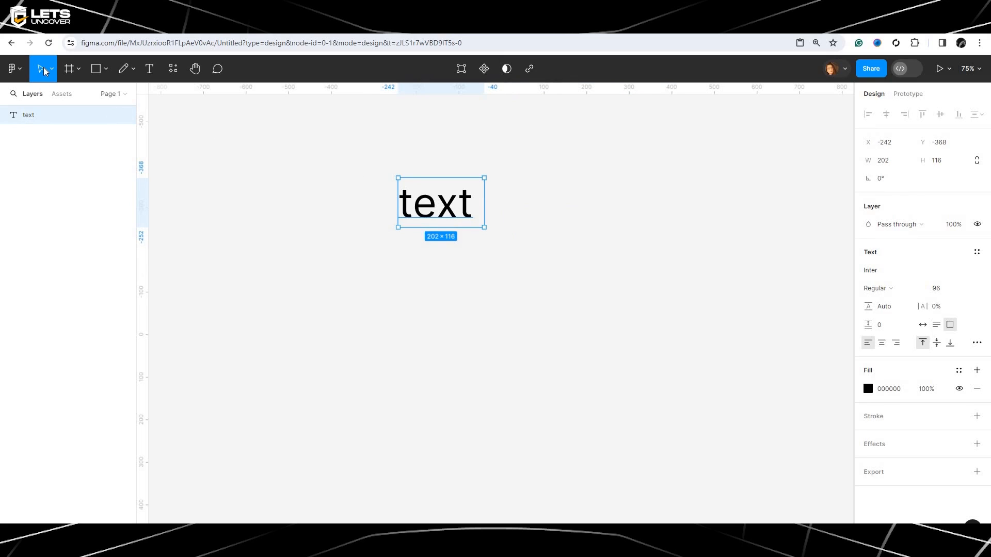
Resize the text box to about 193 × 104 and reposition it at about X -265, Y -440.
drag(455, 200, 464, 168)
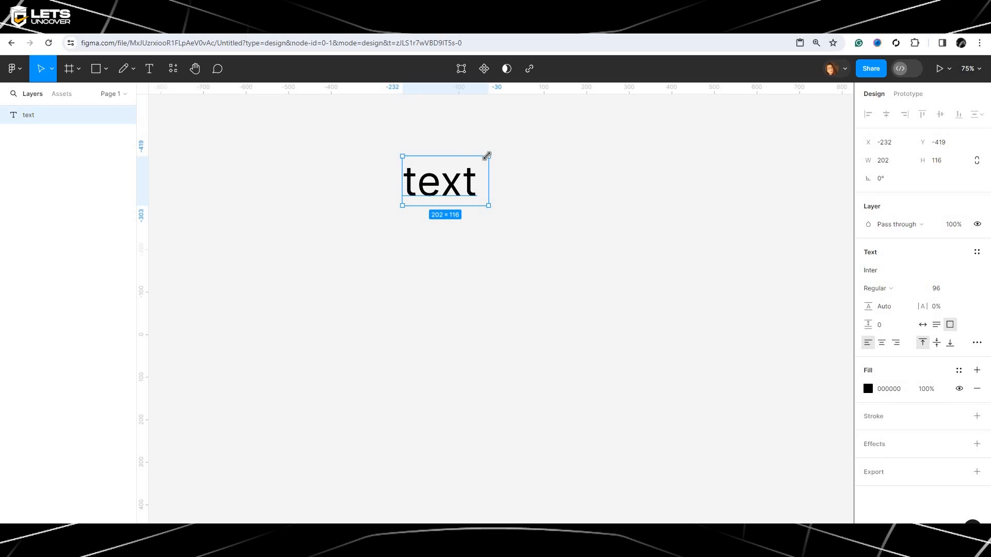
drag(486, 155, 484, 210)
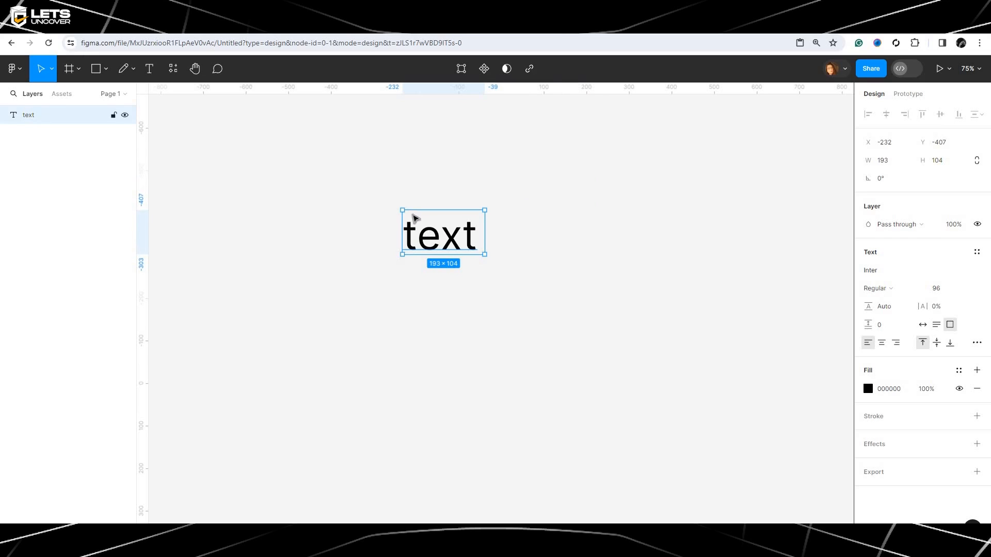
drag(411, 217, 397, 203)
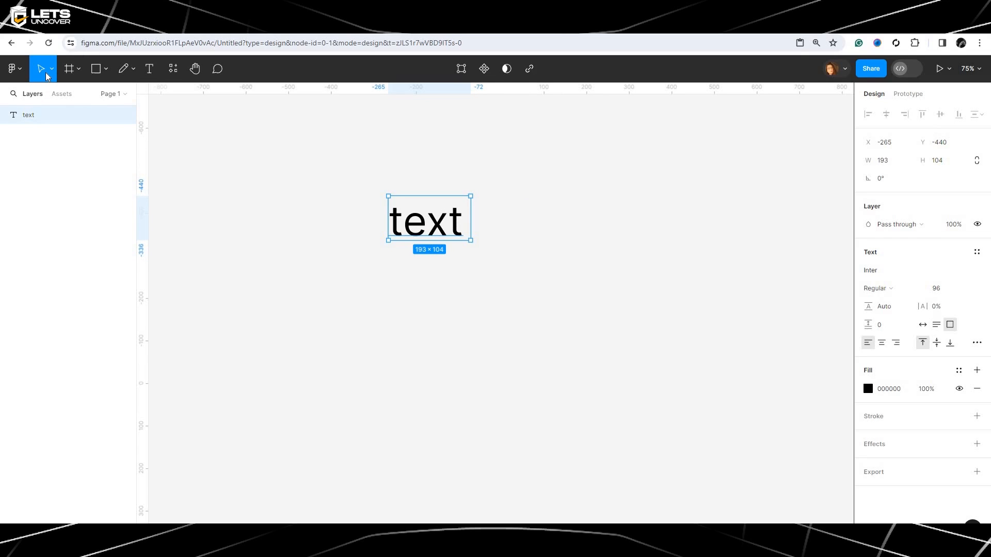
Enlarge the text with the Scale tool to about 592 × 319 and move it to about X -421, Y -495.
click(48, 72)
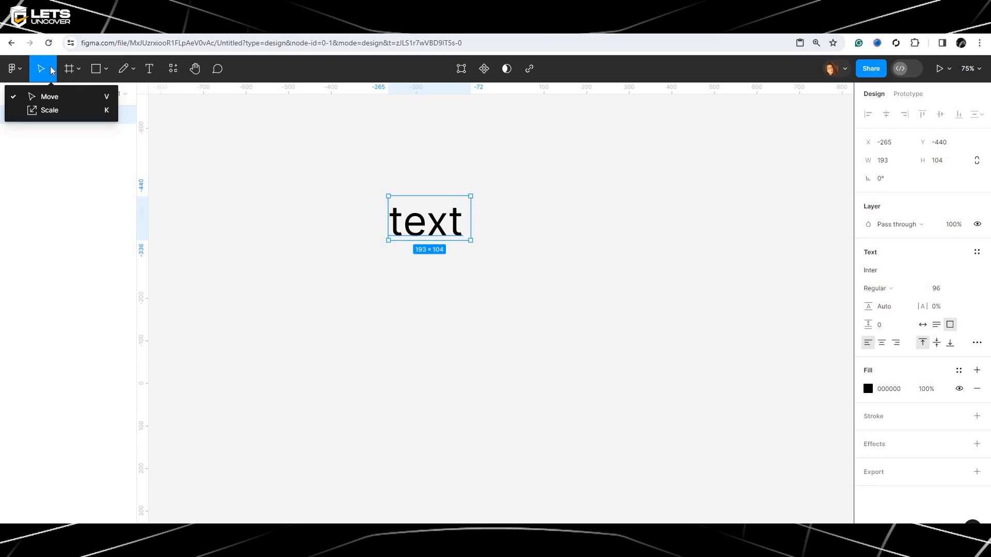
key(k)
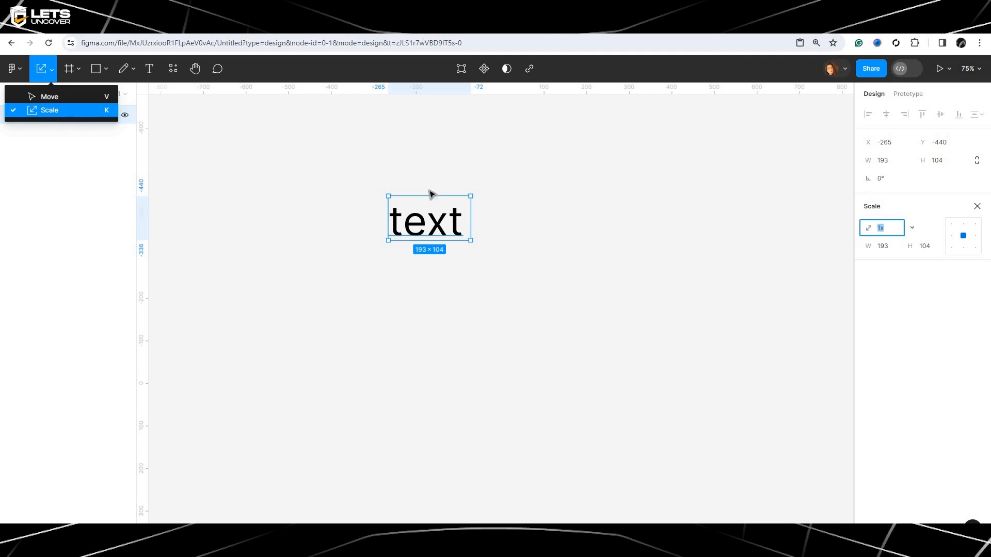
click(438, 225)
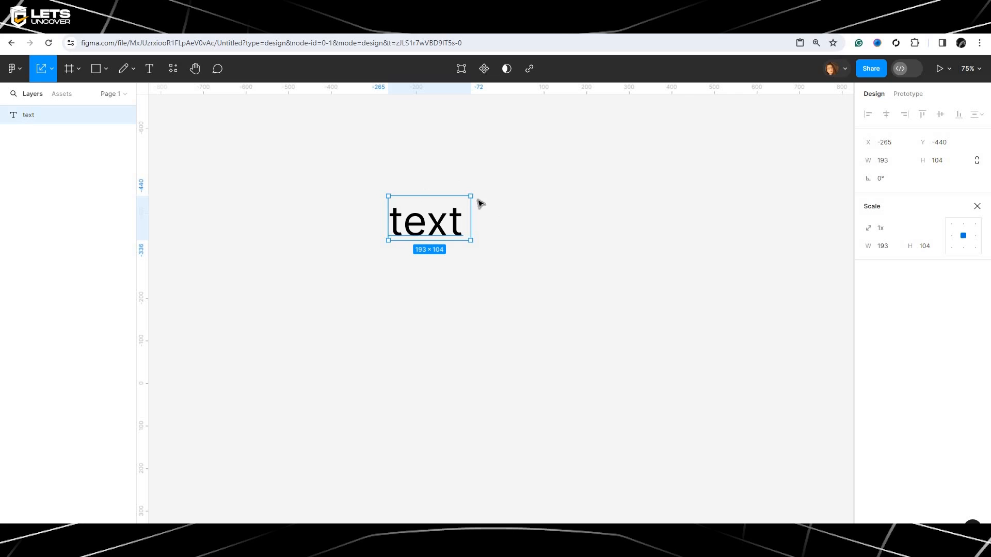
drag(472, 194, 640, 109)
drag(452, 230, 395, 291)
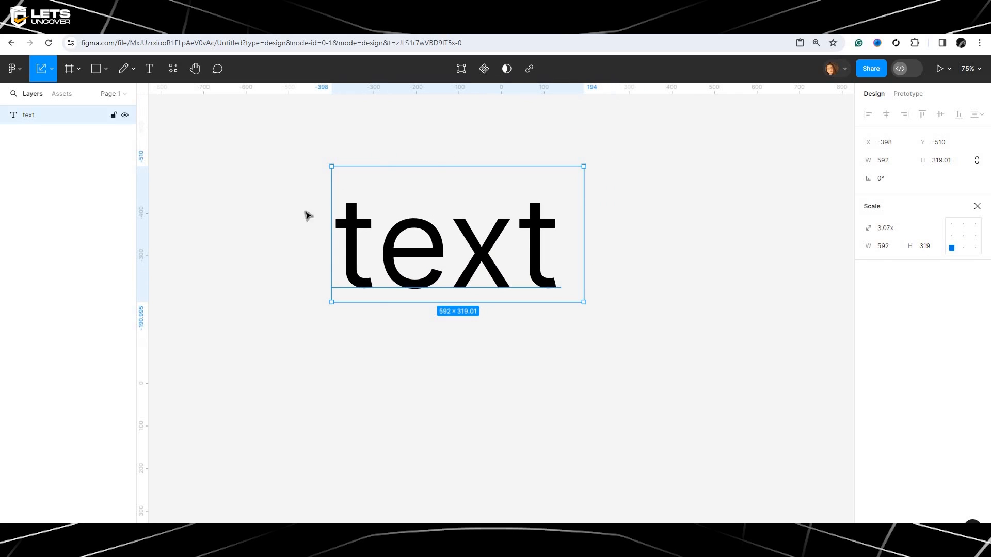
drag(480, 261, 470, 268)
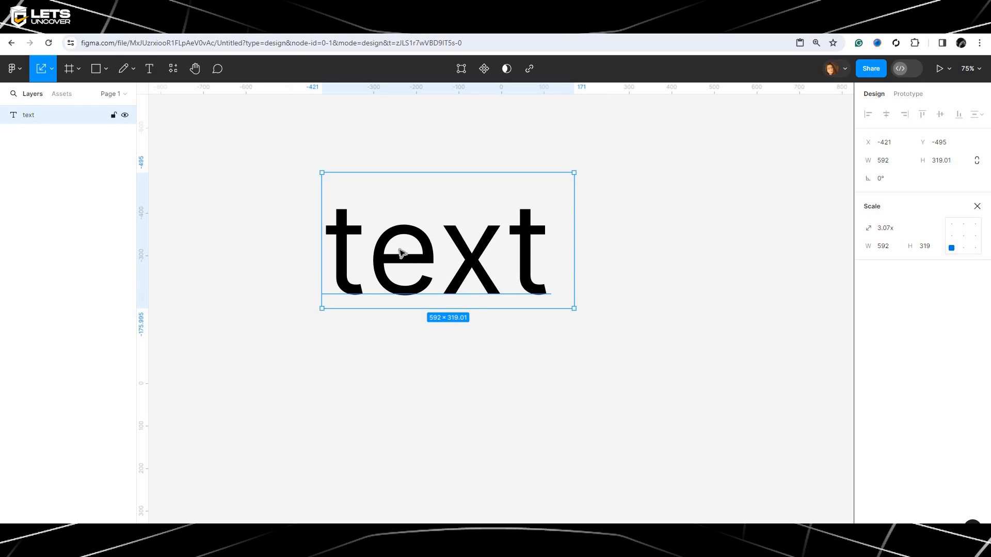
Add a rectangle below the text, enlarge it to about 269 × 233 and place it at about X -42, Y -168.
click(100, 71)
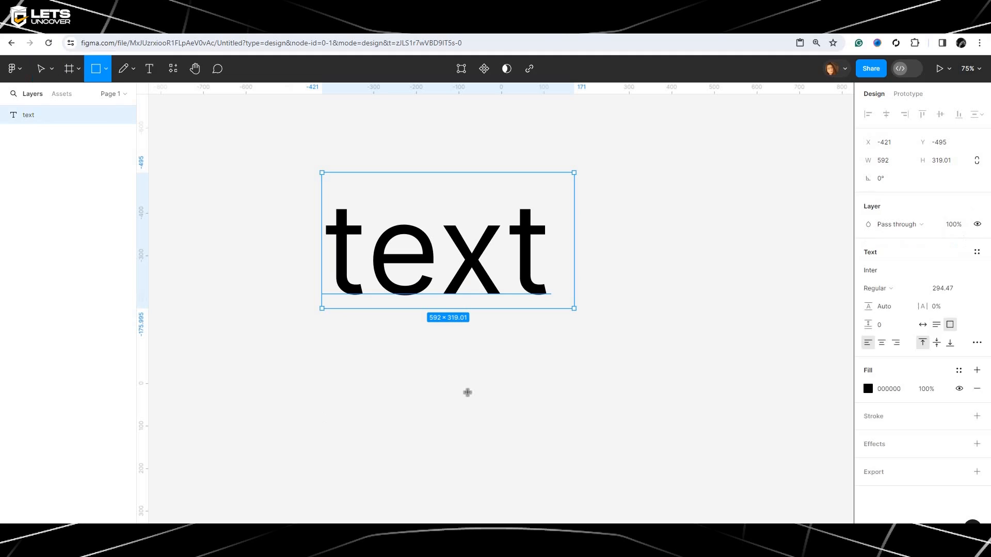
click(467, 392)
drag(468, 394, 290, 363)
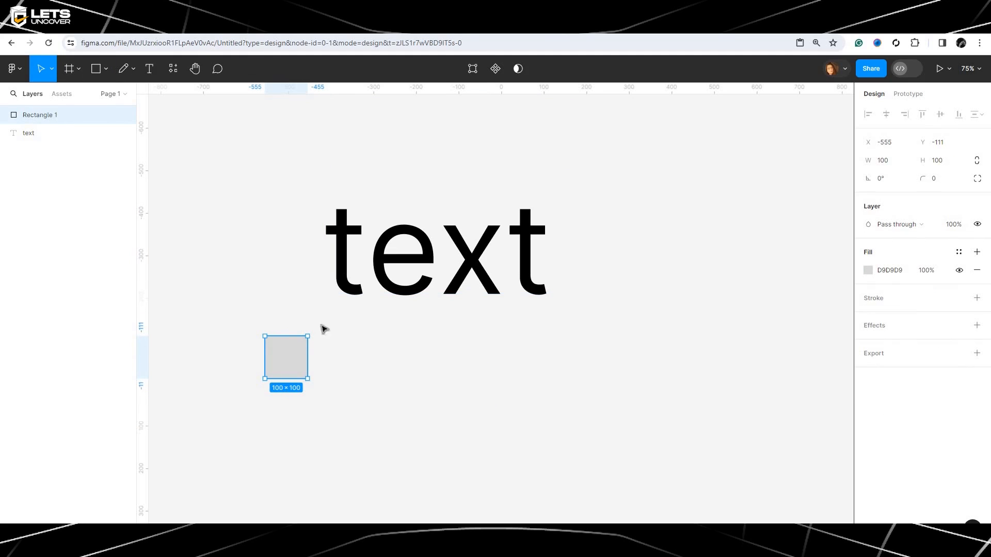
drag(286, 345, 598, 312)
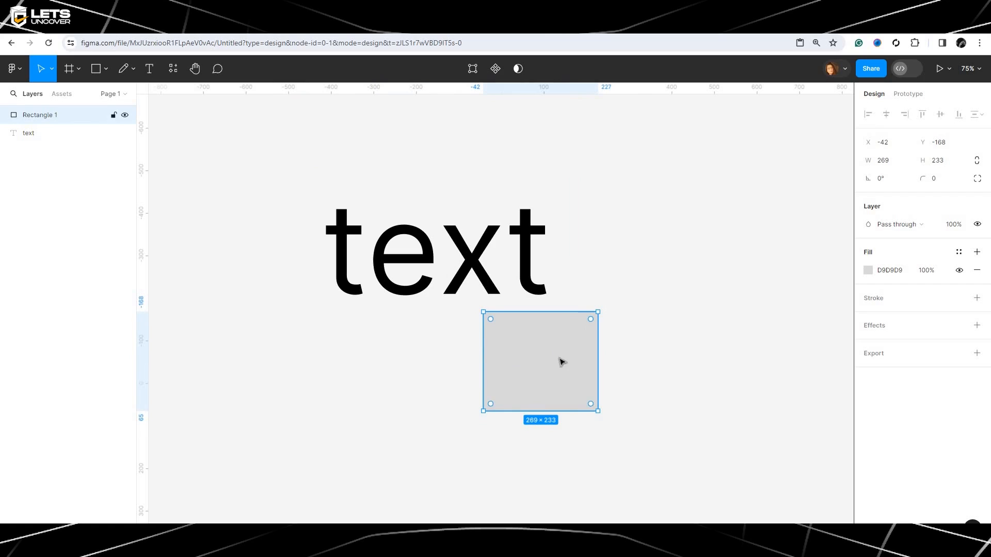
Move the rectangle below the text and resize it to about 242 × 233 at X -45, Y -152.
drag(561, 361, 642, 358)
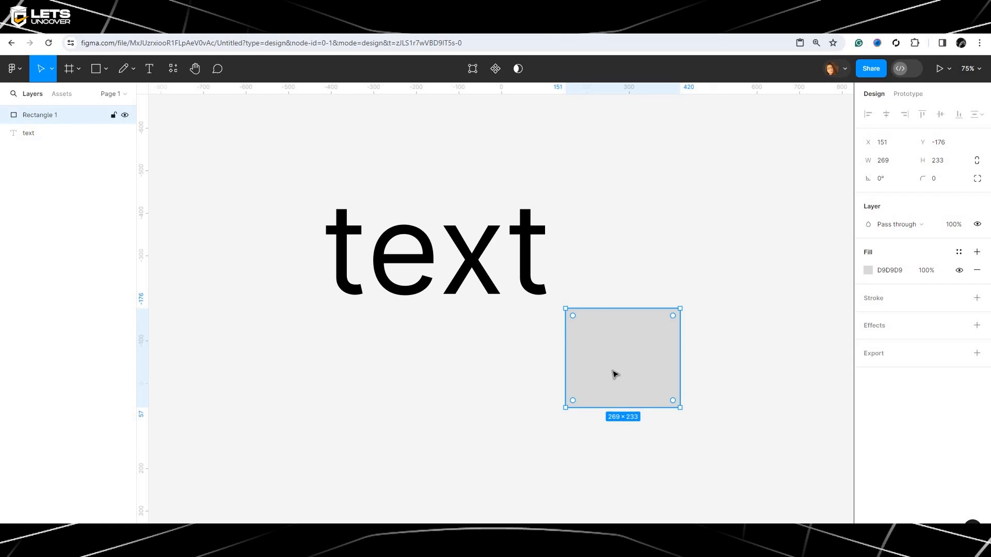
drag(614, 374, 585, 368)
drag(517, 372, 482, 369)
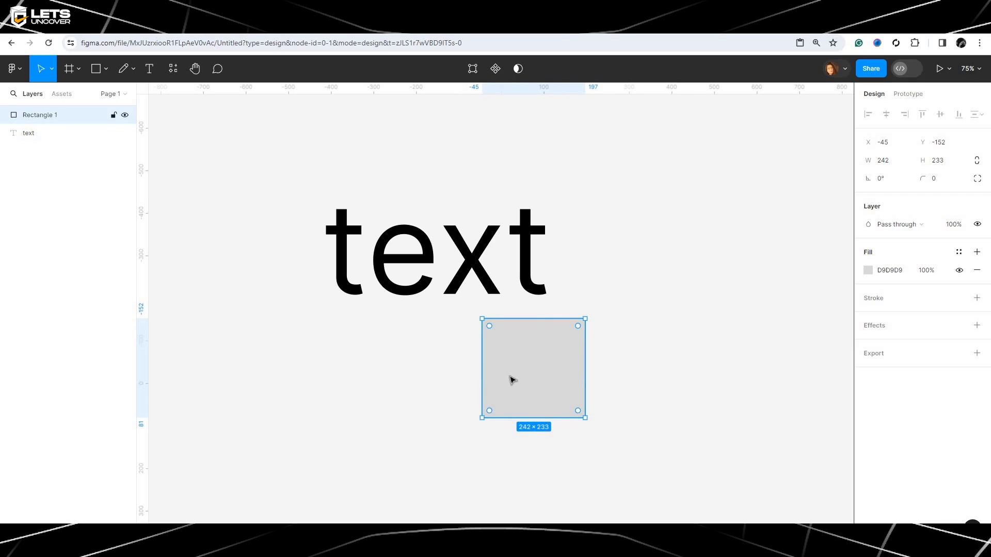
Undo the last width changes of the rectangle.
key(ctrl+z)
key(ctrl+z)
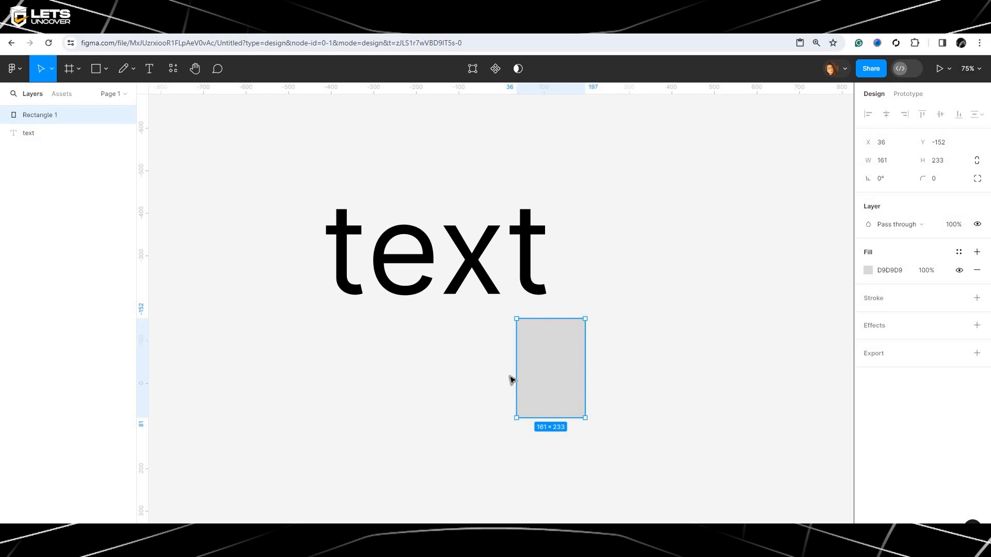
key(ctrl+z)
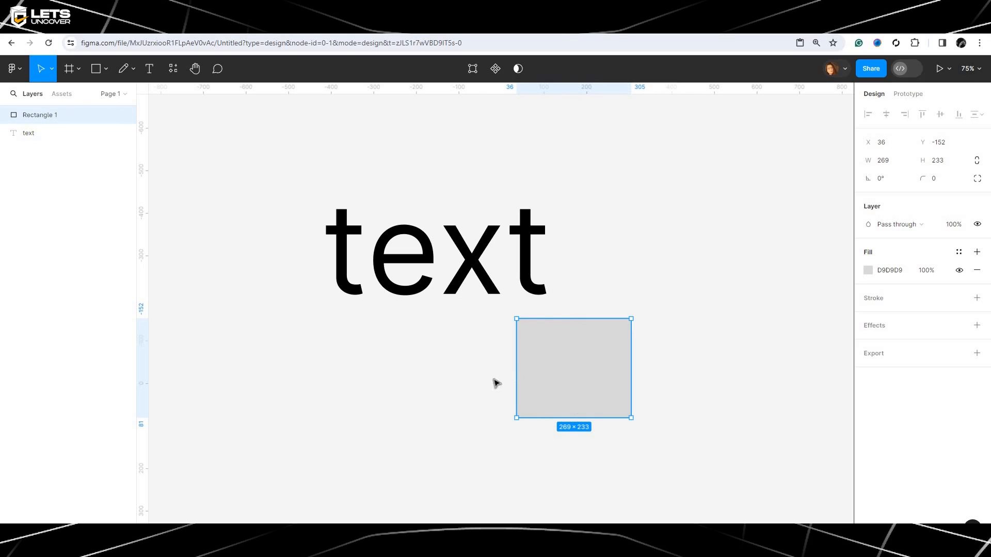
Resize the rectangle proportionally with the Scale tool to about 119 × 103.
click(388, 233)
click(51, 68)
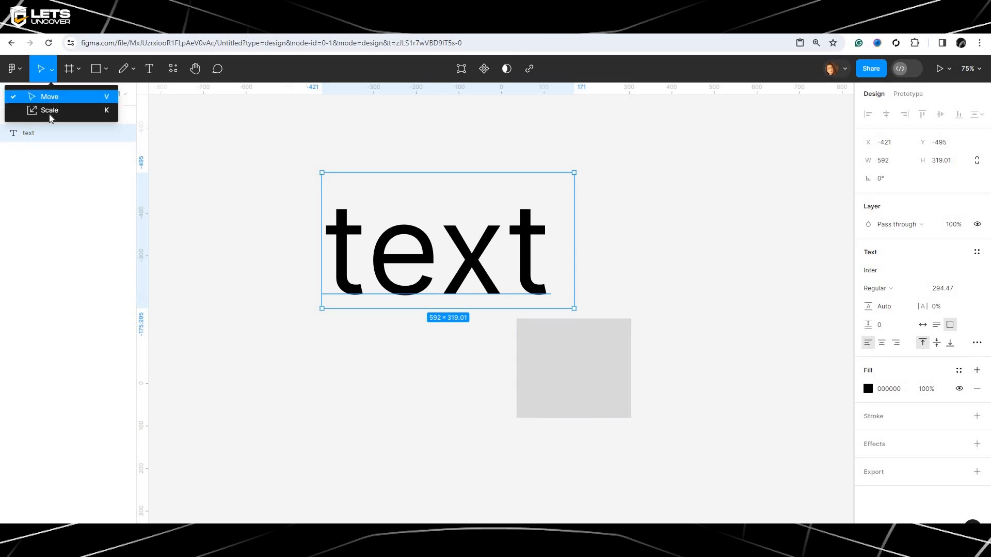
click(50, 117)
click(606, 354)
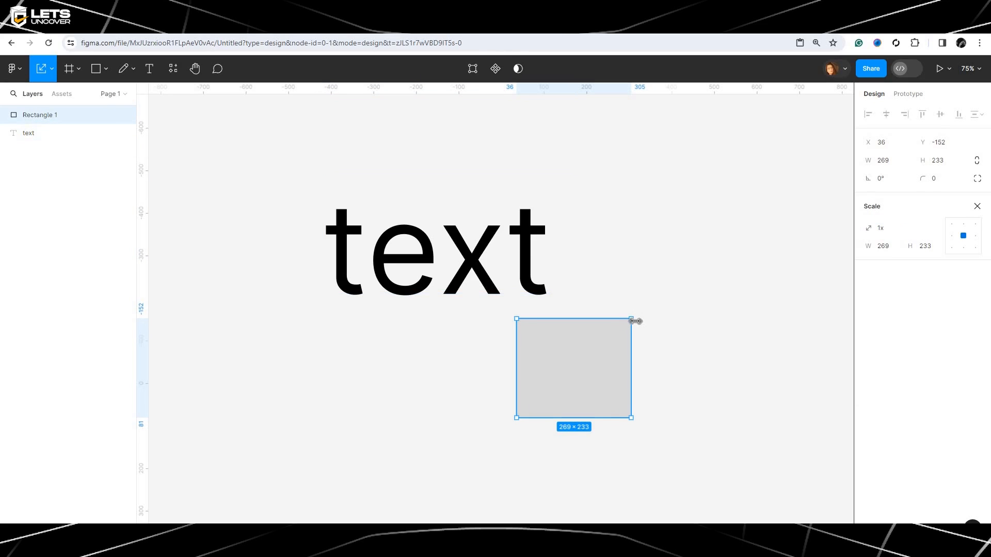
drag(634, 317, 664, 291)
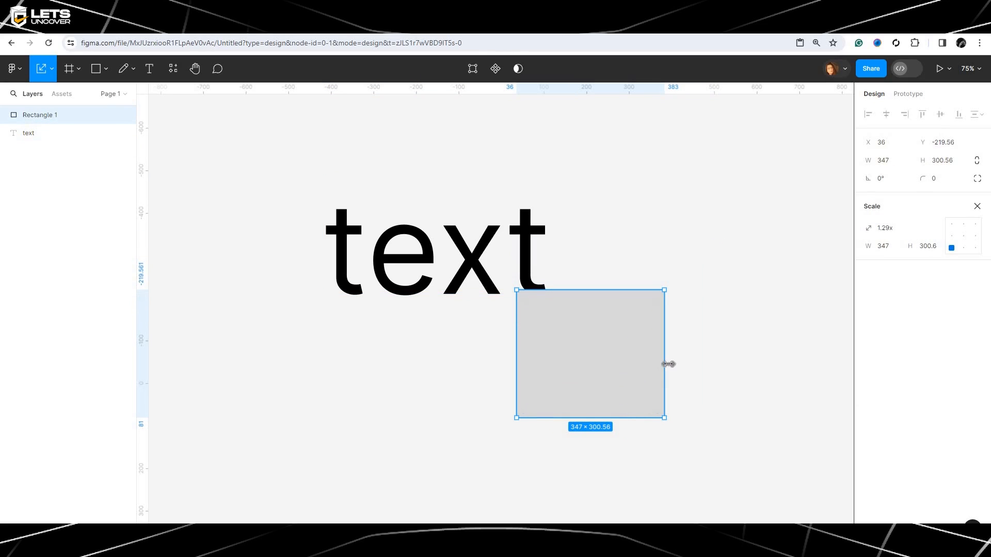
drag(665, 364, 616, 353)
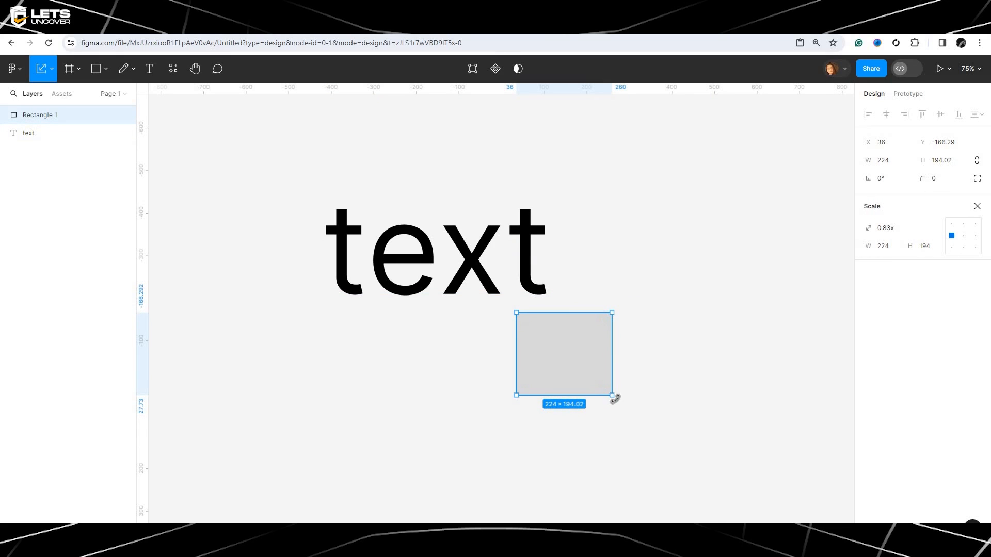
drag(615, 398, 567, 343)
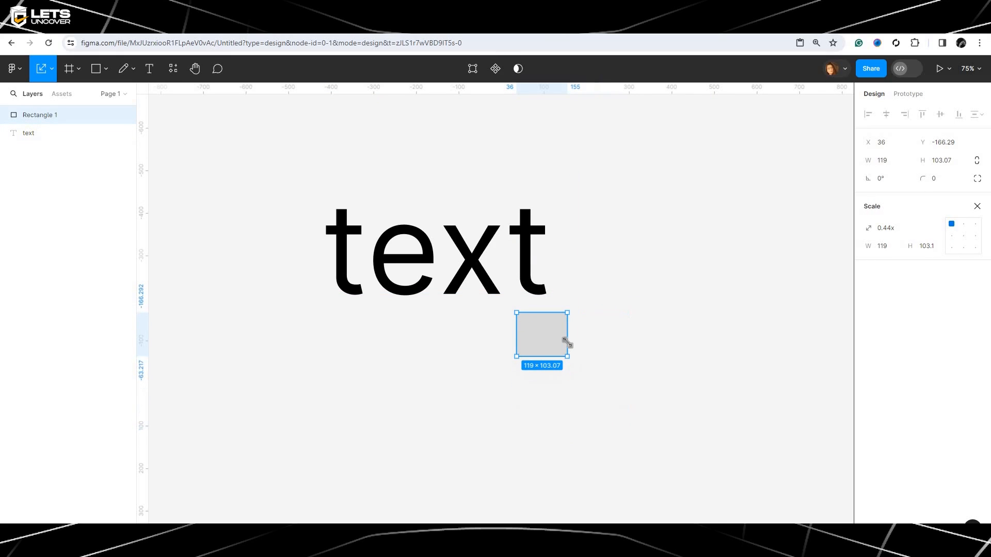
Zoom to 100% and delete the small grey rectangle below the text.
click(602, 381)
click(541, 343)
key(shift+0)
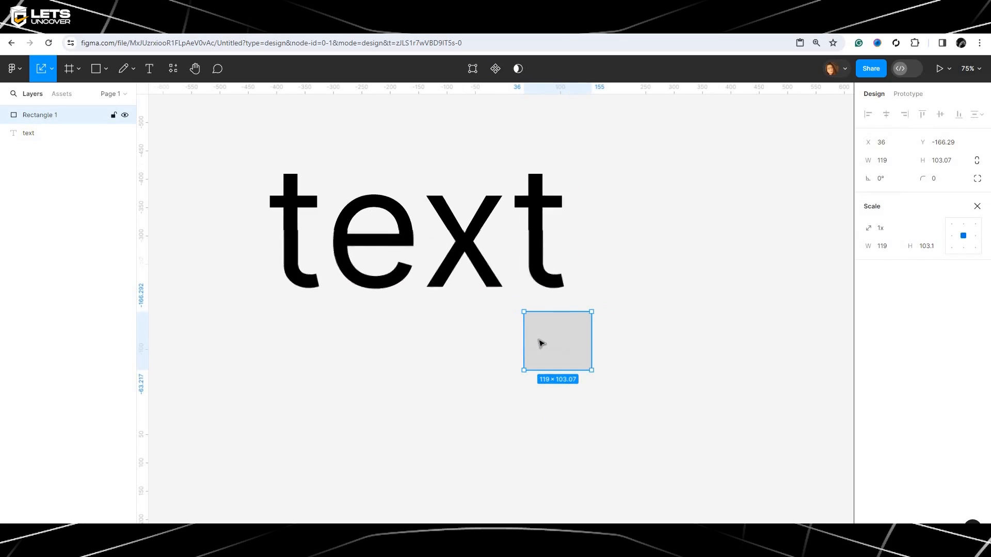
key(Delete)
click(483, 285)
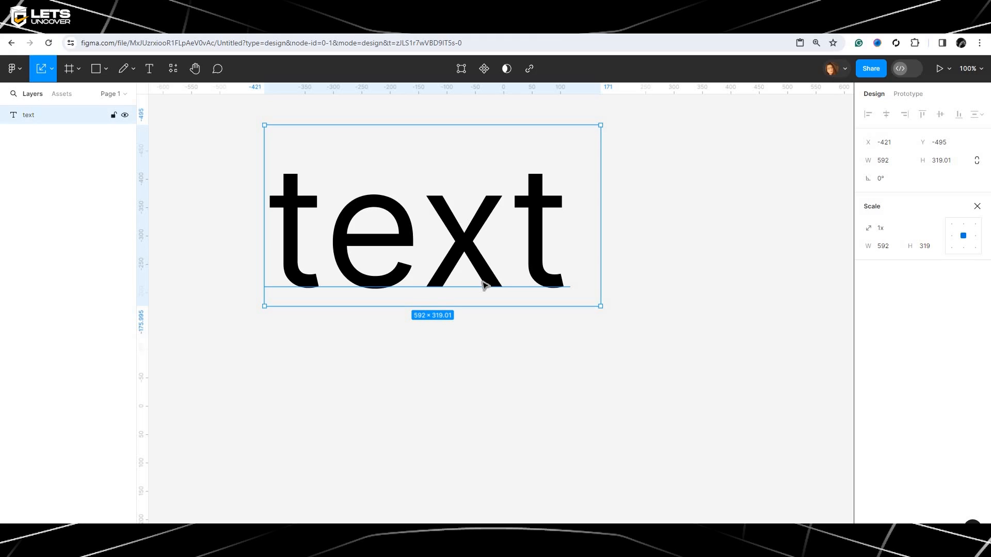
scroll(485, 286, up, 5)
scroll(486, 286, down, 8)
scroll(485, 286, up, 5)
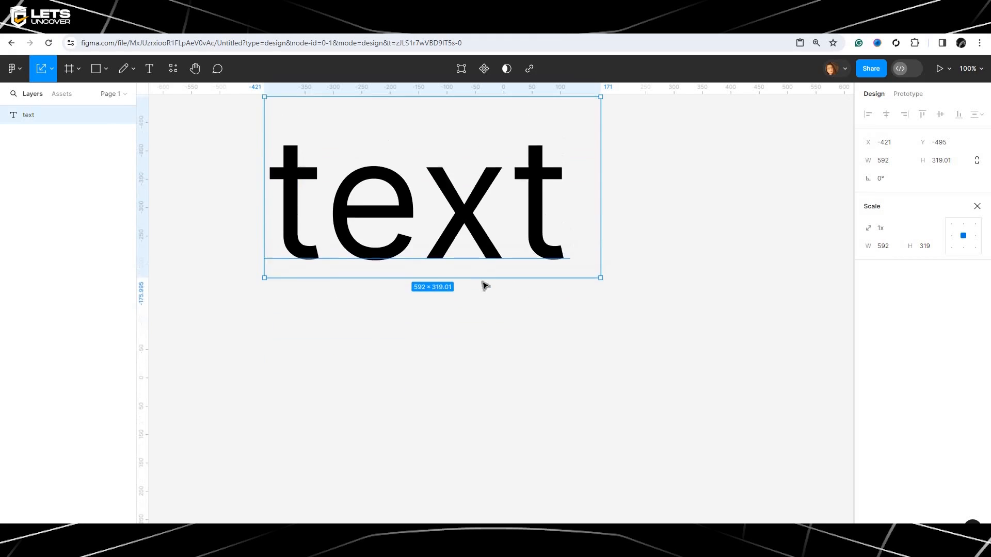
Browse the available components and plugins, run the Unsplash plugin and reposition its window over the canvas.
click(174, 73)
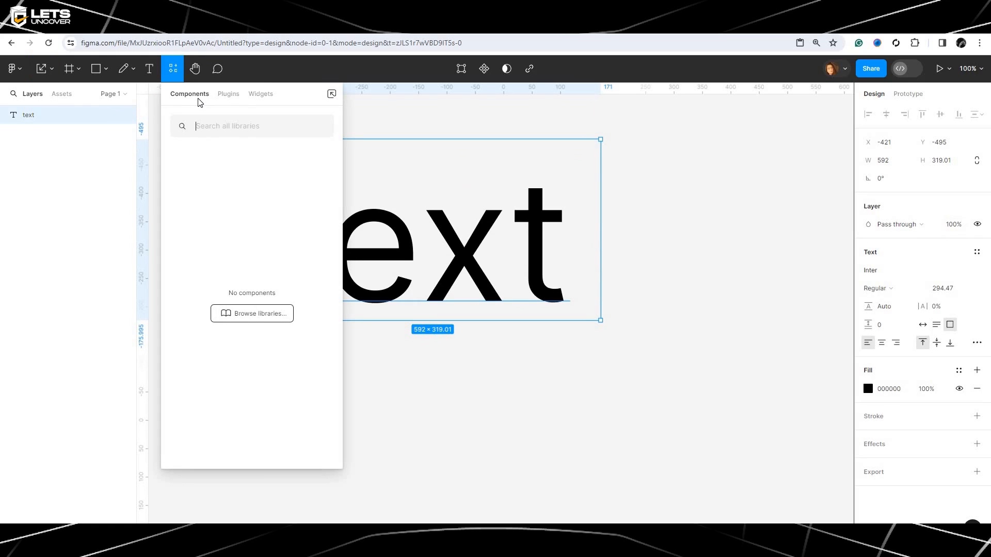
click(232, 101)
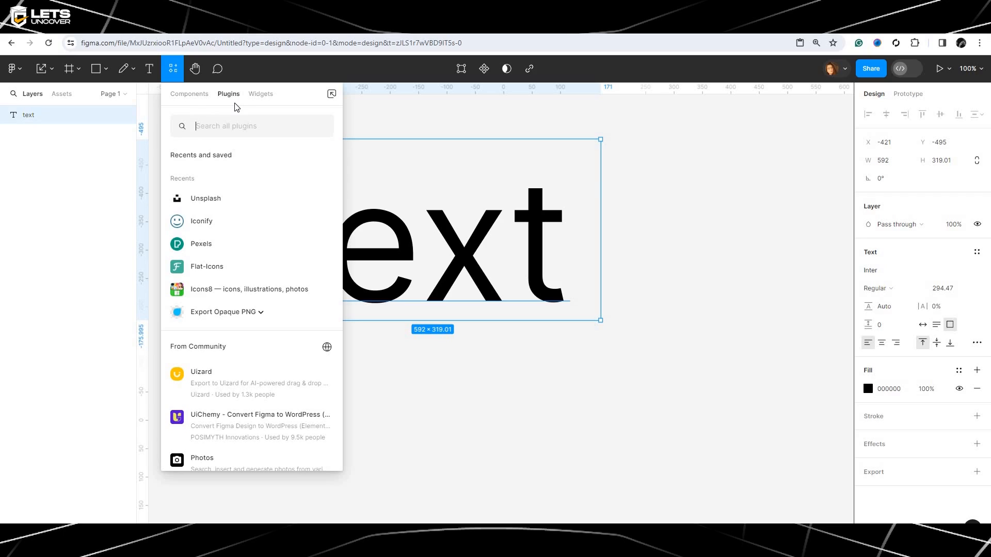
scroll(274, 484, up, 1)
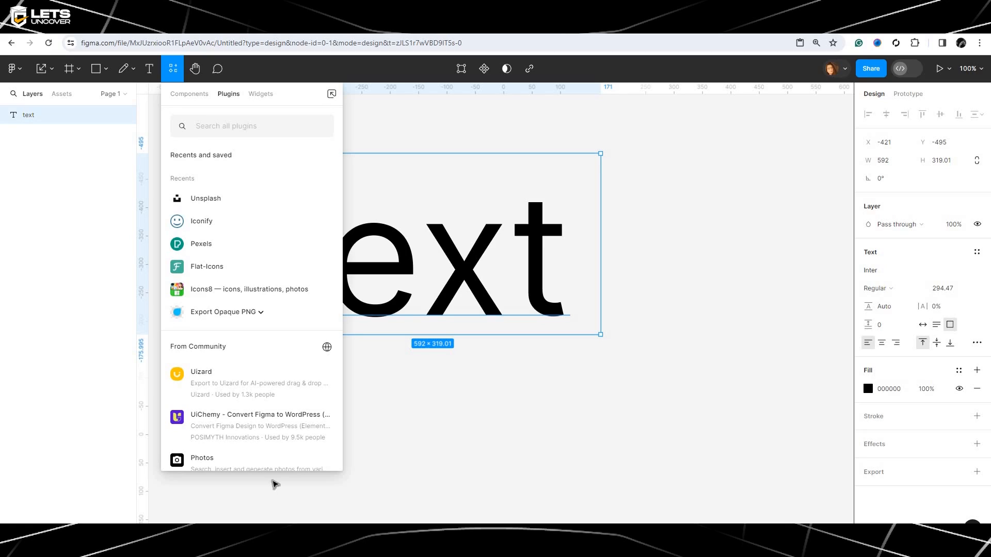
click(216, 206)
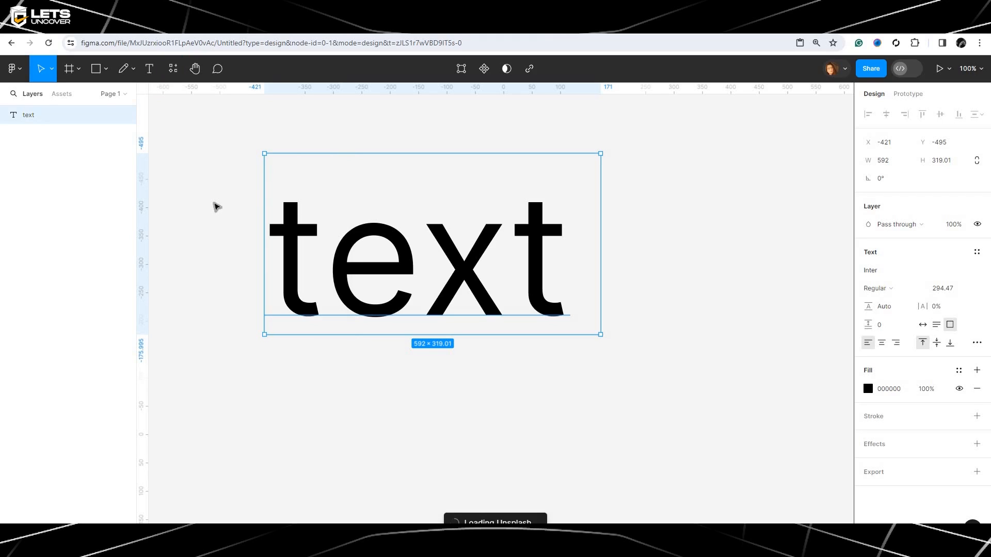
drag(642, 100, 538, 114)
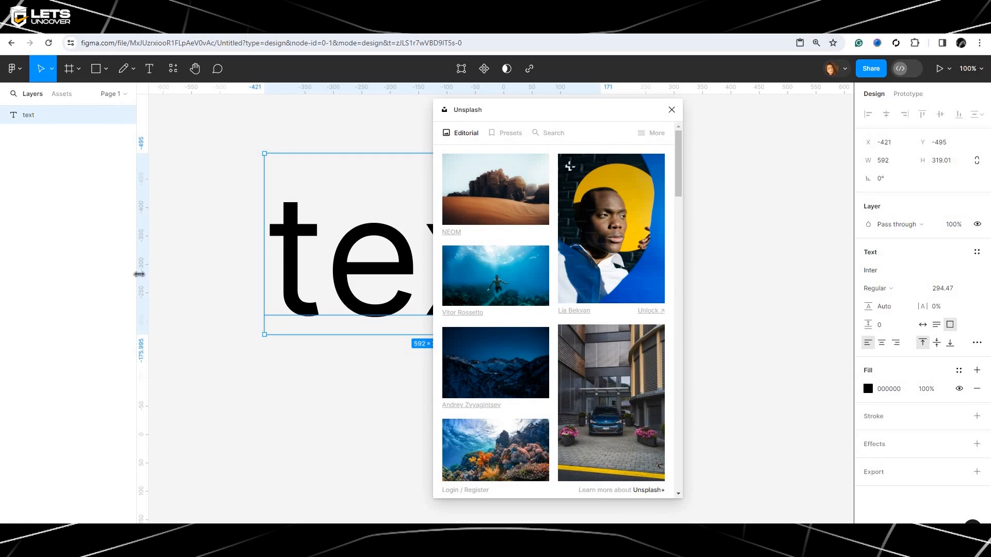
Review the recently used plugins and the plugin management list, and close the list.
click(14, 68)
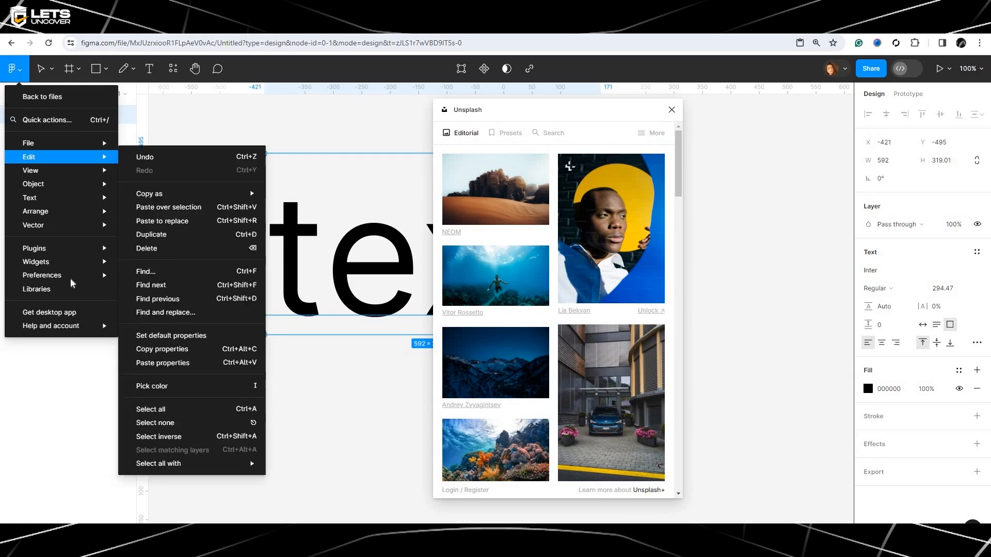
mouse_move(65, 256)
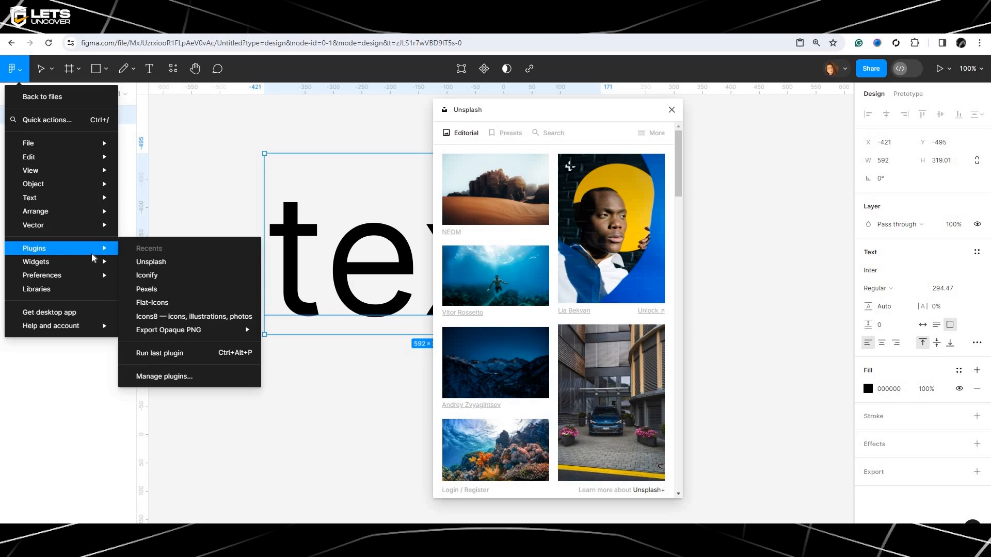
click(163, 379)
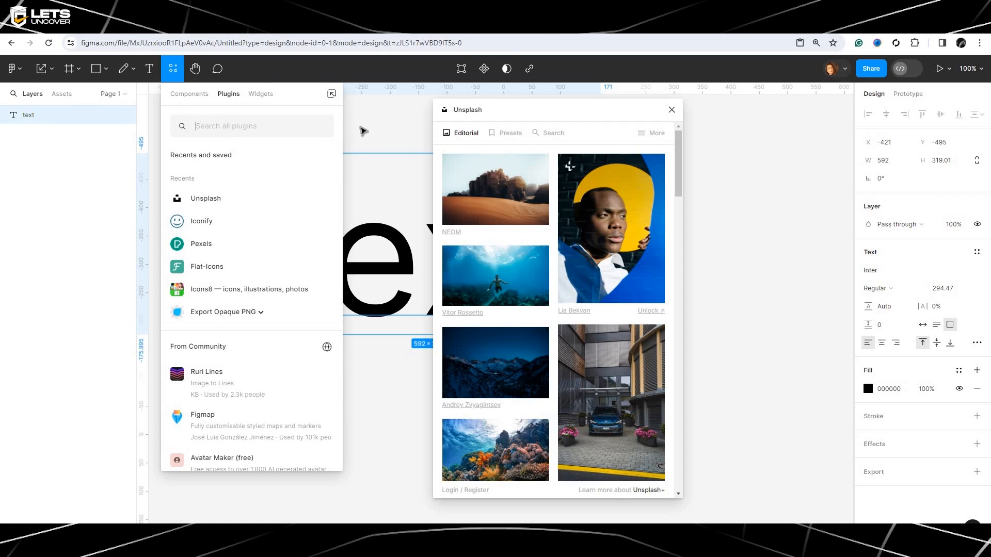
click(363, 132)
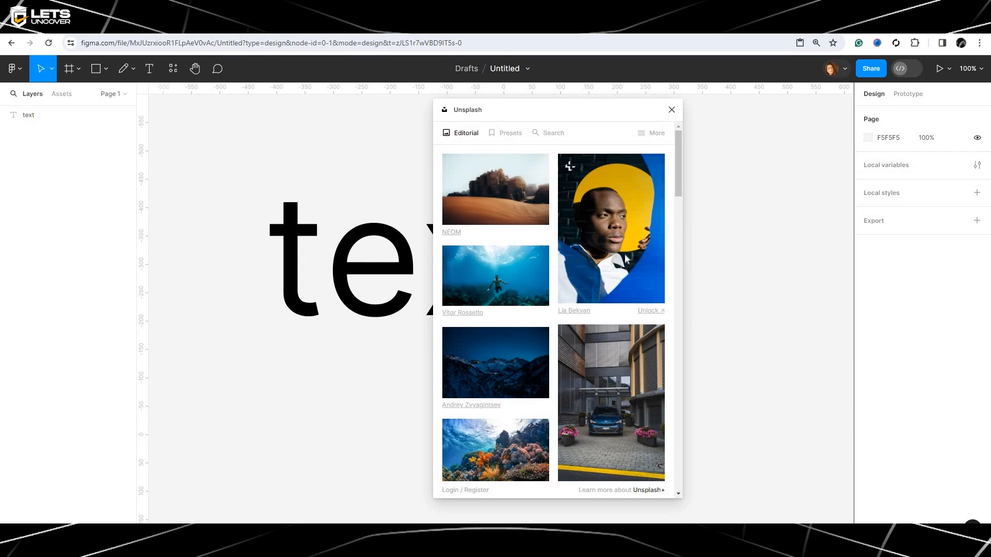
Move the Unsplash window aside and draw a rectangle about 219 × 140 beside the text at about X 201, Y -335.
drag(531, 108, 186, 122)
click(92, 67)
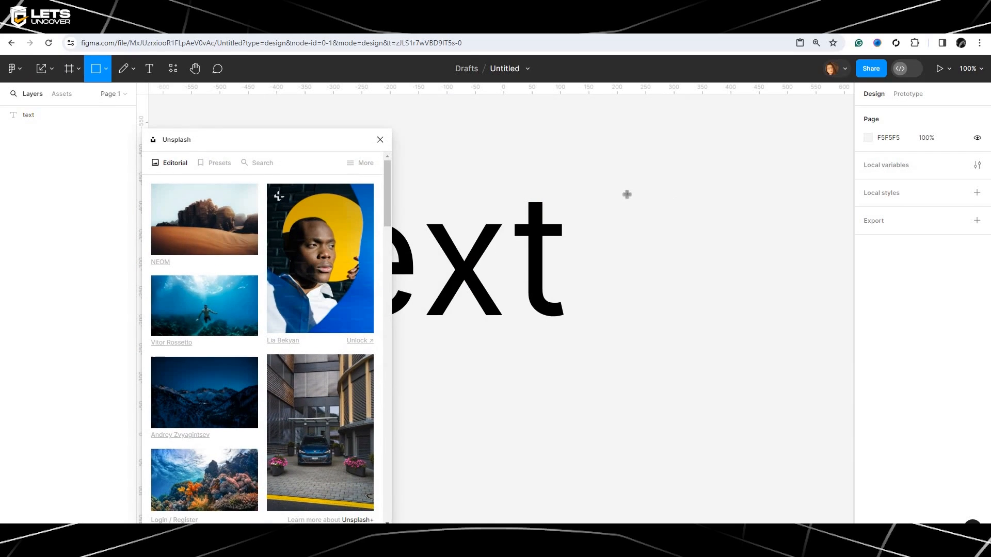
drag(626, 192, 750, 272)
drag(700, 236, 692, 288)
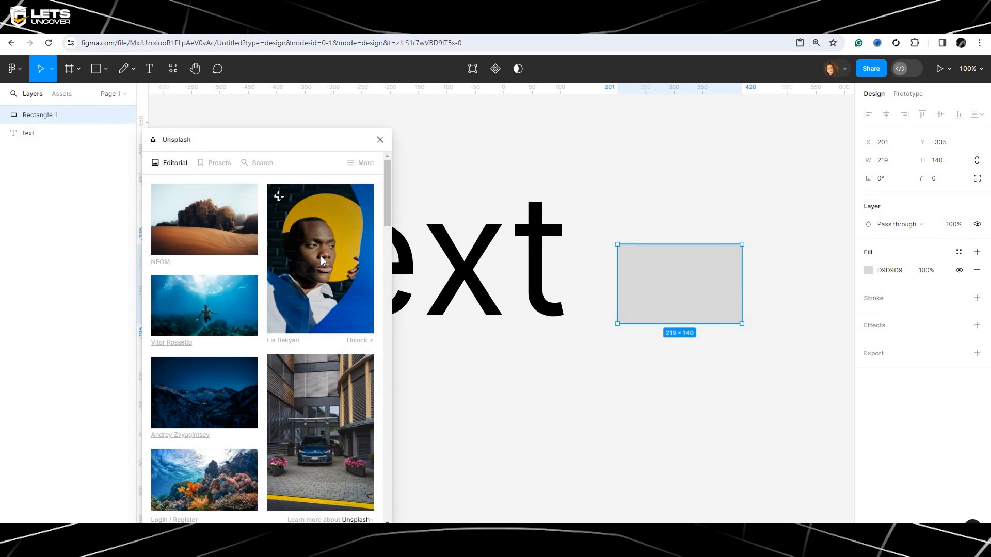
Fill the rectangle with the dark blue mountain night photo from Unsplash and close the plugin.
click(174, 393)
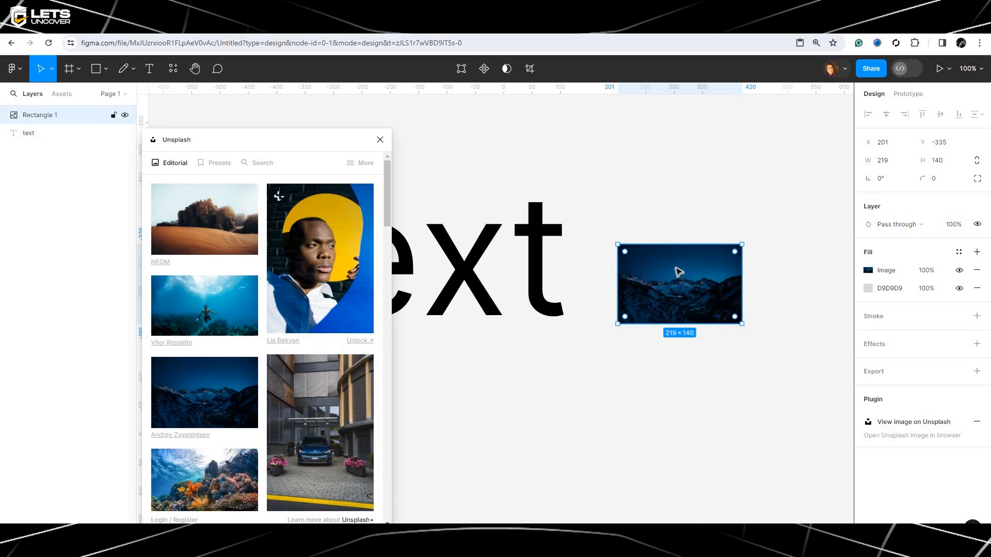
click(381, 140)
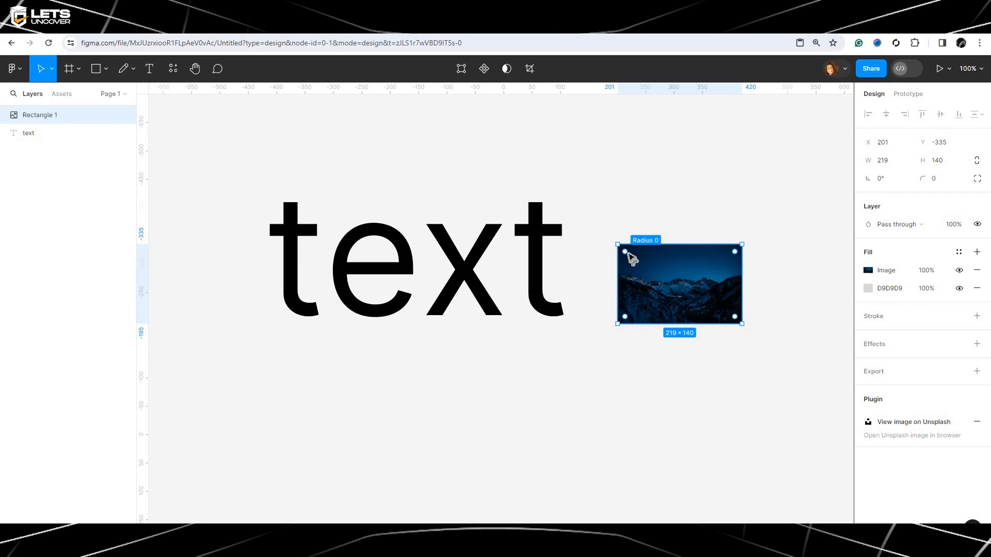
Round the image rectangle's corners to a radius of 38 and move it to about X 157, Y -287.
drag(633, 258, 657, 265)
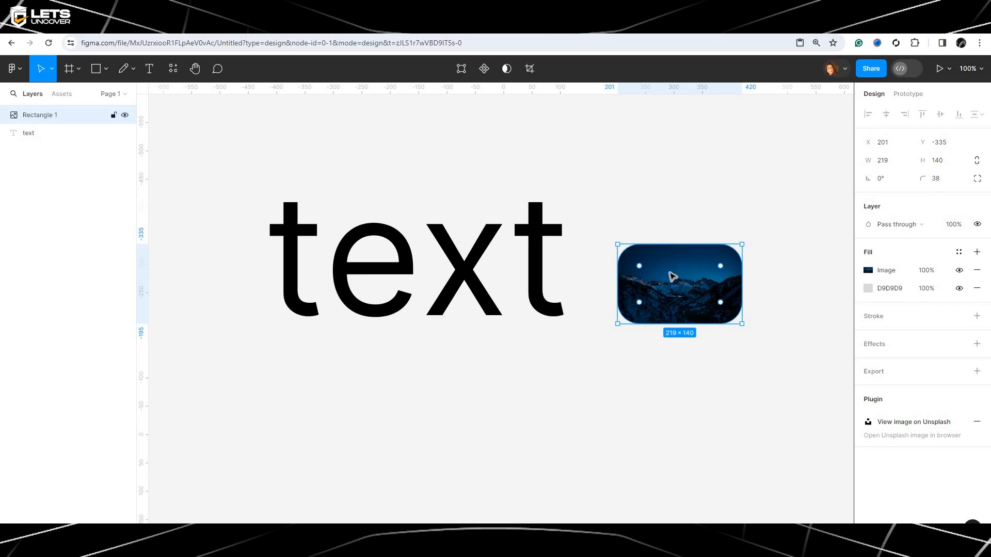
drag(670, 276, 661, 304)
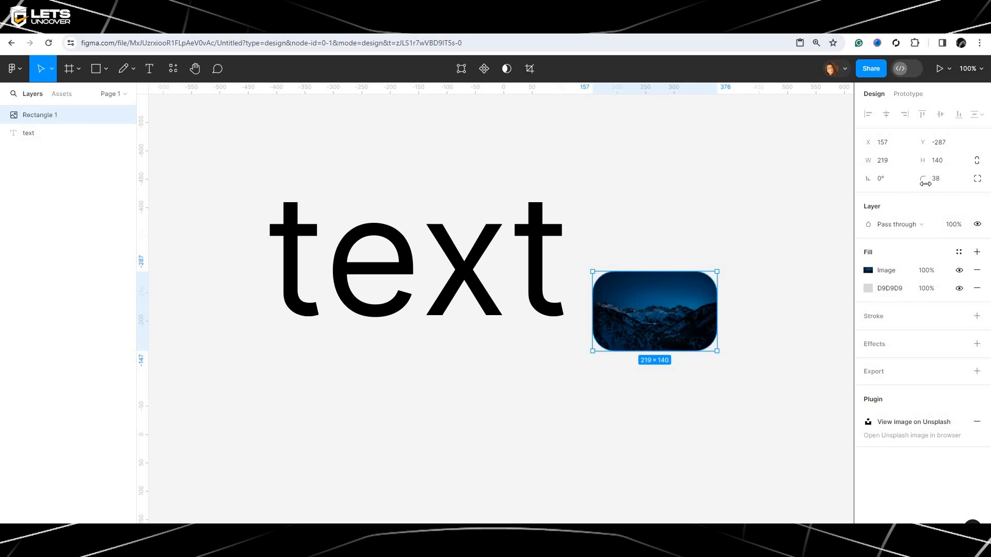
Set the image rectangle's individual corner radii to 16 for the top-left, top-right and bottom-left corners and 0 for the bottom-right, and deselect it.
click(977, 179)
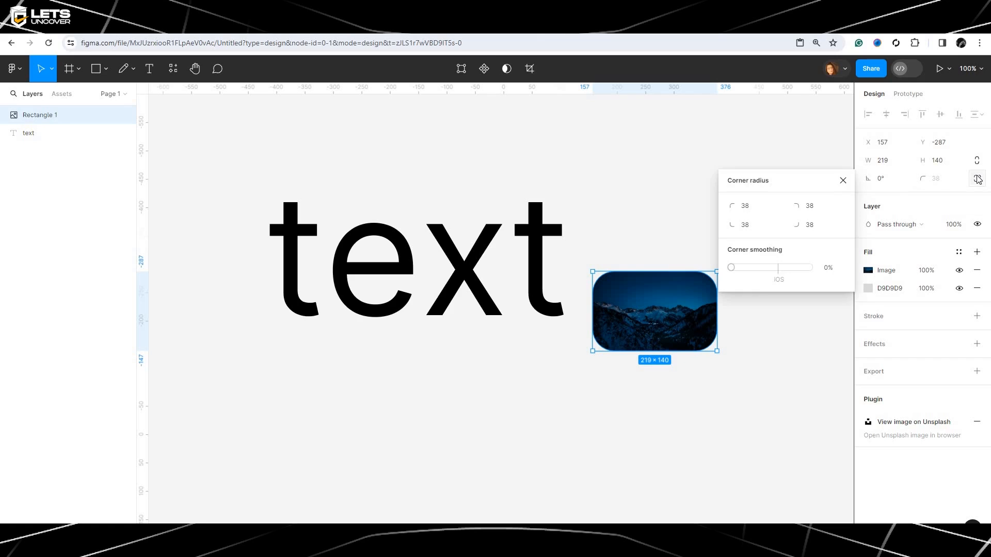
click(748, 207)
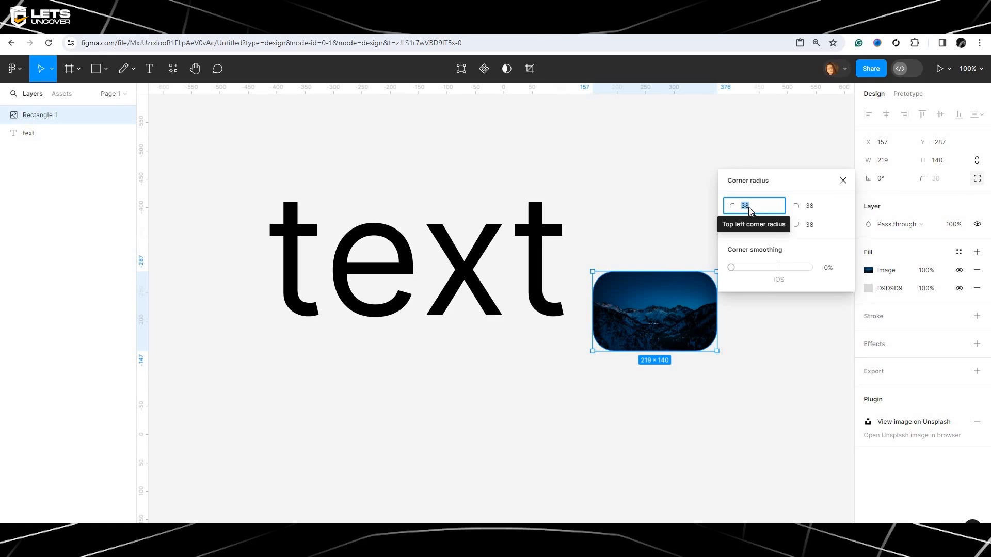
text(16)
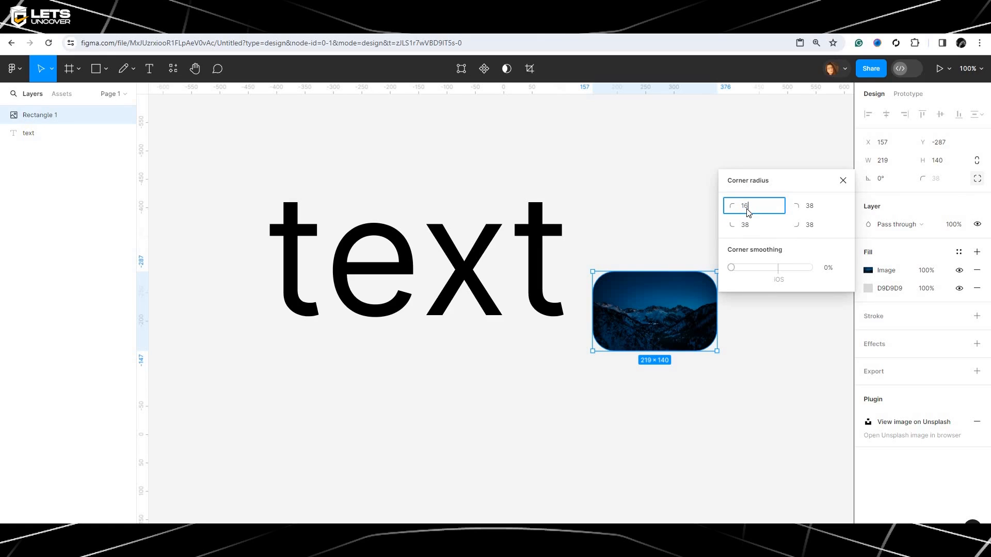
click(818, 209)
text(16)
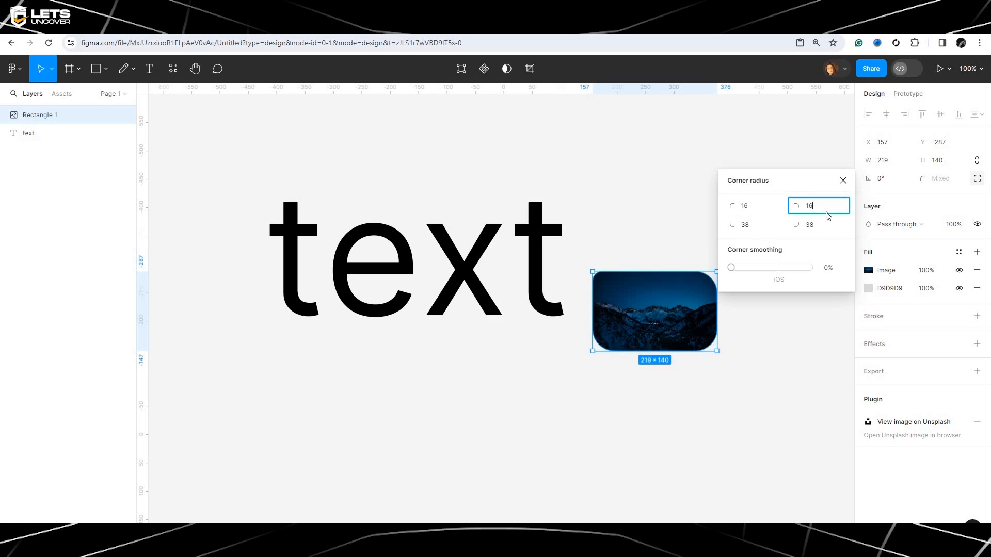
click(762, 232)
text(16)
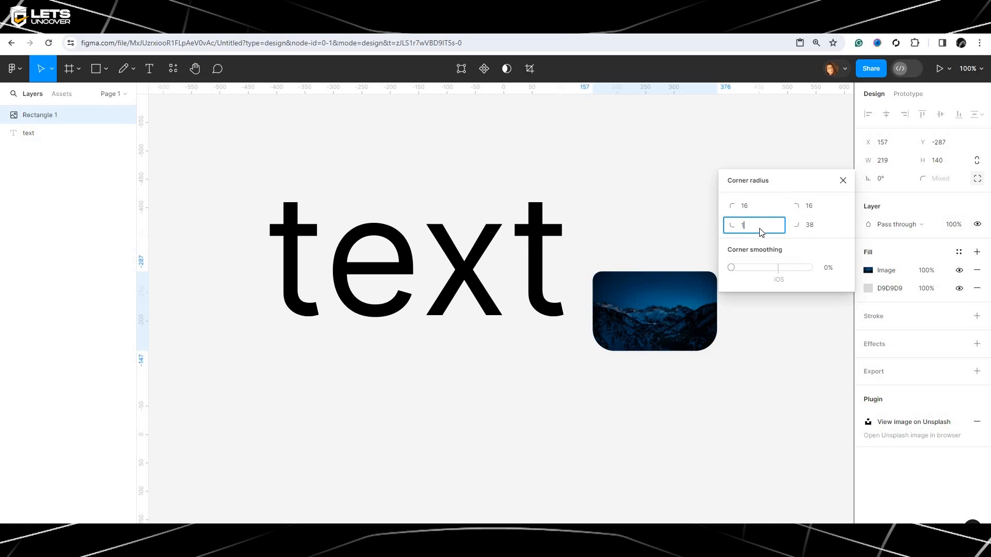
click(813, 231)
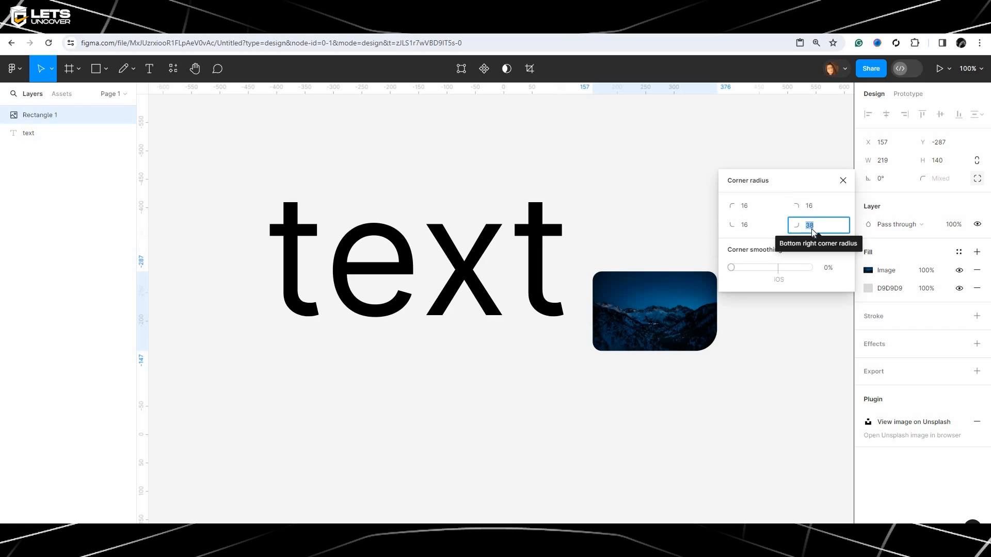
text(0)
key(Return)
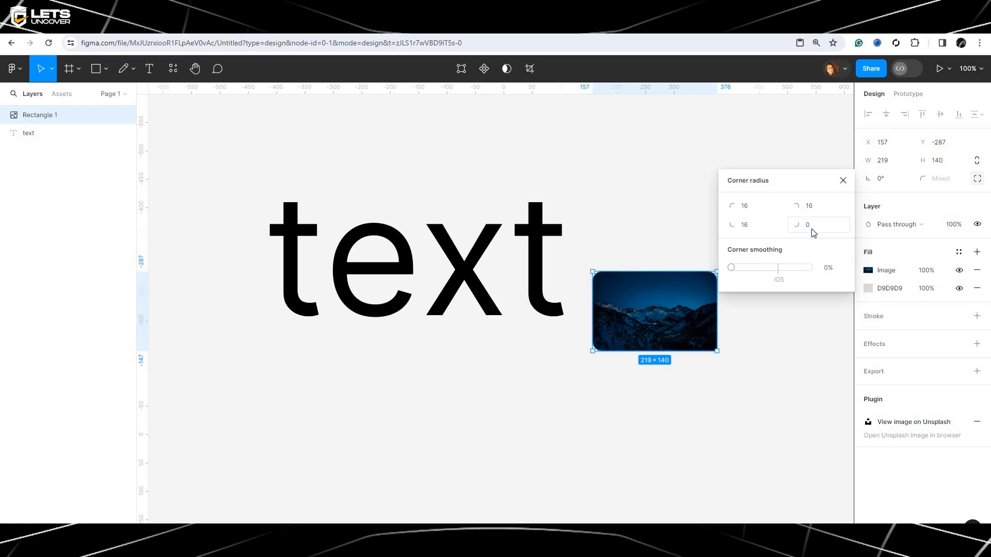
click(681, 442)
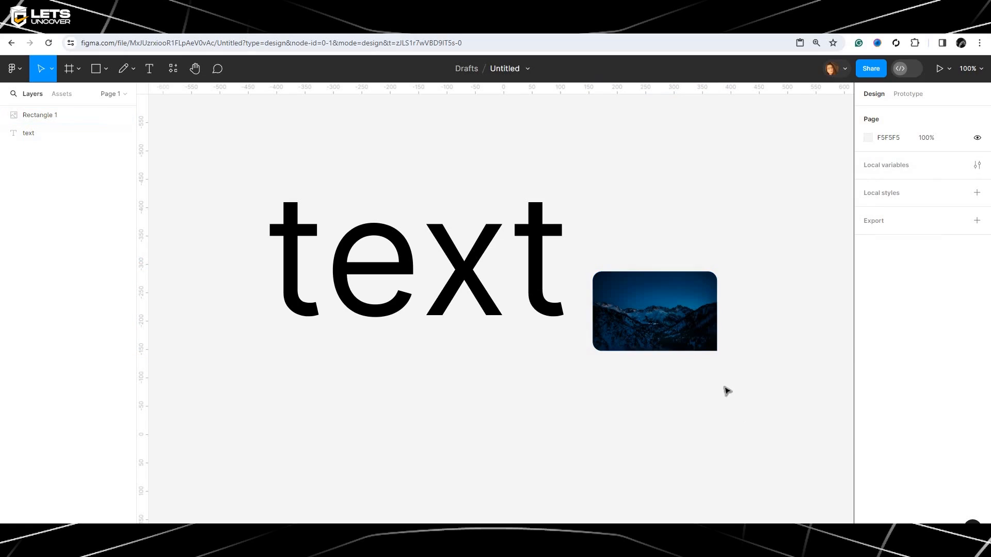
Set the image rectangle's corner radius to 16 on all corners, move it to about X 183, Y -395, and deselect it.
click(674, 314)
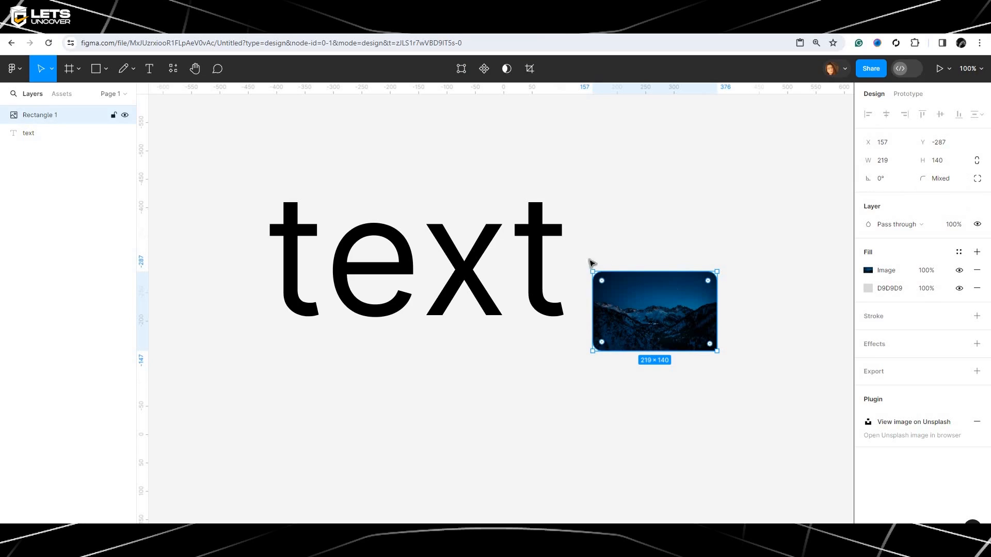
click(939, 181)
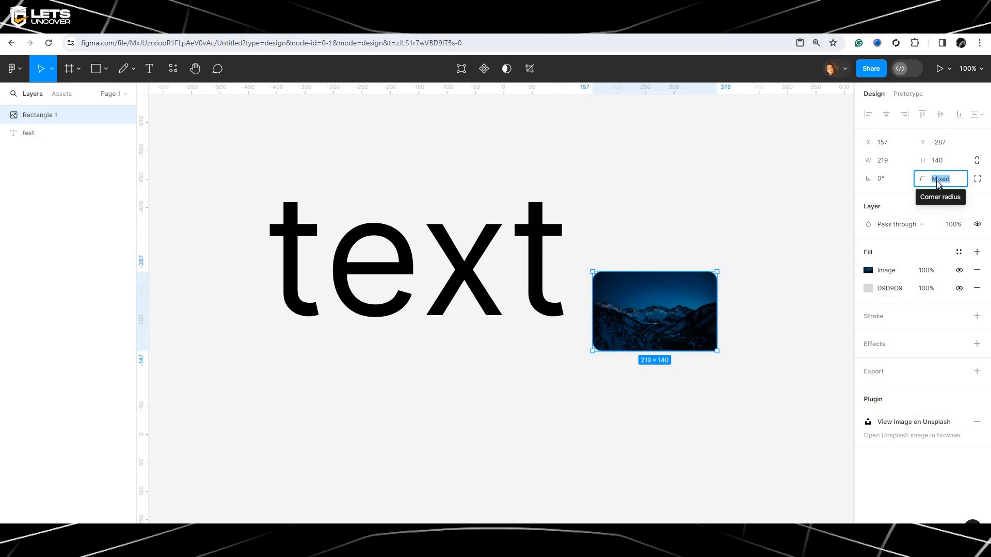
text(16)
key(Return)
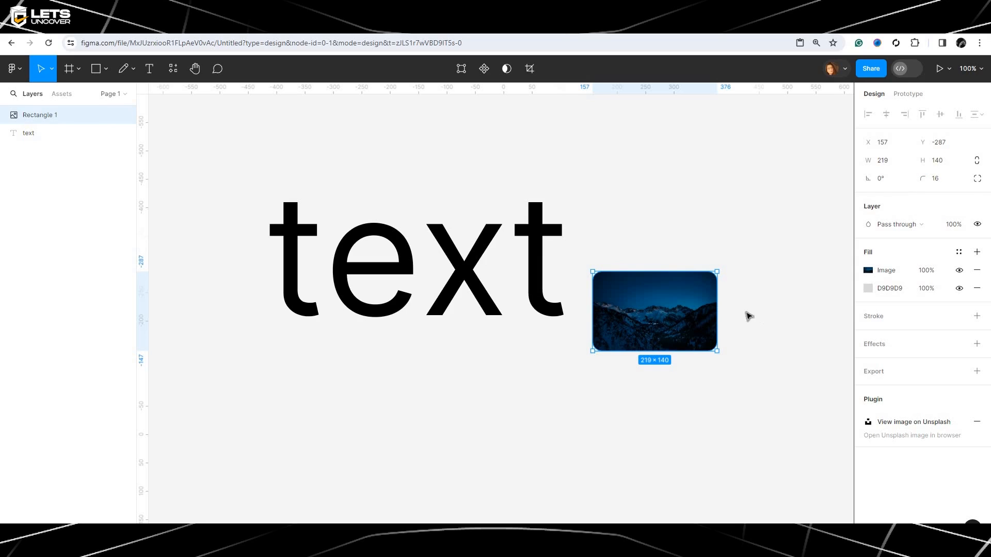
drag(657, 296, 665, 281)
click(675, 347)
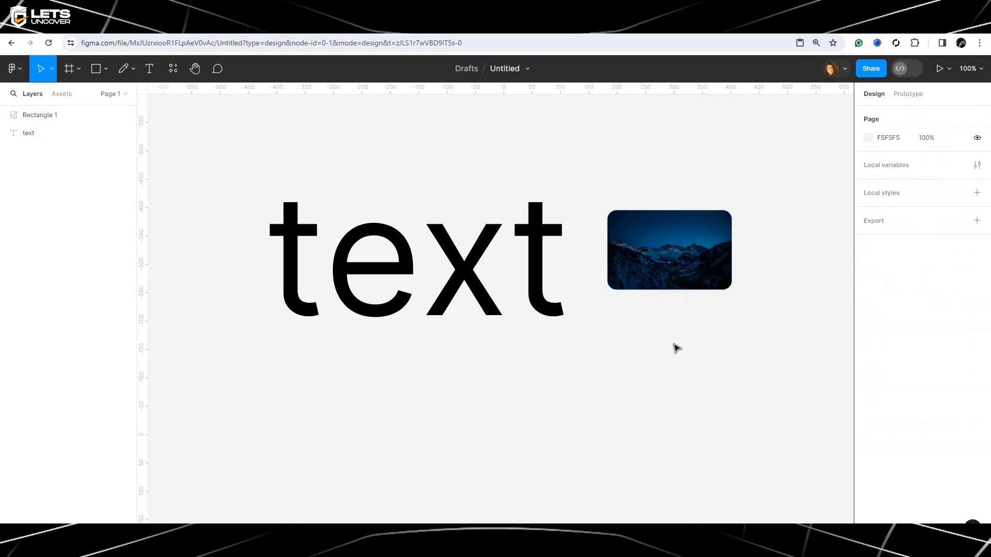
Round the image rectangle's corners to a radius of 70, move it to about X 104, Y -395, and deselect it.
drag(627, 160, 762, 297)
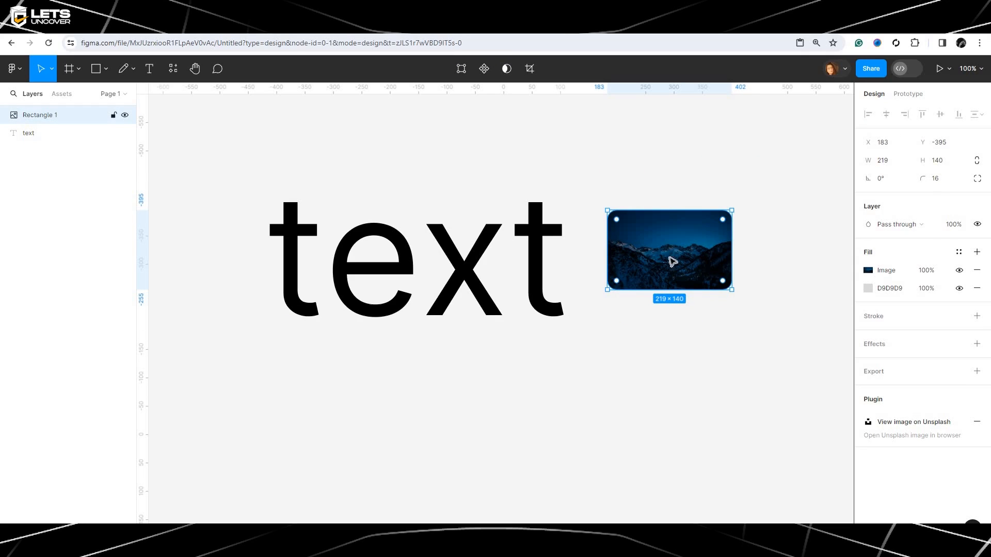
drag(677, 252, 741, 283)
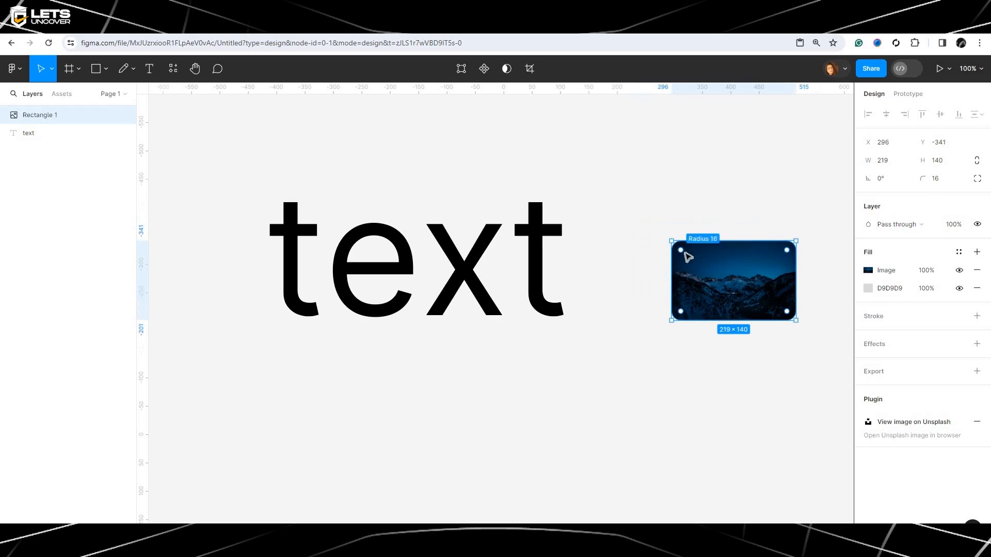
drag(688, 258, 582, 261)
click(663, 321)
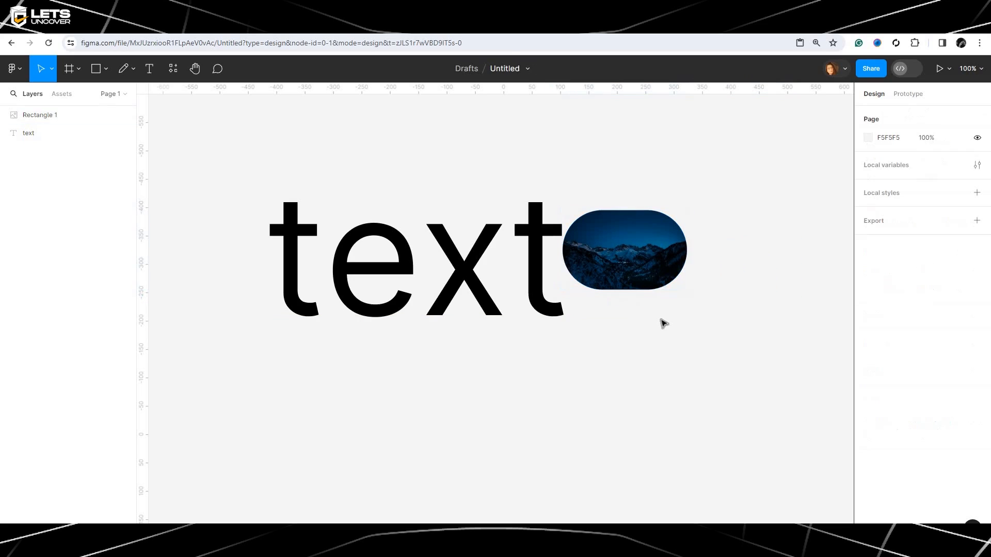
Delete the image rectangle and try the Hand tool by panning the canvas slightly.
click(635, 270)
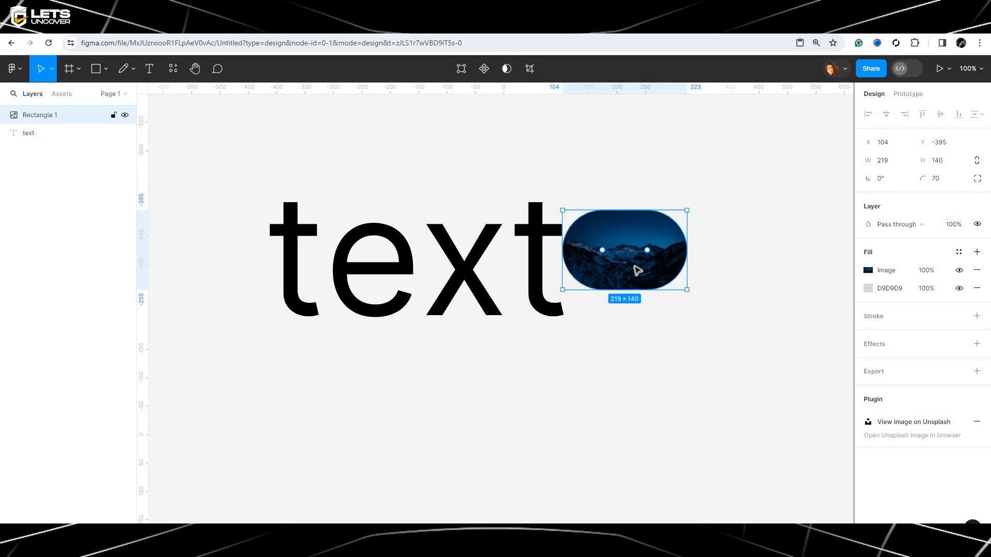
key(Delete)
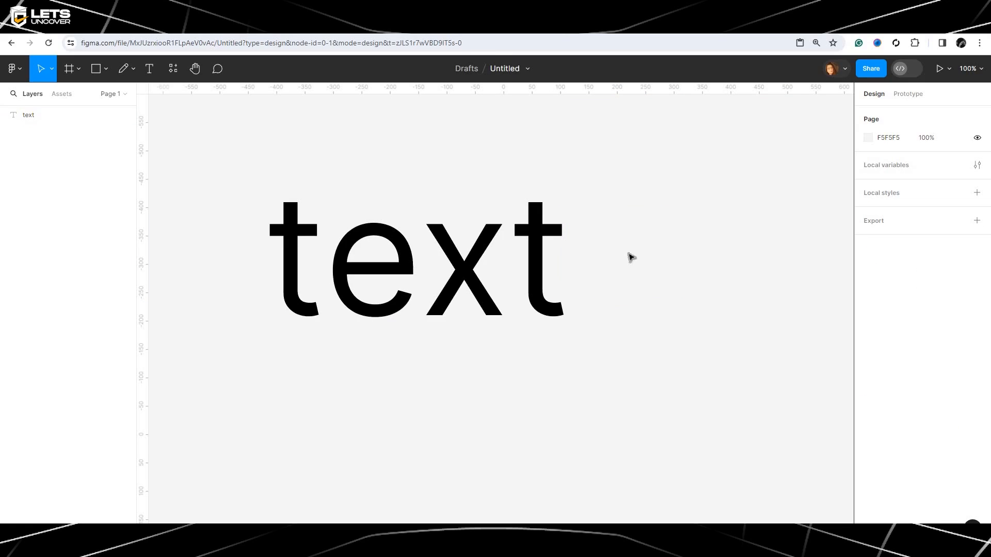
click(197, 71)
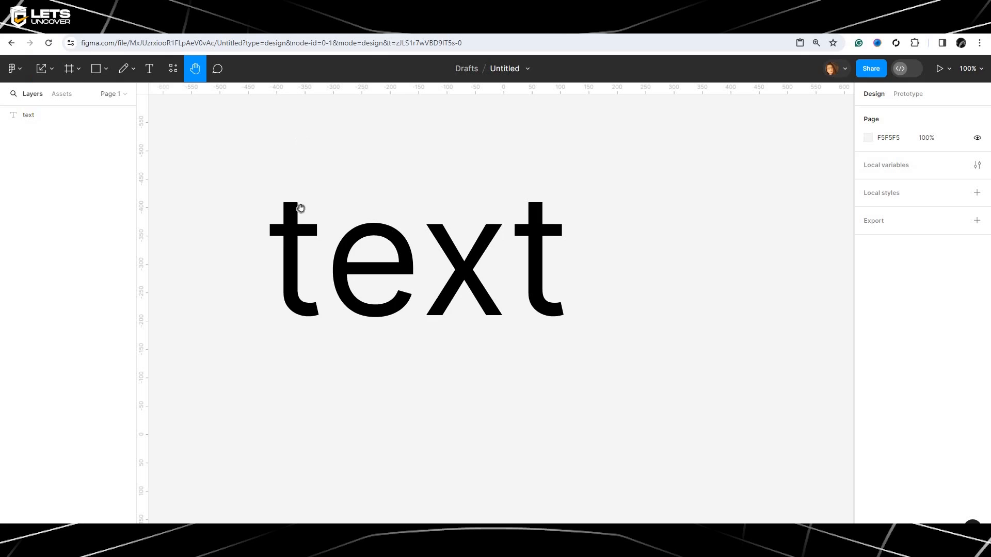
drag(292, 211, 325, 226)
Add the comment "change clr" at the top of the first letter of the large text.
click(210, 72)
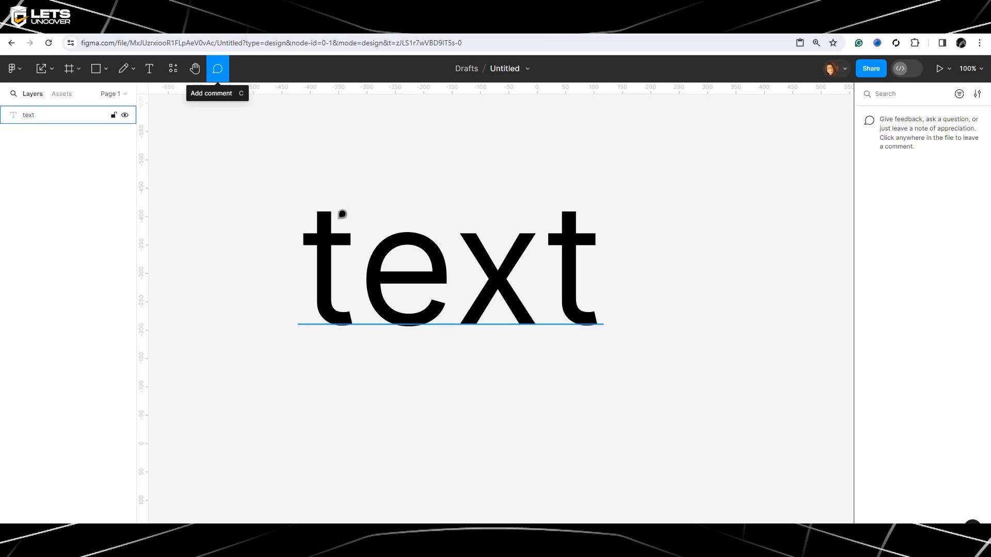
click(327, 208)
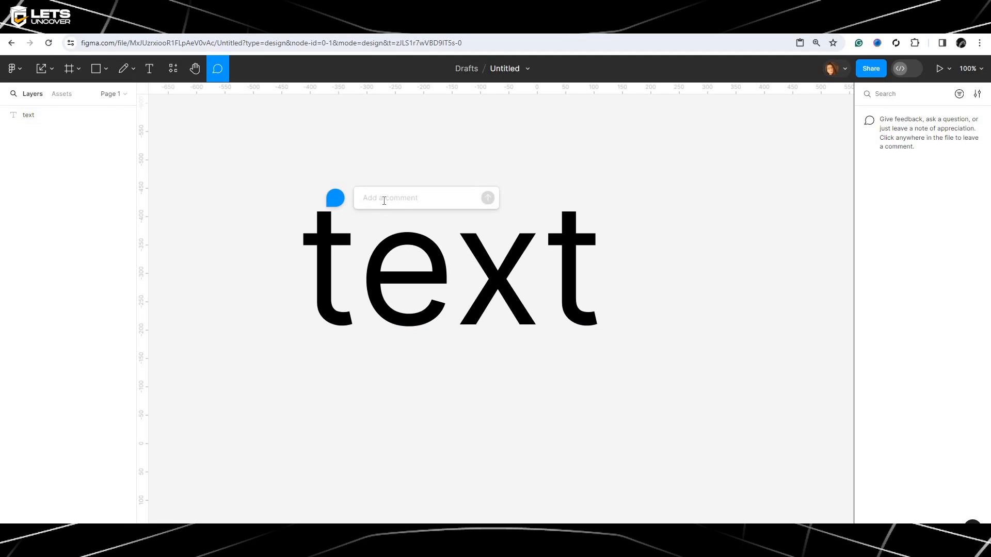
text(change clr)
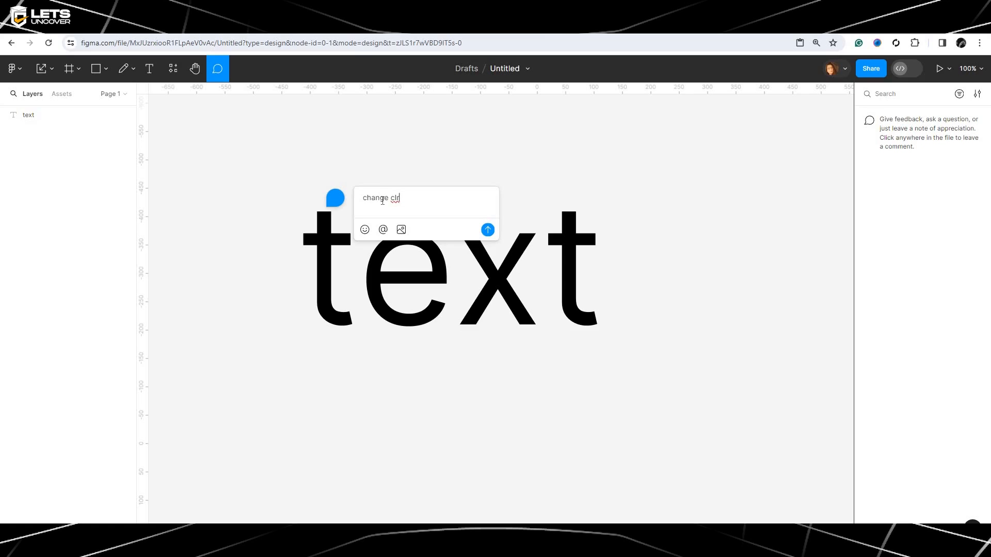
key(Return)
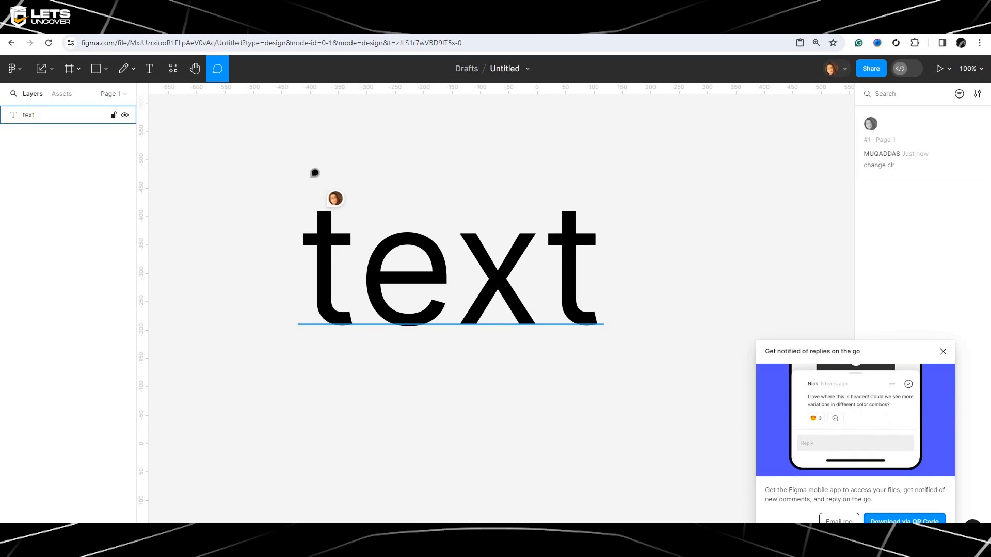
Reopen the "change clr" comment to read it, close it, and dismiss the notice about getting notified of replies.
click(335, 199)
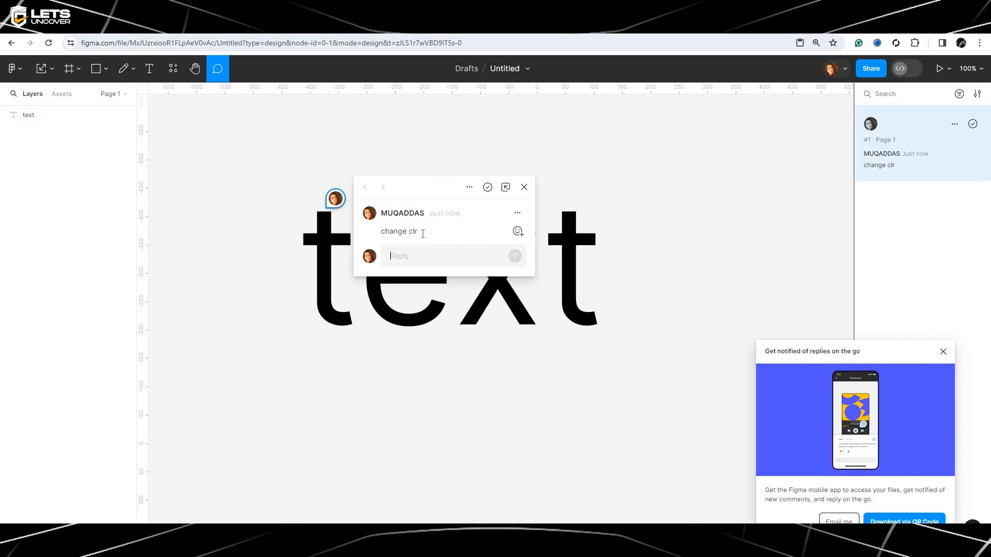
drag(419, 231, 377, 231)
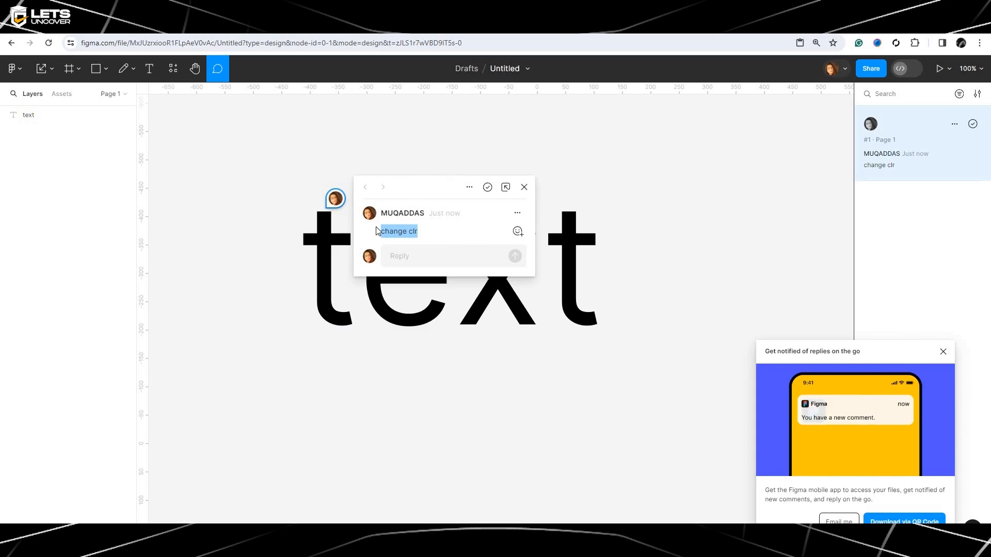
click(332, 232)
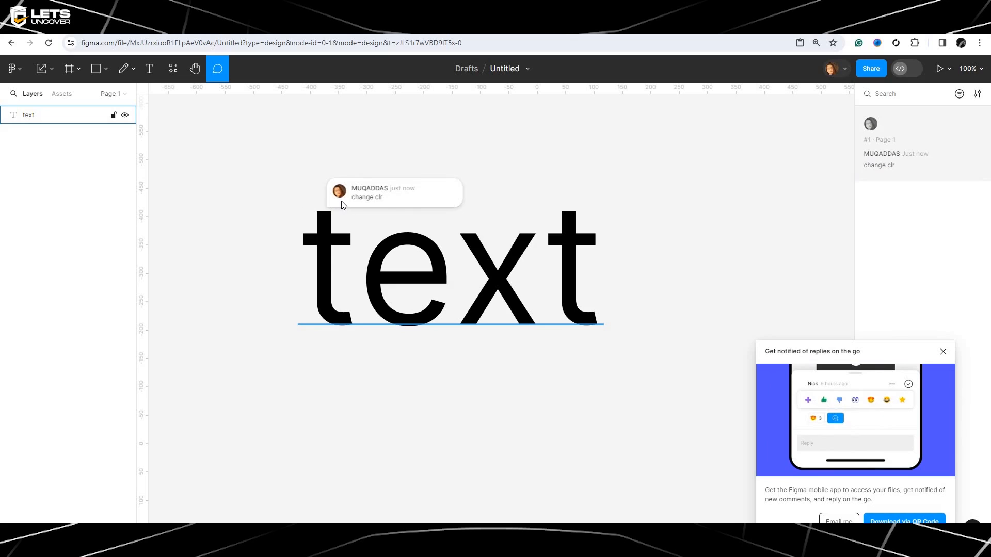
click(343, 205)
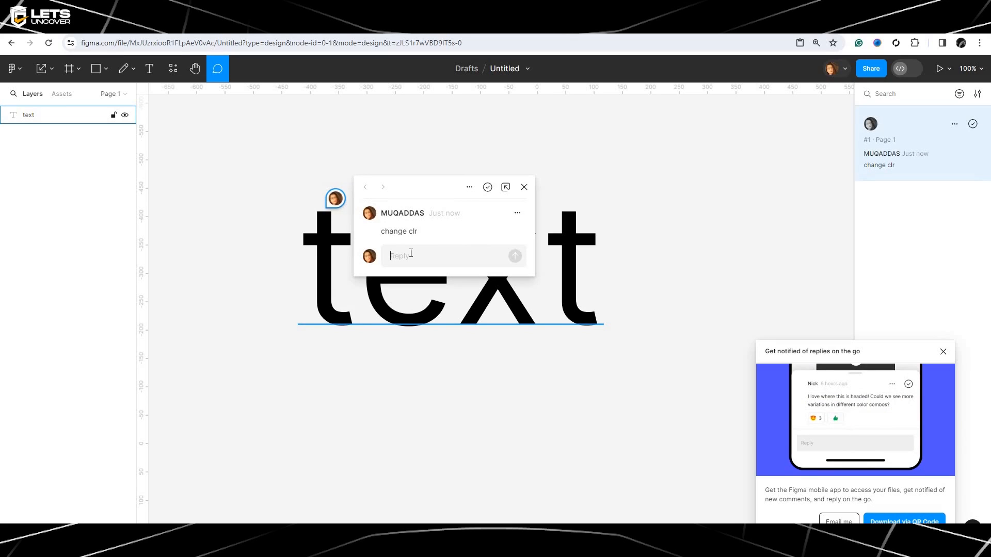
click(525, 188)
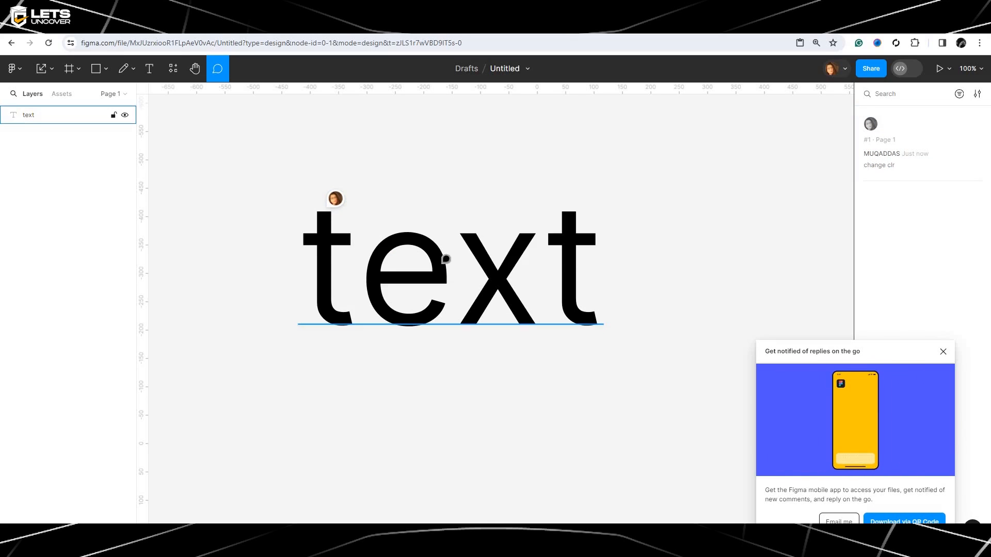
click(443, 261)
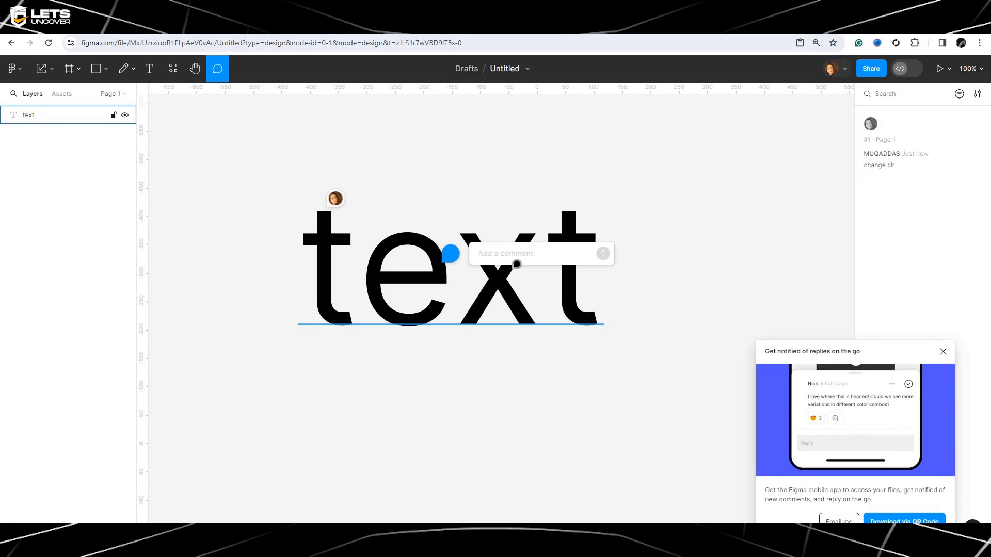
click(943, 352)
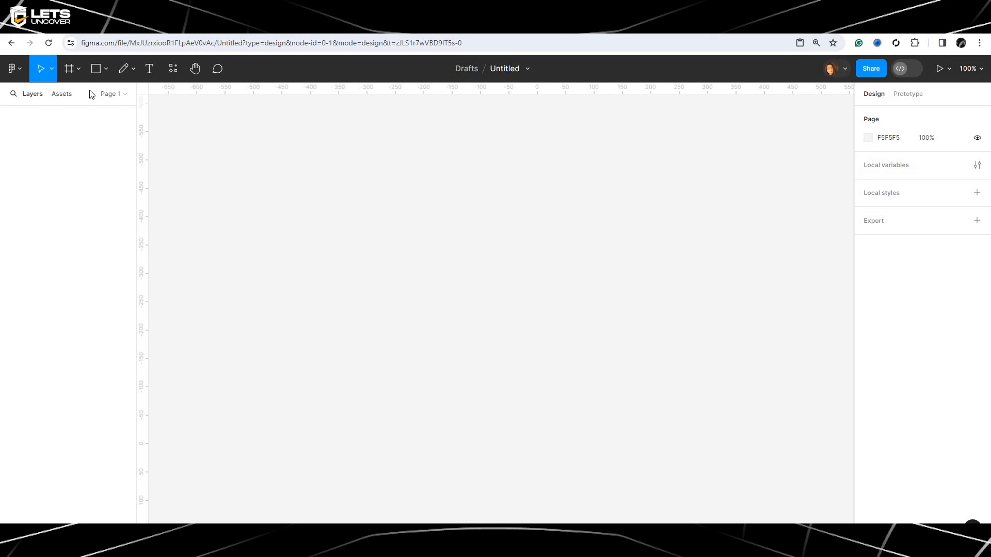
View the file's assets, then expand the page list and add three pages with their default names.
click(66, 96)
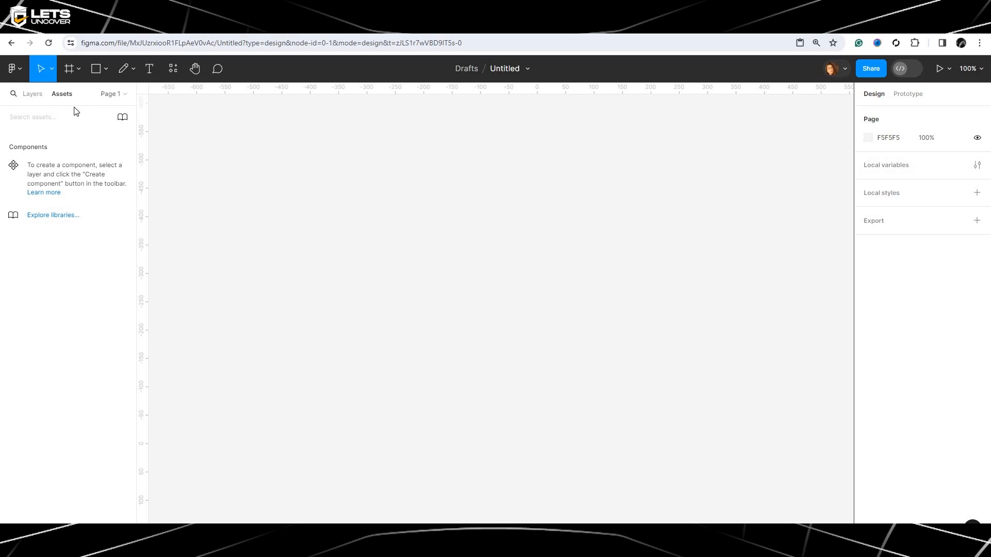
click(116, 99)
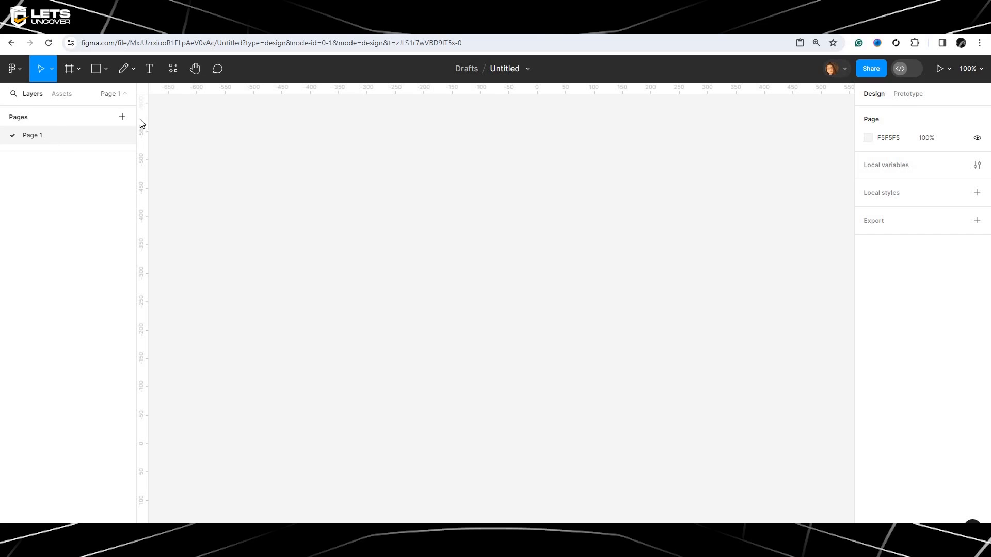
click(122, 117)
click(122, 117)
click(124, 120)
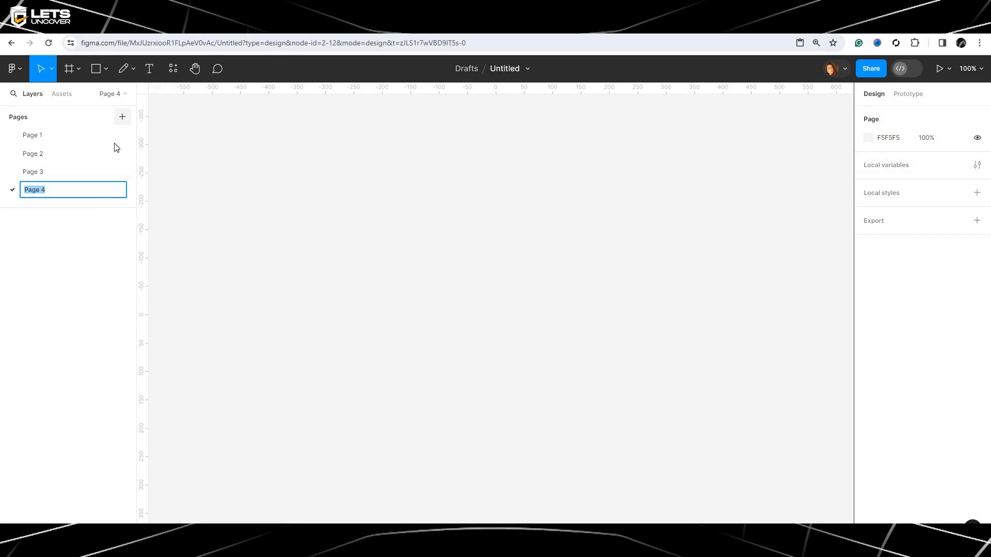
click(101, 247)
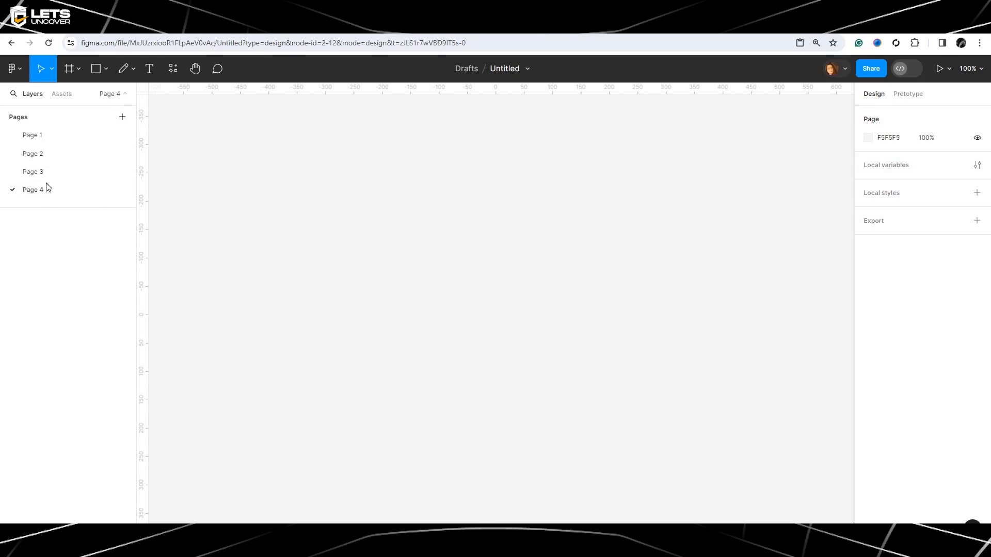
Switch through the pages, ending on Page 4, and view the Prototype settings before returning to the Design settings.
click(46, 137)
click(49, 155)
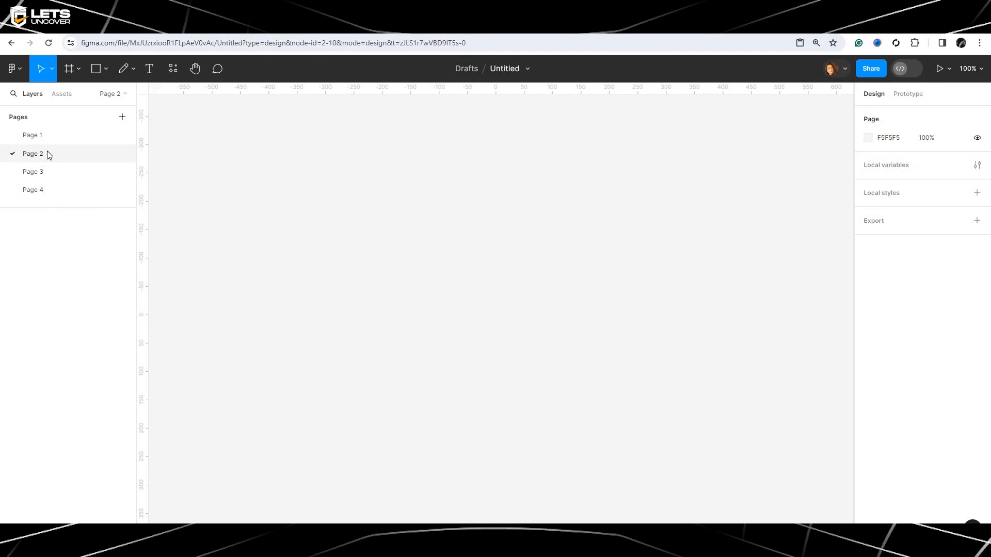
click(52, 174)
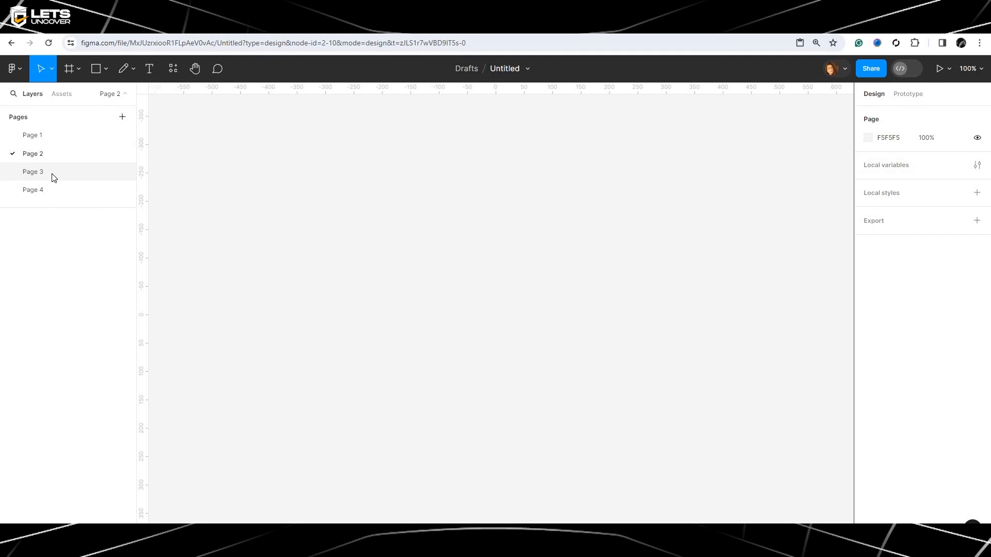
click(52, 191)
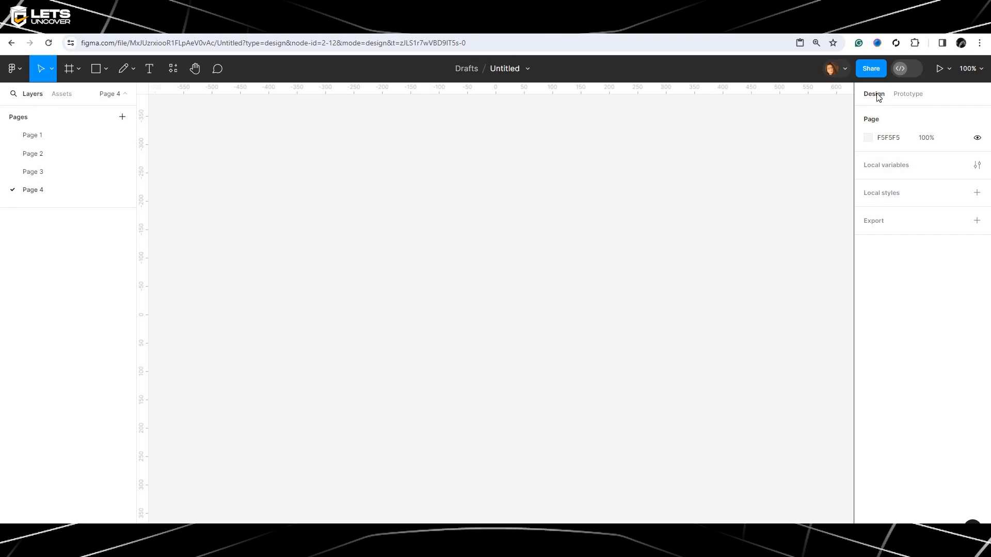
click(916, 98)
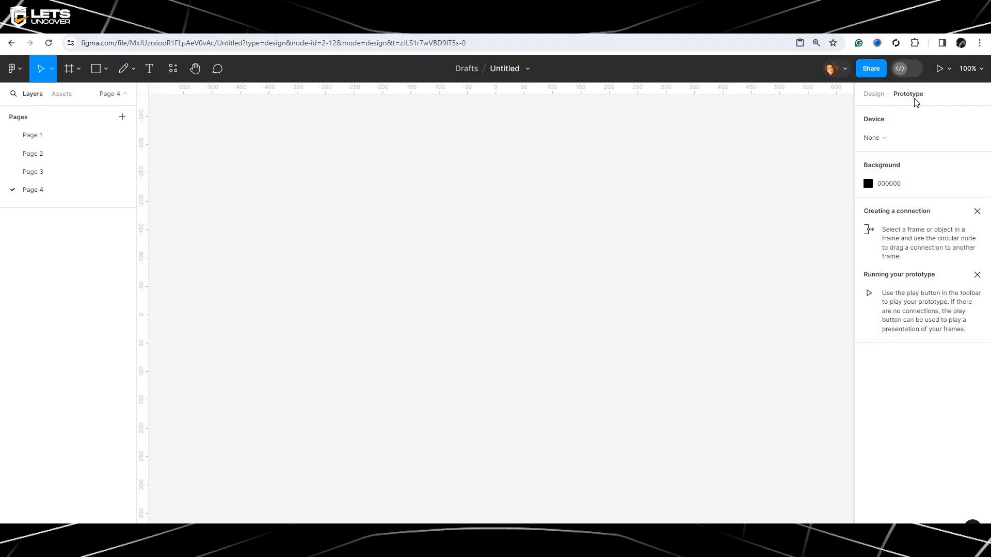
click(874, 94)
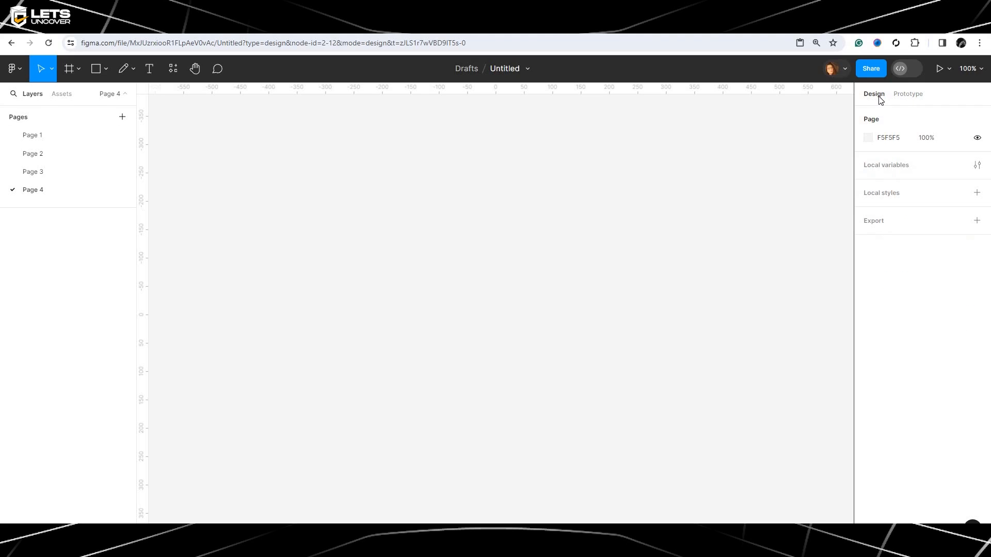
Draw a frame about 617 × 452 on Page 4 and move it to about X -373, Y -297.
click(96, 69)
click(78, 69)
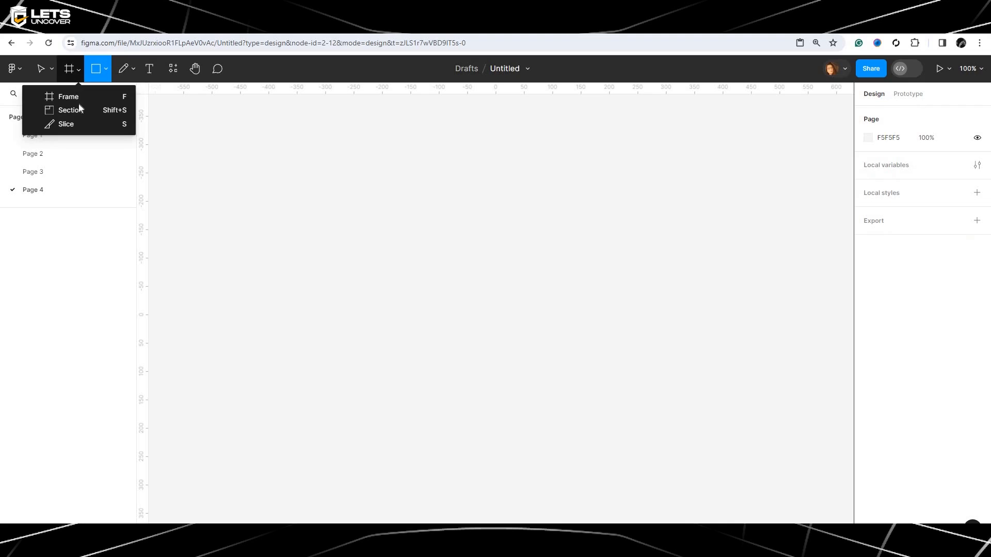
key(f)
drag(318, 153, 668, 411)
drag(549, 309, 511, 296)
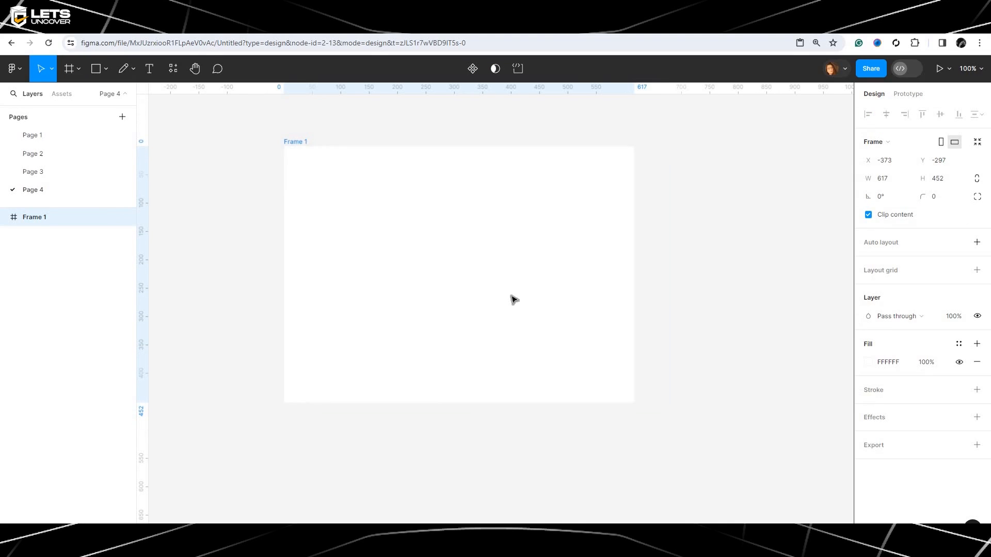
Add a triangle polygon inside Frame 1, enlarge it to about 249 × 240, and place it near X 163, Y 99.
click(106, 69)
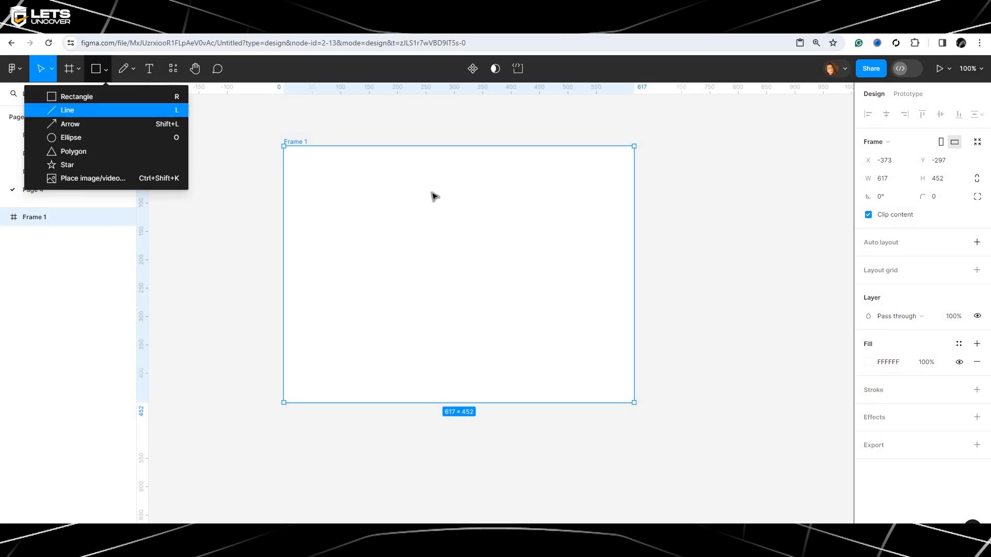
click(414, 219)
click(100, 72)
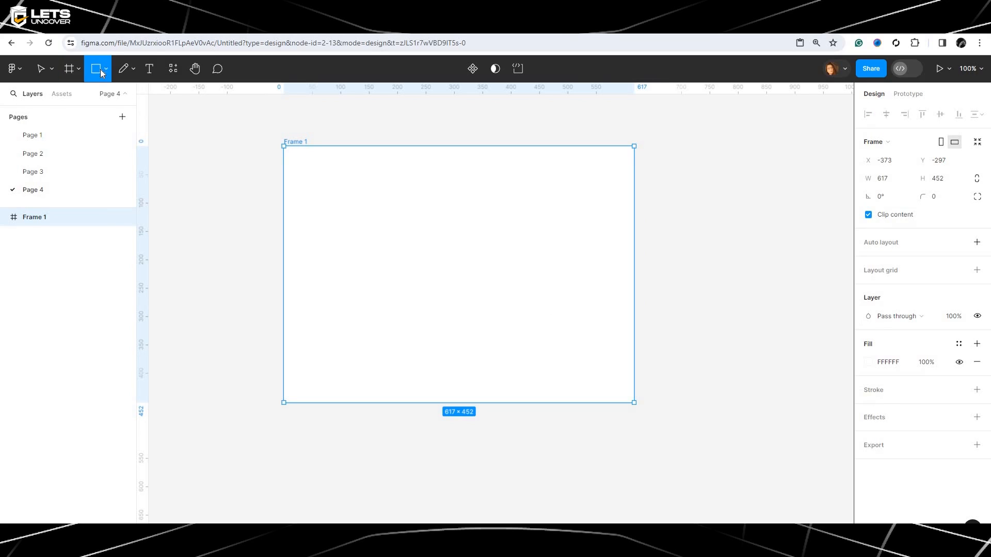
click(106, 73)
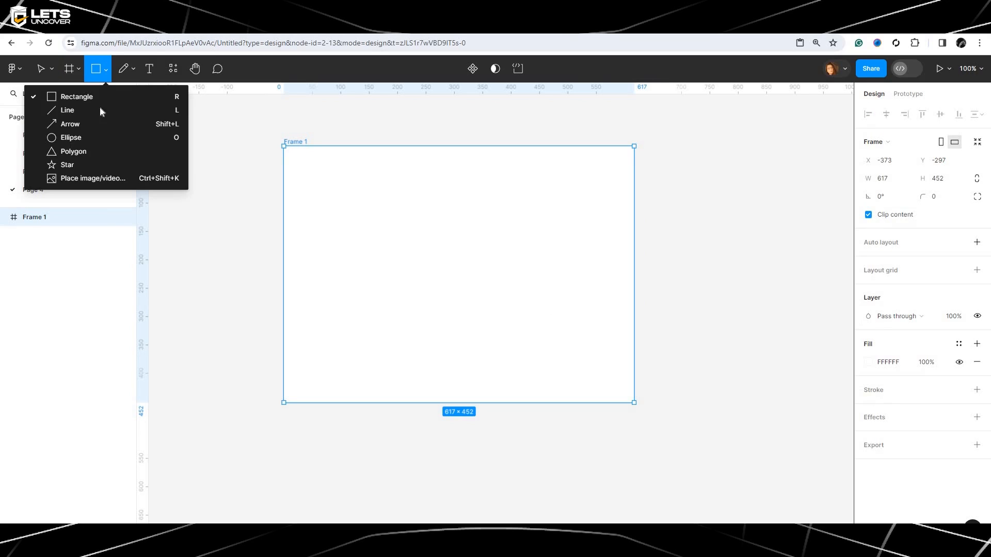
click(105, 151)
click(409, 237)
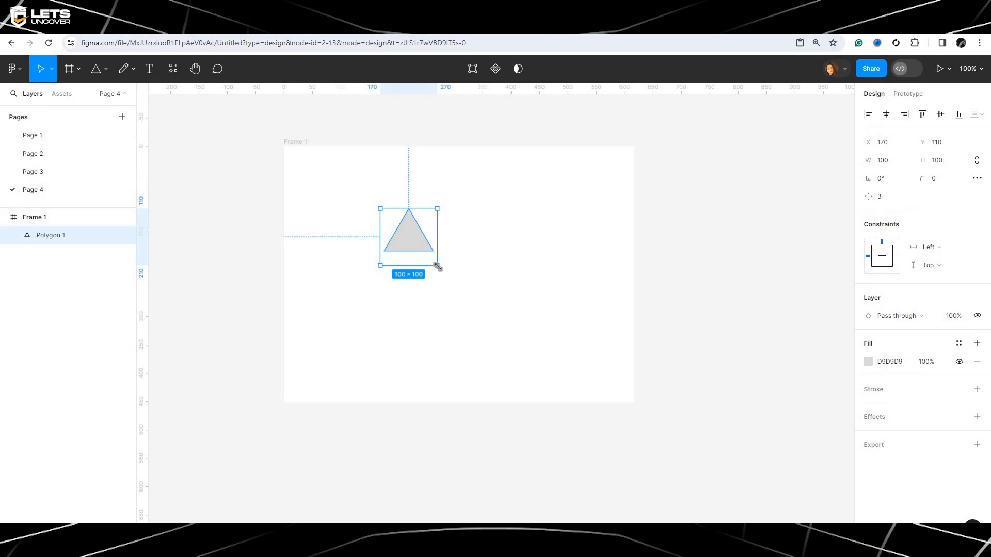
drag(521, 346, 517, 339)
drag(451, 279, 447, 273)
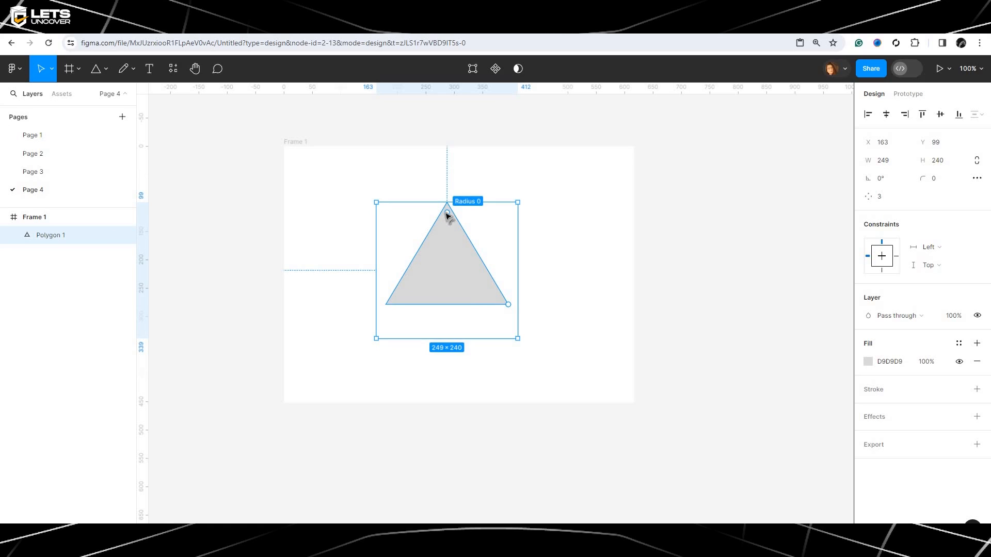
Round the triangle's corners to a radius of about 17 and change its fill to the dark red 9E3939.
mouse_move(447, 212)
mouse_down()
mouse_move(449, 294)
mouse_move(456, 224)
mouse_up()
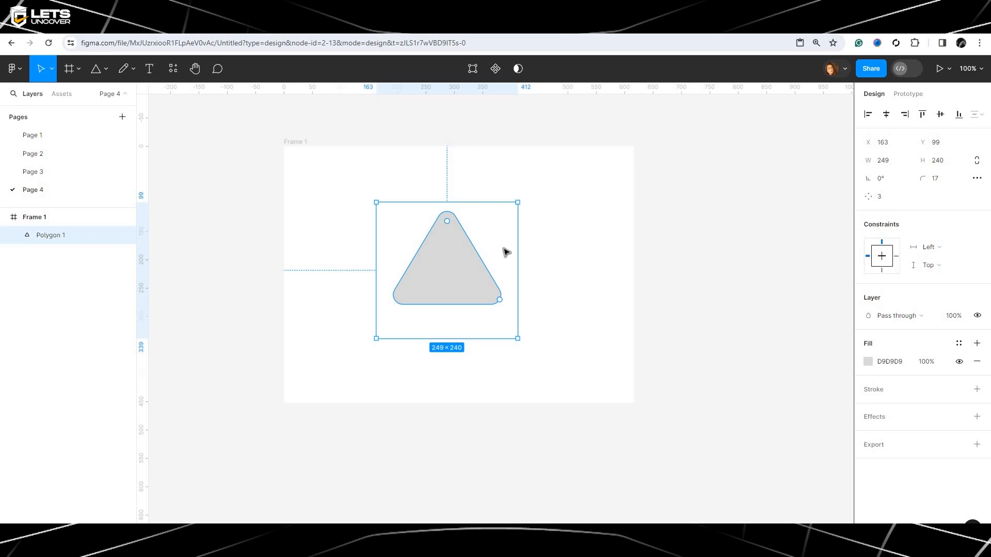
click(868, 362)
click(805, 313)
click(559, 355)
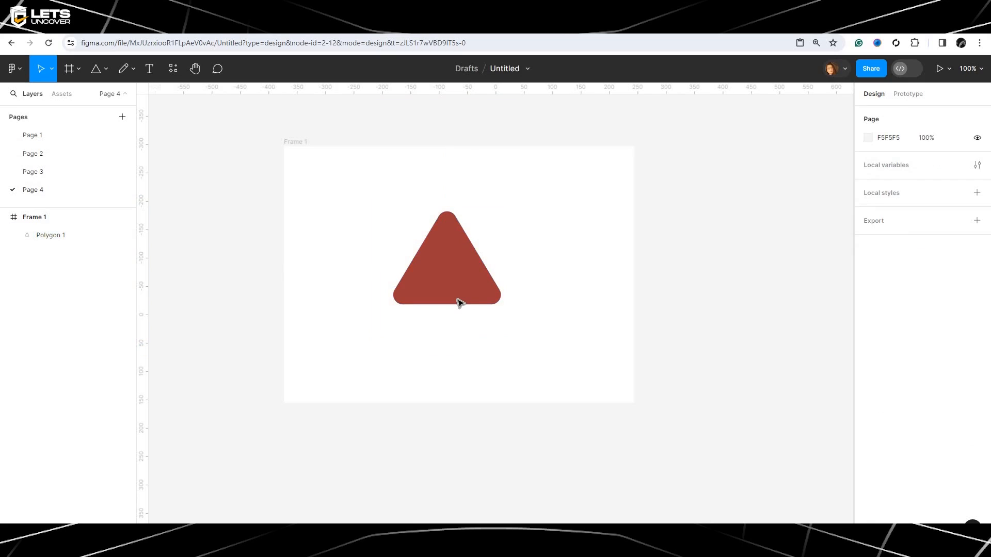
Move the red triangle to about X 167, Y 97 and add a drop shadow effect to it.
click(458, 303)
drag(458, 303, 461, 302)
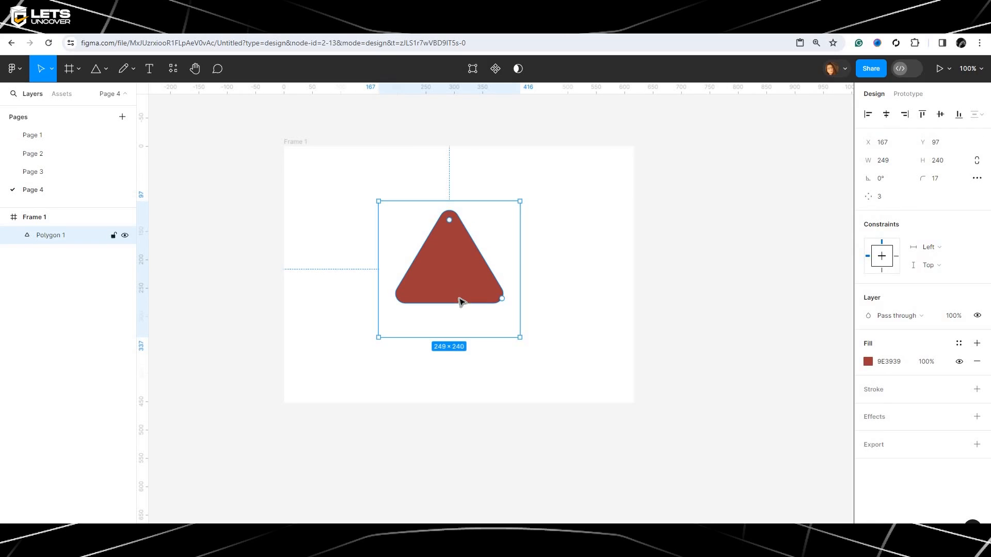
click(977, 417)
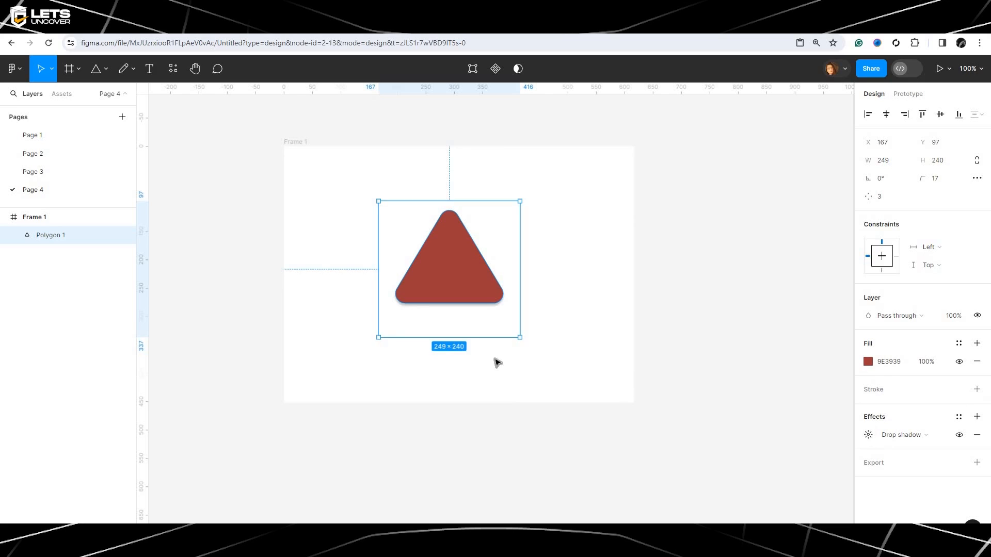
click(325, 275)
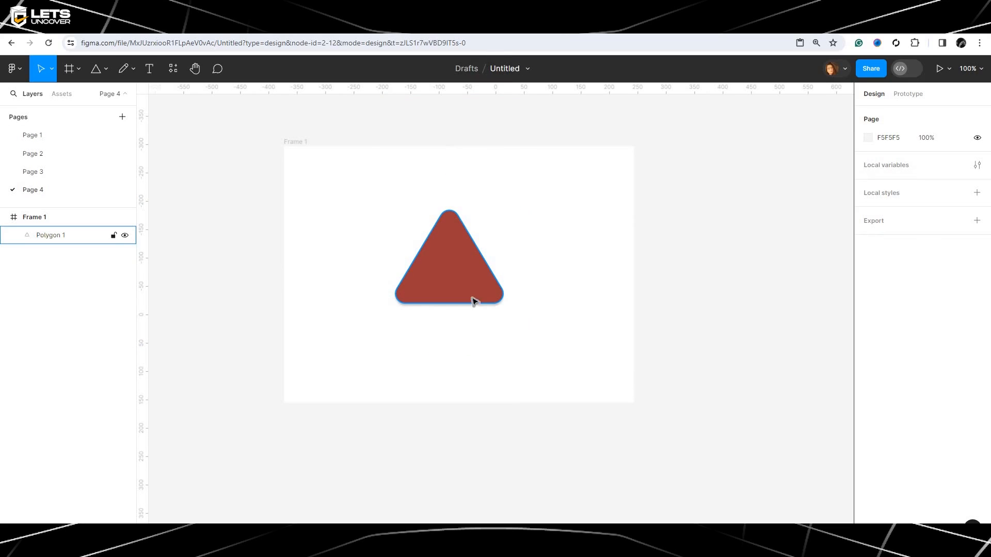
click(461, 275)
click(502, 309)
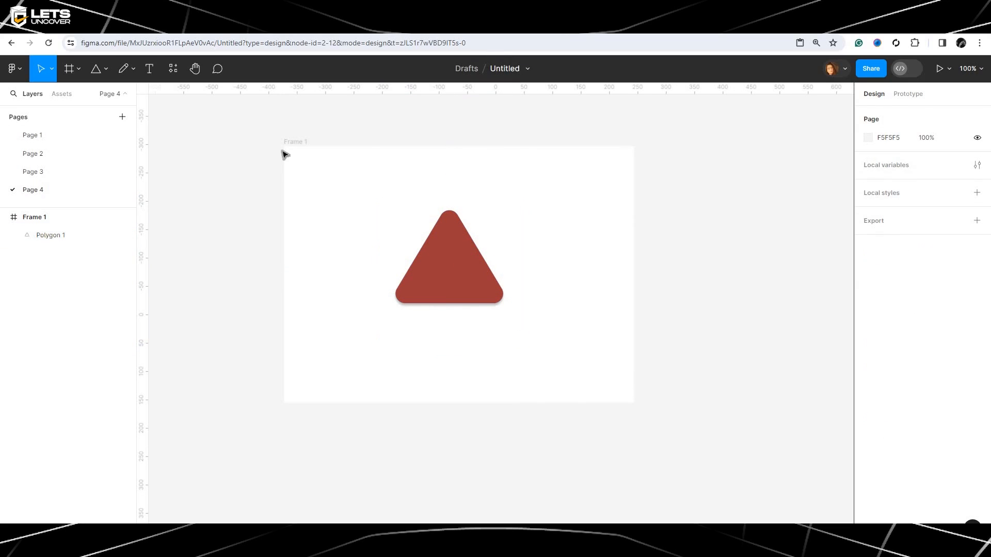
Align the triangle to the left edge of Frame 1, then center it horizontally and vertically in the frame.
click(286, 144)
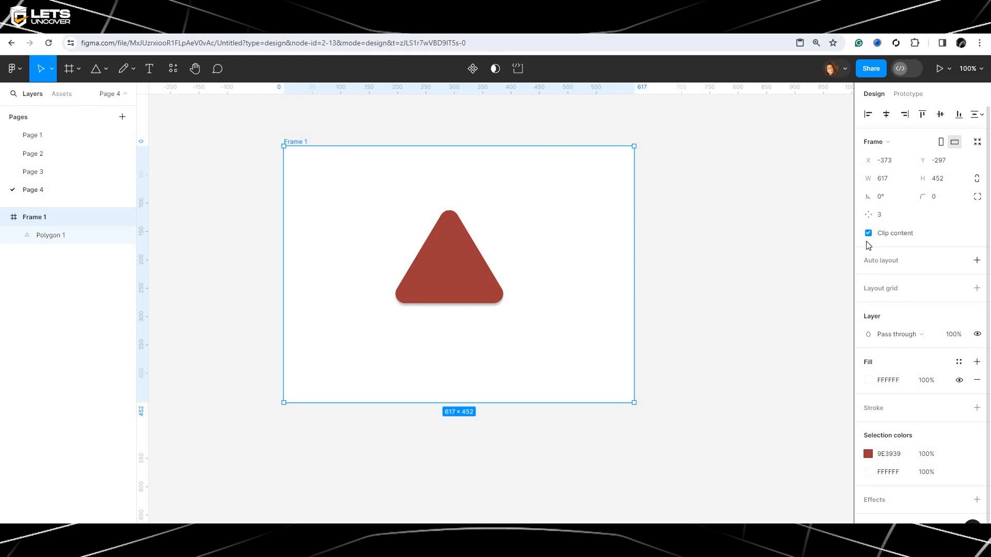
scroll(959, 223, down, 1)
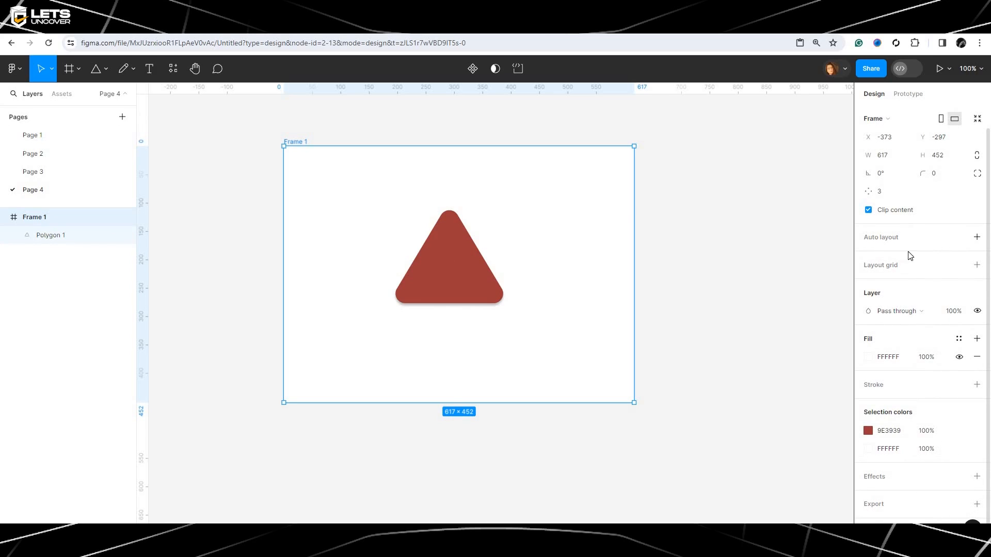
scroll(929, 271, up, 1)
scroll(929, 270, up, 1)
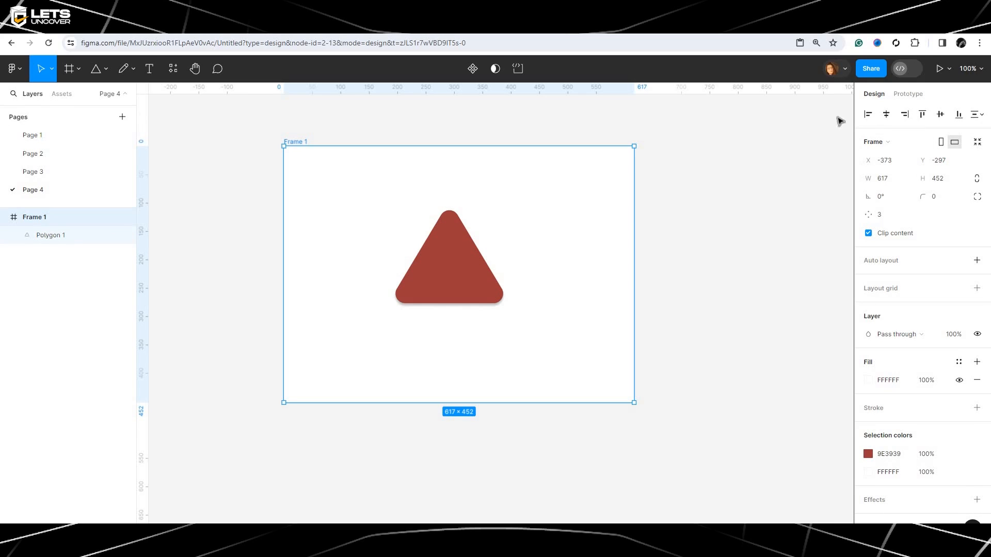
click(866, 116)
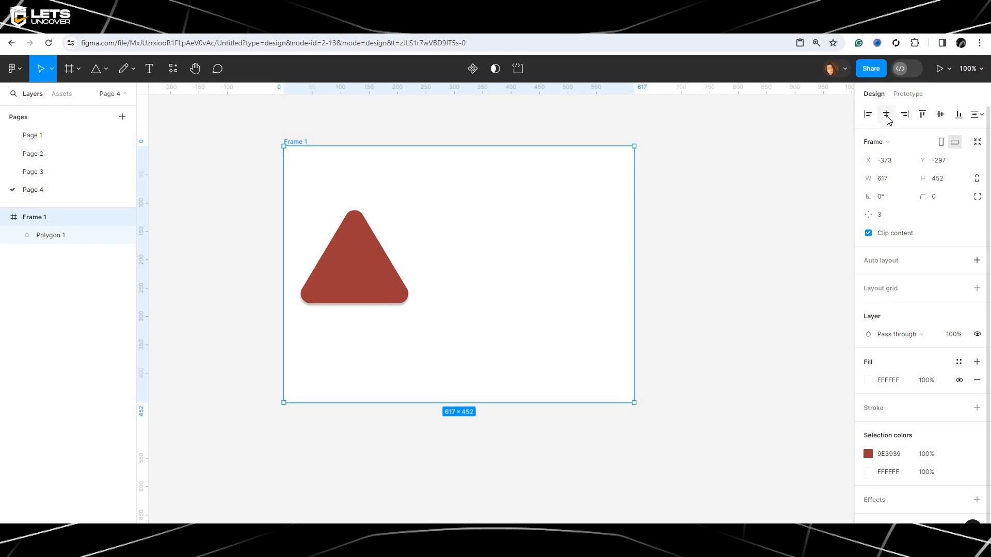
click(887, 118)
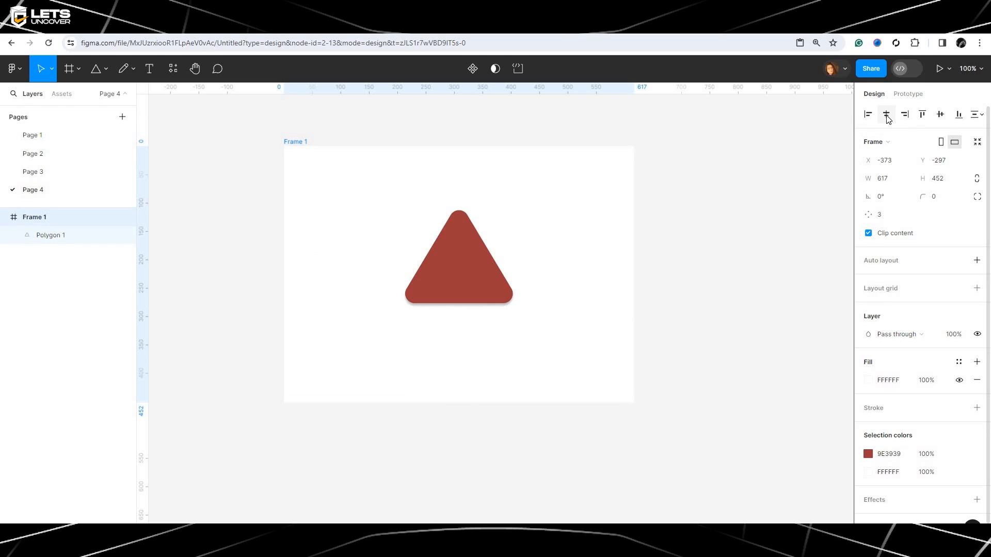
click(940, 116)
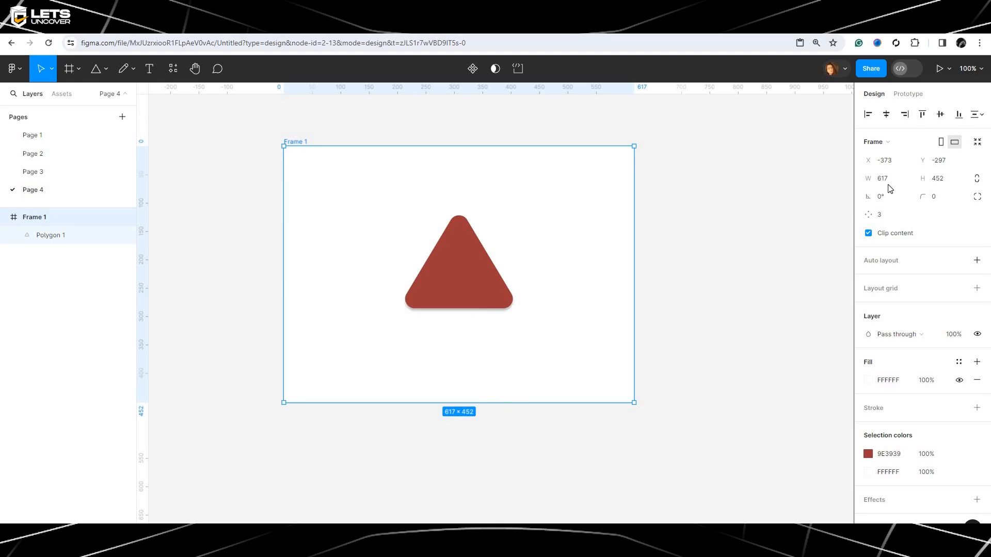
Test the triangle's center constraints by narrowing Frame 1 to about 468 wide and widening it to about 522.
click(496, 263)
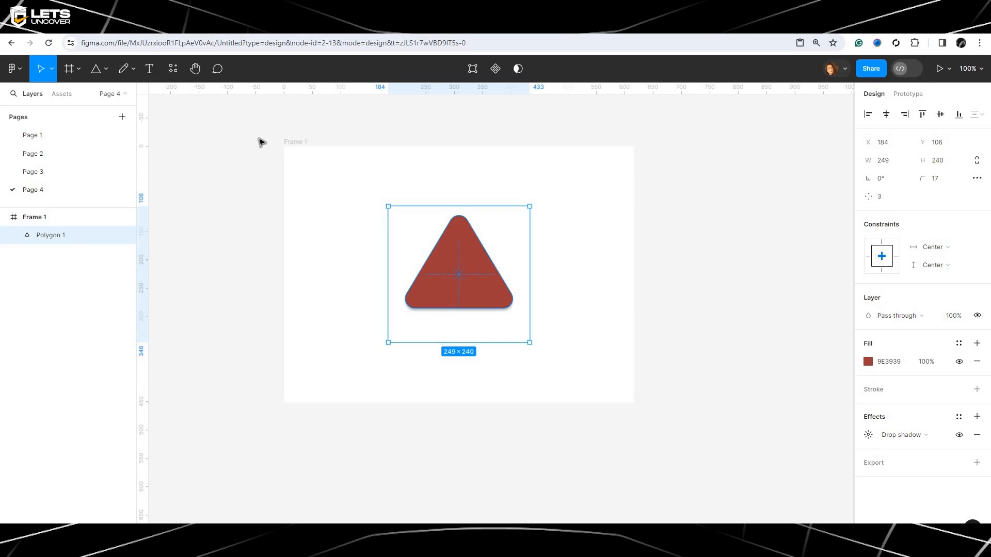
click(292, 145)
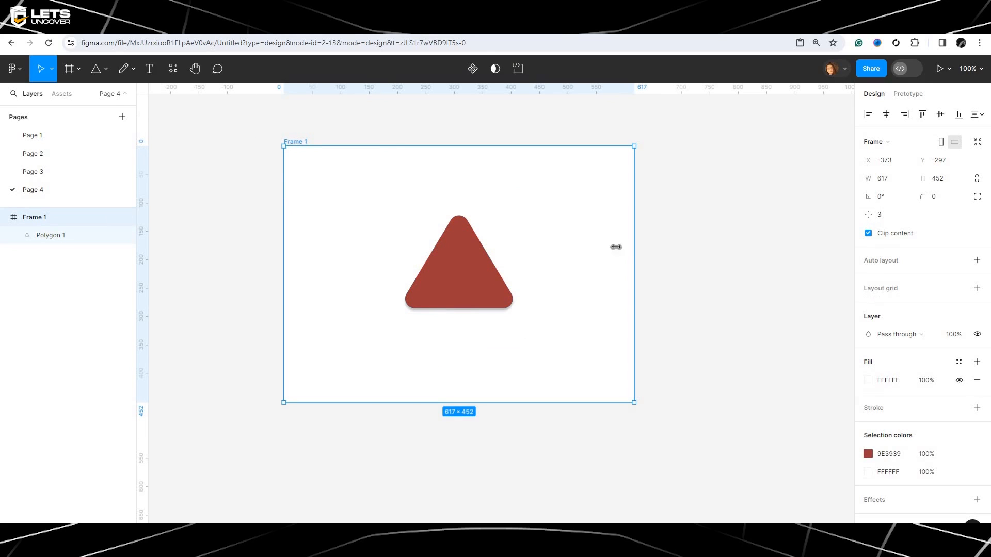
drag(617, 248, 549, 264)
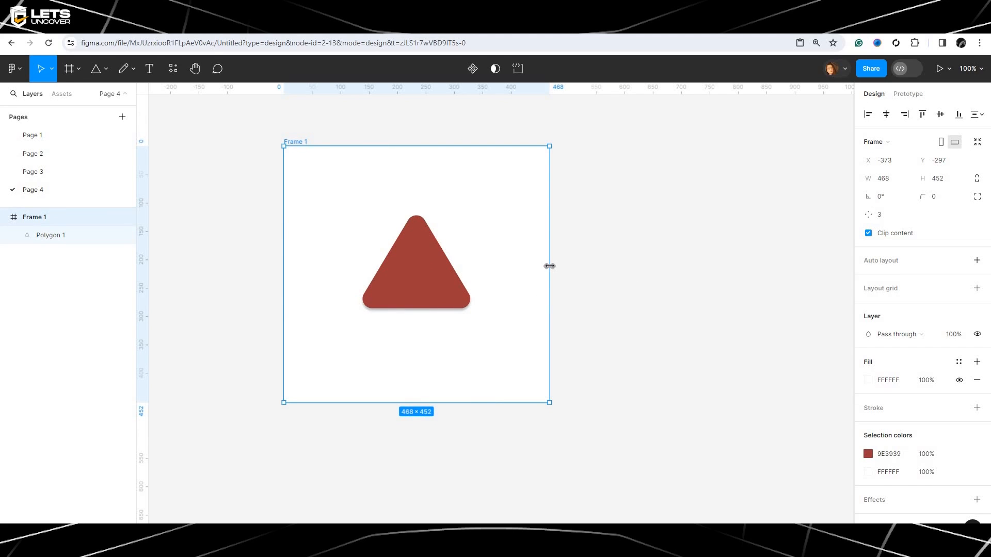
drag(550, 266, 580, 268)
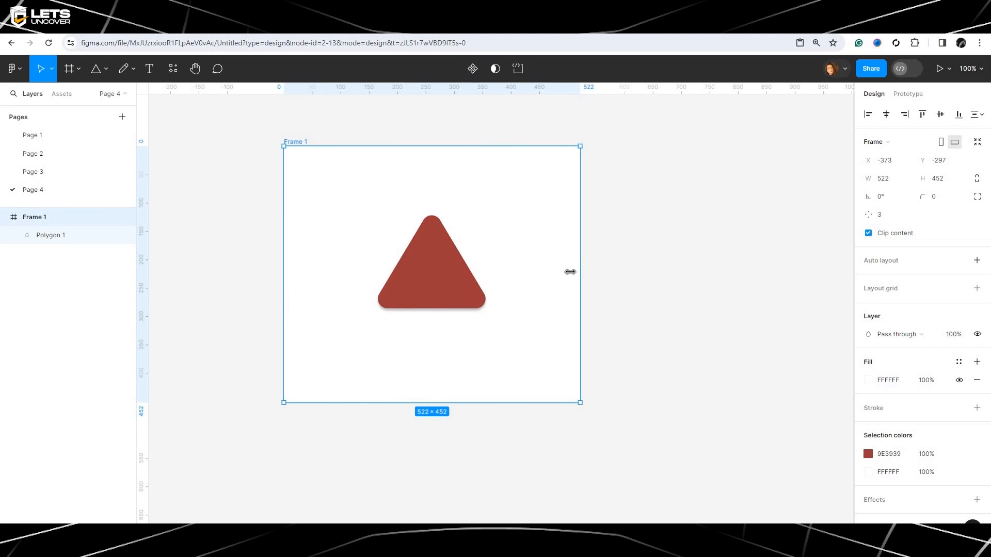
Set the triangle's horizontal constraint to Left and right and test it by widening Frame 1 to about 548.
click(394, 296)
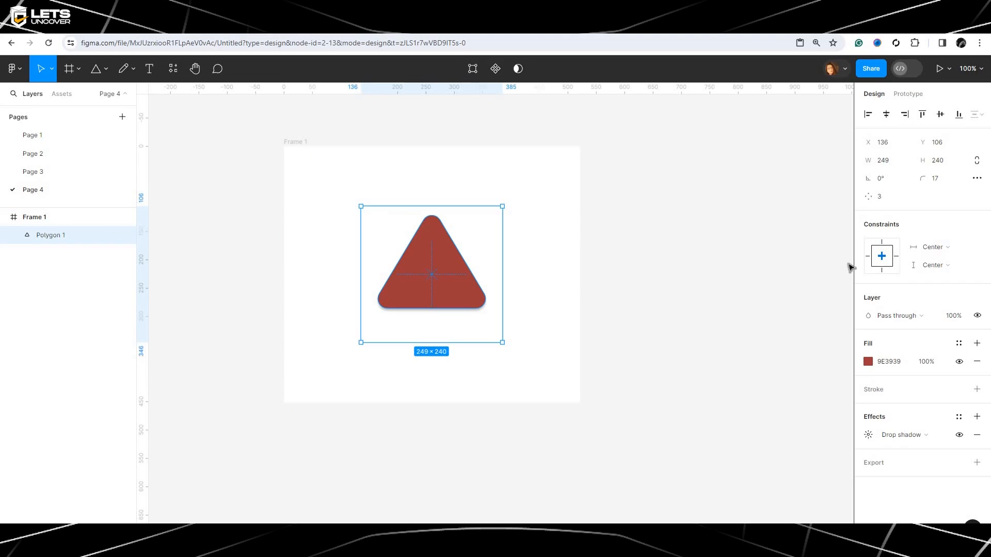
click(932, 247)
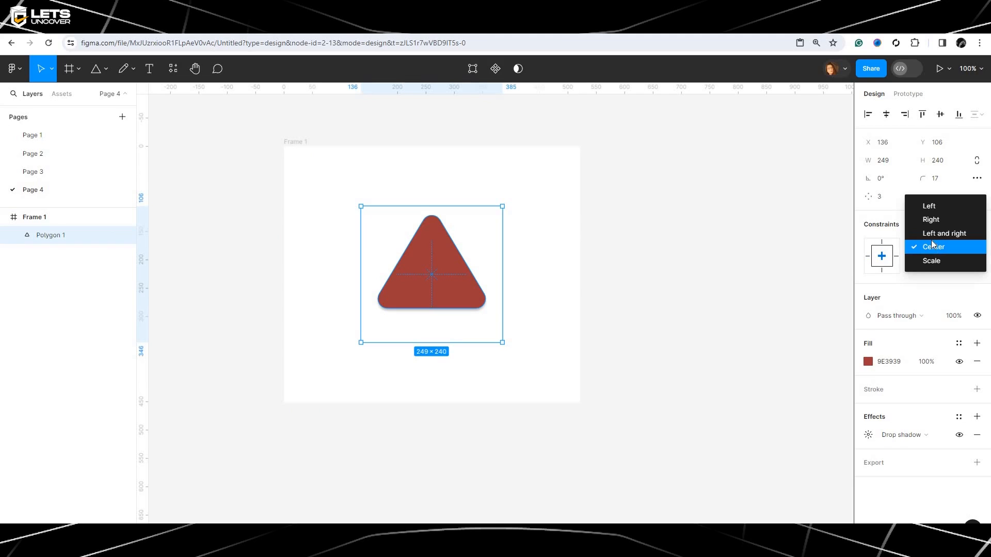
click(934, 233)
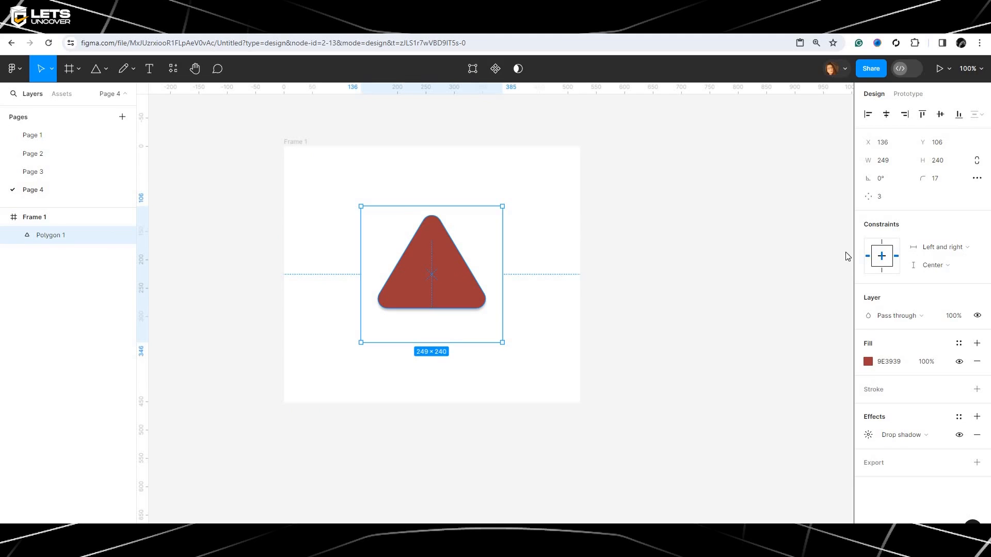
click(307, 147)
drag(580, 241, 562, 279)
click(469, 294)
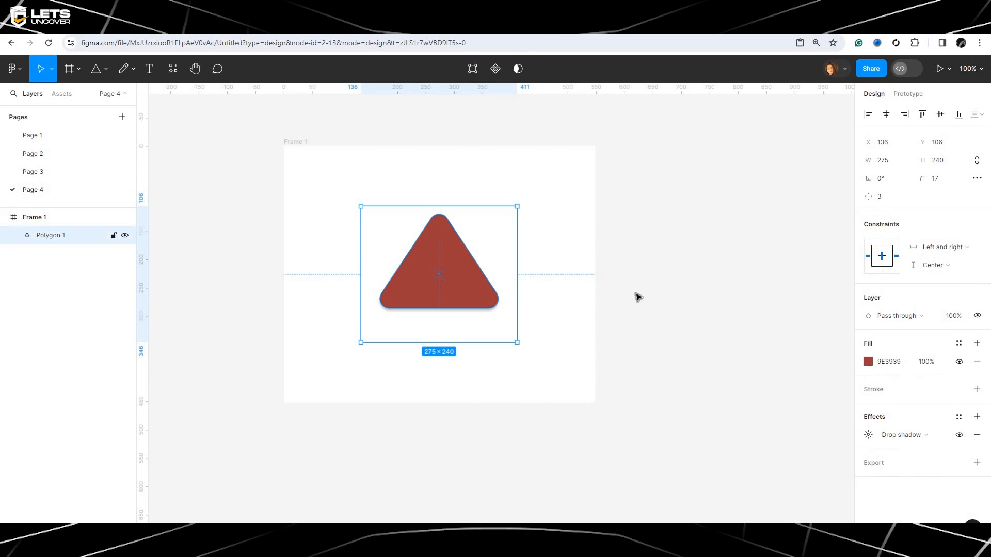
Set the triangle's horizontal constraint to Right and test it by narrowing Frame 1 from both sides to about 512 wide.
click(939, 252)
click(932, 230)
click(287, 147)
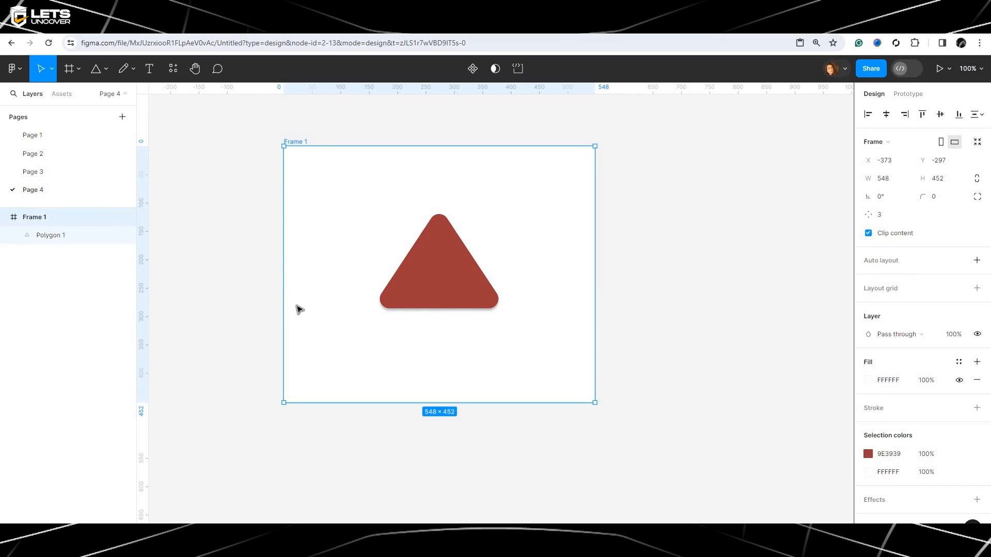
mouse_move(283, 299)
mouse_down()
mouse_move(531, 300)
mouse_move(290, 301)
mouse_up()
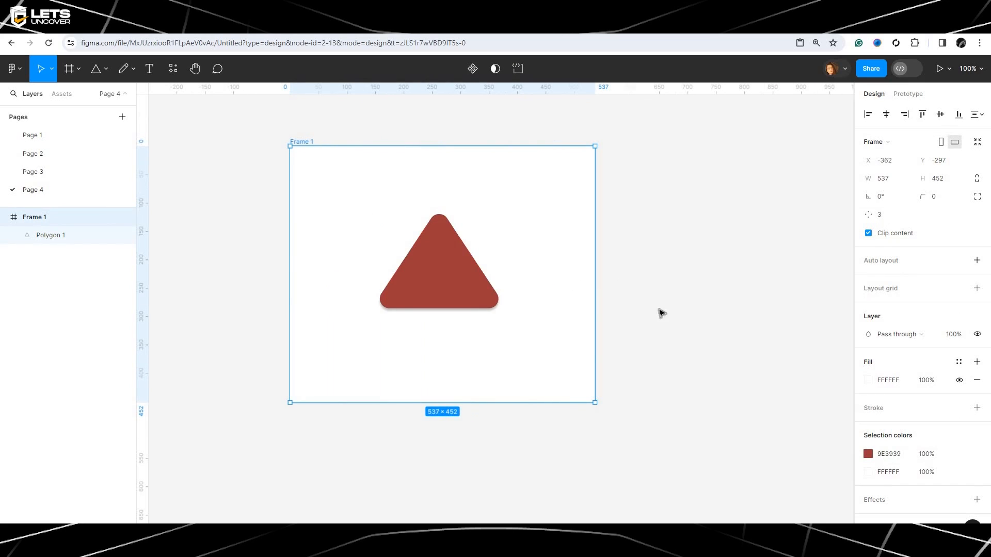
click(595, 300)
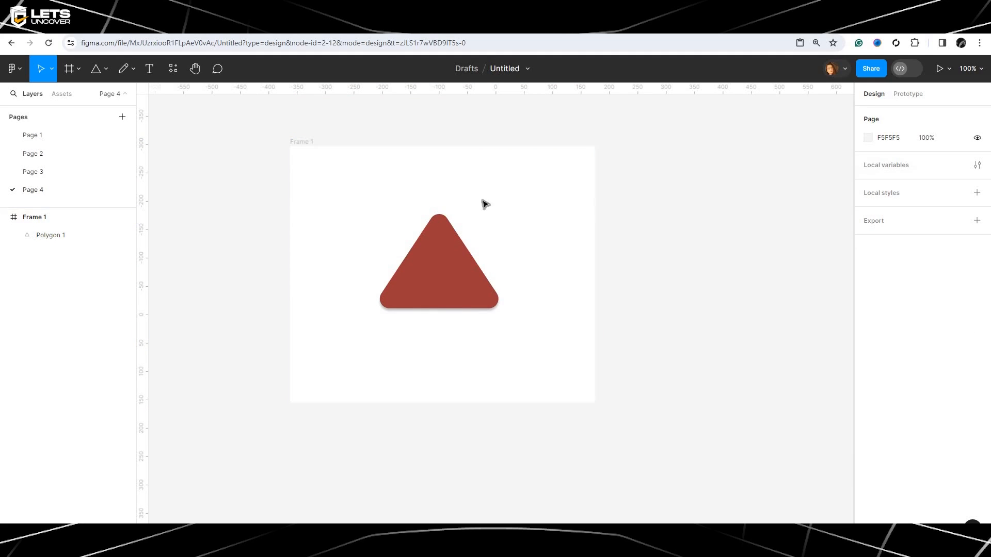
click(301, 141)
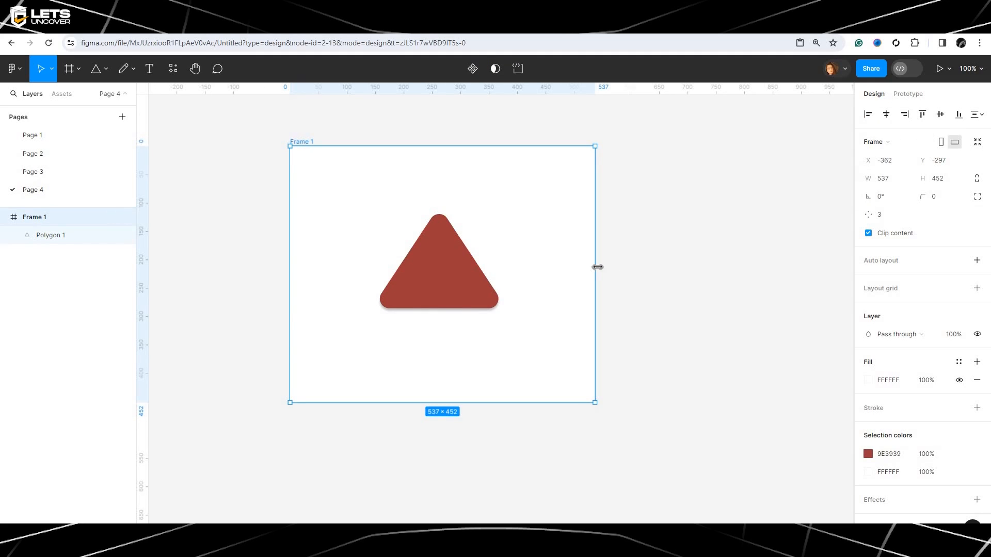
drag(598, 267, 575, 294)
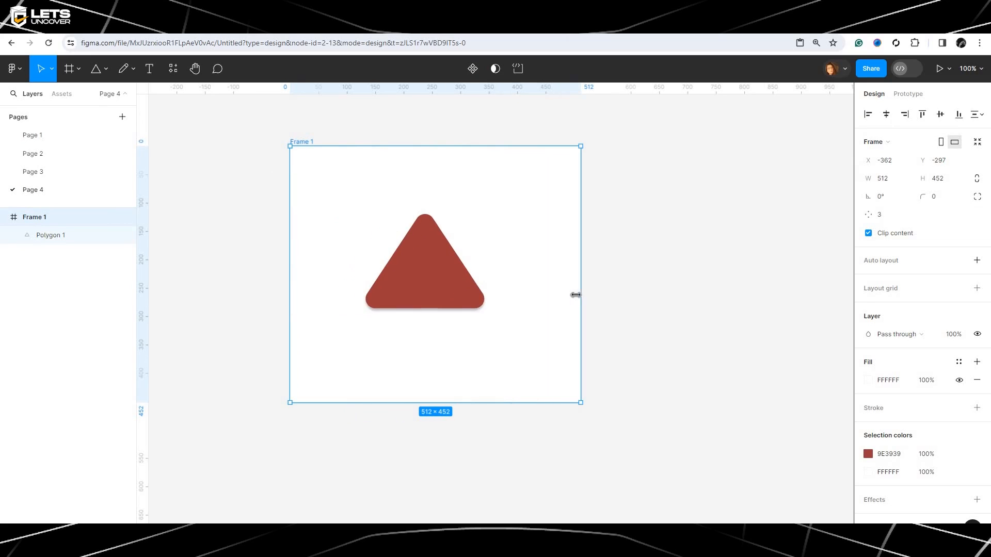
Set the triangle's layer blend mode to Darken and its layer opacity to 50%.
click(416, 303)
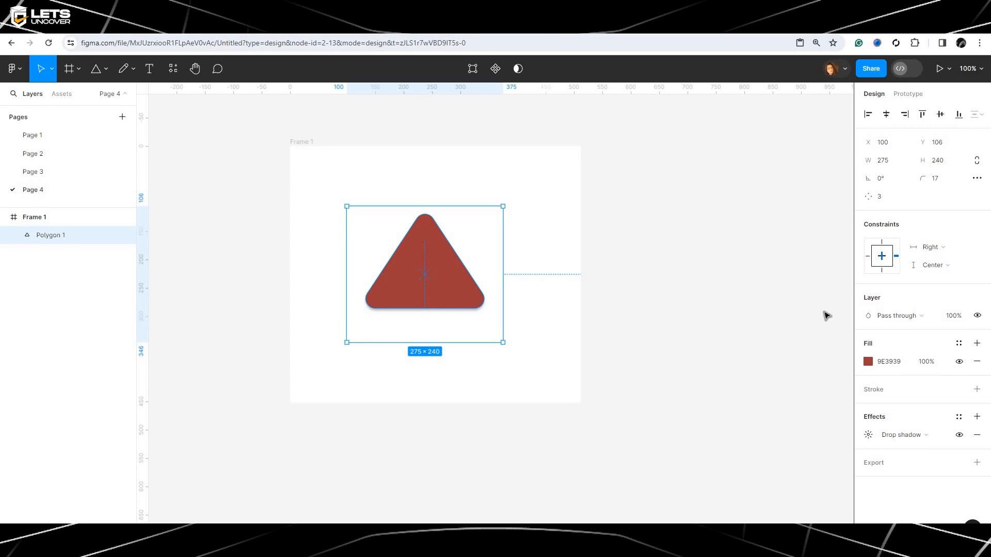
click(910, 320)
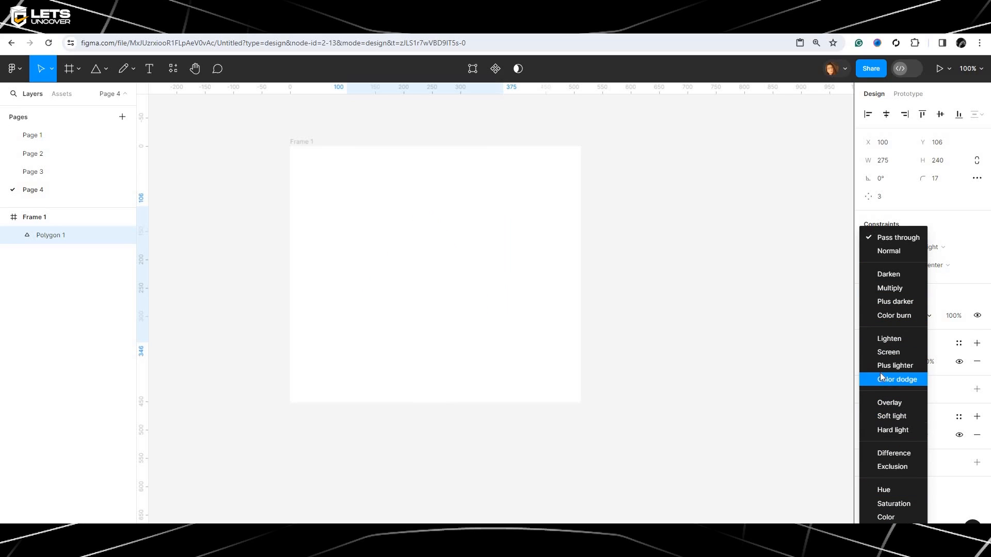
click(876, 273)
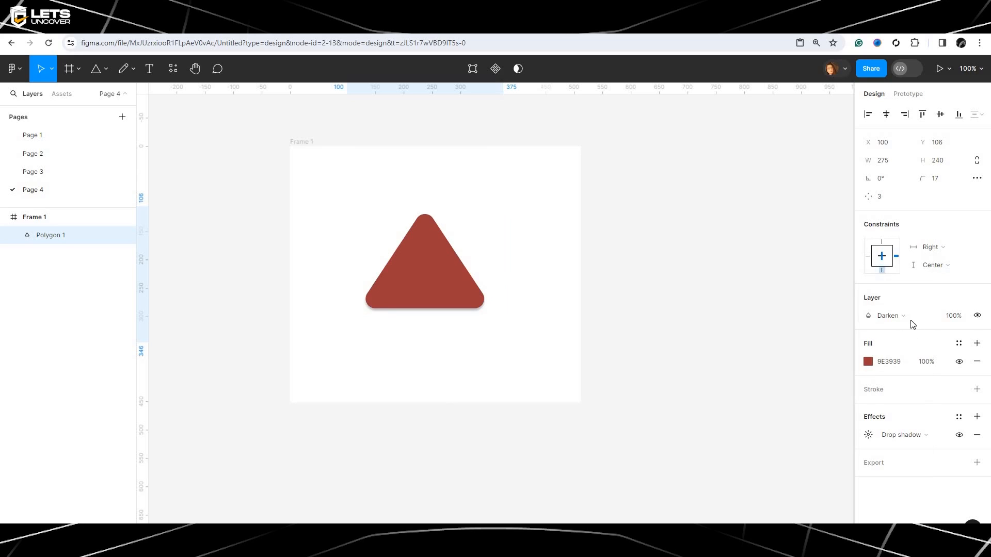
click(954, 317)
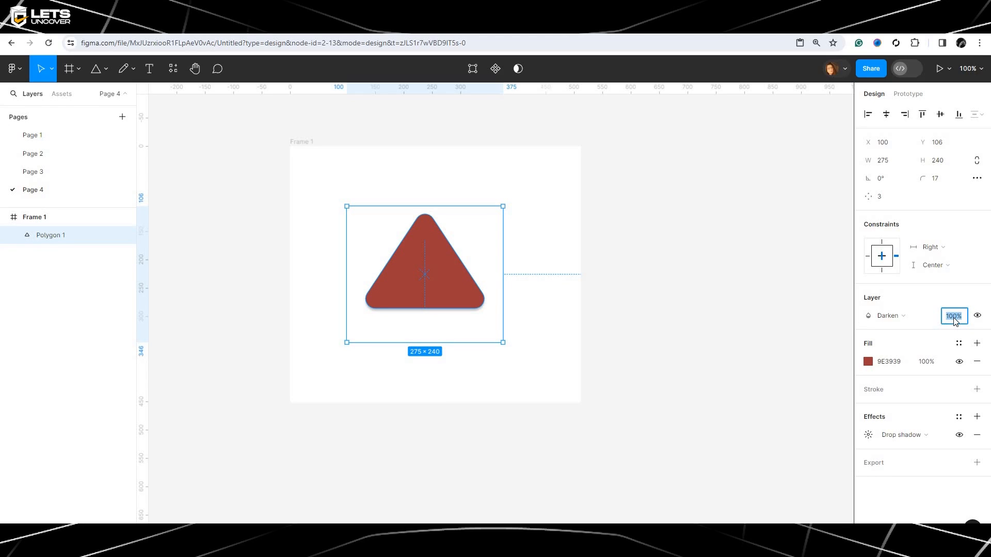
text(50)
key(Return)
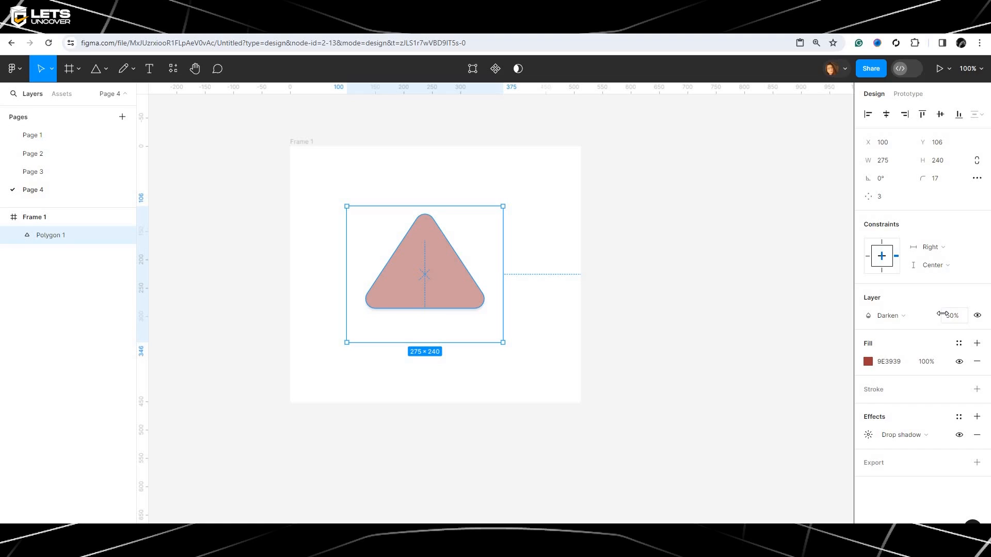
Set the triangle's layer opacity to 89% and add an export setting, trying SVG before returning the format to PNG.
drag(943, 310, 7, 311)
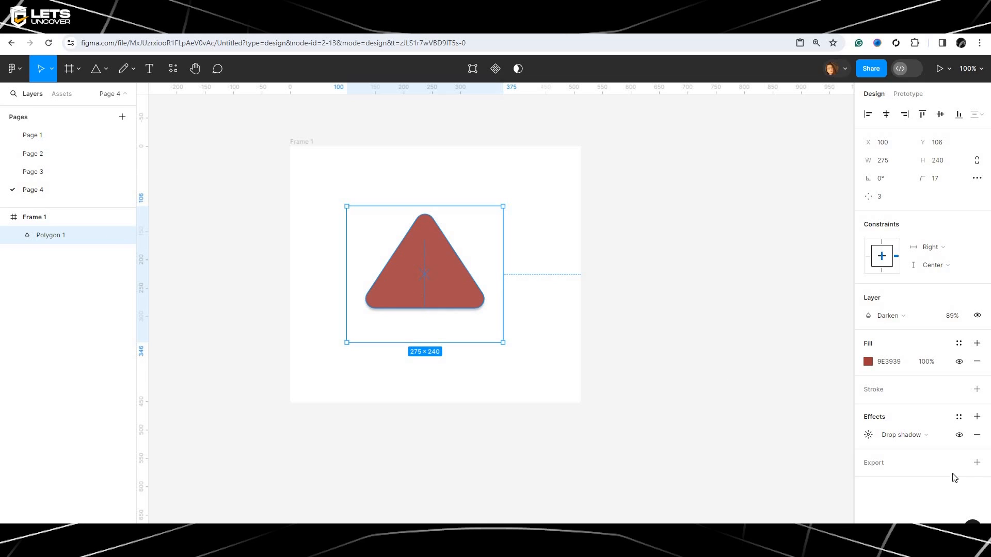
click(976, 463)
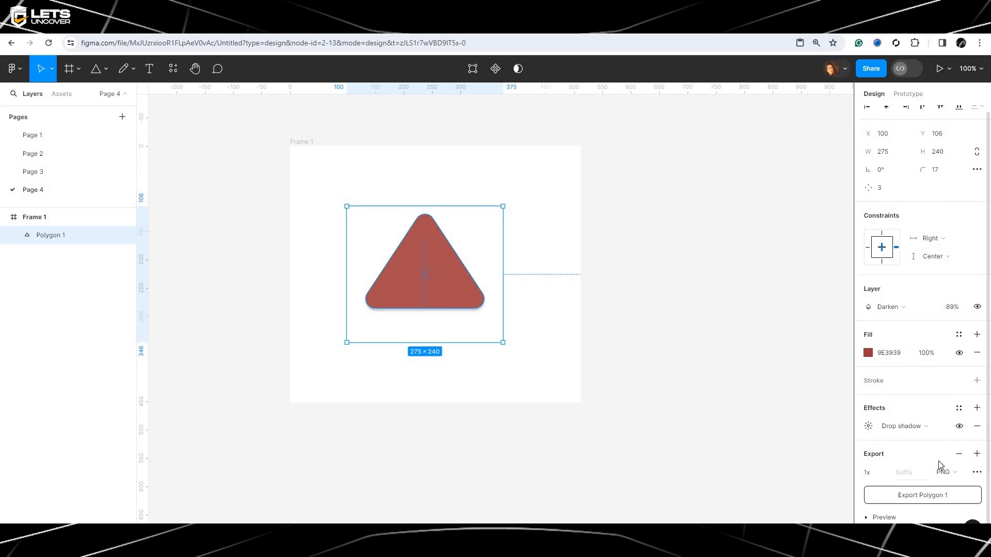
click(958, 460)
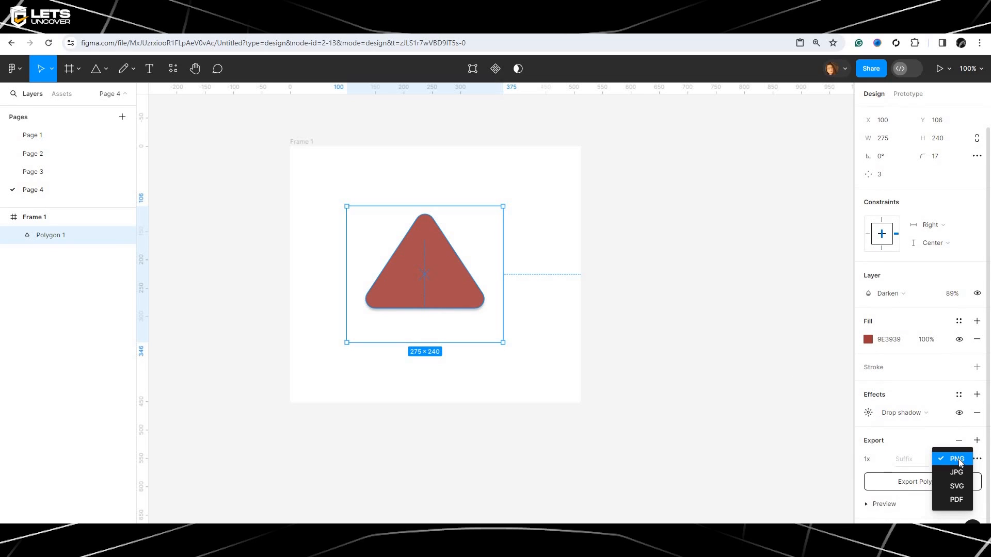
click(953, 489)
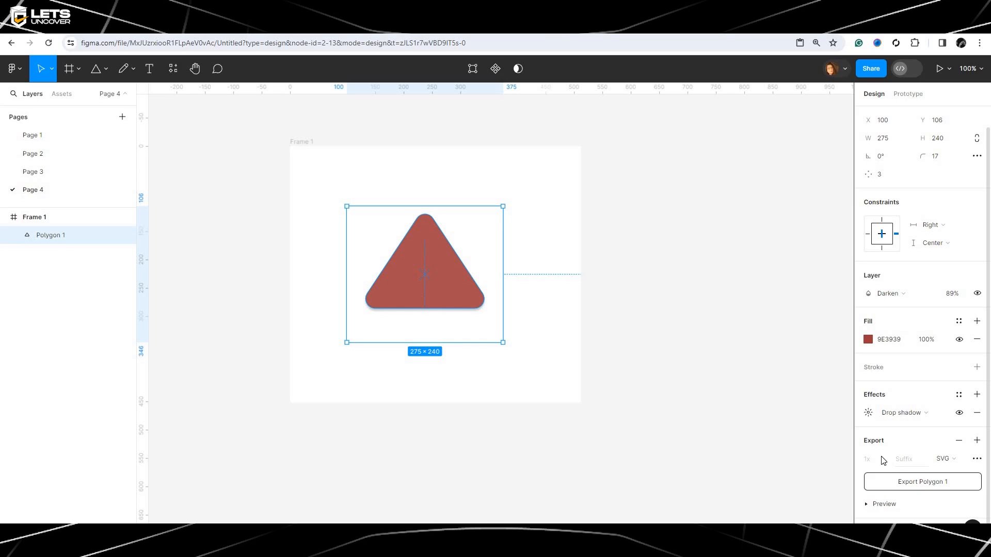
click(953, 461)
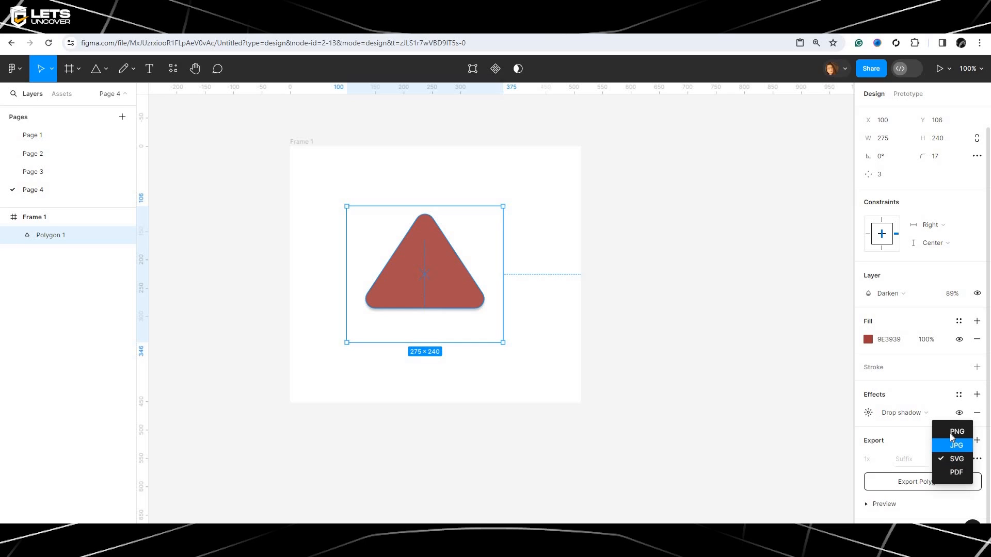
click(952, 434)
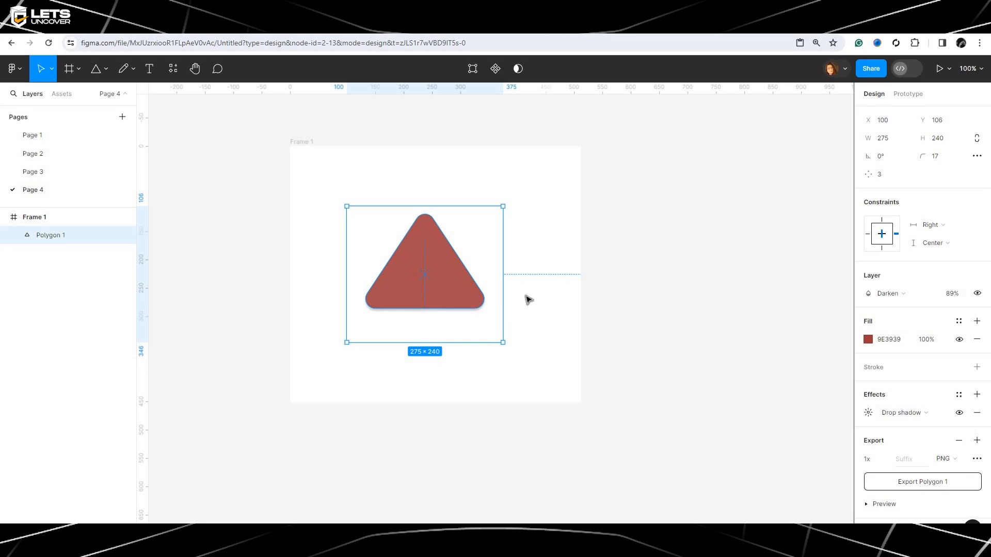
Move the triangle up and left within Frame 1 to X 35, Y 6.
click(606, 254)
click(402, 296)
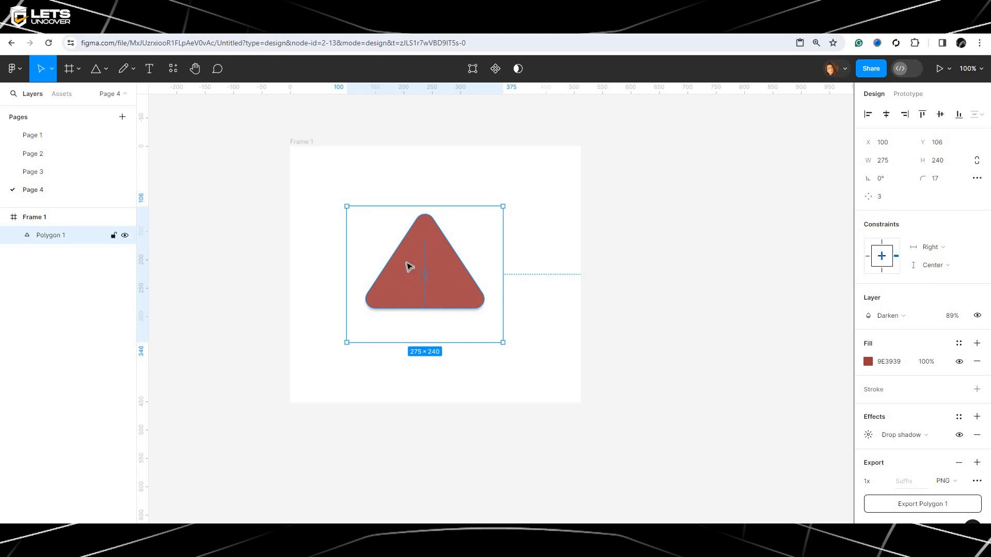
drag(407, 268, 391, 241)
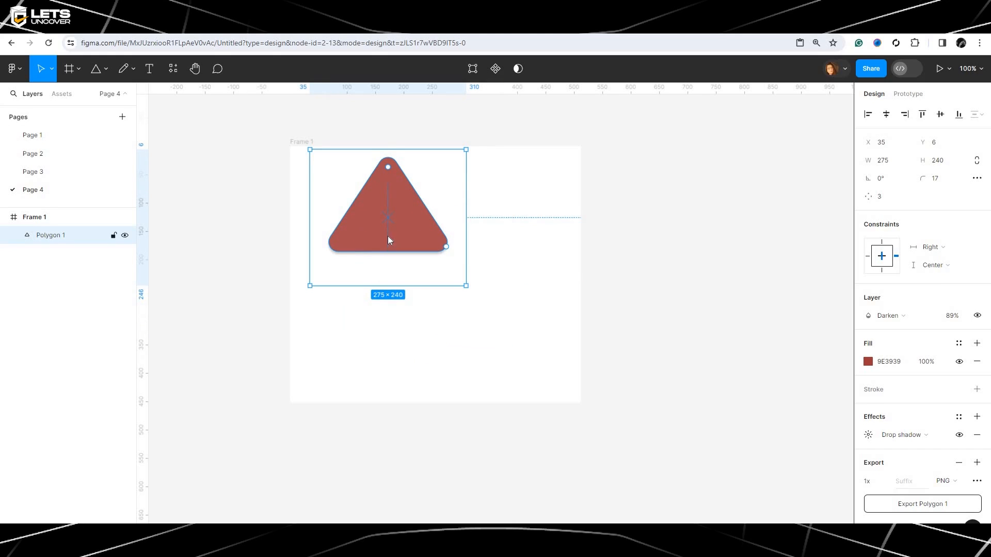
Copy the triangle and paste it into Frame 1, placing the duplicate below and right of the original at X 184, Y 206.
right_click(382, 199)
click(398, 212)
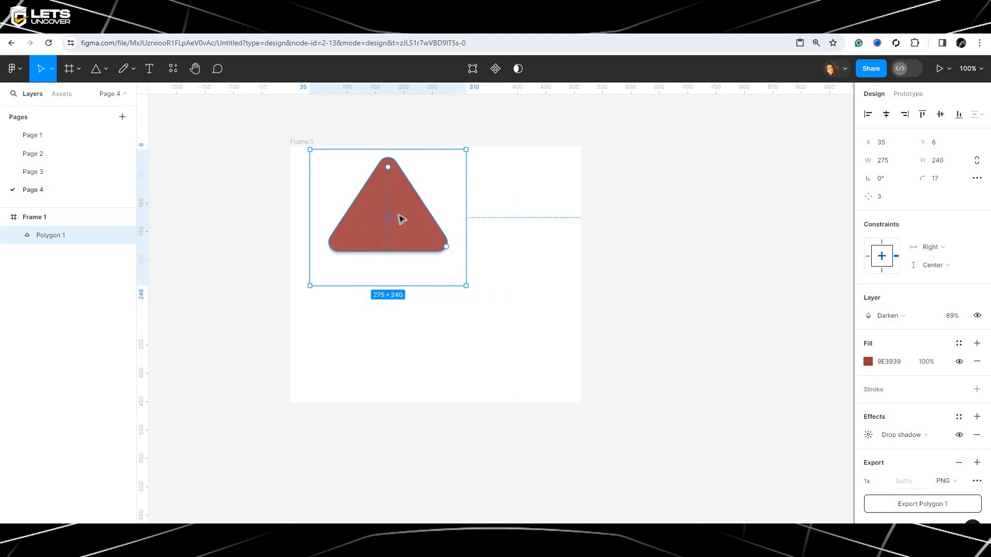
right_click(453, 303)
click(475, 201)
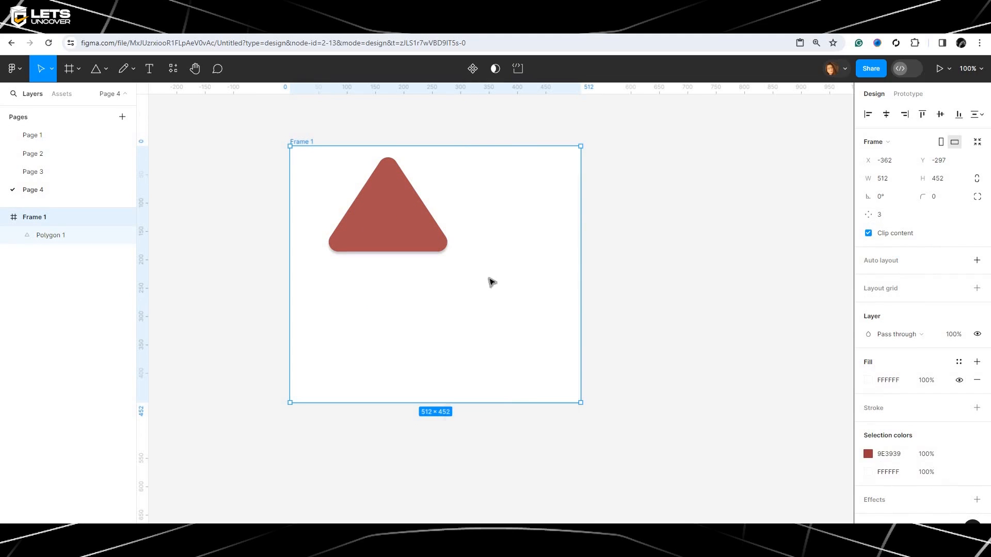
drag(498, 334, 439, 295)
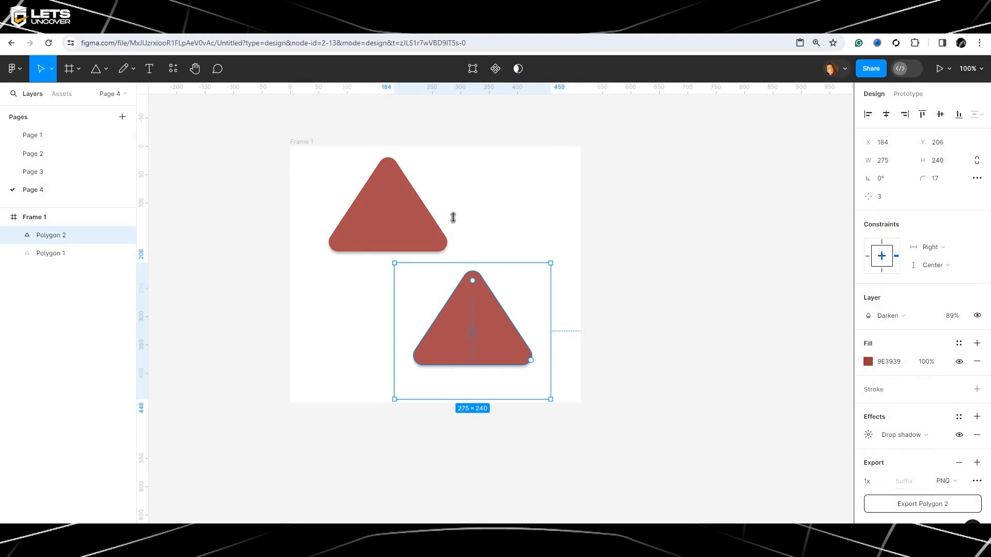
Select both triangles in Frame 1 and group them.
click(260, 193)
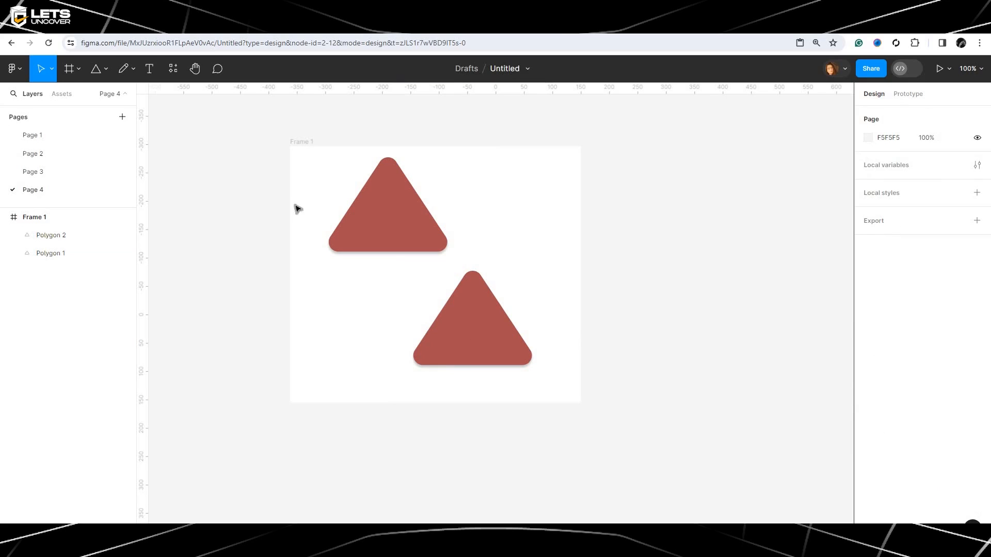
drag(255, 187, 505, 344)
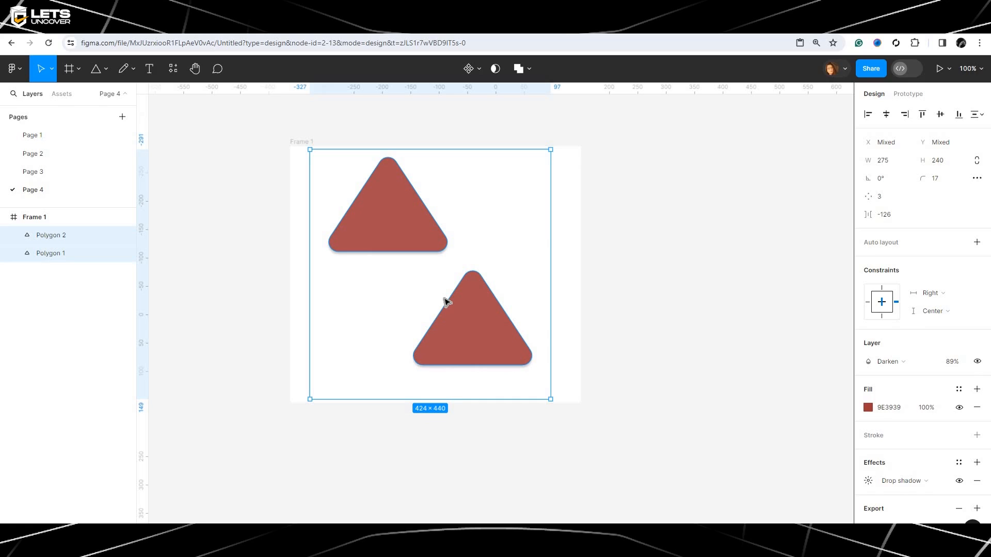
key(ctrl+g)
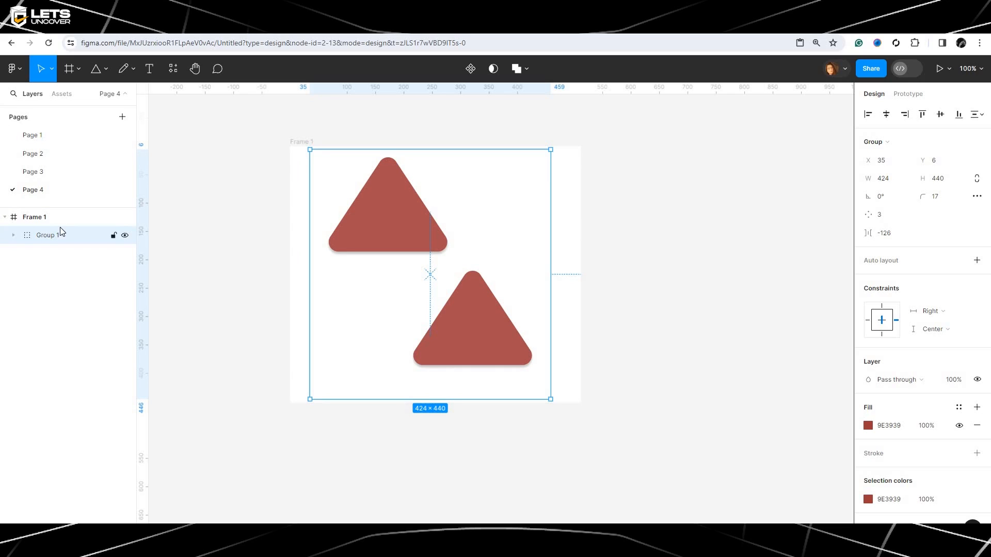
Ungroup the two triangles and wrap them in a nested frame inside Frame 1 instead.
key(ctrl+shift+g)
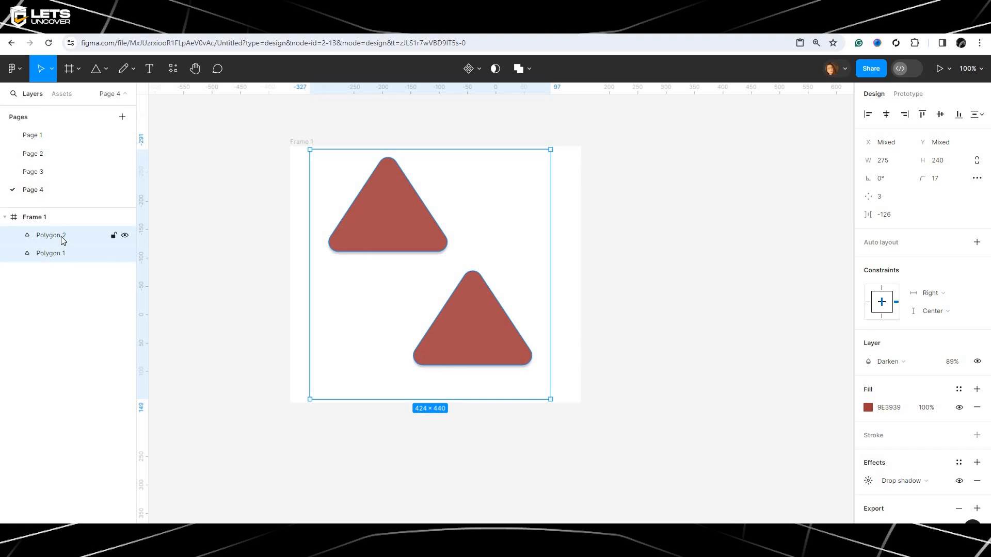
right_click(63, 238)
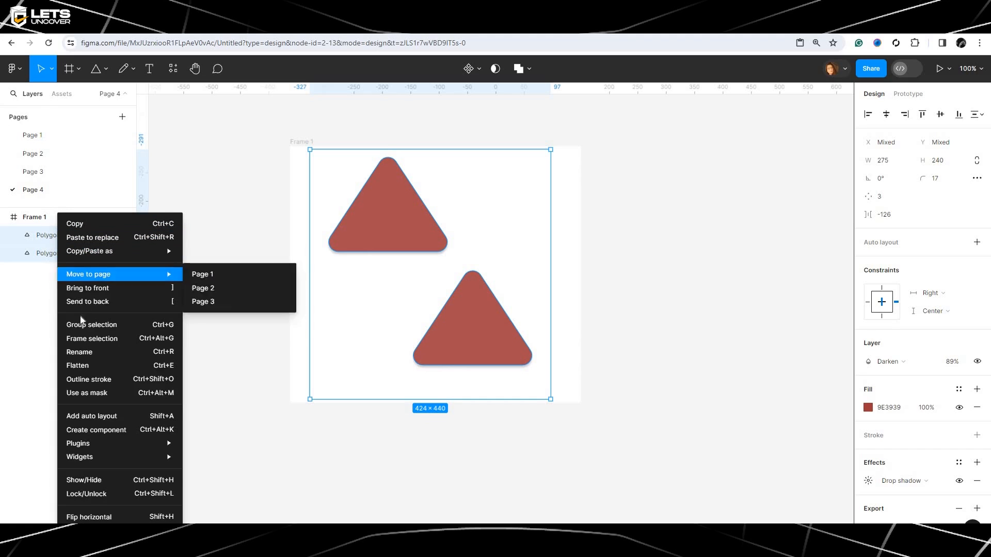
click(86, 342)
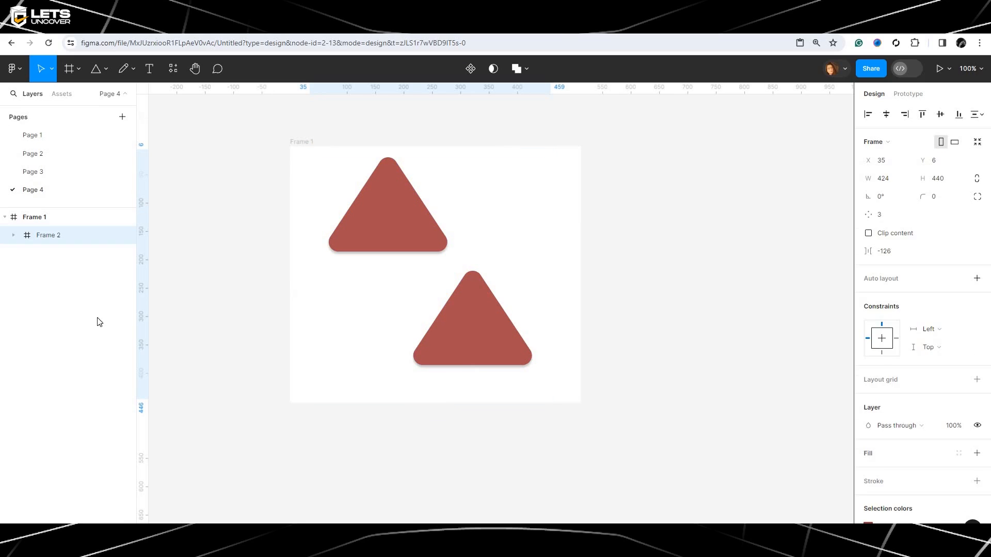
Rename the nested frame holding the two triangles as "shapes".
double_click(47, 235)
key(BackSpace)
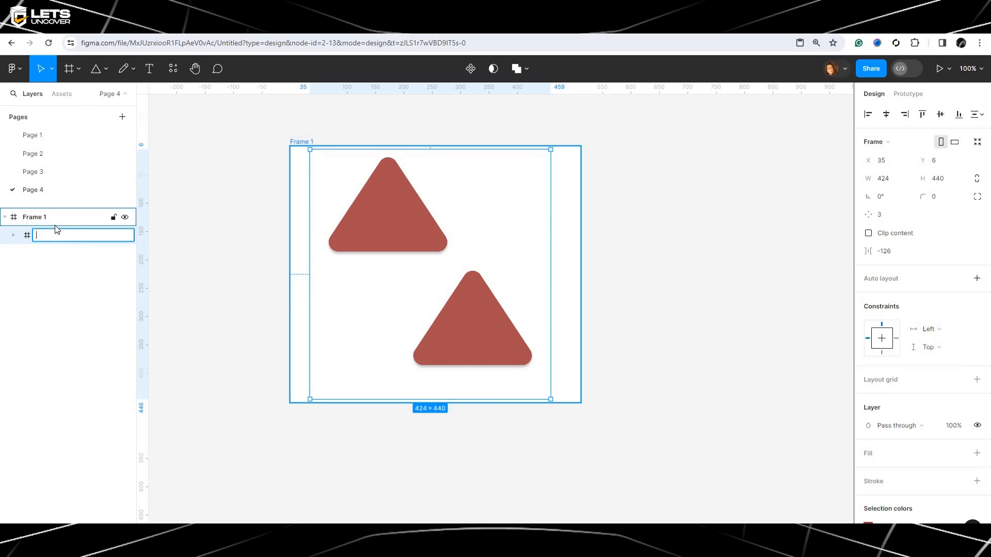
text(shapes)
key(Return)
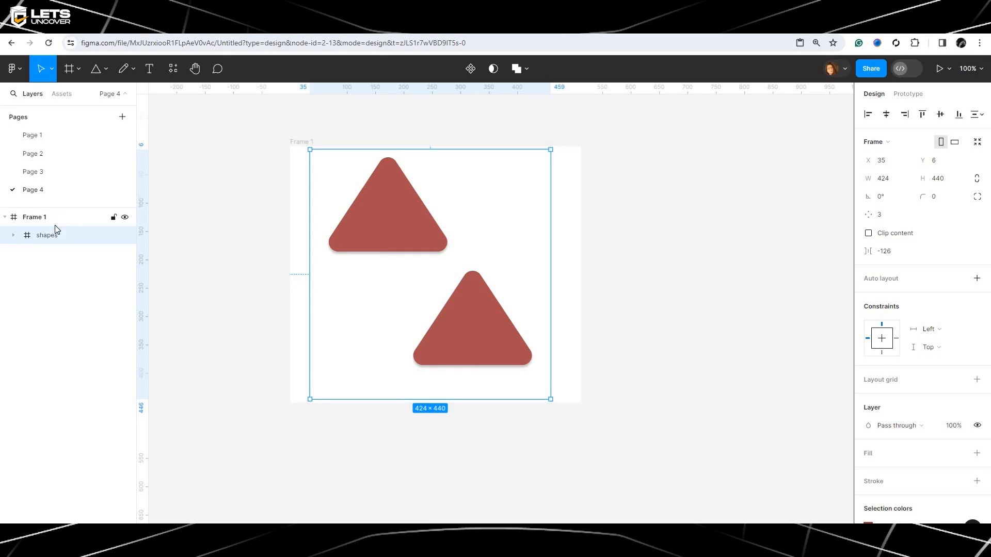
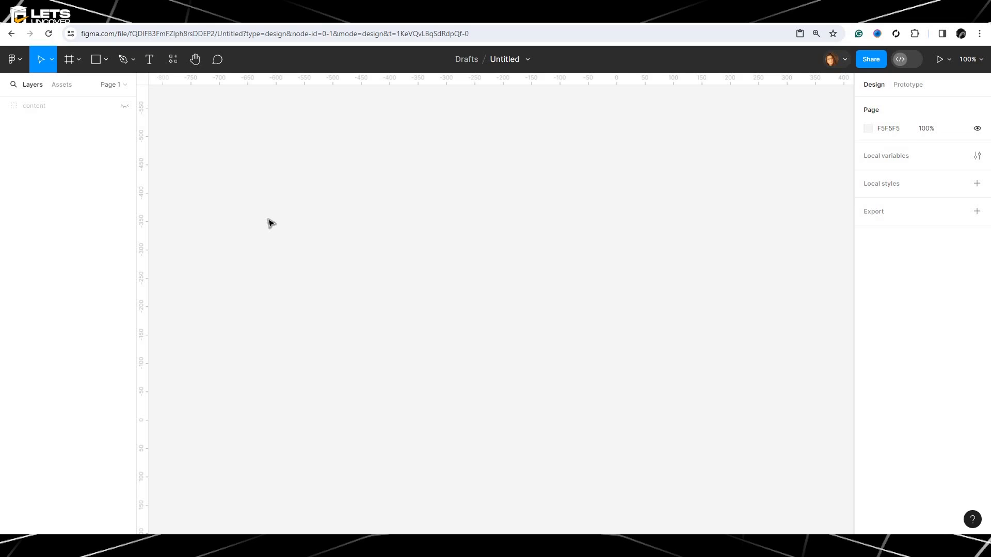
Create a frame on the empty canvas from the Desktop preset, 1440 × 1024.
click(70, 59)
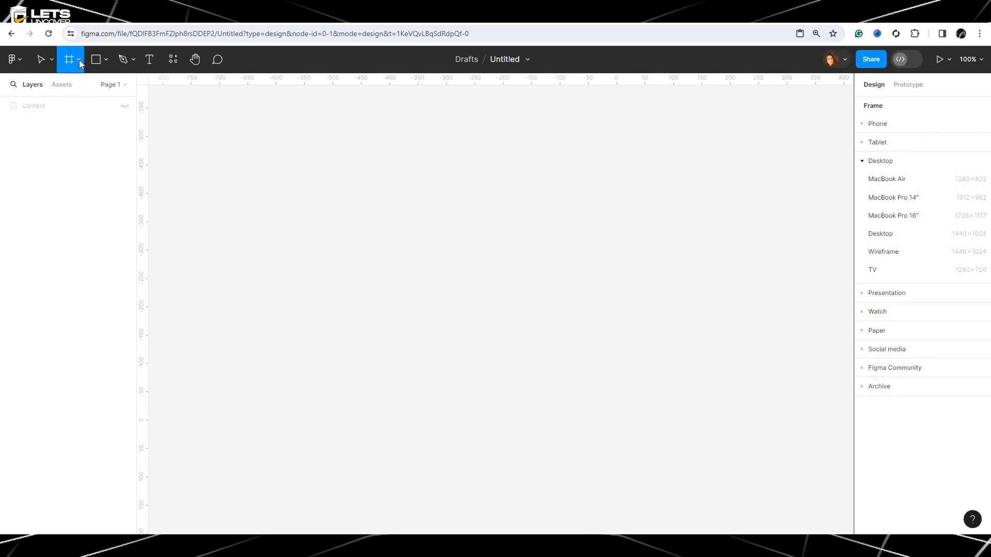
click(79, 60)
click(75, 87)
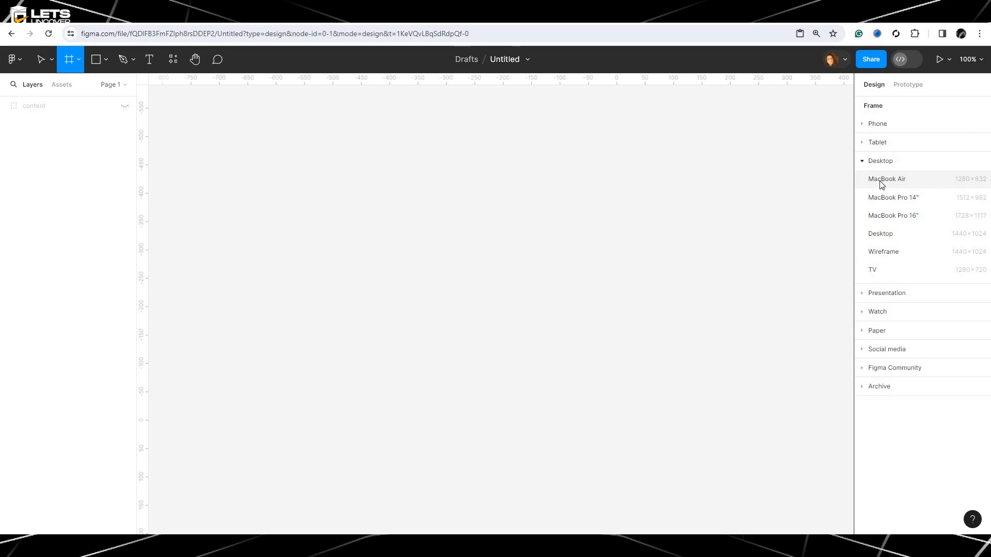
click(894, 240)
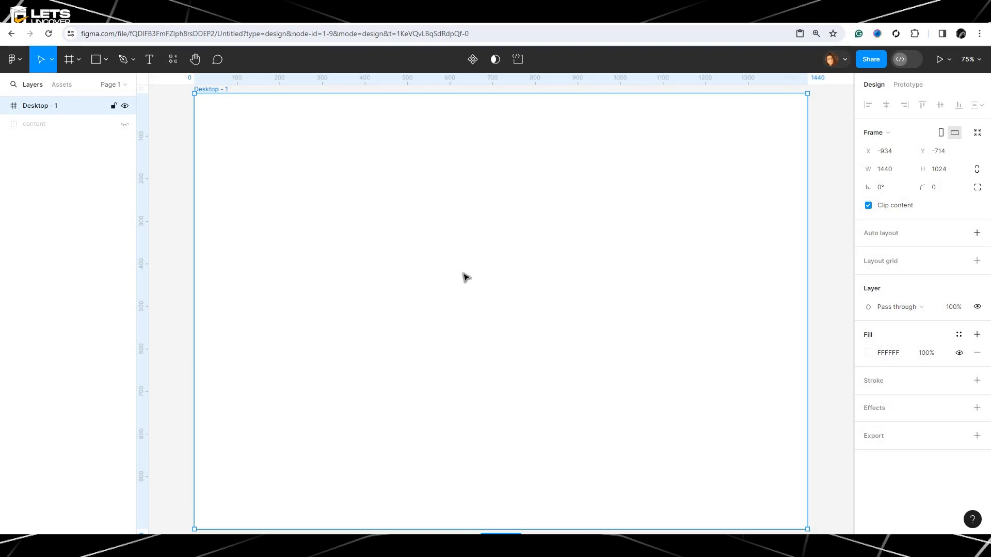
scroll(466, 278, down, 3)
scroll(466, 277, up, 3)
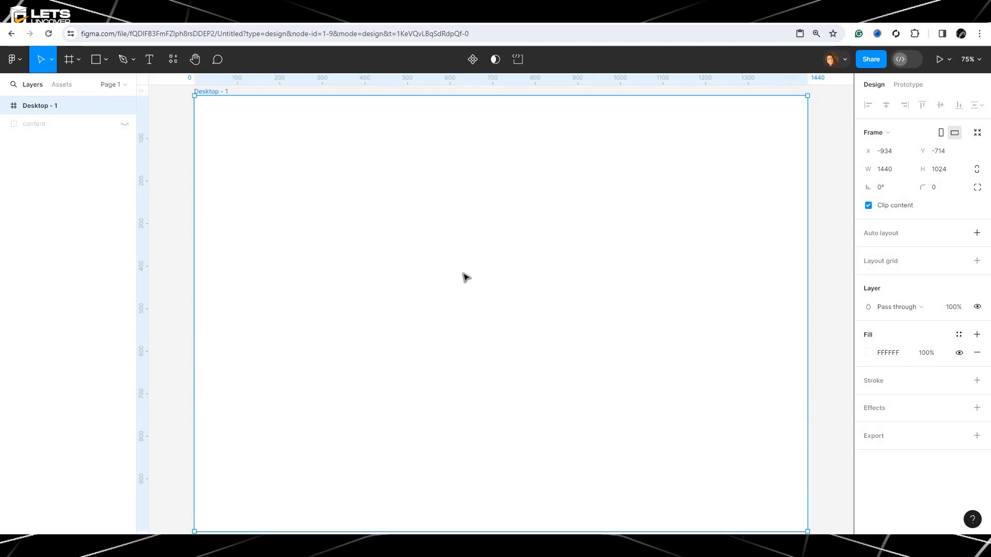
scroll(465, 276, down, 1)
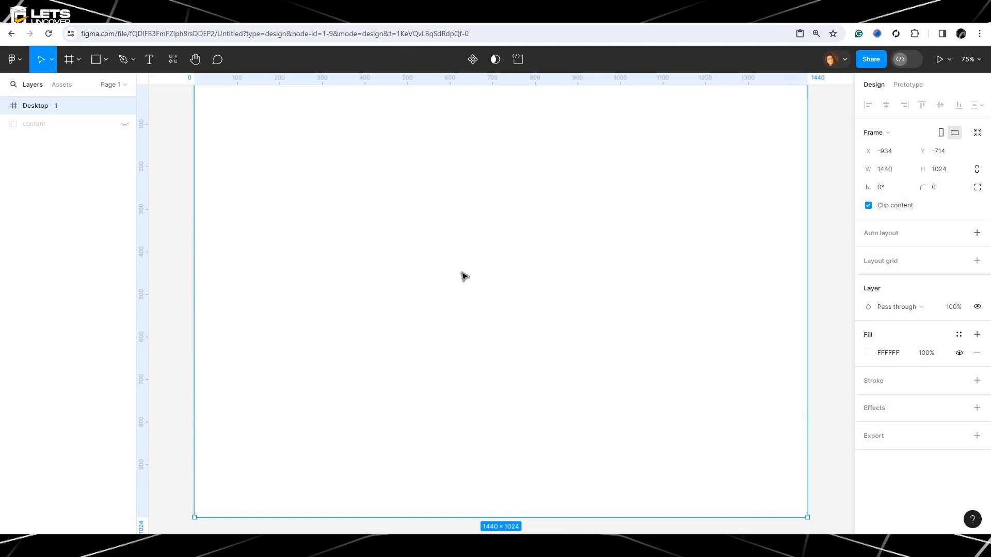
scroll(465, 277, up, 2)
scroll(474, 268, up, 1)
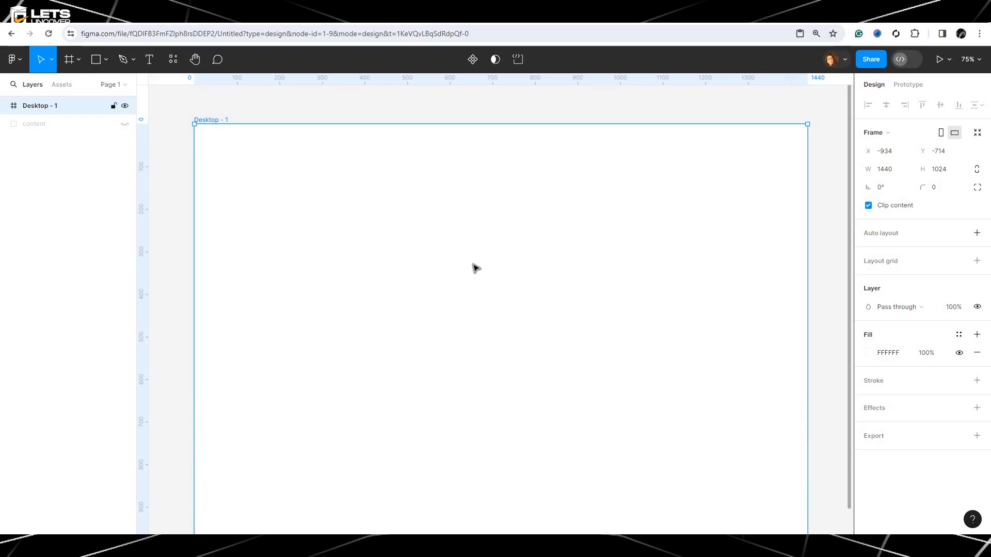
scroll(471, 269, down, 1)
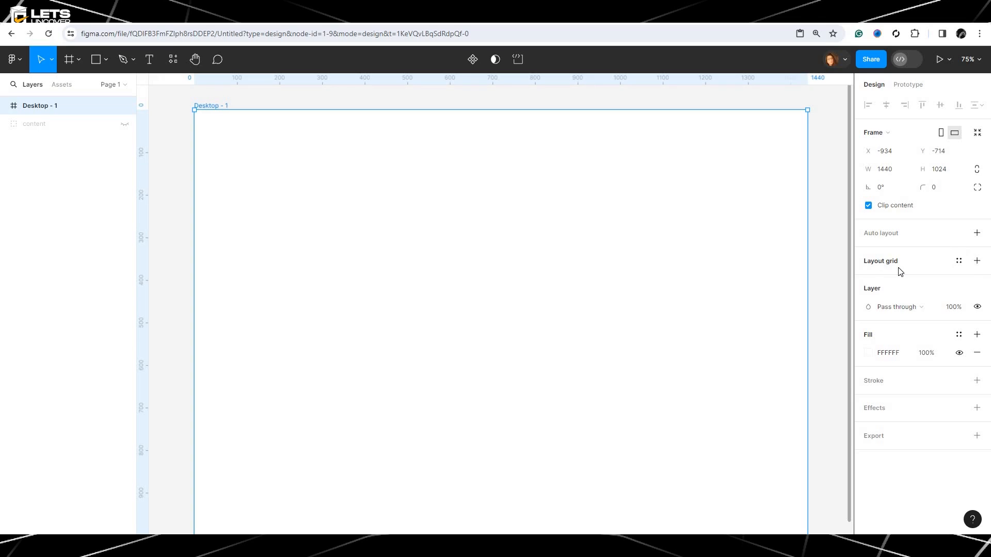
Add a layout grid to the desktop frame and change it to Columns with a count of 12.
click(977, 262)
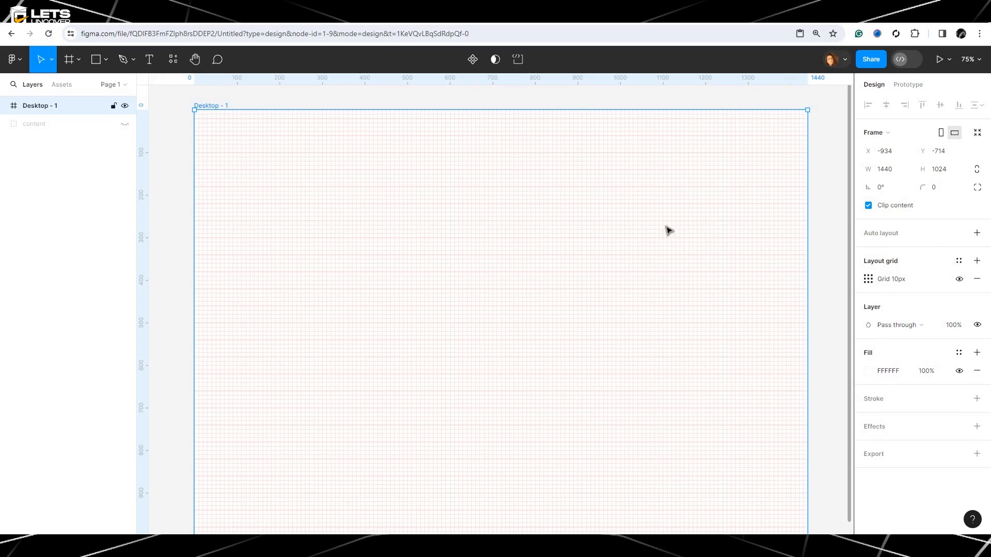
click(868, 280)
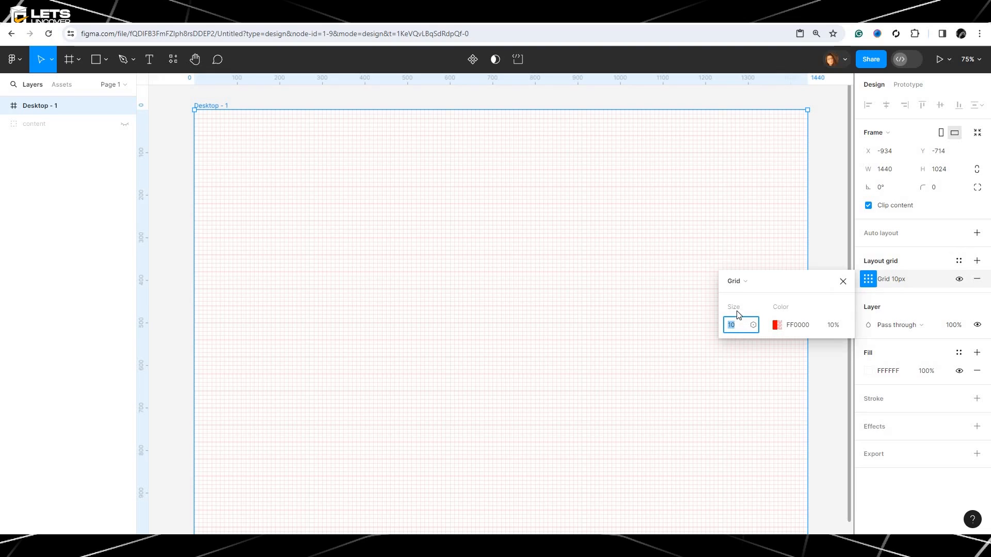
click(734, 284)
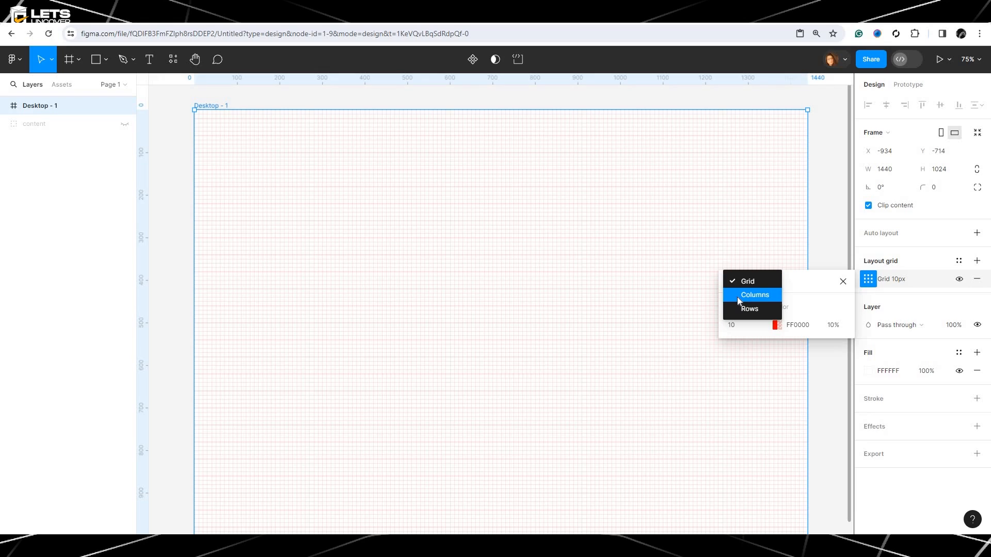
click(737, 296)
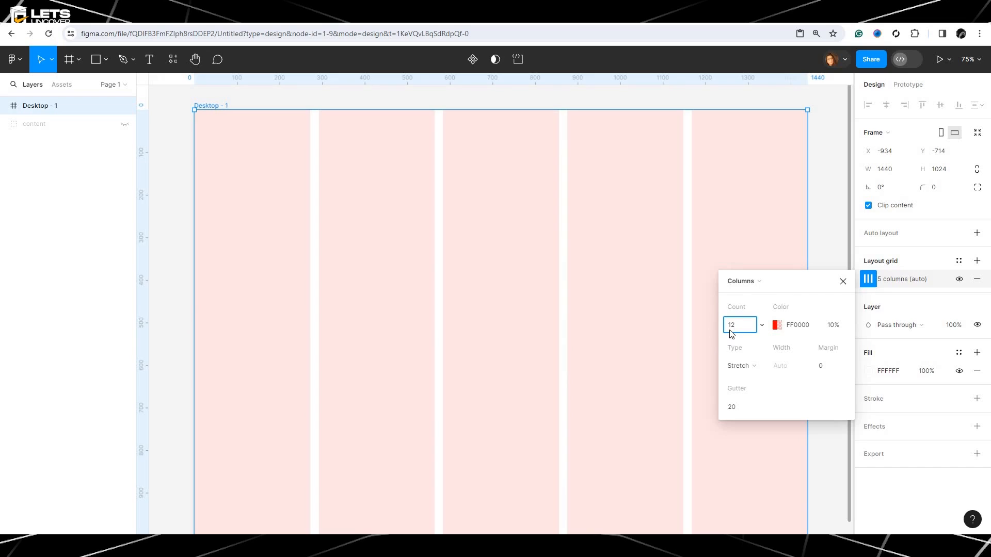
Set the column grid's type to Center and the column width to 85.
click(745, 368)
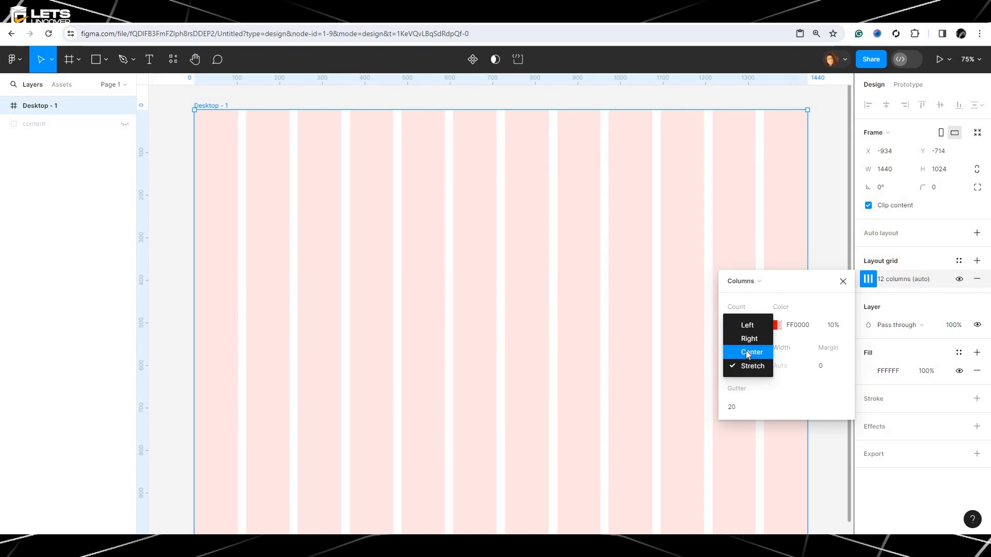
click(747, 353)
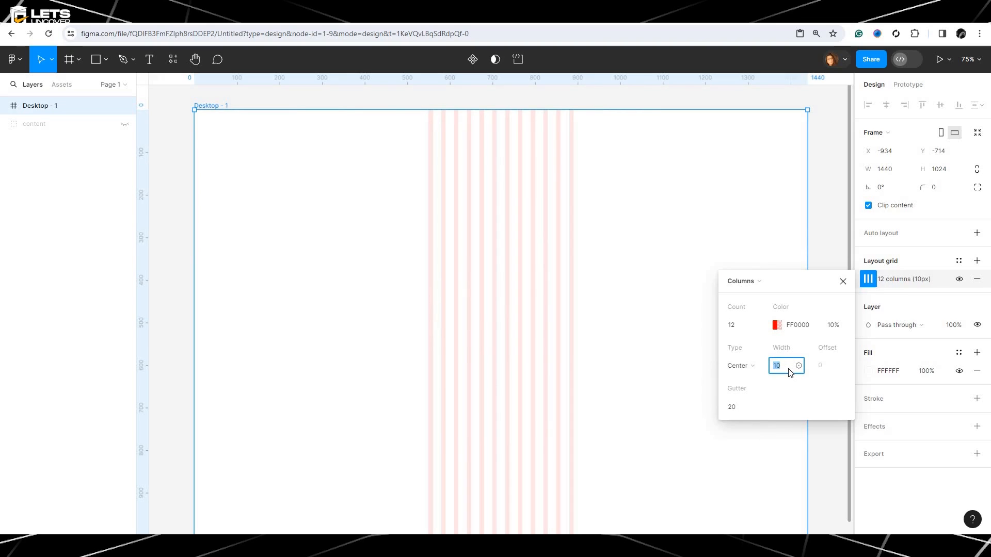
key(Return)
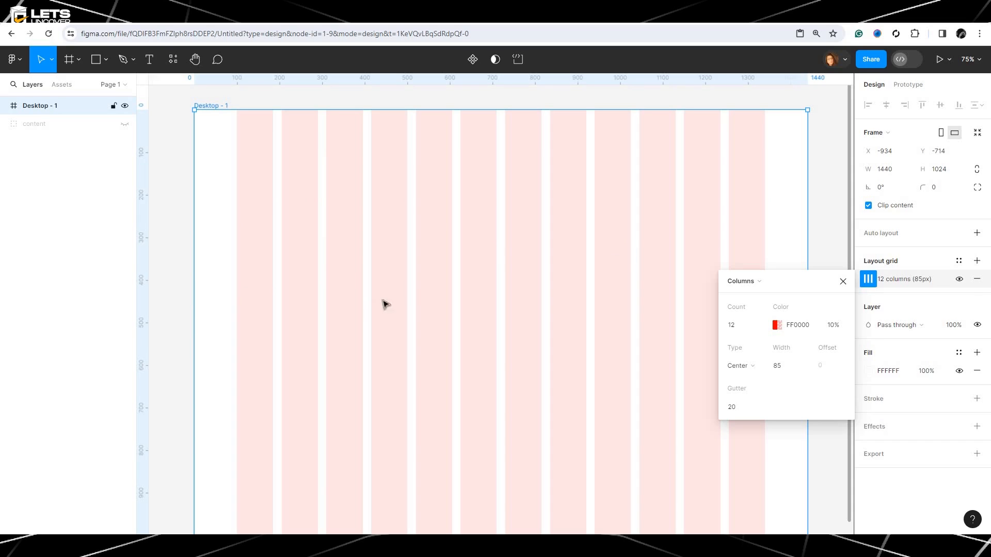
Change the column grid's color to the darker red B40C0C.
click(776, 325)
mouse_move(617, 271)
mouse_down()
mouse_move(646, 283)
mouse_move(648, 307)
mouse_move(639, 287)
mouse_move(676, 330)
mouse_move(710, 284)
mouse_up()
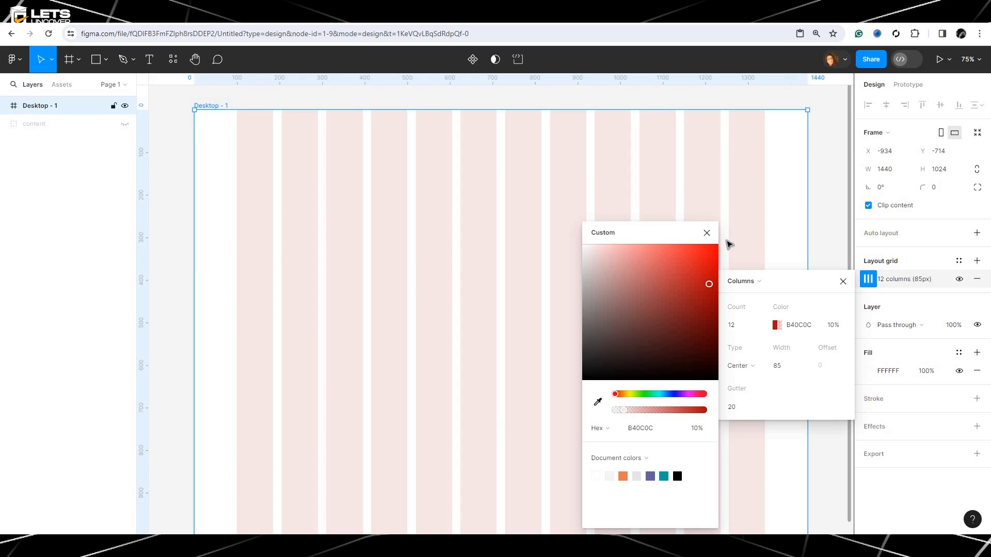
Place two vertical guides along the outer edges of the first and last grid columns.
click(707, 234)
click(842, 282)
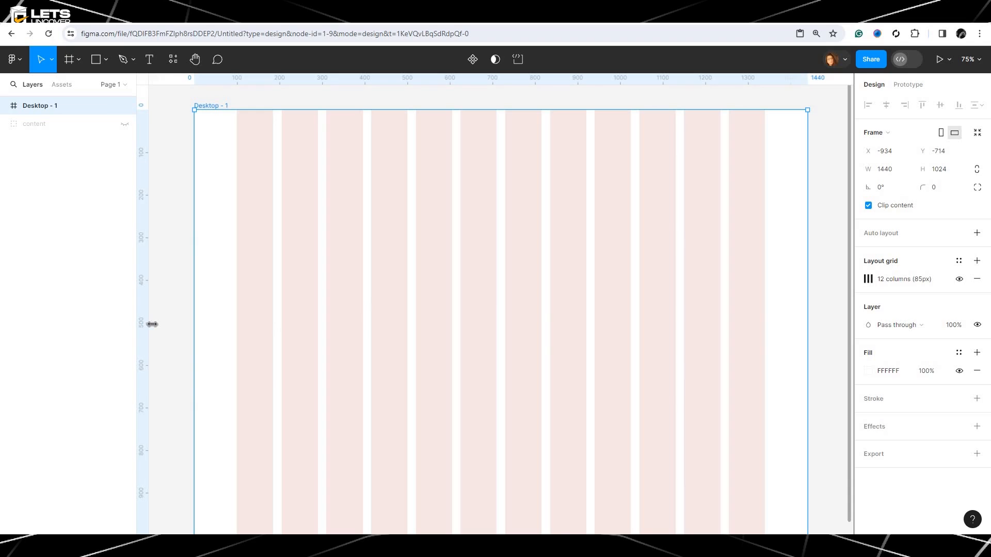
drag(146, 323, 235, 323)
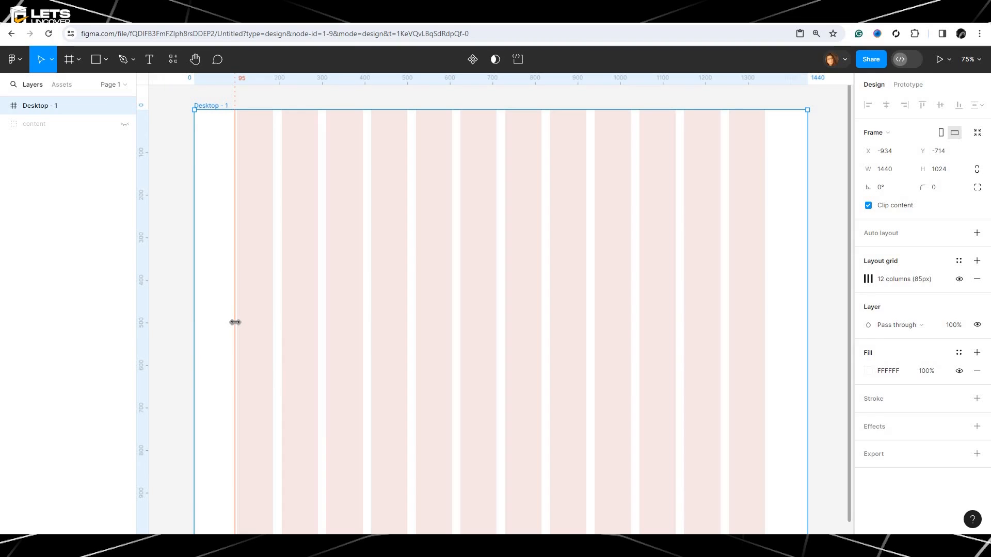
drag(234, 322, 236, 321)
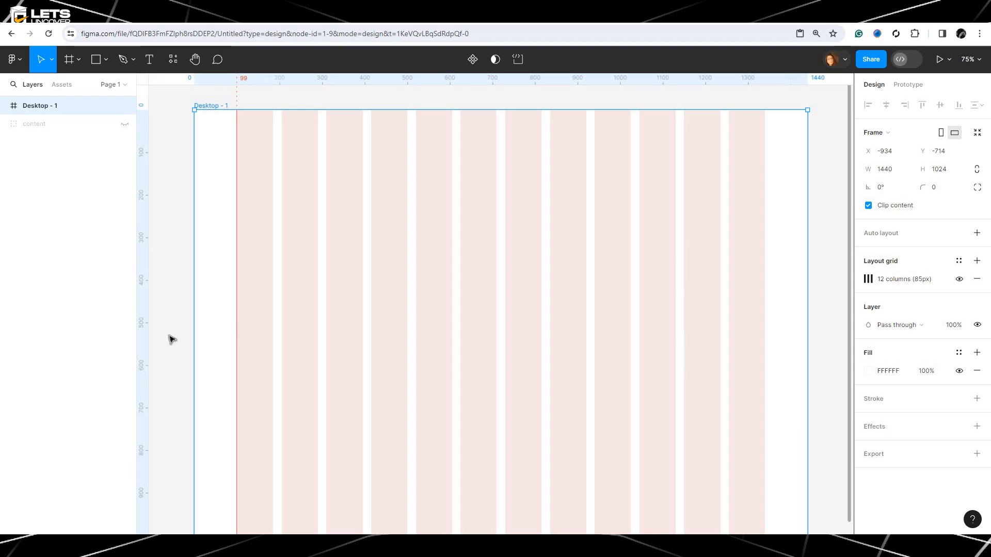
drag(145, 325, 766, 335)
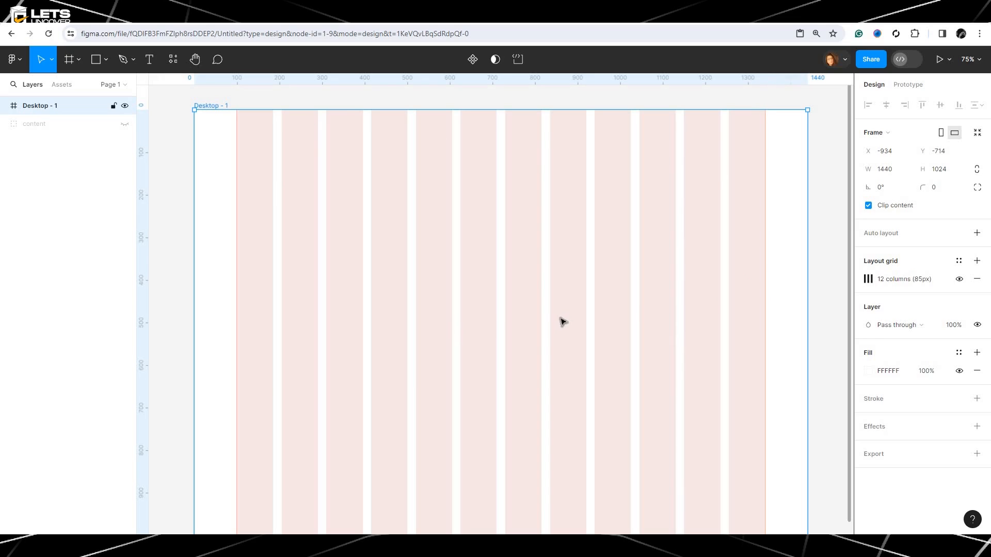
Hide the column grid to view the frame with only its guides, and show the grid again.
click(959, 279)
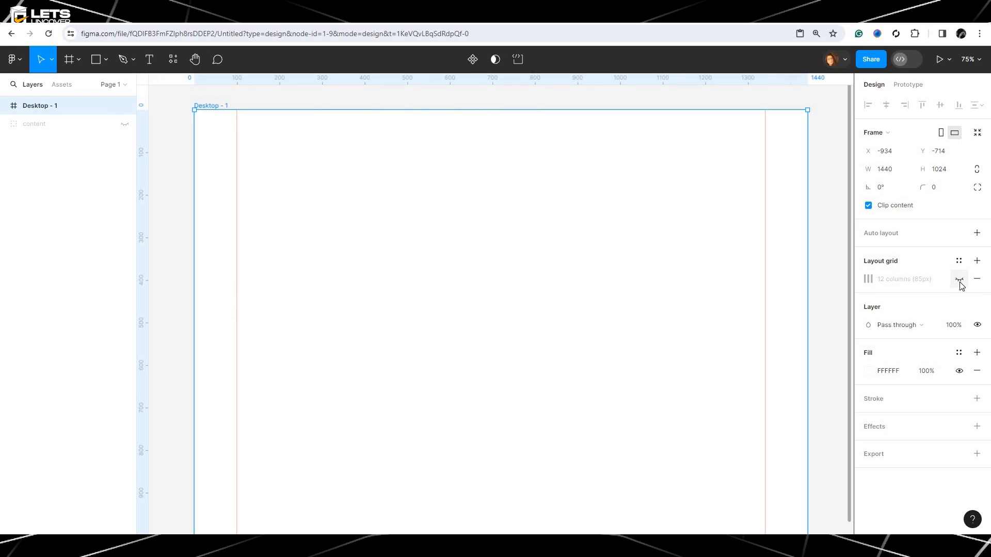
scroll(760, 324, down, 1)
scroll(760, 324, up, 1)
scroll(760, 324, down, 1)
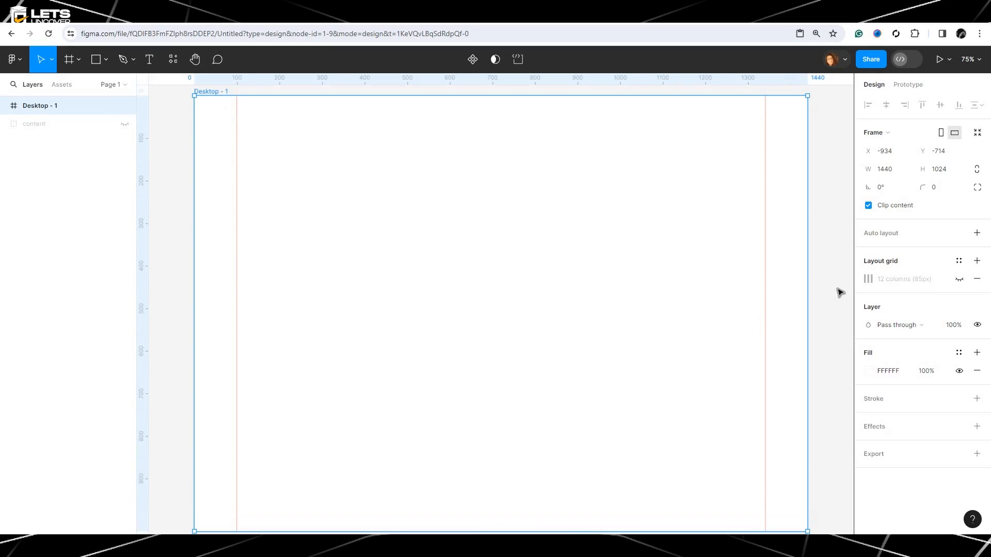
click(960, 280)
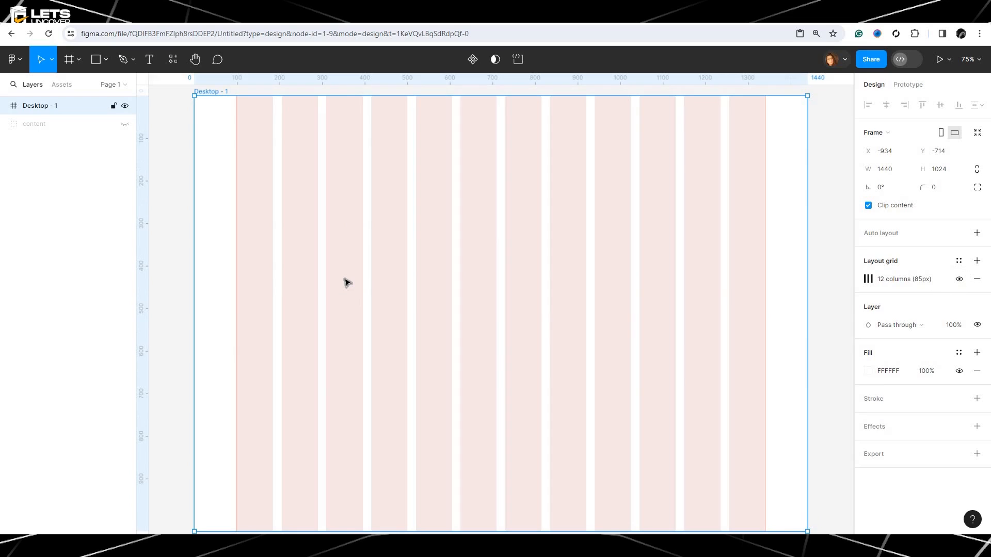
Unhide the content group and move it onto the empty canvas above the desktop frame.
scroll(346, 282, up, 1)
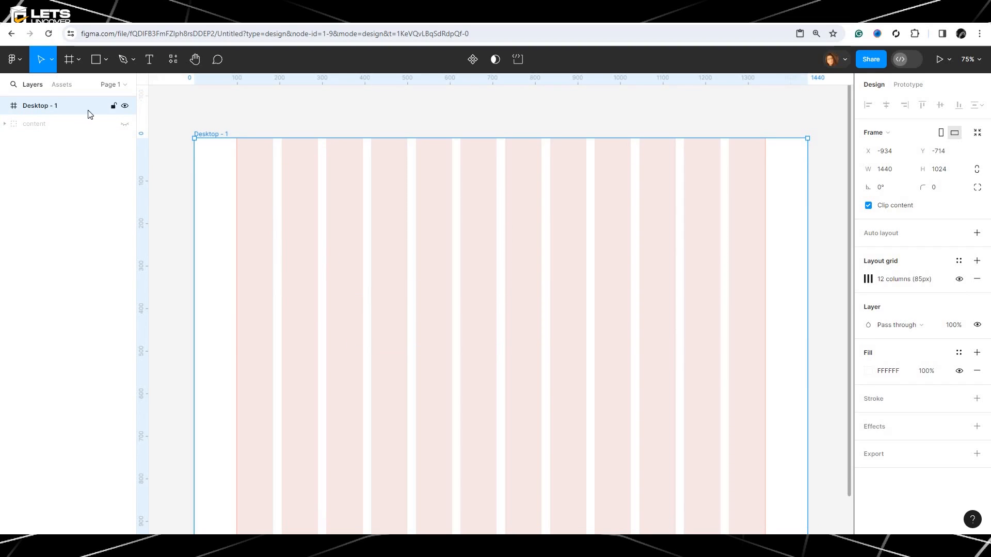
click(126, 124)
click(78, 126)
drag(383, 297, 380, 101)
scroll(399, 178, up, 1)
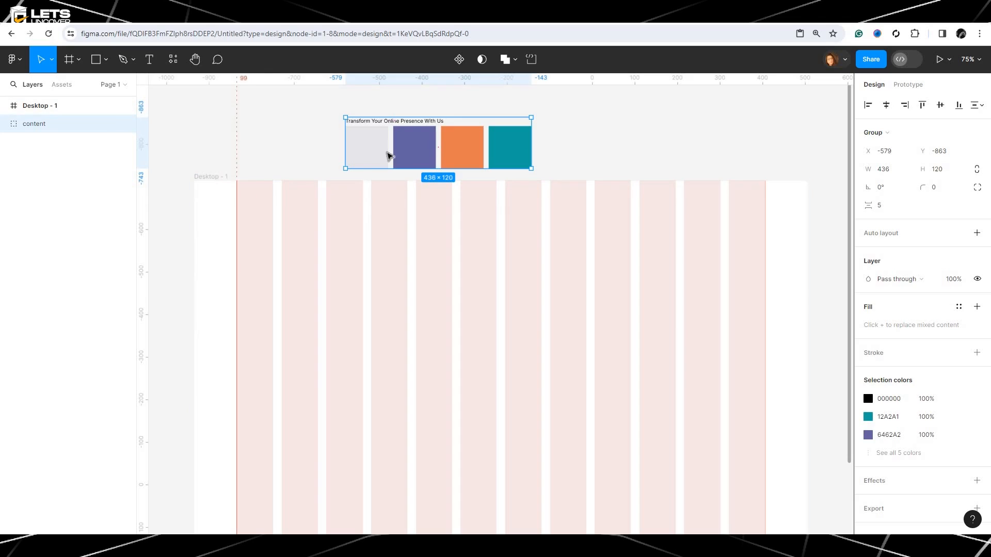
Sample the light gray swatch for the Desktop - 1 frame's fill and lighten it to F5F5F7.
click(227, 184)
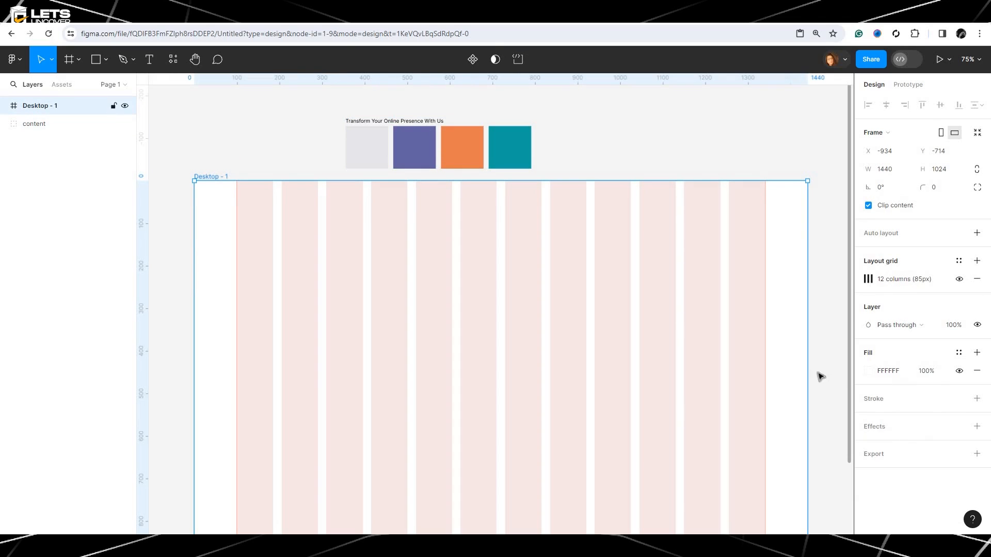
click(869, 372)
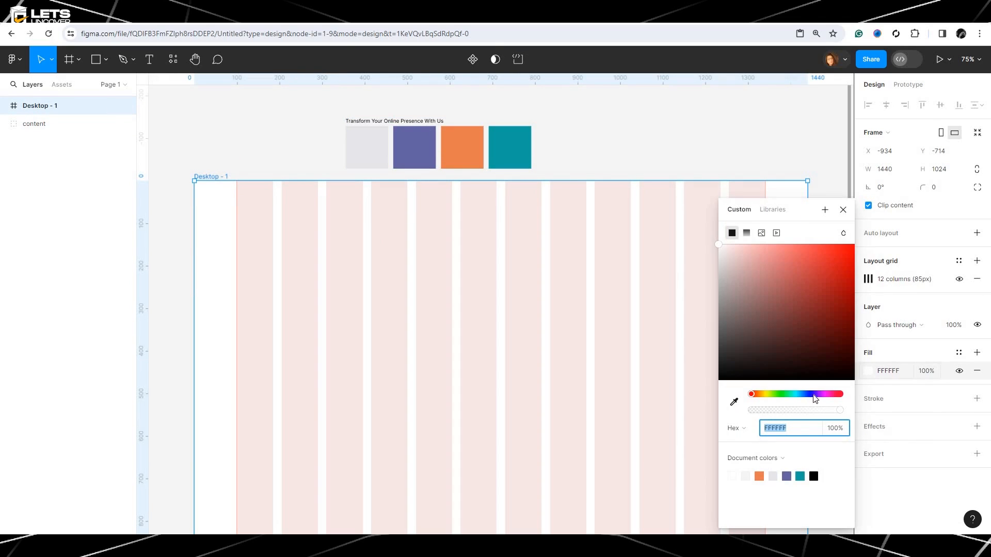
click(734, 403)
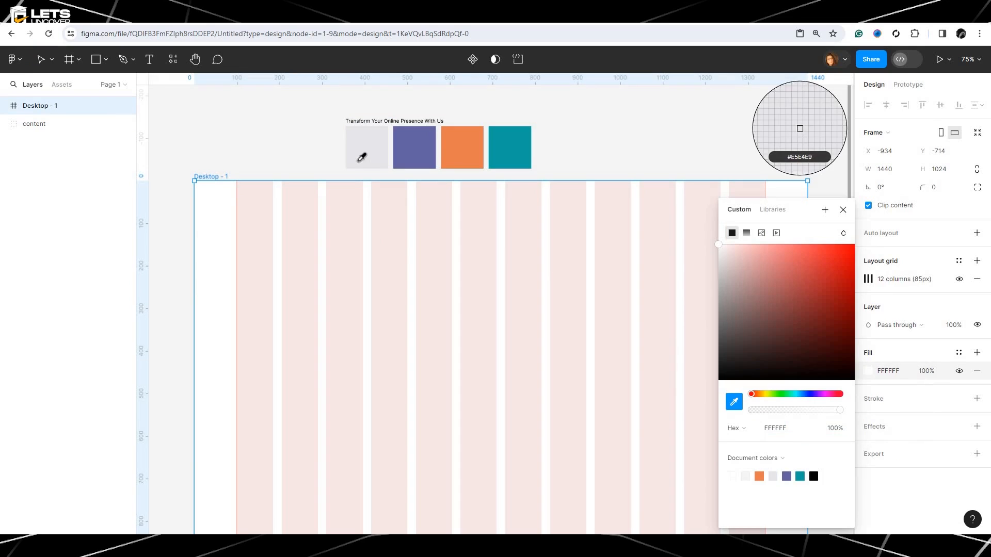
click(362, 157)
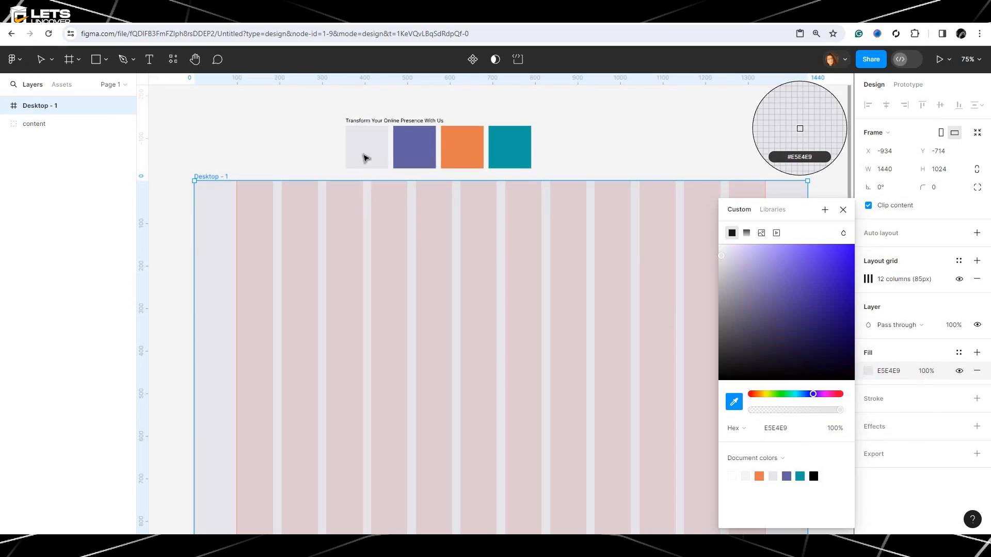
click(722, 253)
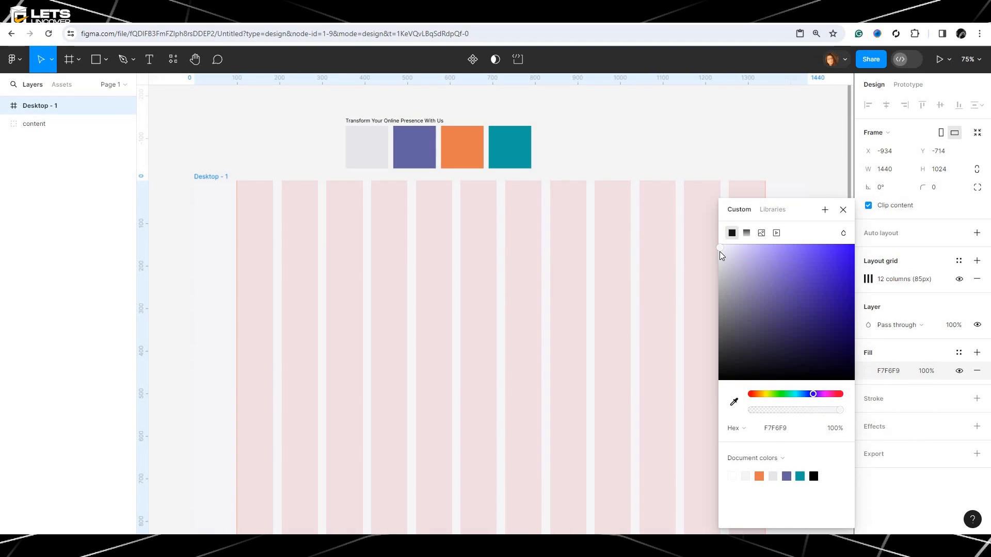
click(720, 252)
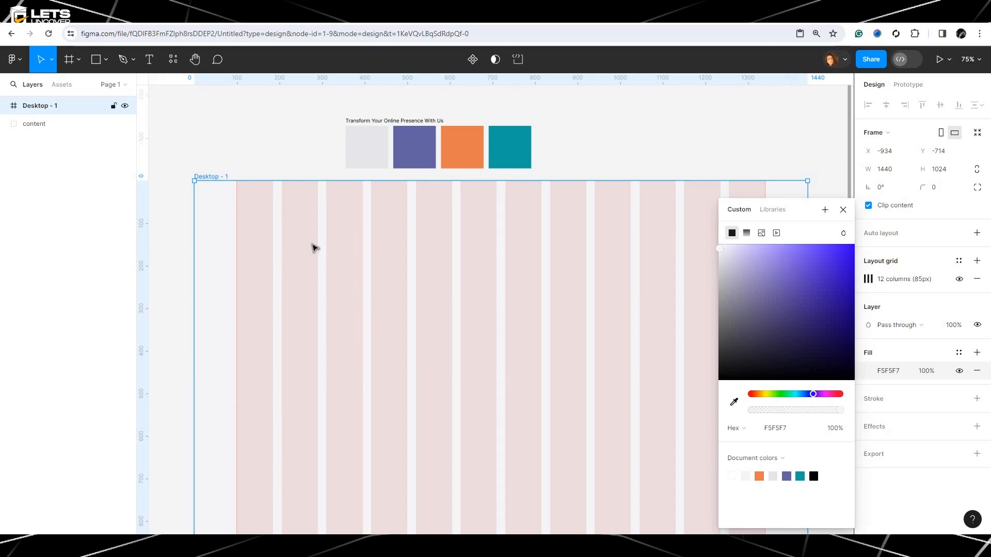
scroll(318, 253, down, 1)
click(843, 212)
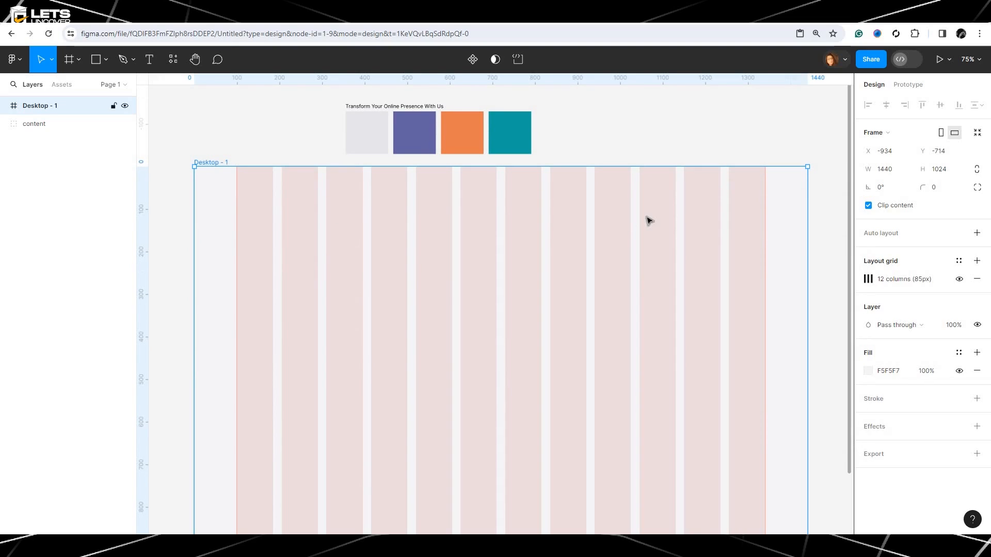
Duplicate the Desktop - 1 frame beside the original and set the copy's height to 100.
scroll(649, 222, up, 1)
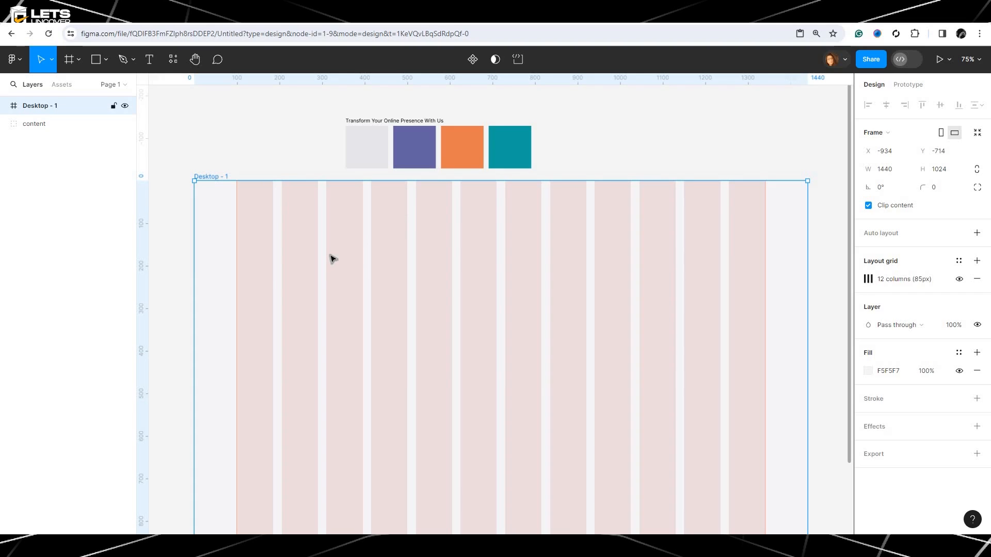
drag(333, 259, 744, 215)
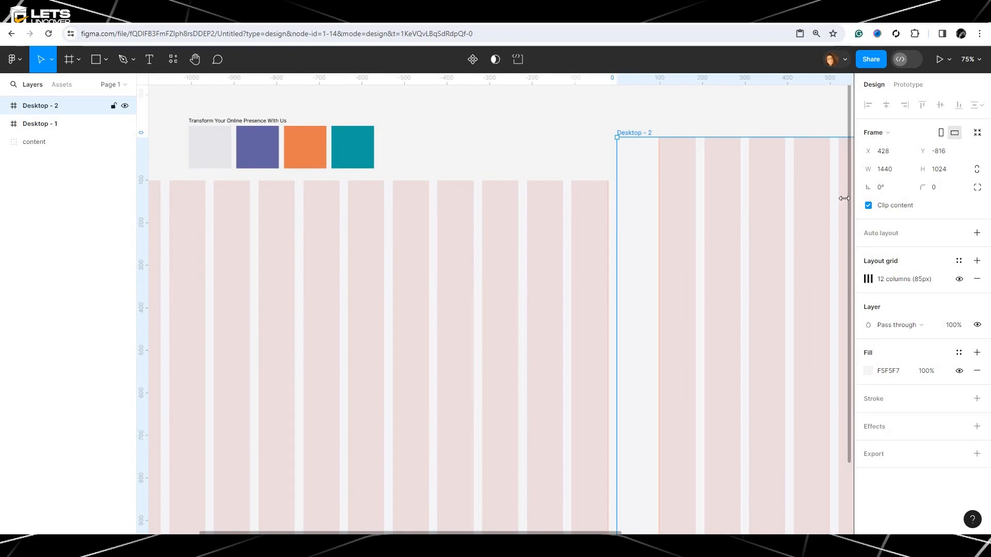
click(941, 176)
text(1)
key(Return)
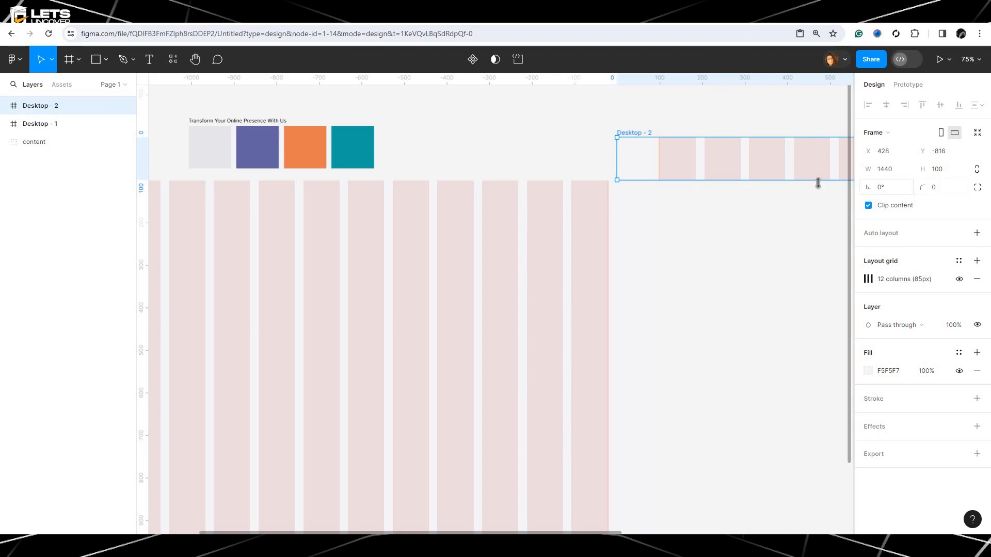
Nest the 1440 × 100 frame at the upper edge of Desktop - 1 and center it horizontally.
drag(634, 163, 533, 200)
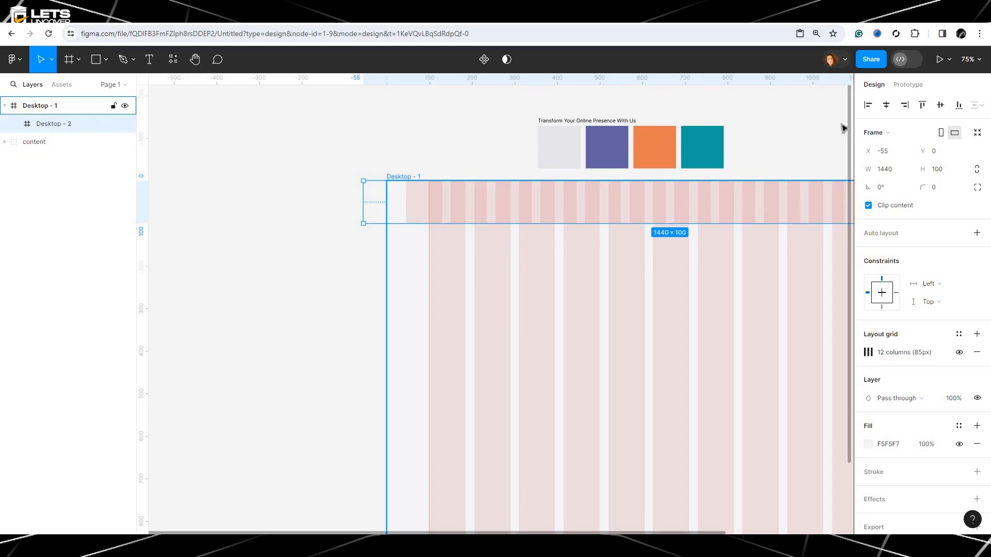
click(886, 106)
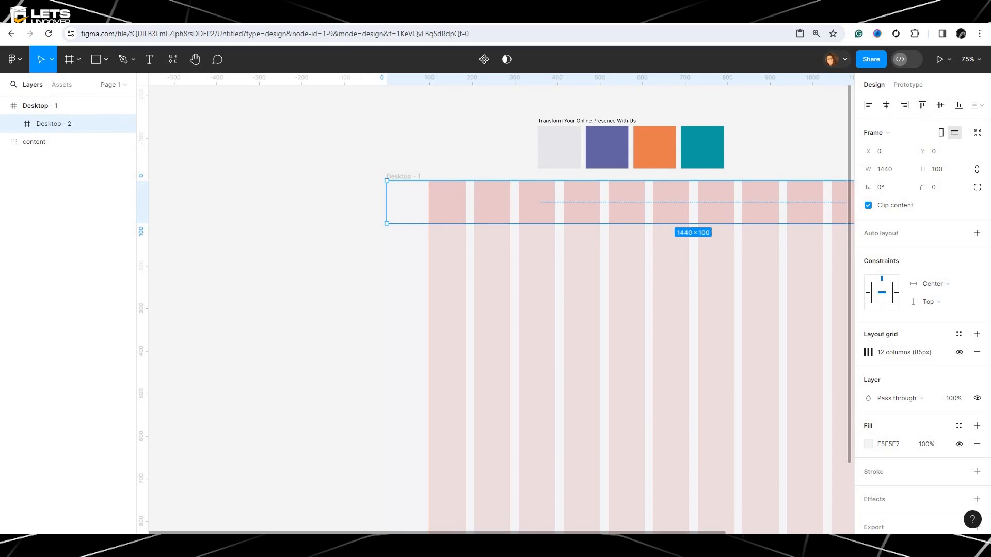
scroll(468, 534, right, 5)
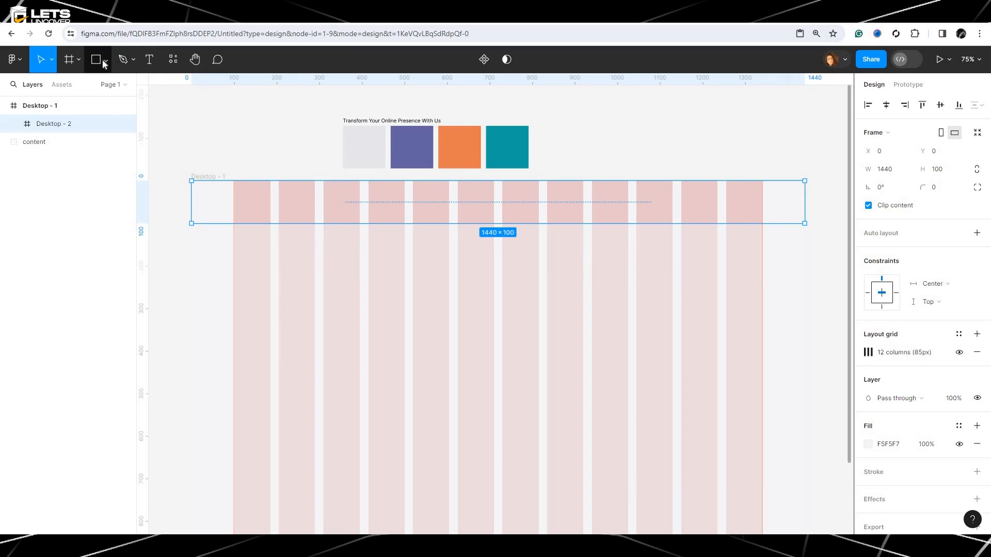
Add the text "Agency." below the header frame in Desktop - 1 and set its font size to 15.
click(149, 60)
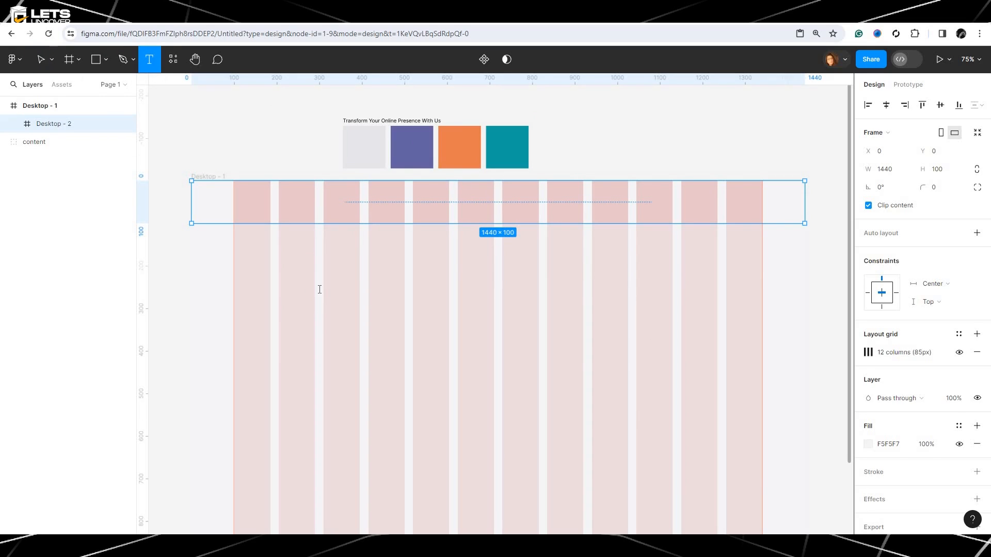
click(320, 290)
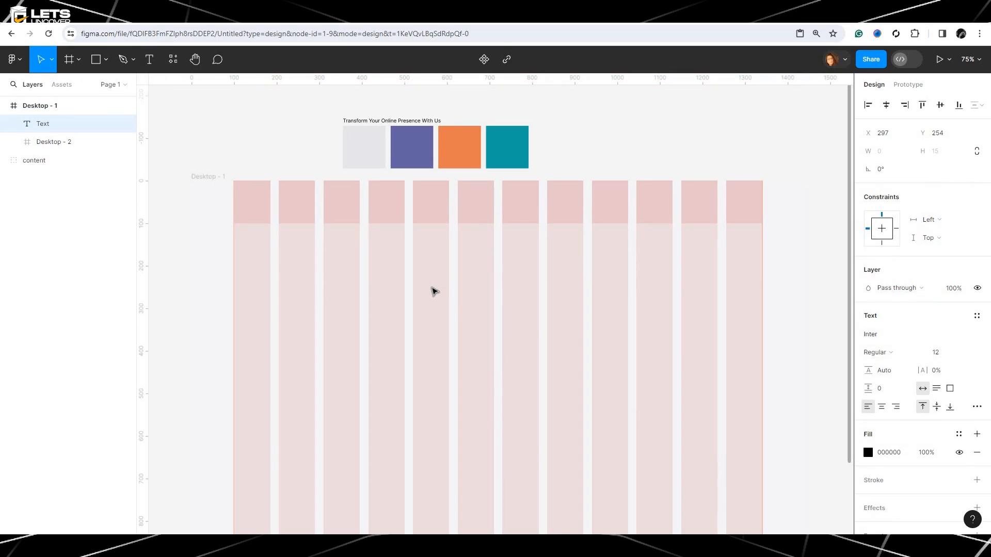
text(Age)
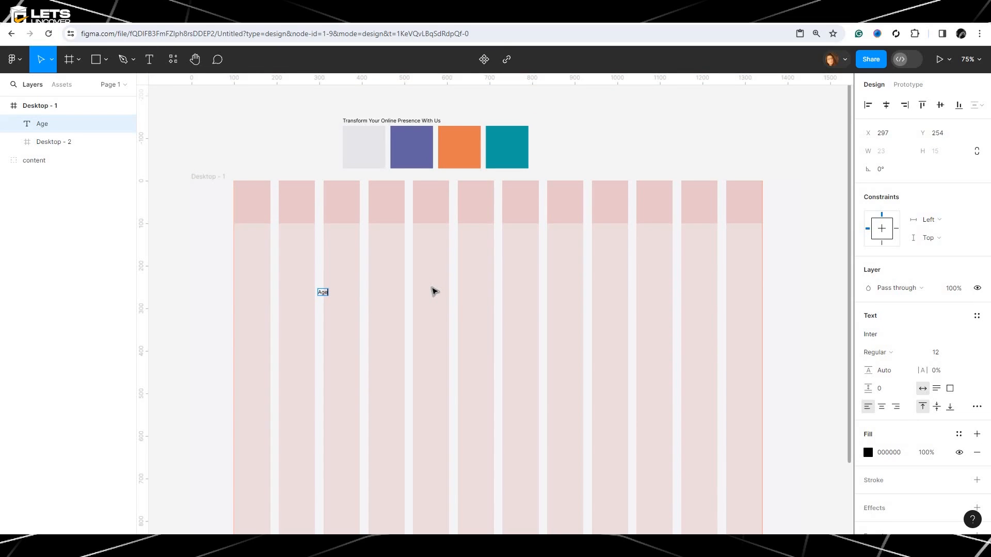
text(ncy.)
triple_click(338, 293)
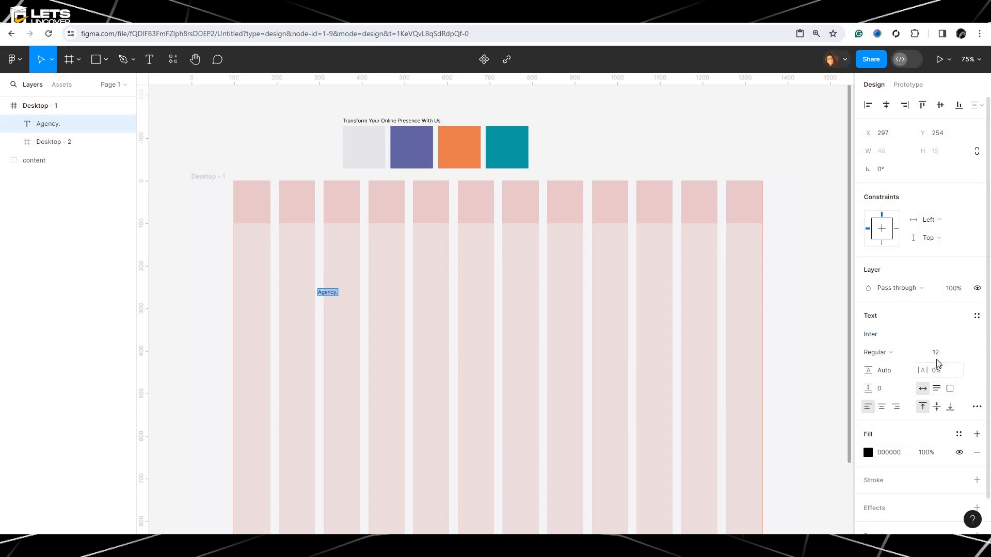
click(966, 355)
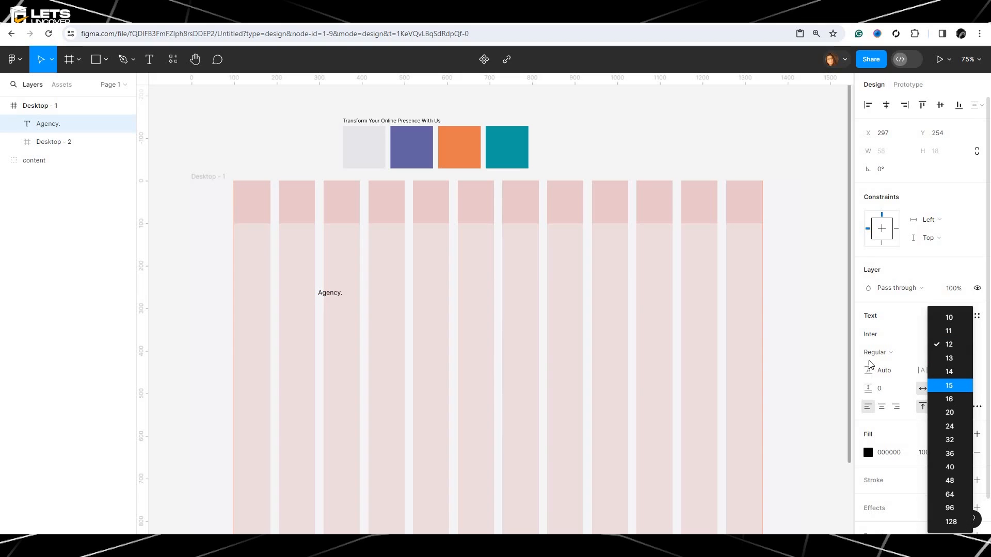
click(963, 387)
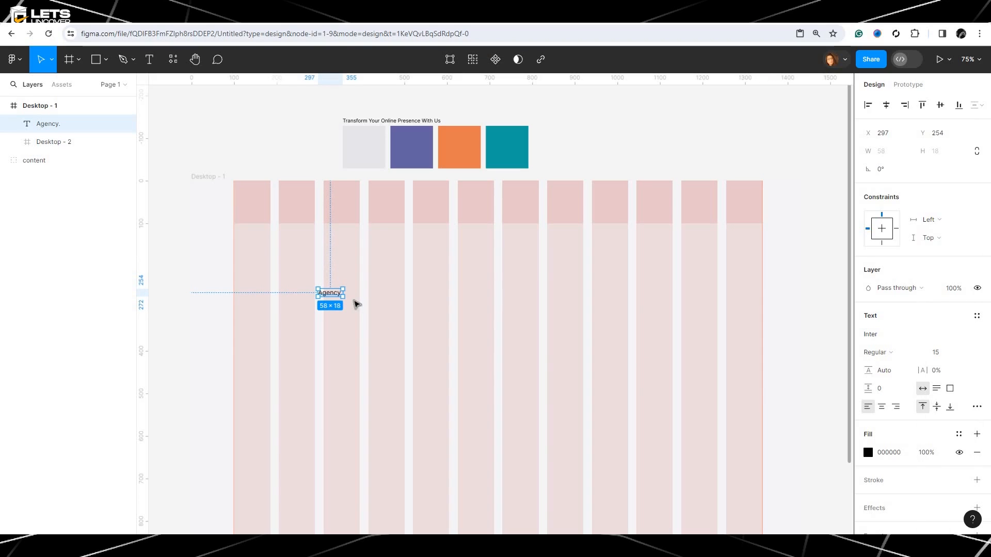
Scale the "Agency." text to about 134 × 42 and move it into the header frame at X 100, Y 29.
key(k)
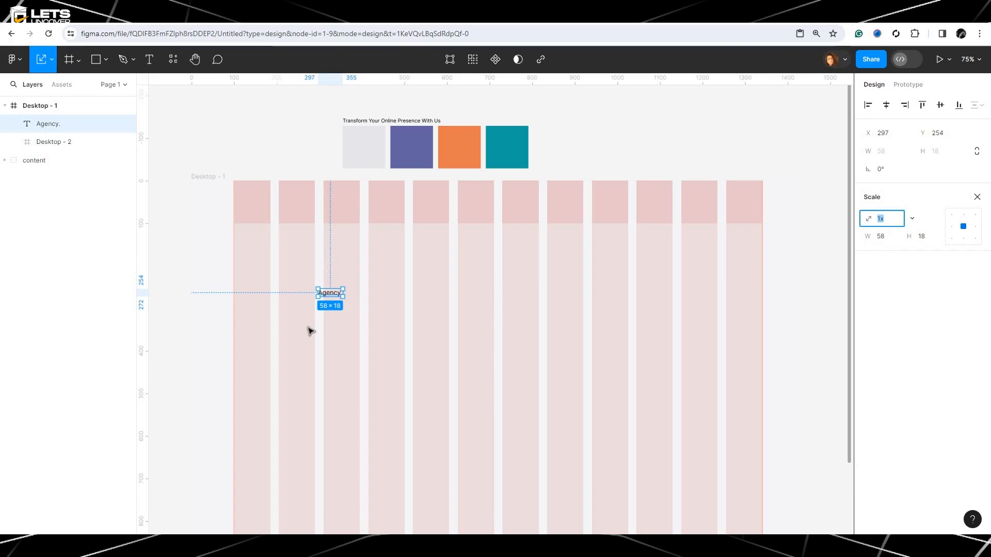
drag(347, 283, 271, 208)
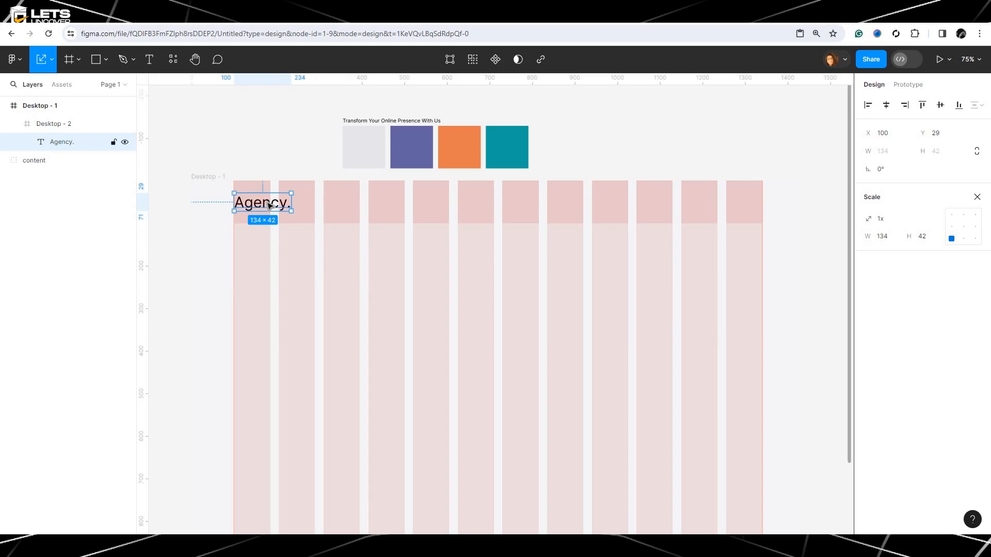
Recolor the "Agency." text with the purple document color 6462A2 after trying the orange one, and deselect it.
double_click(268, 202)
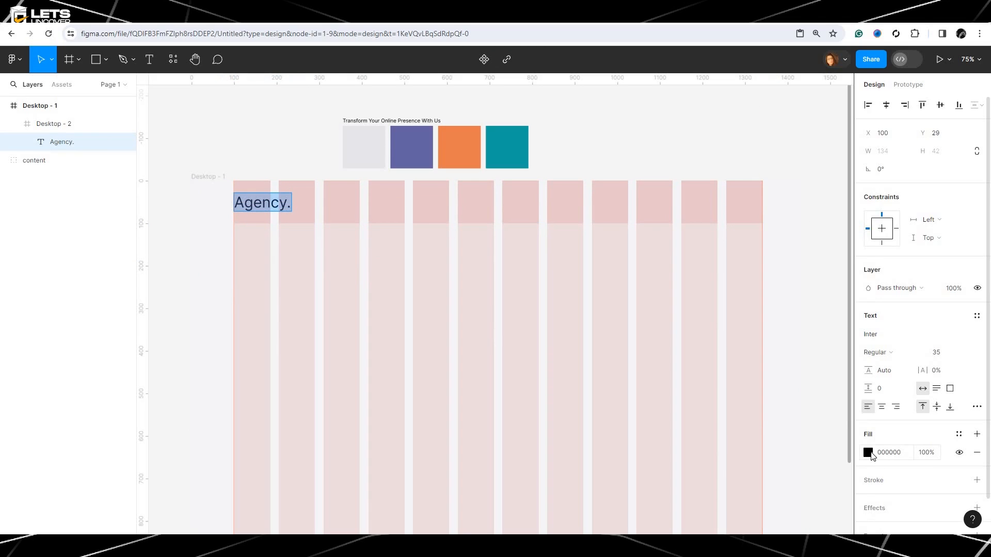
click(868, 452)
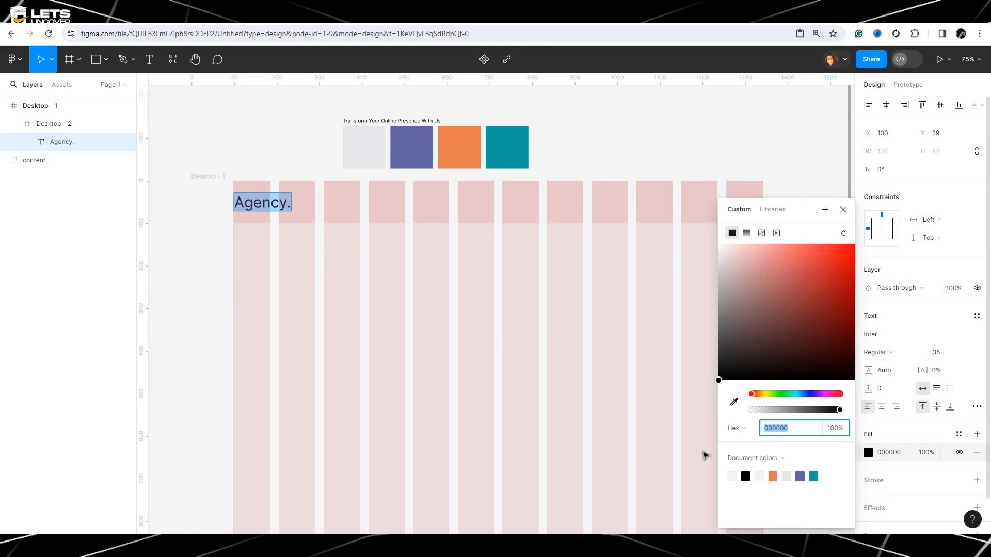
click(775, 477)
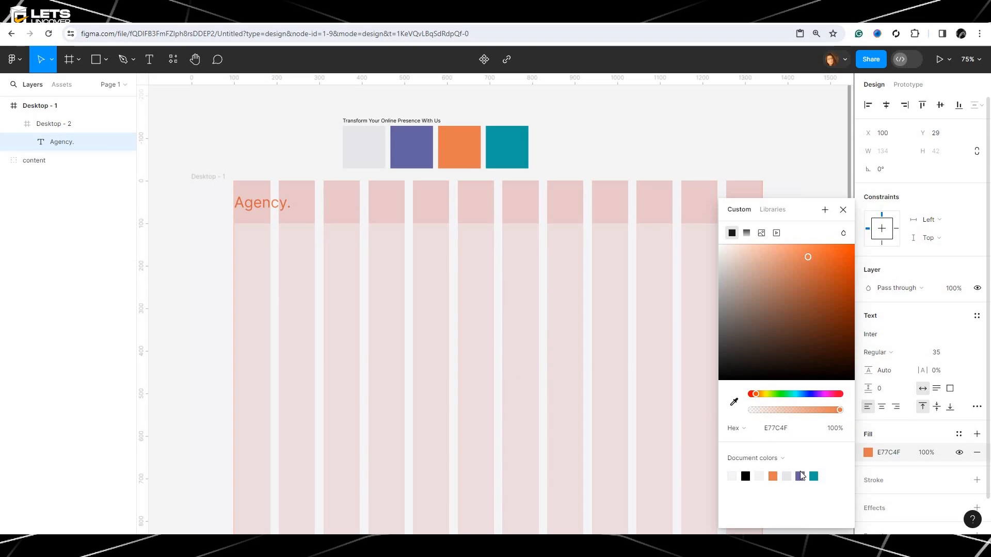
click(801, 473)
key(Escape)
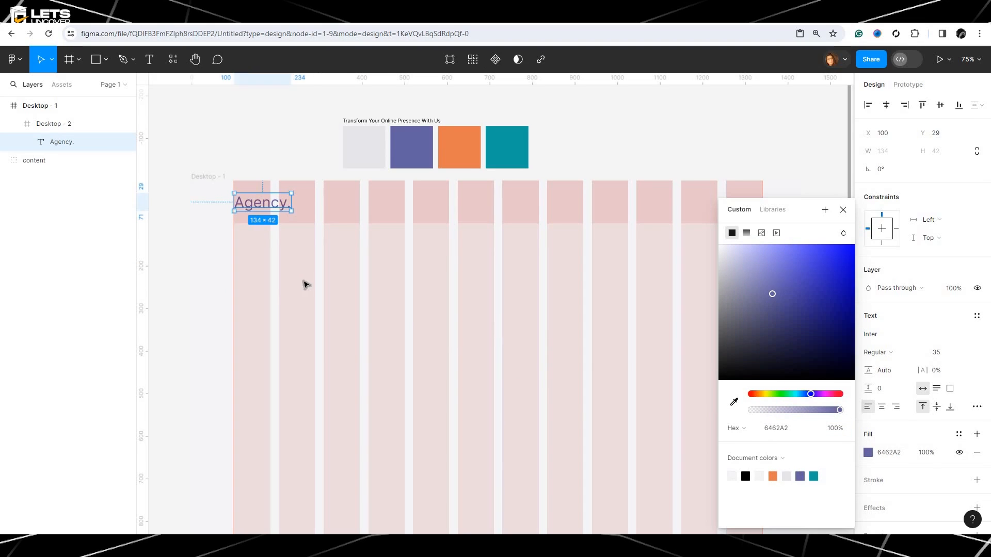
click(304, 282)
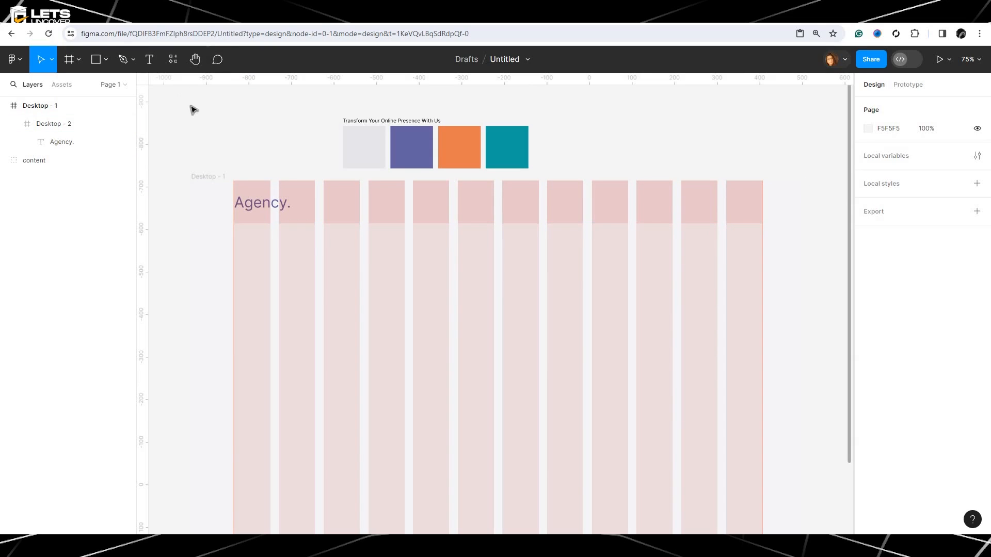
Add the text "Home" in the header frame, in a text box about 616 wide at X 567, Y 42.
click(150, 60)
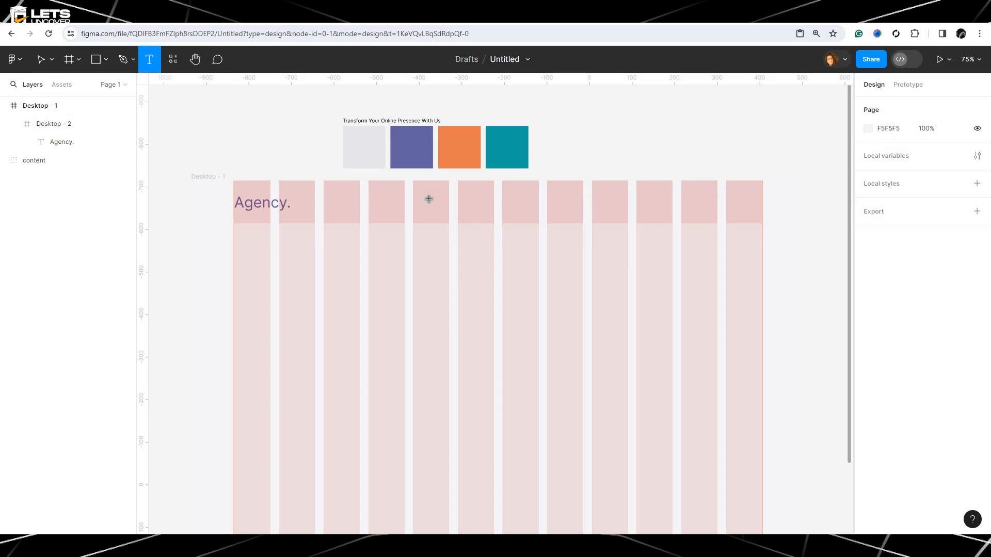
drag(432, 199, 697, 210)
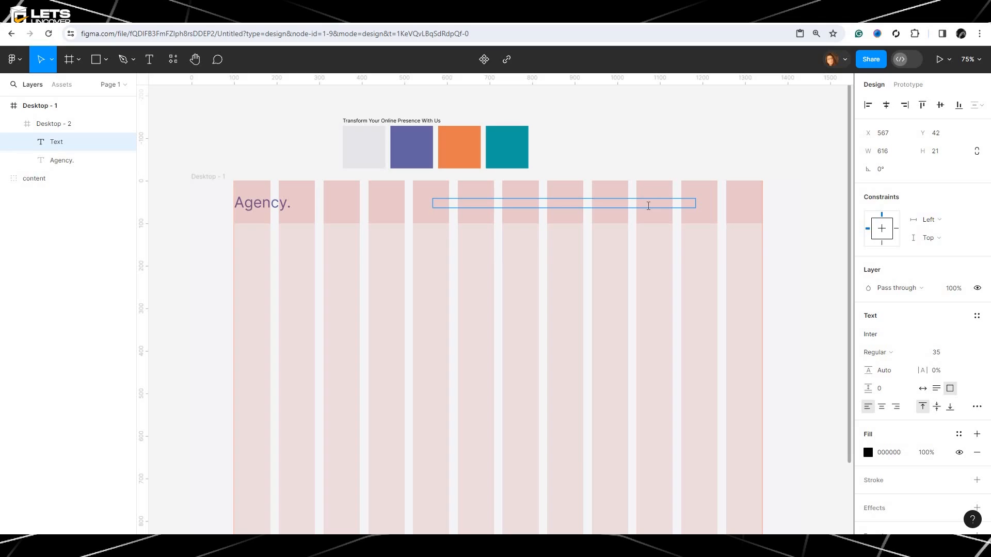
text(Home)
key(Escape)
drag(541, 209, 542, 219)
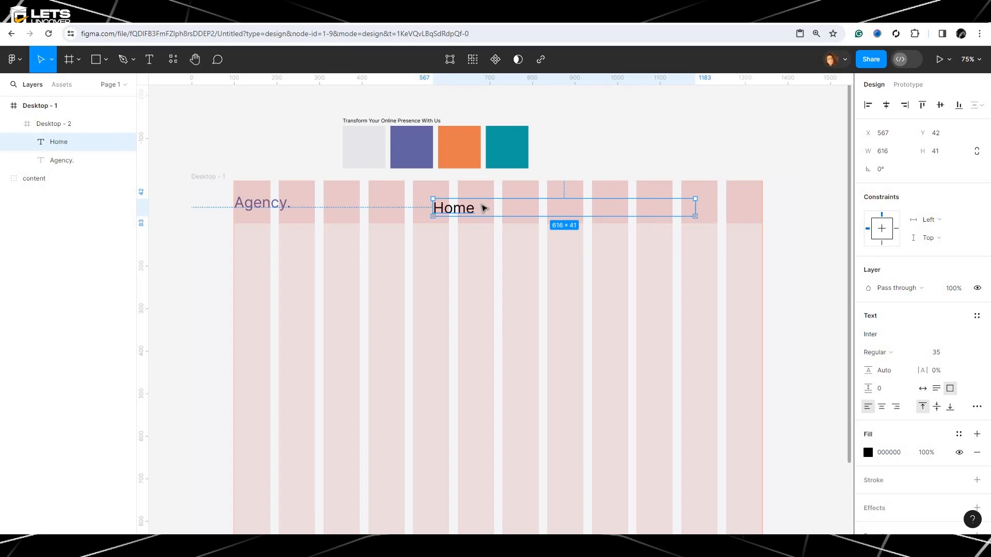
Set the "Home" text's font size to 32 after trying 16.
double_click(467, 208)
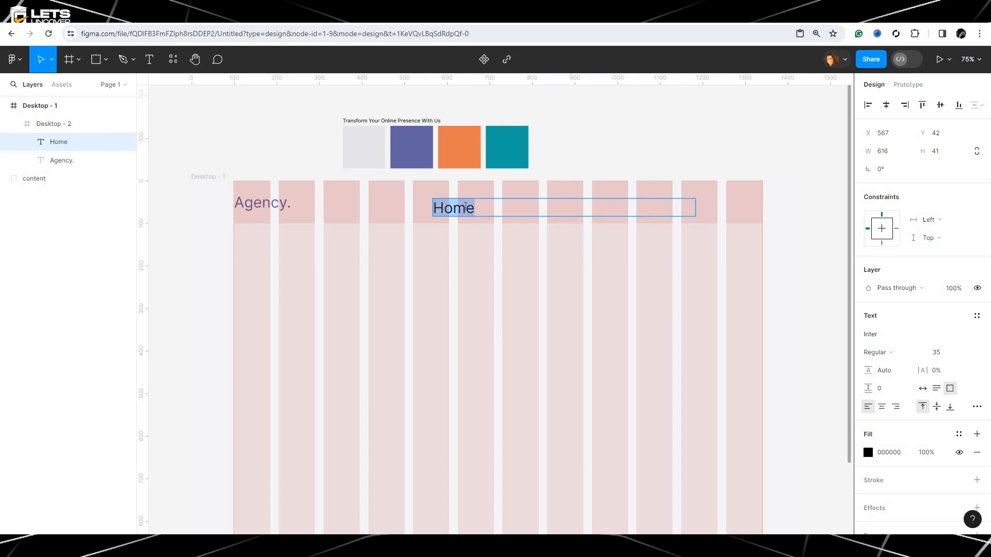
click(970, 355)
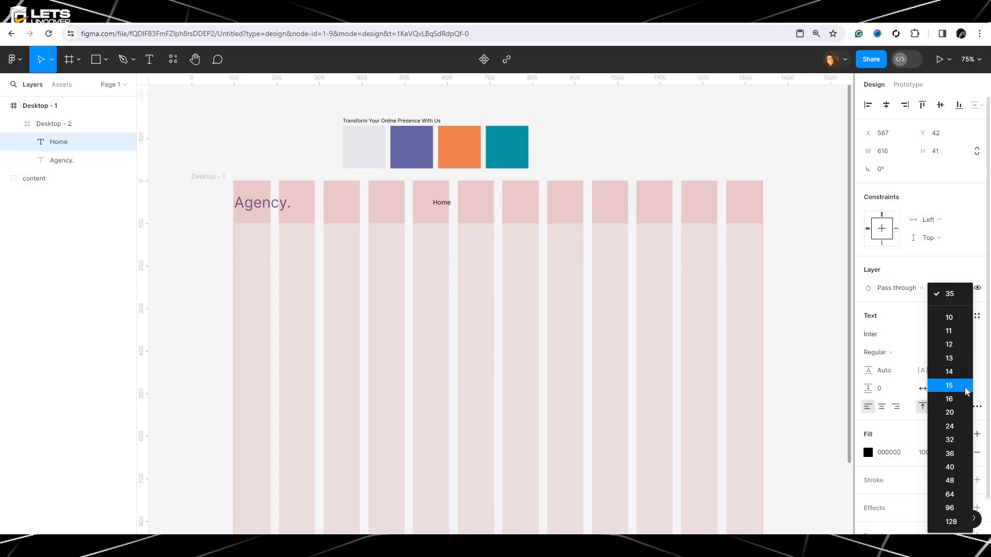
click(965, 405)
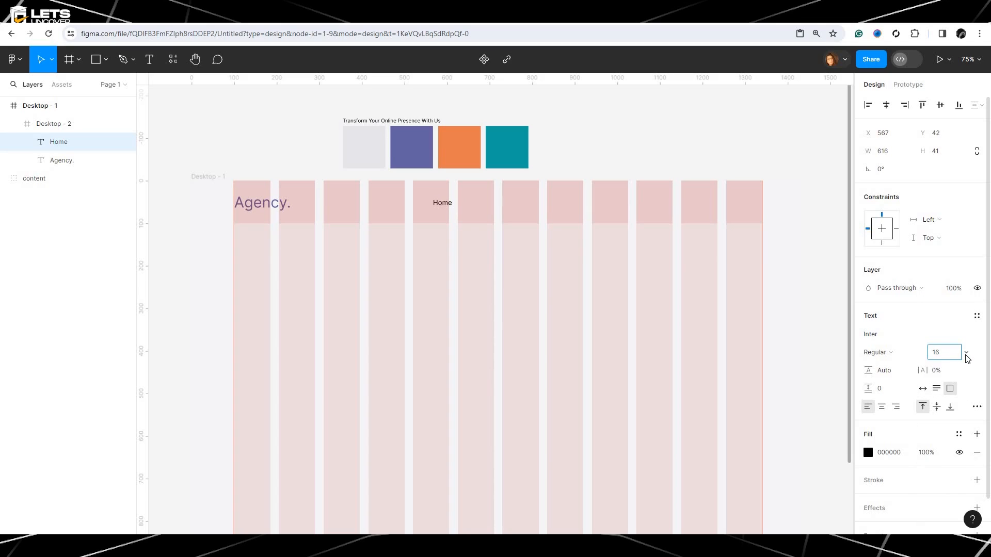
click(966, 354)
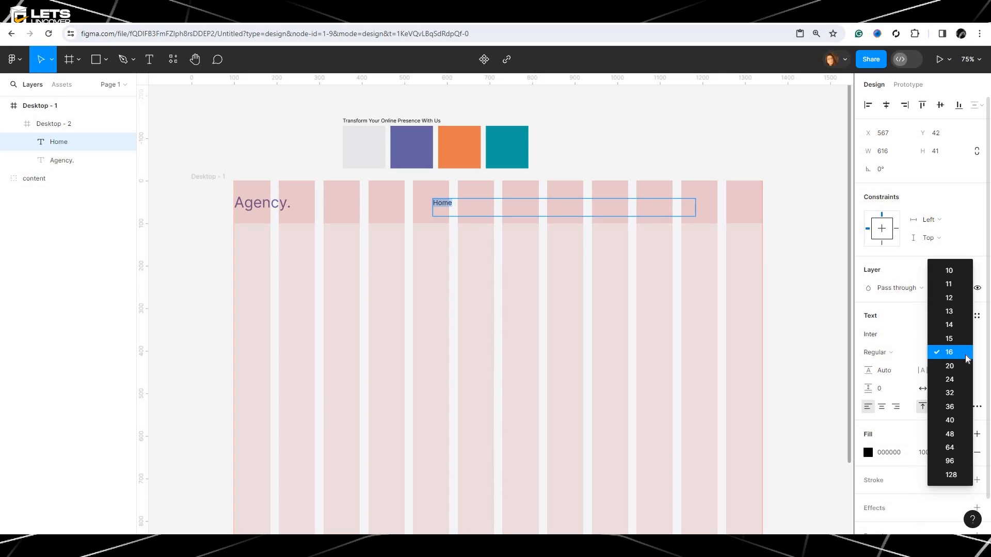
click(962, 394)
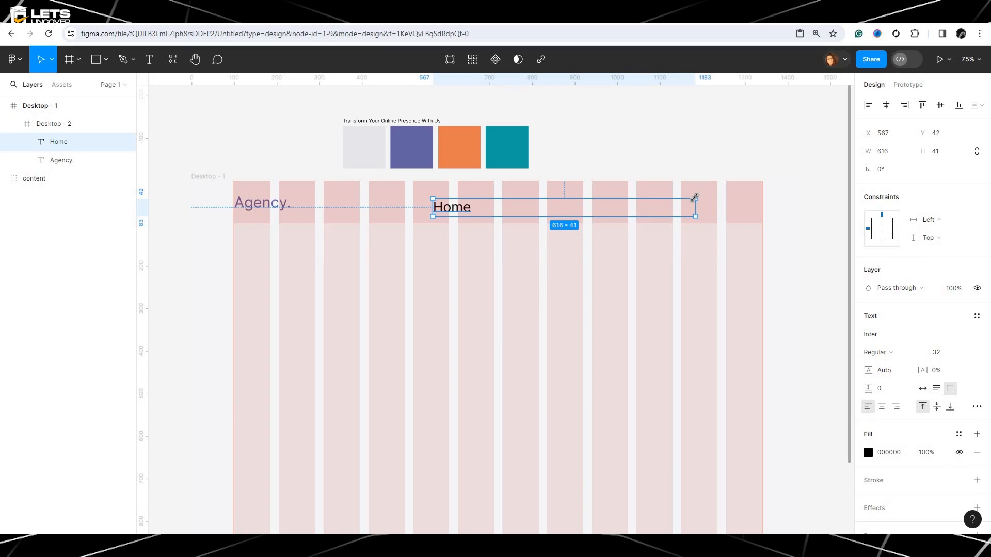
Scale the "Home" text box proportionally to about 383 × 25.49 and deselect it.
key(k)
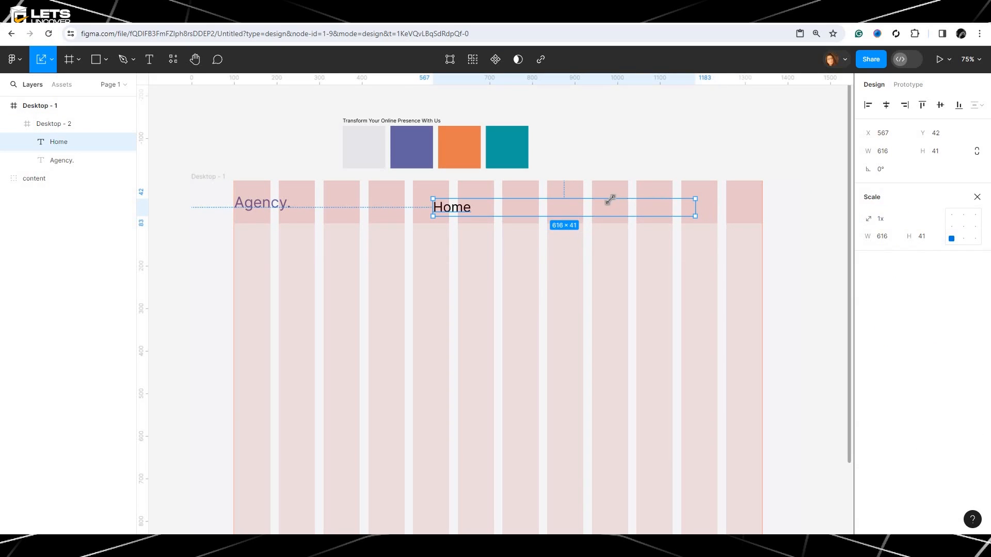
drag(694, 198, 596, 205)
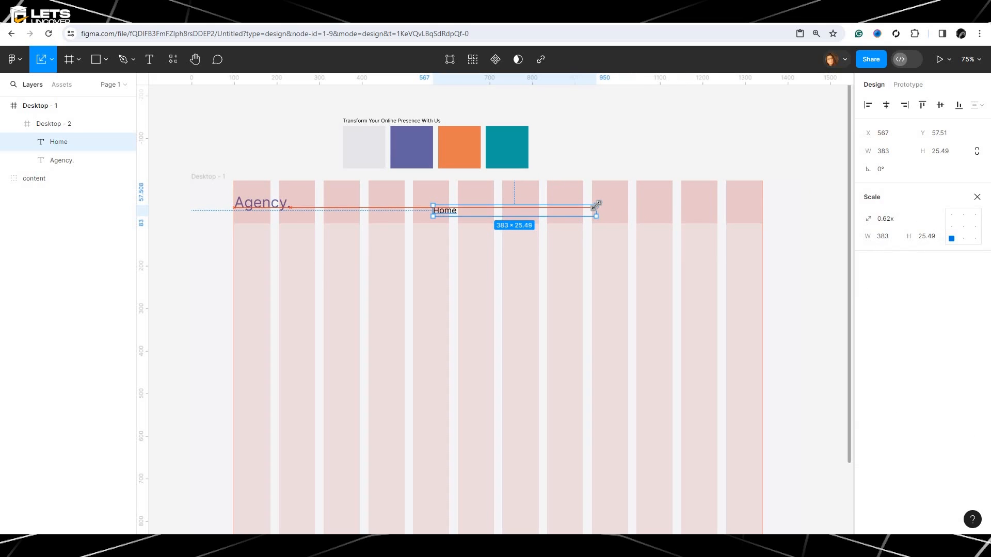
click(445, 228)
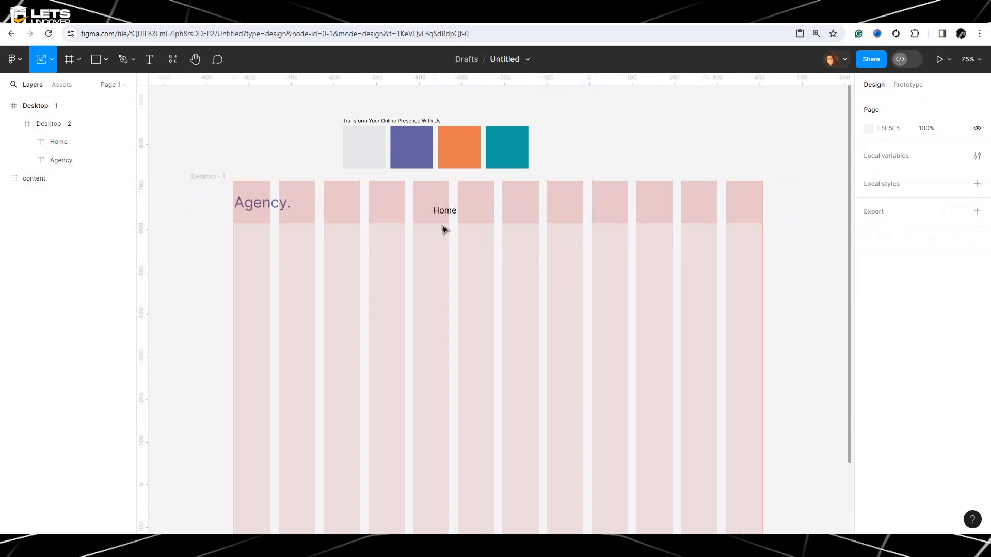
Move the "Home" text within the header to X 512, Y 44 and leave its whole box selected.
click(452, 211)
double_click(453, 212)
double_click(453, 210)
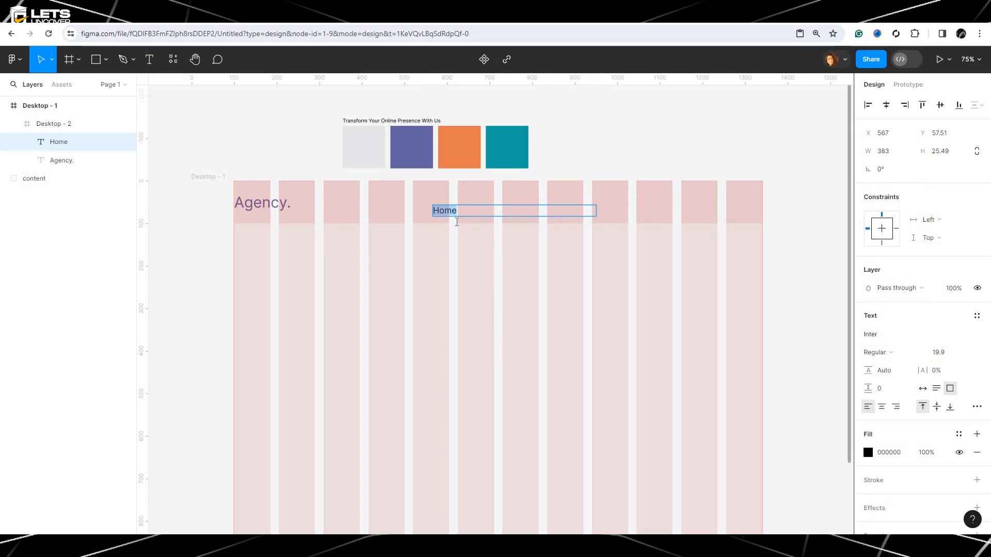
key(Escape)
drag(454, 215, 431, 206)
double_click(431, 205)
click(444, 204)
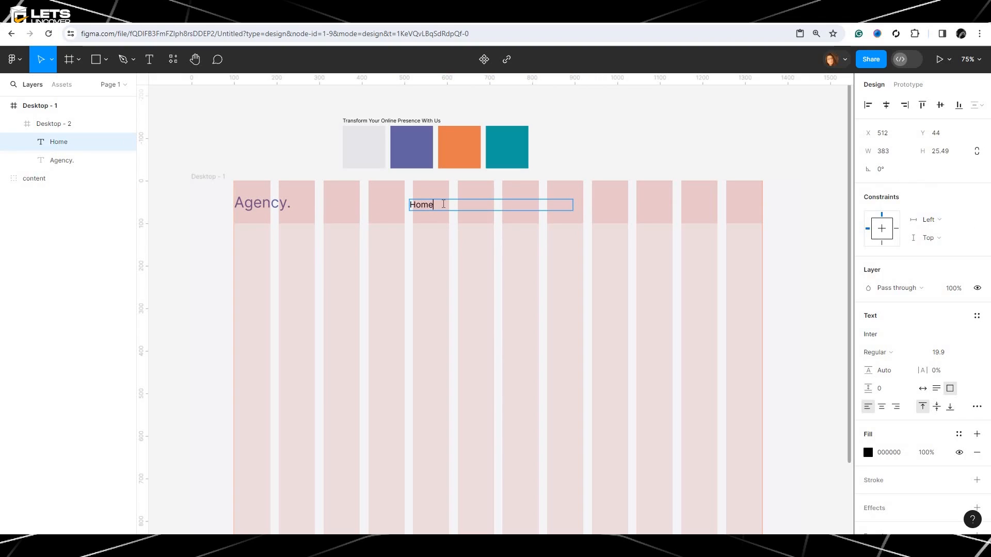
double_click(427, 203)
key(Escape)
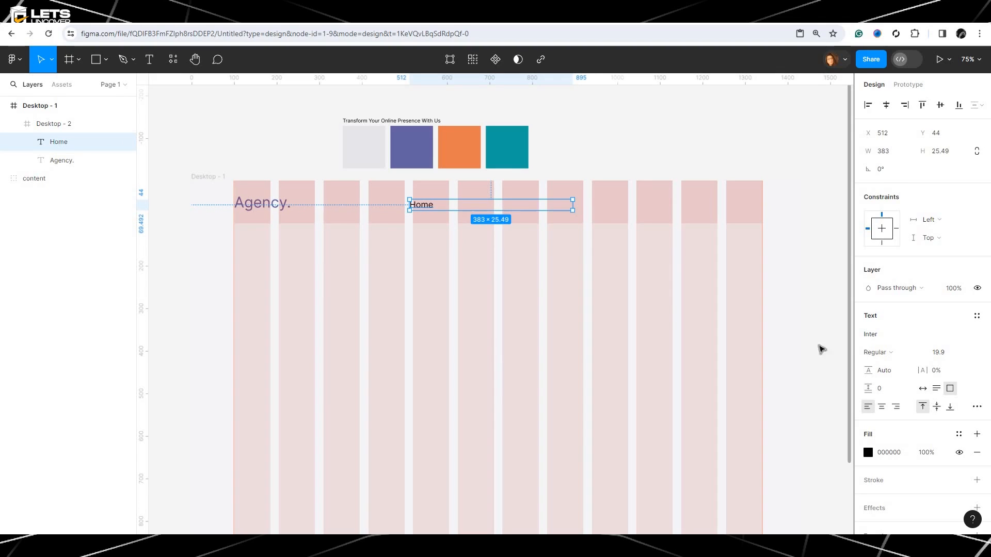
Change the "Home" text's font to Poppins with the Medium weight.
click(873, 337)
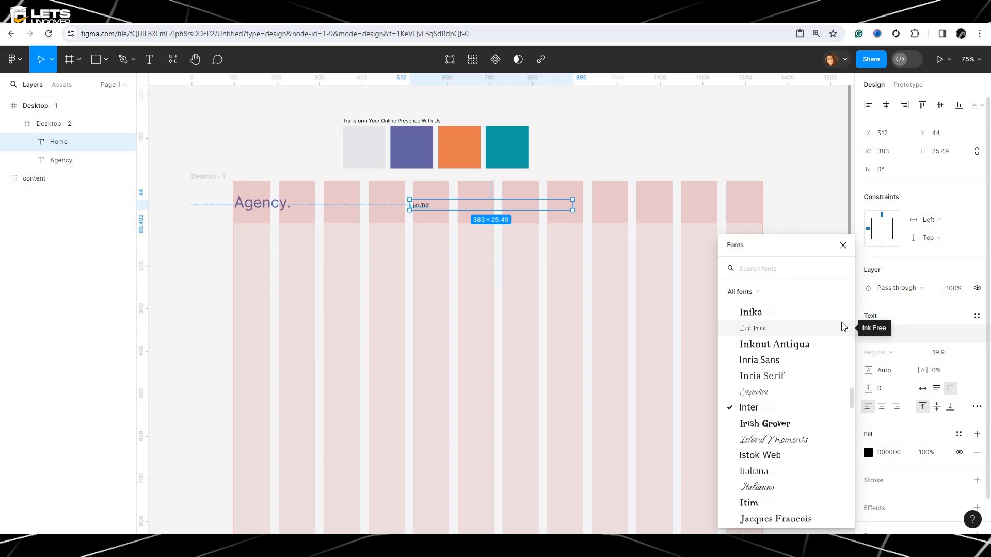
text(popp)
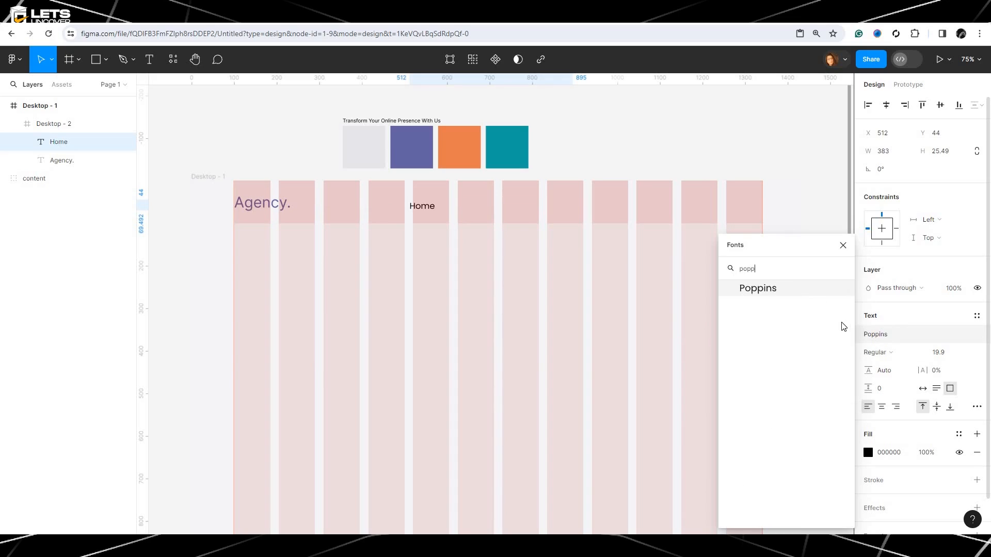
click(790, 294)
click(712, 287)
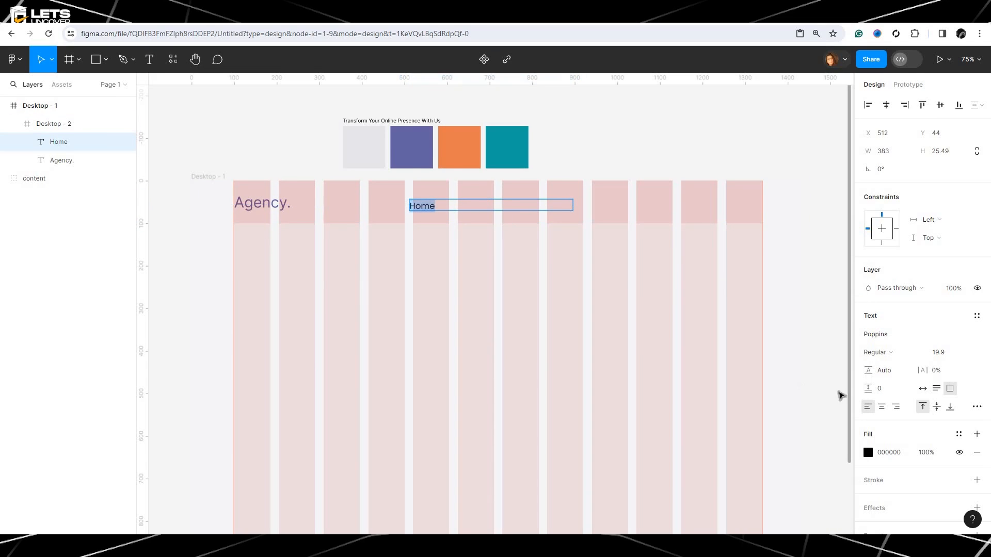
click(879, 353)
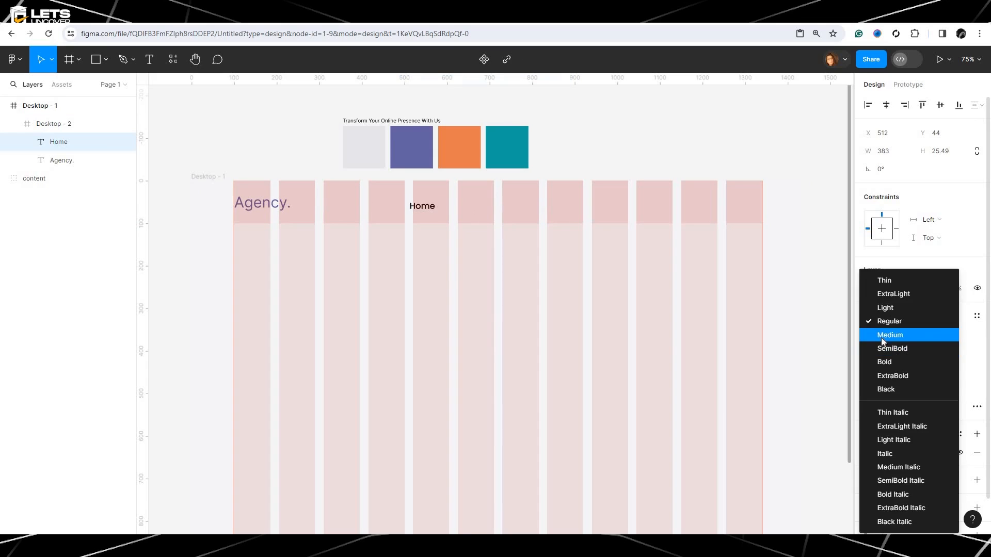
click(881, 337)
Shrink the "Home" text box to 62 × 25 so it fits closely around the word.
double_click(436, 206)
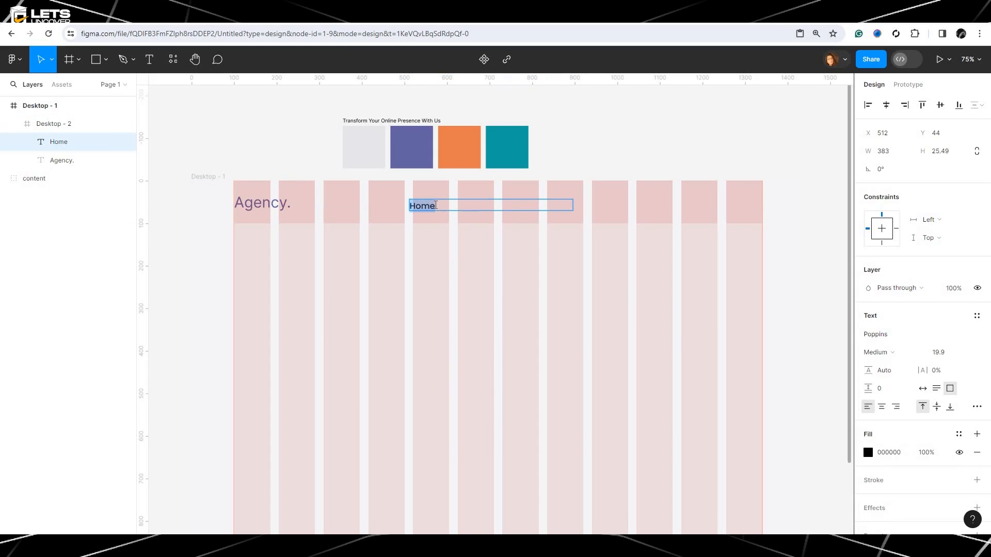
click(446, 206)
key(Escape)
key(Escape)
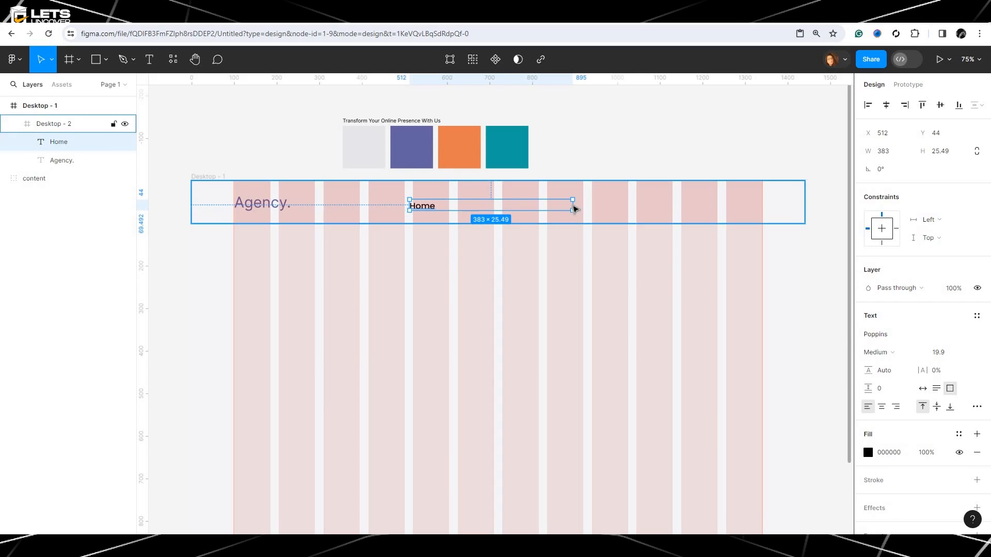
click(434, 208)
drag(559, 204, 436, 199)
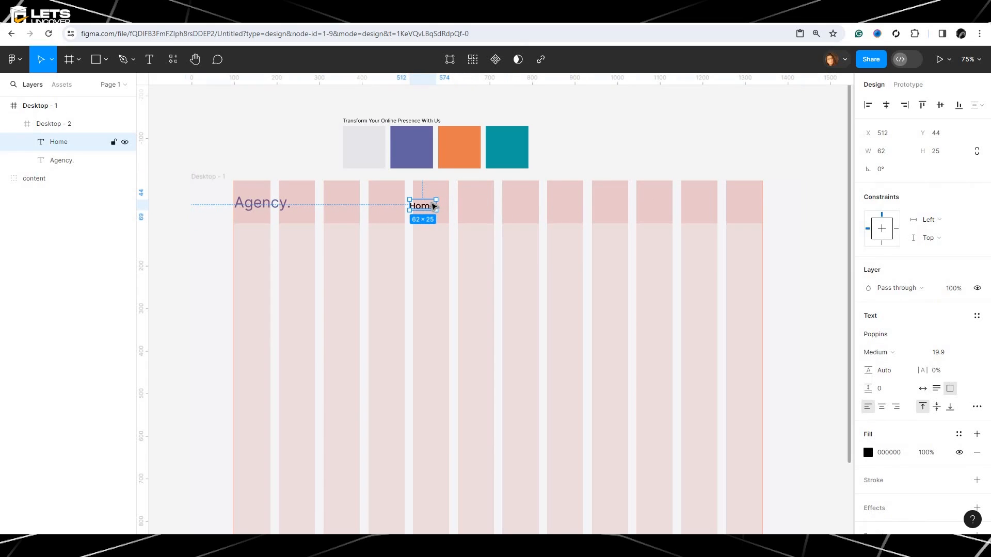
Copy the "Home" text and paste it into the header frame, placing the second link at X 634, Y 44.
right_click(433, 207)
click(447, 212)
key(Escape)
right_click(474, 212)
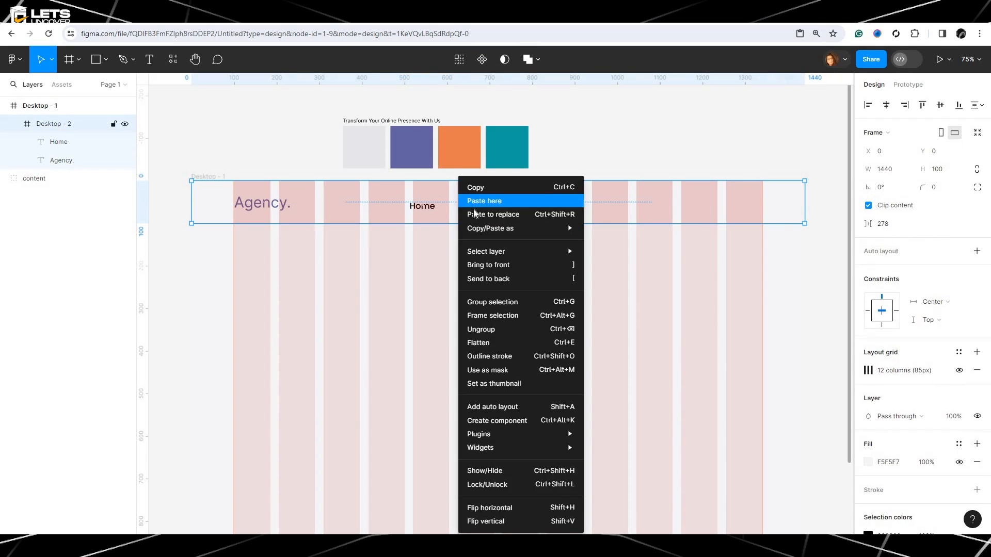
click(480, 200)
drag(492, 219, 482, 210)
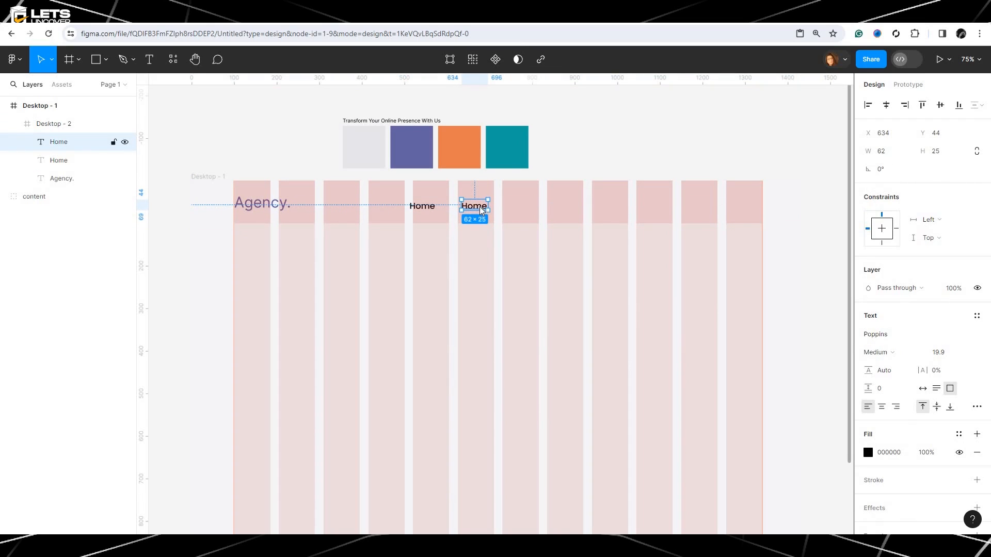
Paste a third "Home" link into the header frame and place it at X 730, Y 44.
right_click(481, 210)
click(525, 199)
right_click(527, 199)
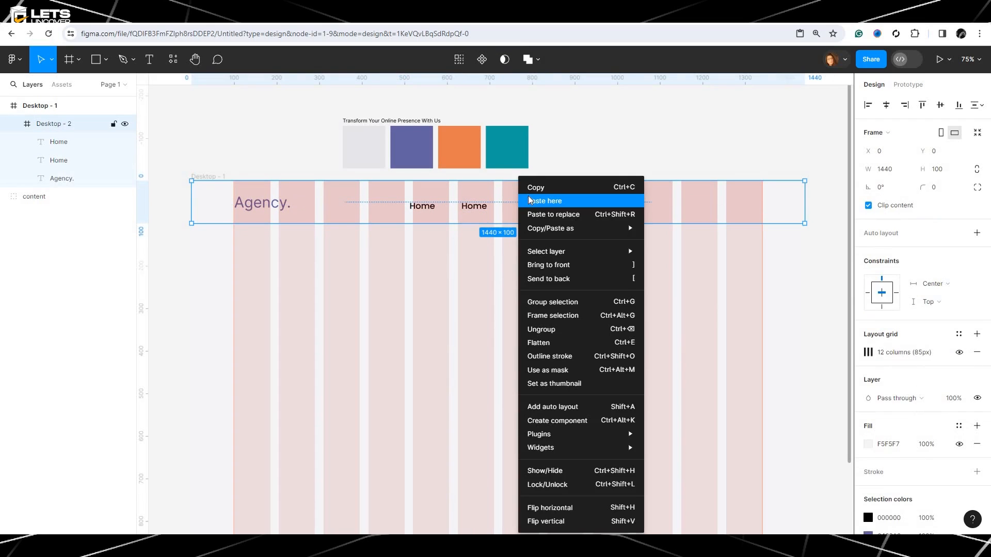
click(530, 200)
drag(530, 201, 513, 209)
Paste two more "Home" links into the header, align the fourth with the row of links and delete the fifth.
right_click(504, 203)
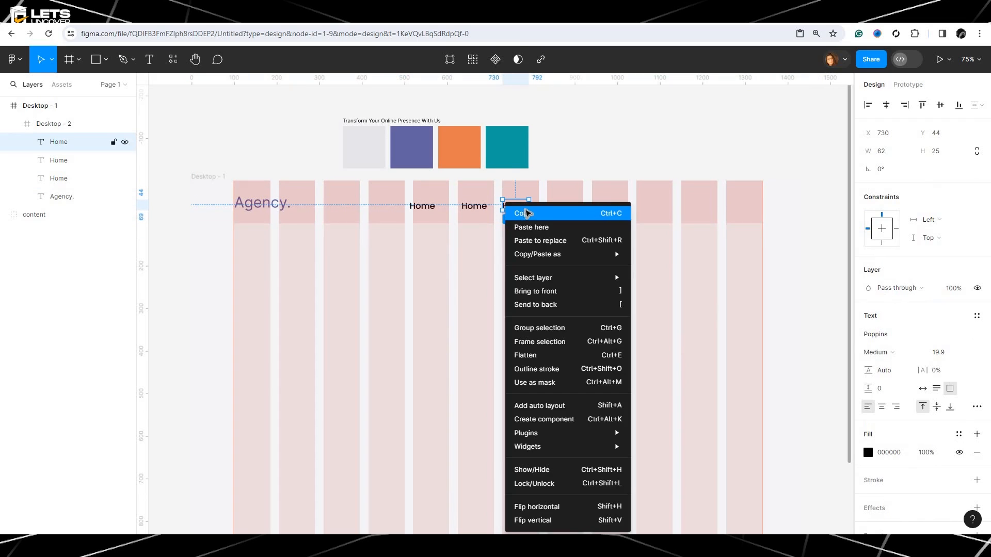
click(537, 214)
right_click(550, 216)
click(562, 202)
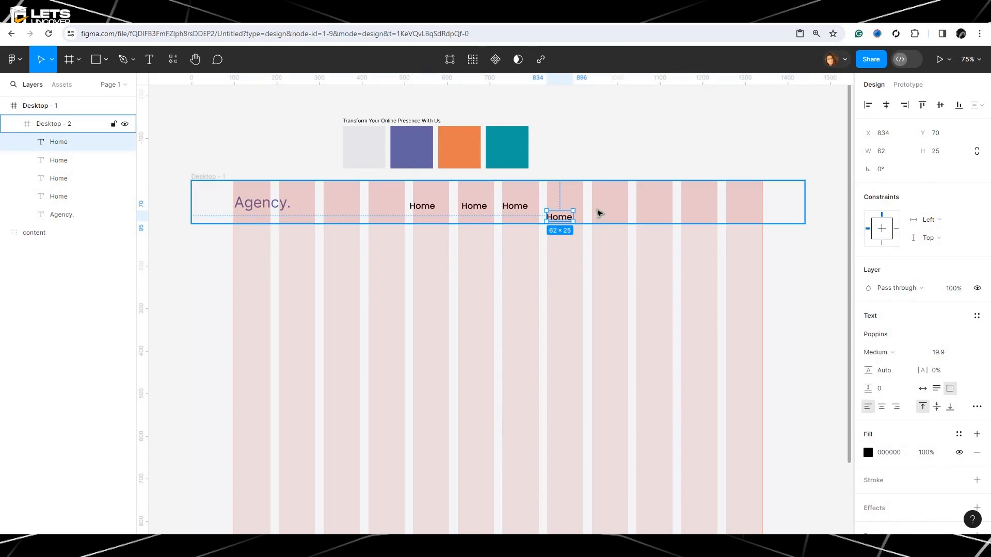
right_click(597, 212)
click(619, 201)
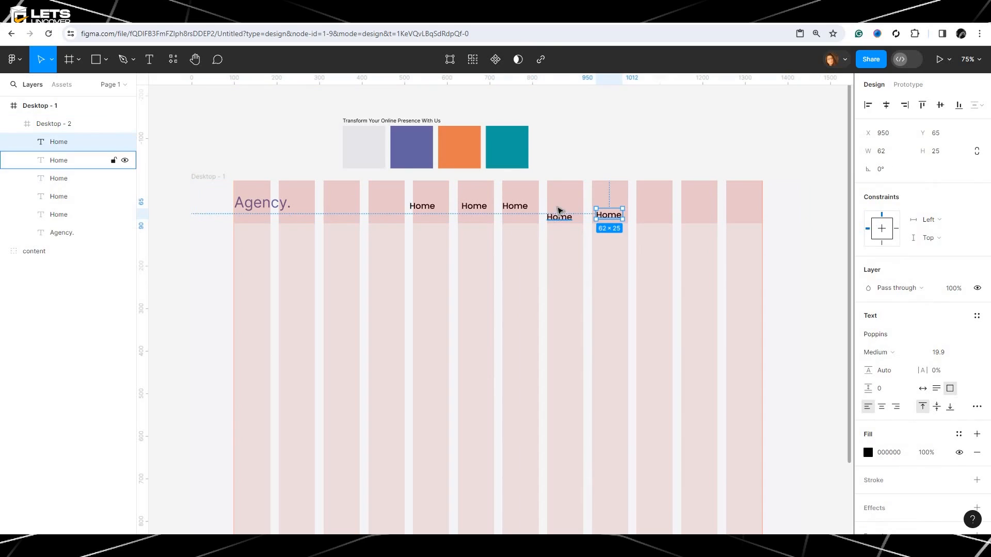
drag(560, 218, 478, 210)
click(610, 216)
Replace the second link's text with "Services" and the third's with "Aout Us", shifting the last two links to X 773 and X 920.
double_click(484, 202)
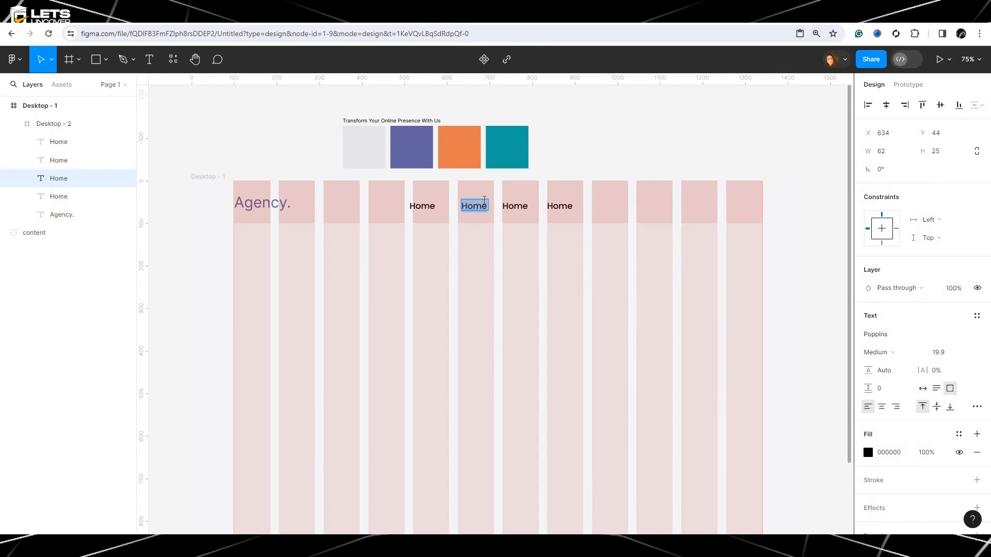
text(se)
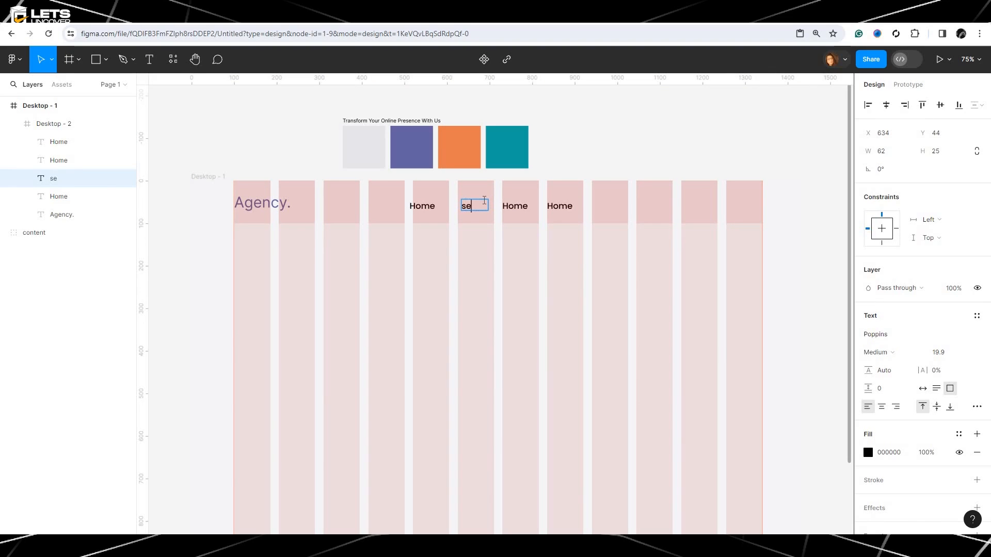
text(rvices)
click(537, 206)
double_click(539, 206)
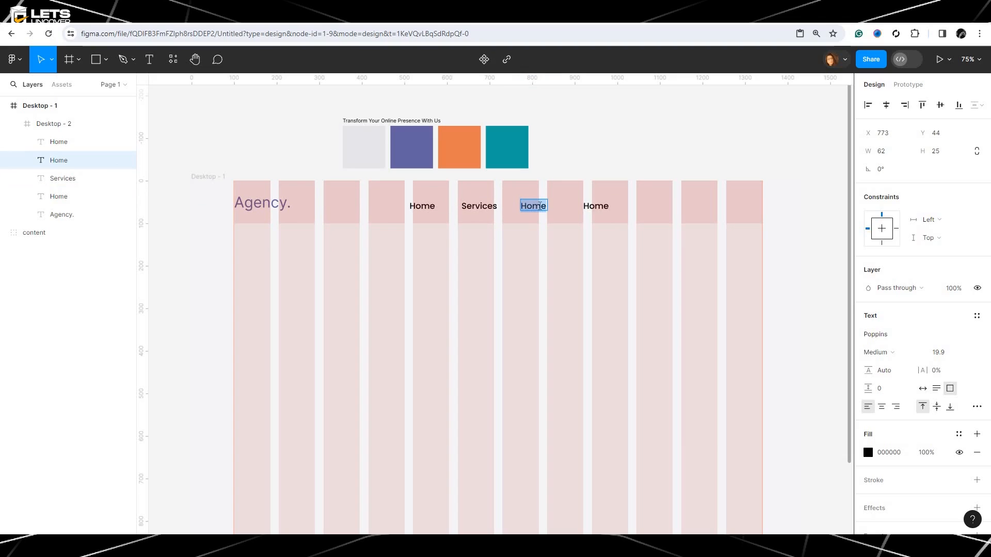
text(Aout Us)
Replace the fourth "Home" link's text with "Contact Us".
click(594, 206)
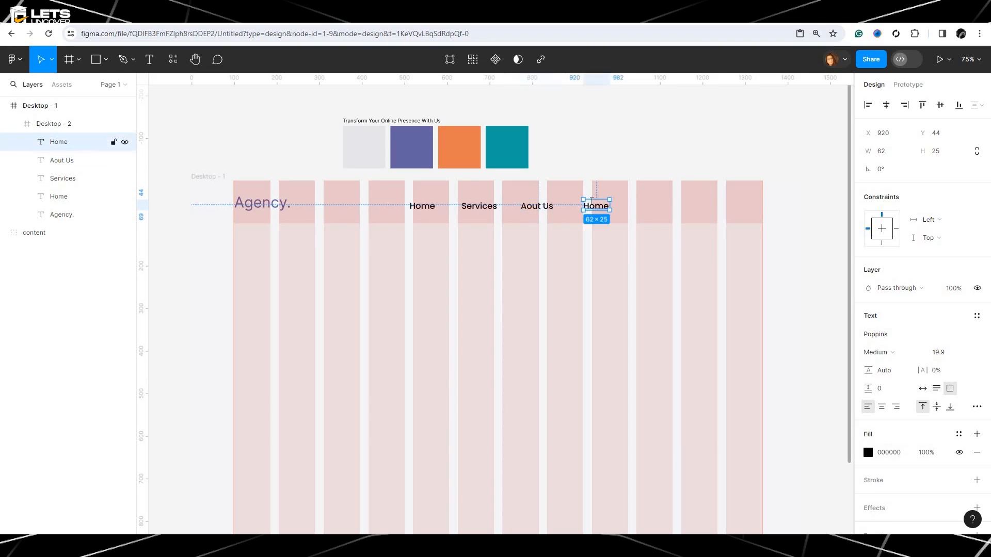
double_click(595, 205)
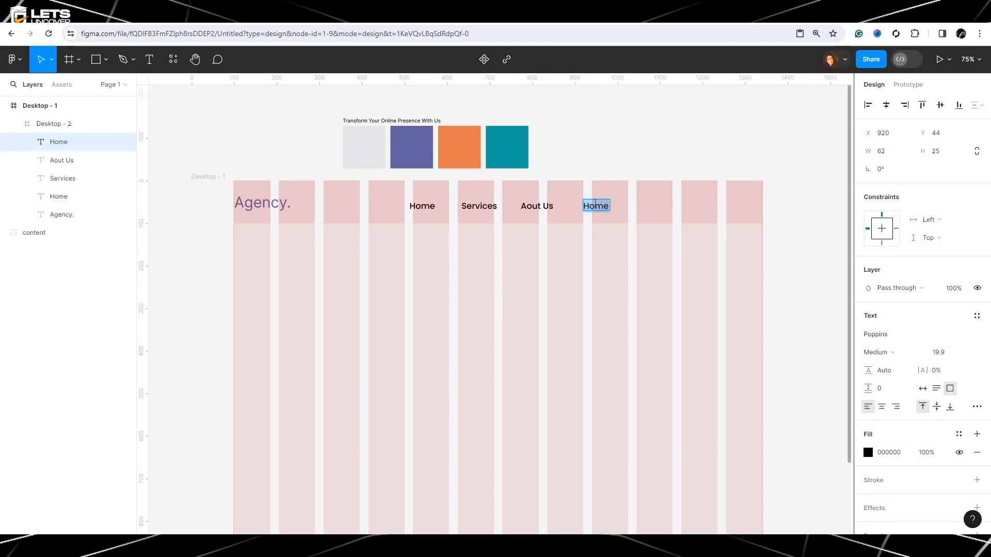
text(Contact Us)
key(Escape)
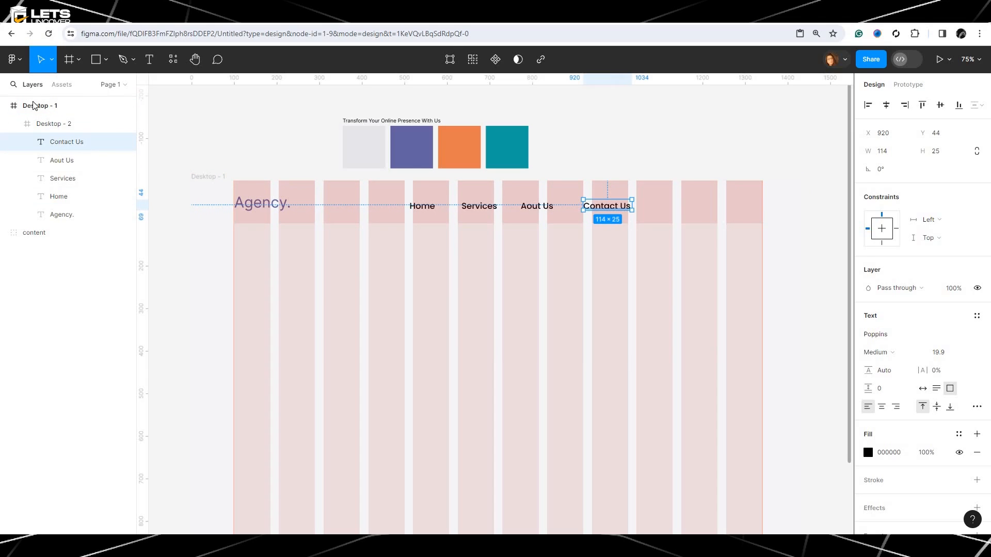
Distribute the four navigation links evenly in the header and set the horizontal spacing between them to 44.
shift+click(66, 168)
shift+click(73, 178)
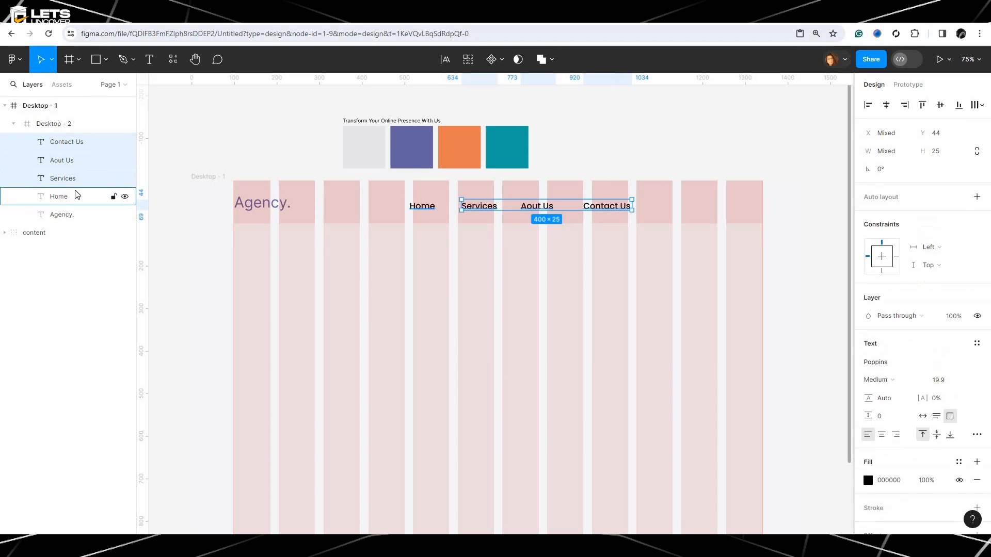
shift+click(77, 195)
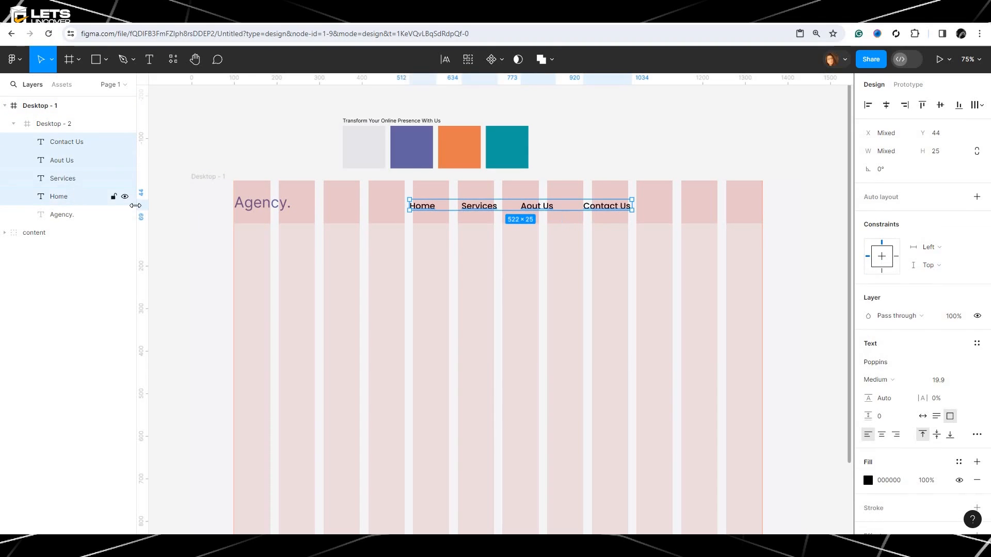
click(975, 109)
click(868, 130)
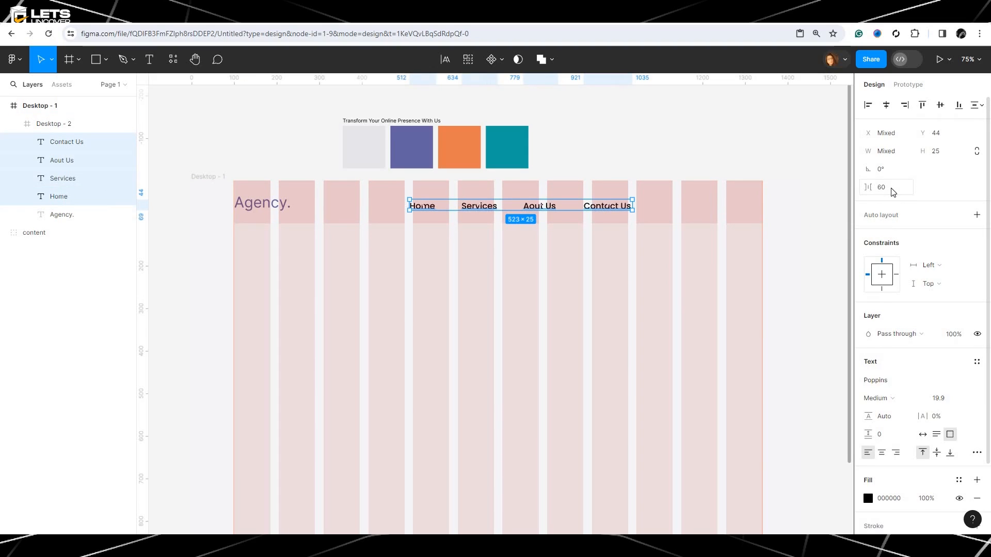
drag(876, 187, 854, 187)
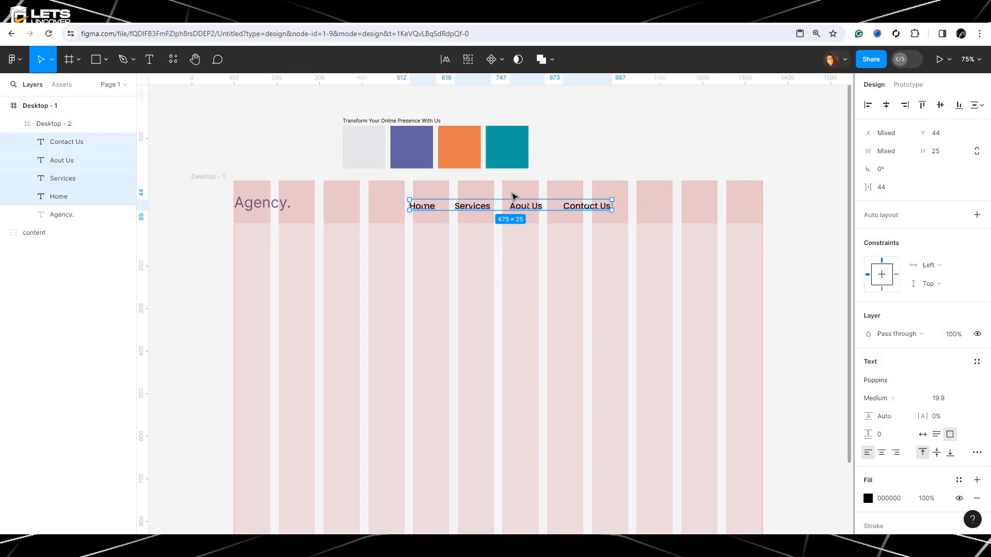
Wrap the four selected navigation links in a frame and rename that frame "Links".
right_click(514, 208)
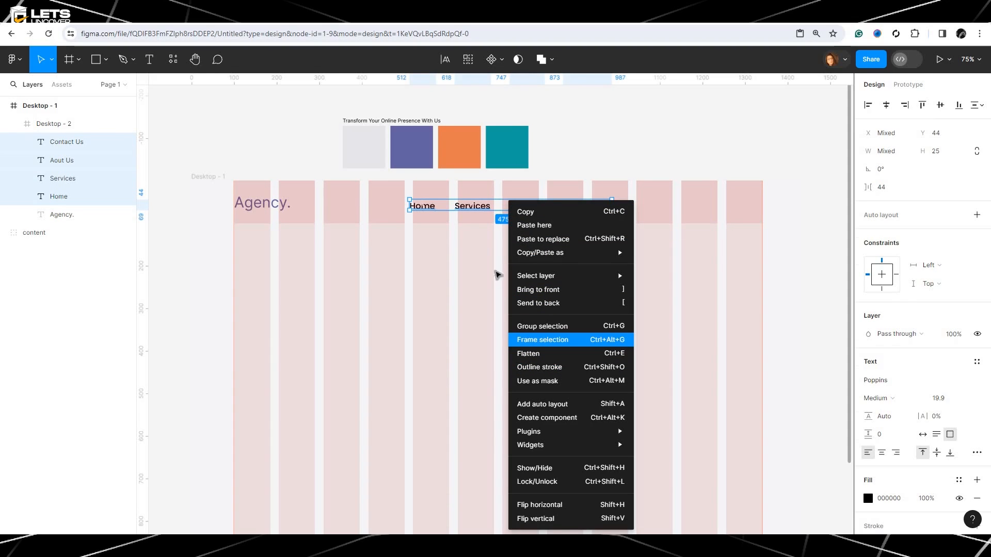
click(540, 340)
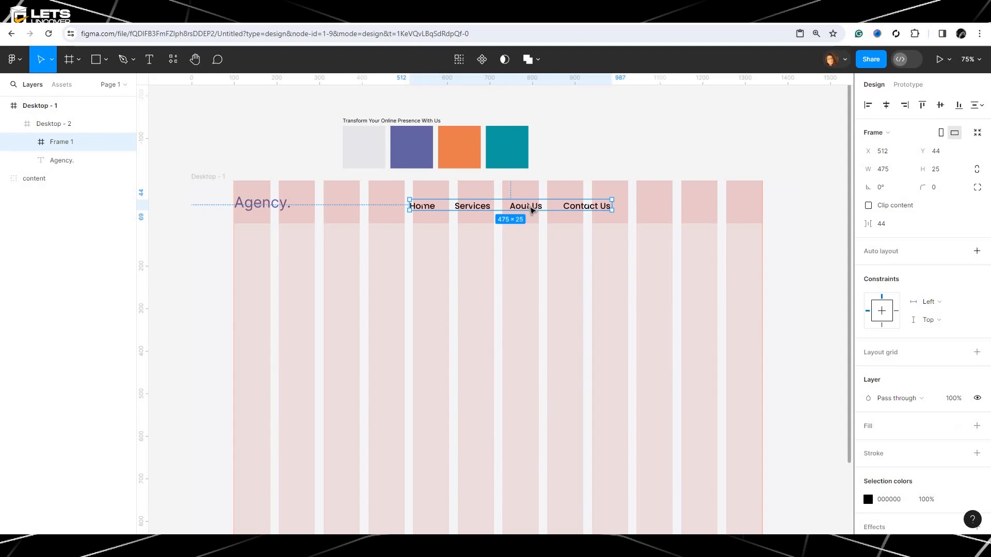
double_click(60, 143)
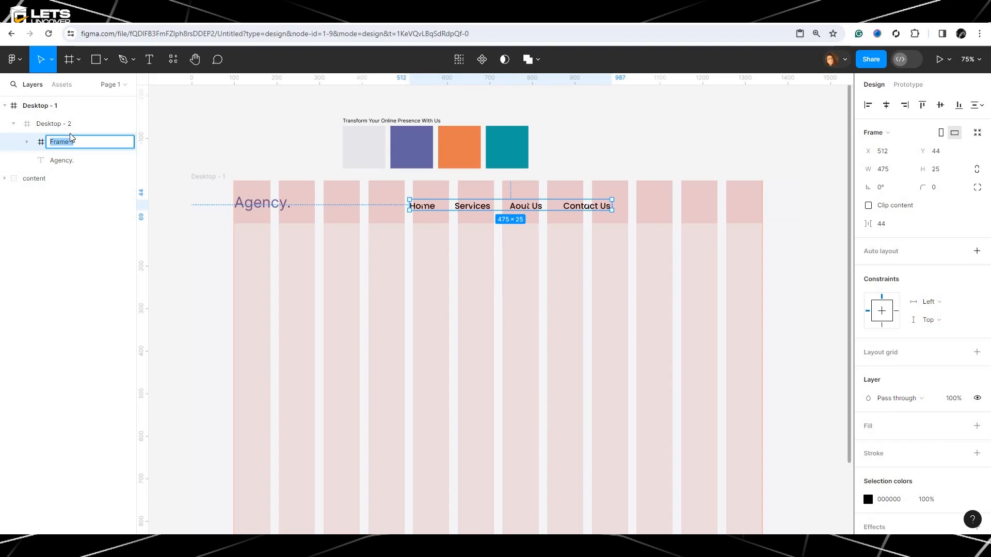
key(BackSpace)
text(Links)
key(Return)
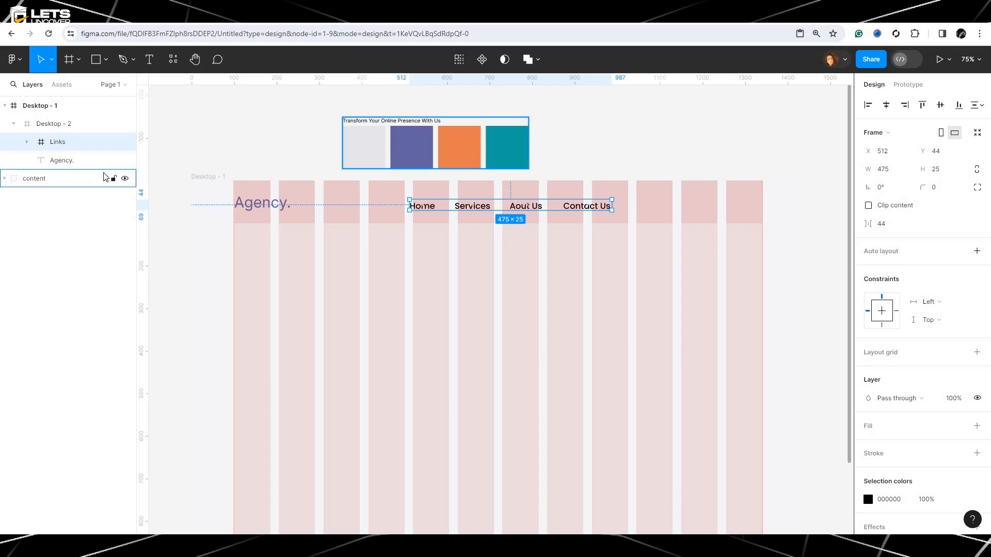
click(696, 220)
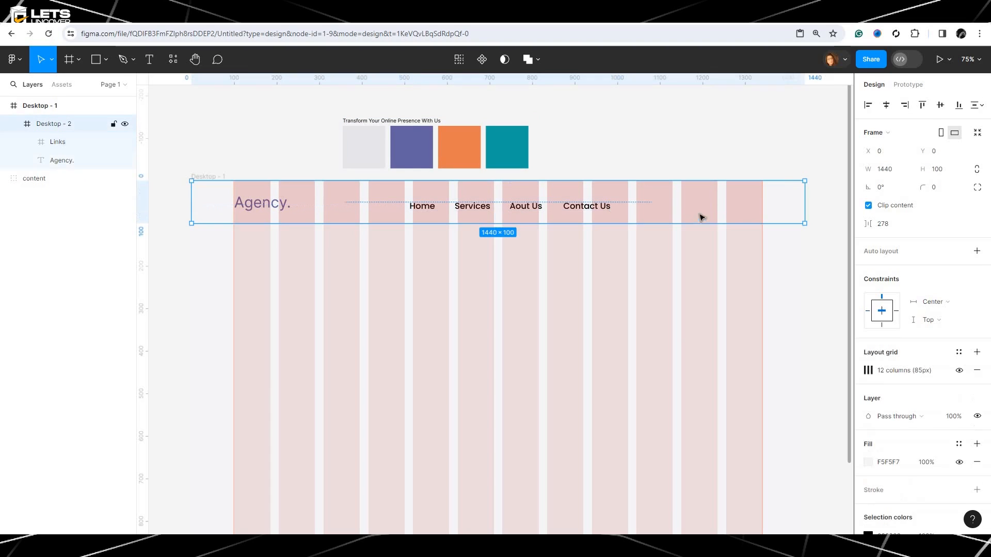
click(944, 107)
key(ctrl+z)
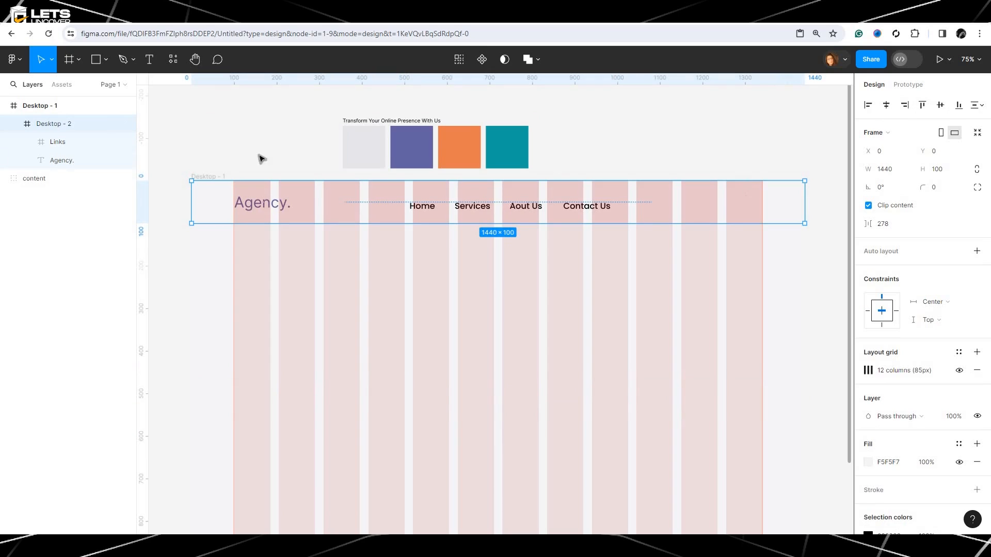
Center the Links frame vertically and horizontally within the header frame.
click(49, 143)
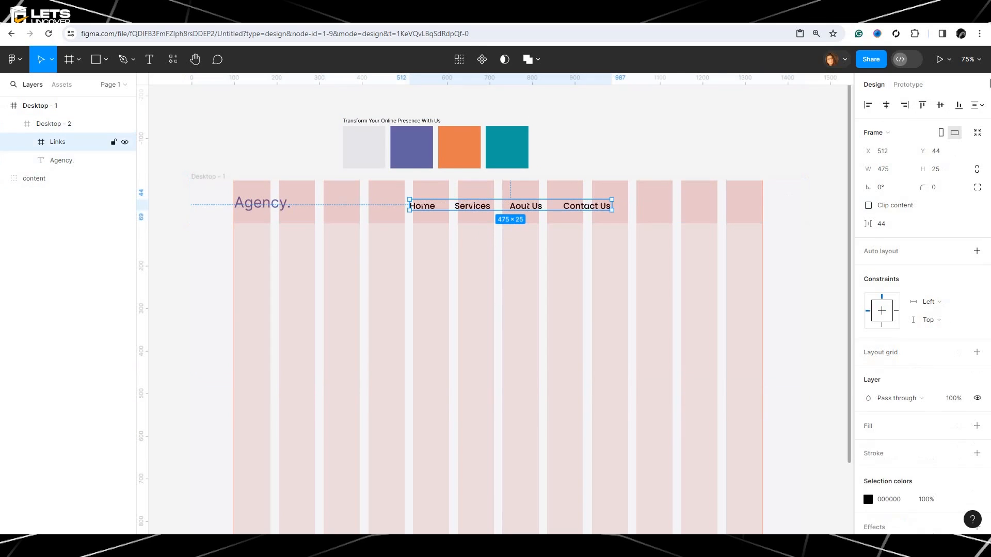
click(941, 106)
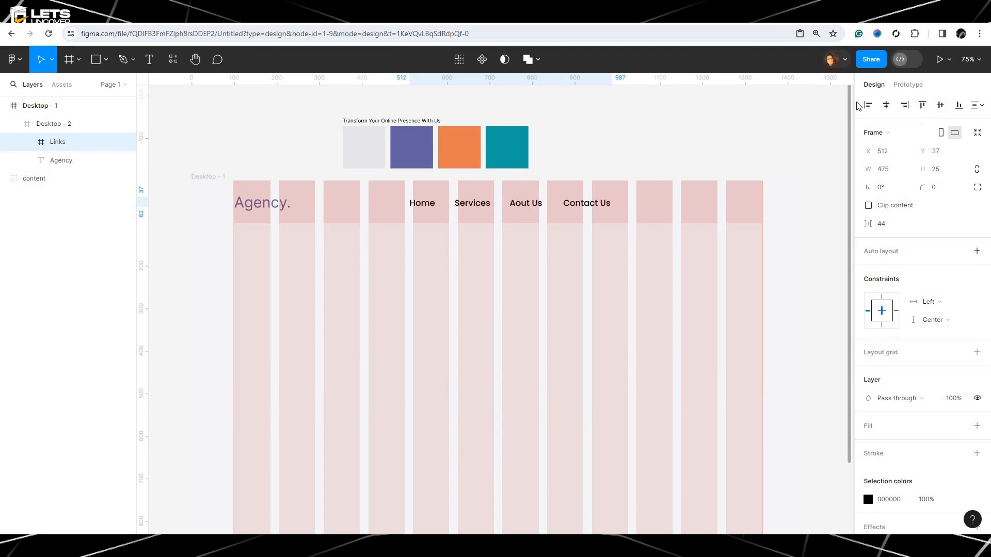
click(886, 105)
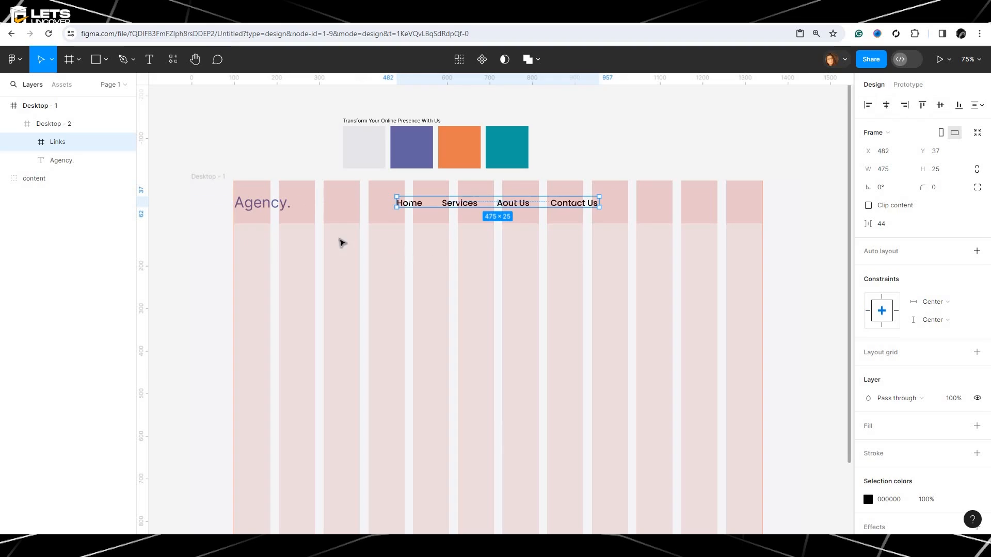
shift+click(70, 164)
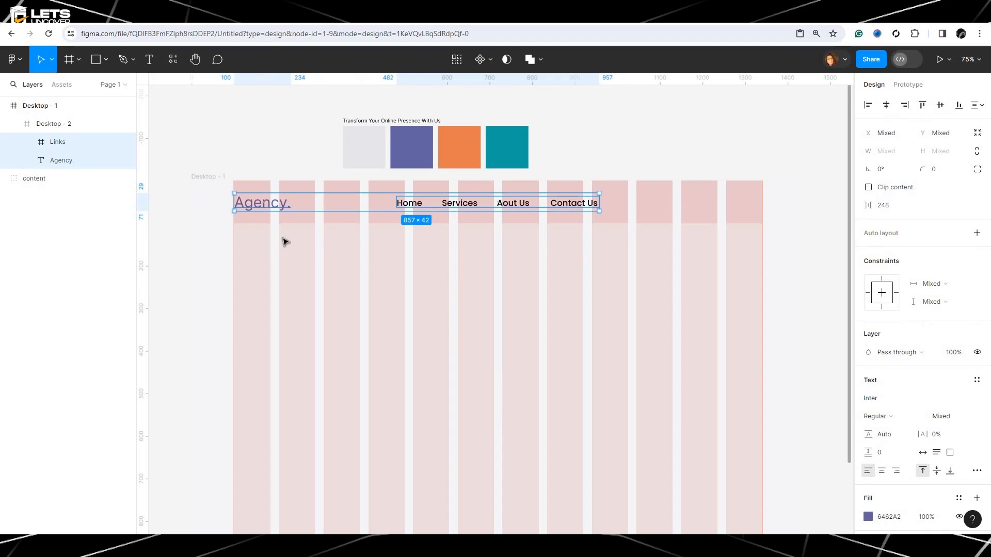
click(361, 273)
click(467, 200)
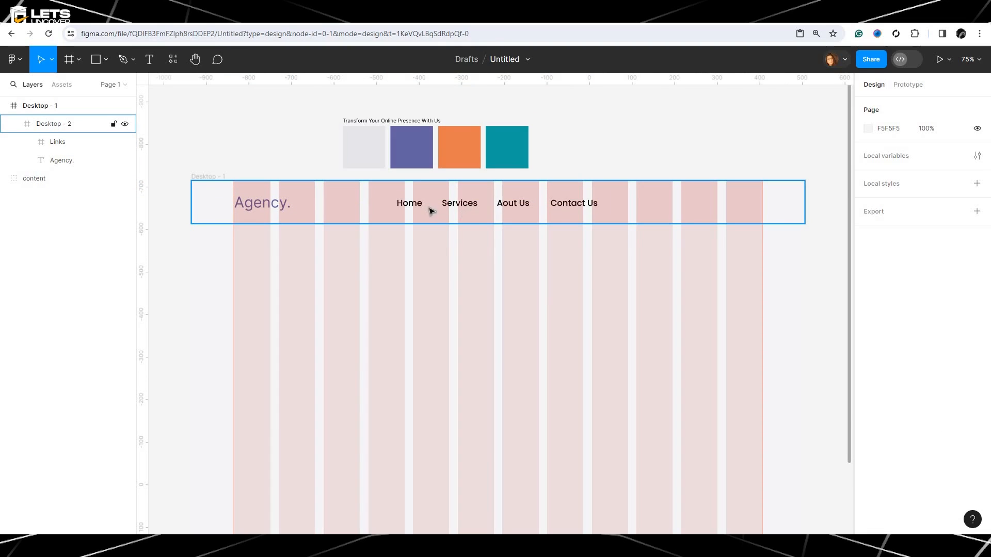
click(241, 226)
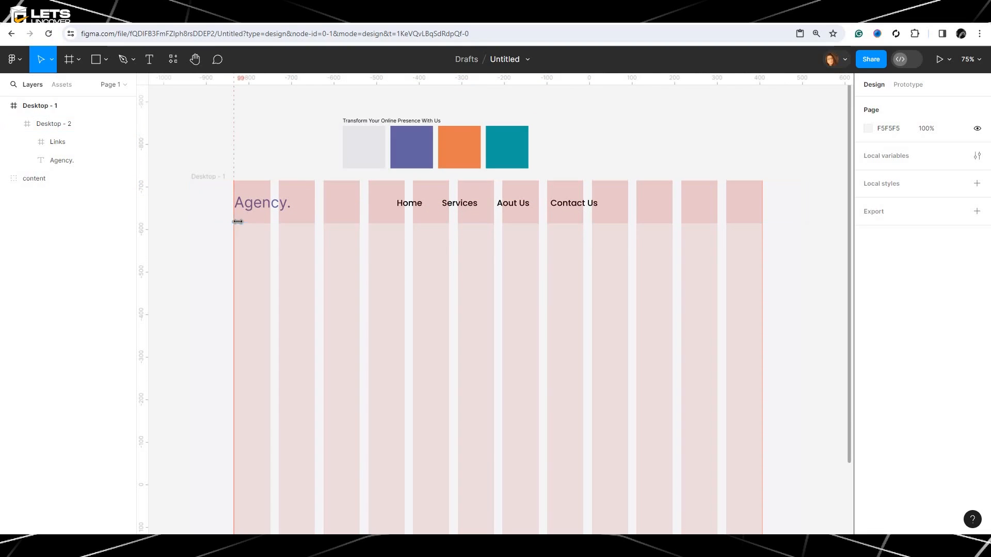
click(192, 177)
click(648, 205)
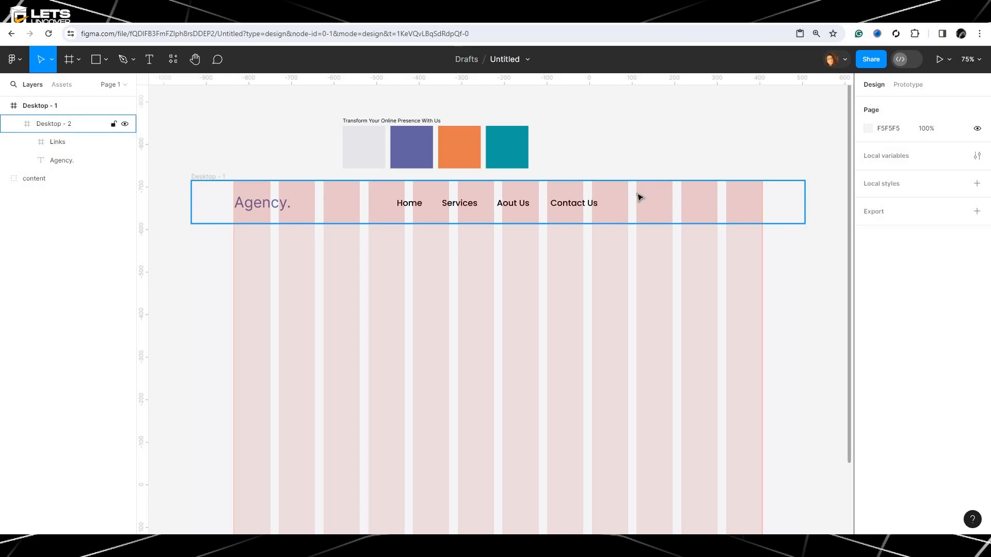
key(Escape)
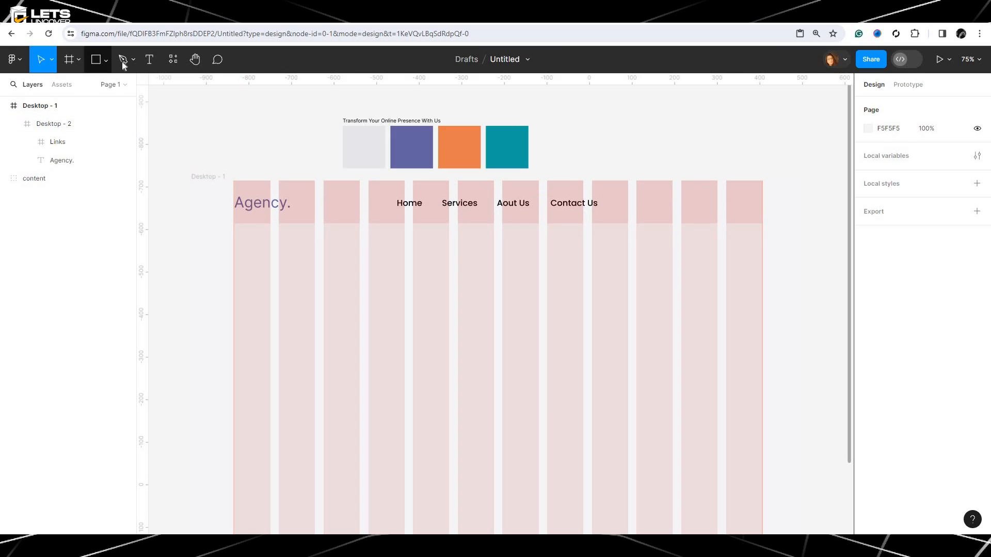
Add a "Get a Quote" text to the header beyond the navigation links and place it at X 1150, Y 44.
key(ctrl+v)
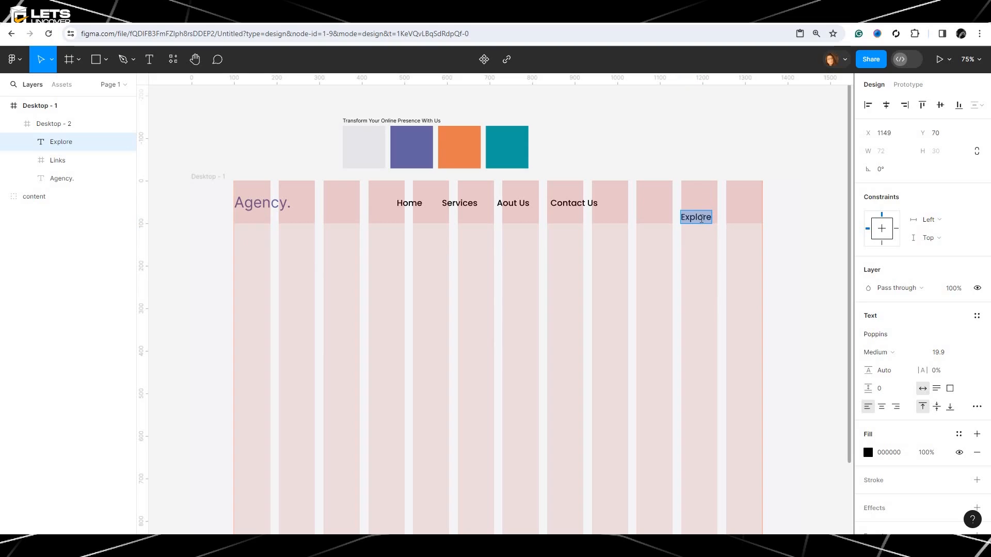
text(Get A quot)
text(e)
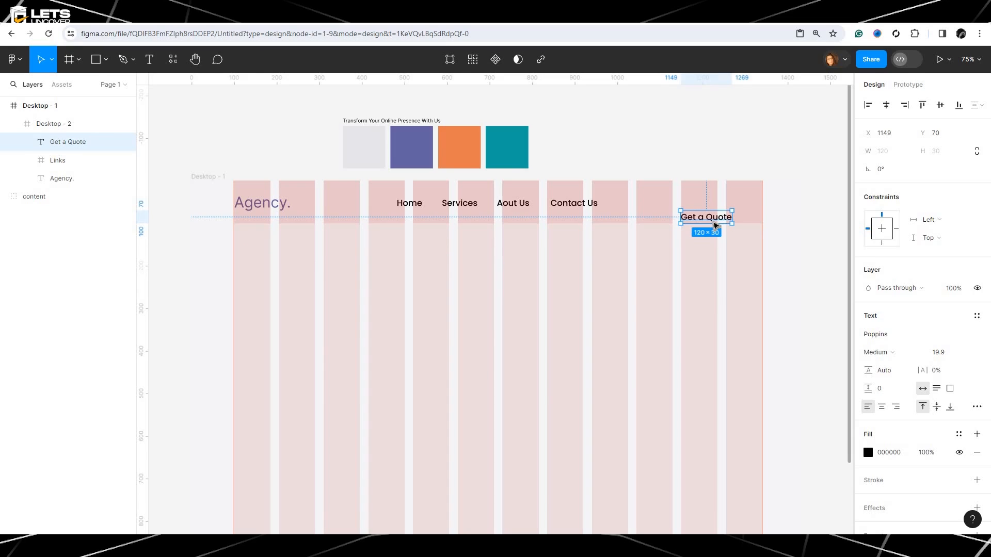
drag(714, 222, 715, 212)
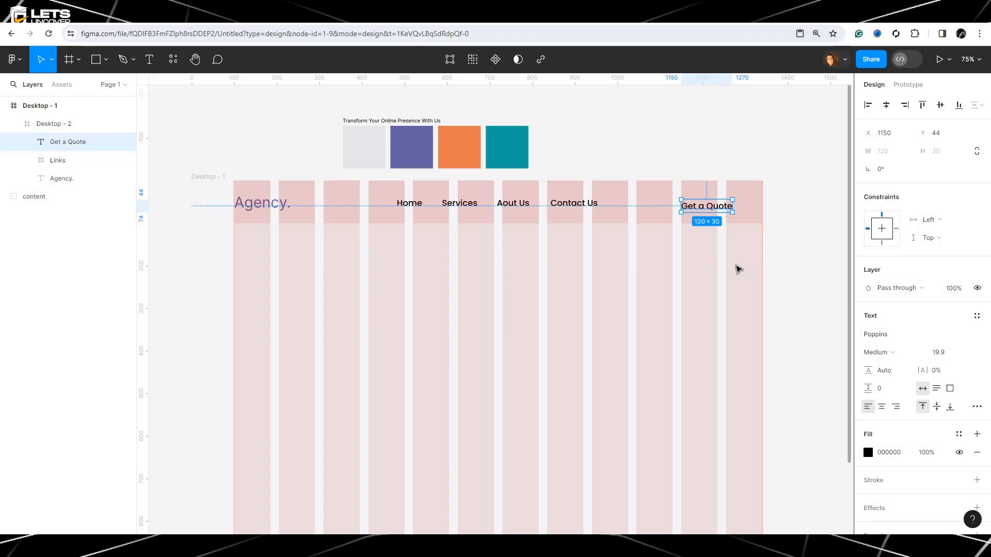
Add auto layout around the "Get a Quote" text and fill the resulting frame with the teal document color 12A2A1.
key(shift+a)
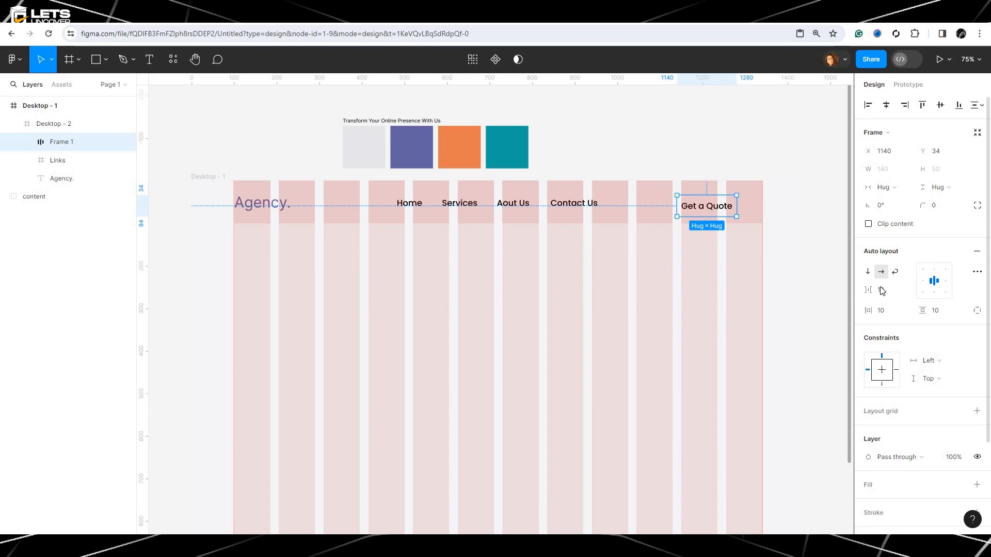
scroll(935, 344, down, 3)
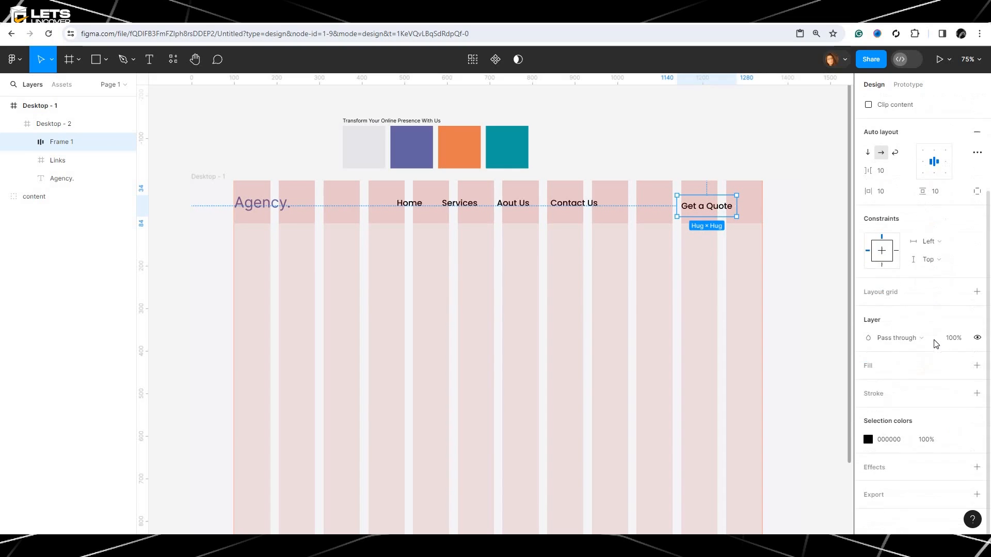
click(977, 366)
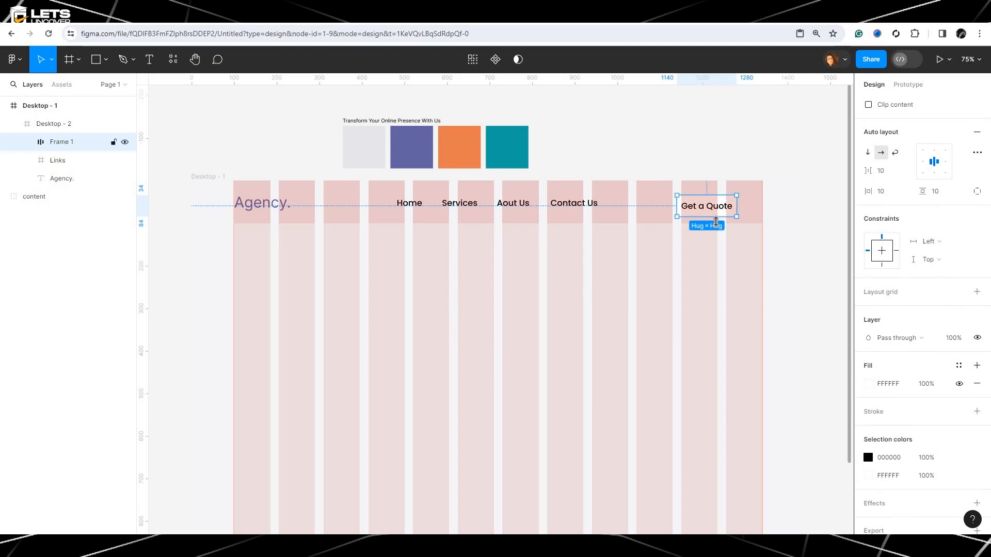
click(868, 385)
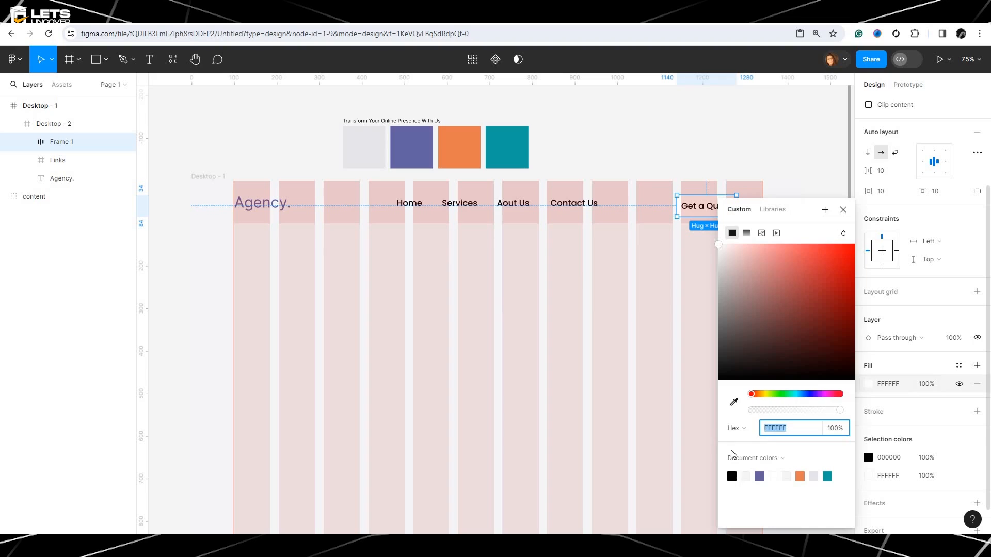
click(828, 476)
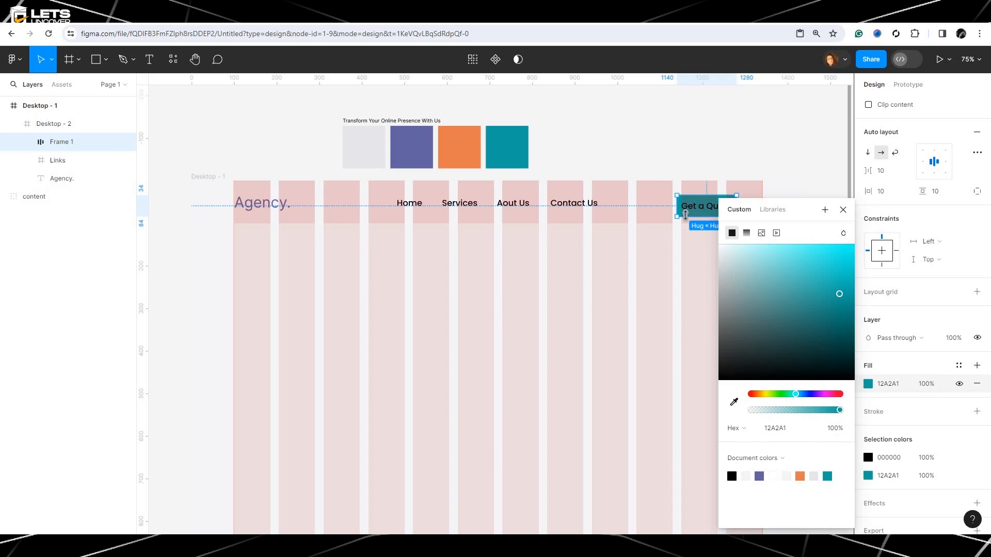
Change the "Get a Quote" text color to white.
double_click(690, 208)
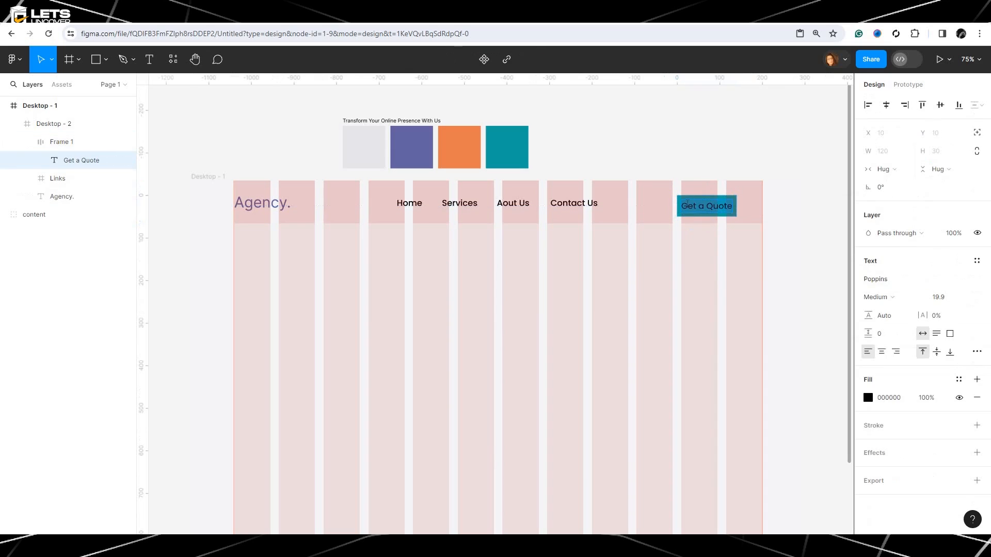
click(868, 398)
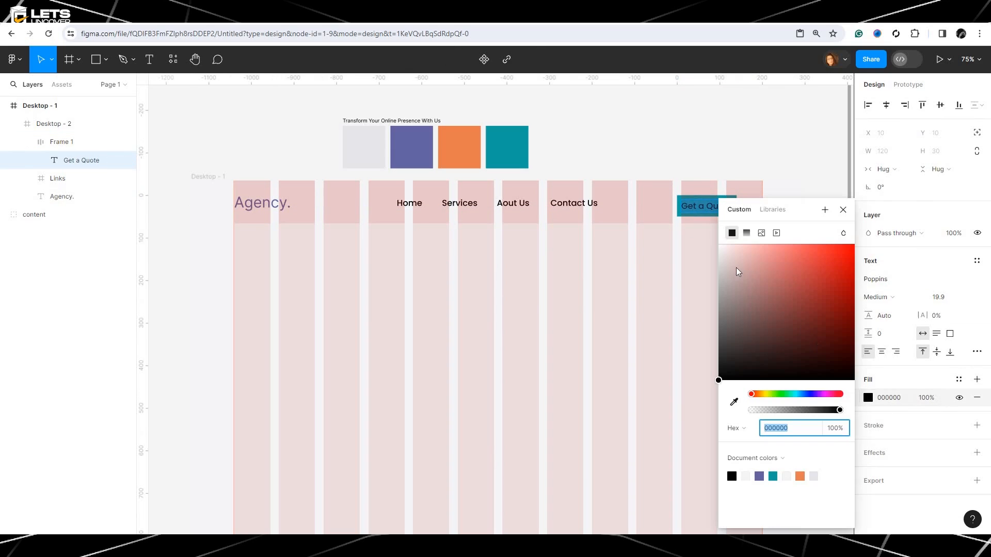
drag(804, 330, 681, 249)
click(688, 236)
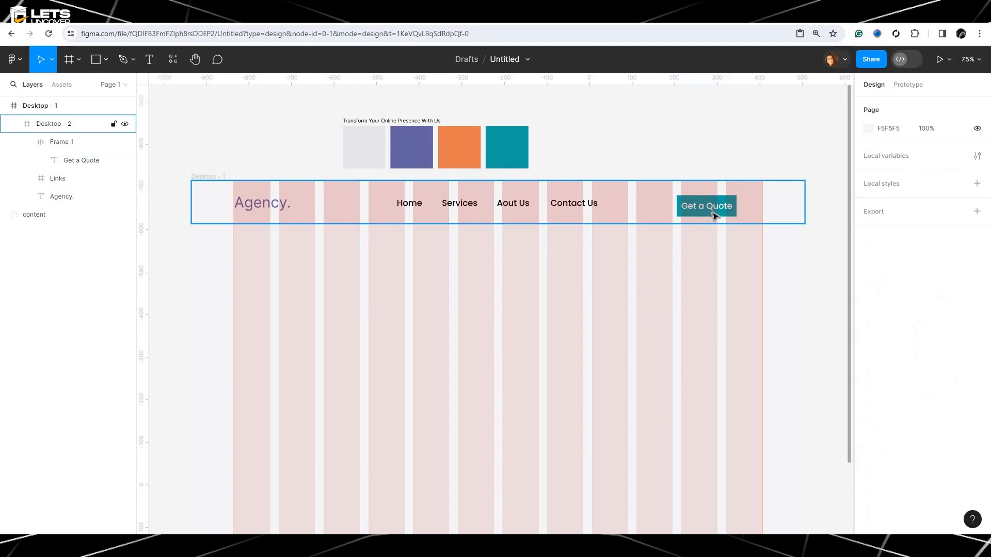
Set the corner radius of the teal "Get a Quote" button to 8.
click(714, 215)
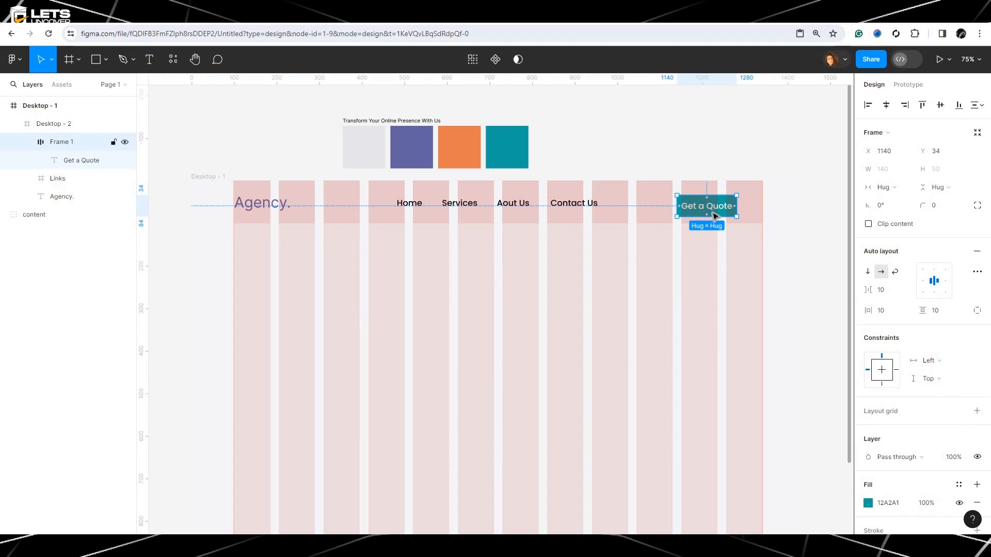
click(935, 207)
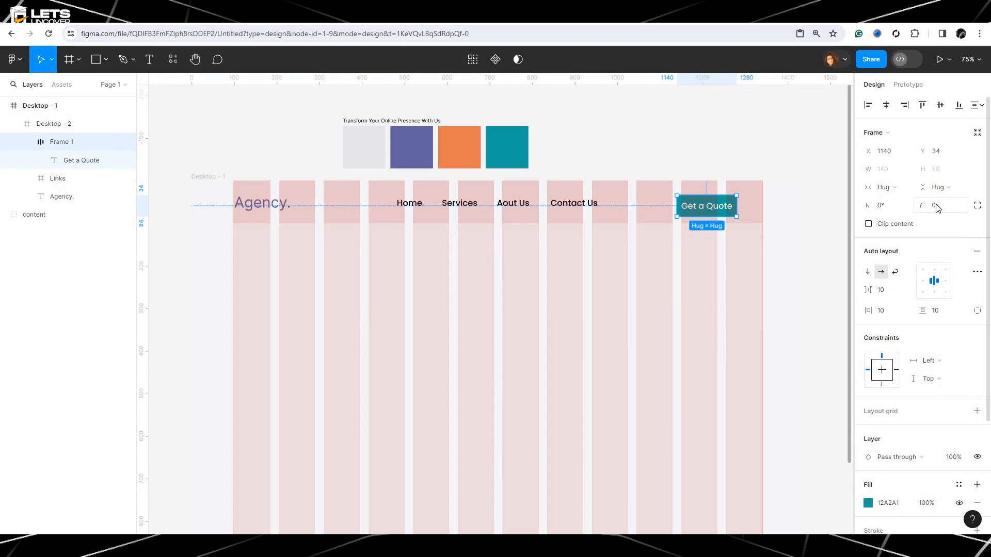
text(6)
key(Return)
click(936, 208)
text(8)
key(Return)
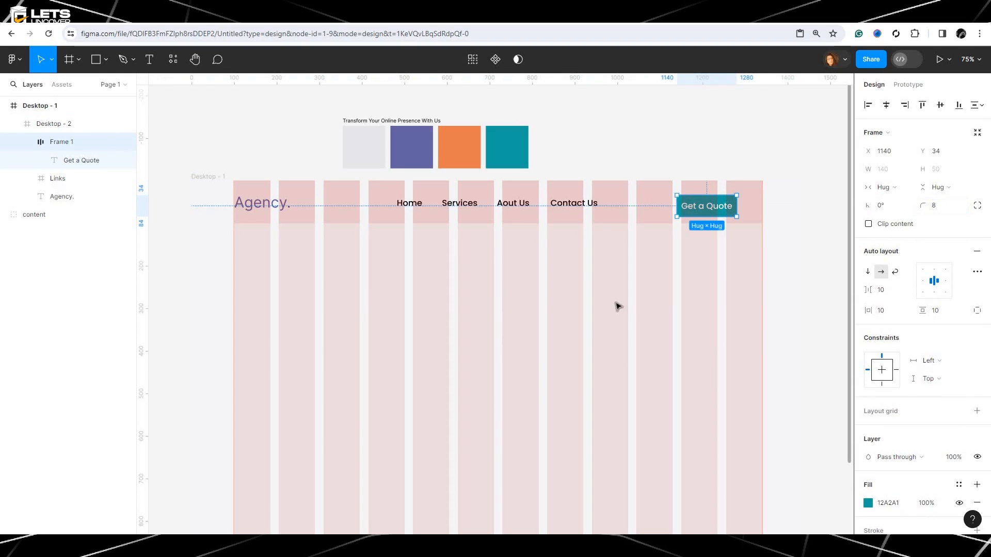
Set the "Get a Quote" button's horizontal gap between items and its horizontal padding to 23.
click(618, 306)
click(715, 213)
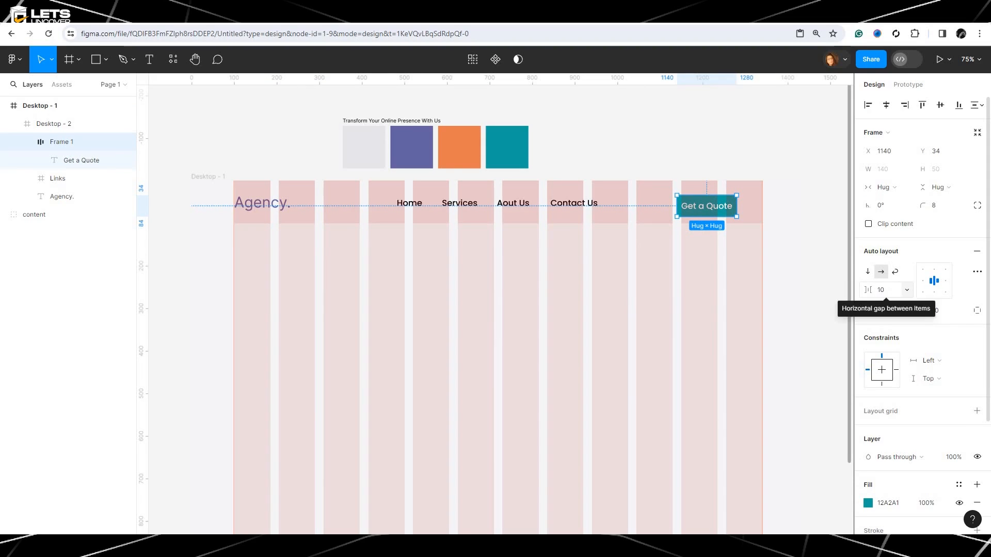
drag(884, 291, 889, 292)
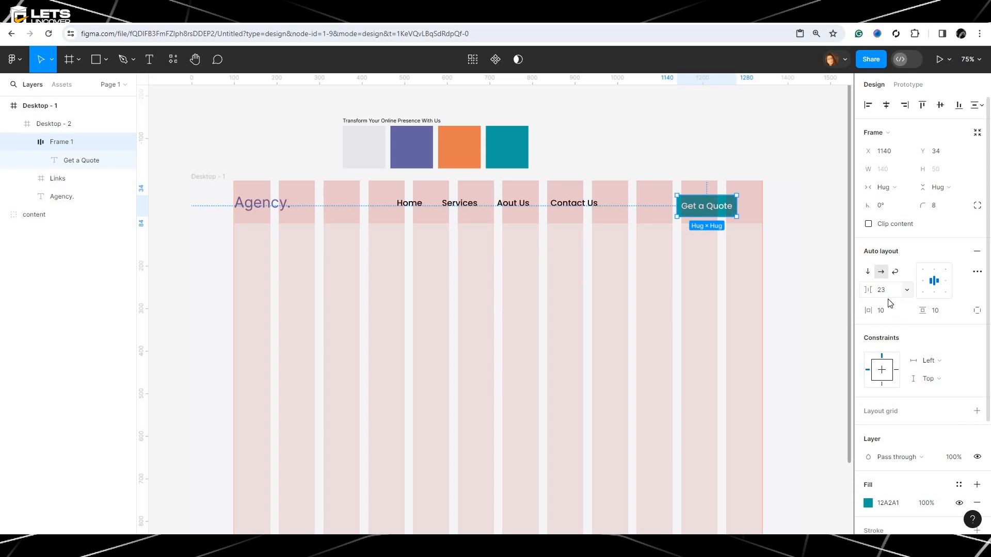
click(888, 314)
text(2)
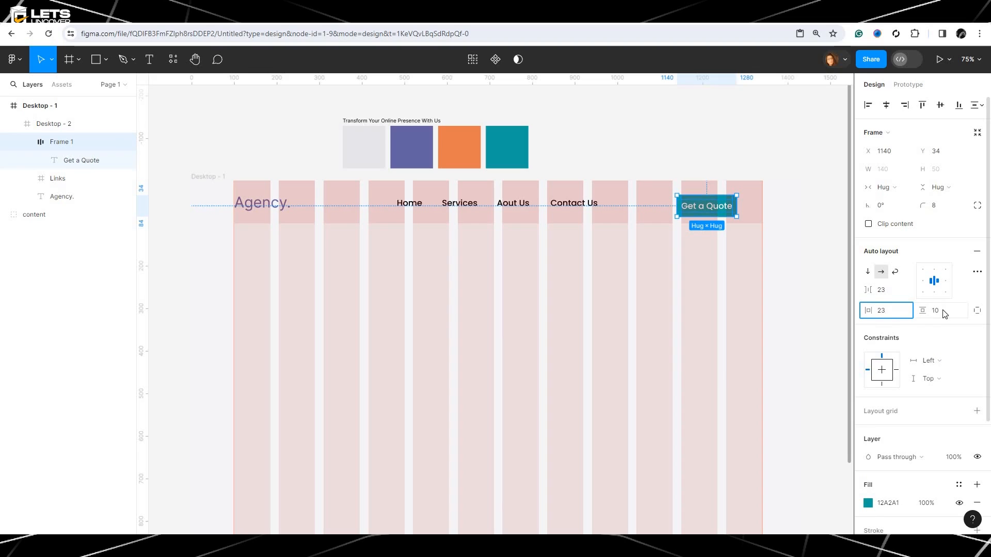
text(3)
key(Return)
click(725, 238)
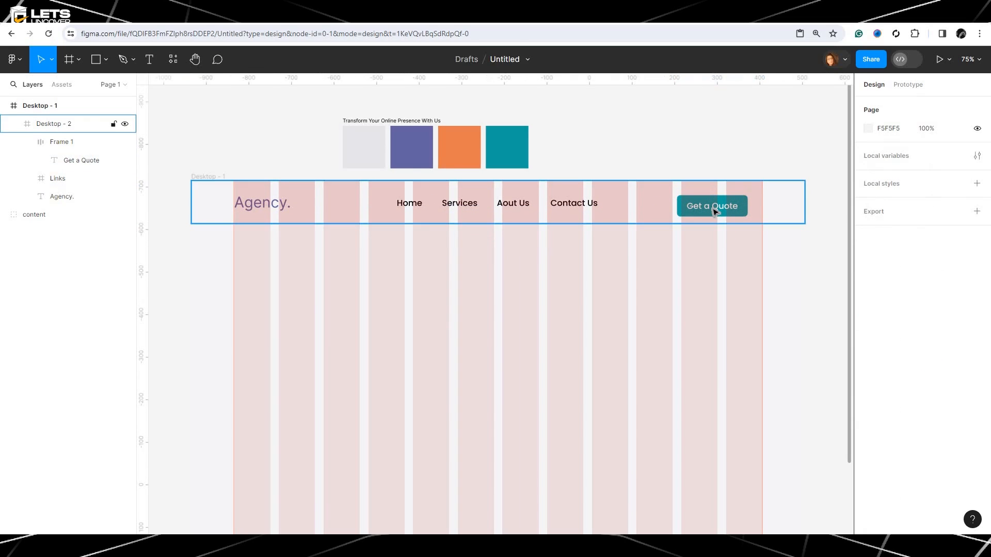
Move the "Get a Quote" button to X 1174 at the end of the last grid column, center it vertically in the header and collapse its layer.
click(714, 211)
mouse_move(715, 211)
mouse_down()
mouse_move(743, 204)
mouse_move(727, 205)
mouse_up()
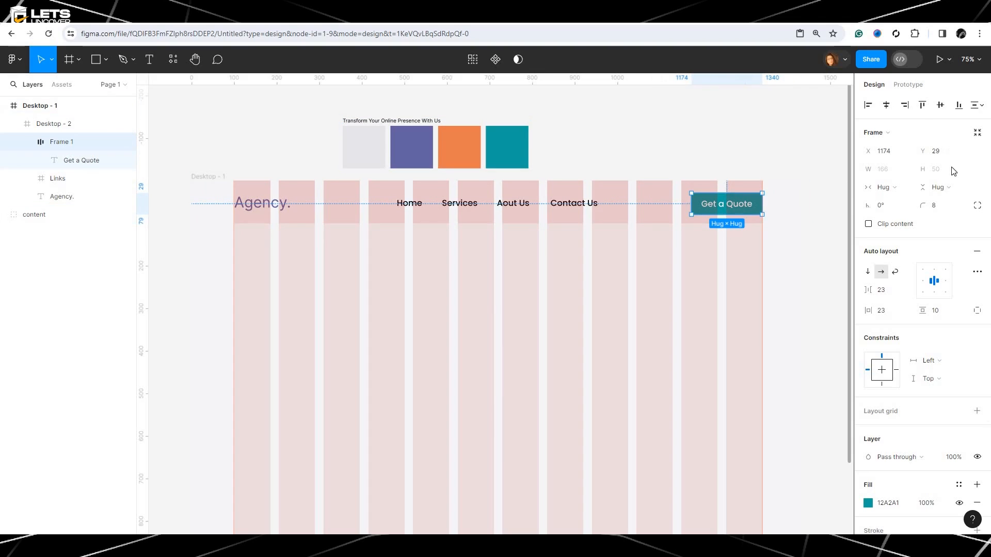
click(937, 106)
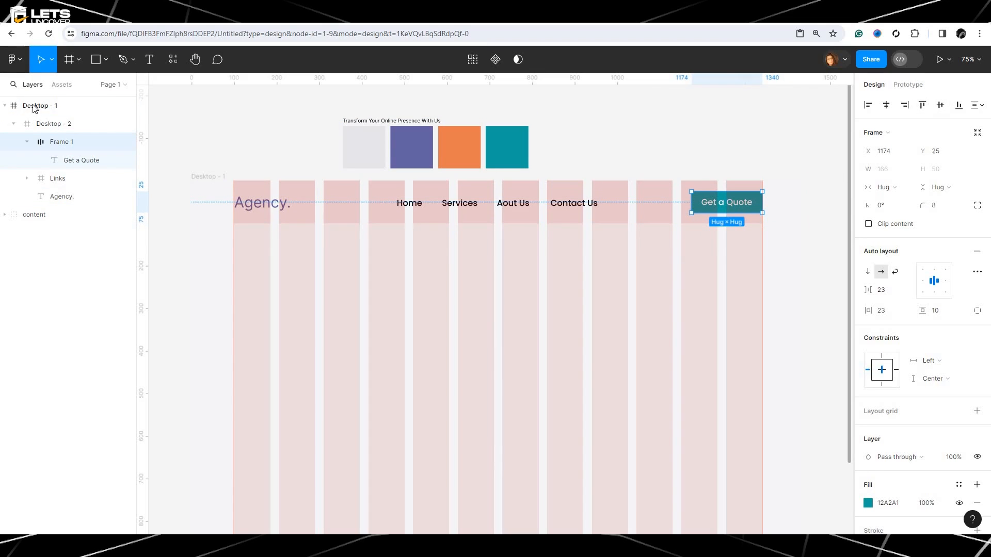
click(25, 141)
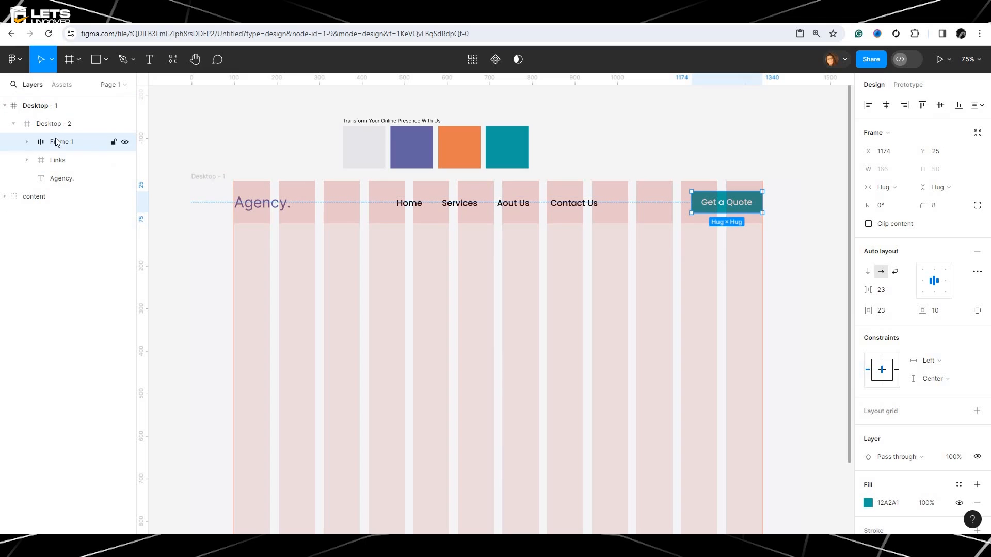
Rename the teal button's frame layer in the header to "Get a Quote".
double_click(59, 142)
key(BackSpace)
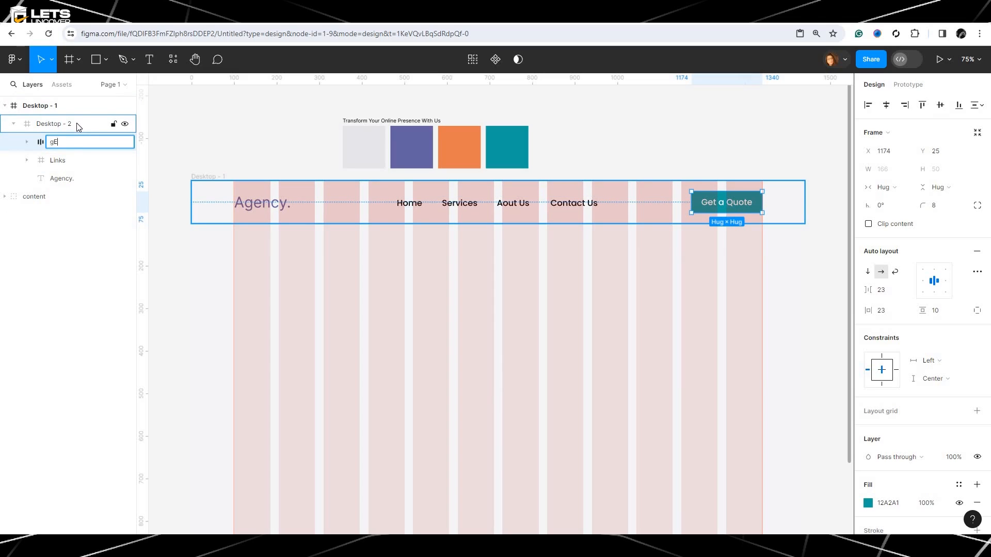
text(gET A qUOT)
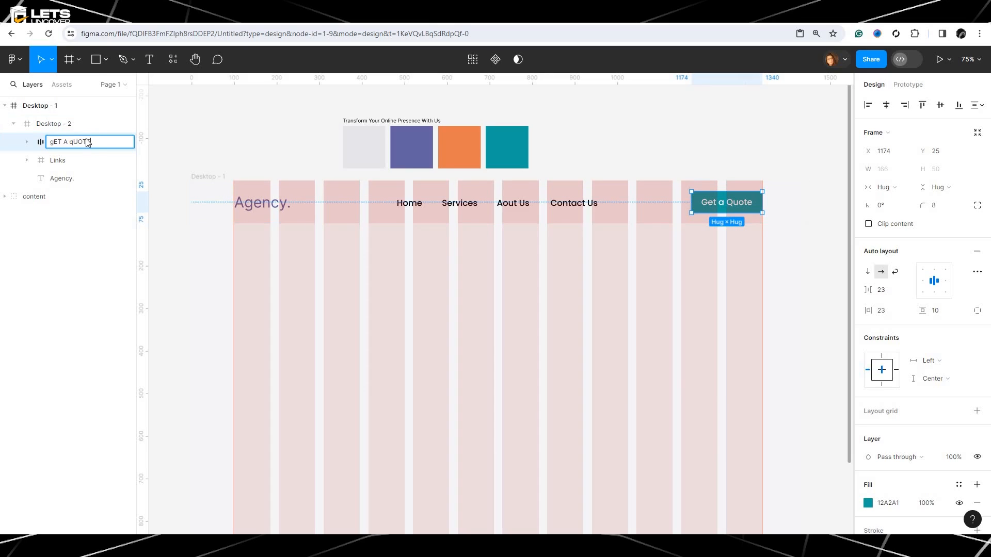
key(Escape)
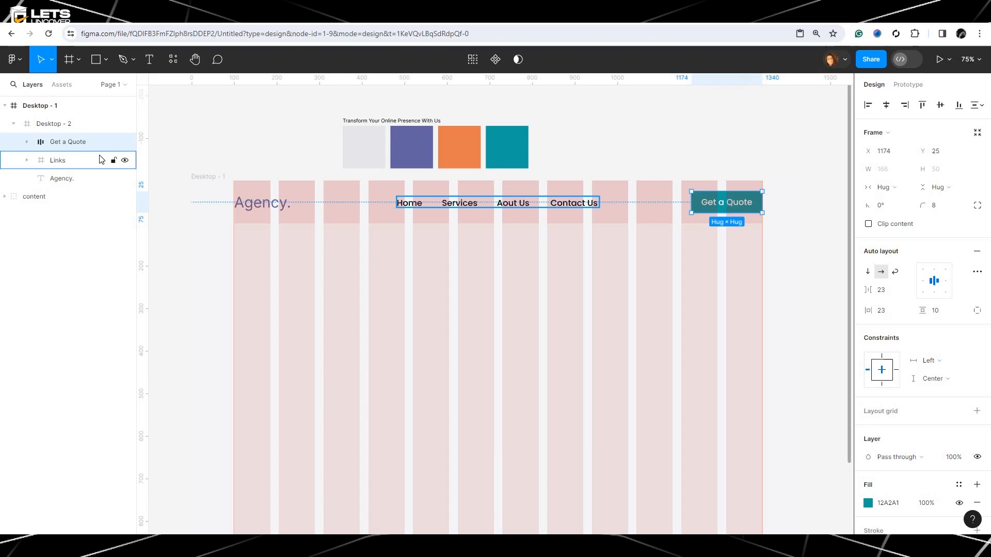
Rename the "Agency." text layer as "Logo".
ctrl+click(59, 178)
double_click(59, 178)
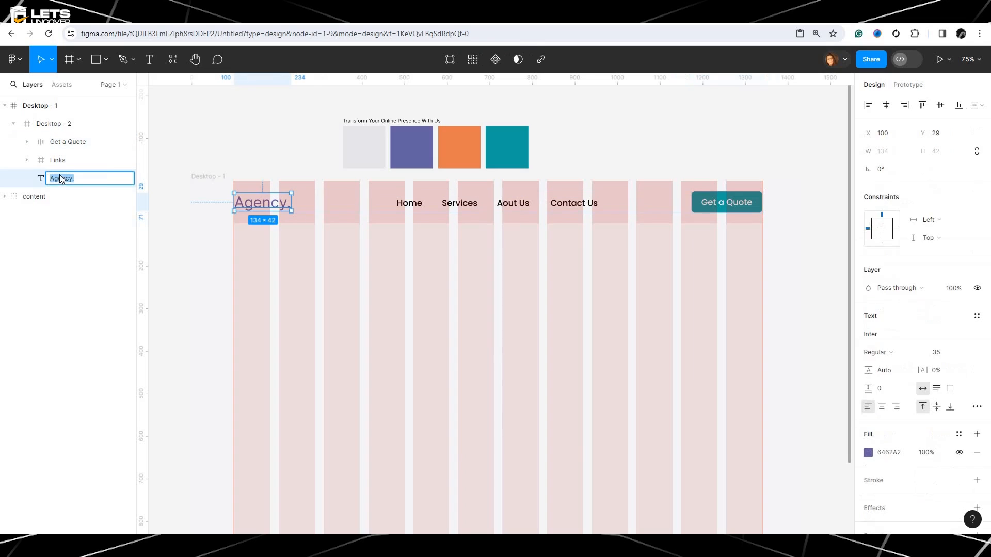
text(Logo)
key(Return)
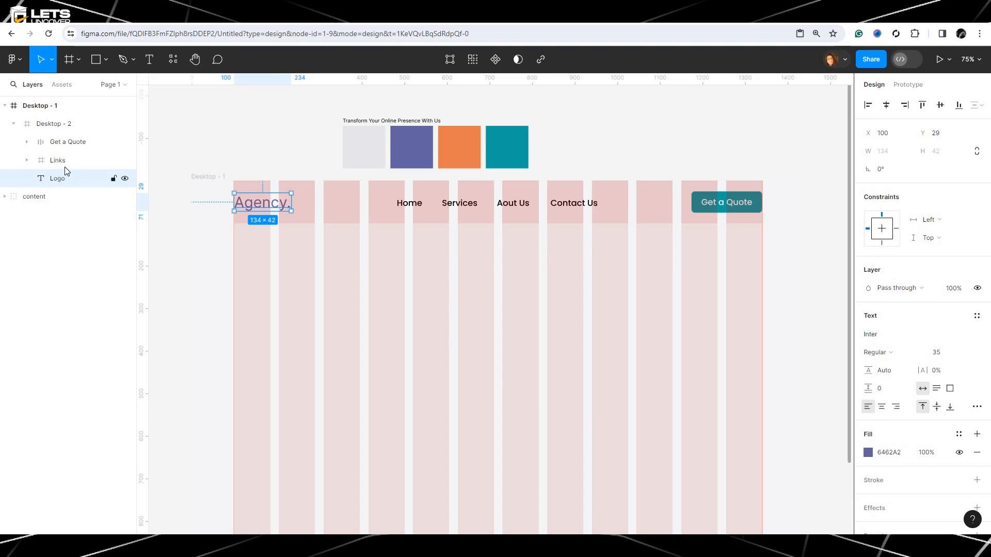
Tidy up the spacing between the Logo, Links and Get a Quote layers in the header.
shift+click(64, 164)
shift+click(66, 149)
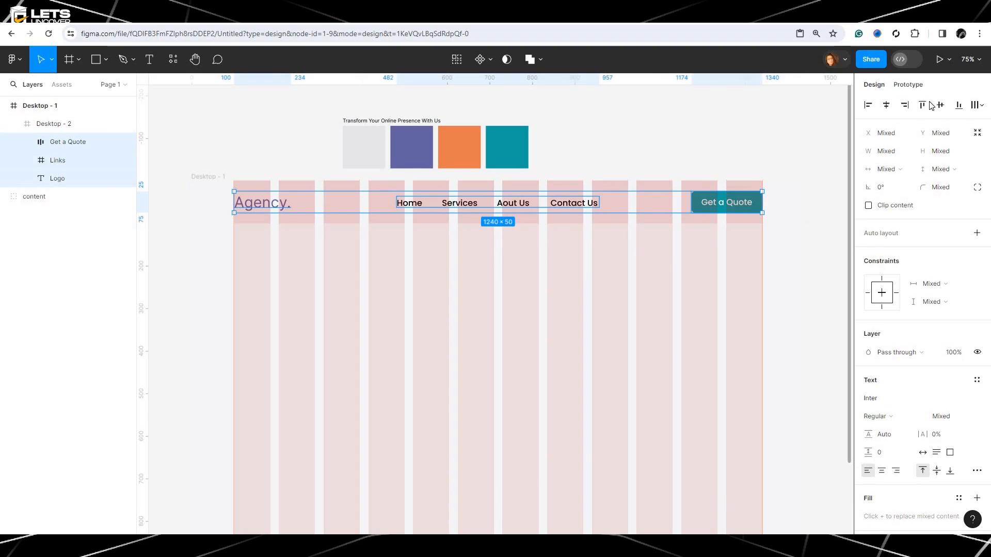
click(976, 104)
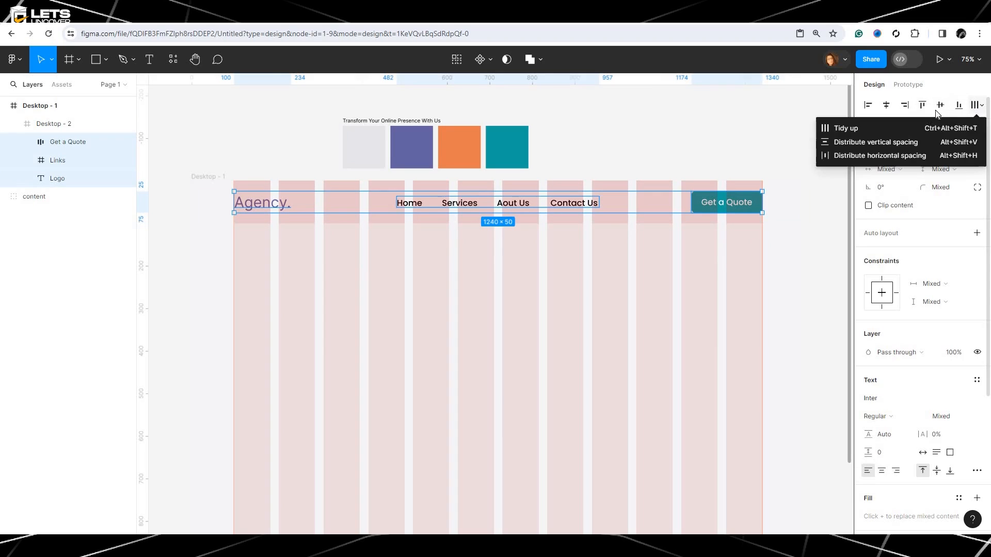
click(852, 128)
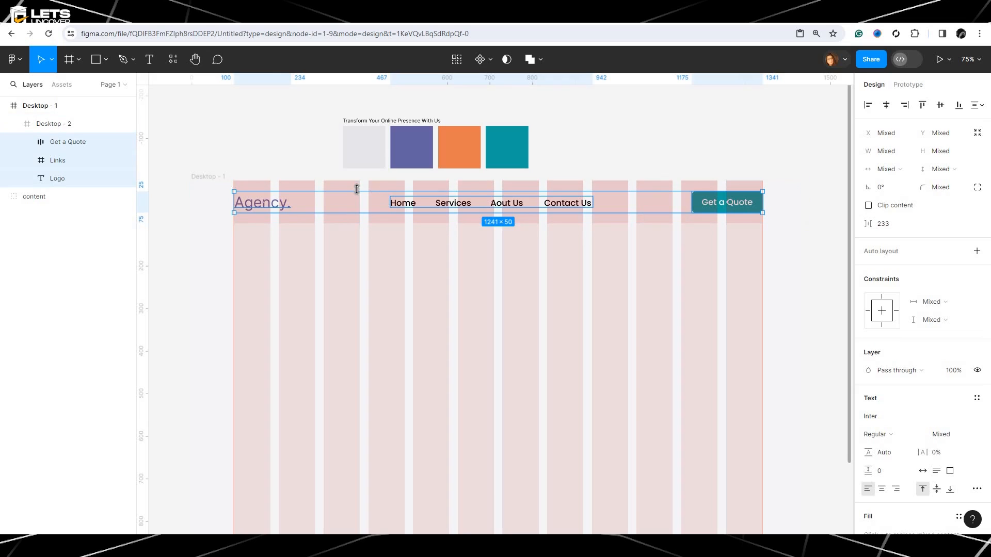
Wrap the selected logo, links and button layers in a frame named "Nav" and deselect it.
right_click(84, 144)
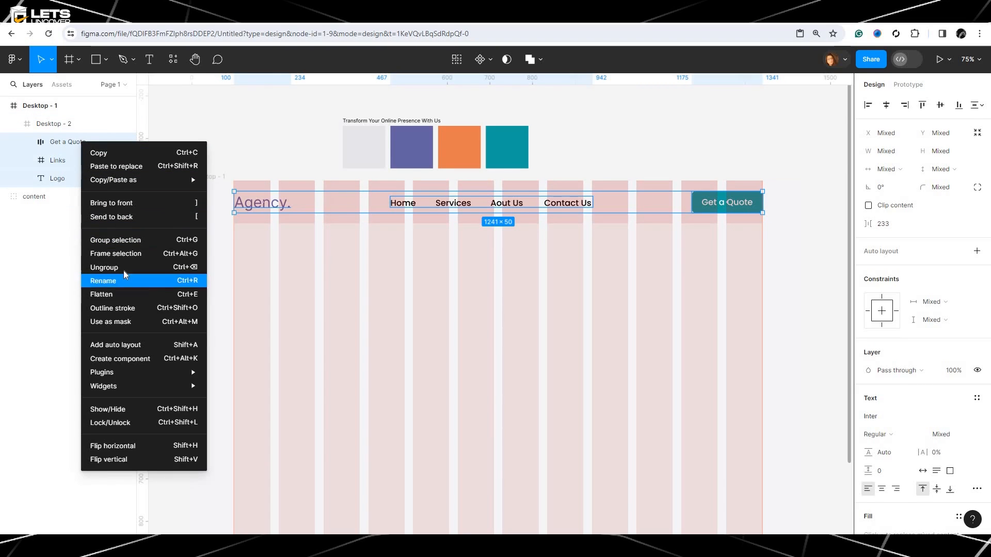
click(119, 253)
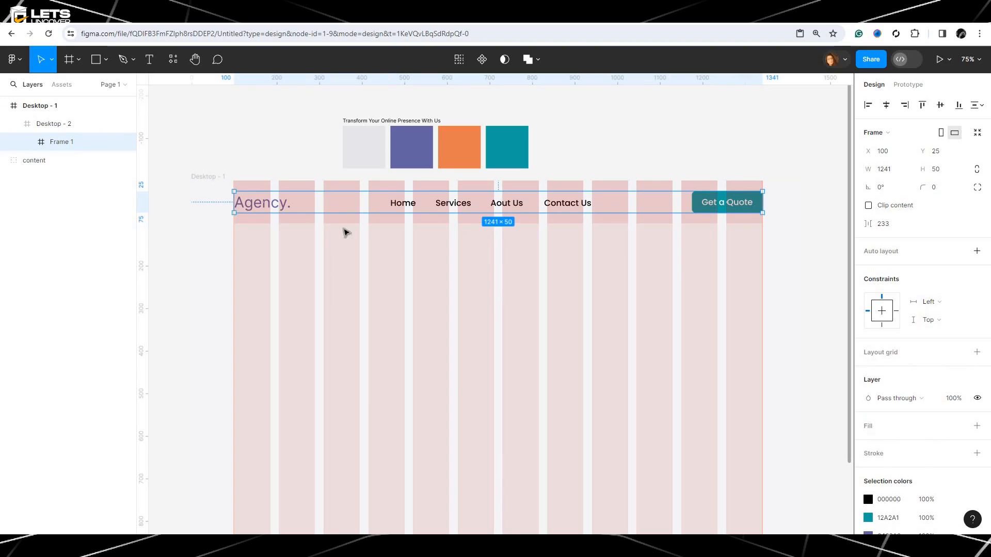
double_click(65, 143)
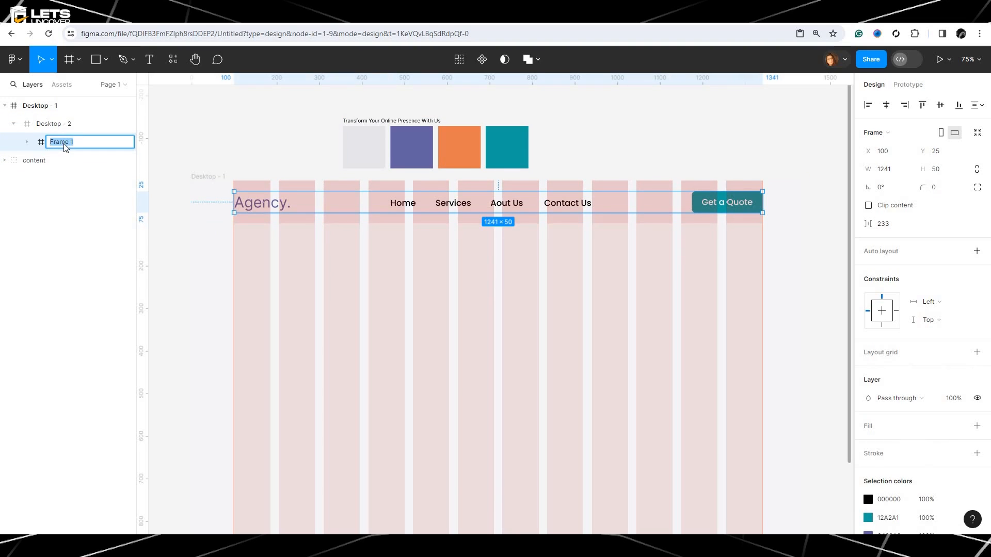
key(BackSpace)
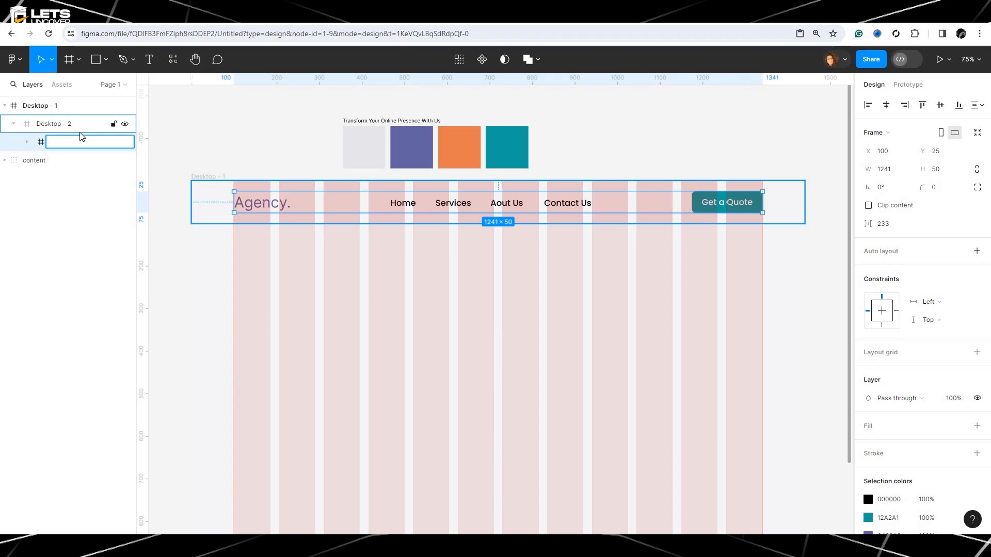
text(Nav)
key(Return)
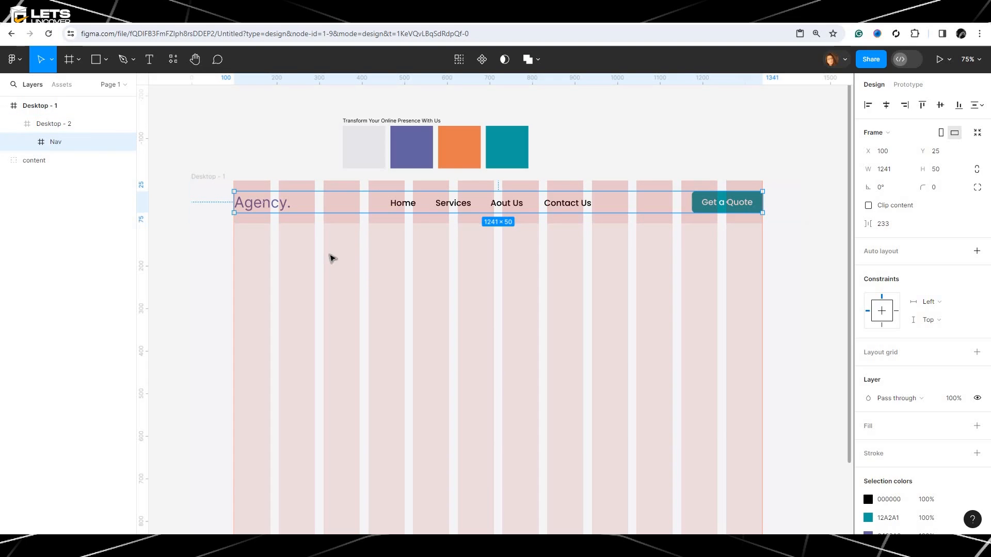
scroll(401, 263, down, 3)
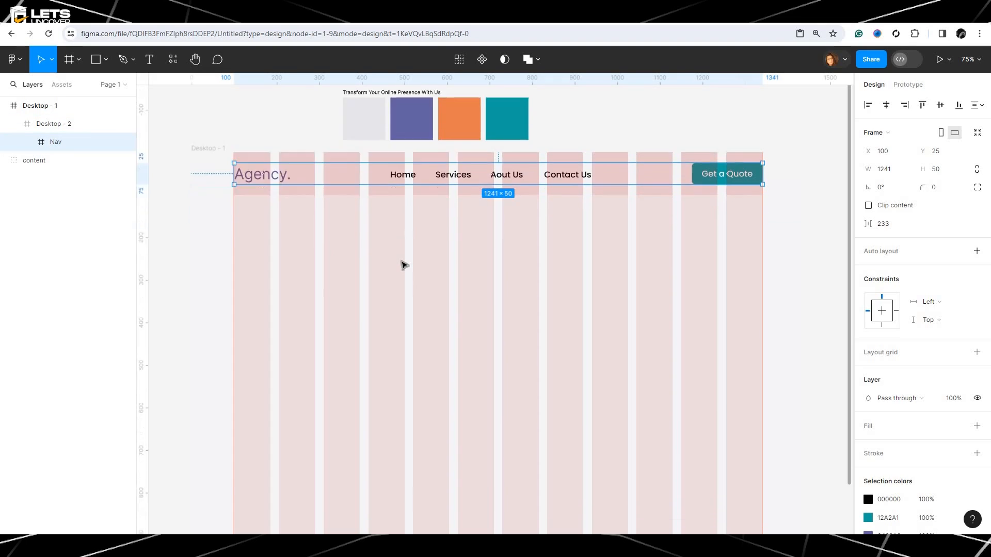
click(326, 240)
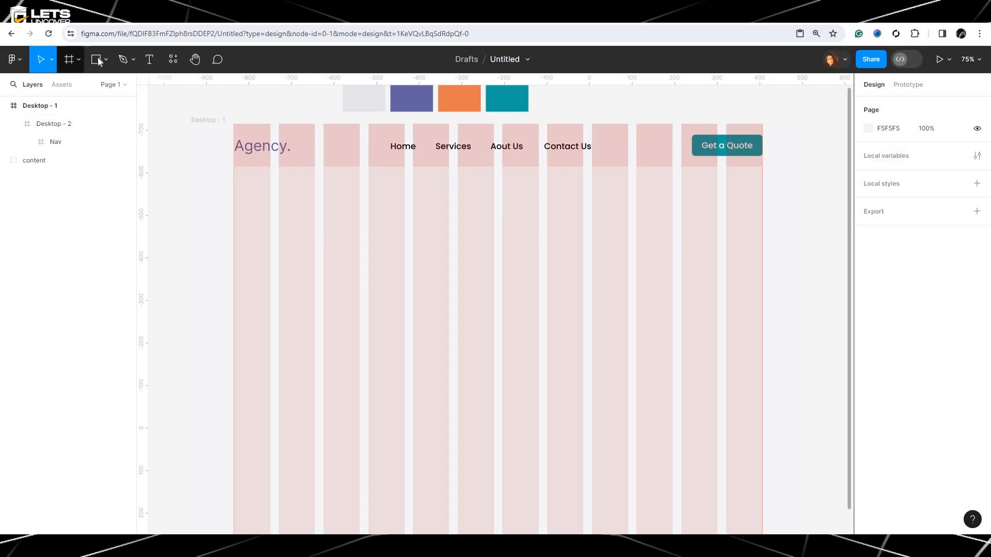
click(123, 60)
scroll(367, 326, down, 2)
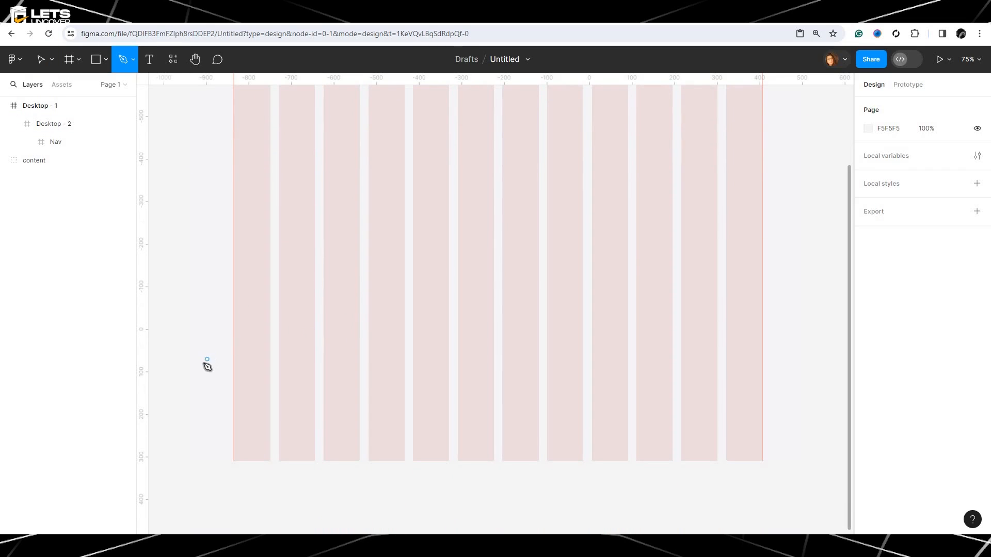
scroll(187, 343, up, 3)
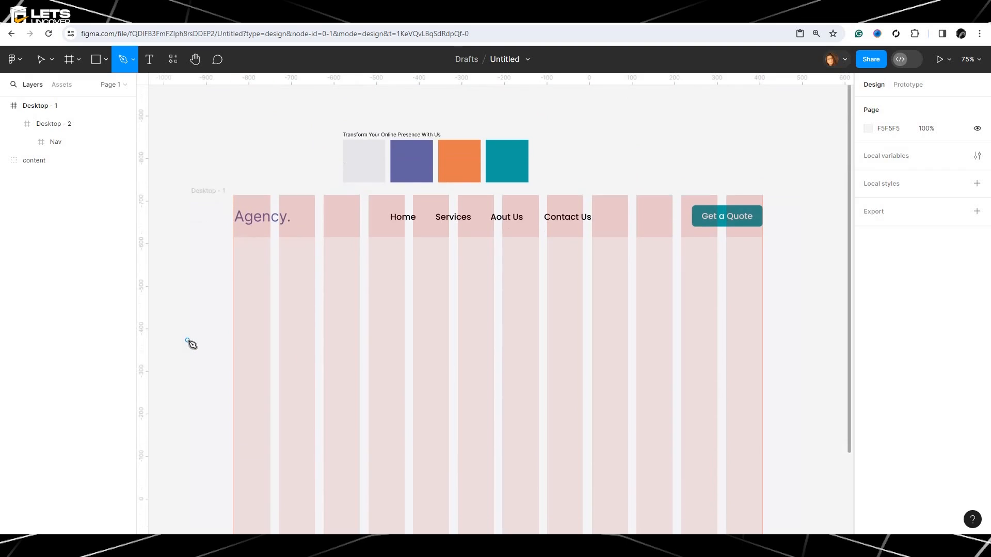
scroll(190, 330, down, 2)
scroll(221, 204, up, 1)
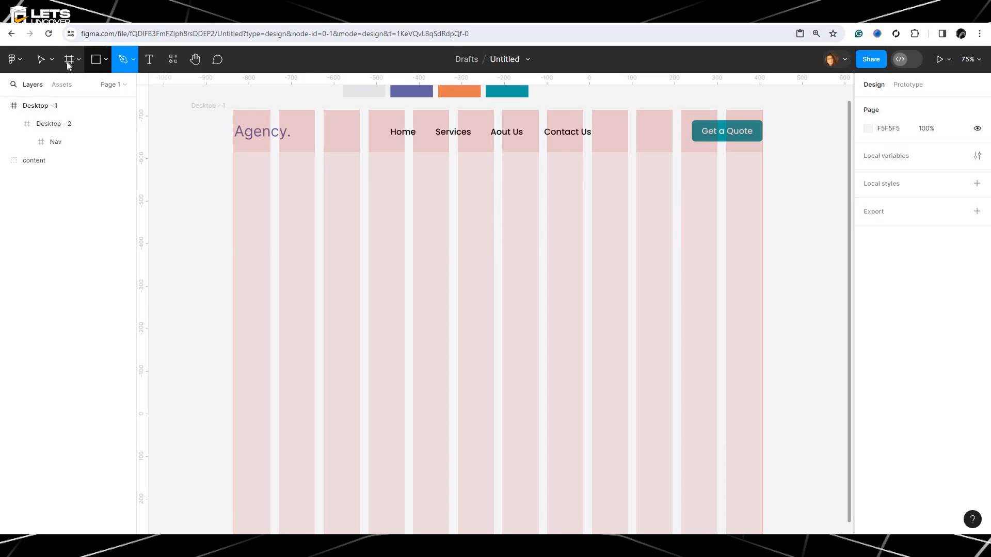
click(43, 60)
scroll(289, 145, up, 3)
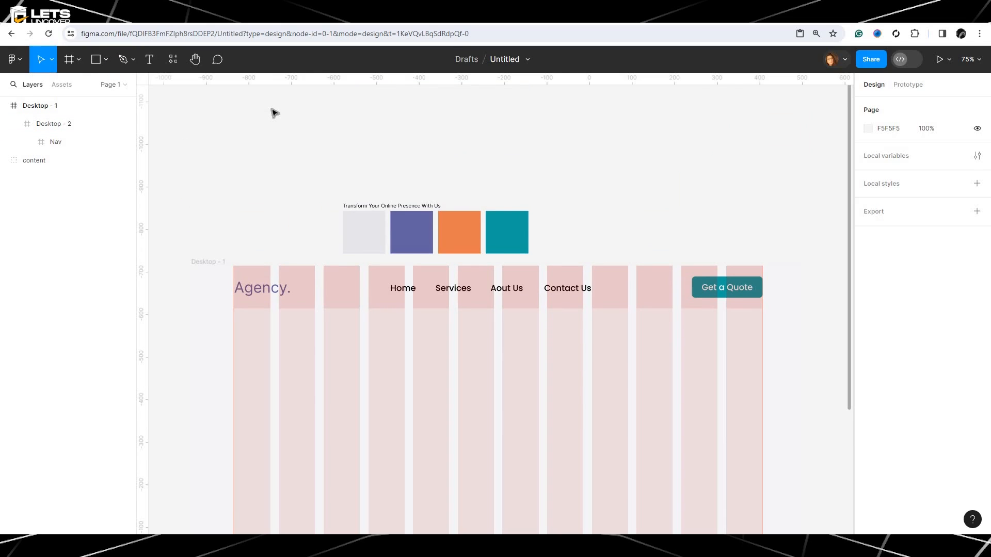
right_click(273, 112)
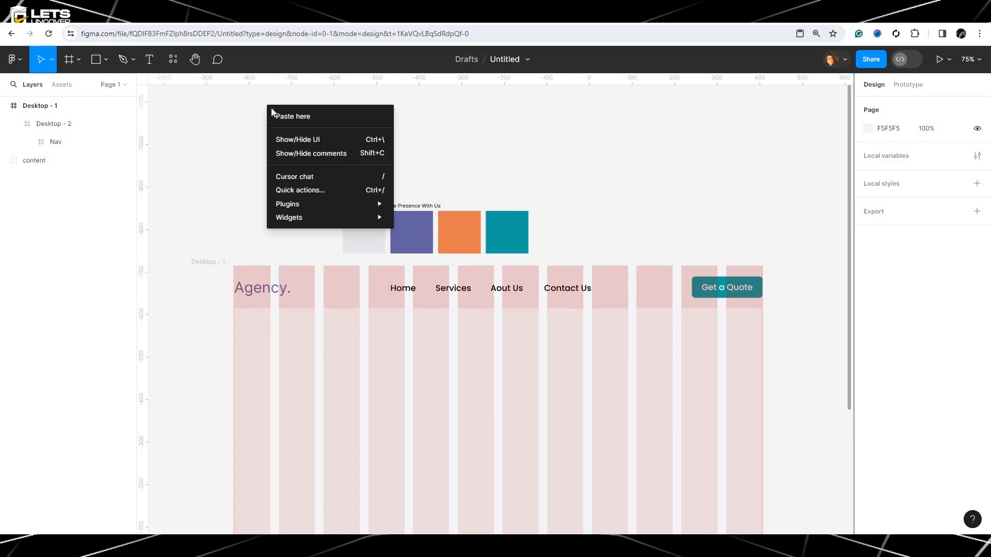
click(477, 118)
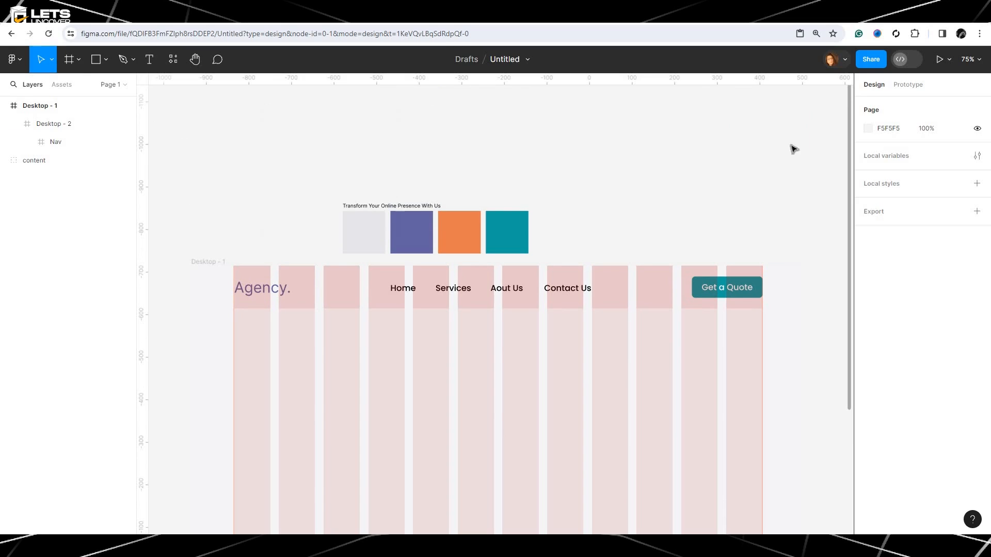
Set the page background color to dark gray 282828.
click(867, 129)
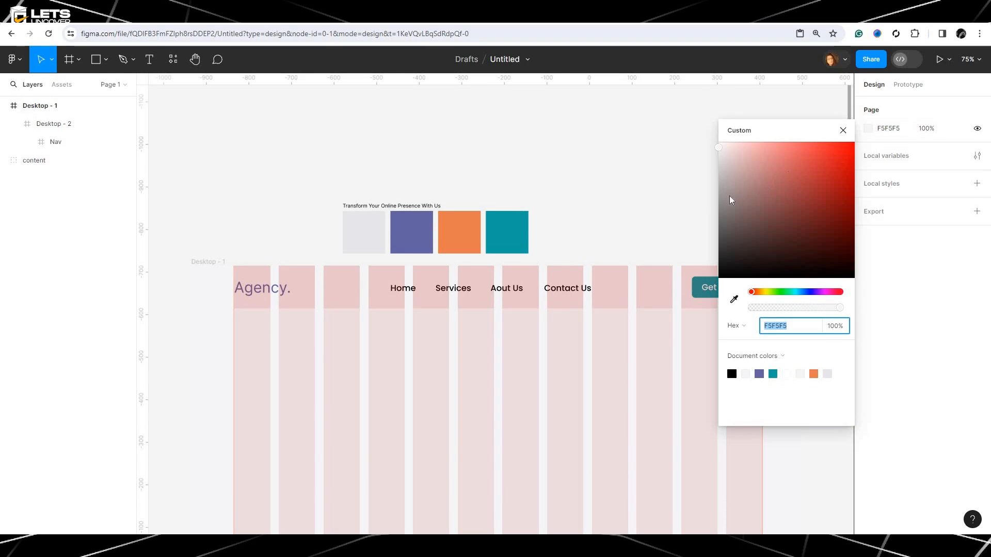
drag(730, 201, 688, 258)
click(645, 205)
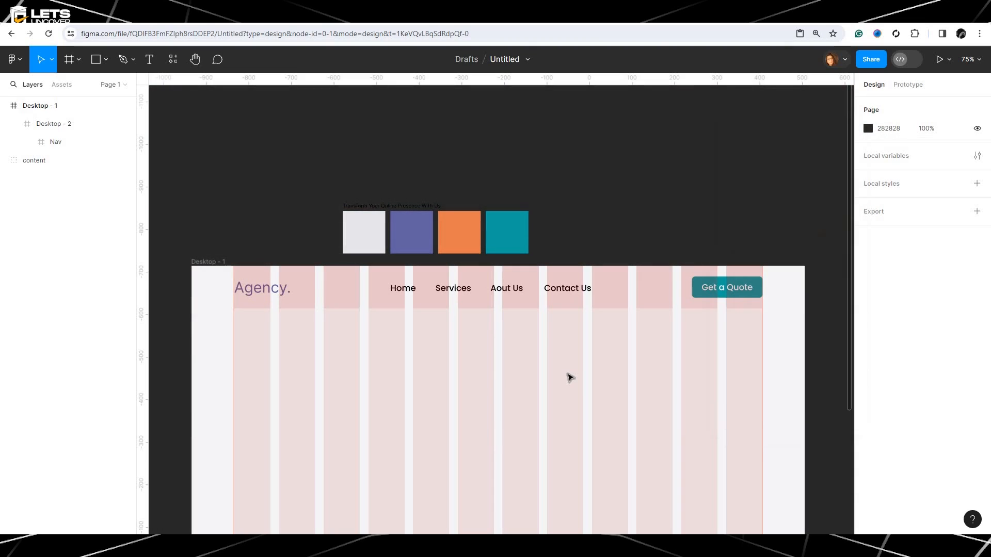
Draw a wavy curve with the Pen tool along the bottom of the Desktop - 1 frame, sloping down from its left edge.
scroll(570, 372, down, 5)
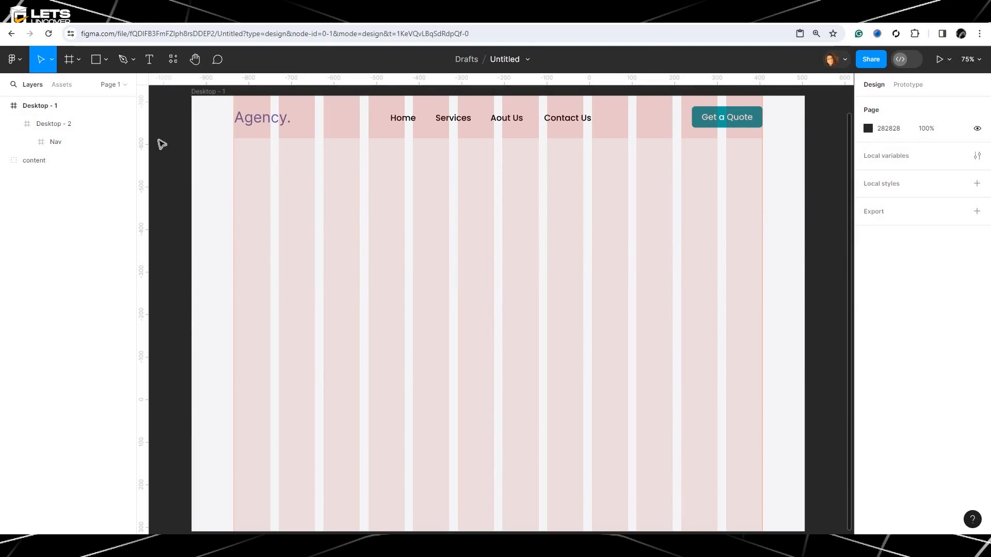
click(122, 59)
scroll(451, 343, down, 5)
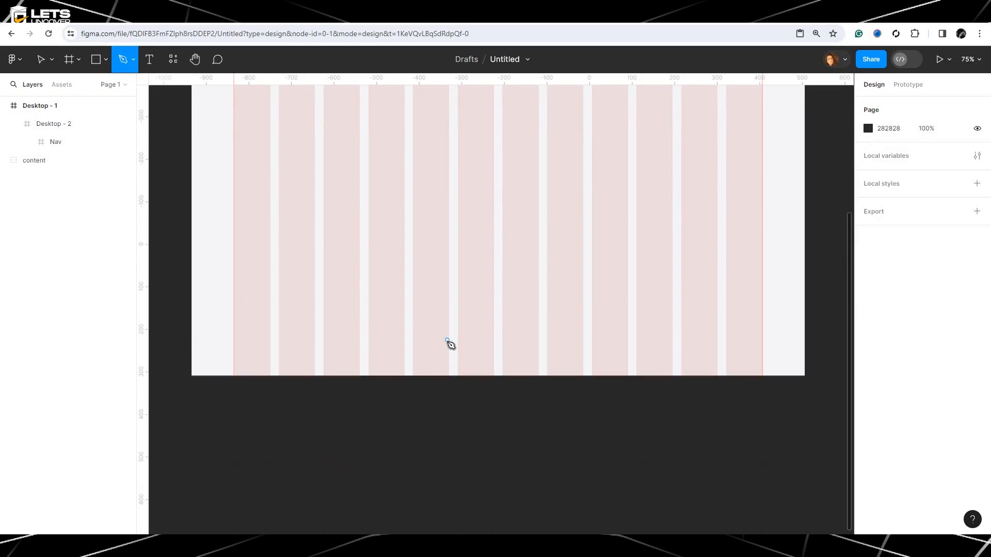
scroll(451, 343, up, 2)
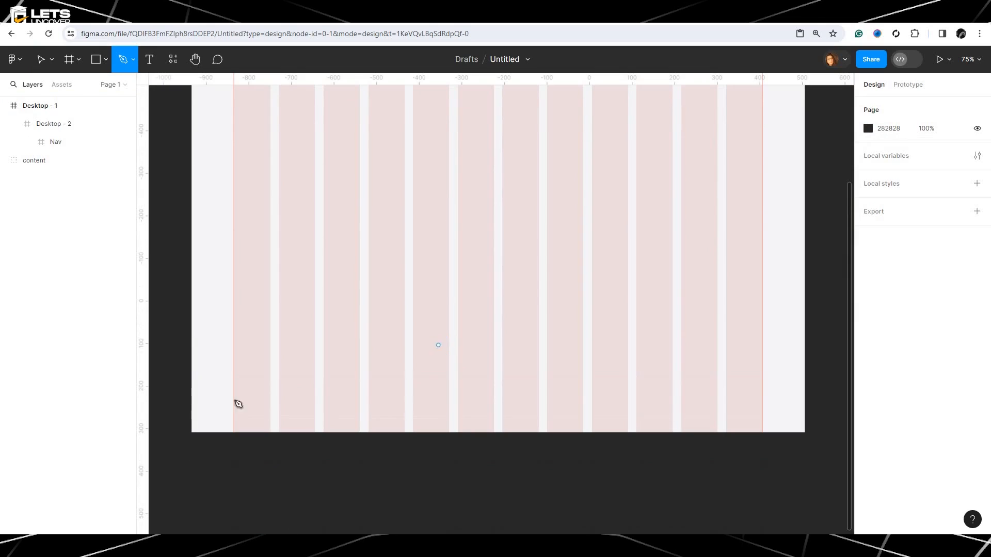
click(193, 367)
drag(238, 350, 264, 356)
click(323, 381)
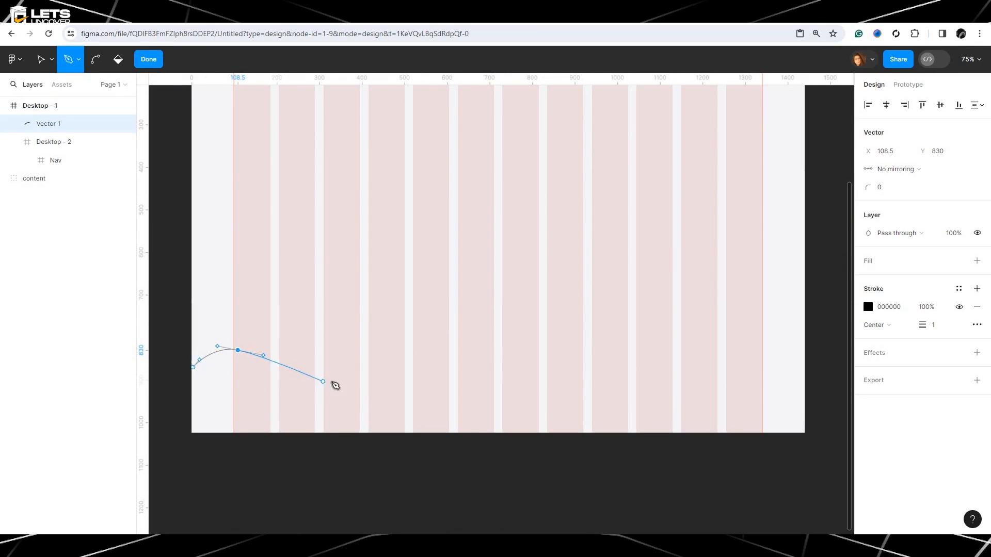
drag(323, 381, 420, 382)
drag(497, 398, 650, 423)
Close the wave's outline below the frame's bottom edge and stretch the shape to a height of about 263.
click(654, 451)
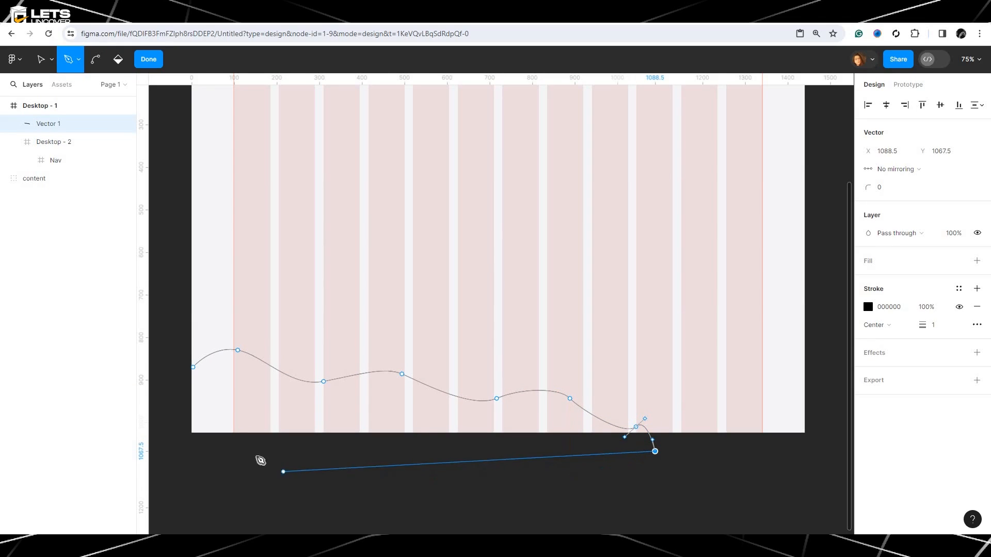
click(174, 448)
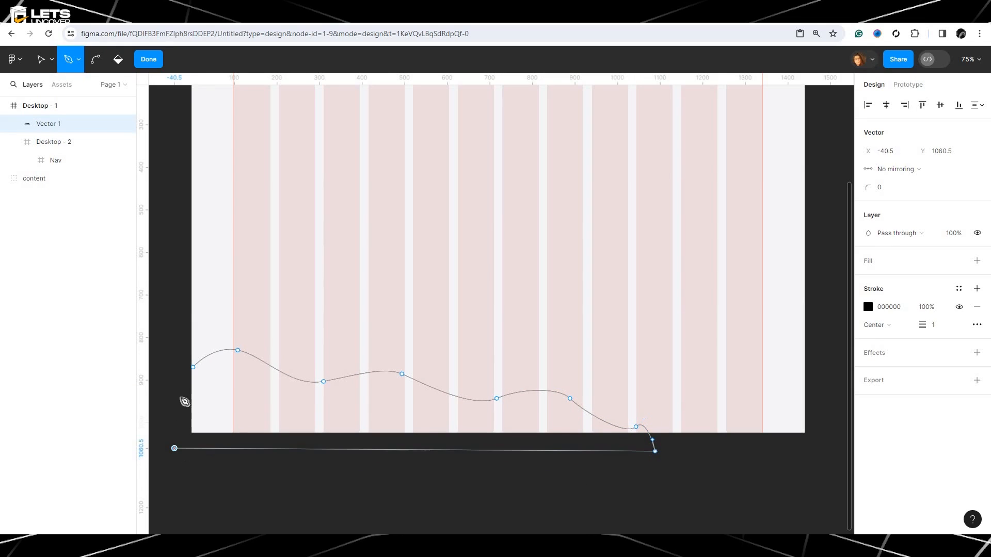
click(193, 368)
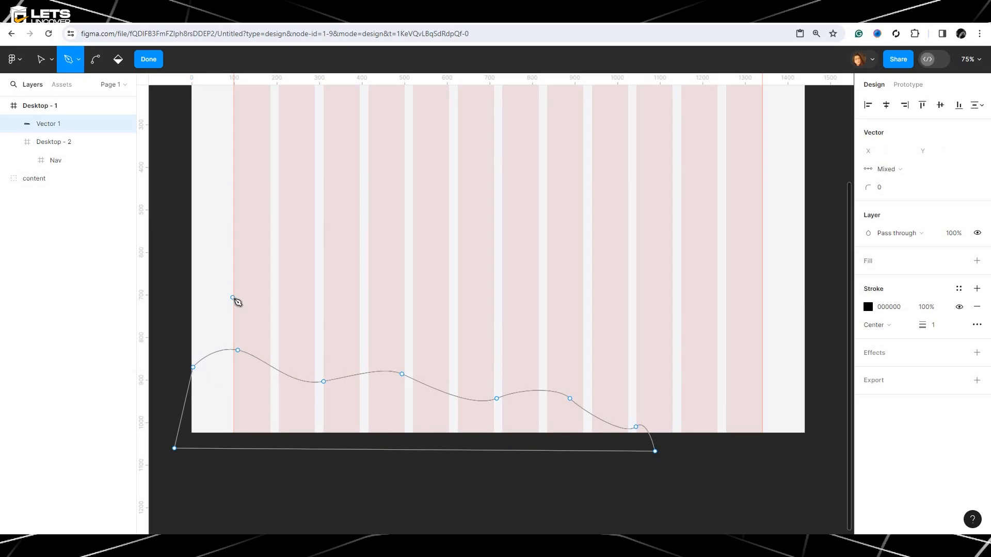
key(Escape)
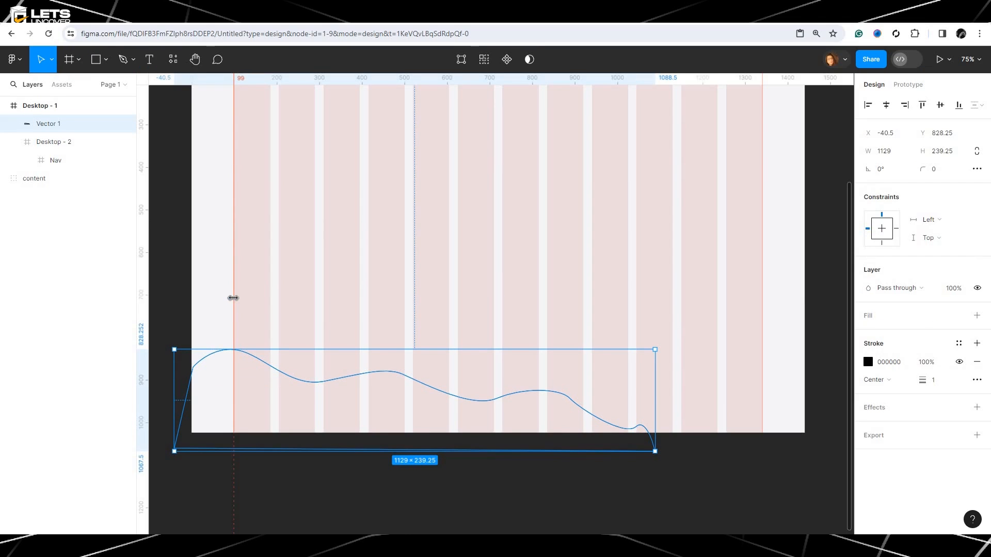
drag(607, 457, 608, 465)
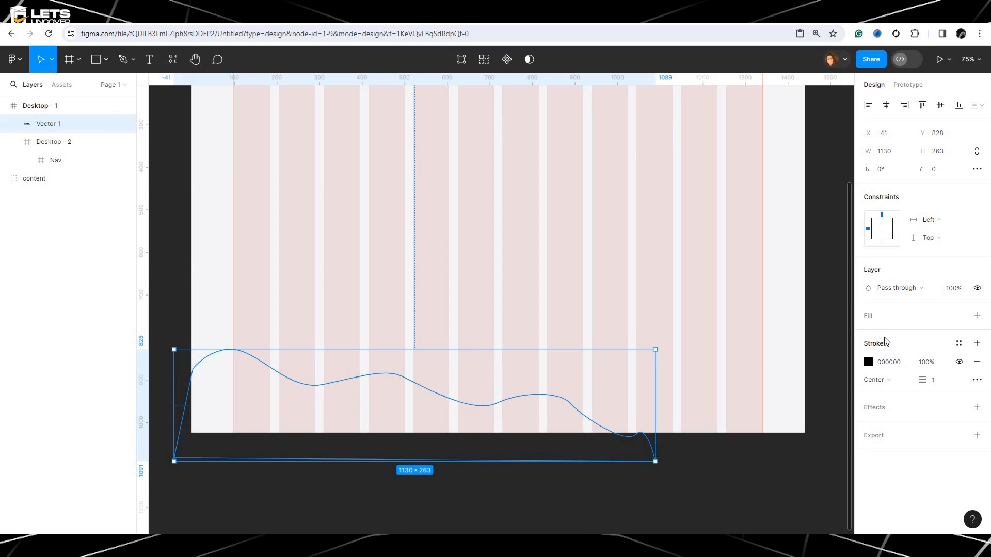
Remove the wave shape's stroke and fill it with the purple document color 6462A2.
click(977, 362)
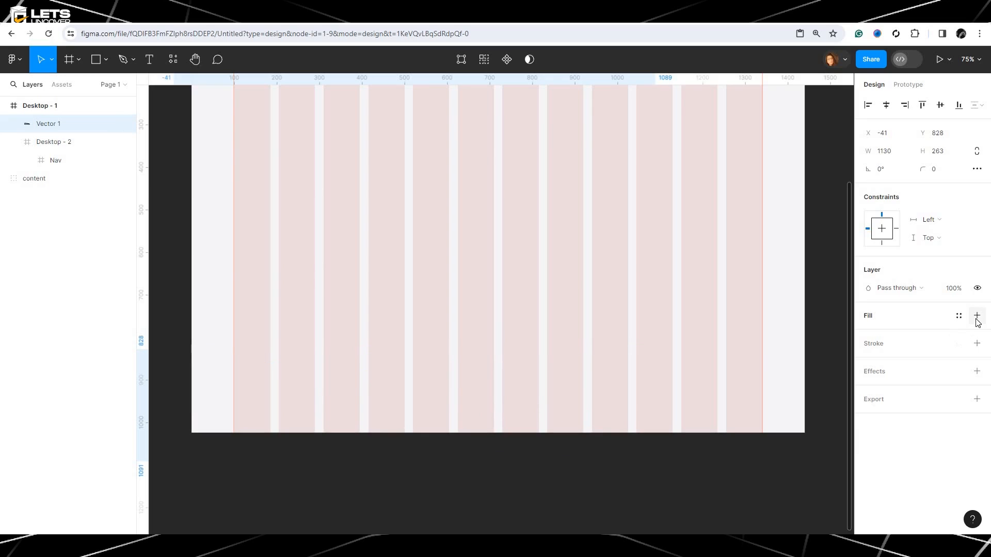
click(978, 315)
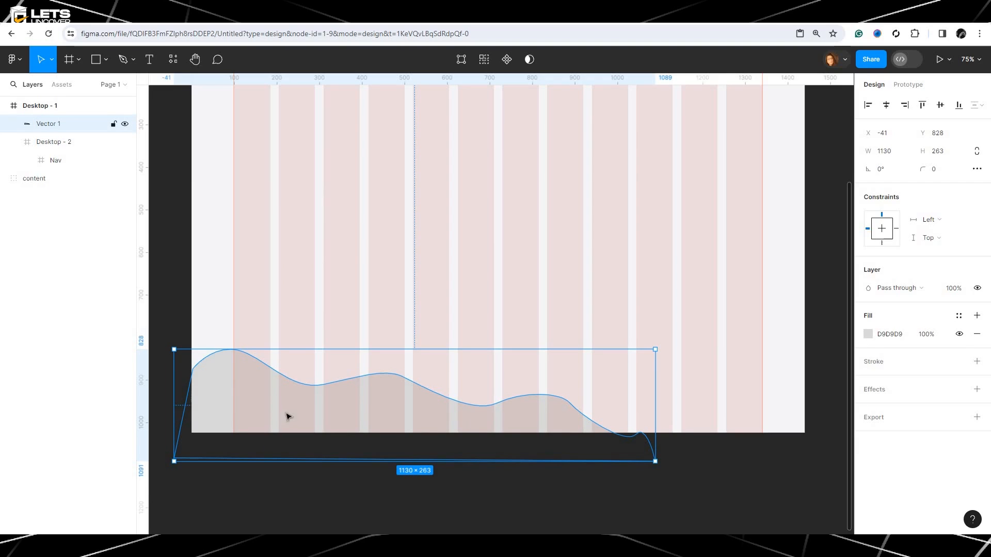
click(868, 335)
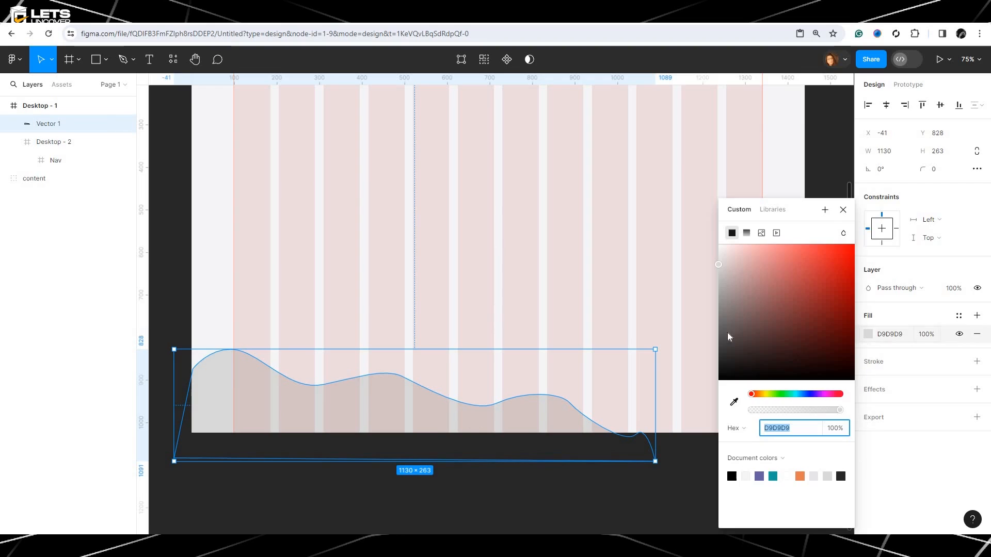
scroll(553, 332, up, 5)
scroll(594, 366, down, 3)
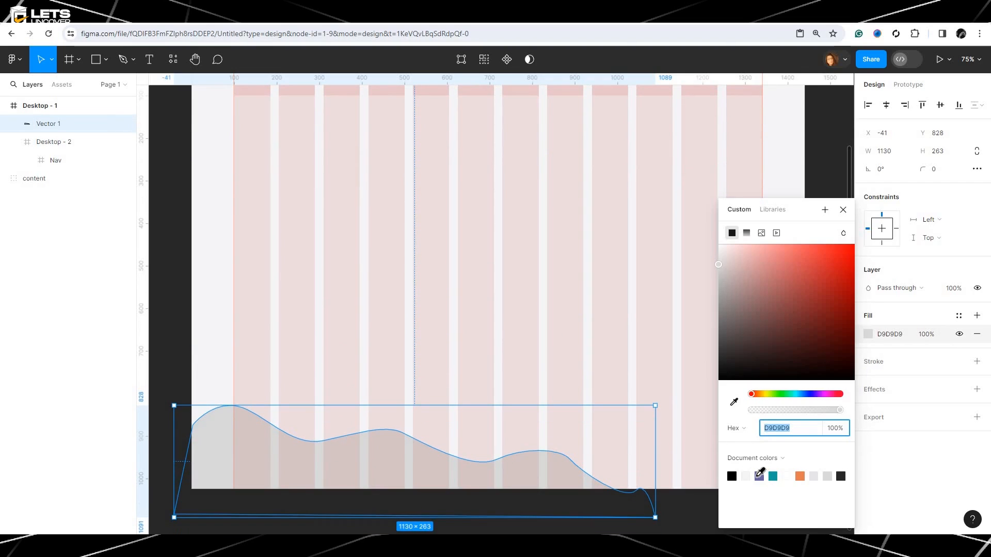
click(760, 476)
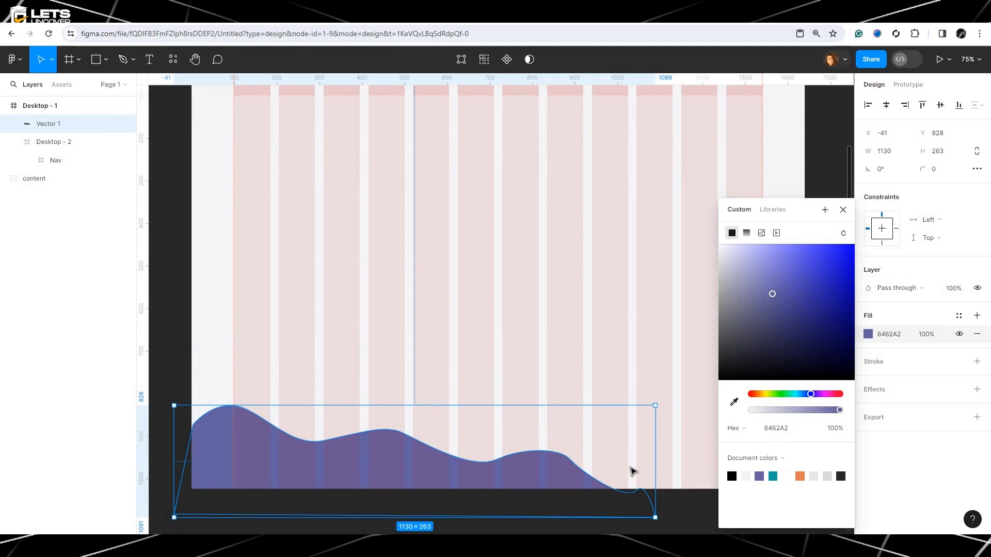
Widen the wave to about 1224 and tilt it down toward the right, to a rotation of about -7.3°.
drag(680, 473, 696, 473)
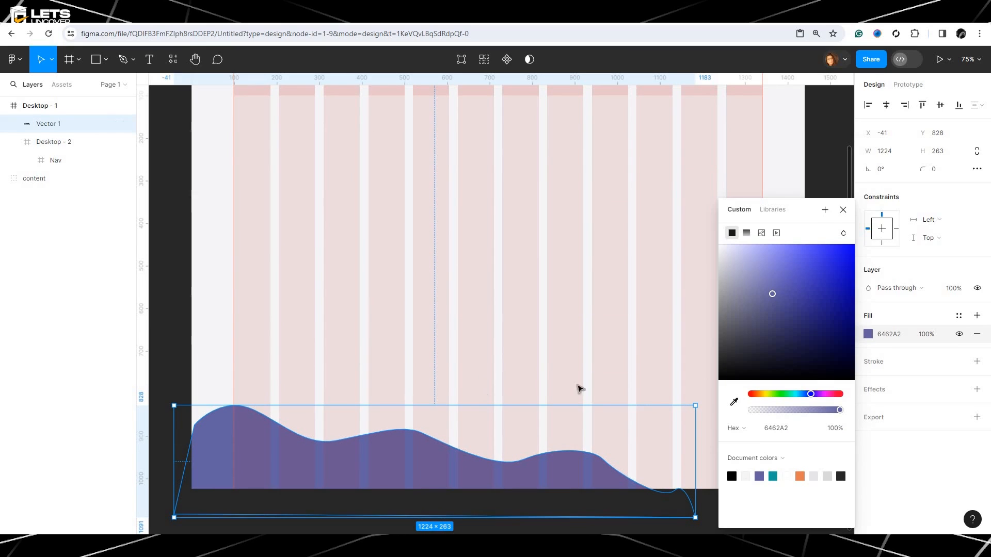
click(612, 433)
click(476, 476)
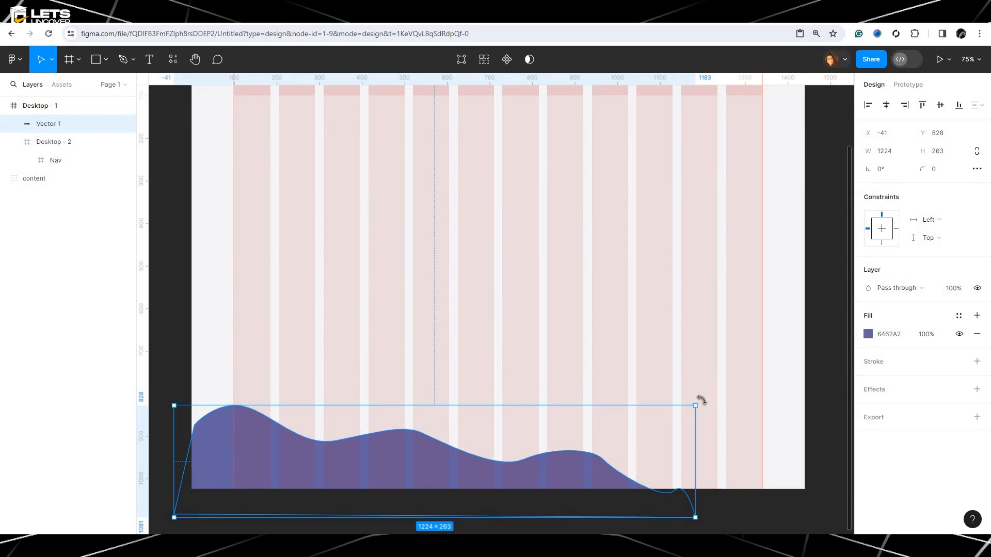
drag(708, 408, 714, 433)
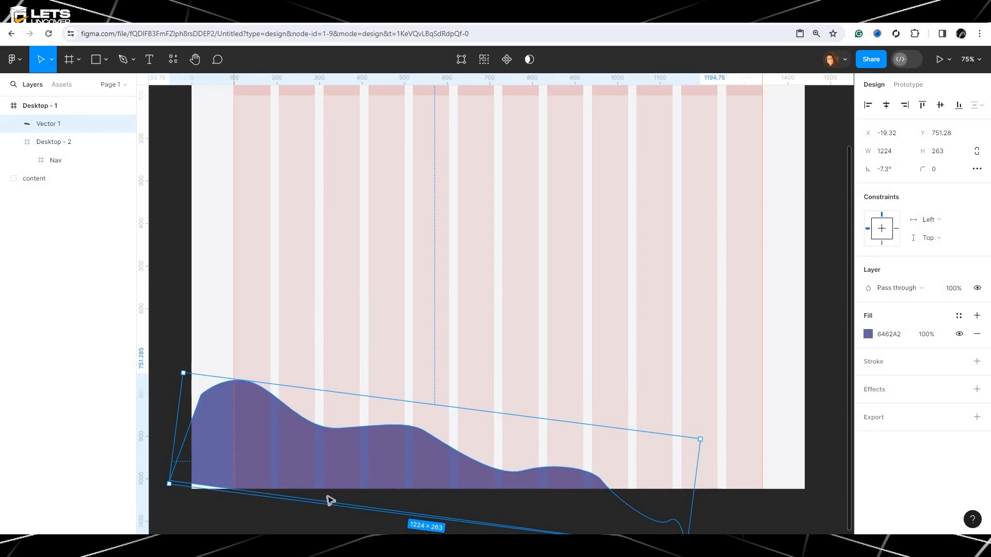
Shift the tilted wave down and left past the frame's corner, and stretch it at both ends to a width of about 1376.
drag(317, 473, 319, 494)
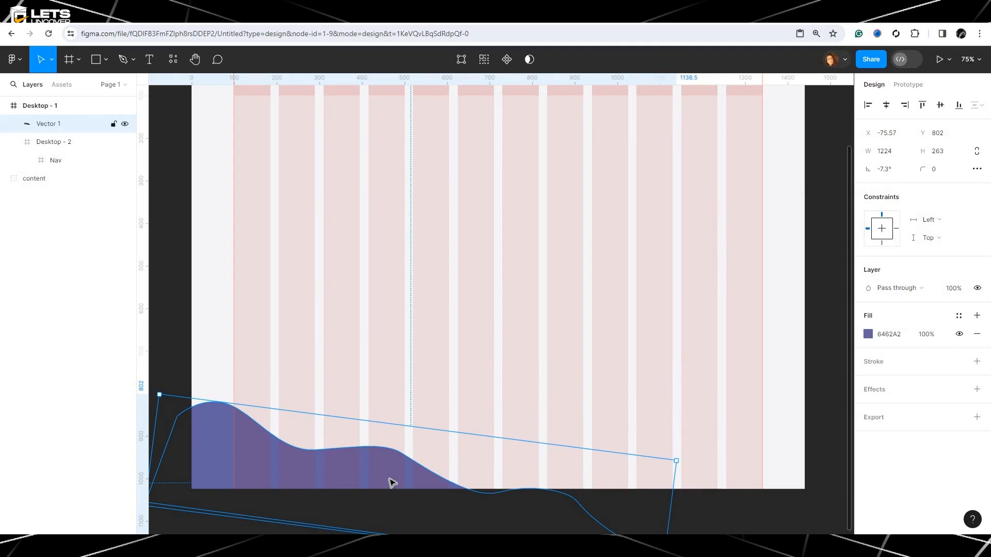
drag(391, 484, 375, 478)
drag(658, 483, 694, 486)
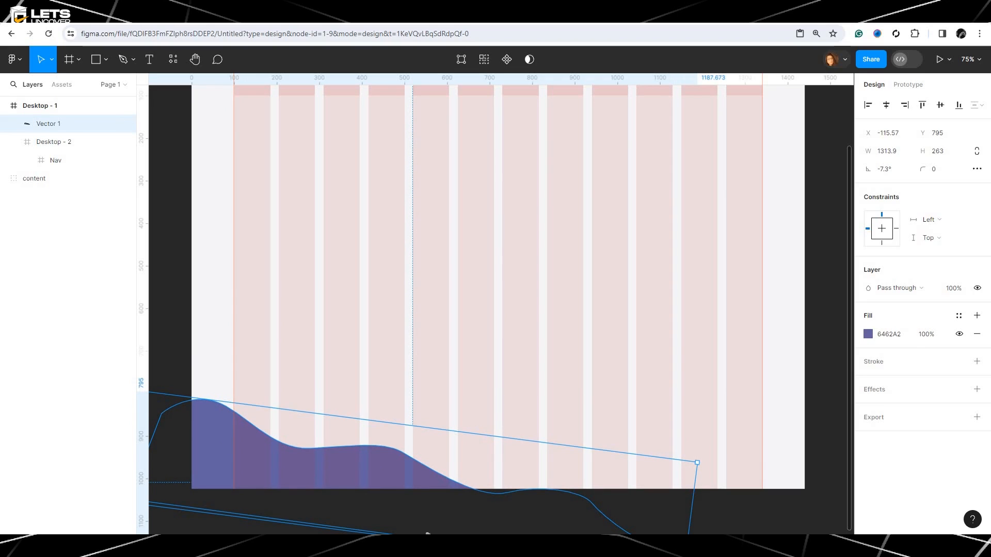
key(ctrl+minus)
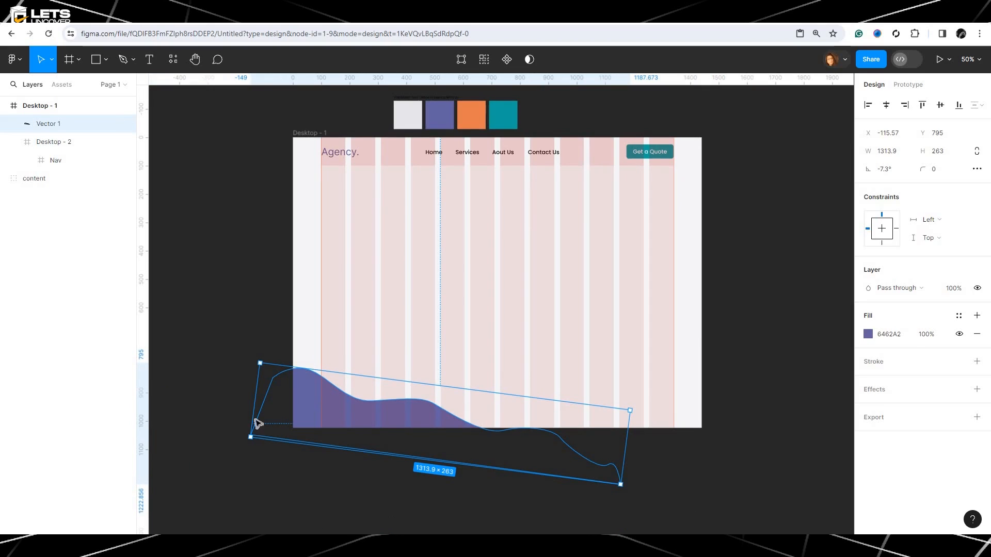
drag(247, 397, 234, 394)
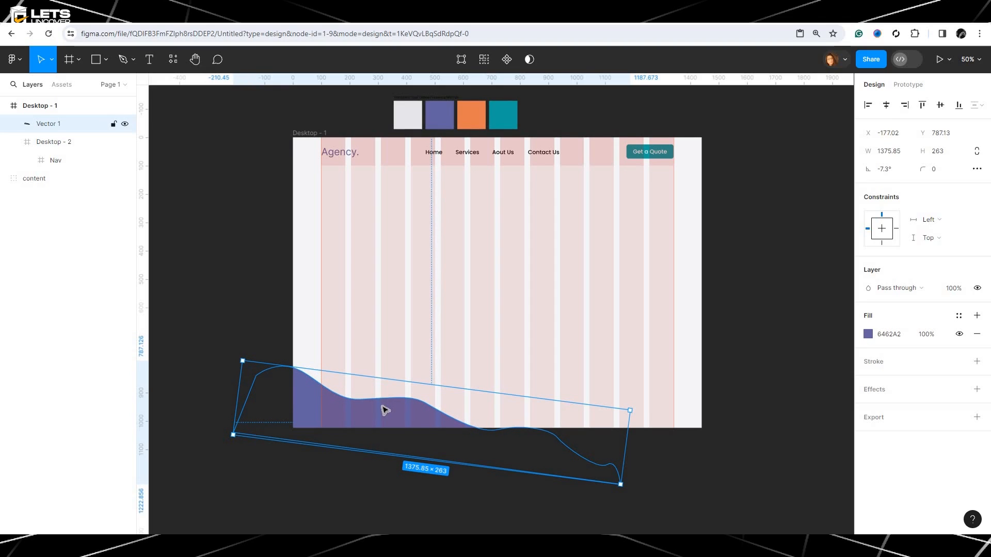
Lock the Vector 1 wave layer, toggle its visibility off and on, and clear the selection.
click(114, 125)
click(124, 125)
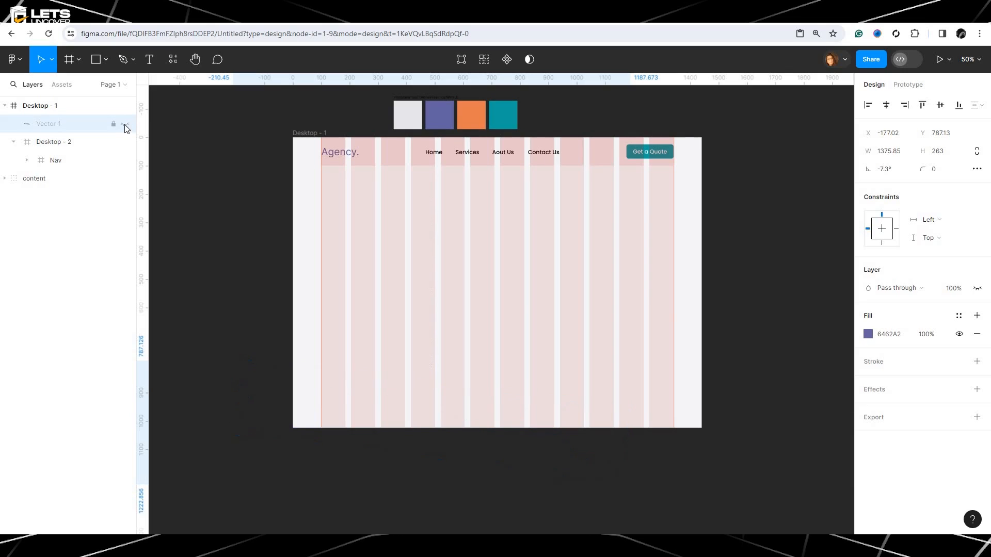
click(124, 125)
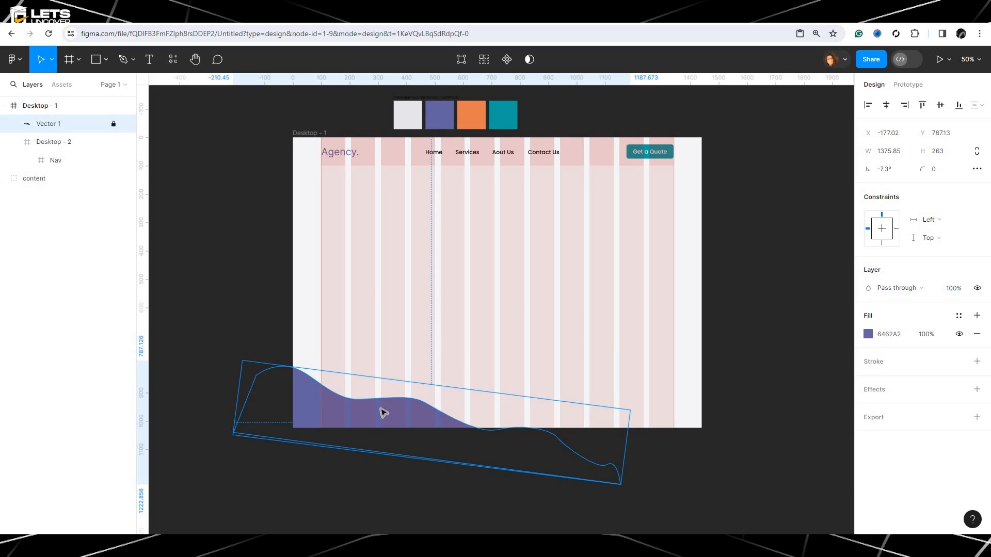
click(369, 395)
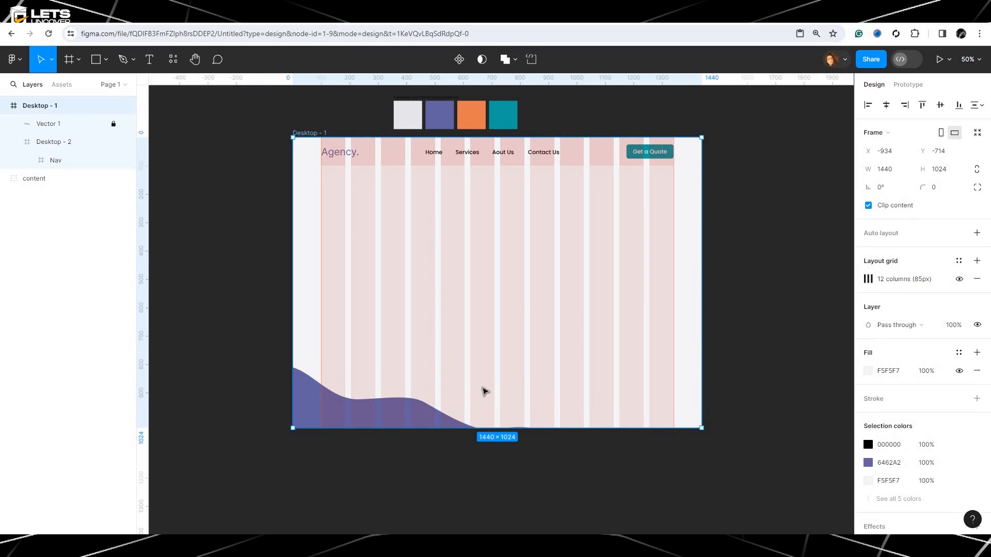
scroll(467, 434, up, 1)
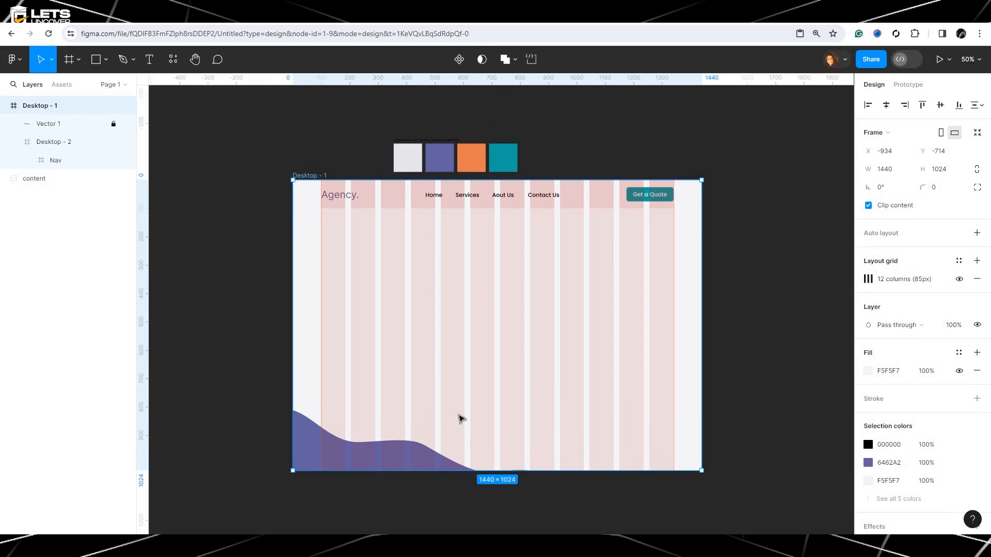
click(53, 215)
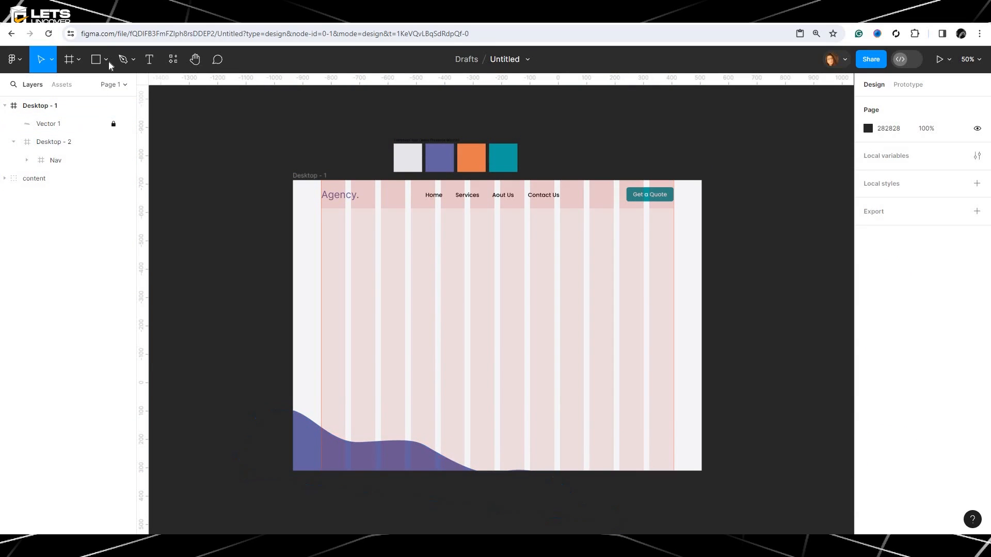
click(132, 59)
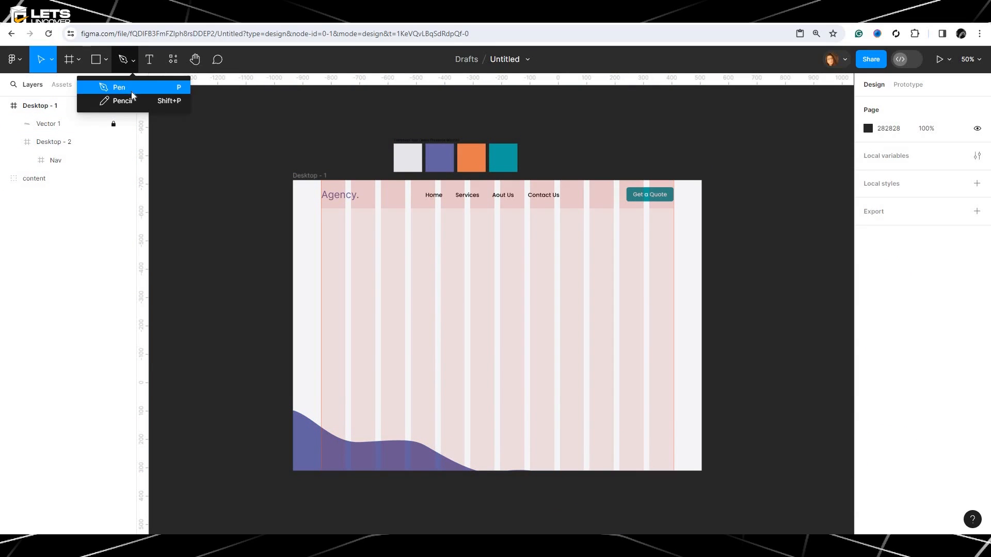
click(106, 88)
scroll(644, 289, up, 1)
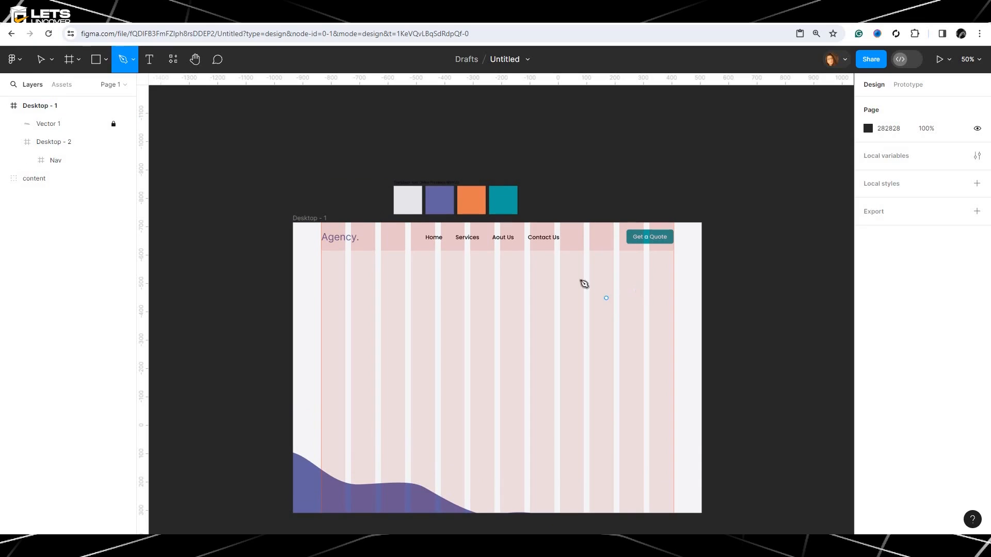
Place an ellipse near the middle of the Desktop - 1 frame, scale it to about 266 × 266, and move it to about X 651, Y 234.
click(99, 63)
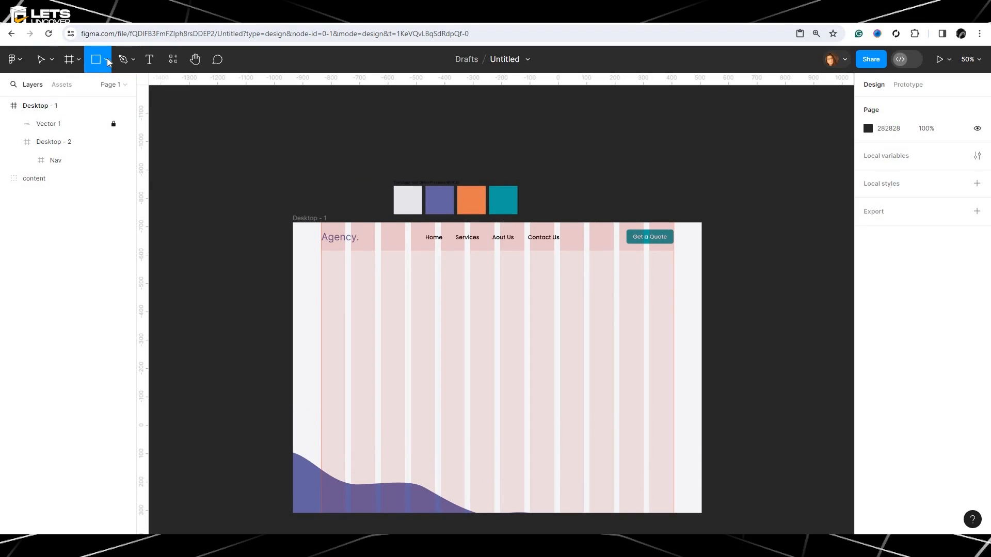
click(107, 58)
click(92, 128)
click(509, 316)
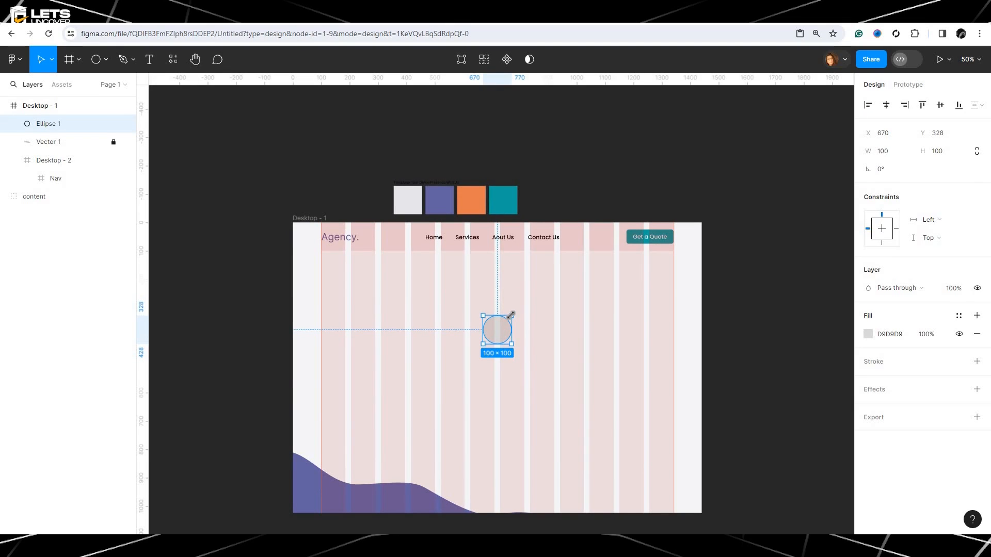
key(k)
drag(512, 314, 558, 269)
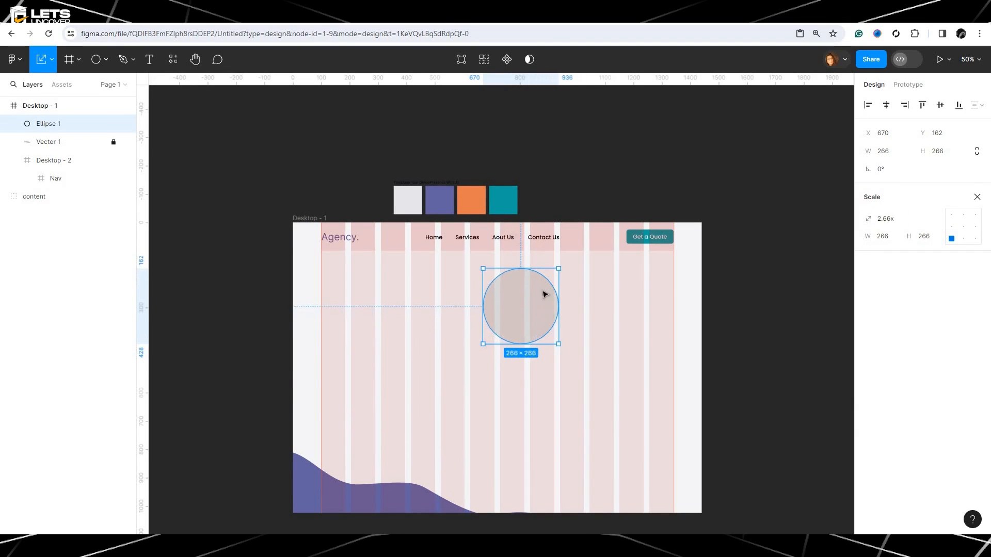
drag(529, 317, 523, 337)
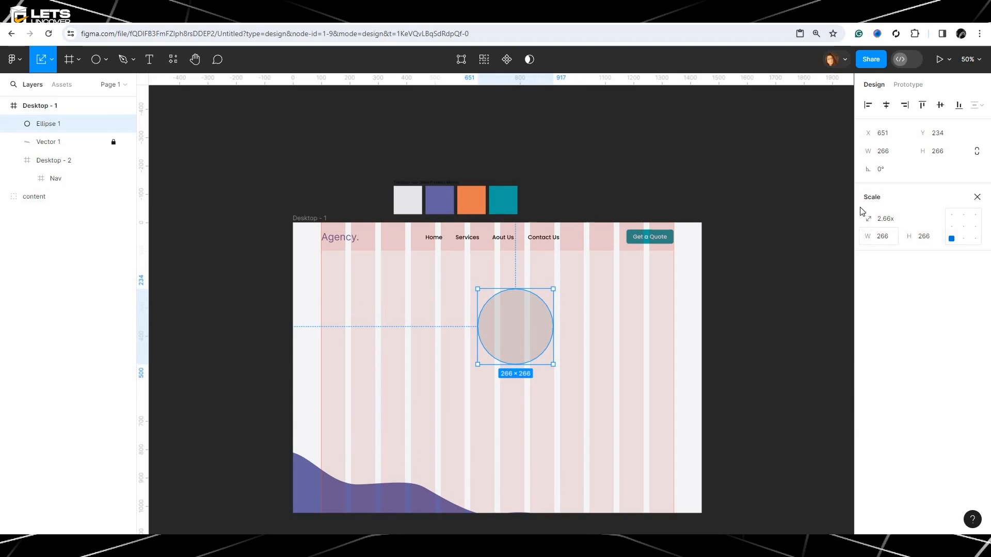
Fill the circle with the orange document color E77C4F.
double_click(525, 325)
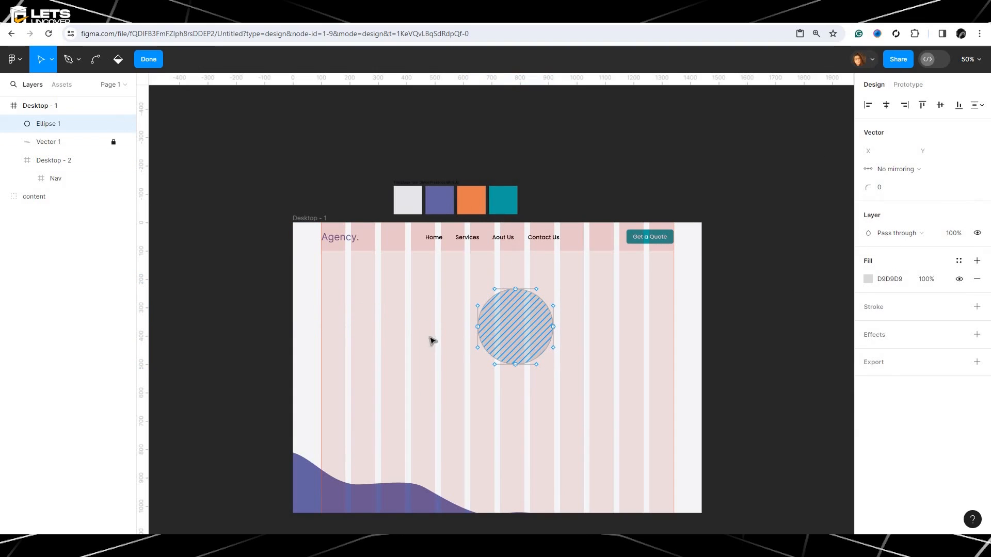
key(Escape)
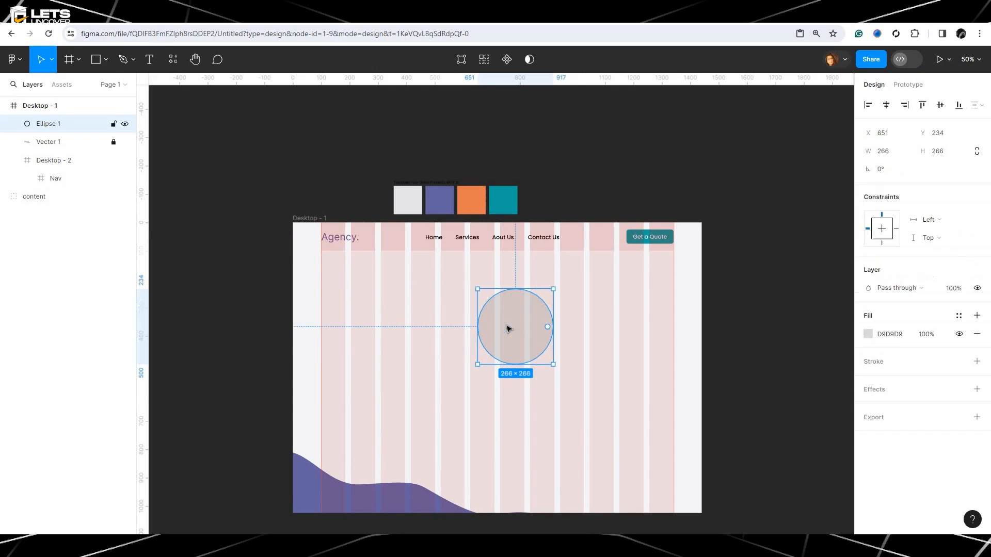
click(869, 334)
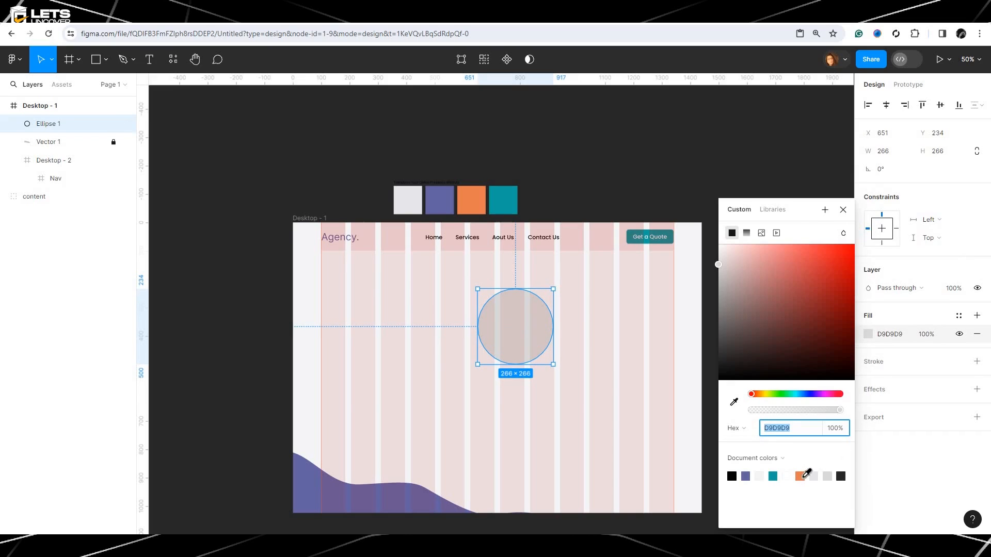
click(801, 477)
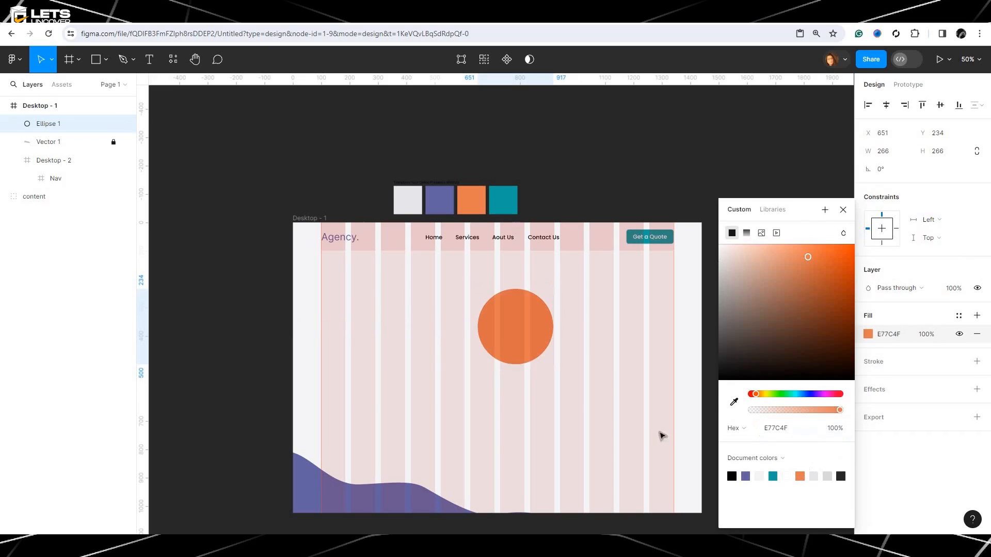
Edit the circle's points, pulling its top anchor down to about Y 342 to form a concave upper edge, and reposition the shape slightly.
double_click(522, 334)
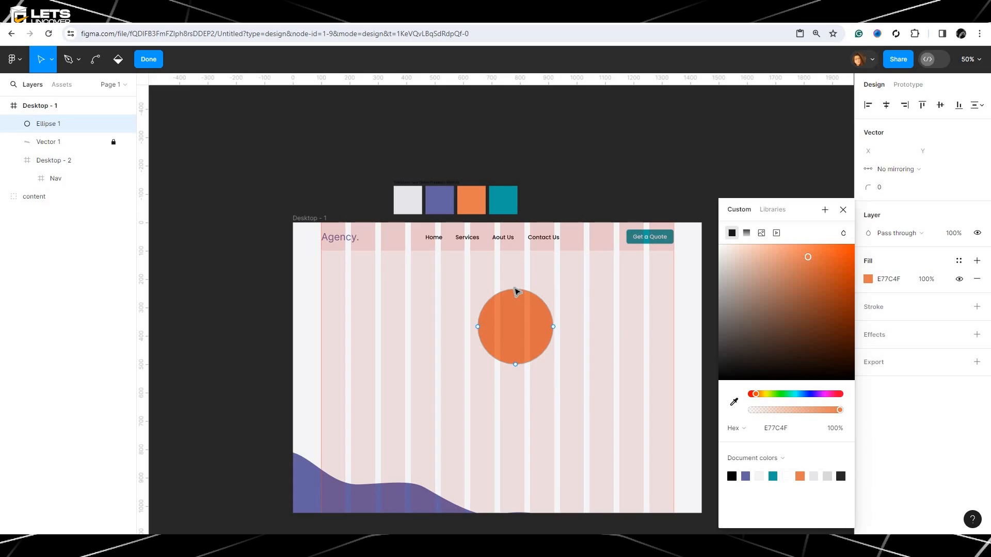
drag(516, 291, 523, 326)
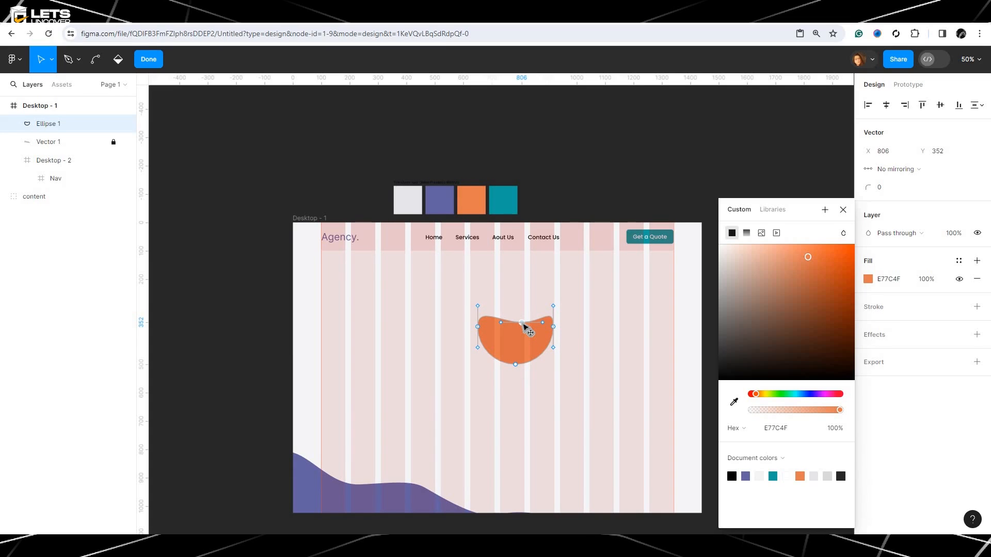
drag(522, 324, 526, 325)
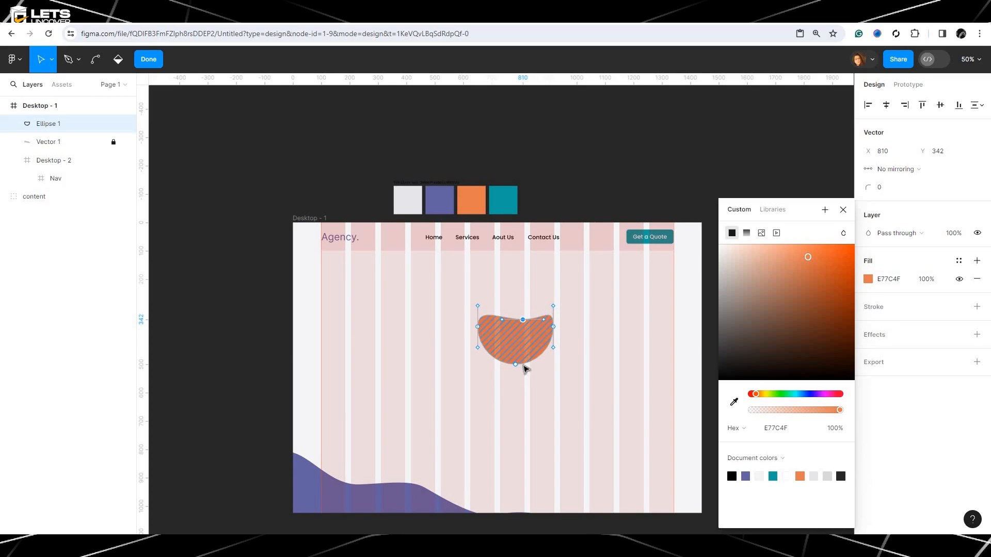
mouse_move(515, 363)
mouse_down()
mouse_move(520, 334)
mouse_move(525, 361)
mouse_move(521, 353)
mouse_up()
drag(553, 321, 547, 332)
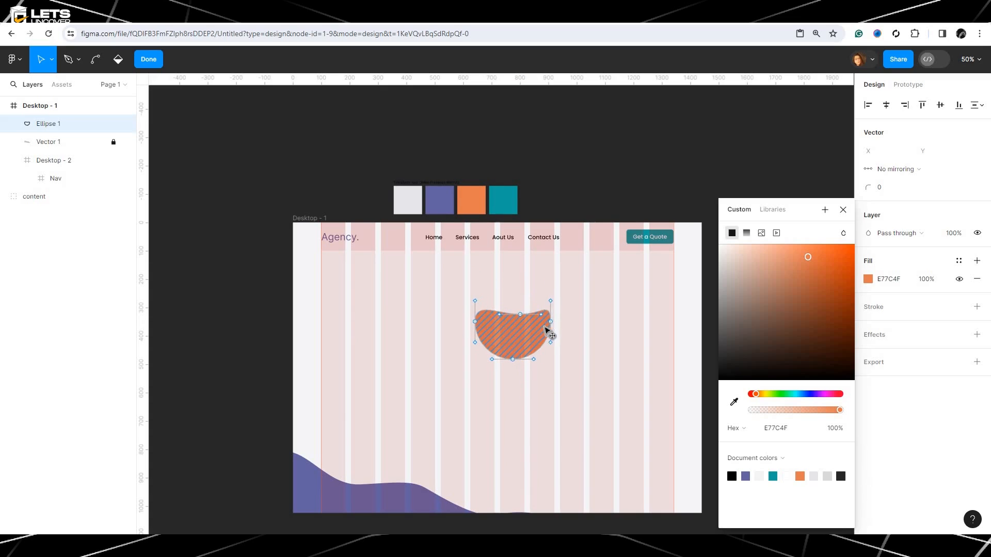
drag(513, 370, 519, 352)
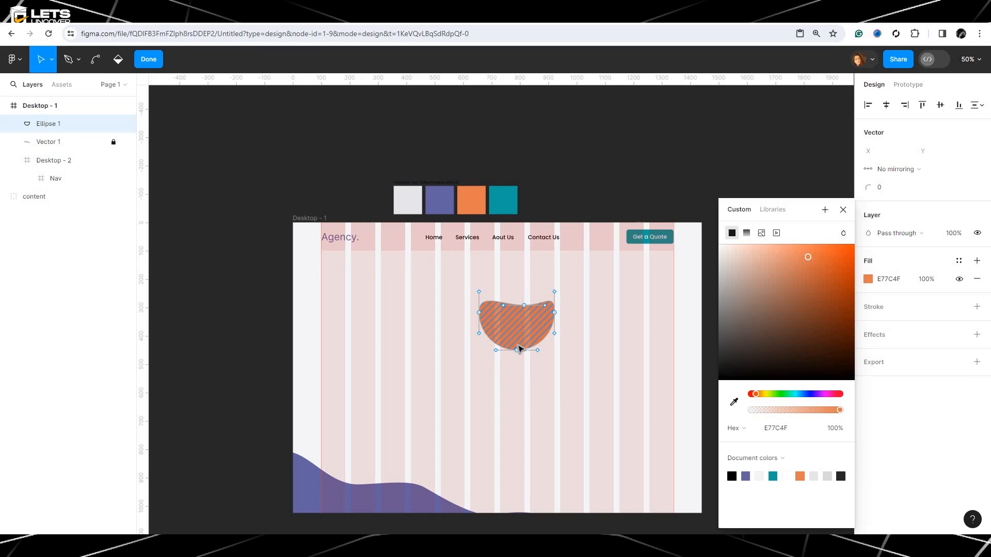
Reshape the orange shape by moving its anchor points into a slanted S-curved blob about 270 × 178, and finish point editing.
scroll(520, 349, up, 5)
scroll(524, 309, down, 4)
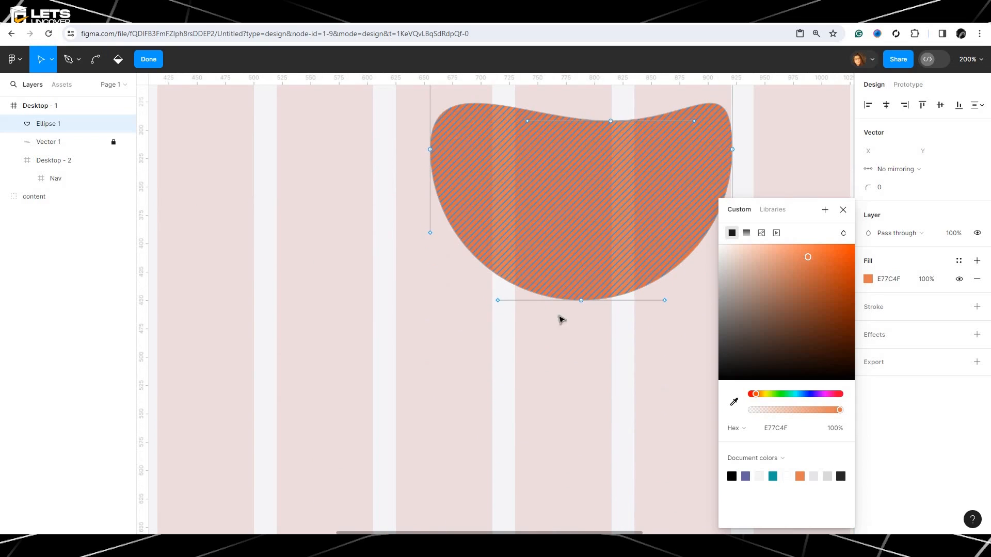
drag(581, 297, 600, 367)
drag(445, 199, 438, 332)
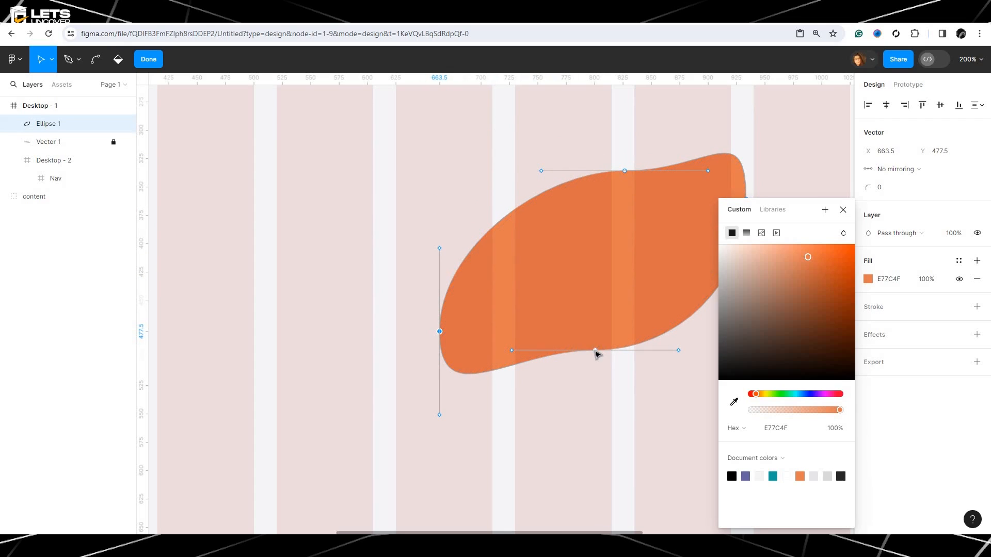
drag(569, 232, 567, 210)
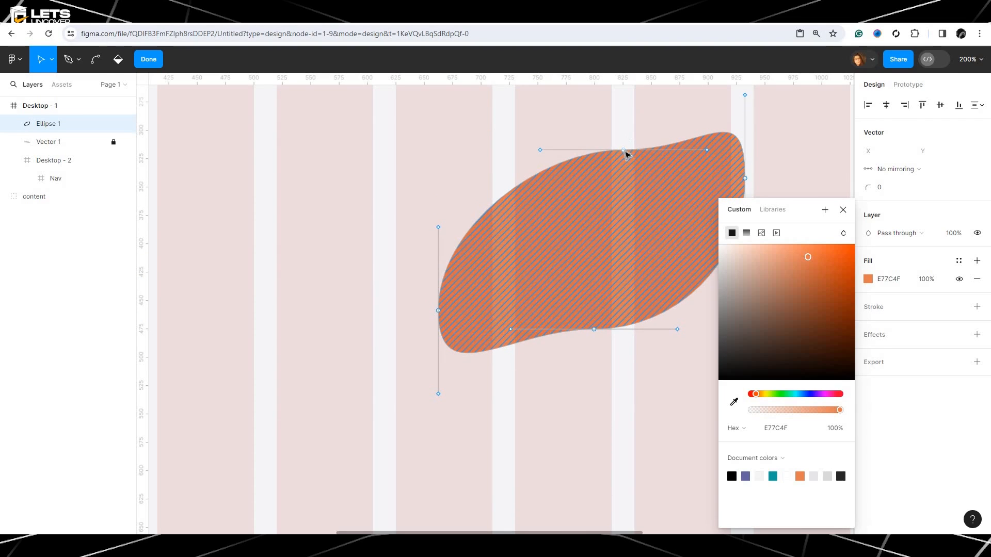
mouse_move(625, 152)
mouse_down()
mouse_move(604, 215)
mouse_move(571, 230)
mouse_move(590, 233)
mouse_move(589, 243)
mouse_up()
mouse_move(594, 332)
mouse_down()
mouse_move(614, 333)
mouse_move(495, 344)
mouse_up()
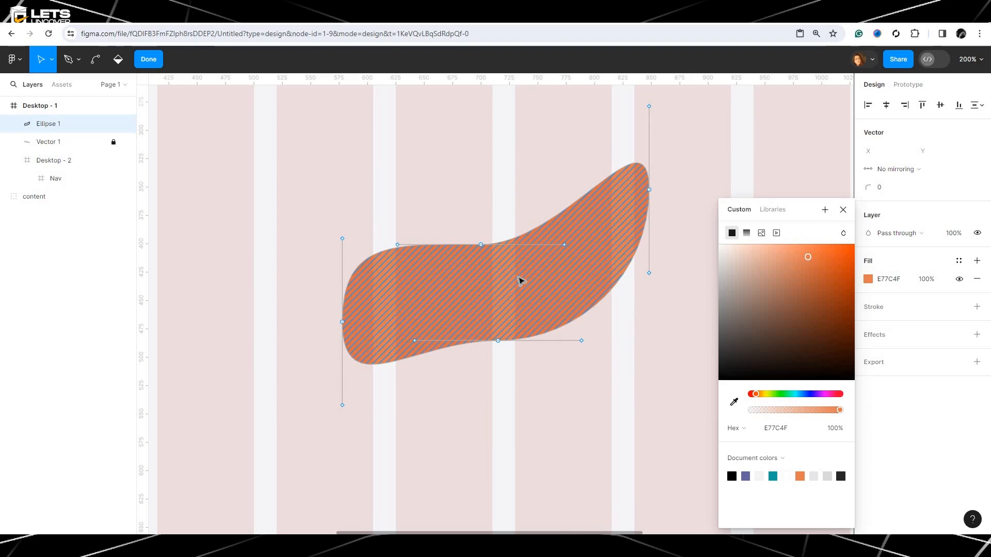
key(Escape)
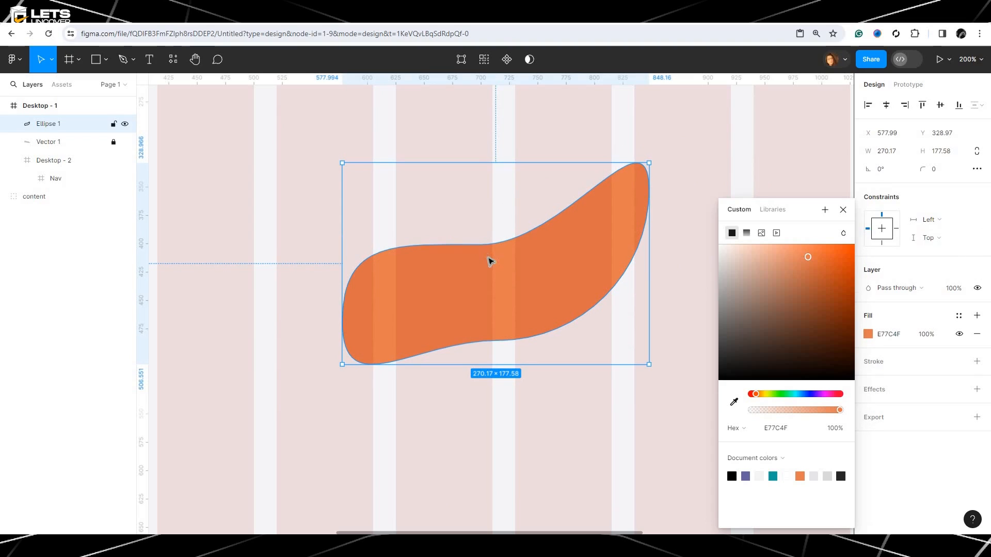
key(Escape)
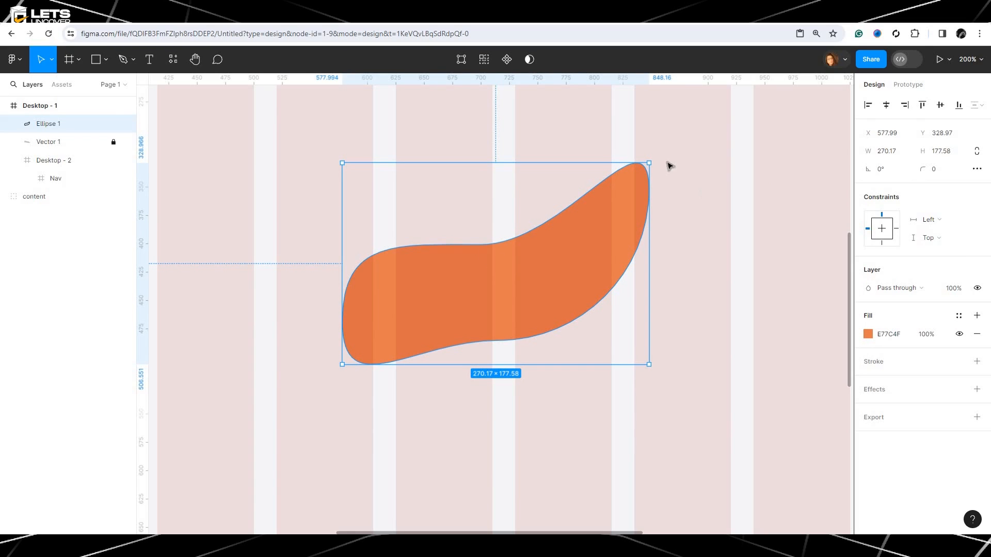
Enlarge the orange blob to about 447 × 229 and move it to about X 1130, Y 256, overhanging the frame's right edge.
key(minus)
key(minus)
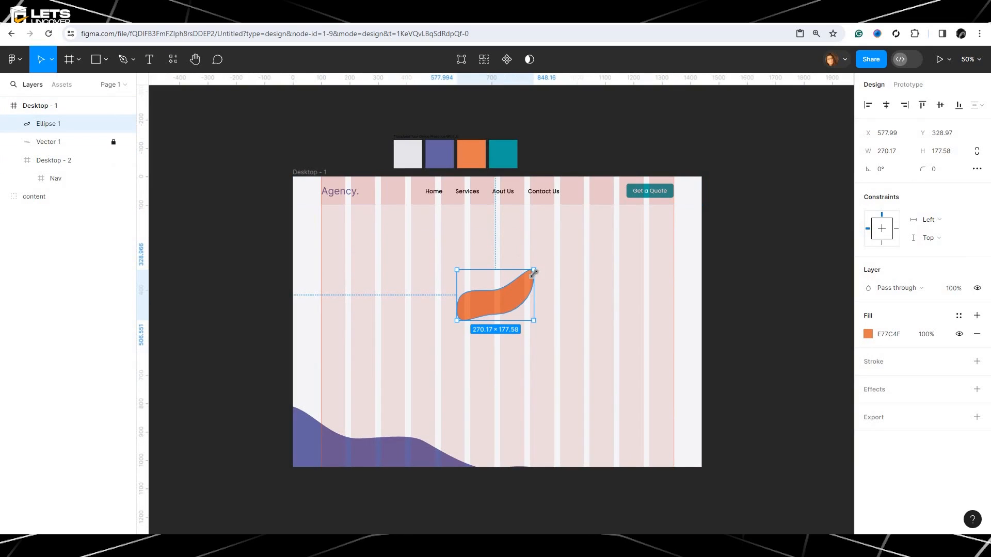
drag(555, 268, 585, 255)
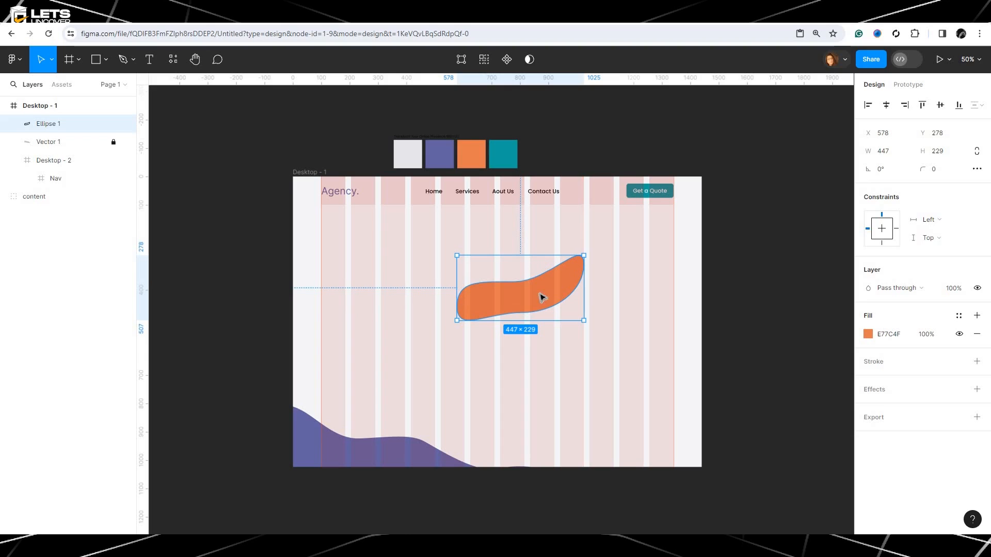
drag(526, 287, 683, 286)
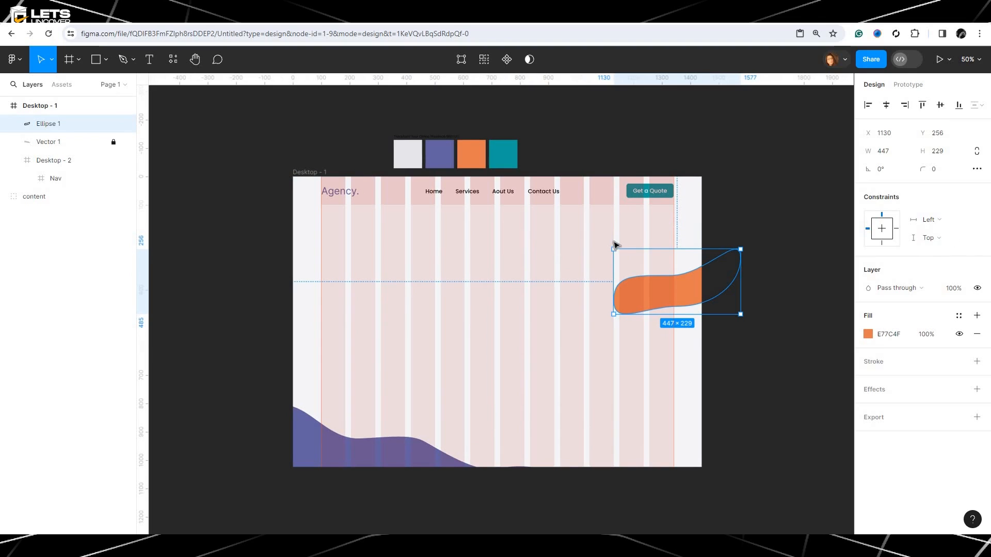
Rotate the orange blob to about 57° and stretch it to about 588 × 572 along the Desktop - 1 frame's upper right edge.
drag(599, 264, 739, 203)
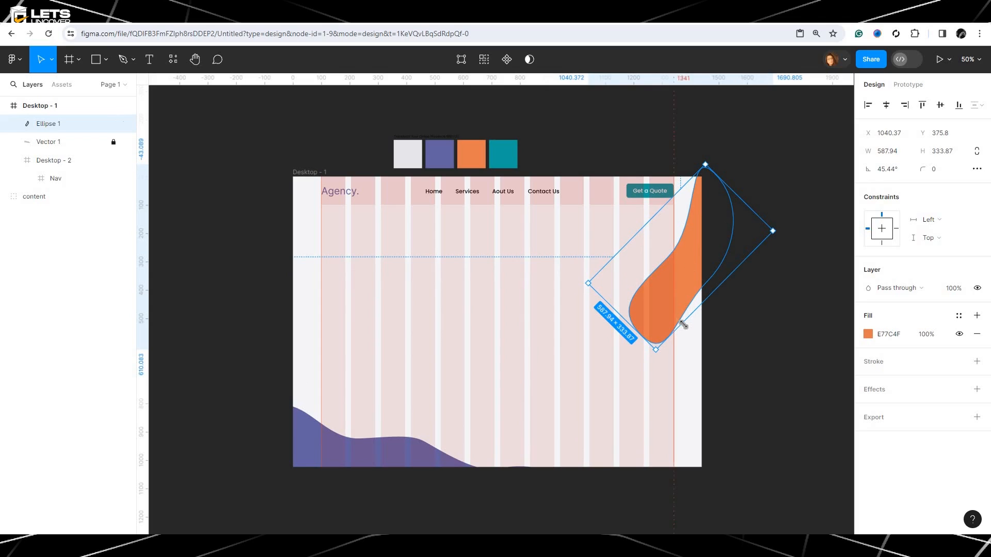
drag(683, 324, 714, 345)
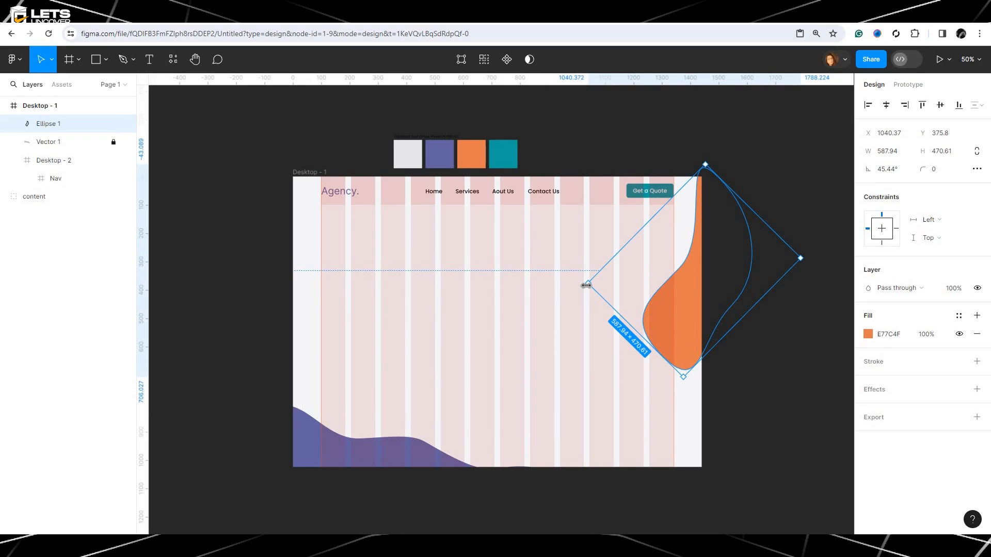
drag(584, 299, 690, 290)
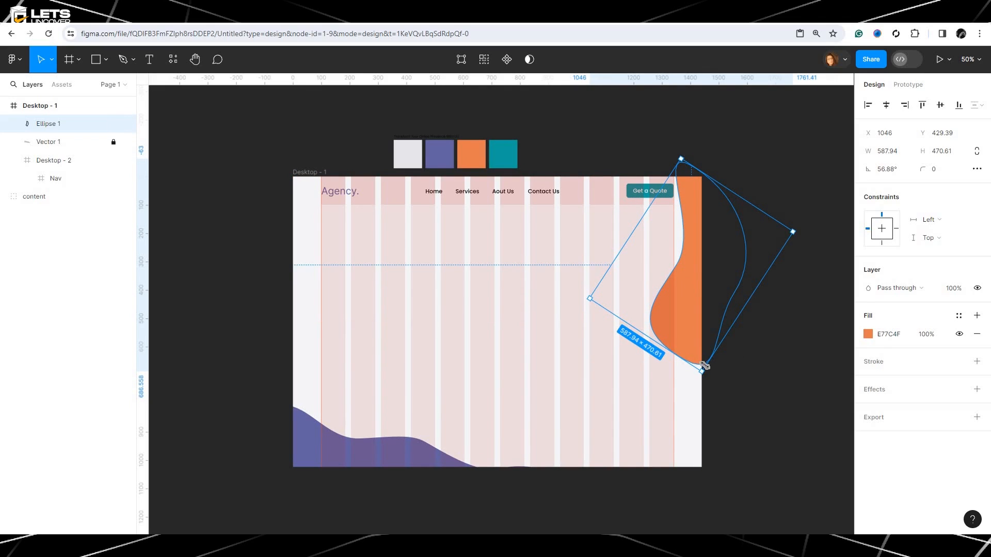
drag(718, 369, 730, 382)
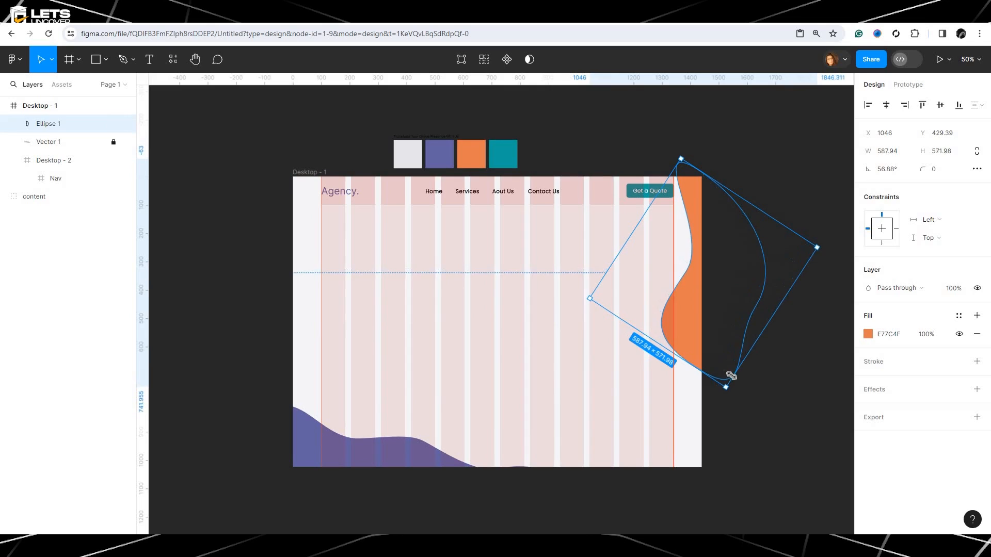
click(754, 184)
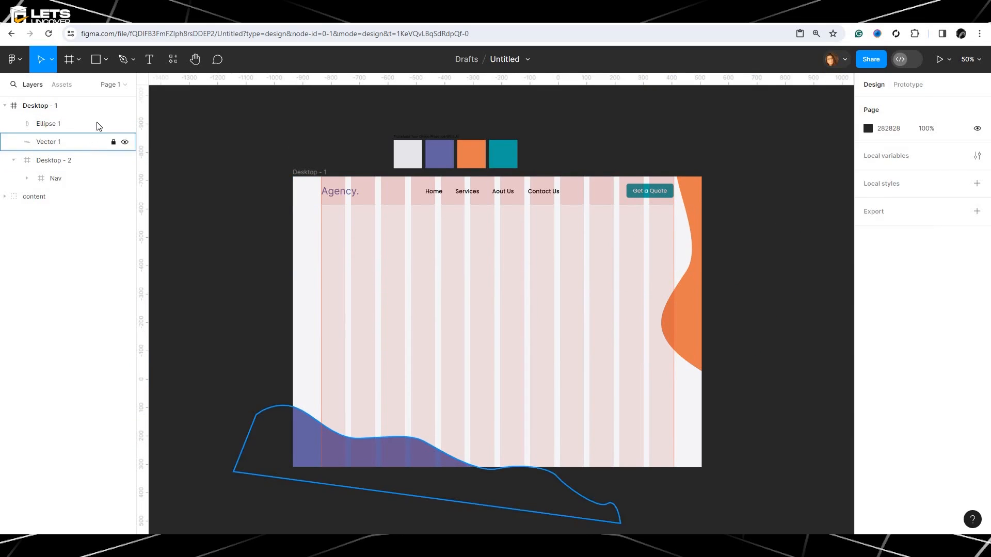
Lock the orange Ellipse 1 layer and rename it Shape.
click(113, 126)
click(112, 125)
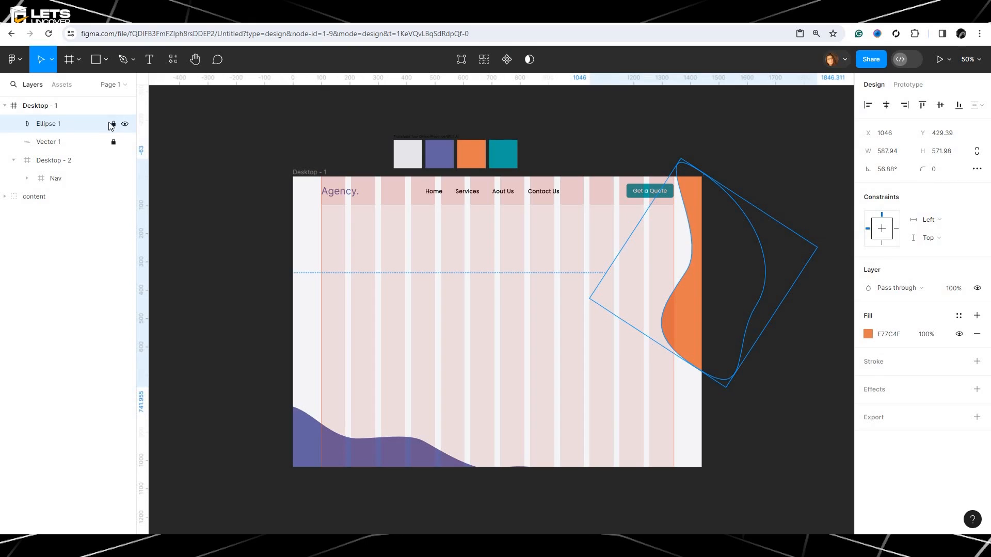
double_click(55, 127)
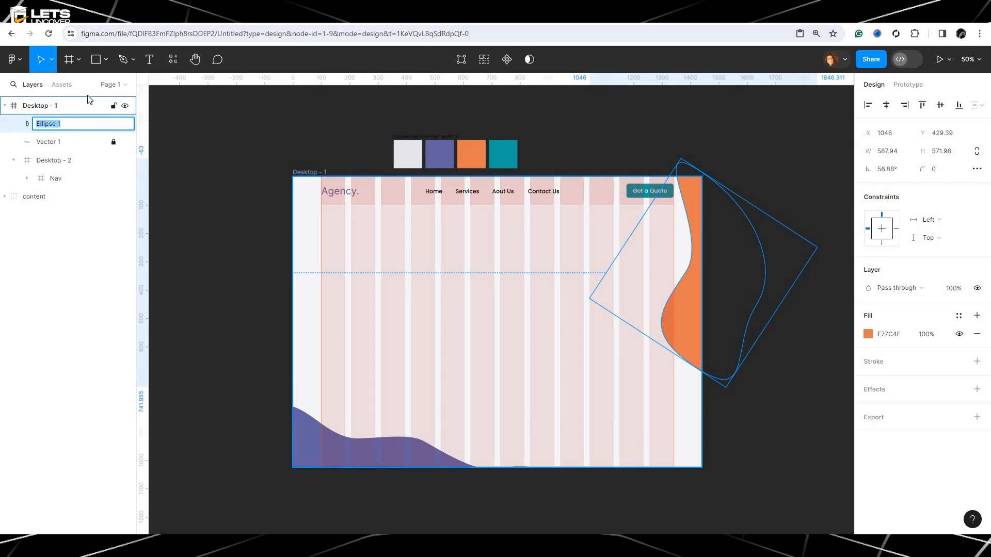
key(BackSpace)
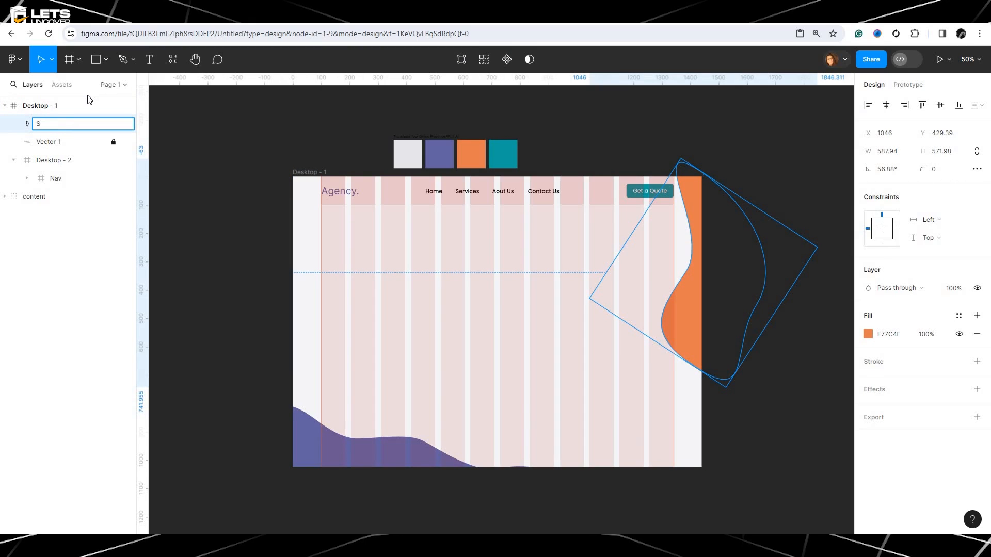
key(Return)
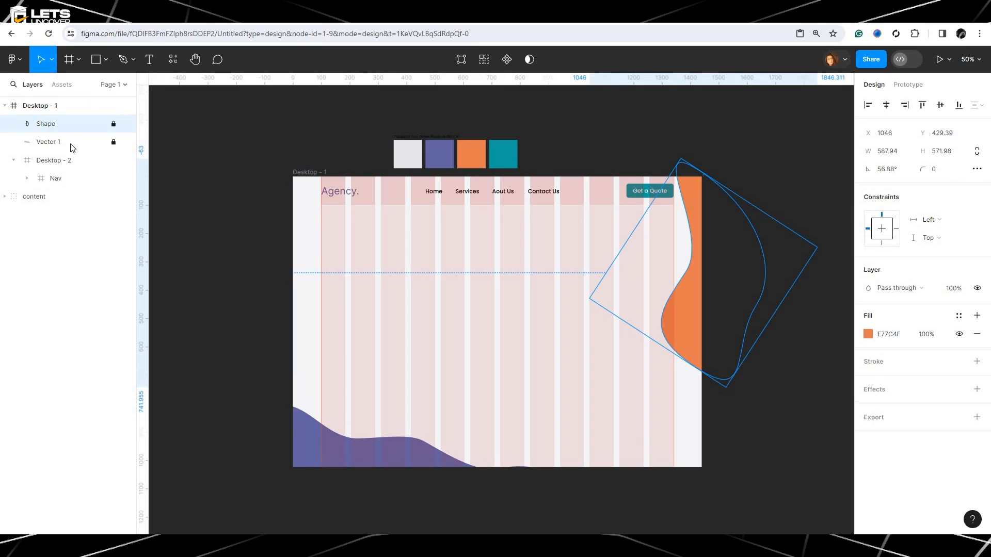
Rename the purple wave layer Vector 1 as Shape and clear the selection.
double_click(55, 143)
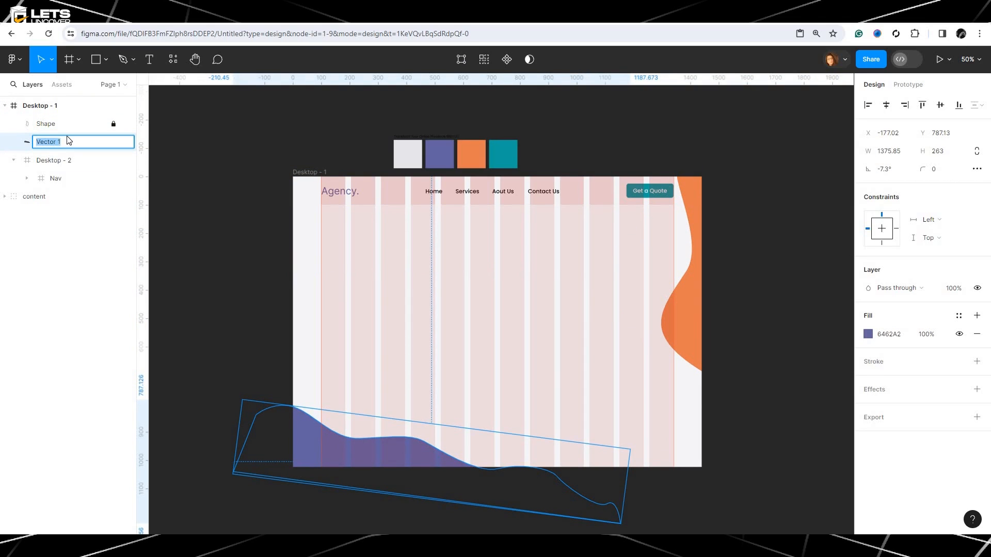
key(BackSpace)
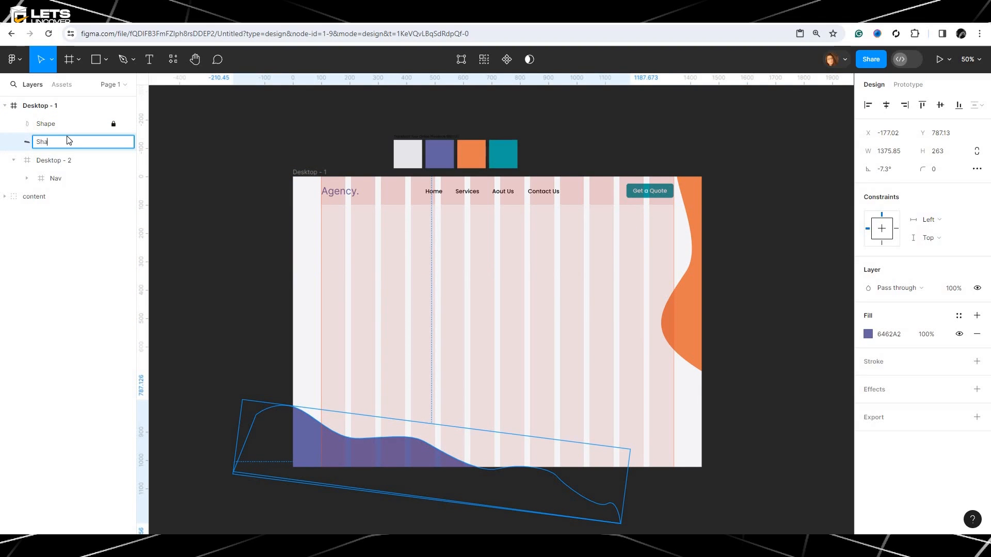
key(Return)
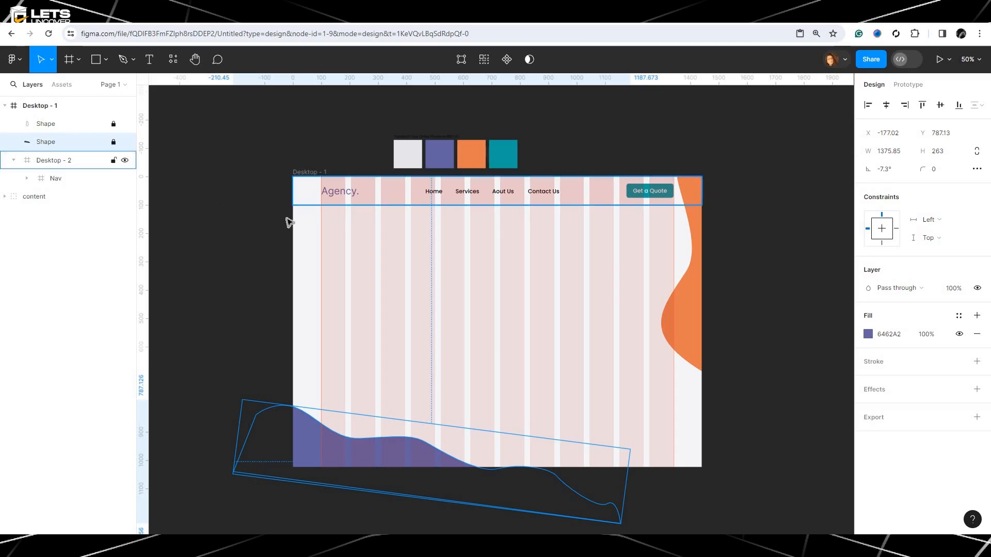
click(210, 253)
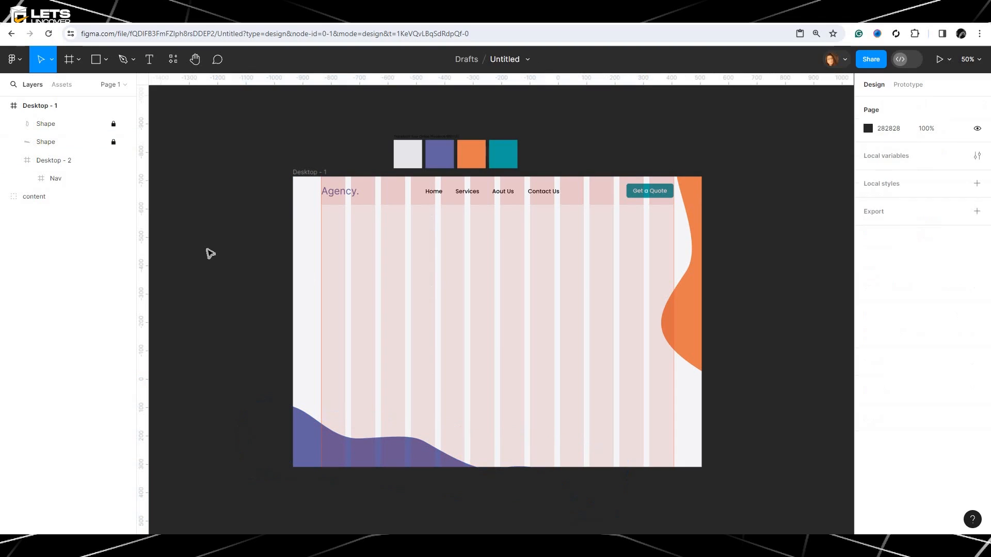
Place an ellipse at X 710, Y 344 in the Desktop - 1 frame and scale it to about 333 × 333.
scroll(211, 246, down, 3)
scroll(212, 245, up, 3)
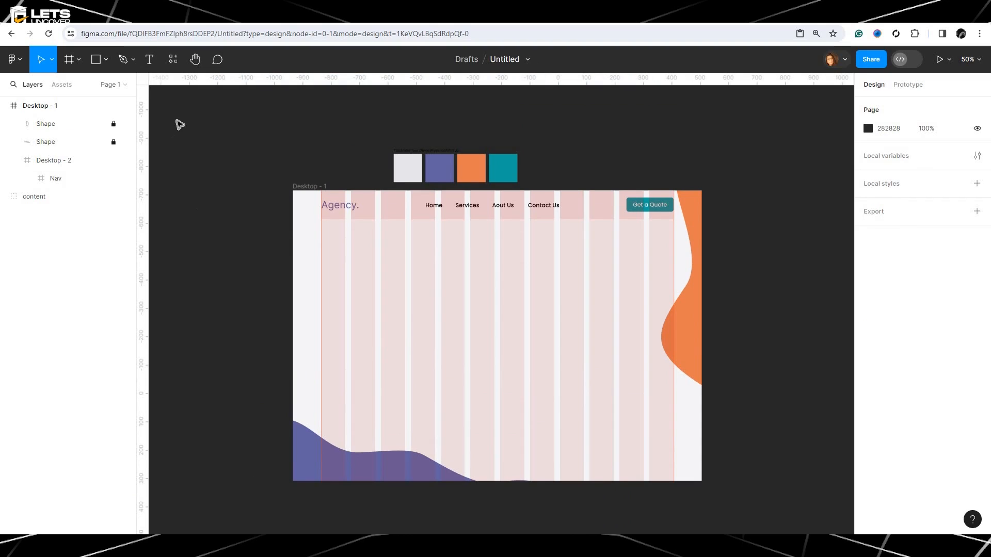
click(105, 60)
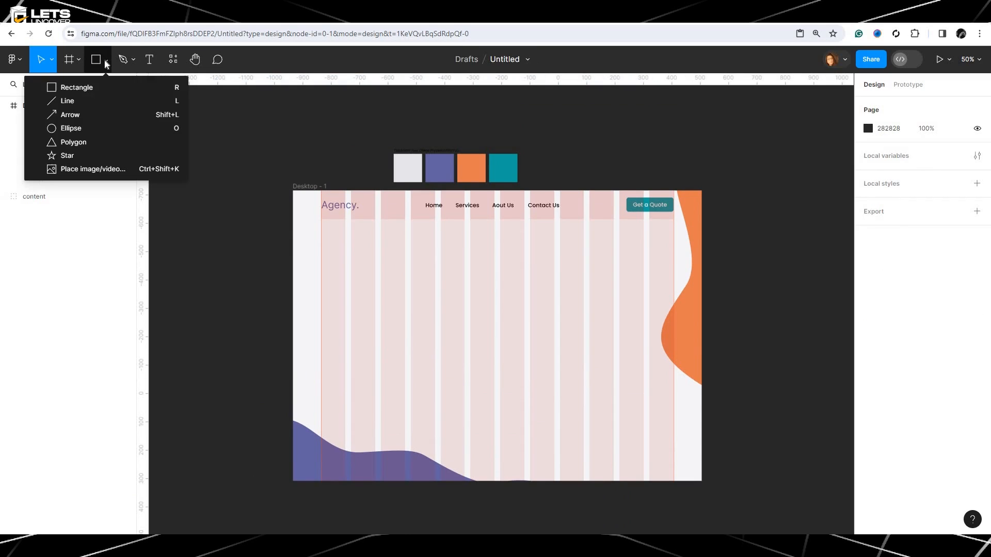
click(108, 127)
click(509, 303)
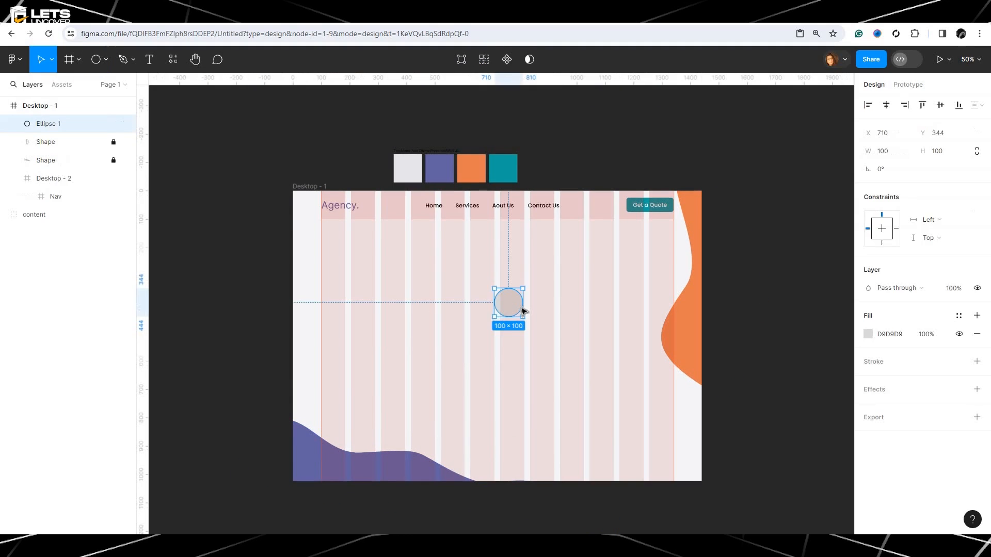
key(shift+0)
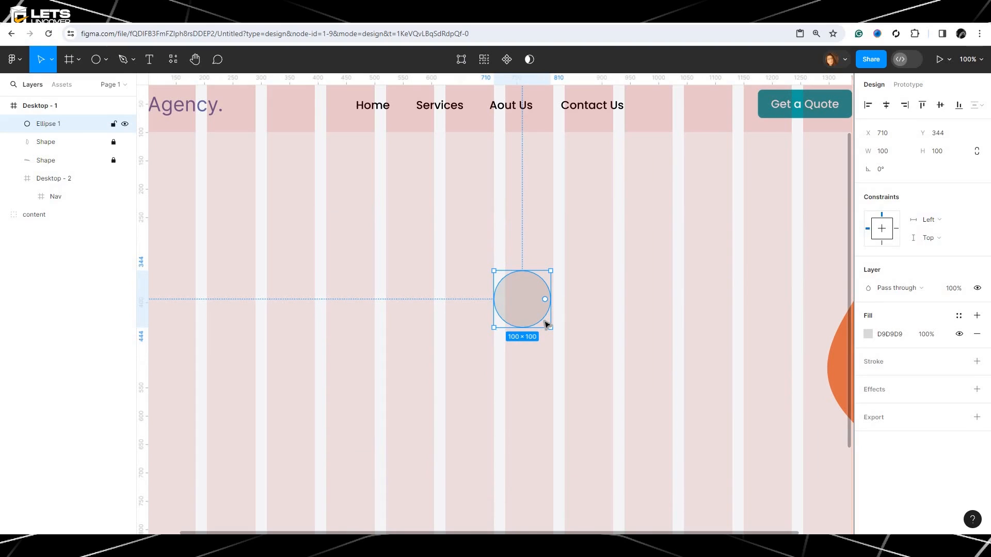
key(k)
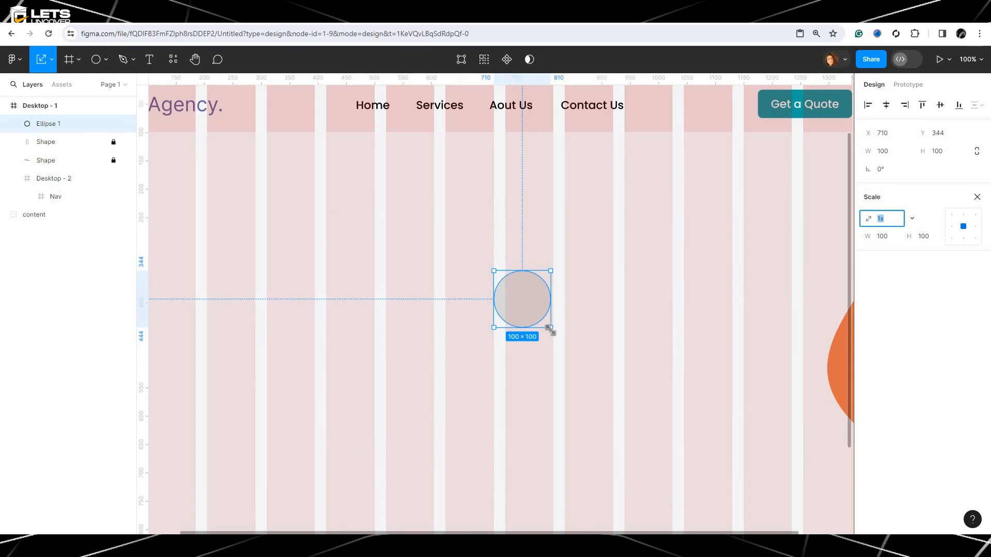
drag(556, 334, 670, 460)
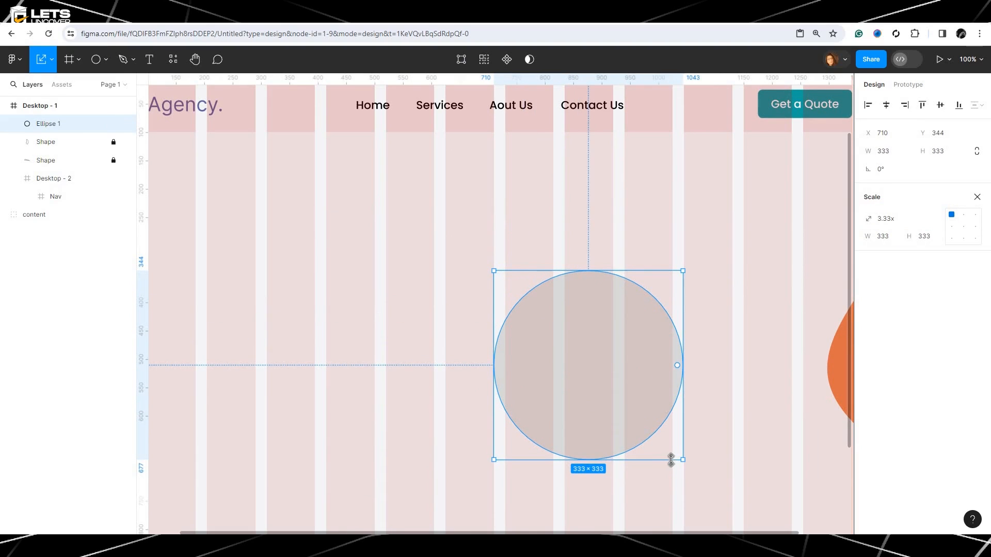
key(minus)
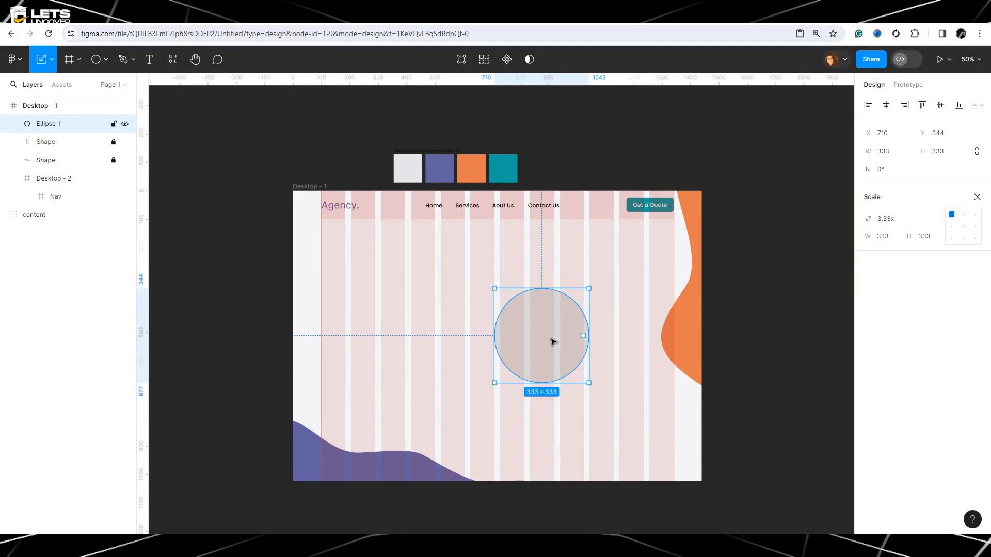
click(977, 198)
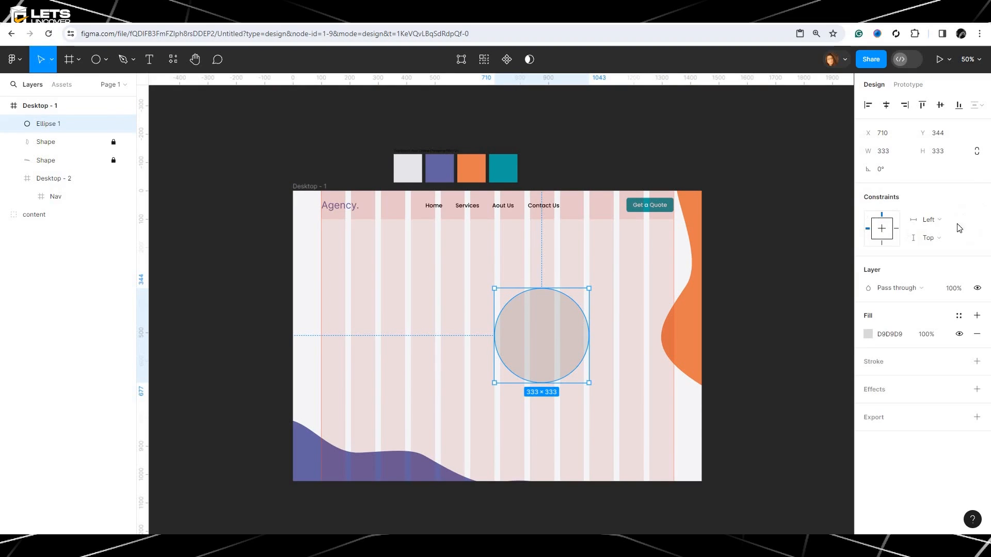
Remove the new circle's fill and give it a gray AFAFAF inside stroke of width 1.
click(976, 334)
click(977, 344)
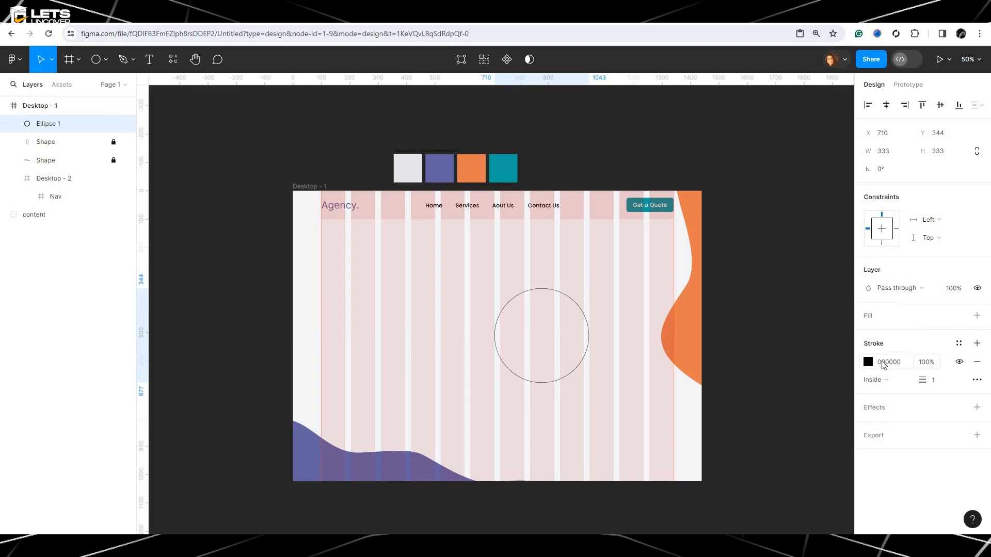
click(873, 362)
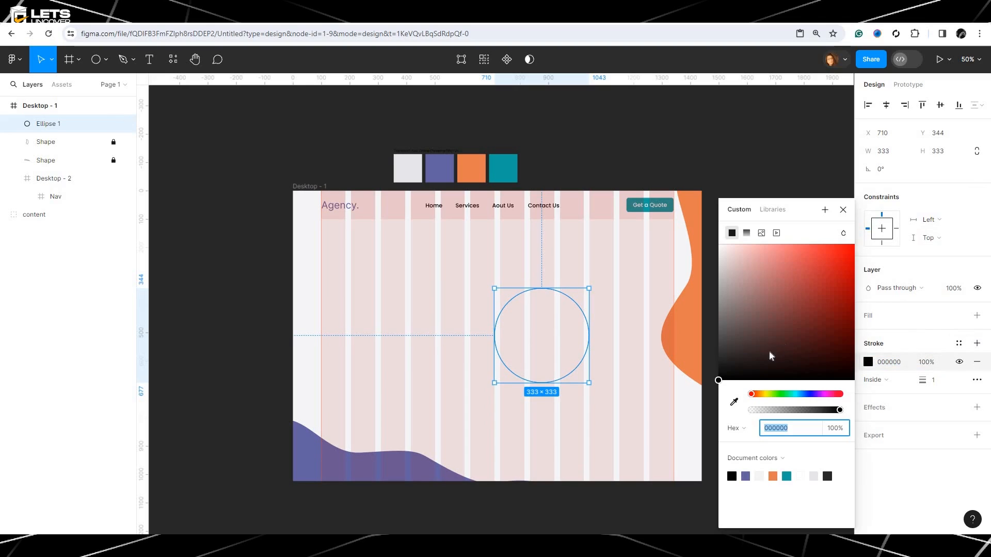
mouse_move(770, 357)
mouse_down()
mouse_move(733, 363)
mouse_move(697, 297)
mouse_up()
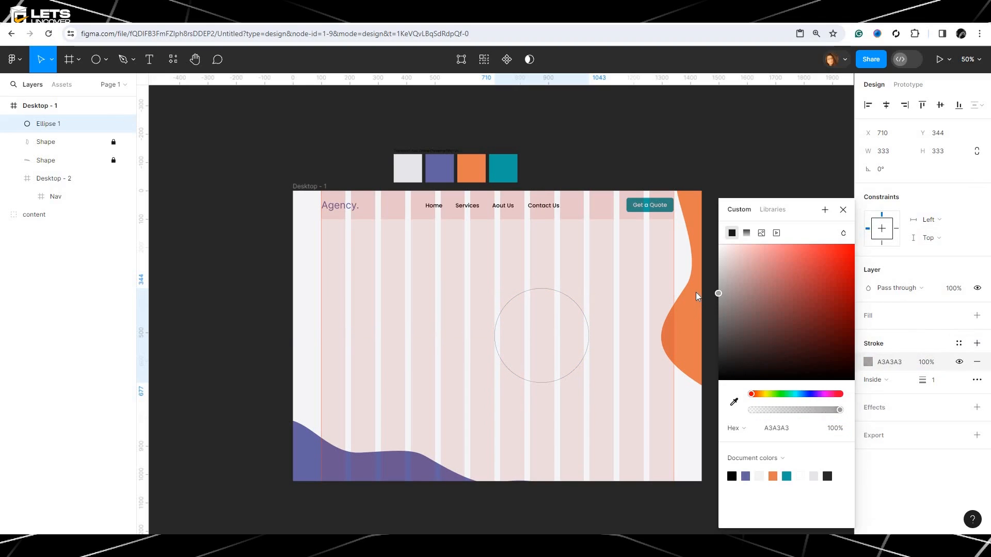
click(556, 310)
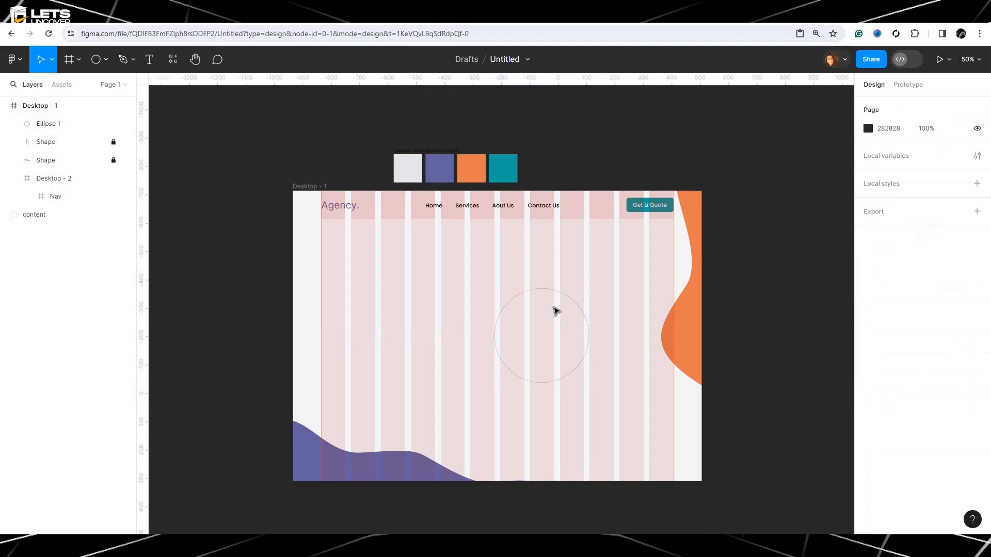
Edit the gray circle's points, pulling the top one down and raising the bottom one to about X 839.5, Y 543 for a flattened outline.
click(554, 291)
double_click(555, 290)
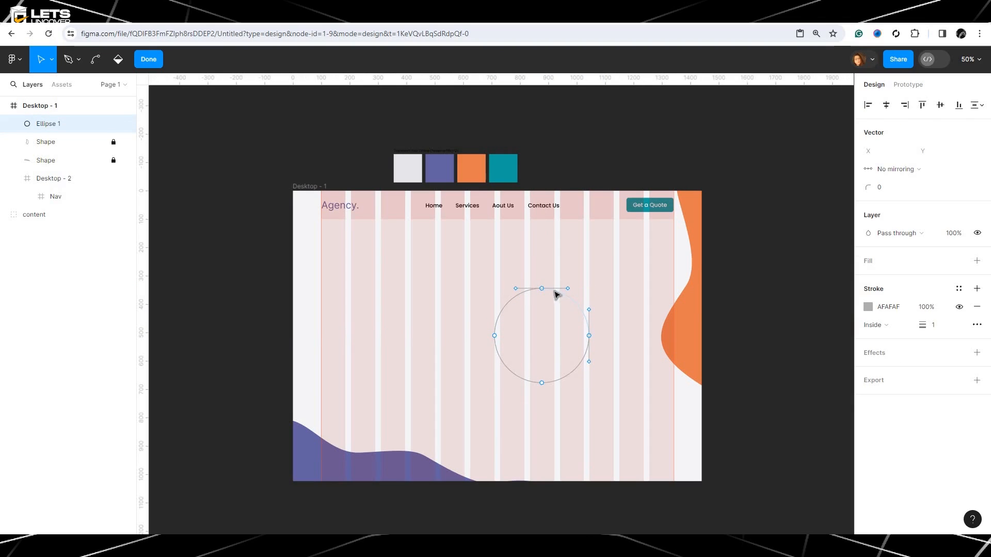
drag(542, 292, 547, 318)
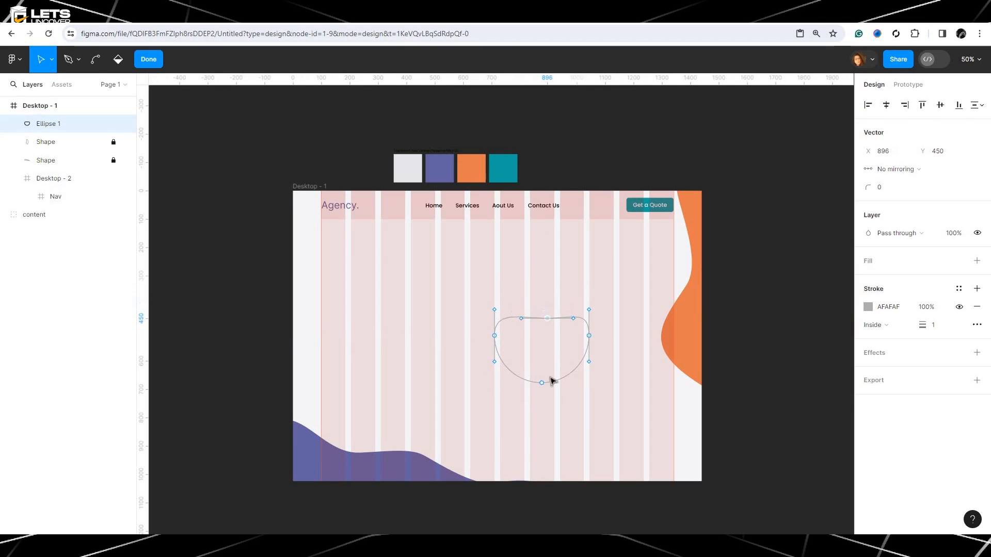
drag(544, 383, 537, 364)
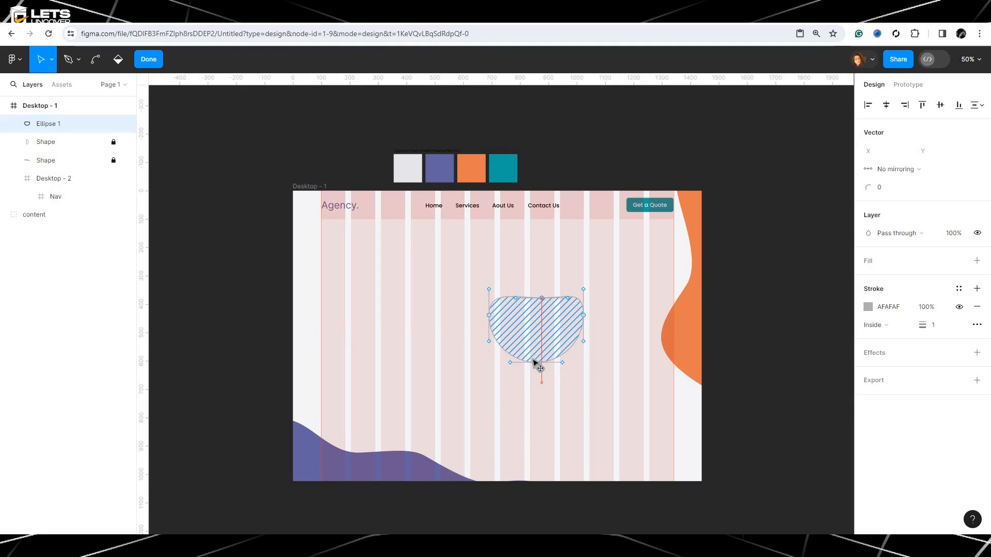
key(shift+0)
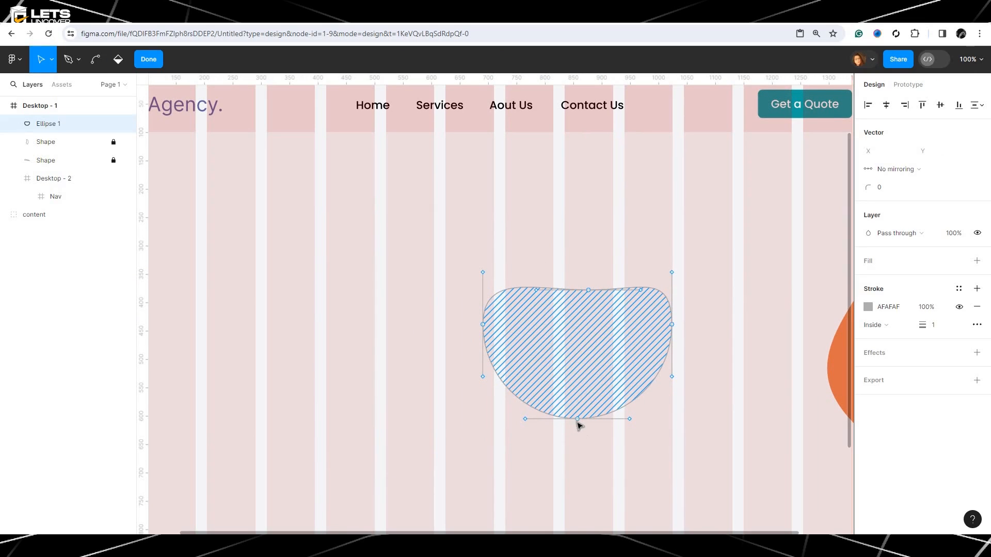
mouse_move(577, 422)
mouse_down()
mouse_move(580, 445)
mouse_move(580, 429)
mouse_up()
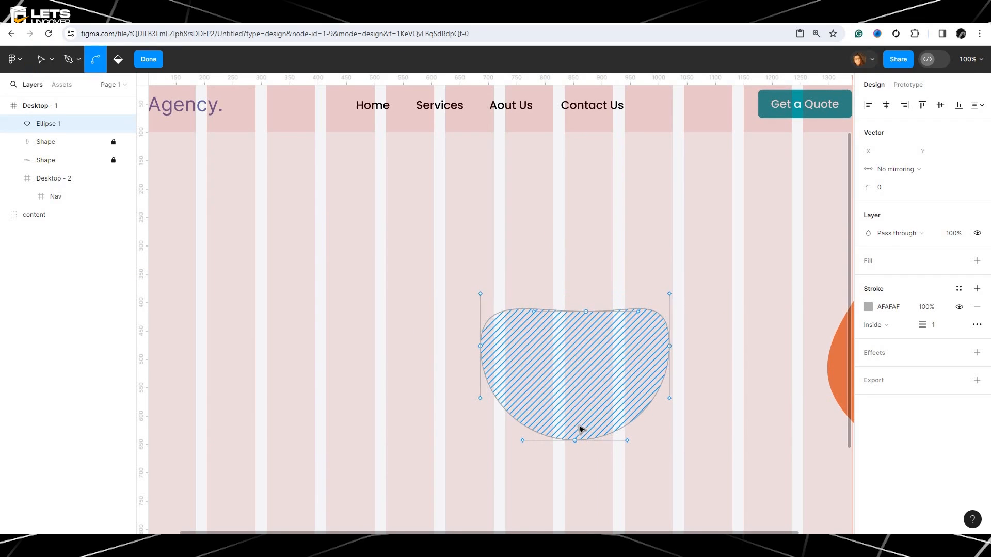
key(ctrl+equal)
scroll(580, 429, down, 3)
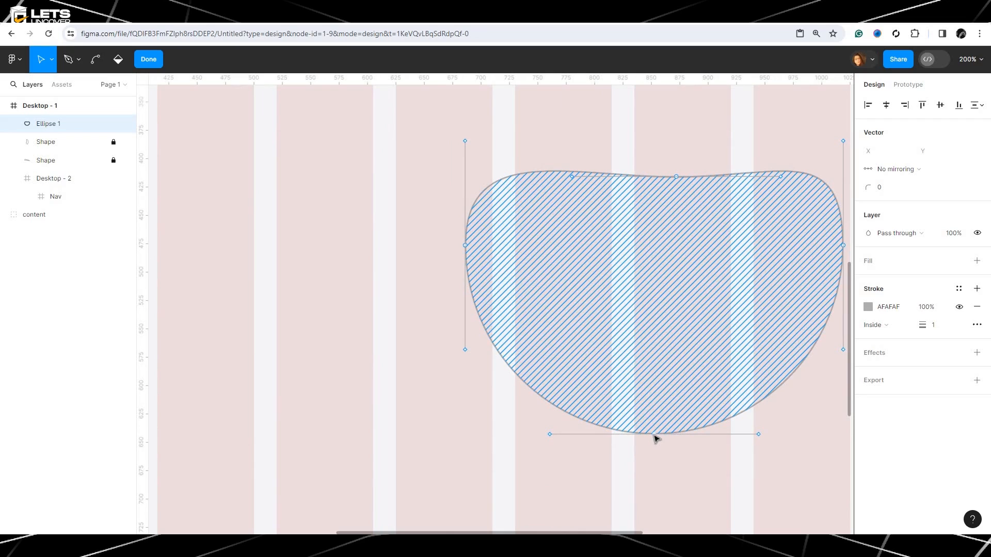
drag(655, 438, 643, 325)
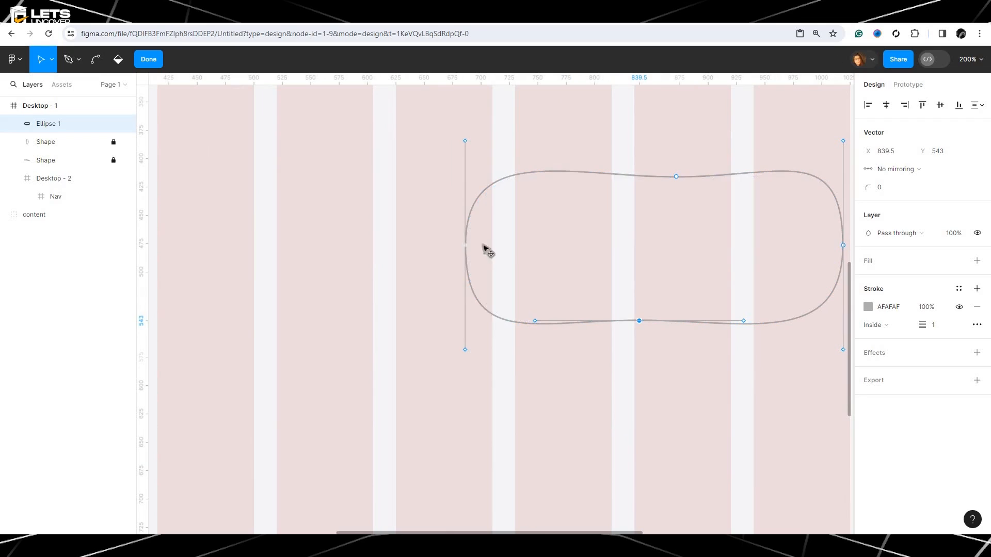
Skew the outline by moving its left point to about X 694, Y 392 and its right point to about X 1005, Y 561.
drag(485, 250, 474, 149)
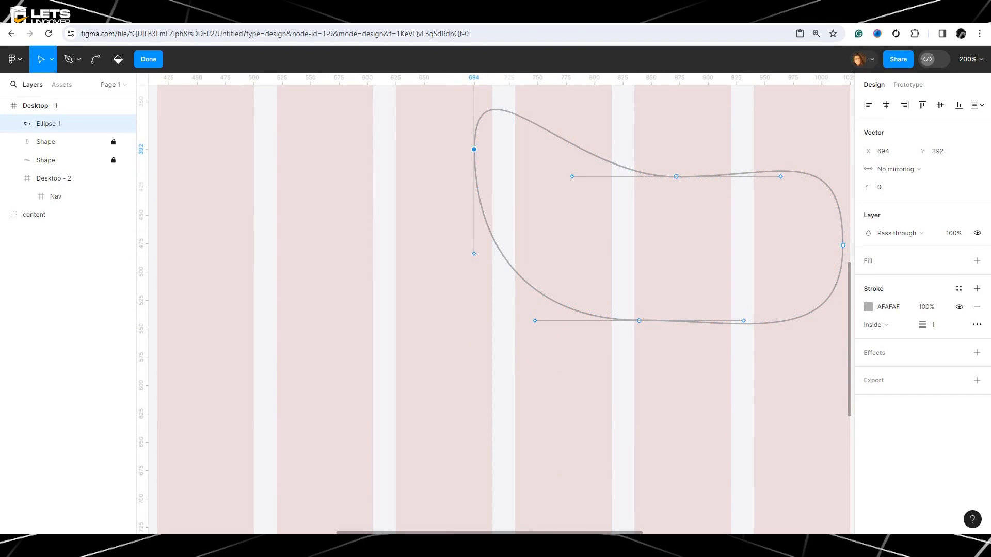
scroll(597, 325, right, 3)
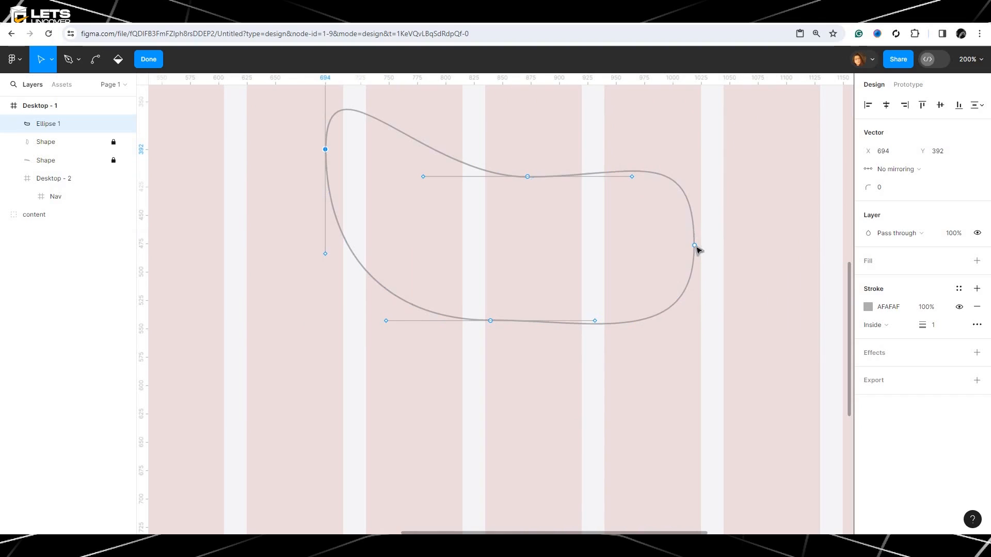
mouse_move(675, 255)
mouse_down()
mouse_move(599, 262)
mouse_move(597, 231)
mouse_move(672, 289)
mouse_move(683, 348)
mouse_up()
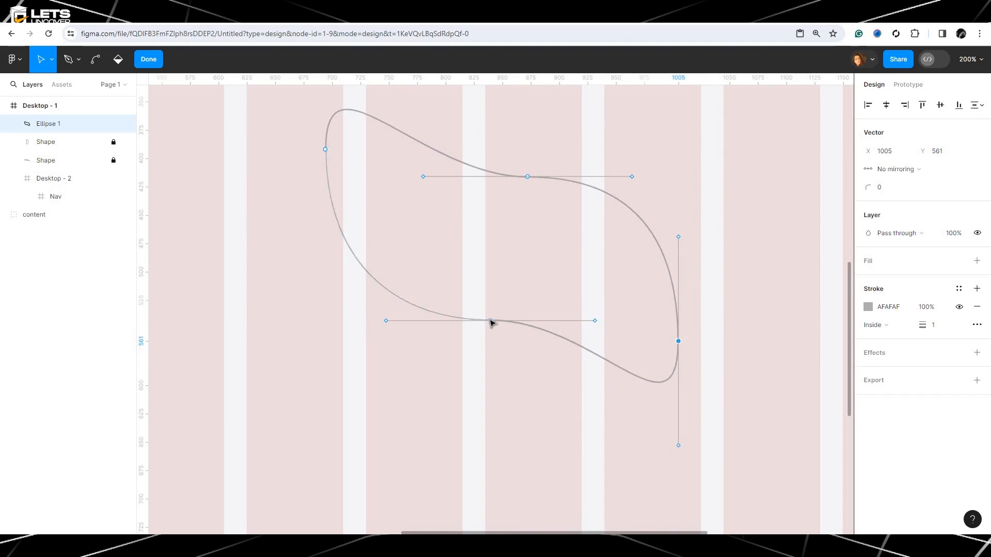
Reshape the outline with its bottom point pulled far left, top point at about X 841, Y 463 and right point at X 887, Y 587.5.
click(490, 323)
mouse_move(487, 331)
mouse_down()
mouse_move(449, 390)
mouse_move(404, 423)
mouse_move(389, 411)
mouse_move(391, 385)
mouse_move(428, 325)
mouse_move(314, 370)
mouse_move(330, 411)
mouse_move(320, 420)
mouse_move(275, 403)
mouse_move(279, 426)
mouse_up()
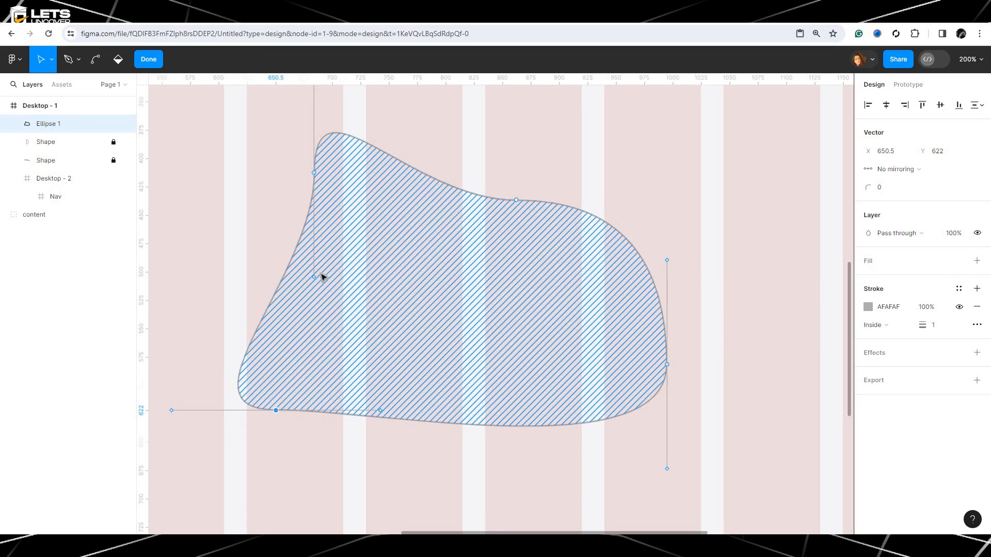
drag(293, 267, 246, 243)
mouse_move(471, 179)
mouse_down()
mouse_move(496, 235)
mouse_move(513, 224)
mouse_move(502, 196)
mouse_move(504, 223)
mouse_move(492, 229)
mouse_up()
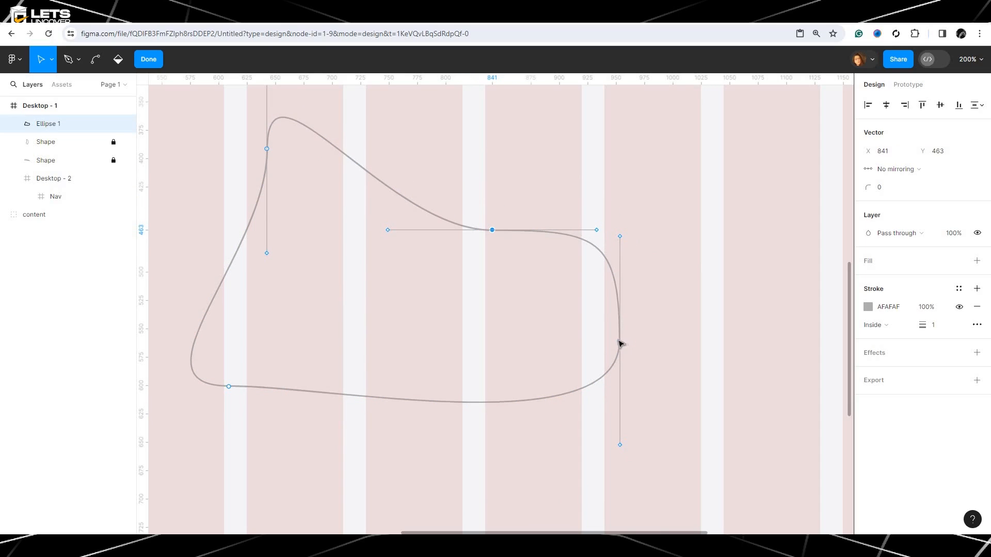
drag(620, 342, 547, 371)
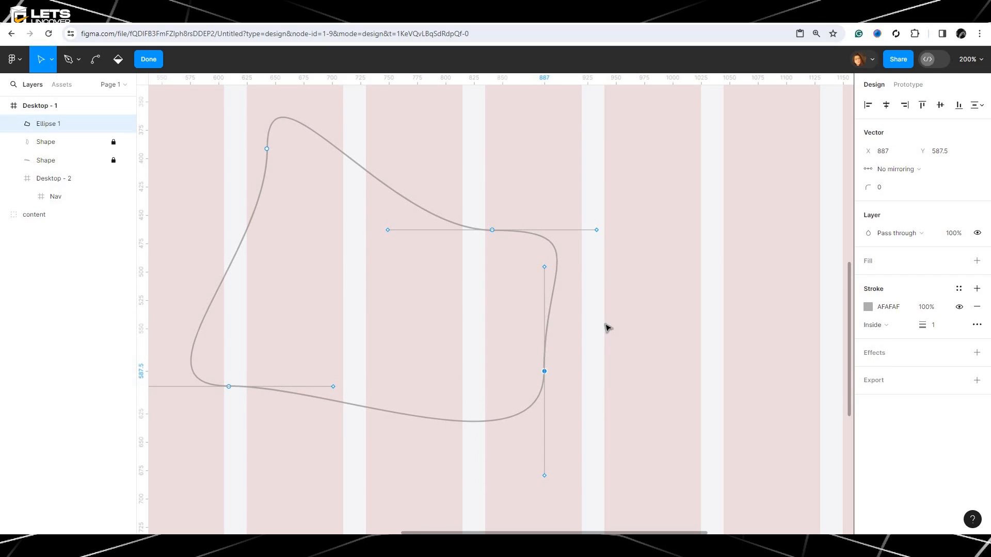
key(Escape)
key(ctrl+minus)
key(ctrl+minus)
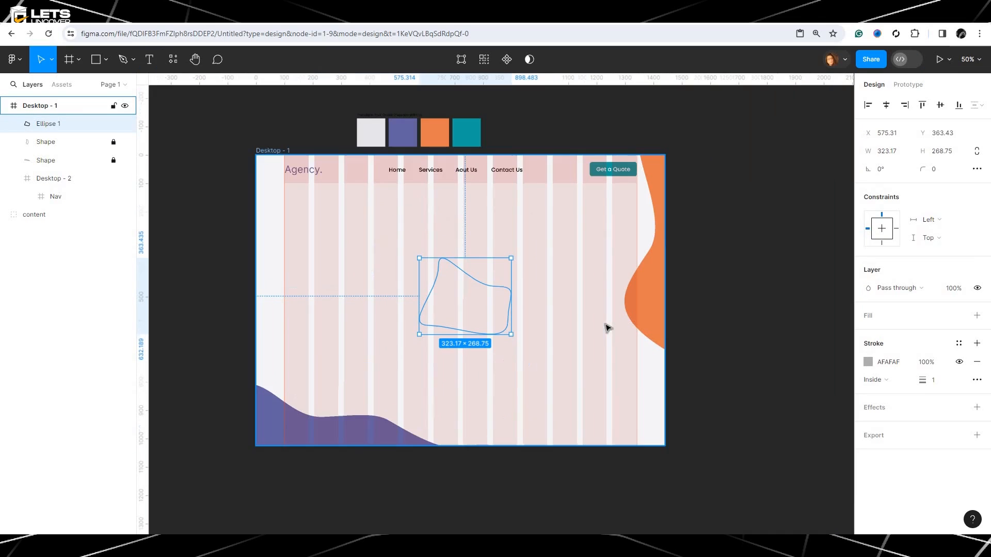
Widen the gray outline to about 364 × 269, then scale it to about 564 × 417 at X 648, Y 199.
mouse_move(512, 296)
mouse_down()
mouse_move(582, 310)
mouse_move(510, 312)
mouse_up()
drag(476, 319, 528, 301)
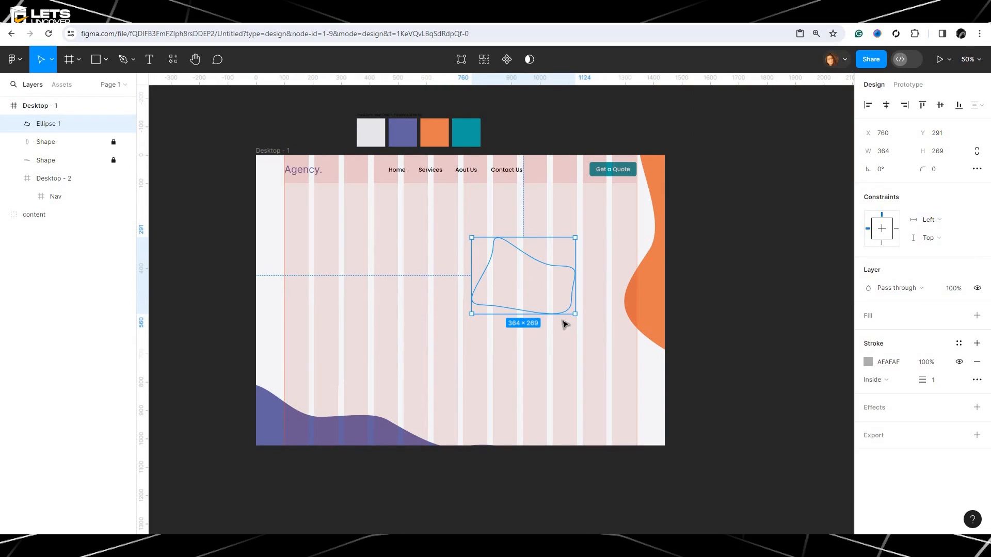
key(k)
drag(578, 324, 538, 294)
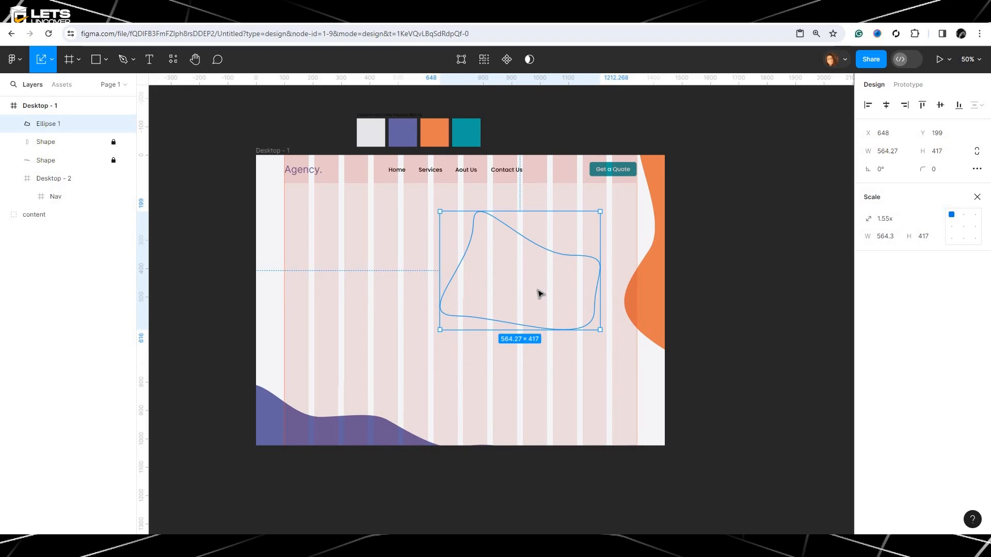
Duplicate the gray outline and scale the copy to about 406 × 300, nested inside the original at X 720, Y 274.
key(alt)
drag(540, 293, 536, 344)
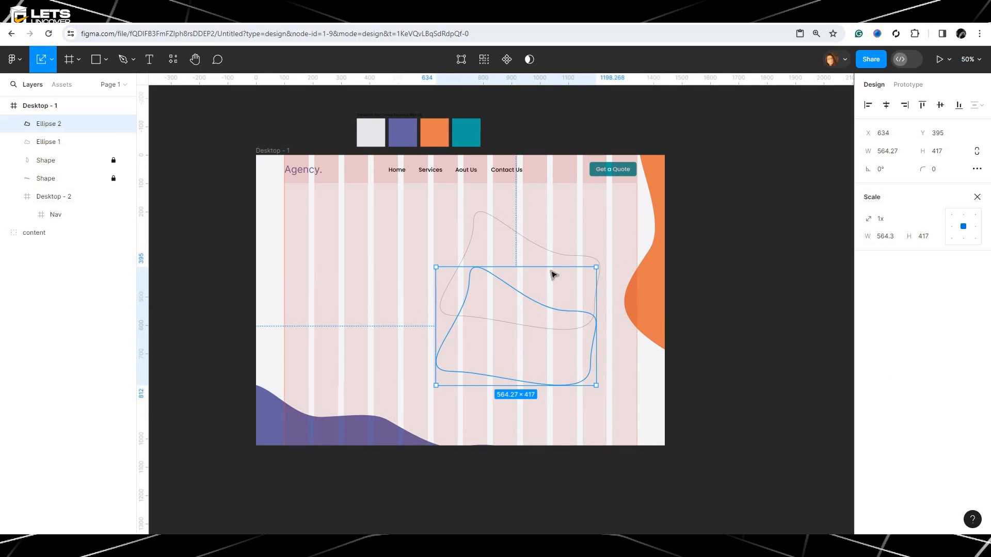
key(k)
drag(592, 268, 547, 283)
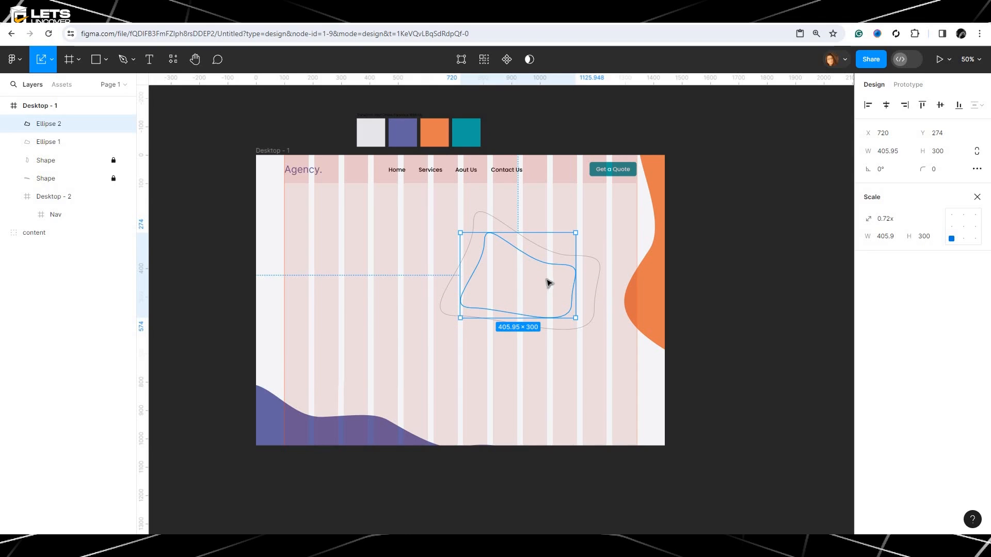
Duplicate the inner outline and scale the copy to about 325 × 240, nested inside the other two.
mouse_move(548, 295)
mouse_down()
mouse_move(553, 285)
mouse_move(542, 314)
mouse_up()
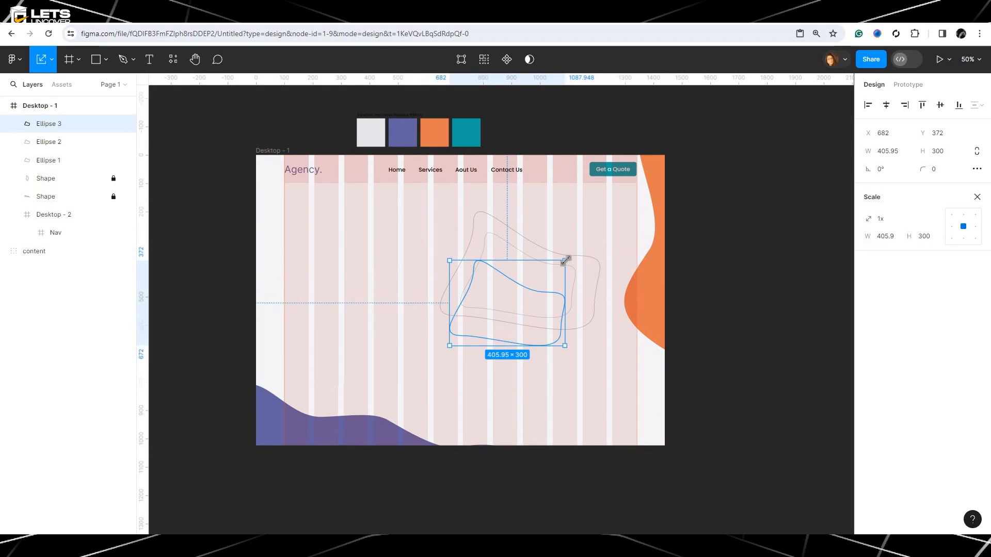
drag(566, 259, 547, 275)
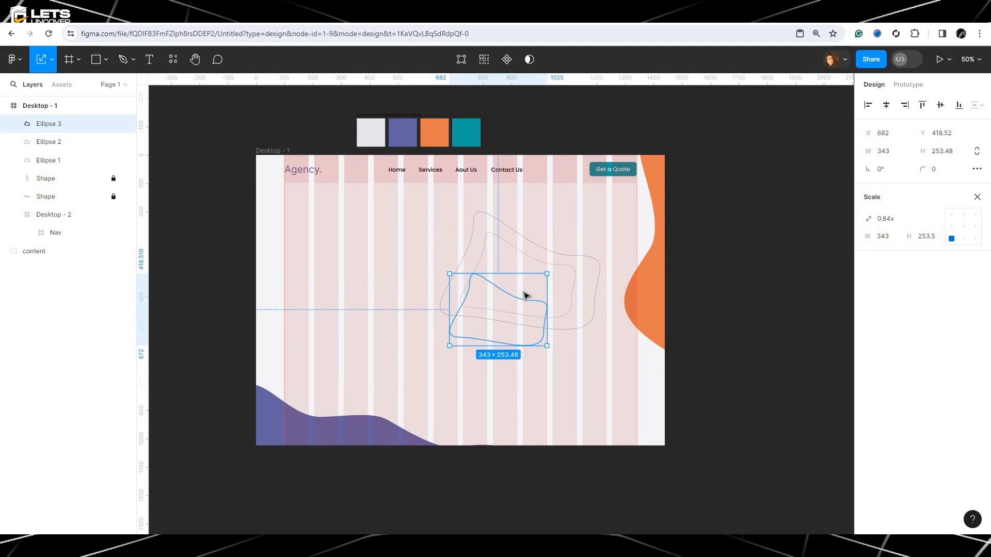
drag(508, 307, 559, 243)
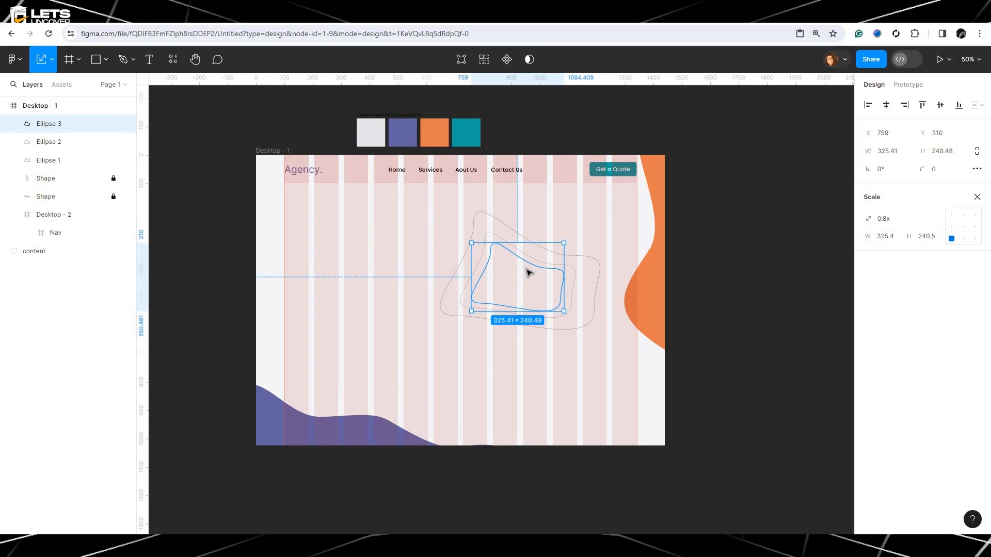
drag(529, 272, 530, 275)
Select all three outlines, move them lower in the hero, scale them to about 653 × 483 and rotate them -0.3°.
drag(541, 357, 534, 274)
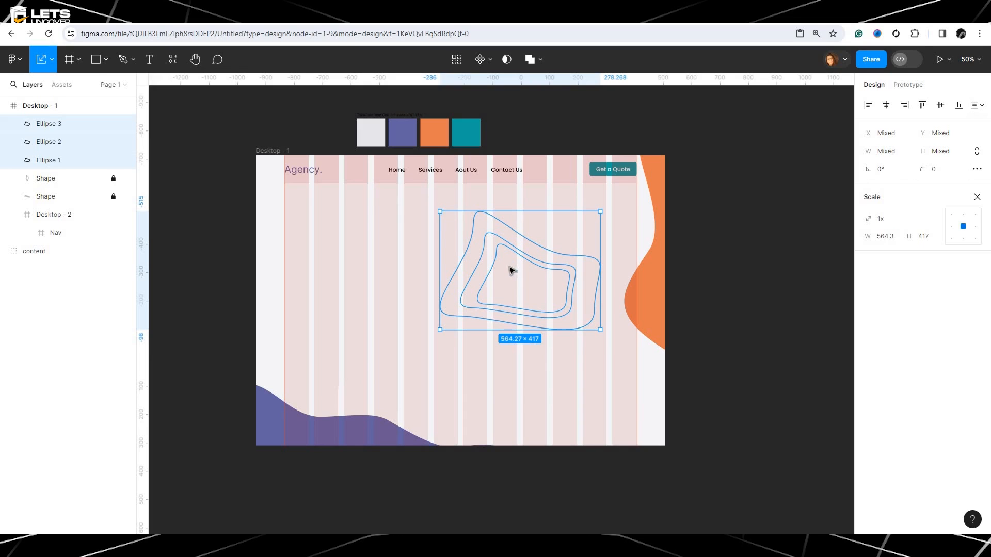
drag(509, 267, 503, 290)
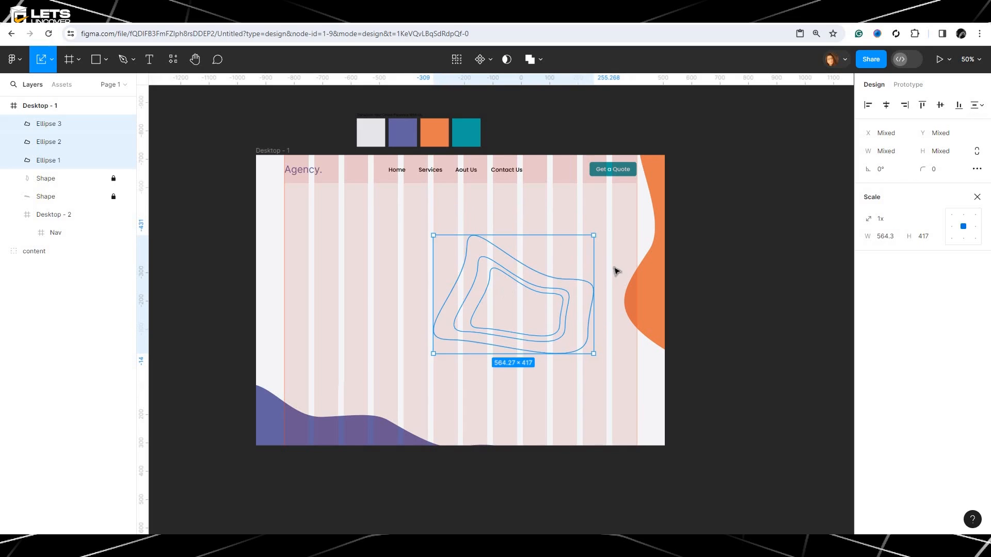
drag(593, 259, 619, 258)
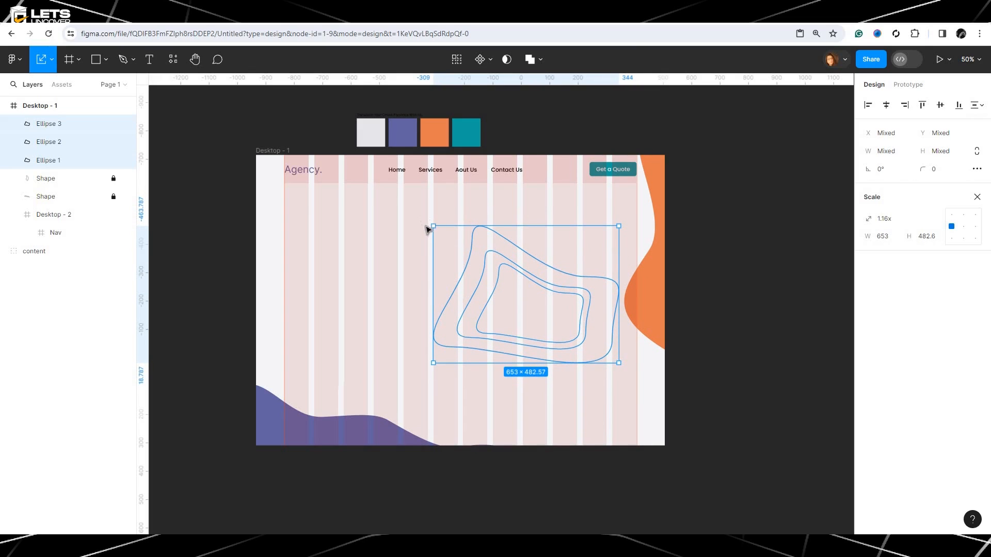
mouse_move(430, 217)
mouse_down()
mouse_move(485, 211)
mouse_move(421, 210)
mouse_up()
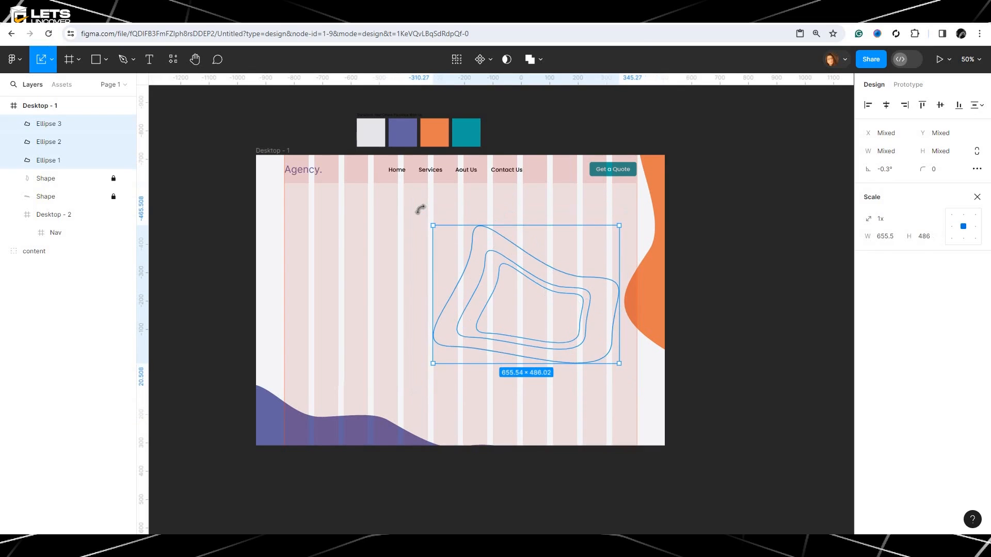
Wrap the three selected outlines in a frame and rename it Shapes.
right_click(499, 295)
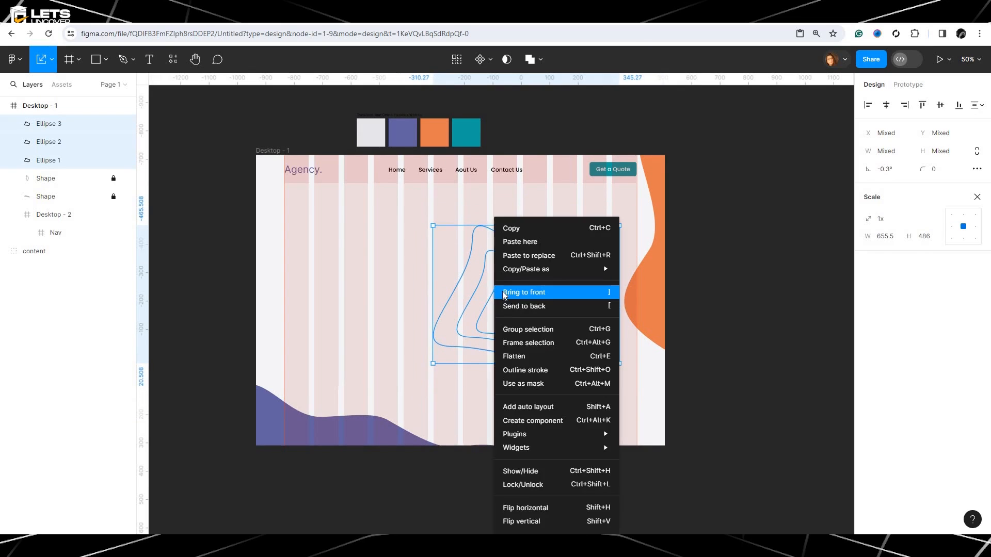
click(520, 344)
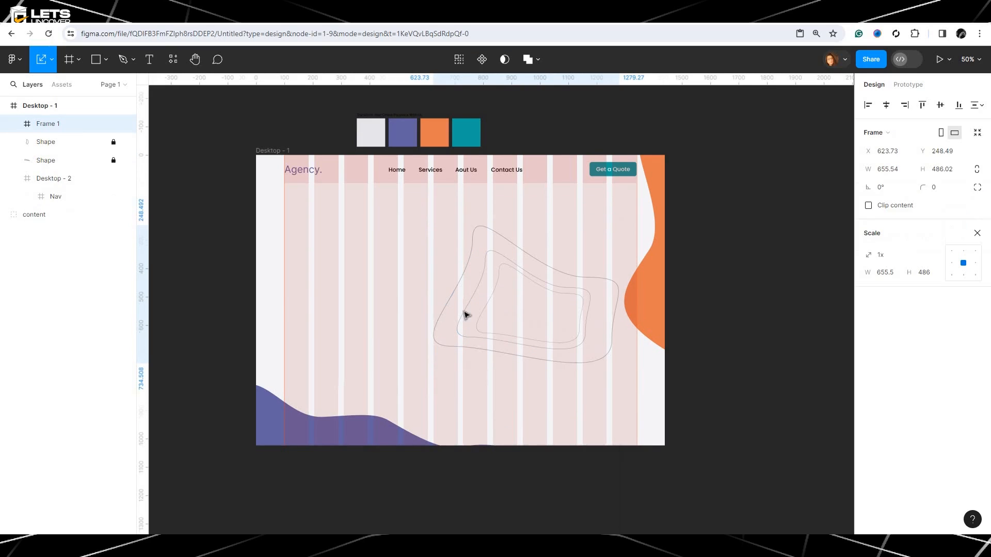
double_click(62, 128)
key(BackSpace)
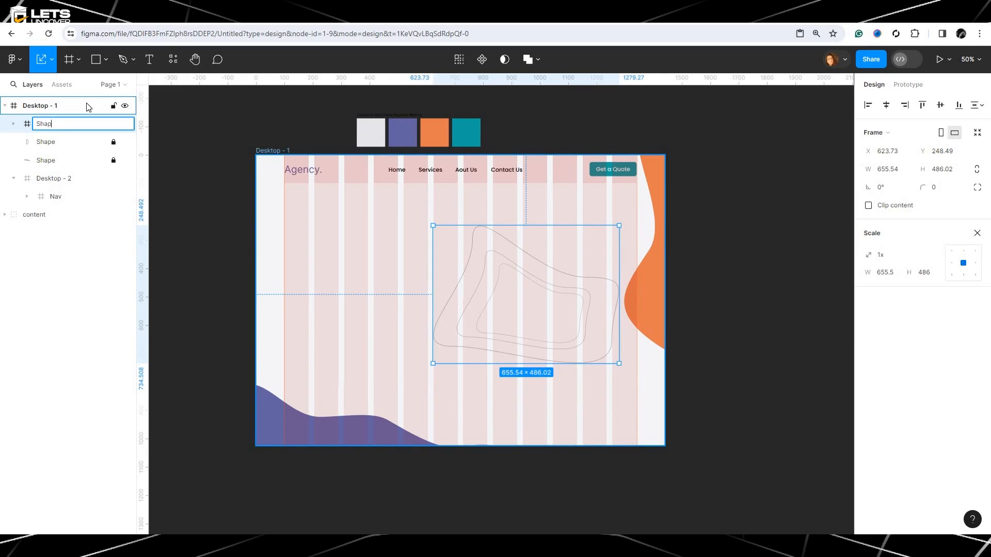
key(Return)
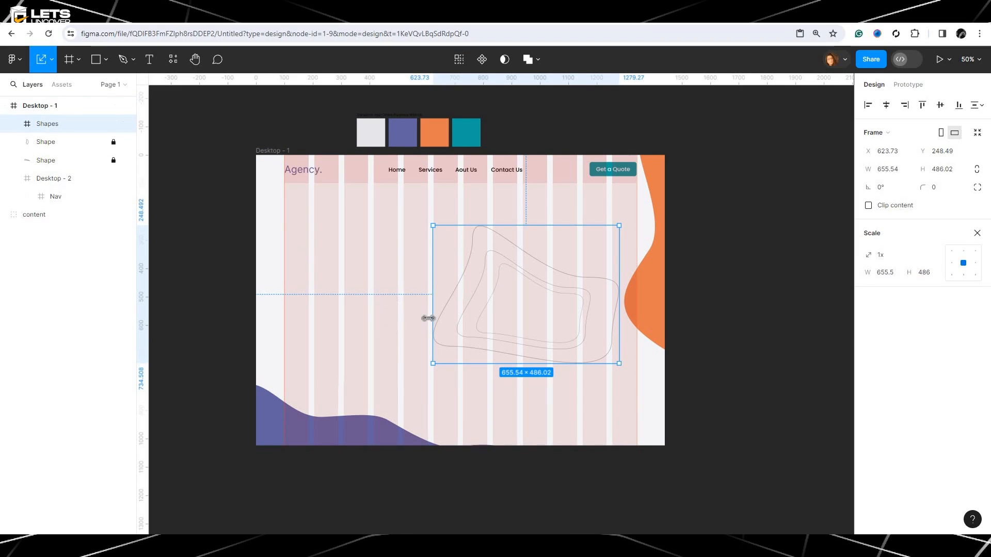
Lock the Shapes frame.
key(shift+0)
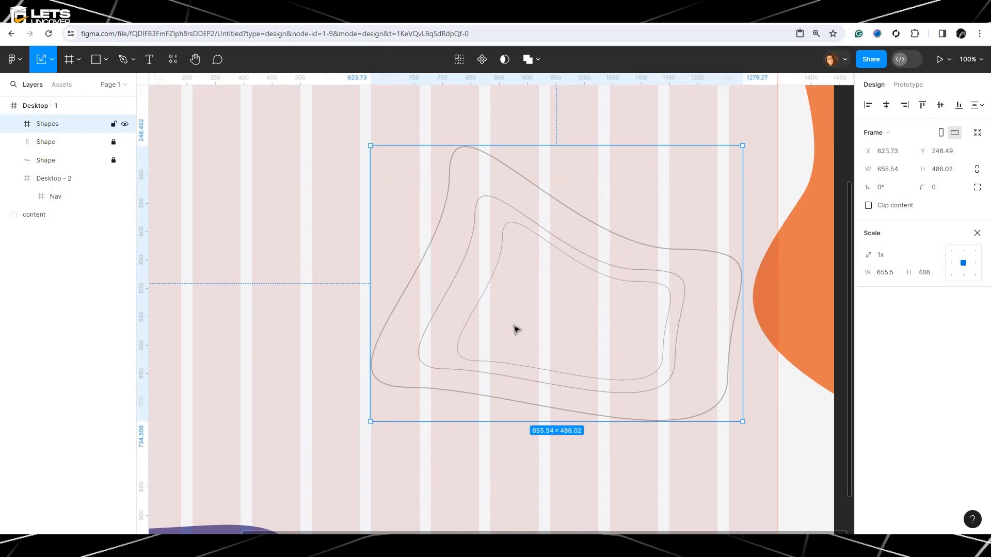
click(347, 287)
key(minus)
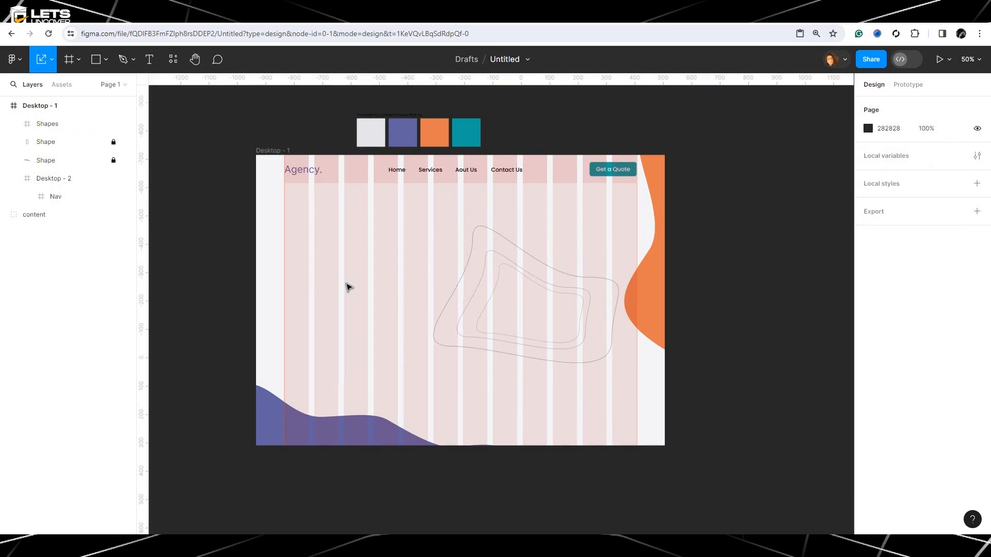
click(491, 316)
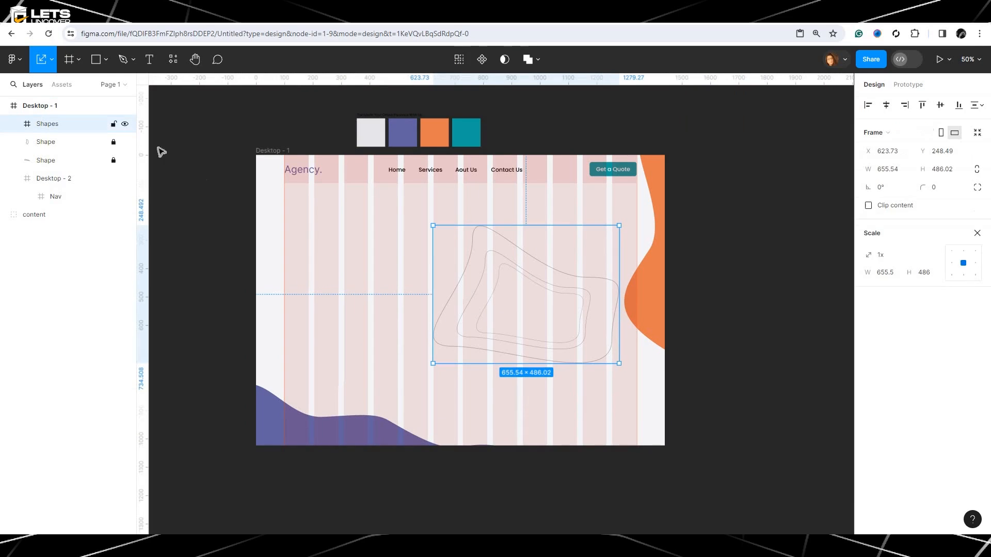
click(113, 125)
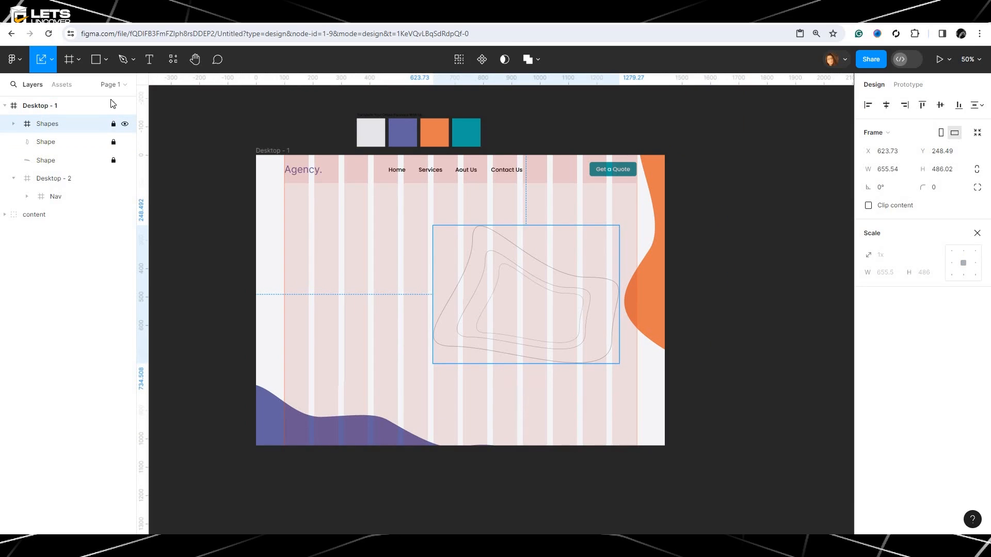
Place a 100 × 100 ellipse at X 344, Y 192 in the Desktop - 1 frame.
click(107, 61)
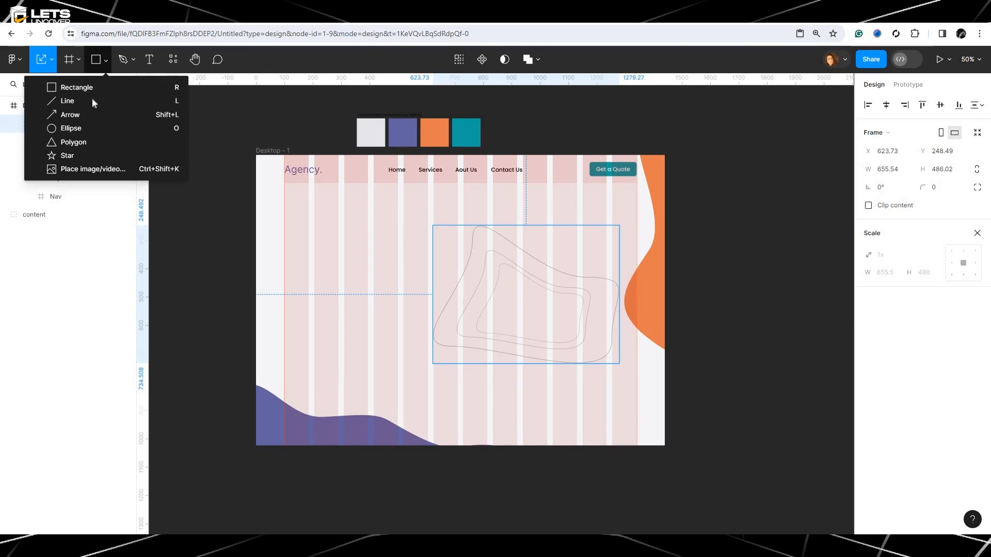
click(85, 125)
click(368, 224)
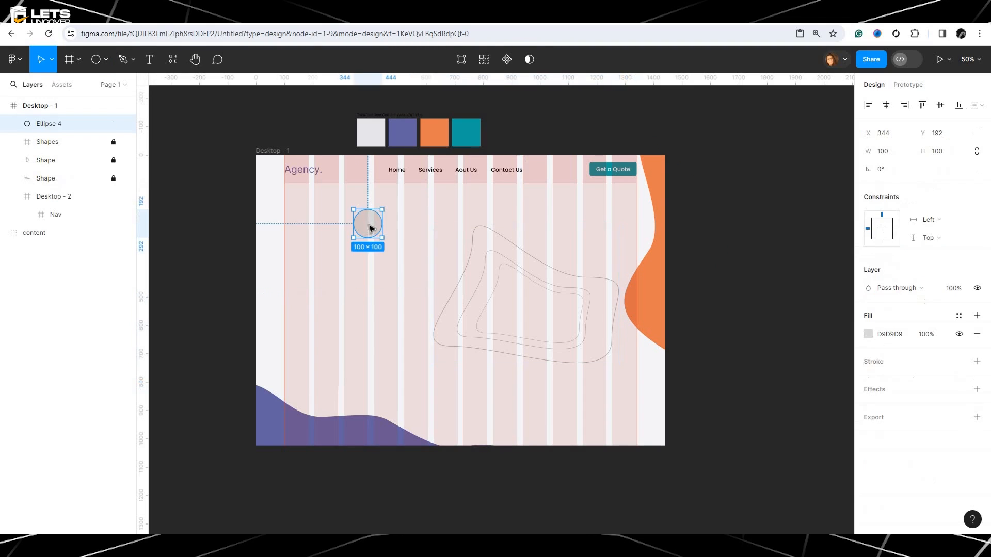
Move the gray ellipse over the lower left part of the nested outlines and enlarge it to a slightly wide oval.
drag(370, 226, 377, 253)
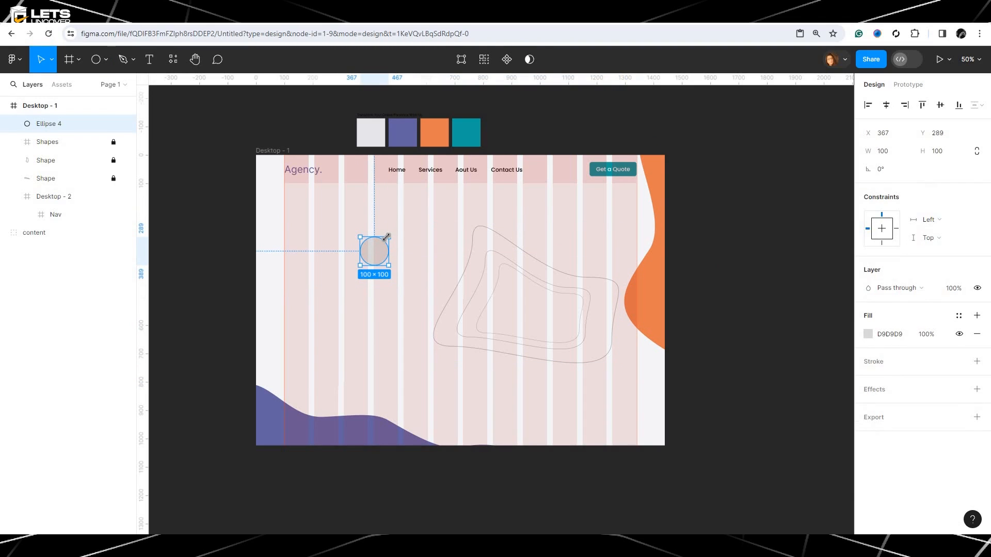
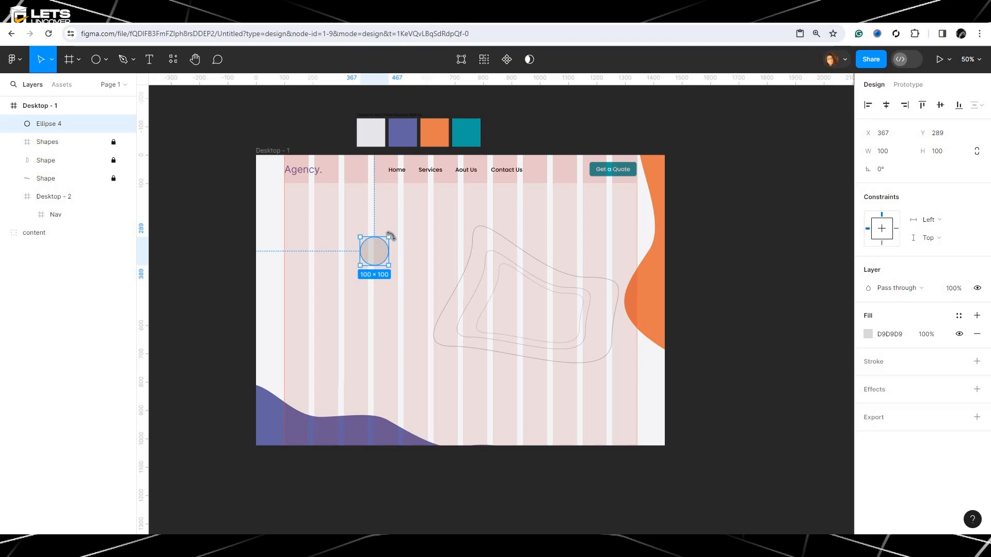
key(ctrl+plus)
key(ctrl+minus)
drag(391, 235, 480, 307)
Edit the ellipse's anchor points to reshape it into a blob about 328 × 233 with a flattened upper edge.
double_click(480, 307)
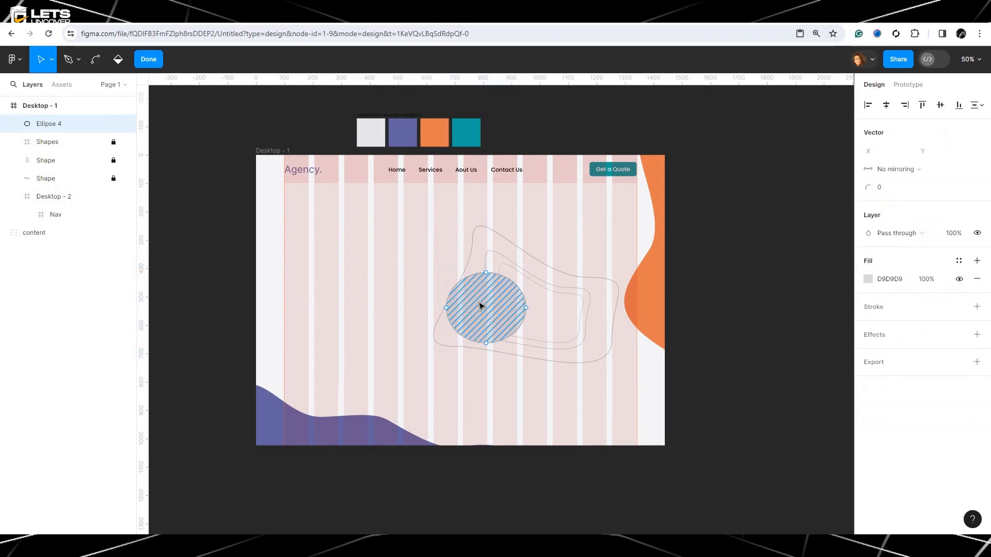
key(shift+0)
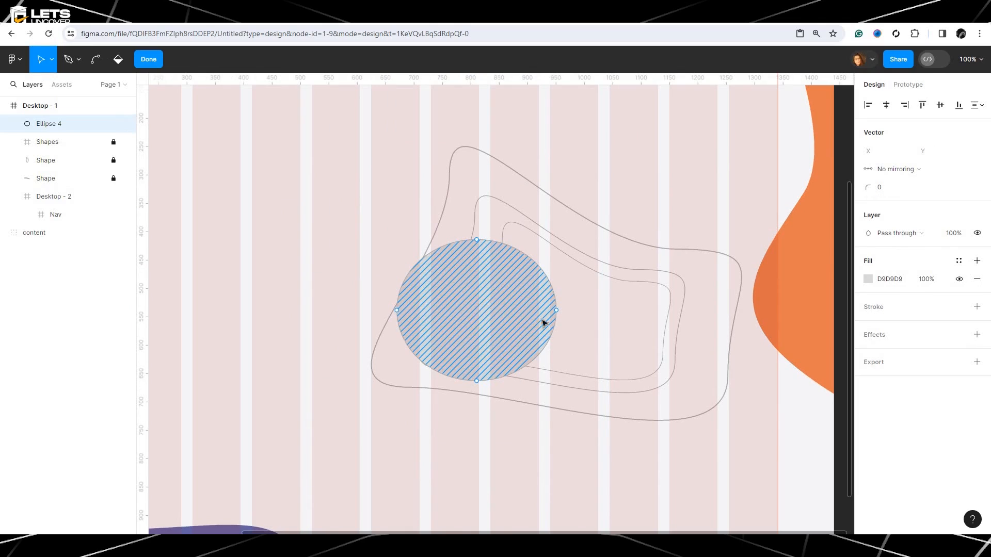
drag(552, 310, 545, 278)
mouse_move(453, 381)
mouse_down()
mouse_move(423, 329)
mouse_move(347, 277)
mouse_move(359, 269)
mouse_up()
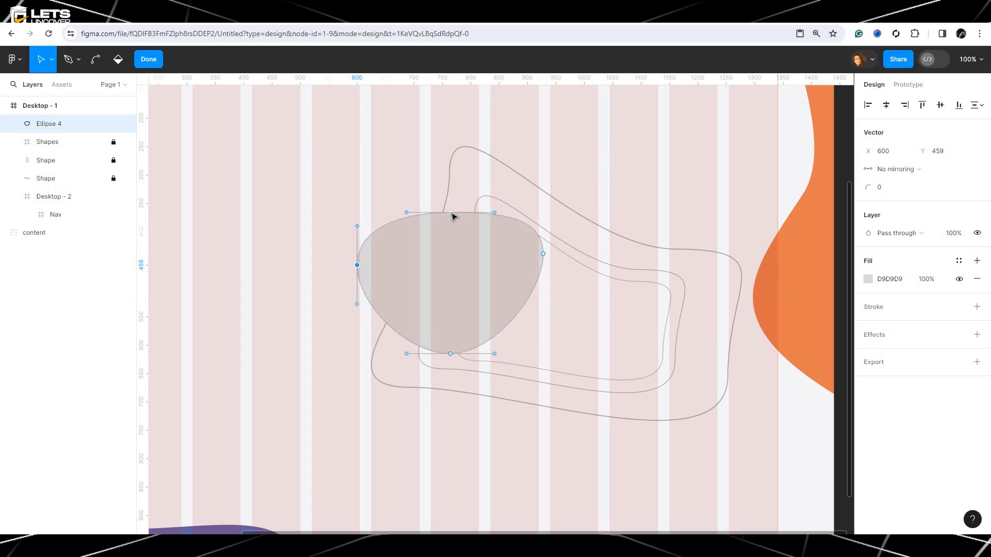
drag(450, 213, 450, 222)
click(443, 273)
key(Escape)
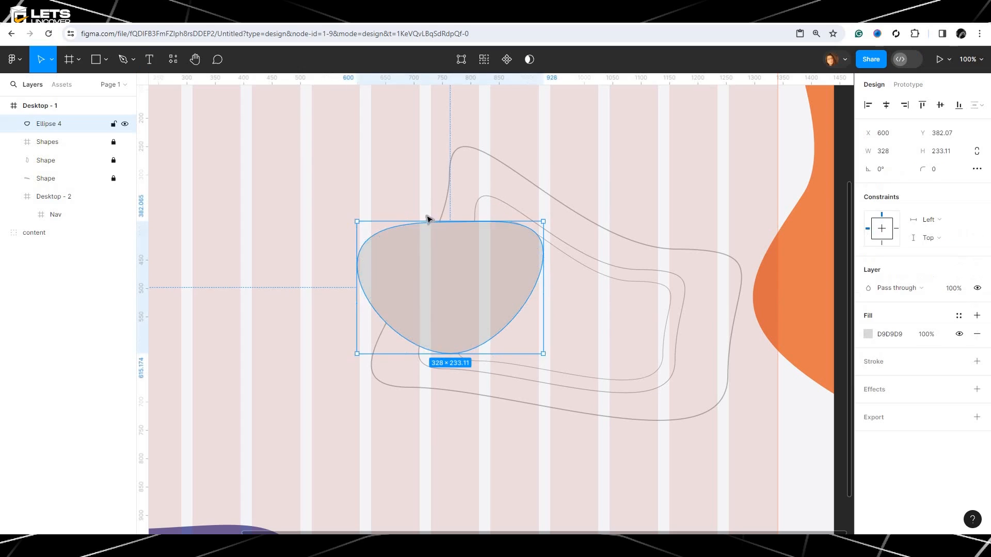
Duplicate the blob, reshape the copy to about 241 × 192 at X 702, Y 190, and place the original at X 951, Y 581.
drag(443, 274, 422, 183)
key(ctrl+minus)
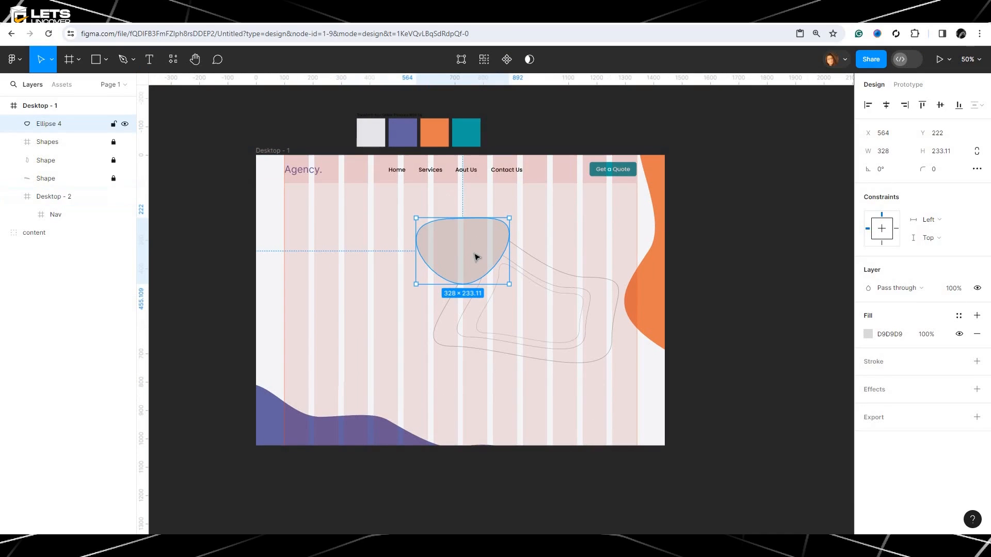
mouse_move(475, 249)
mouse_down()
mouse_move(503, 256)
mouse_move(435, 354)
mouse_move(468, 327)
mouse_move(444, 332)
mouse_up()
double_click(463, 329)
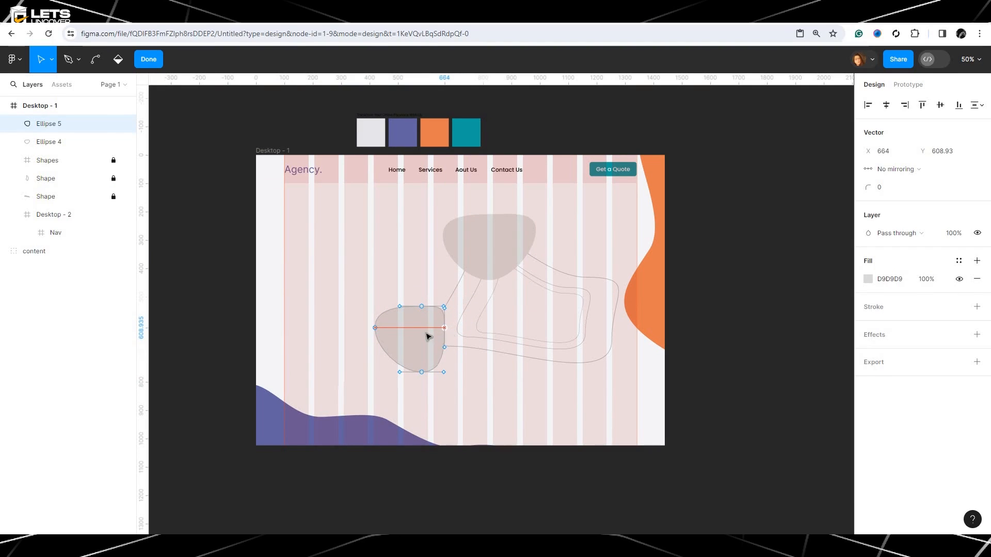
double_click(418, 335)
drag(450, 323, 470, 335)
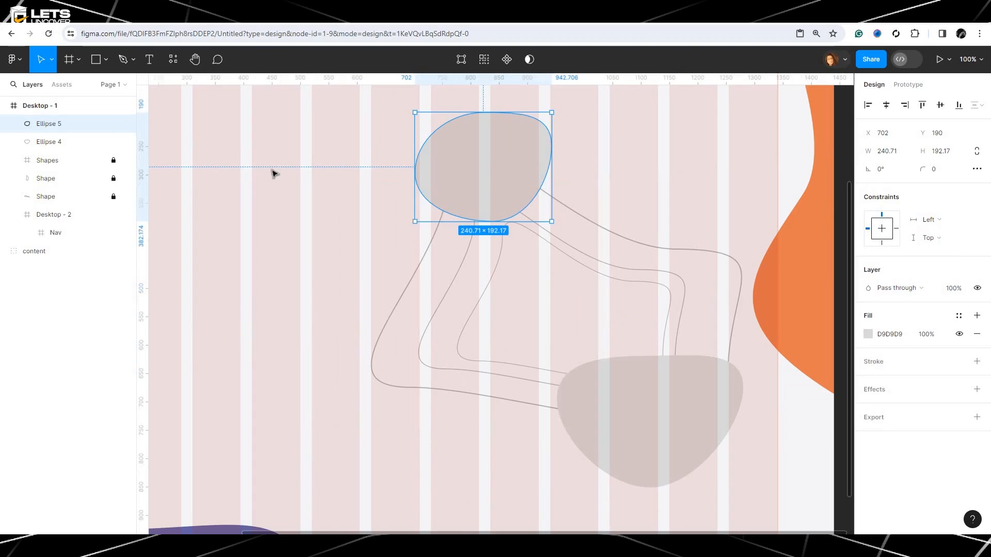
mouse_move(659, 422)
mouse_down()
mouse_move(655, 412)
mouse_move(670, 401)
mouse_move(659, 403)
mouse_up()
Duplicate the smaller blob, narrow the copy through its anchor points and place it over the outlines' lower left corner.
click(475, 186)
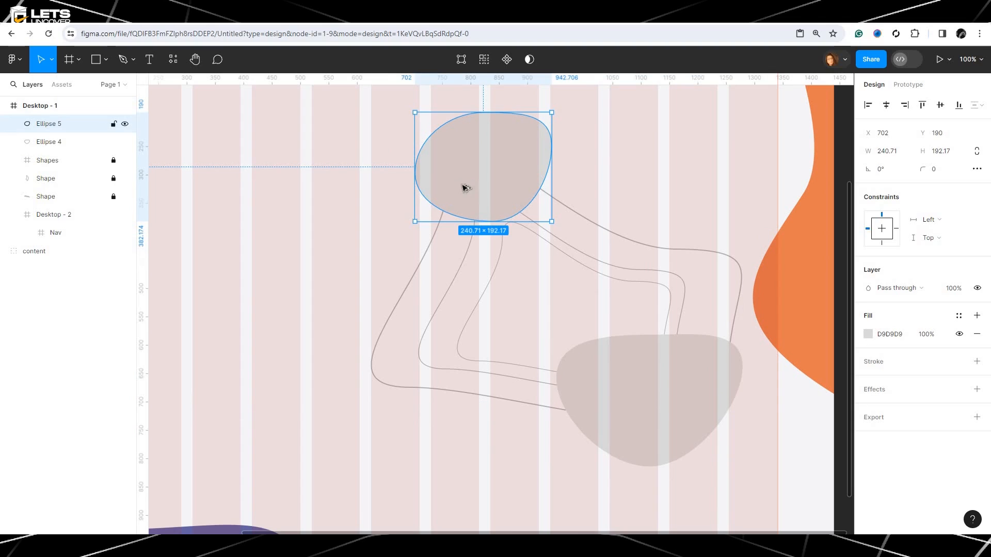
alt+drag(464, 188, 395, 287)
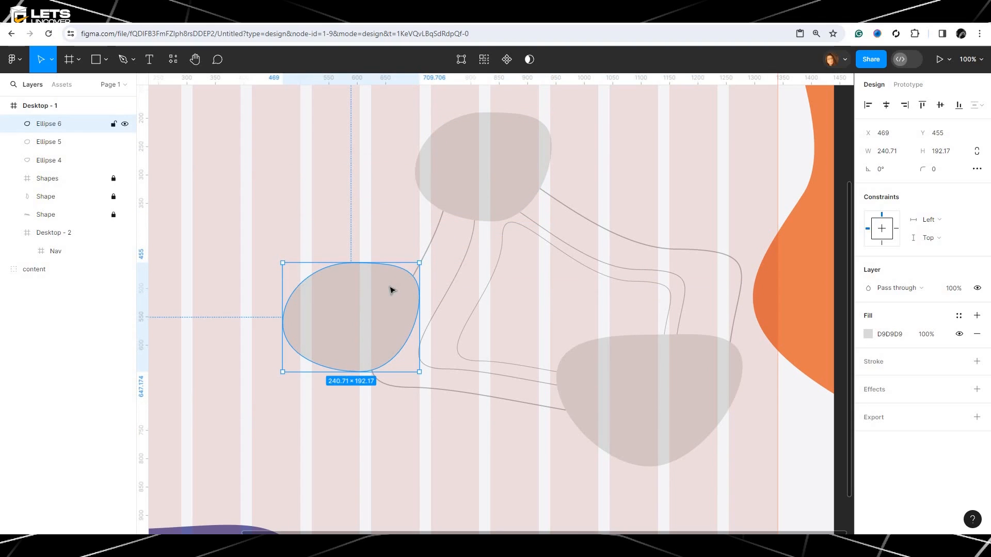
double_click(391, 290)
drag(347, 263, 368, 261)
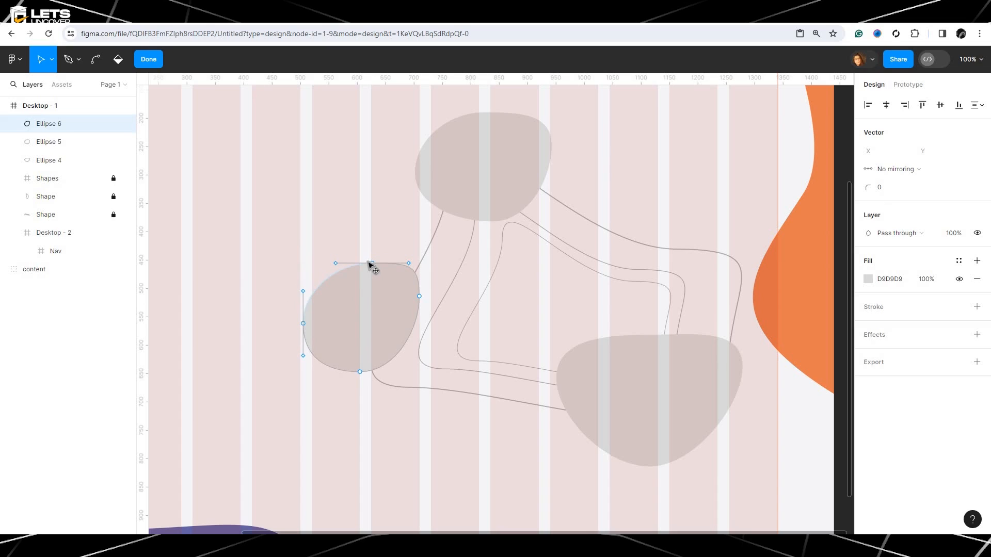
drag(361, 310, 375, 333)
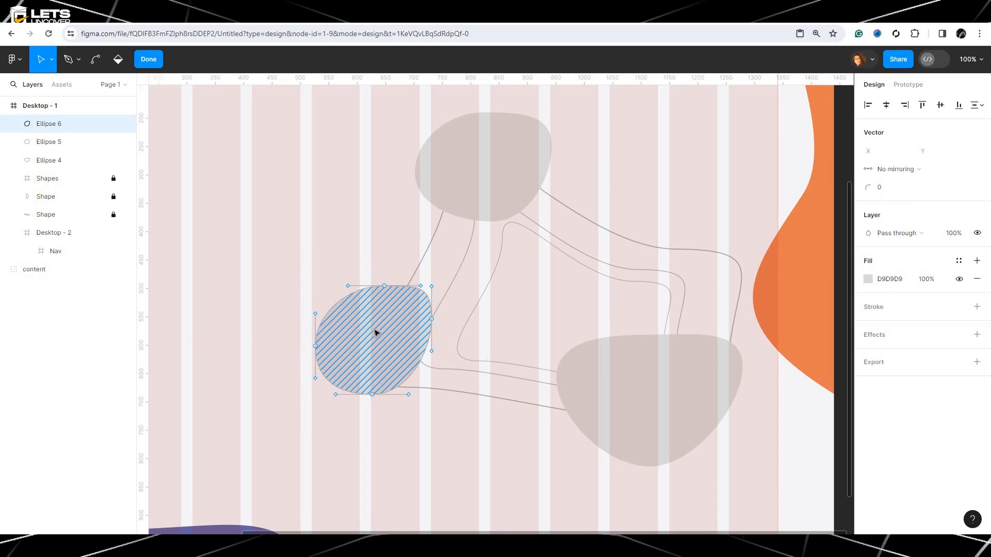
key(Escape)
key(Escape)
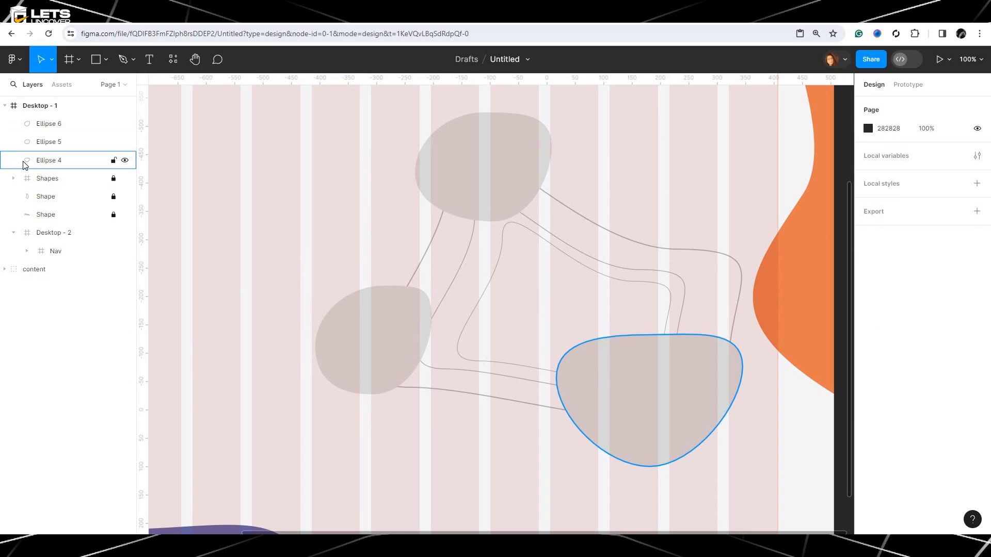
Unlock the Shapes frame holding the nested outlines and delete it.
click(48, 186)
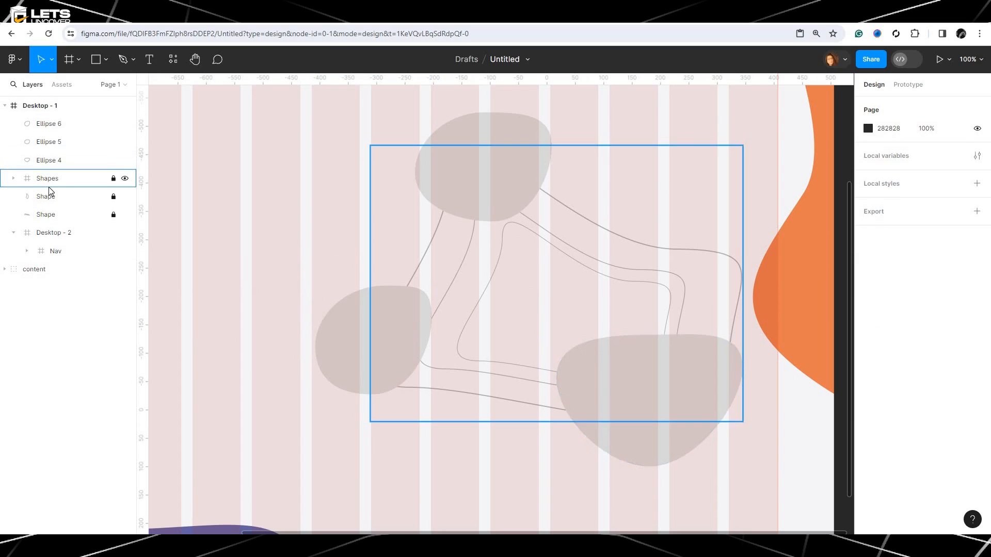
click(114, 179)
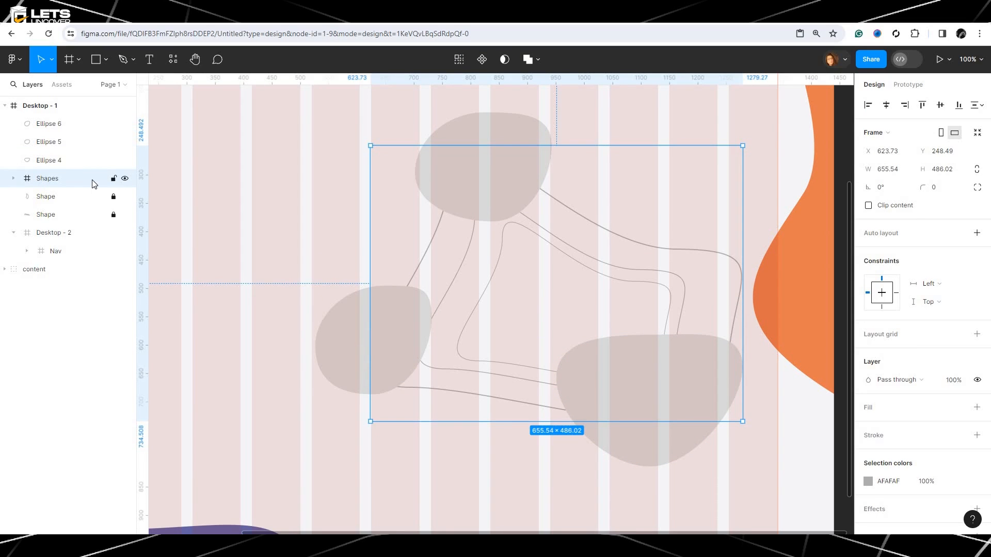
key(Delete)
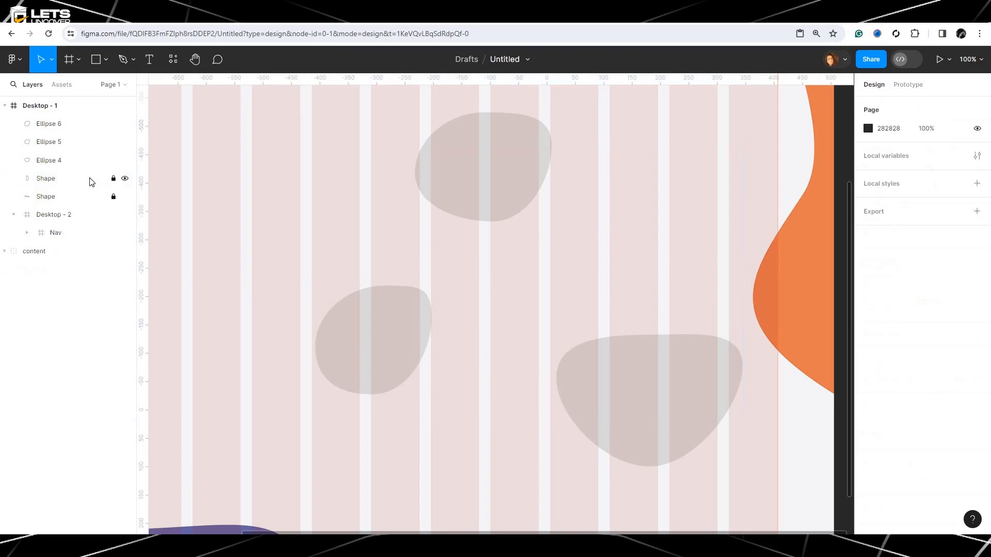
Duplicate the largest blob toward the middle of the hero and pull the copy's upper anchor down for a concave edge, about 328 × 210.
click(558, 374)
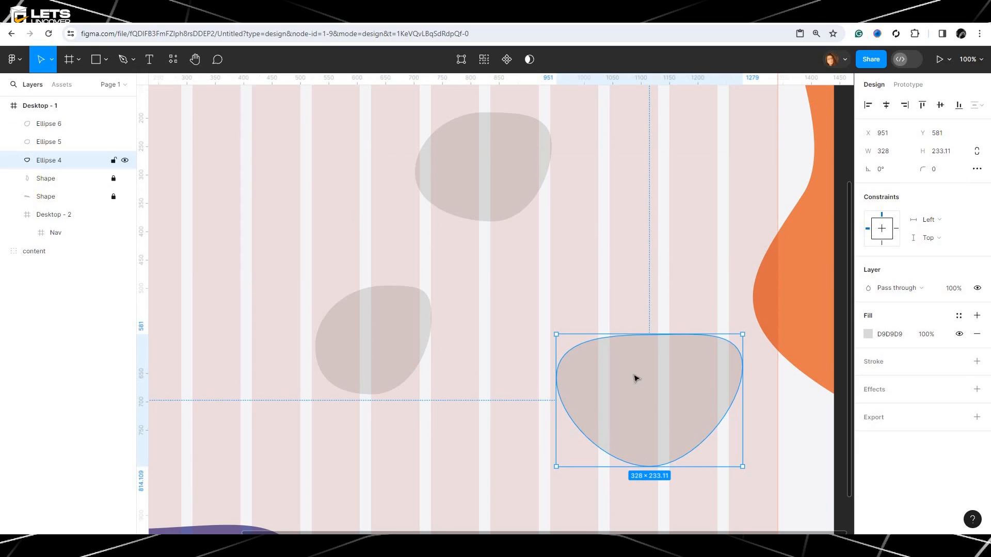
mouse_move(636, 379)
mouse_down()
mouse_move(509, 265)
mouse_move(459, 250)
mouse_up()
double_click(460, 250)
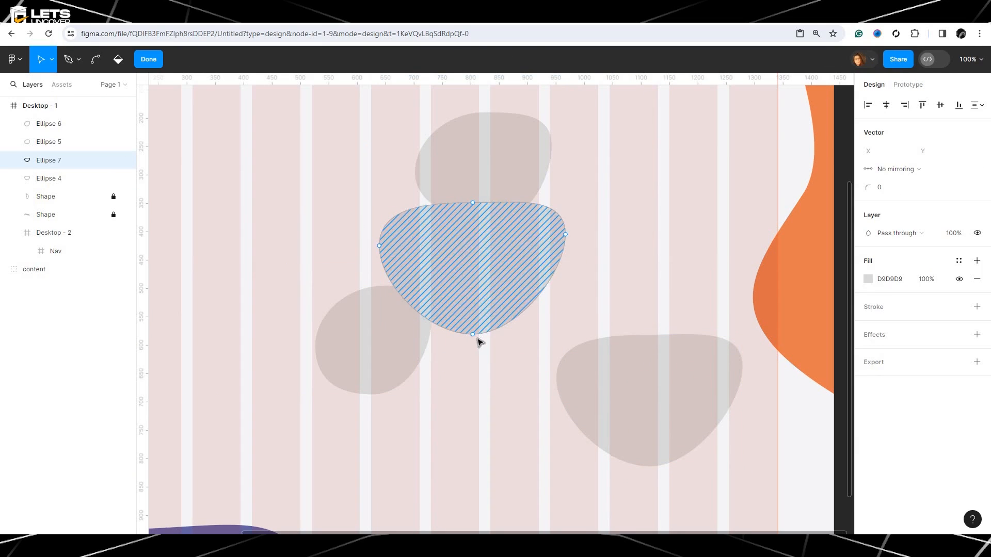
drag(473, 335, 464, 309)
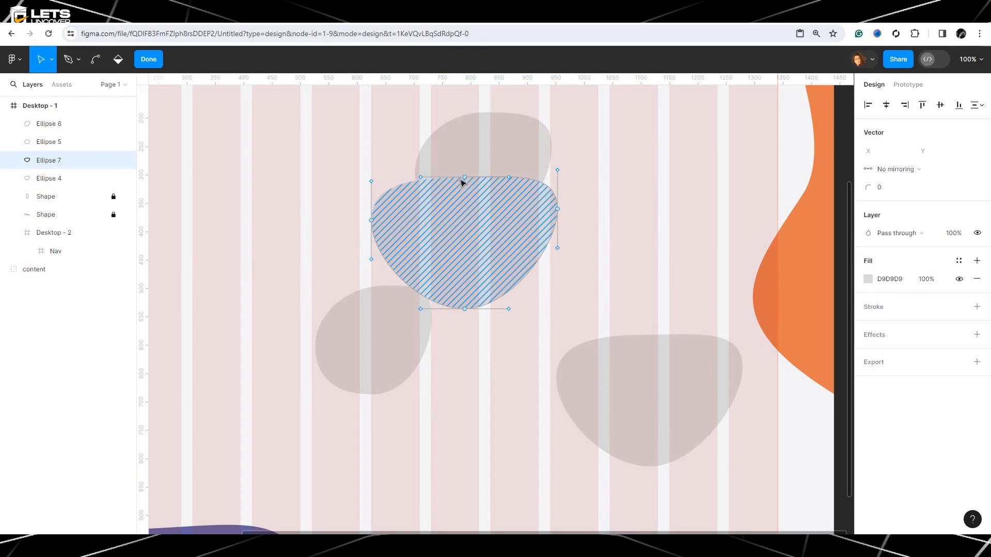
mouse_move(464, 178)
mouse_down()
mouse_move(476, 212)
mouse_move(469, 203)
mouse_up()
click(456, 262)
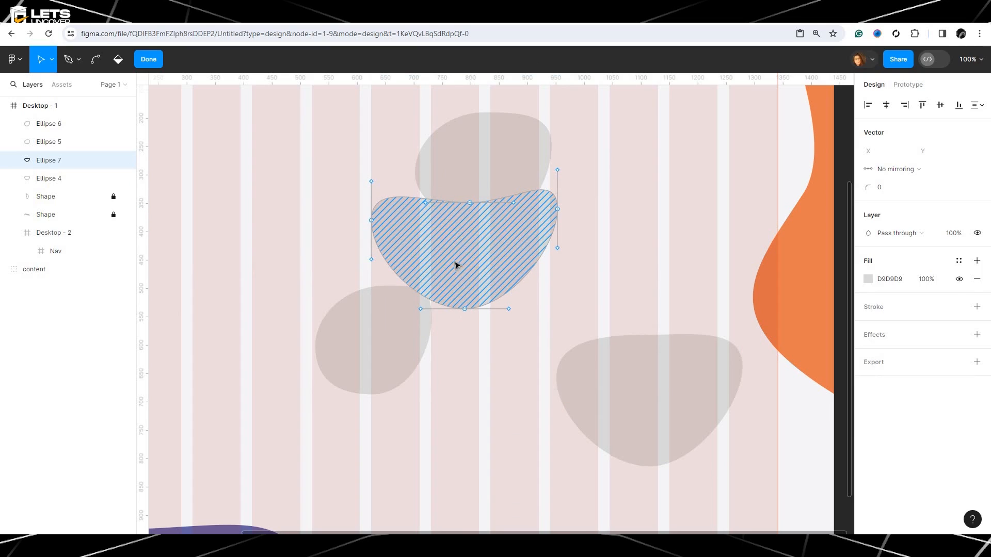
key(Escape)
Rotate the concave blob to 93.6°, enlarge it to about 428 × 336 and remove its fill.
drag(417, 228, 471, 274)
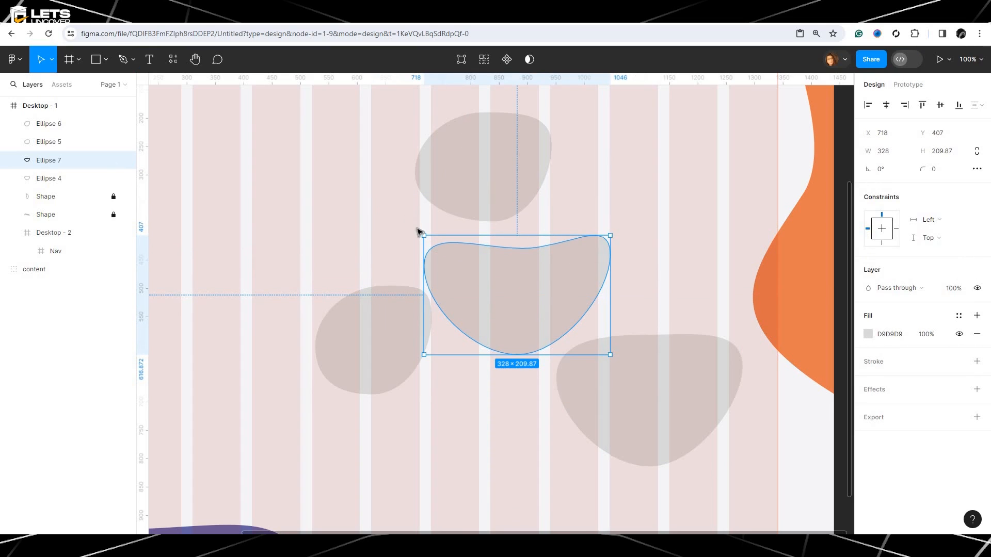
drag(421, 229, 455, 398)
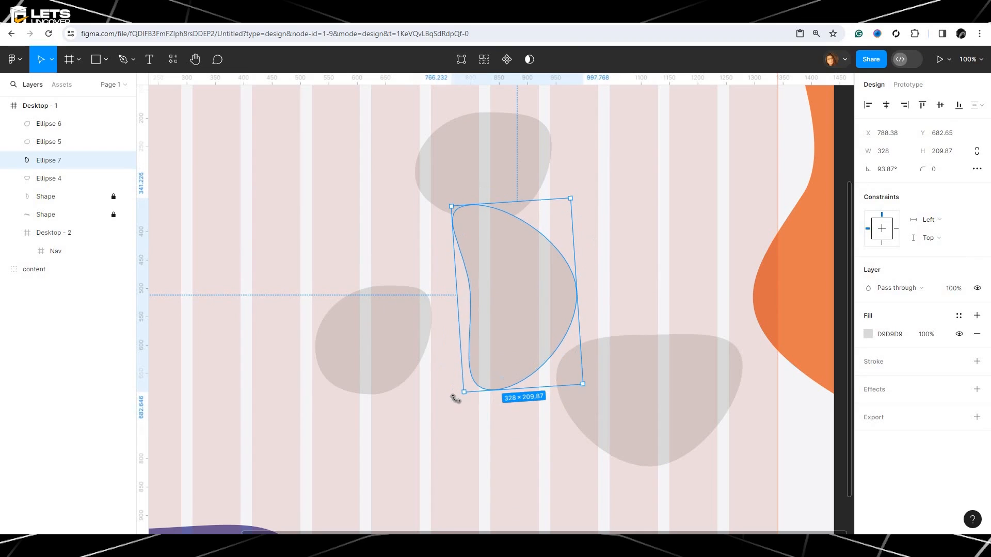
drag(605, 293, 650, 289)
drag(571, 183, 564, 140)
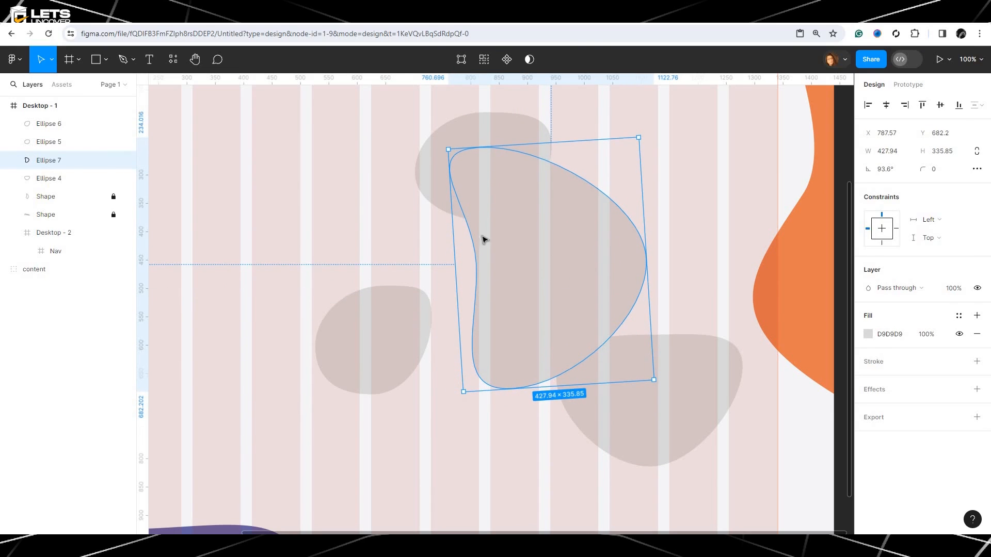
click(977, 334)
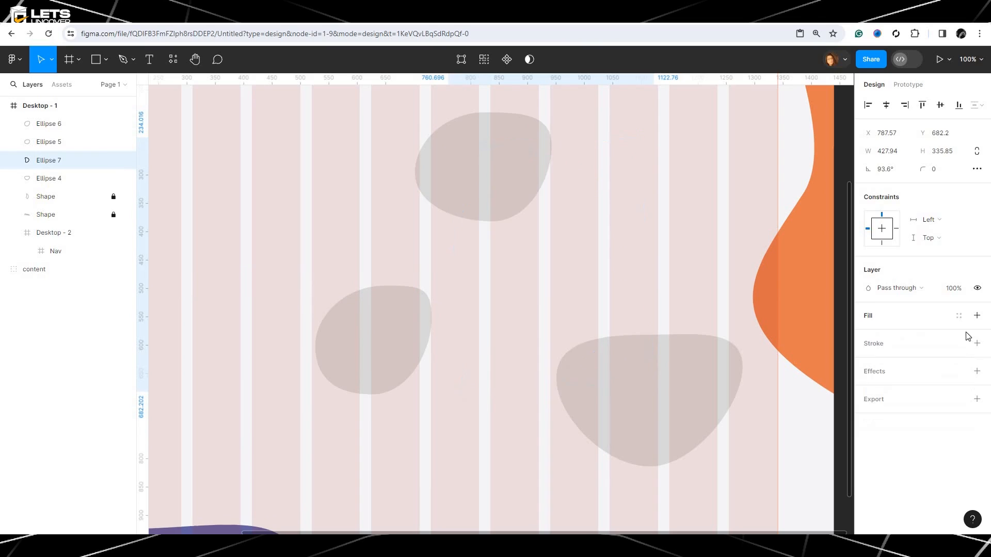
Group the three filled gray blobs and hide the group.
click(72, 124)
shift+click(69, 141)
shift+click(66, 172)
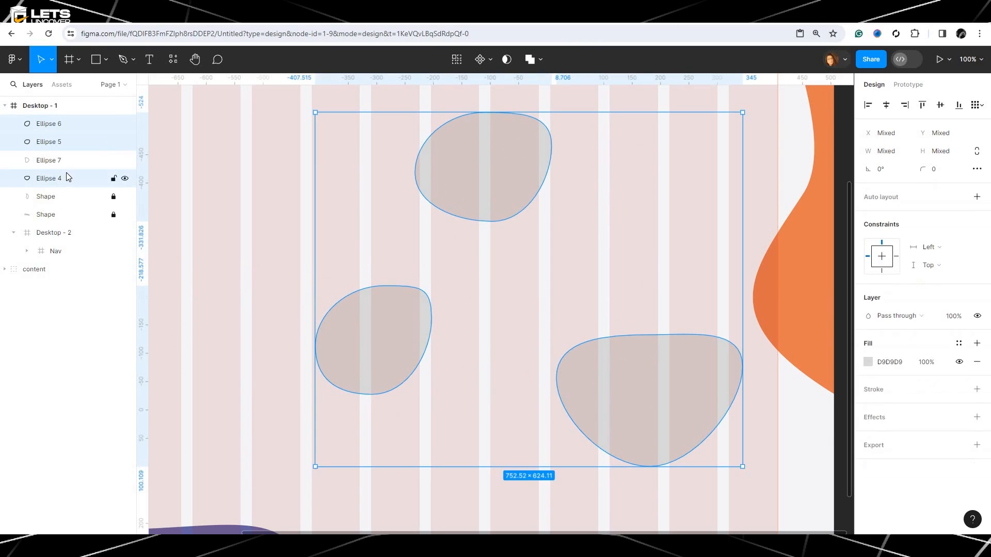
key(ctrl+g)
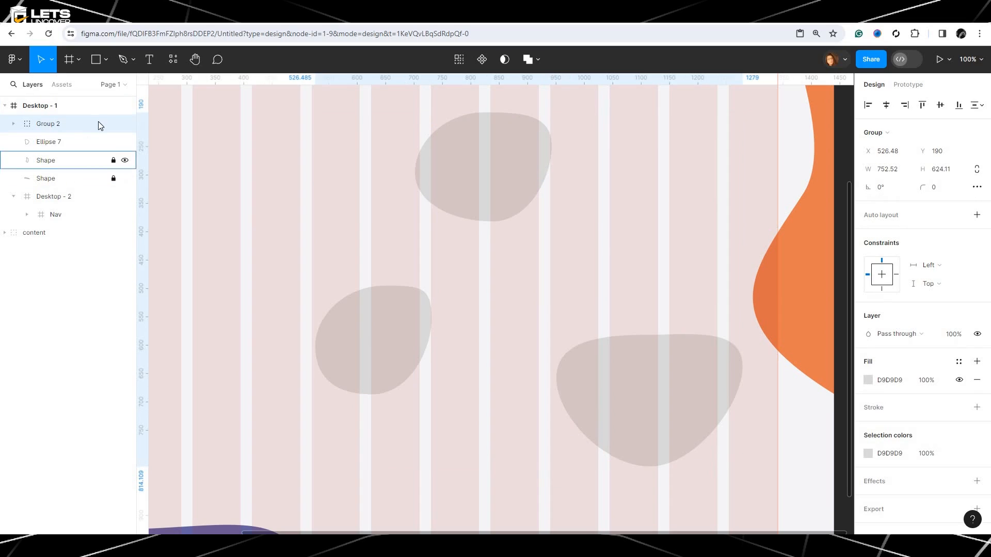
click(124, 125)
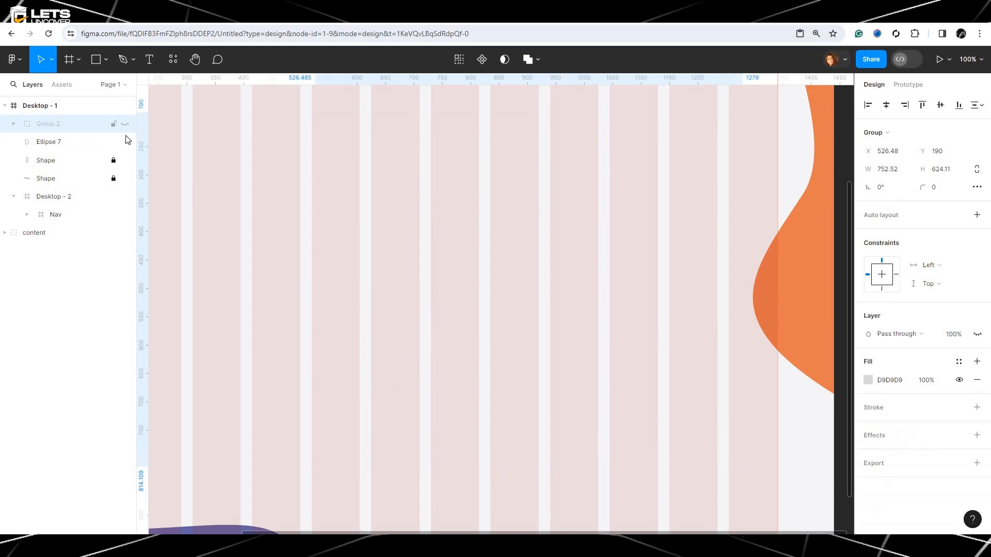
Add a 1 px inside stroke in gray A4A4A4 to the unfilled concave shape.
click(62, 141)
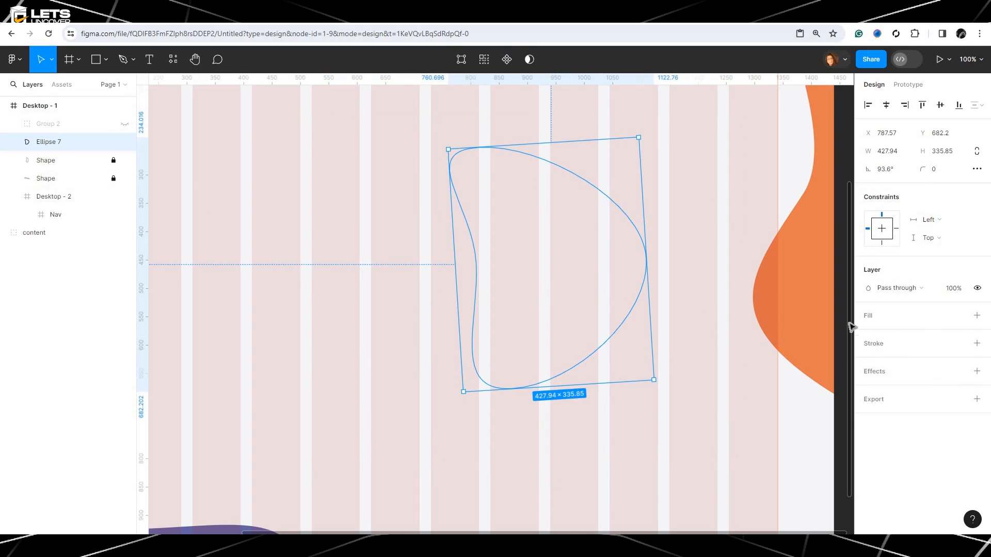
click(977, 343)
click(867, 363)
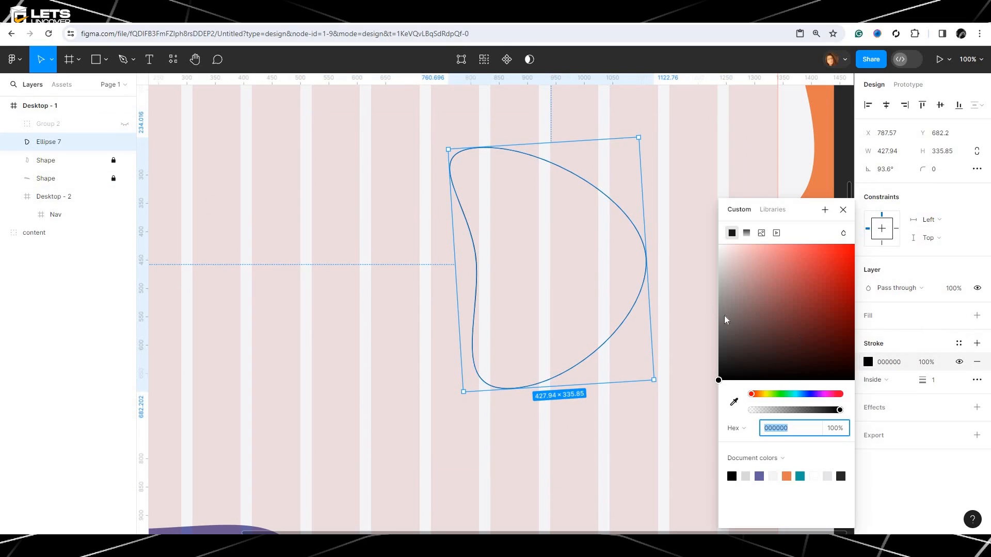
mouse_move(723, 320)
mouse_down()
mouse_move(713, 294)
mouse_move(699, 287)
mouse_move(706, 303)
mouse_move(688, 276)
mouse_move(700, 301)
mouse_up()
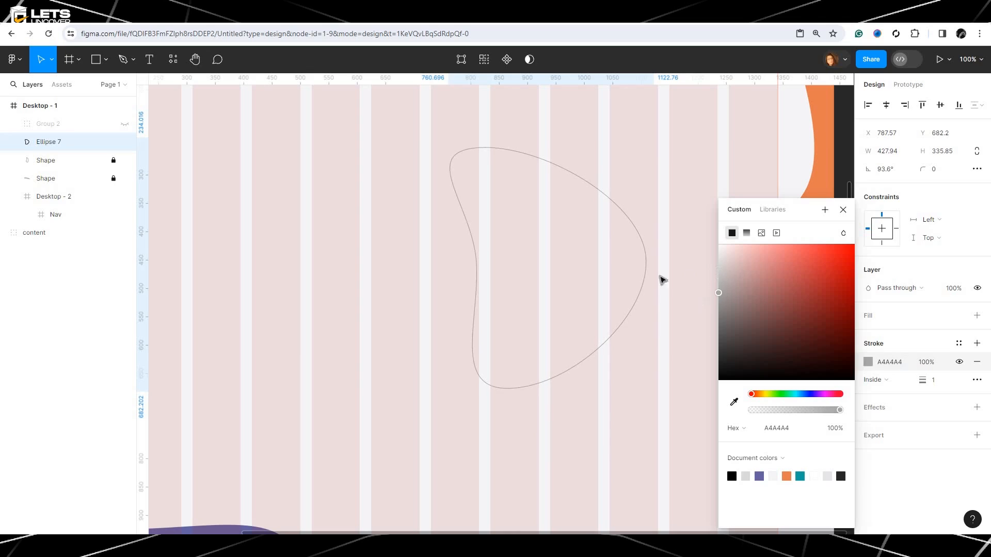
click(637, 234)
Rotate the concave outline to 117.52°, enlarge it to about 479 × 435 and place a duplicate at X 803.22, Y 871.46.
click(639, 236)
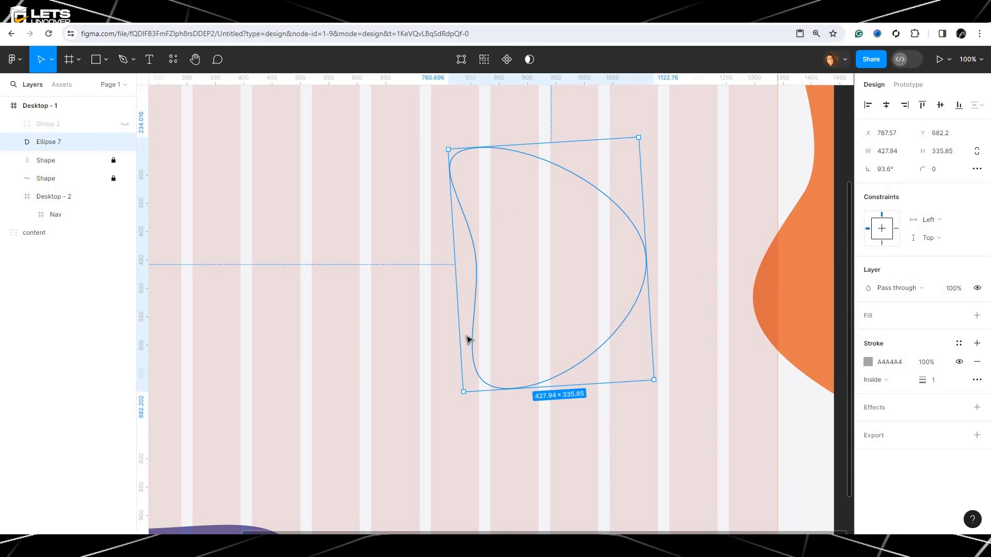
drag(457, 392, 511, 436)
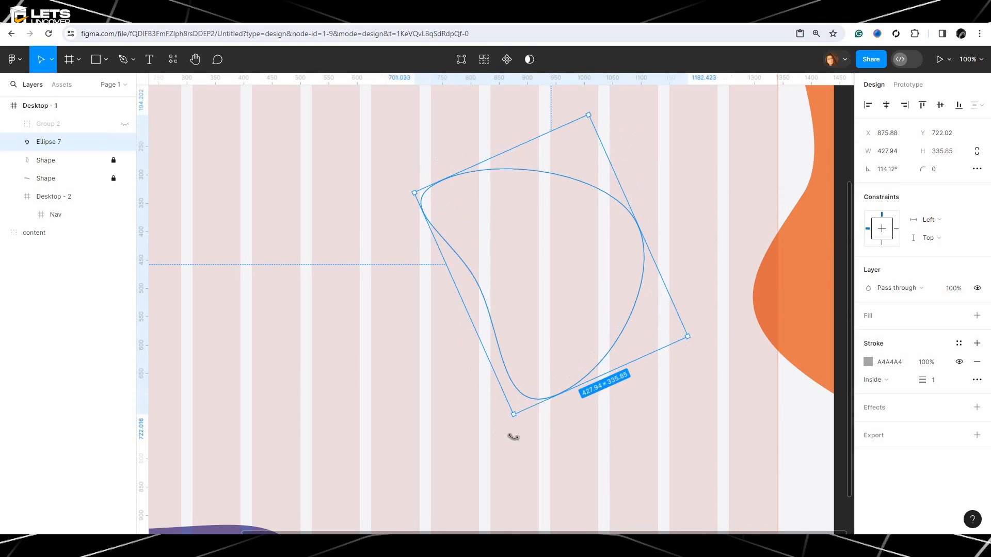
key(minus)
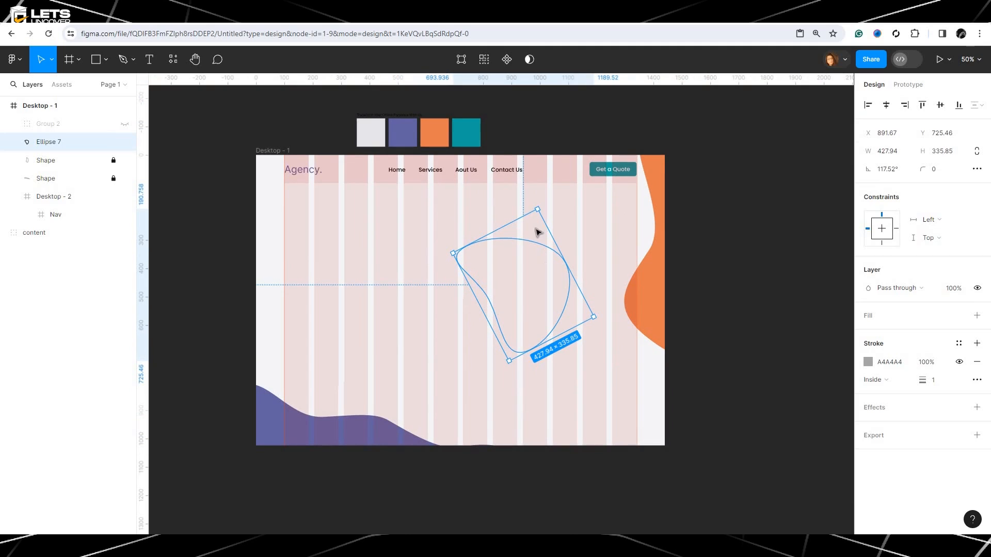
drag(537, 212, 556, 184)
drag(530, 241, 509, 272)
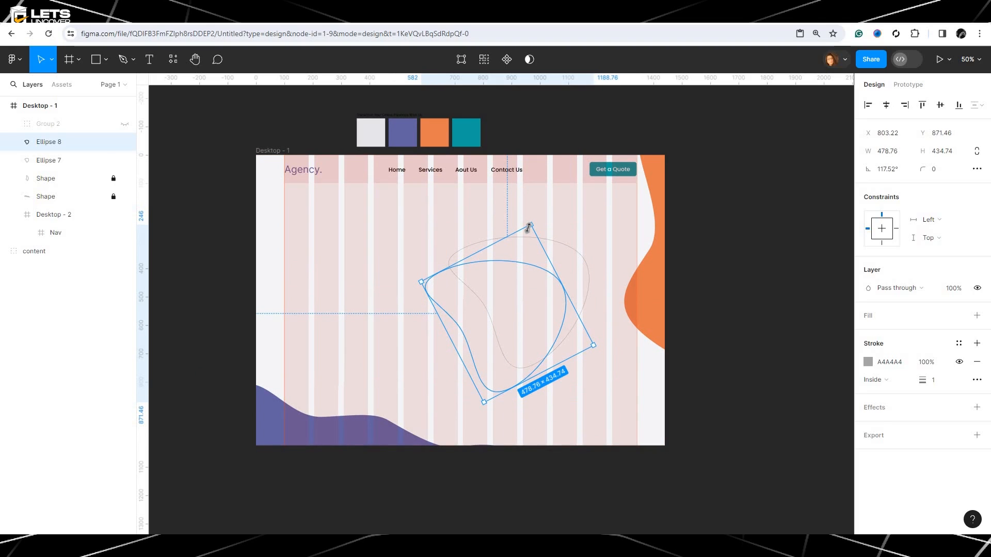
Scale the duplicate concave outline to about 368 × 334 inside the original and nest another copy scaled to about 278 × 252 within it.
key(k)
drag(528, 227, 528, 275)
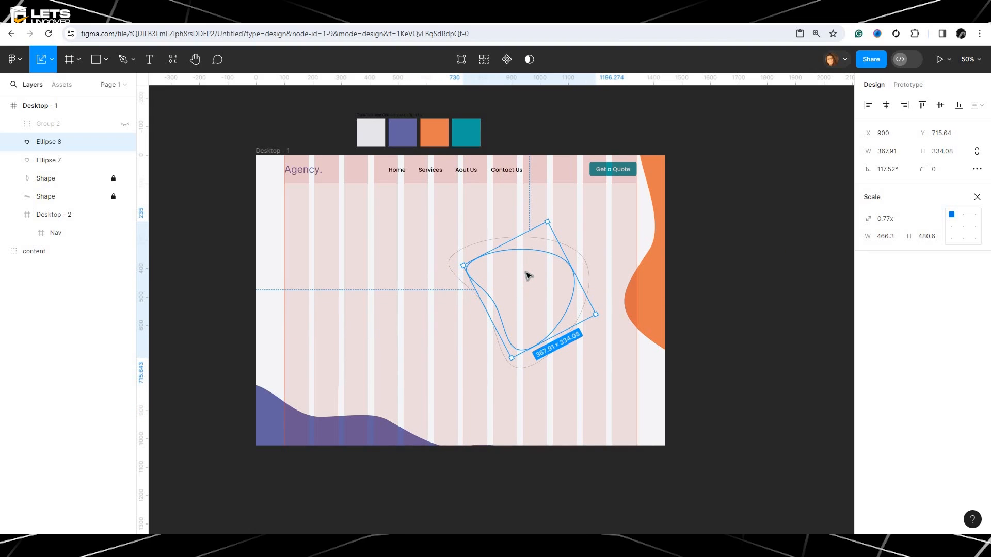
drag(545, 276, 534, 289)
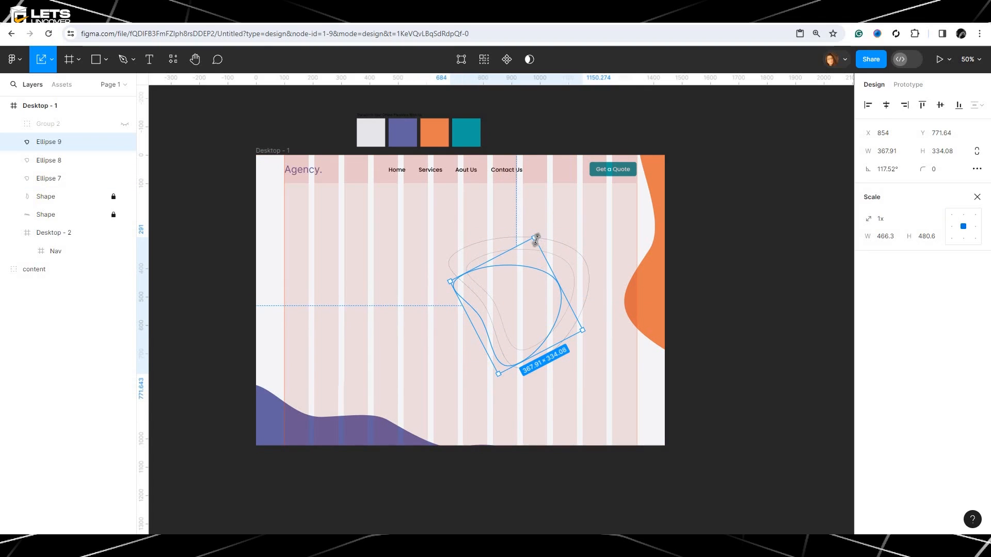
text(kkkkkkkk)
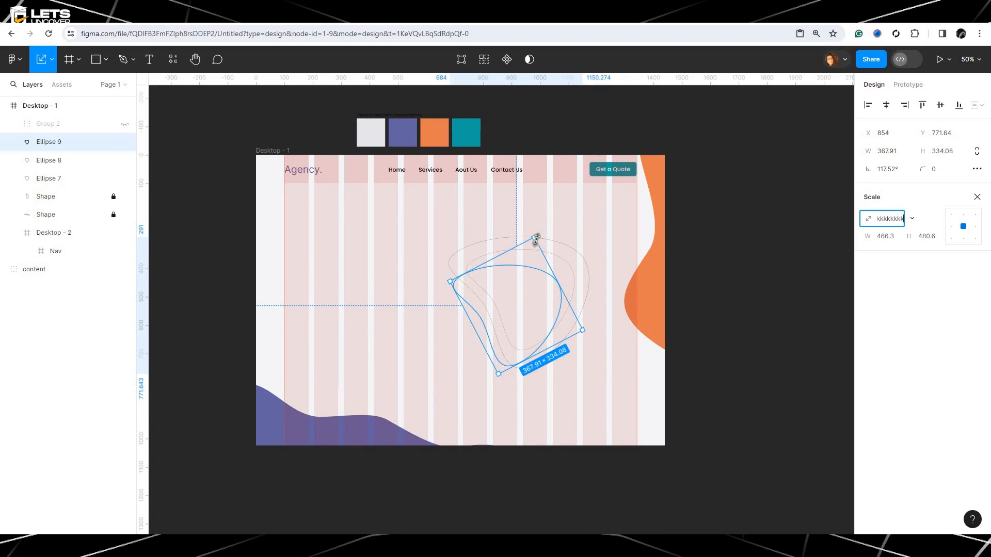
drag(536, 239, 538, 284)
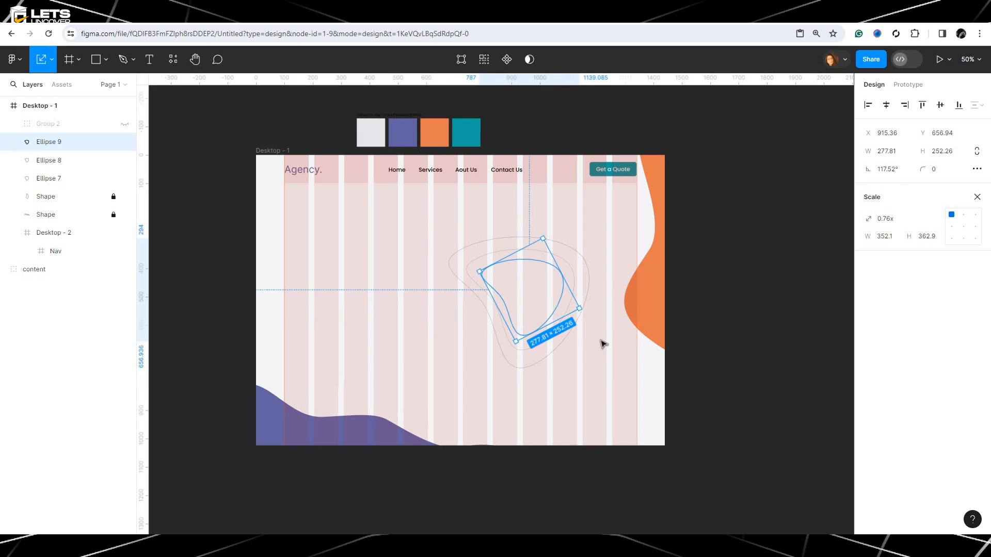
Select all three nested concave outlines and wrap them in a frame.
click(592, 360)
drag(575, 381, 513, 304)
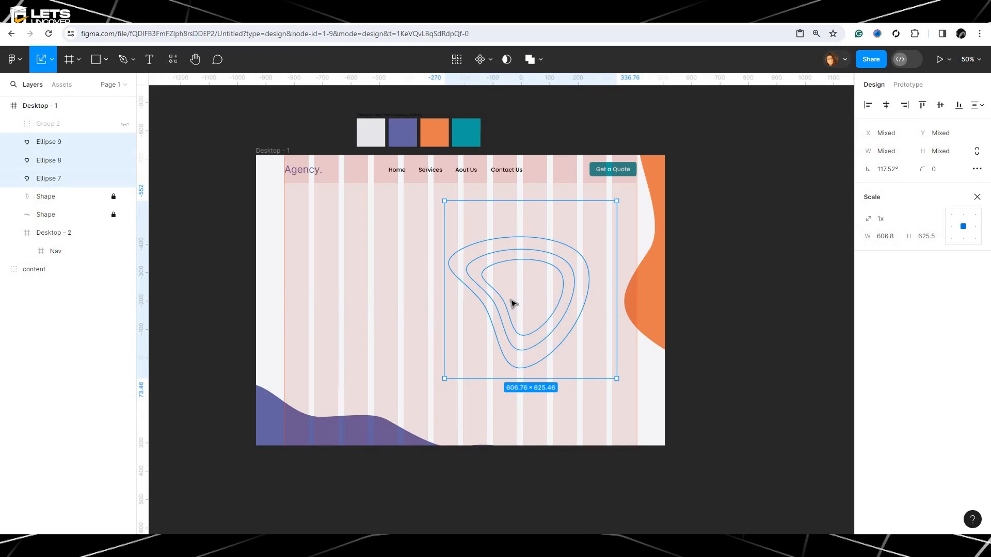
right_click(513, 304)
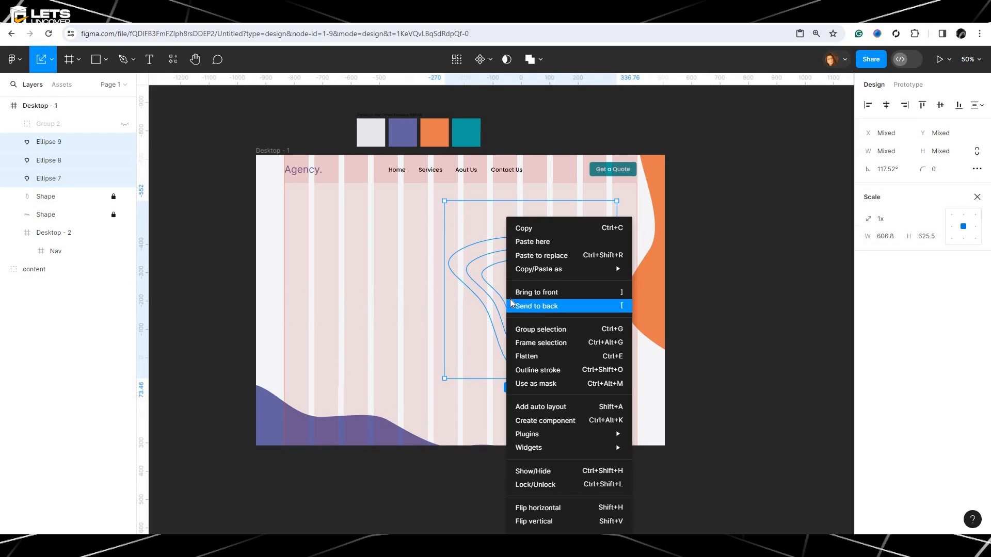
click(533, 345)
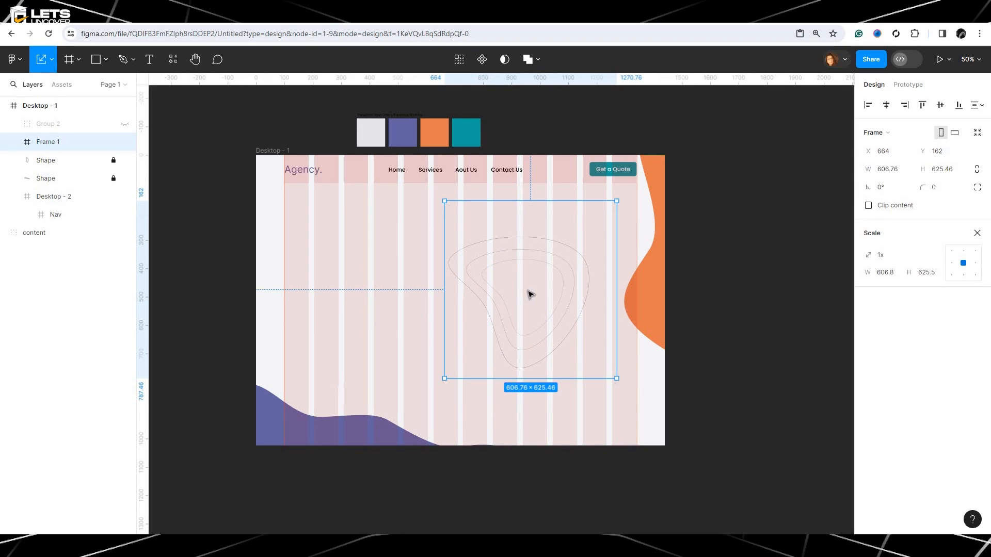
Unhide the group of filled gray blobs and move its upper blob to X 831, Y 176.
click(126, 124)
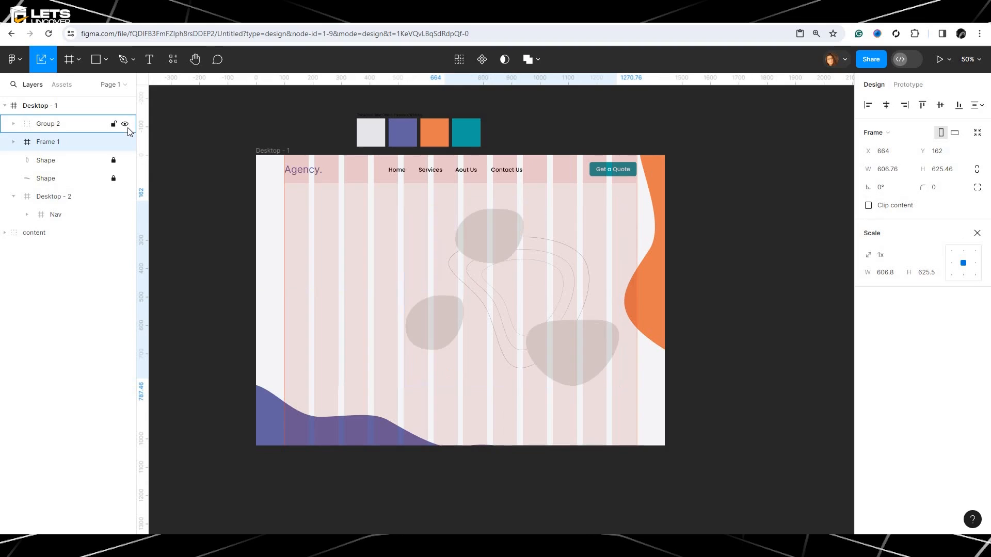
double_click(484, 248)
drag(481, 248, 520, 245)
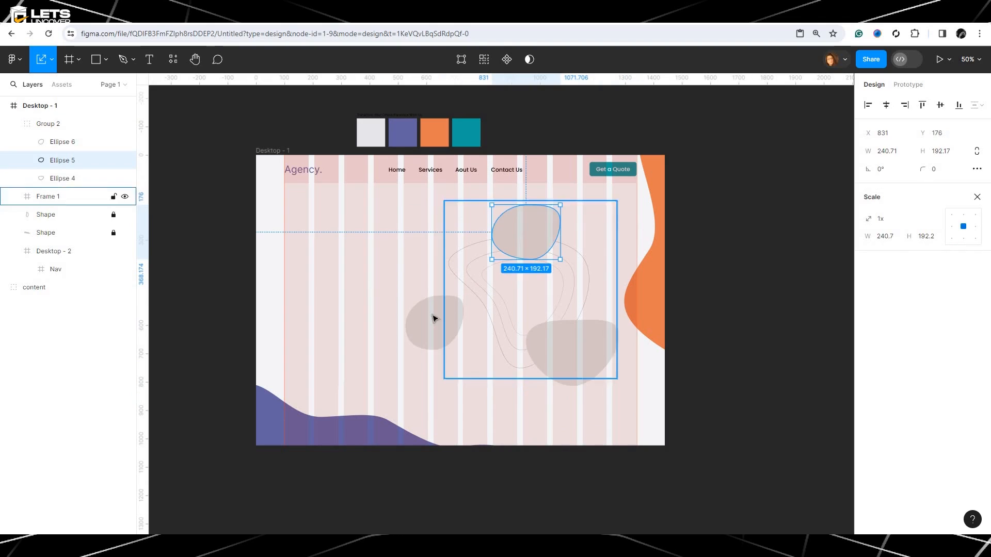
Move the left gray blob onto the left edge of the outlines and the lower-right blob to X 919, Y 540.
key(v)
click(434, 319)
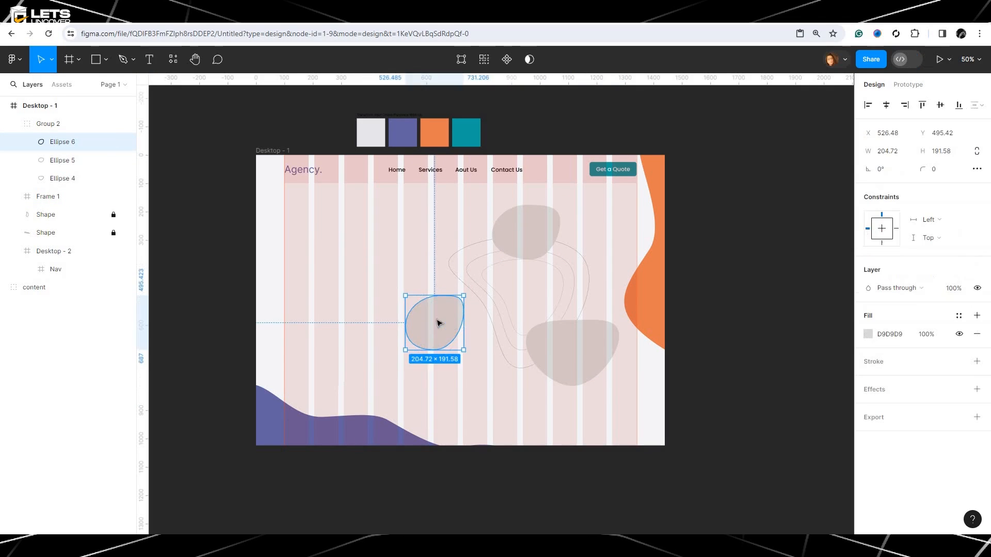
drag(438, 324, 473, 302)
click(577, 344)
click(578, 344)
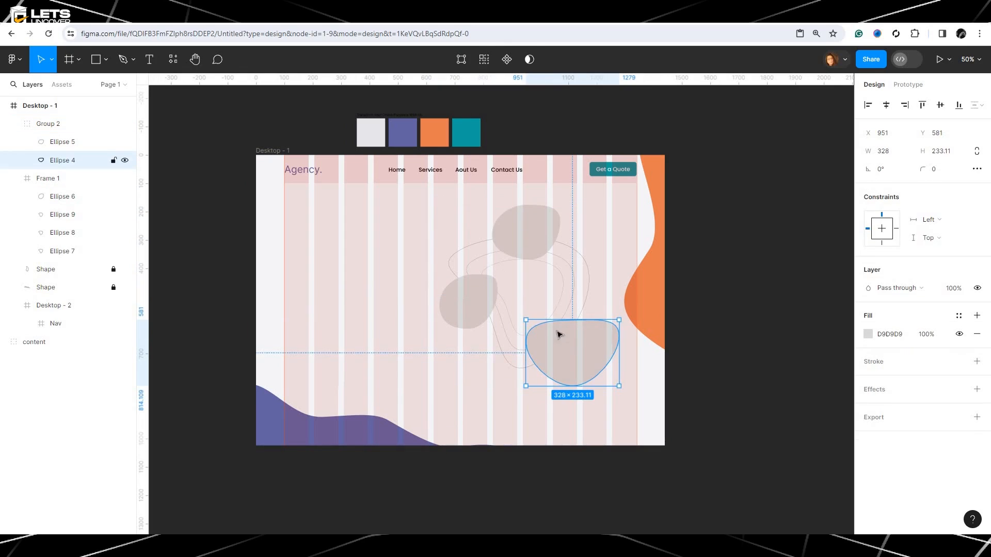
drag(559, 335, 569, 333)
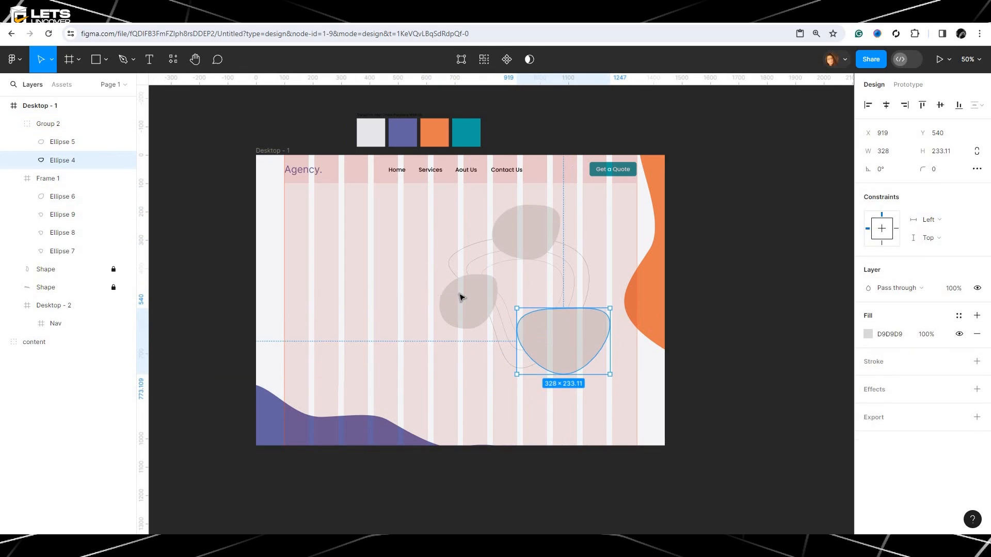
Shift the left gray blob slightly up and left to X -36, Y 233 within the outlines' frame.
click(460, 294)
double_click(460, 294)
double_click(455, 286)
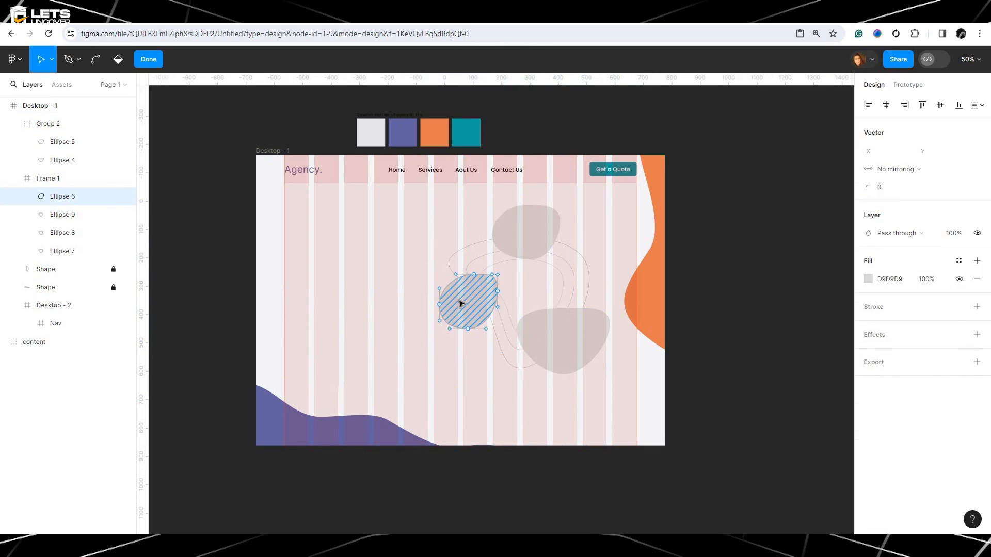
key(Escape)
drag(460, 293, 456, 294)
Add a 7 px inside stroke in white FFFFFF to the lower-right gray blob.
double_click(550, 335)
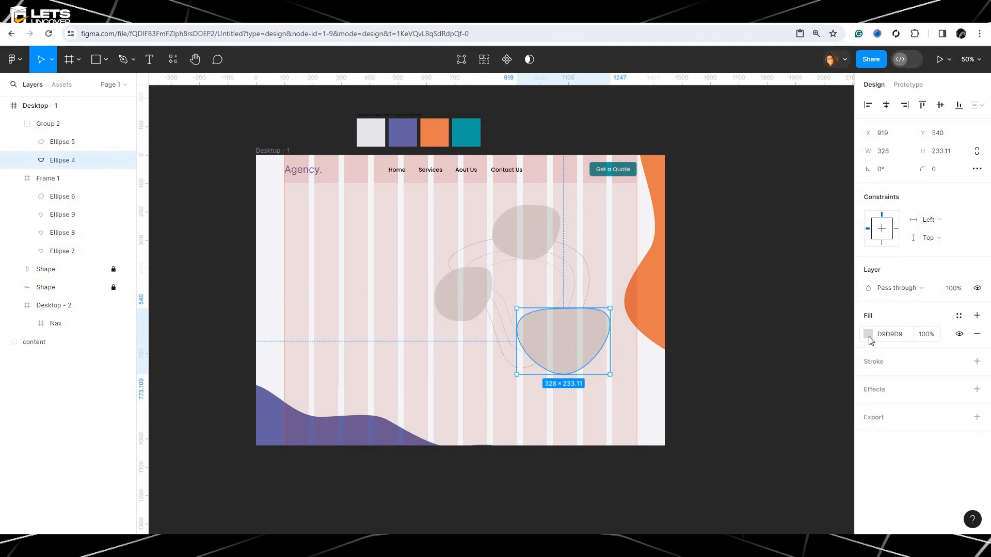
click(977, 362)
click(868, 380)
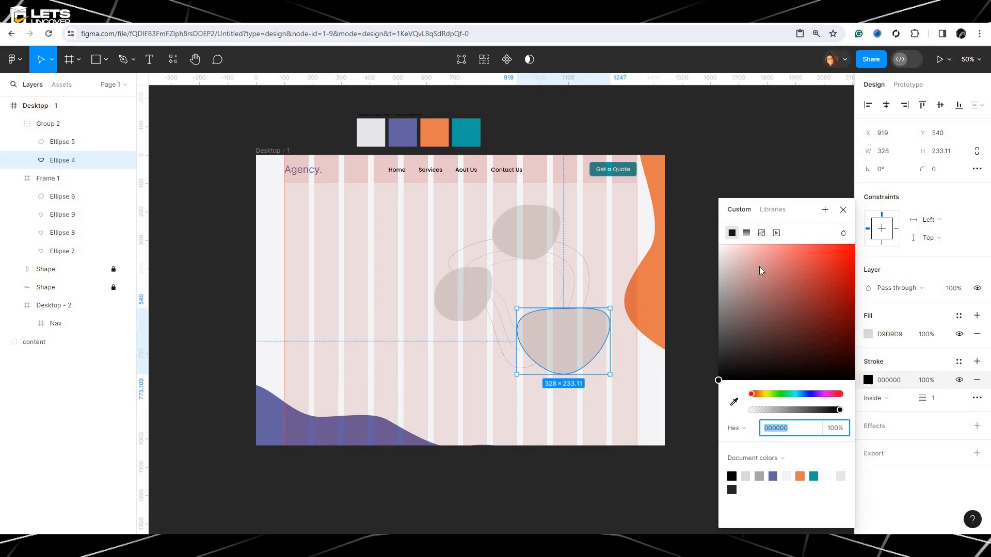
mouse_move(760, 266)
mouse_down()
mouse_move(723, 257)
mouse_move(700, 227)
mouse_up()
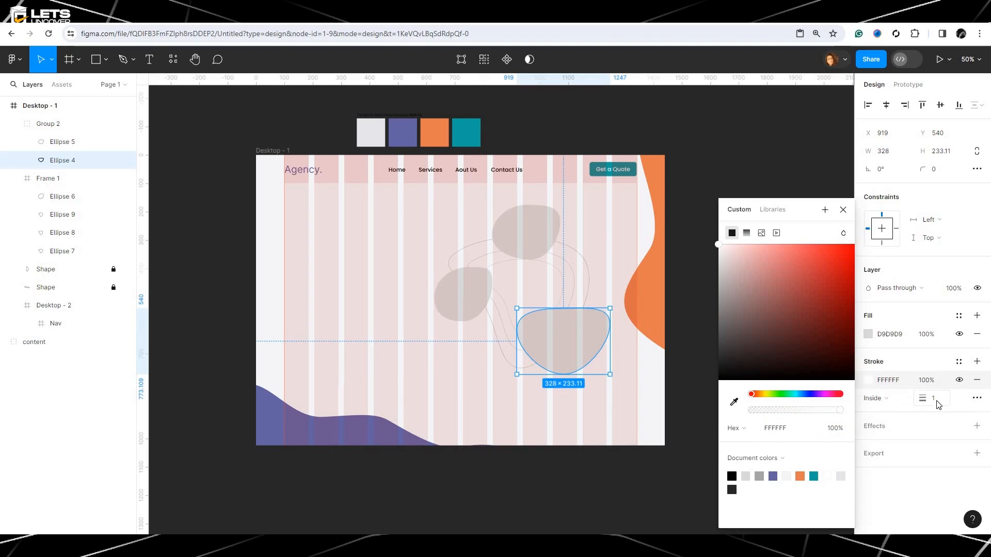
mouse_move(923, 399)
mouse_down()
mouse_move(941, 400)
mouse_move(932, 401)
mouse_up()
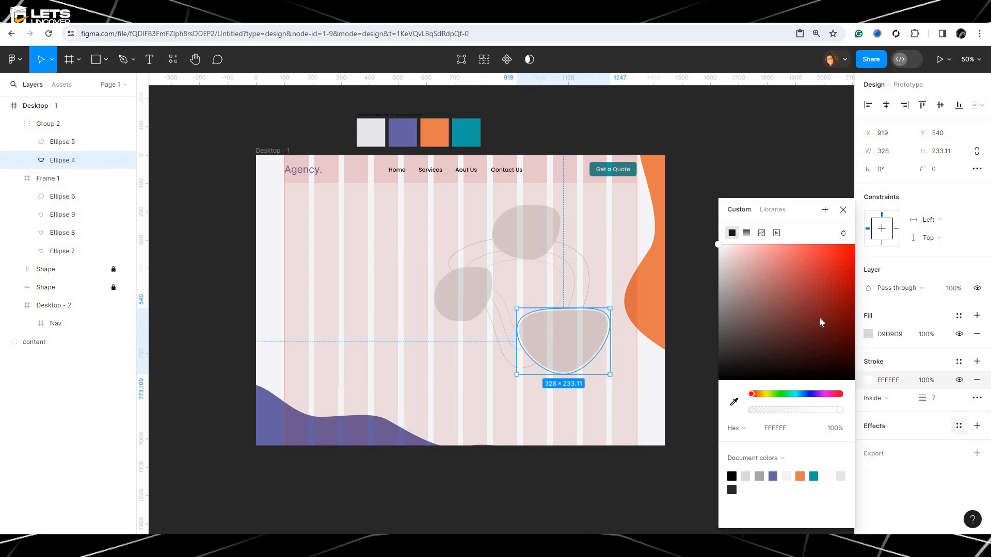
click(842, 210)
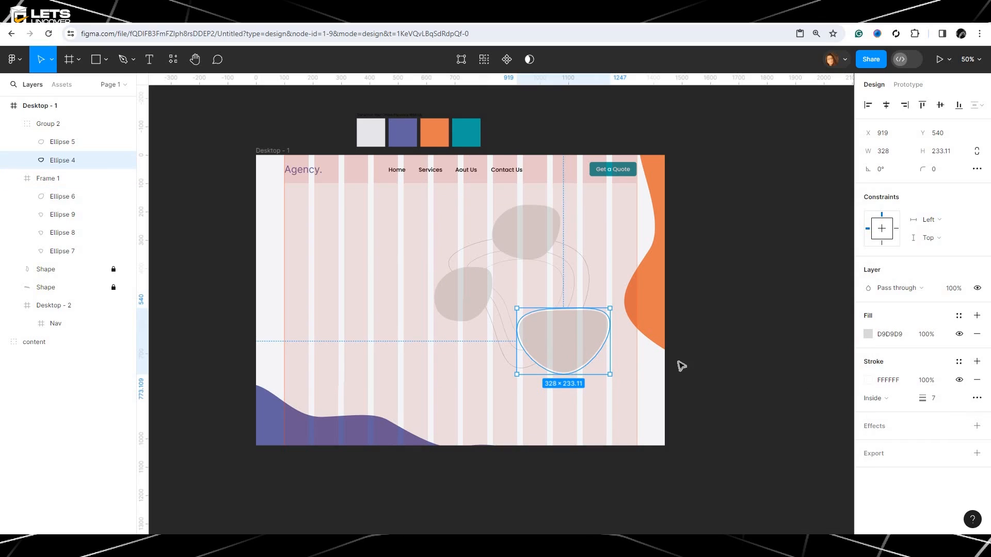
Add a drop shadow to the lower-right blob with Y offset 7, blur 13.1 and 20% opacity.
scroll(681, 366, down, 1)
key(shift+0)
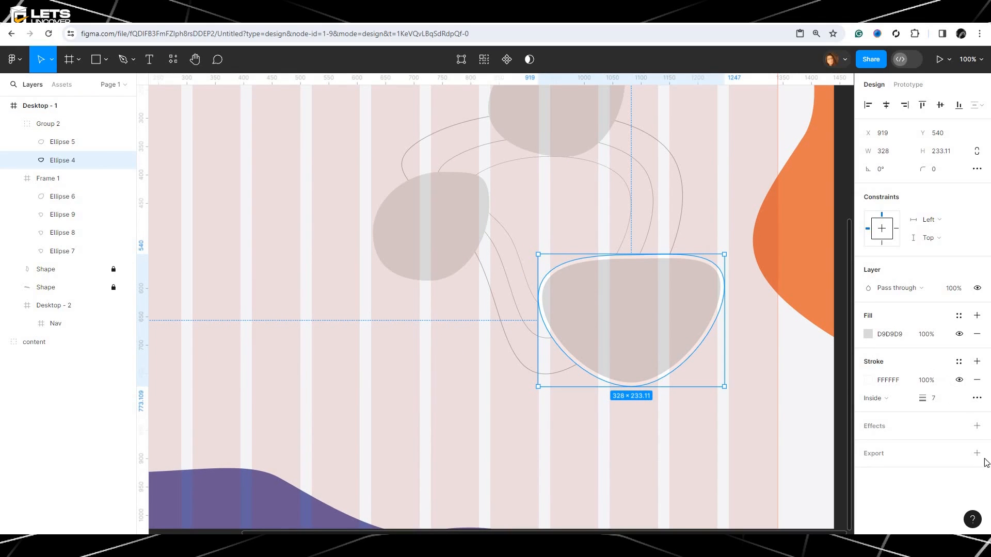
click(978, 427)
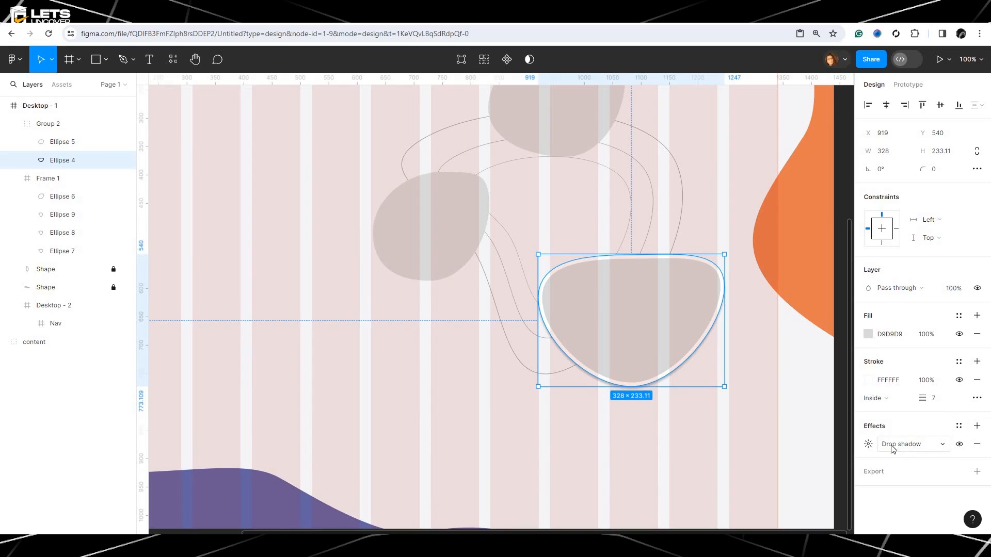
click(868, 445)
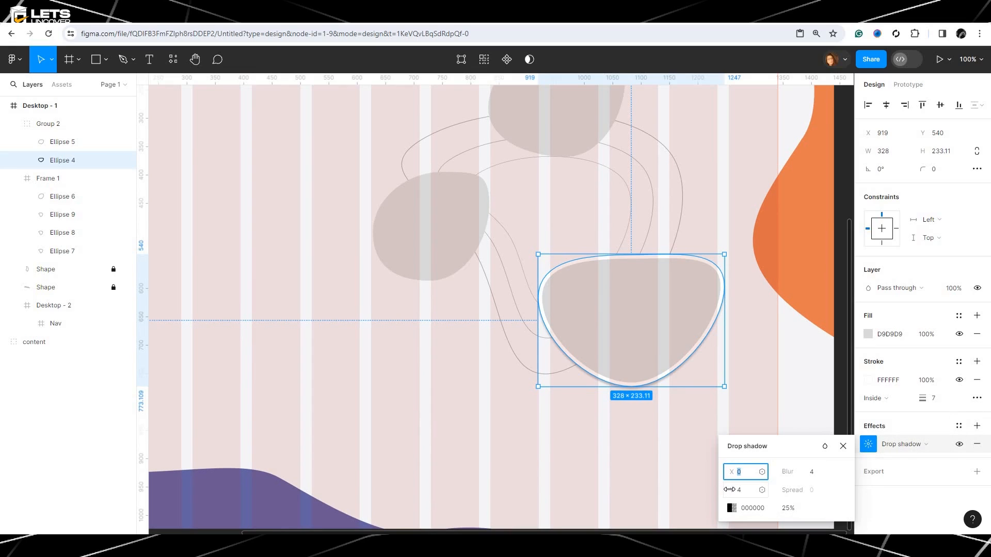
drag(731, 490, 664, 488)
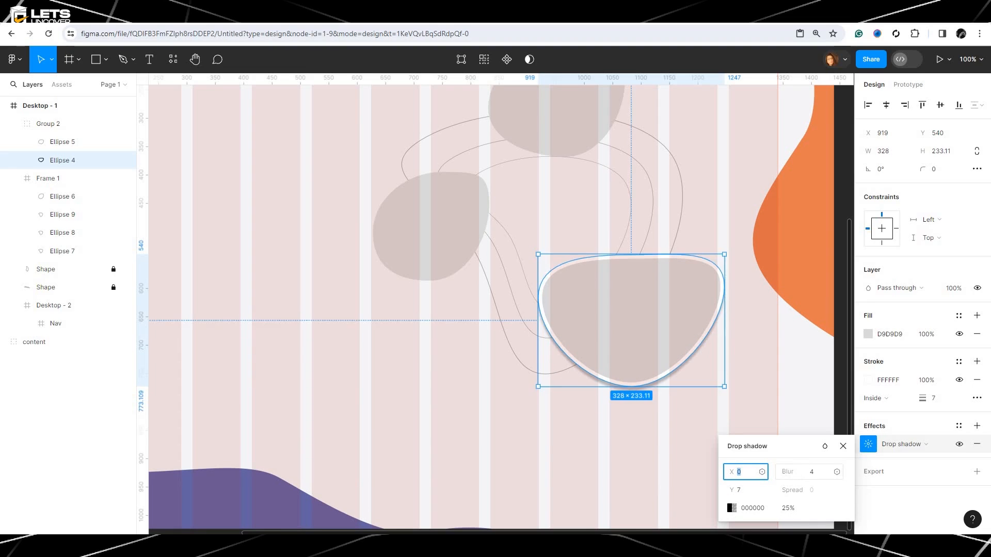
drag(800, 475, 891, 471)
click(784, 509)
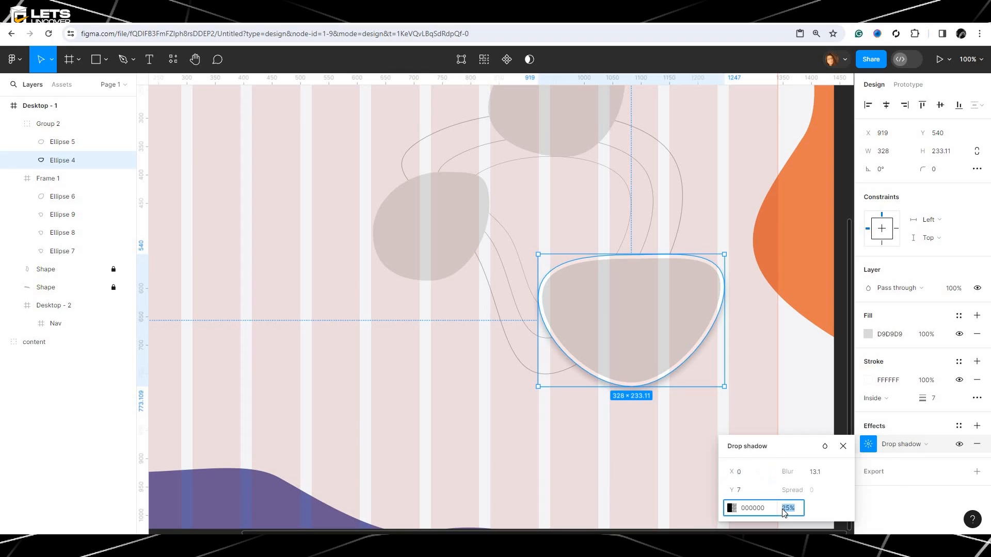
text(20)
key(Return)
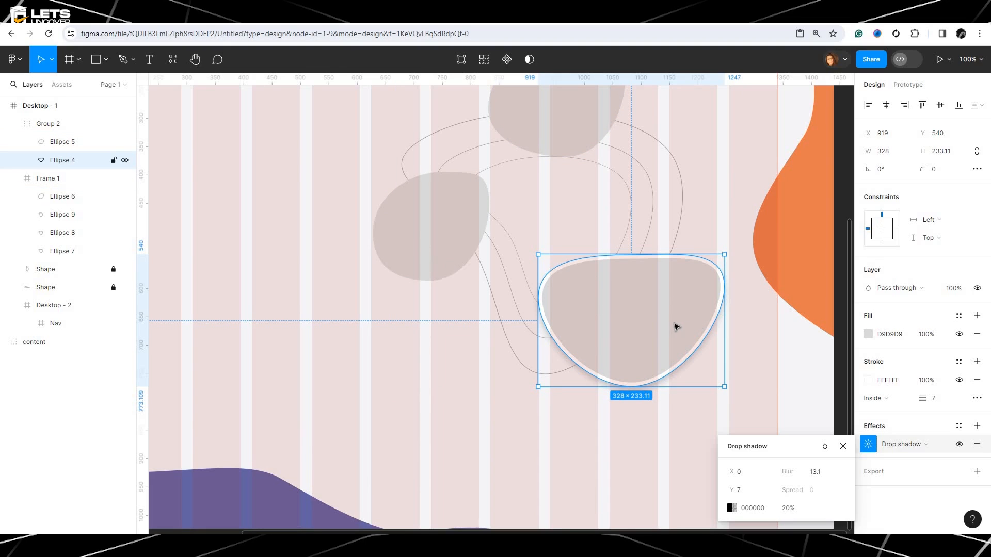
Copy the lower-right blob's properties and paste them onto the left gray blob.
right_click(649, 318)
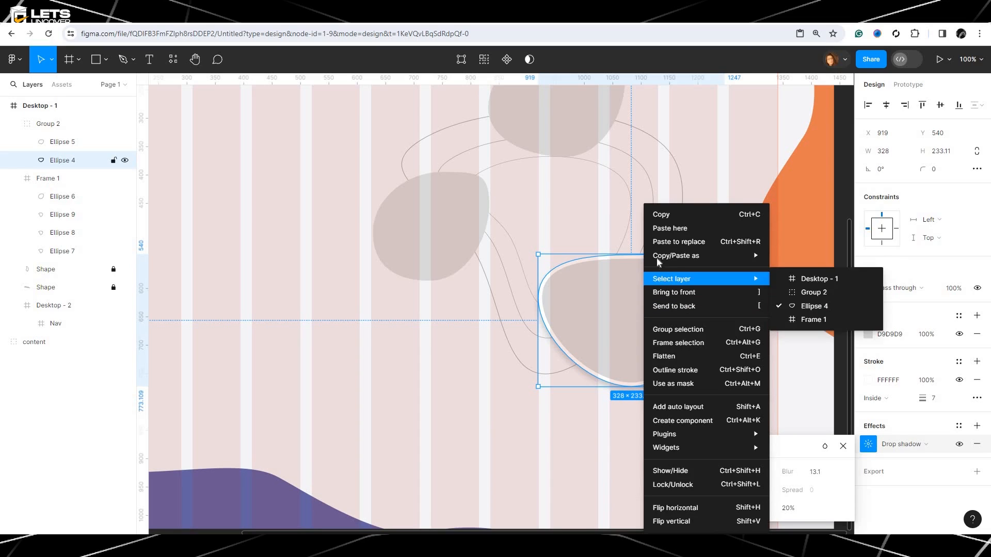
mouse_move(658, 255)
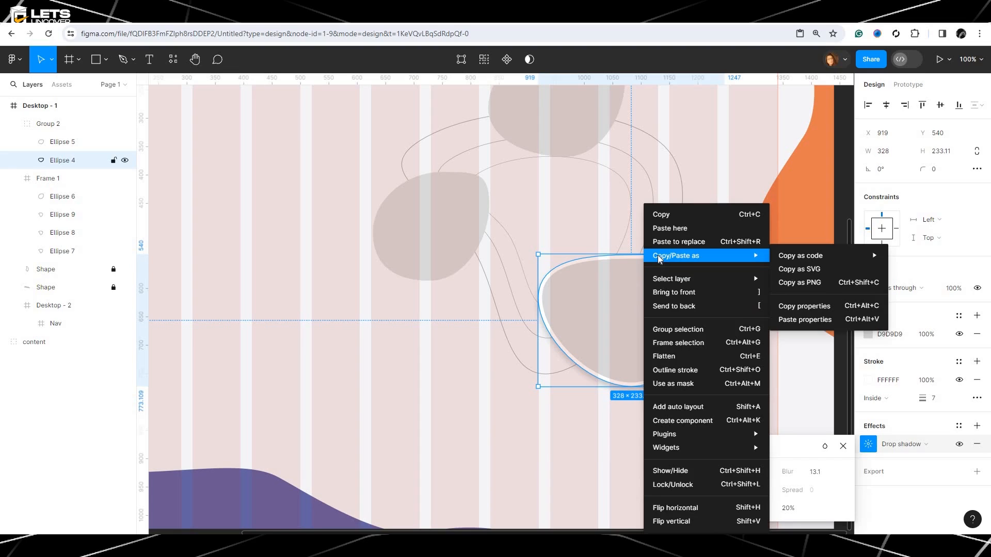
click(817, 307)
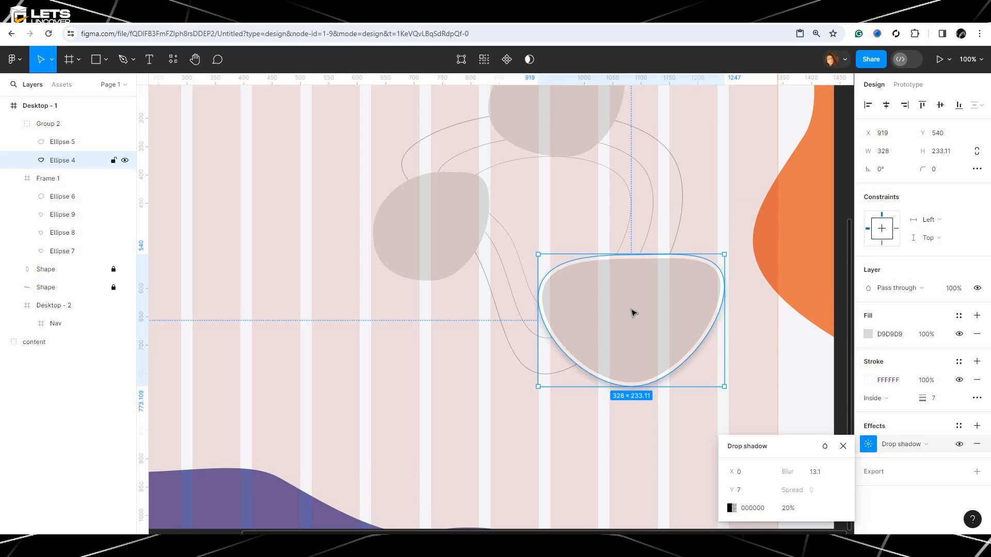
double_click(413, 248)
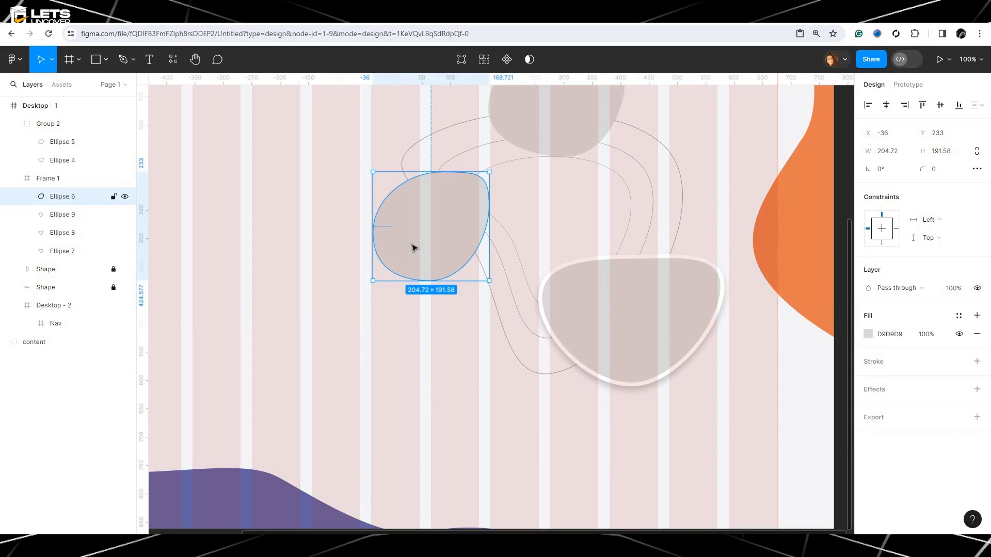
right_click(413, 248)
mouse_move(430, 258)
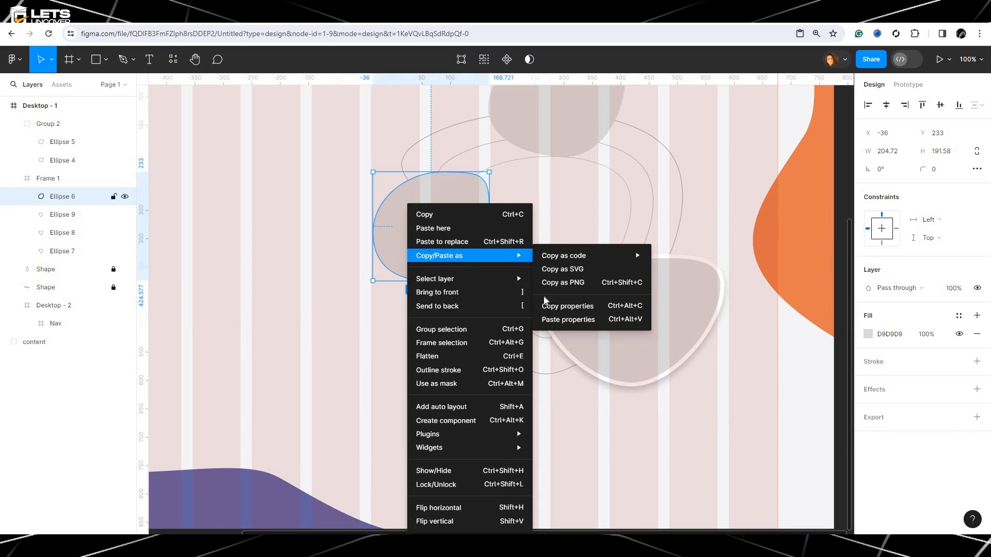
click(555, 320)
Paste the copied stroke and shadow properties onto the upper gray blob.
scroll(523, 220, up, 2)
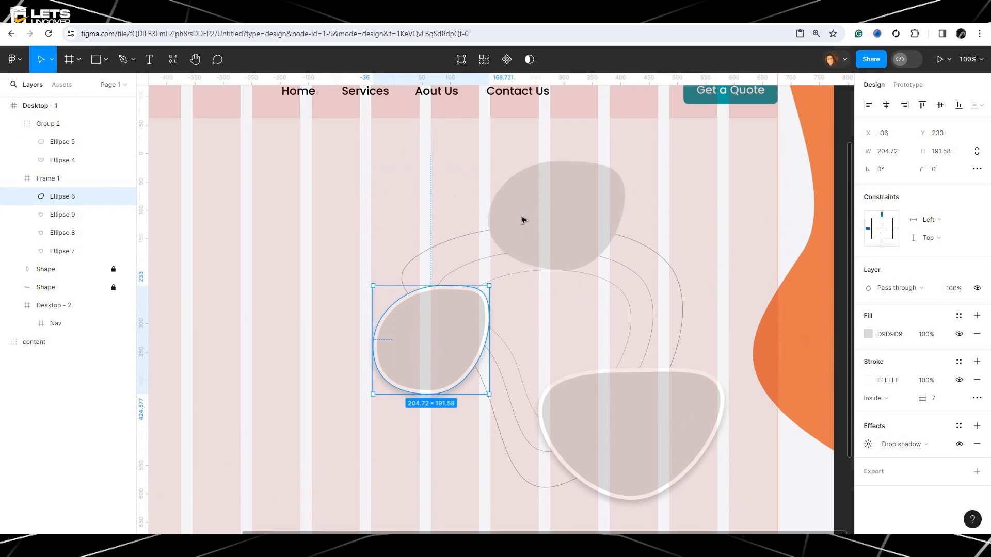
click(523, 220)
click(535, 214)
right_click(534, 212)
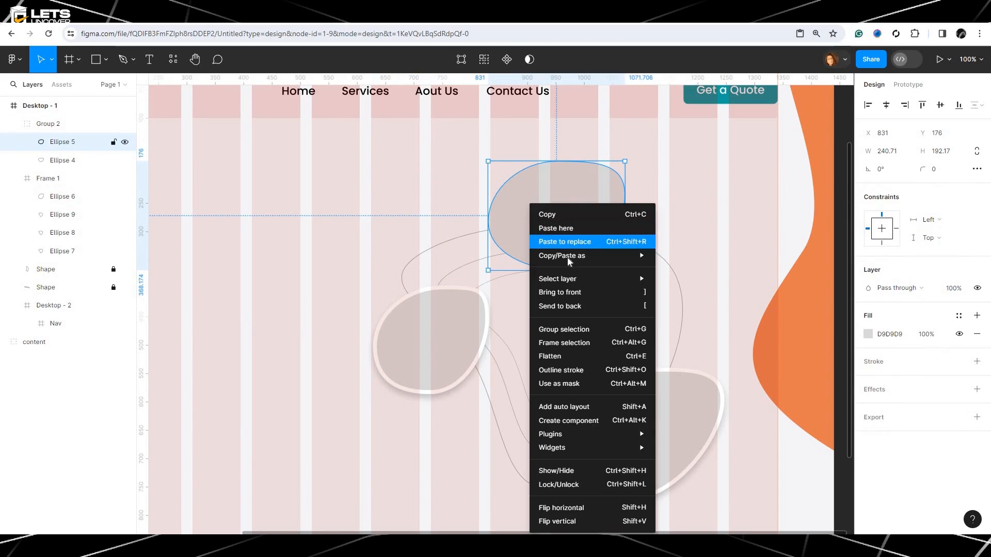
mouse_move(570, 258)
click(722, 318)
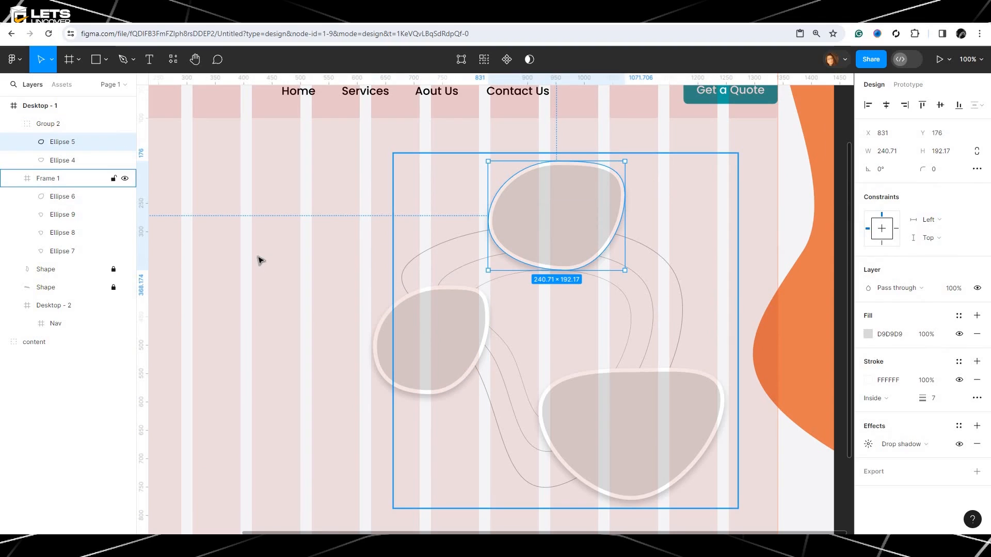
Move the left blob's layer Ellipse 6 out of Frame 1 into Group 2 and select the outlines' frame.
key(ctrl+minus)
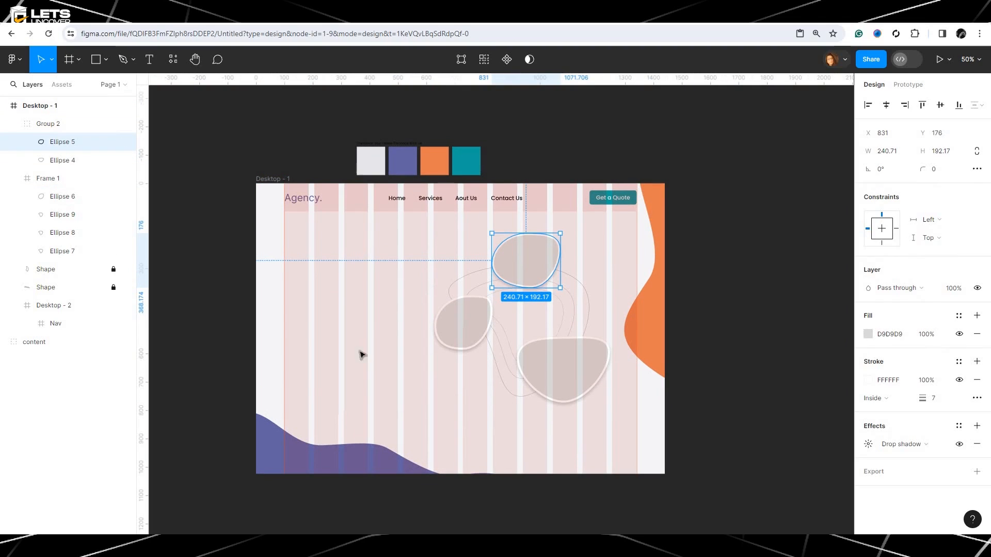
click(474, 435)
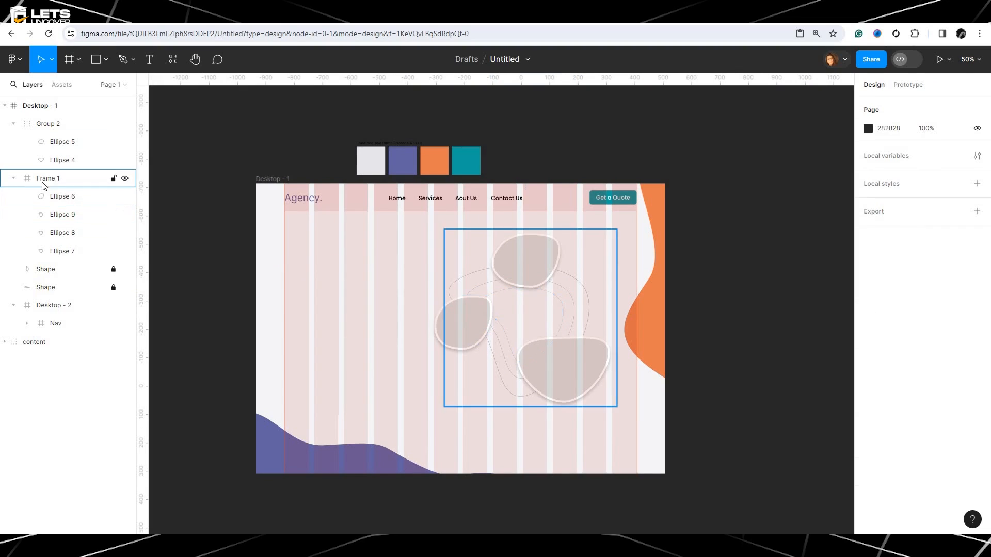
drag(52, 196, 67, 169)
click(71, 200)
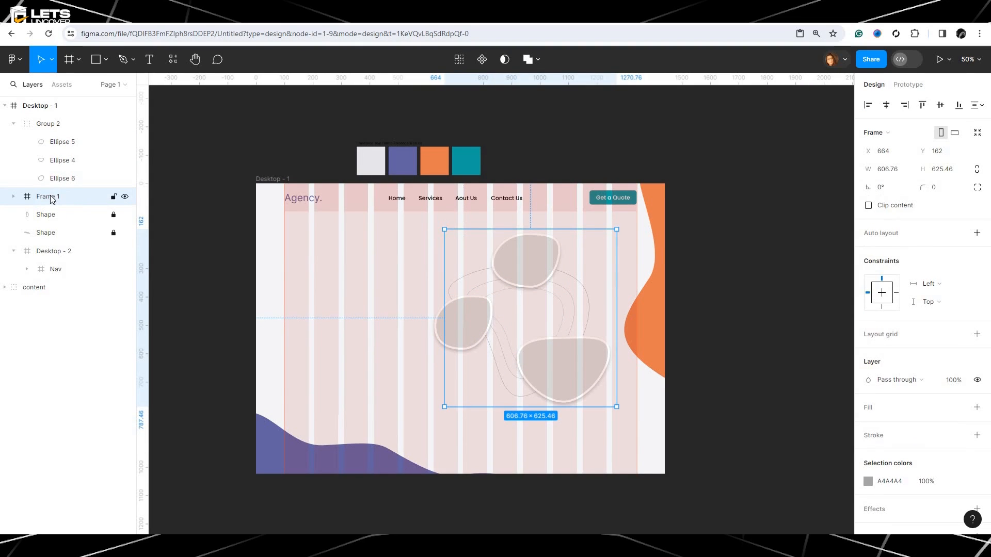
Rename the outlines' frame, Frame 1, as Bg_Shapes.
double_click(52, 199)
text(Bg_Shapes)
key(Return)
Ungroup Group 2 and wrap its three gray blobs, Ellipse 4, 5 and 6, in a frame.
click(74, 180)
shift+click(72, 159)
shift+click(69, 143)
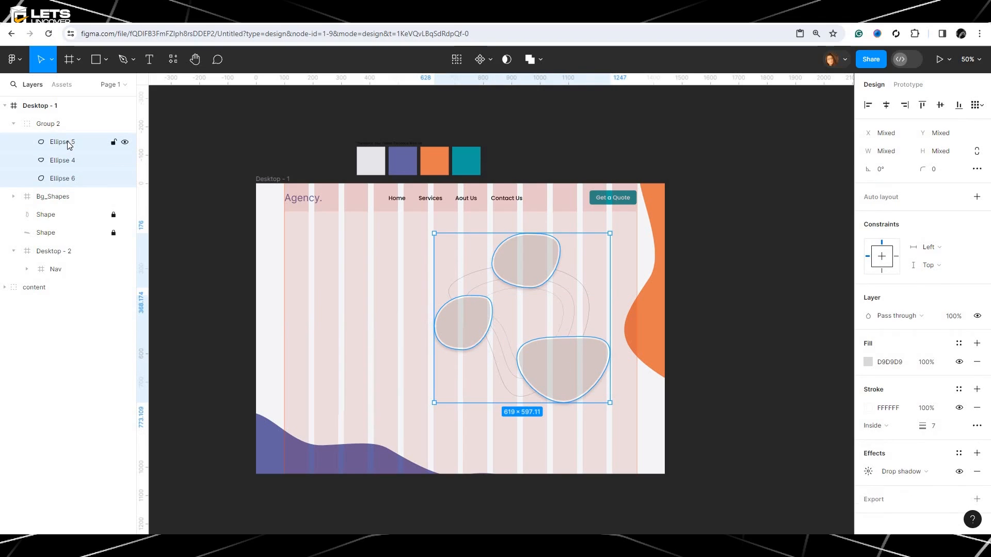
click(51, 129)
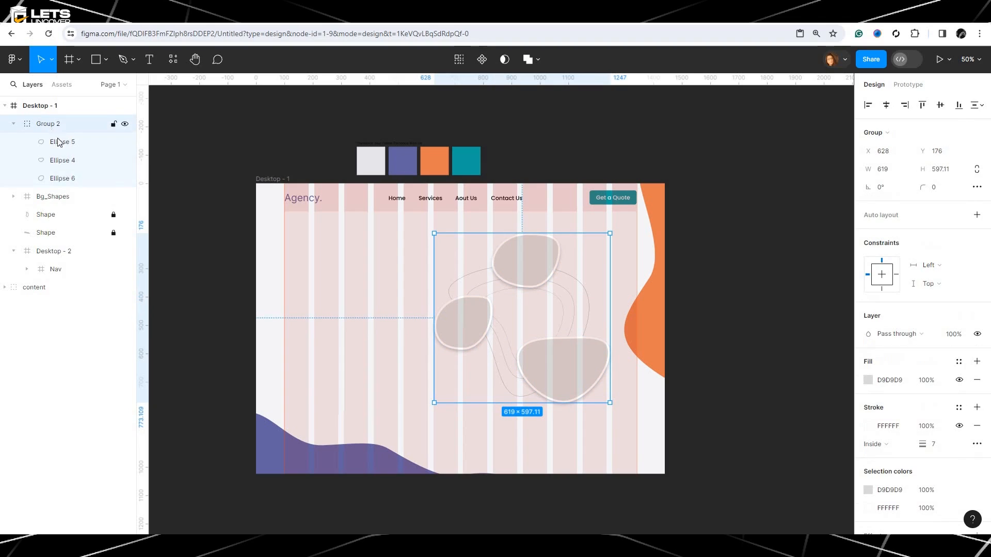
right_click(52, 129)
click(91, 252)
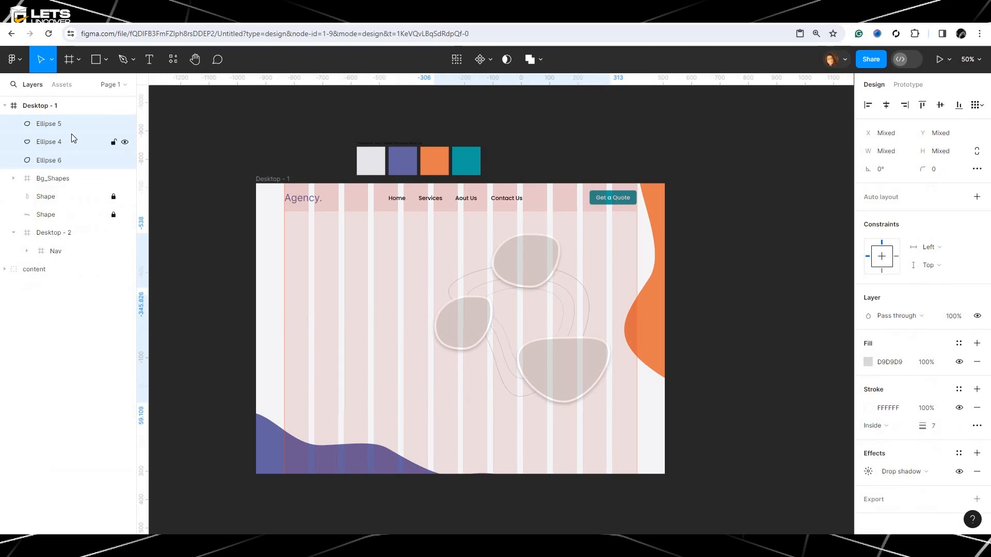
right_click(71, 134)
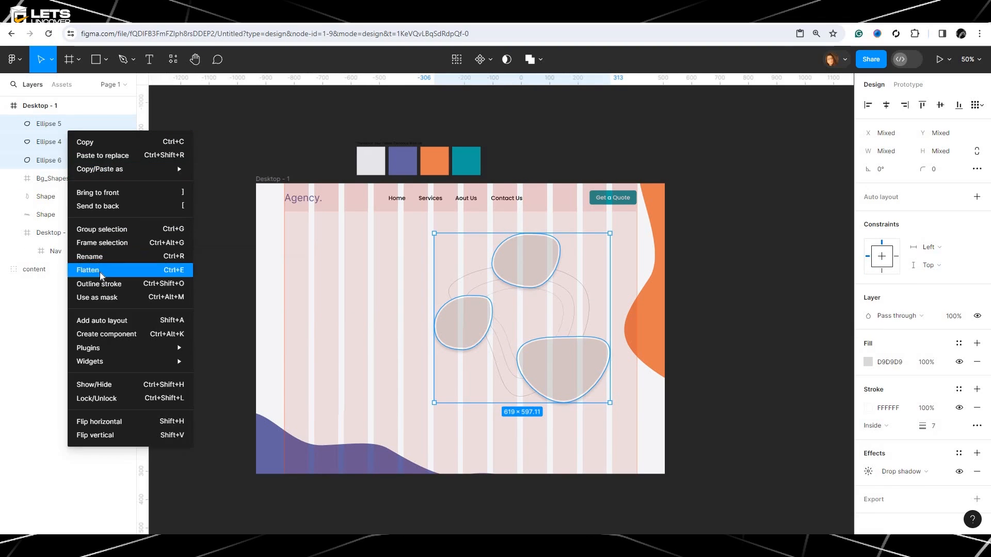
click(95, 243)
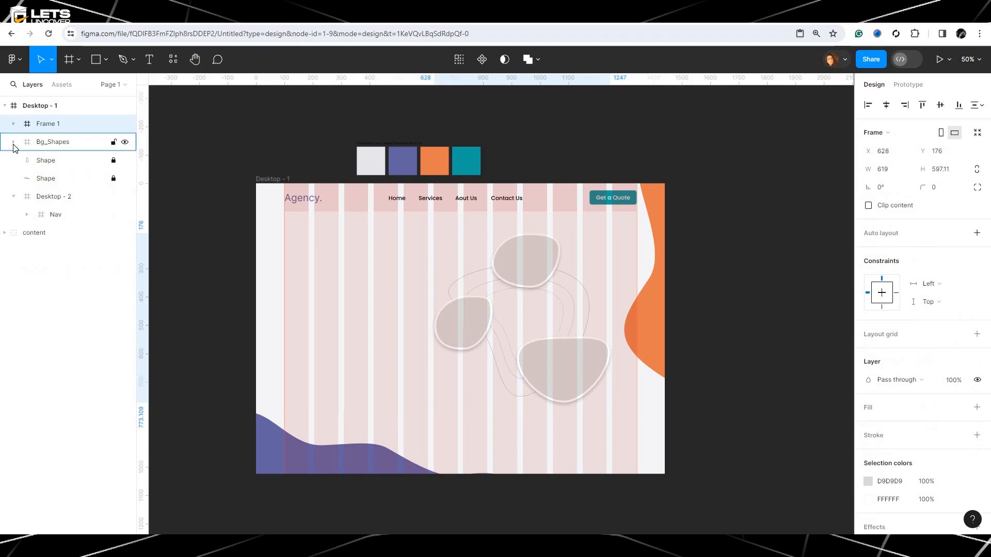
Rename the frame holding the three gray blobs as Images and deselect it.
click(14, 144)
click(13, 143)
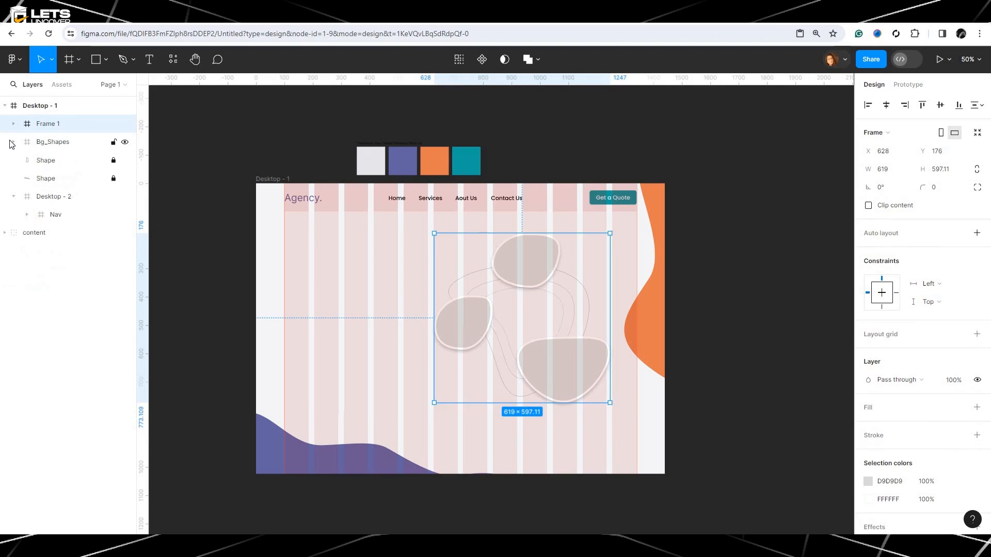
double_click(50, 125)
key(BackSpace)
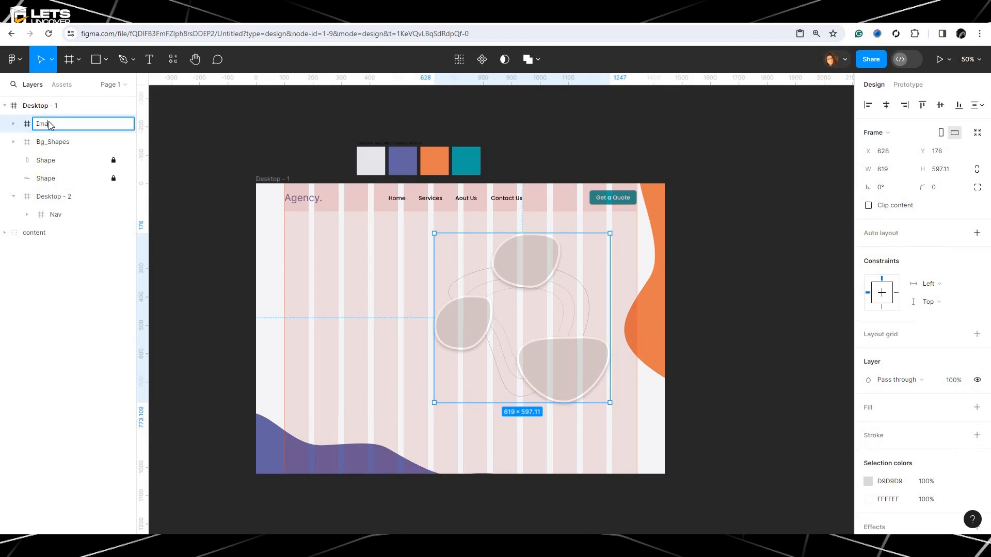
key(Return)
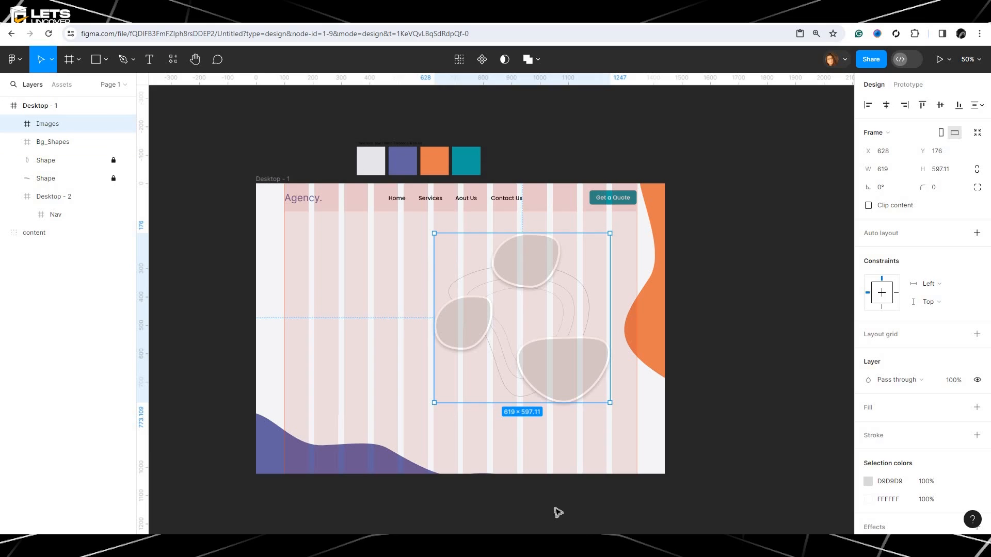
key(ctrl+plus)
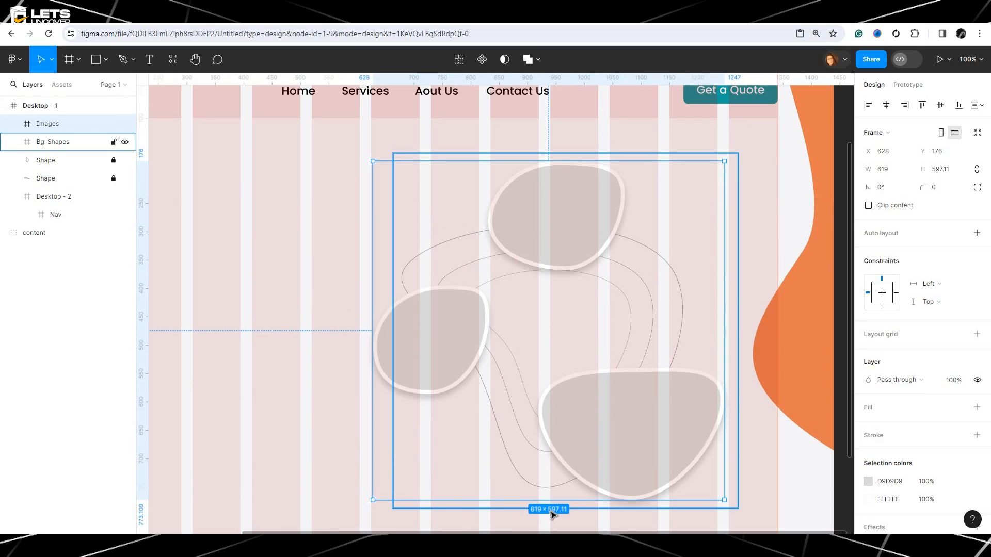
key(ctrl+minus)
click(559, 507)
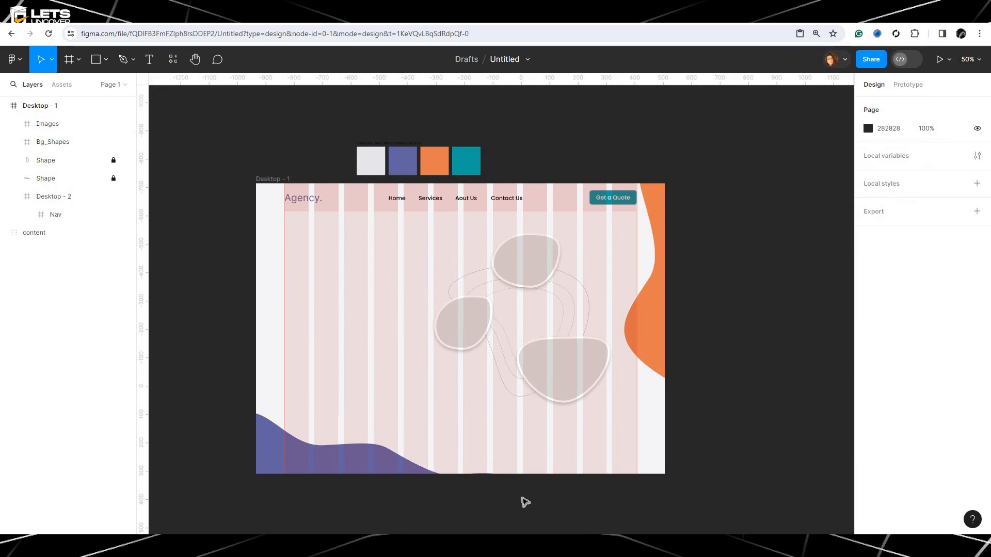
Copy the "Transform Your Online Presence With Us" text from the content group into Desktop - 1 at X 100, Y 287.
scroll(416, 414, up, 3)
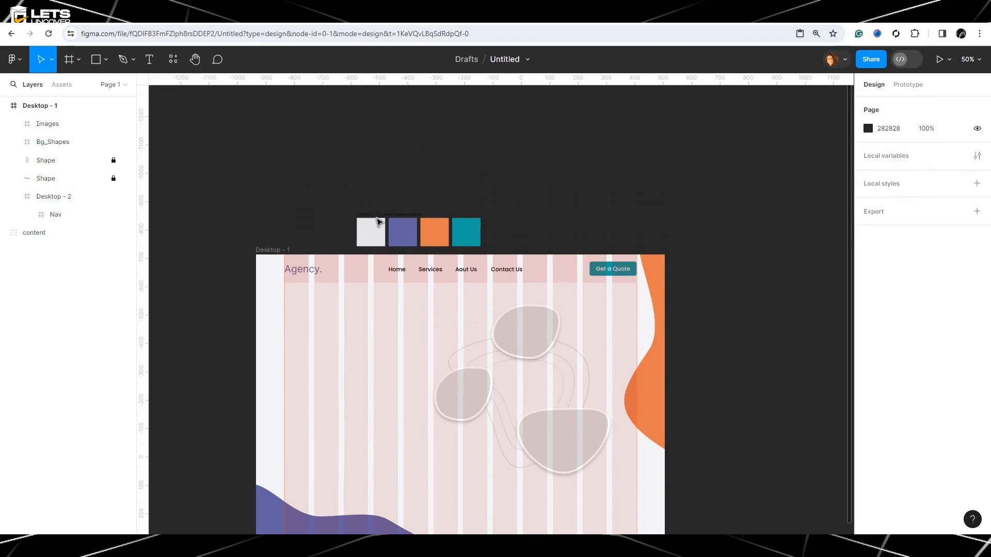
click(379, 220)
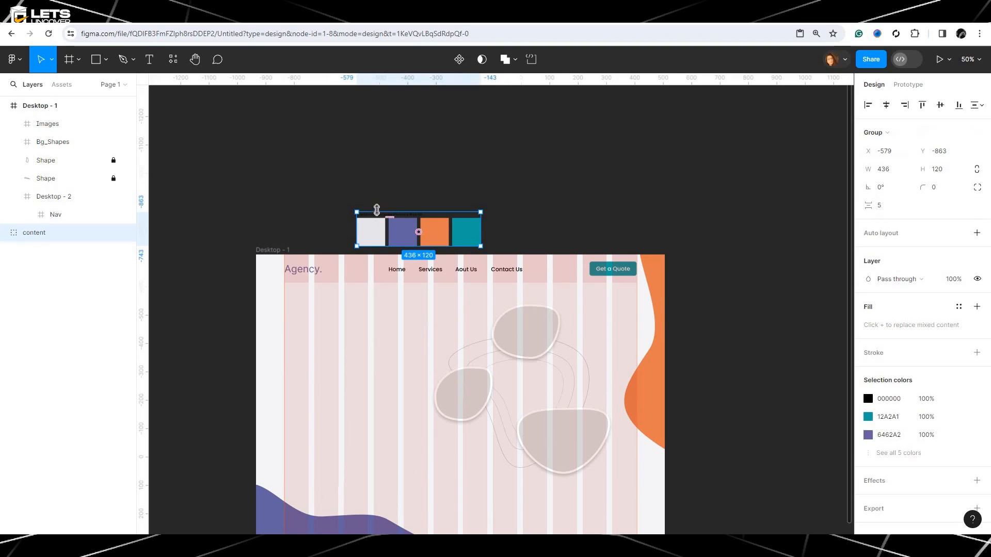
double_click(382, 221)
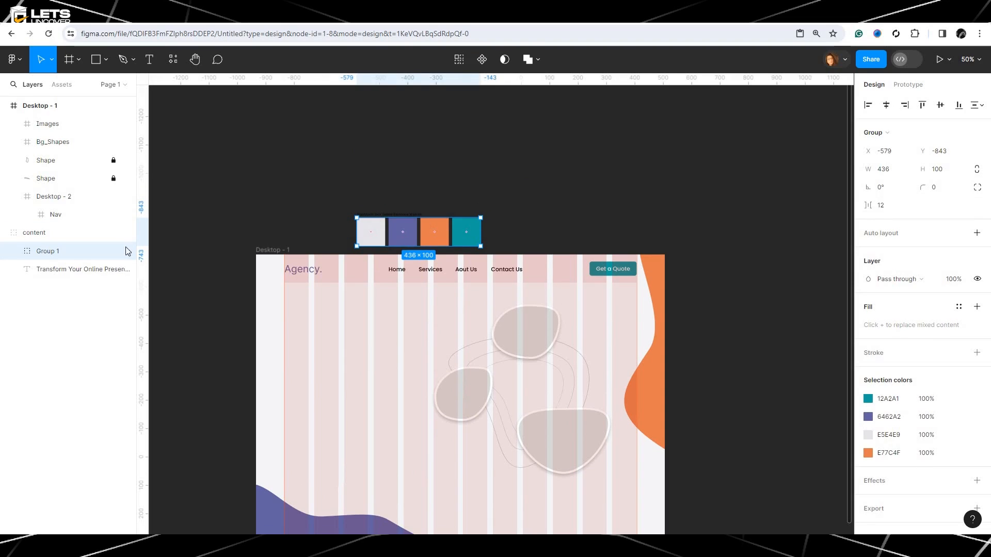
click(42, 274)
right_click(58, 268)
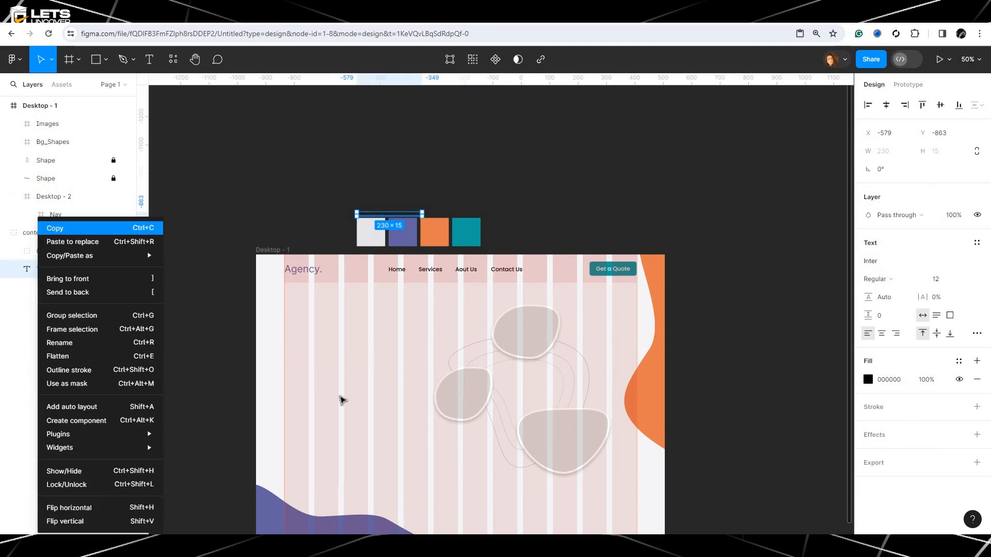
scroll(341, 400, down, 4)
right_click(324, 267)
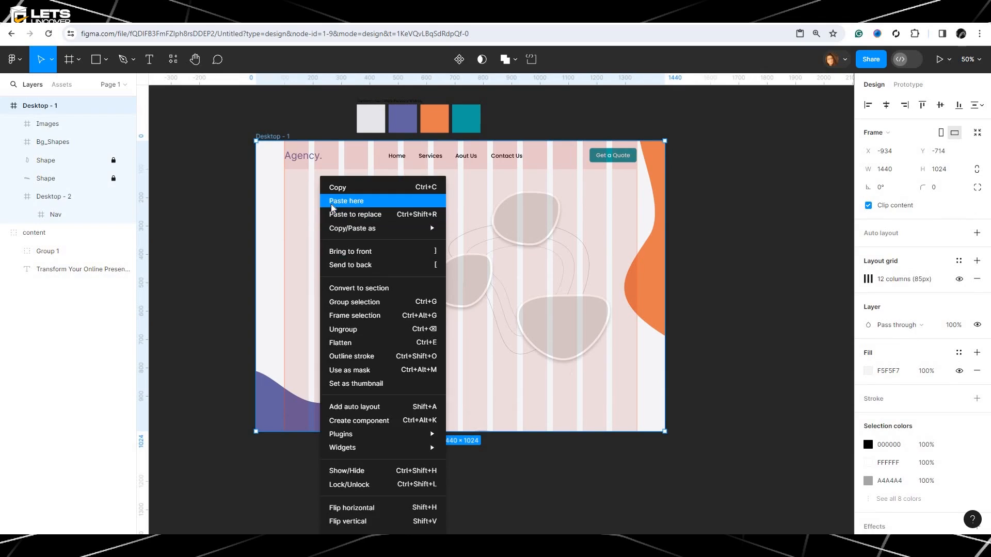
click(333, 200)
drag(349, 267, 309, 228)
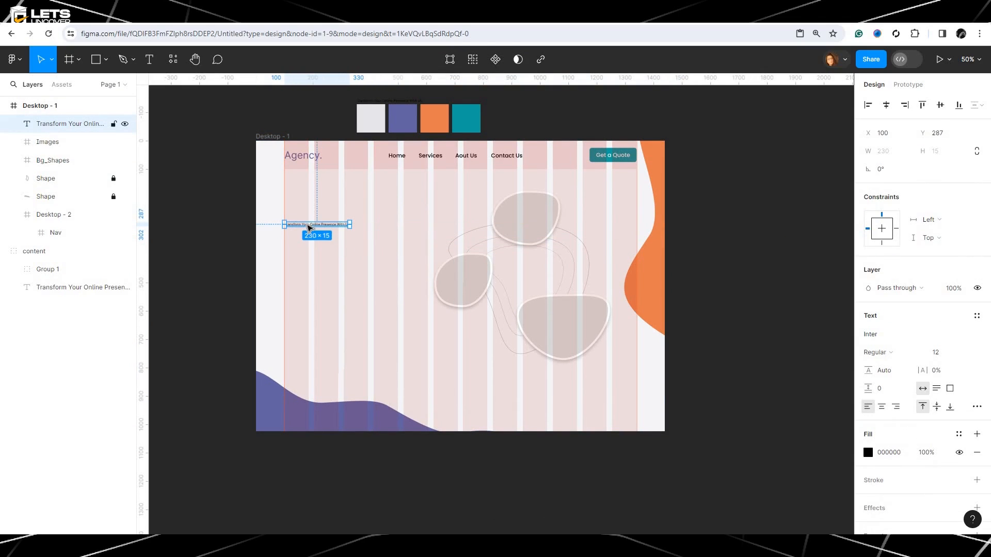
Nudge the pasted headline to X 94, Y 272 and set its font to Poppins SemiBold.
key(shift+0)
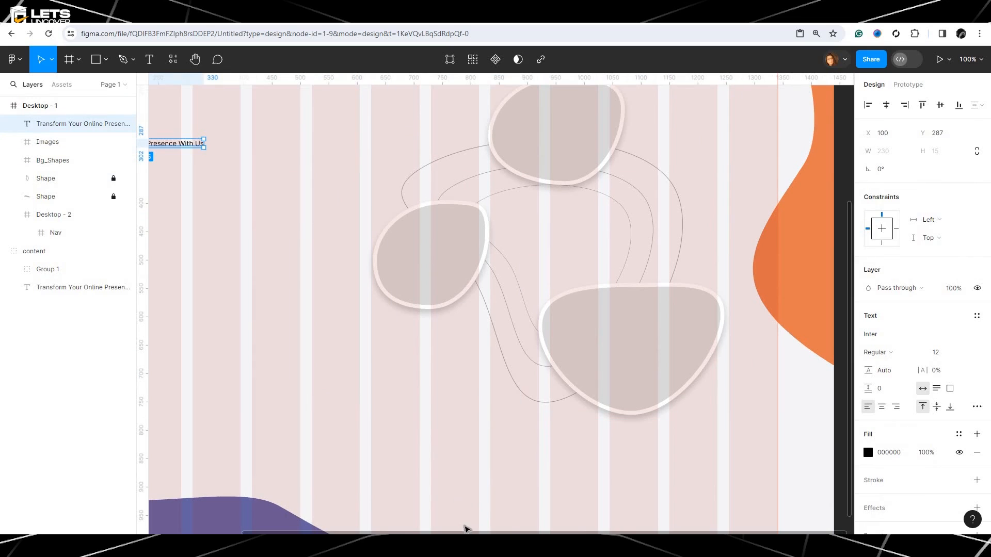
drag(459, 533, 288, 525)
scroll(331, 454, right, 1)
scroll(369, 389, up, 3)
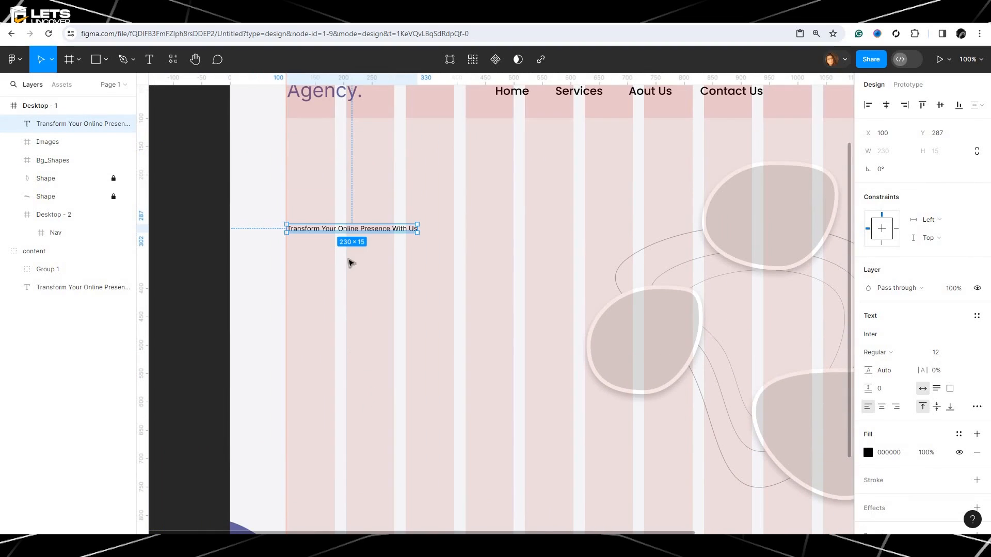
mouse_move(345, 232)
mouse_down()
mouse_move(354, 228)
mouse_move(342, 223)
mouse_up()
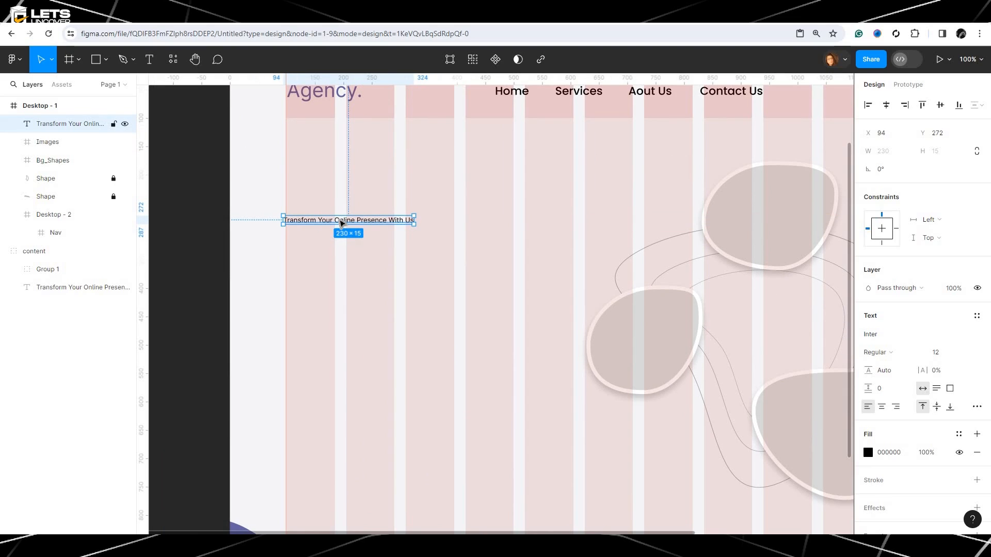
double_click(341, 223)
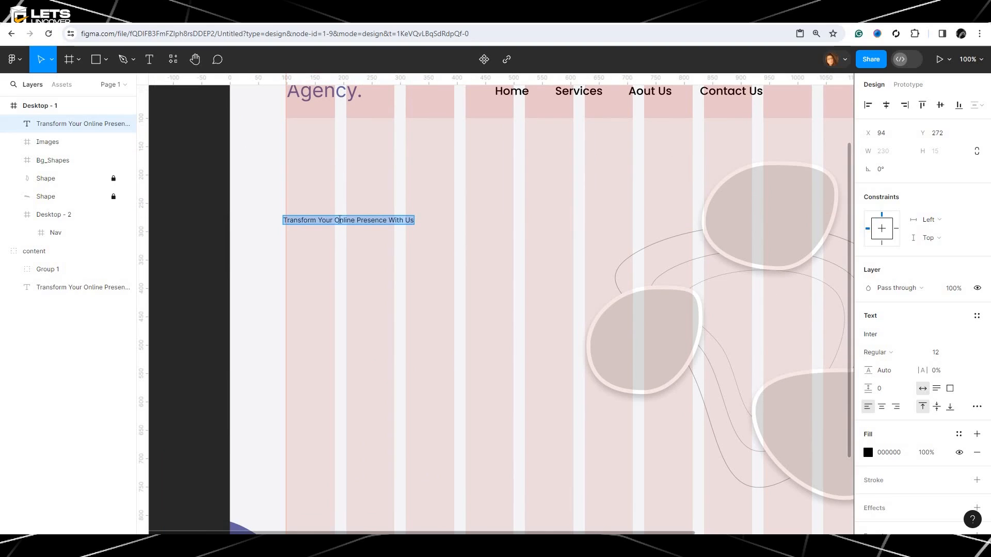
click(893, 337)
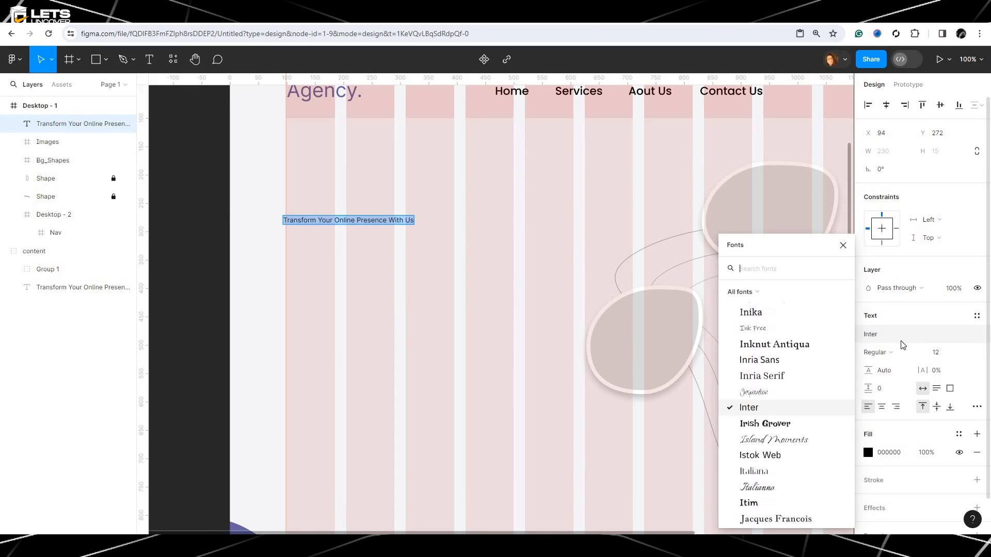
text(popp)
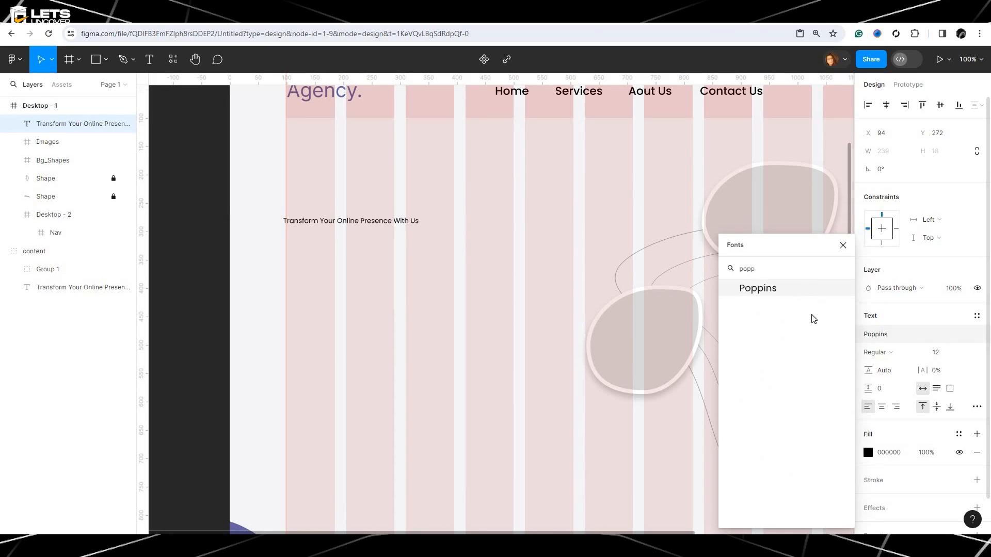
click(799, 293)
click(876, 352)
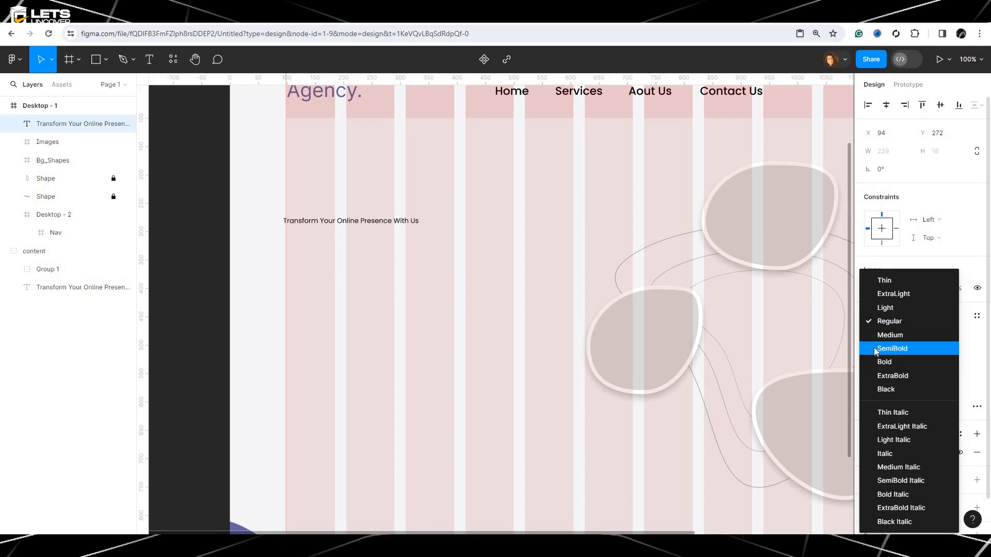
click(876, 349)
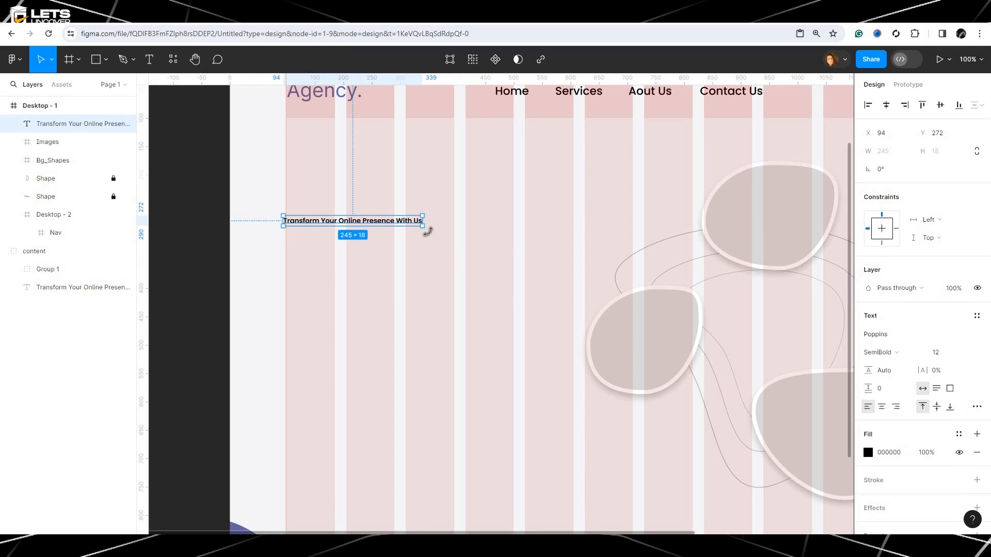
Set the headline's font size to 48.
double_click(399, 222)
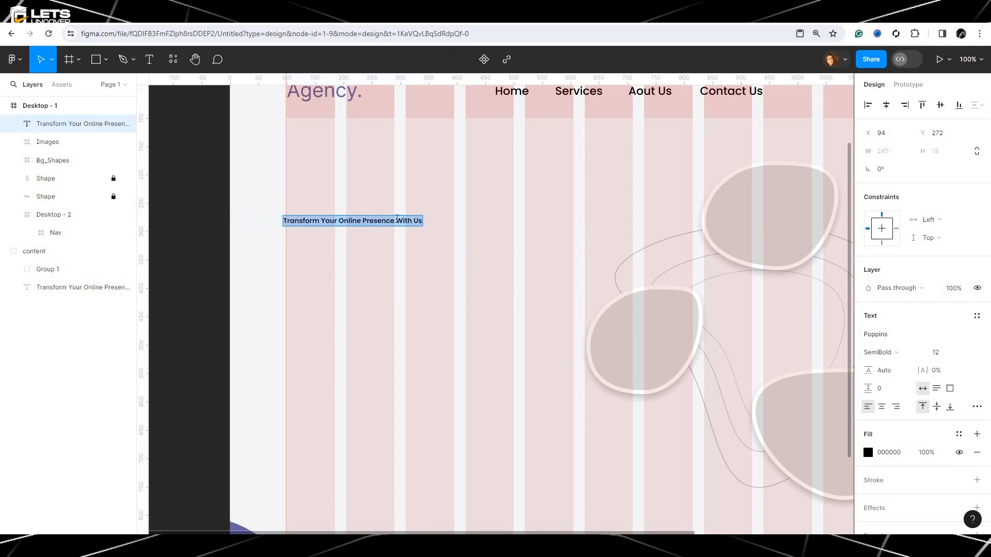
click(964, 355)
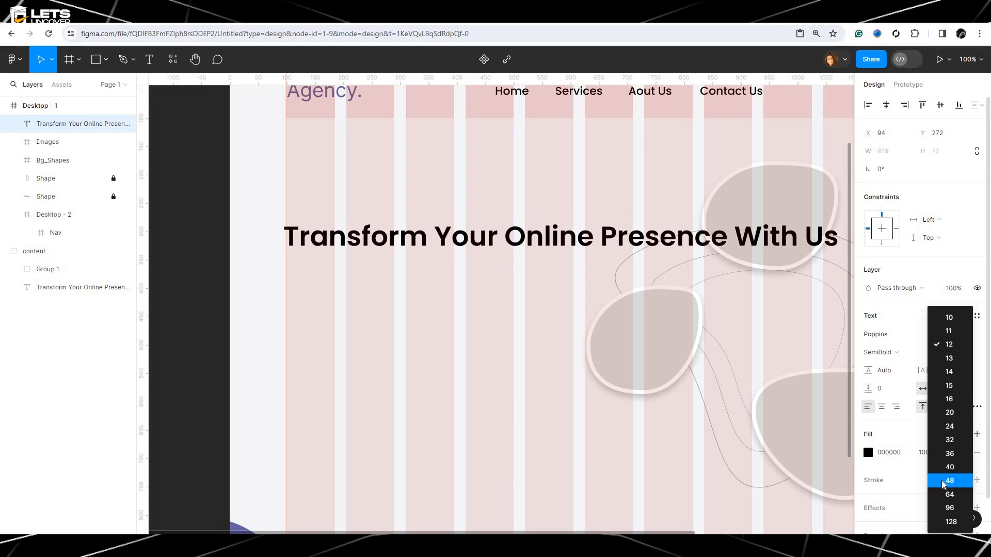
key(Return)
key(Escape)
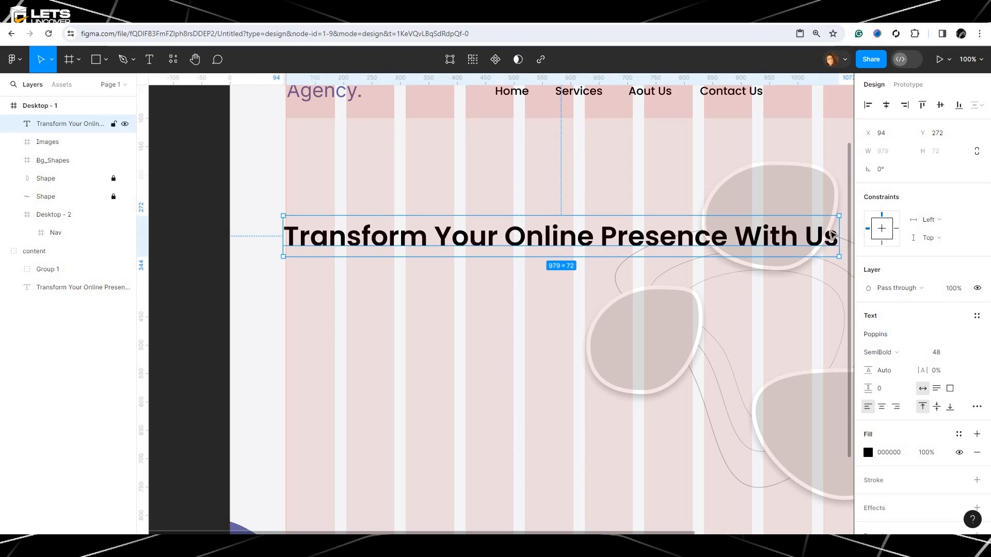
Narrow the headline's text box to about 466 px so it wraps onto three lines, and move it to about X 108, Y 339.
drag(836, 232, 546, 259)
drag(457, 271, 465, 308)
key(ctrl+minus)
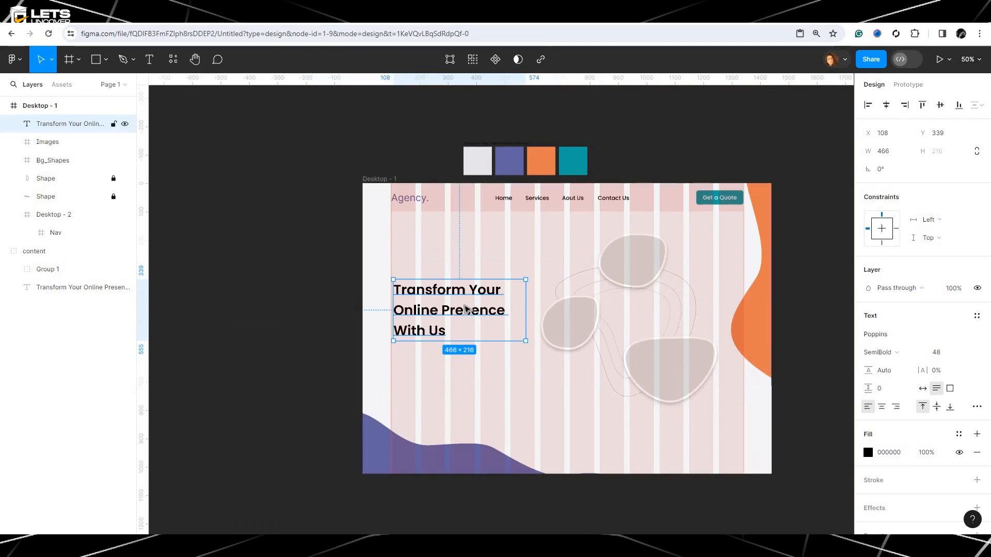
Move the Images frame to about X 699, Y 256 and the headline to X 100, Y 231.
mouse_move(670, 337)
mouse_down()
mouse_move(657, 343)
mouse_move(663, 354)
mouse_up()
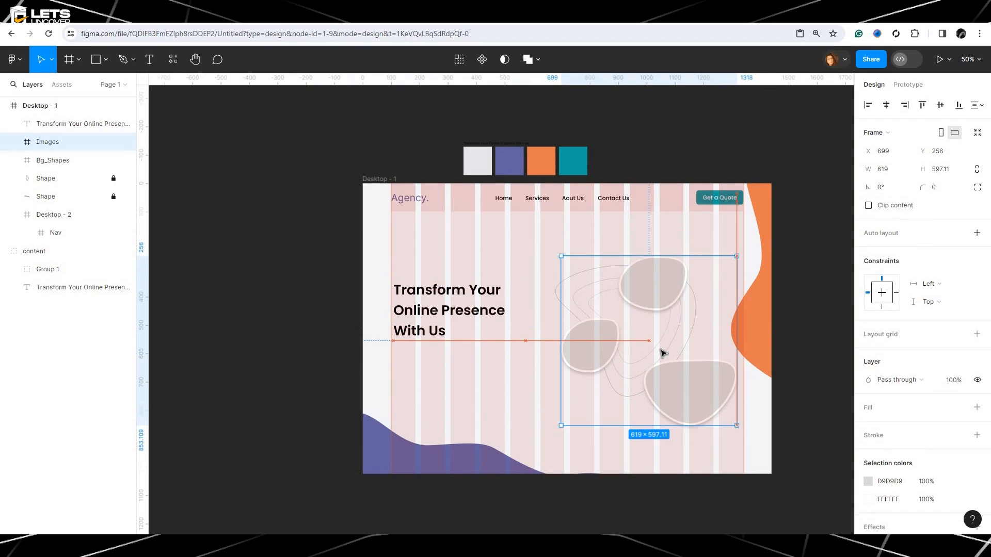
click(467, 305)
double_click(472, 302)
key(Escape)
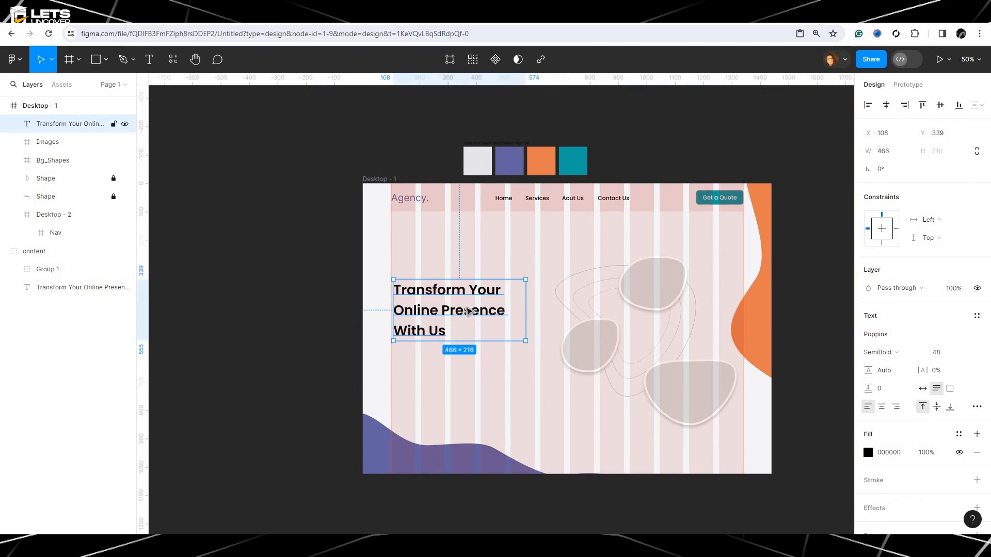
drag(467, 313, 466, 283)
Set the headline's font size to 45 and its line height to 148.9%.
double_click(465, 282)
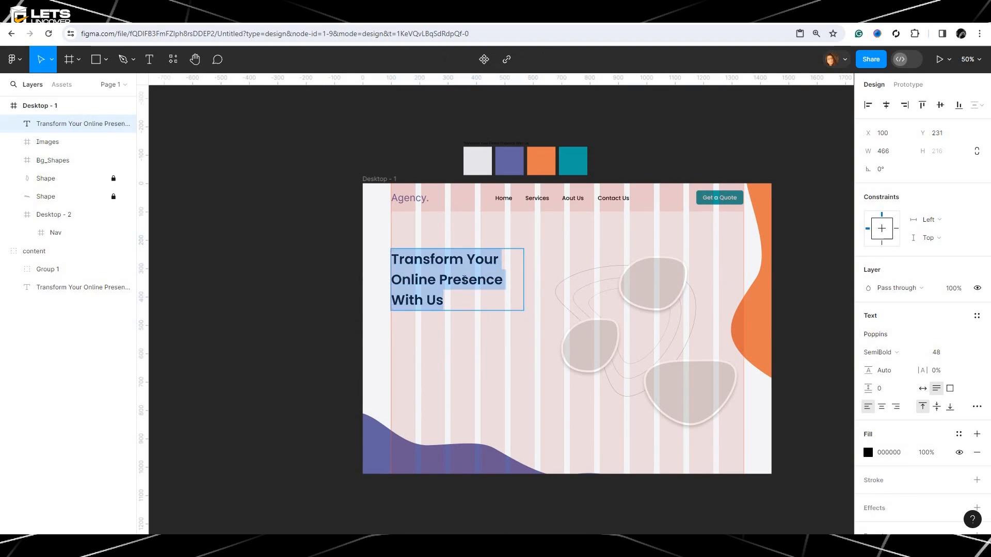
click(966, 355)
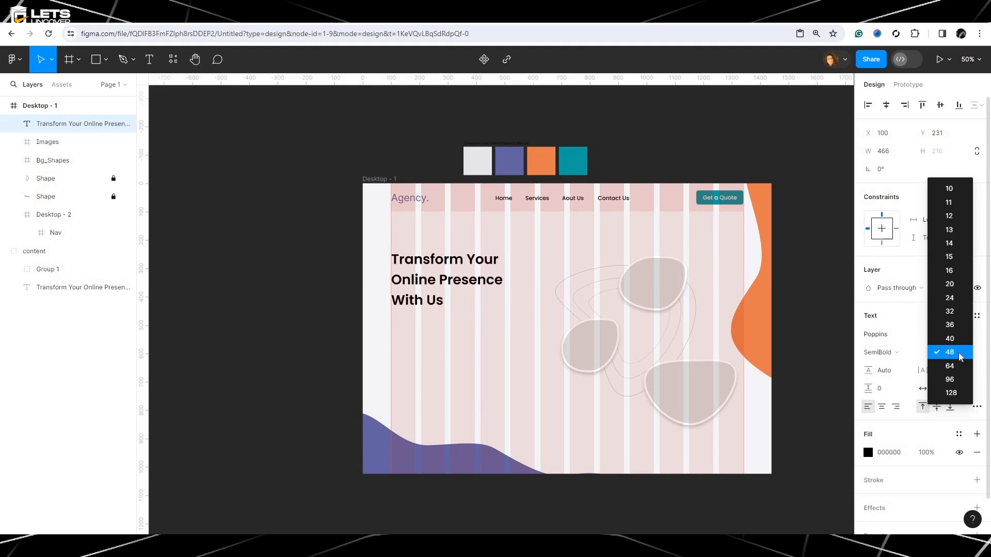
click(961, 357)
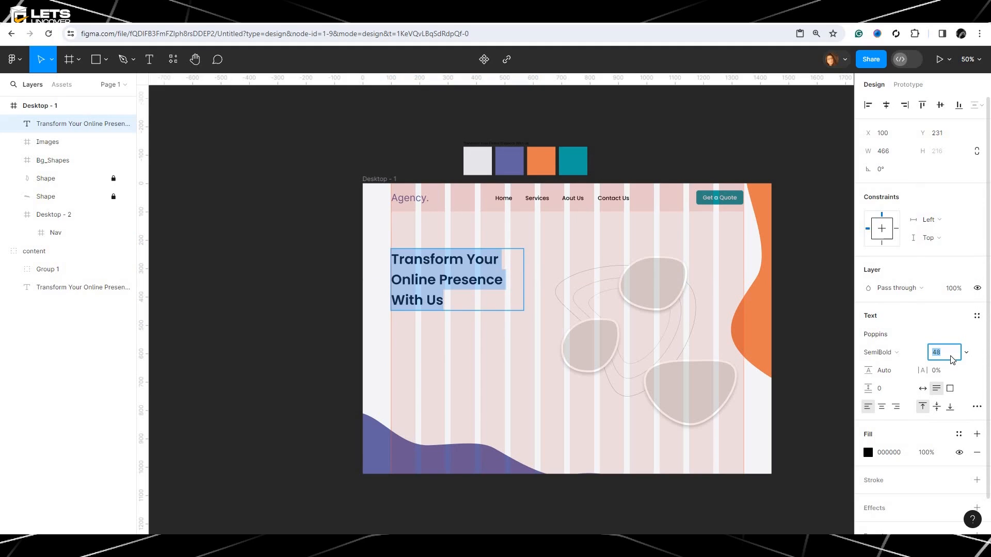
key(Return)
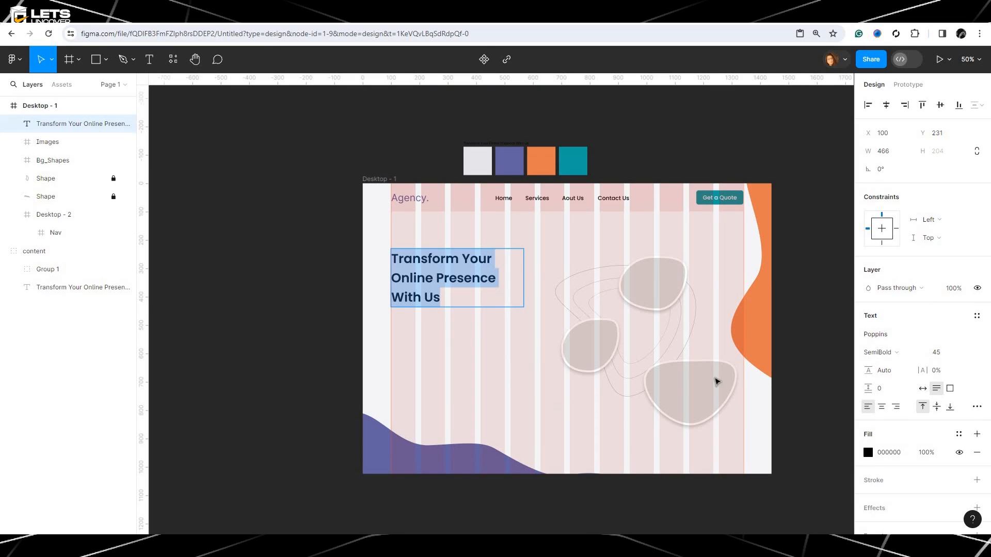
drag(866, 372, 815, 369)
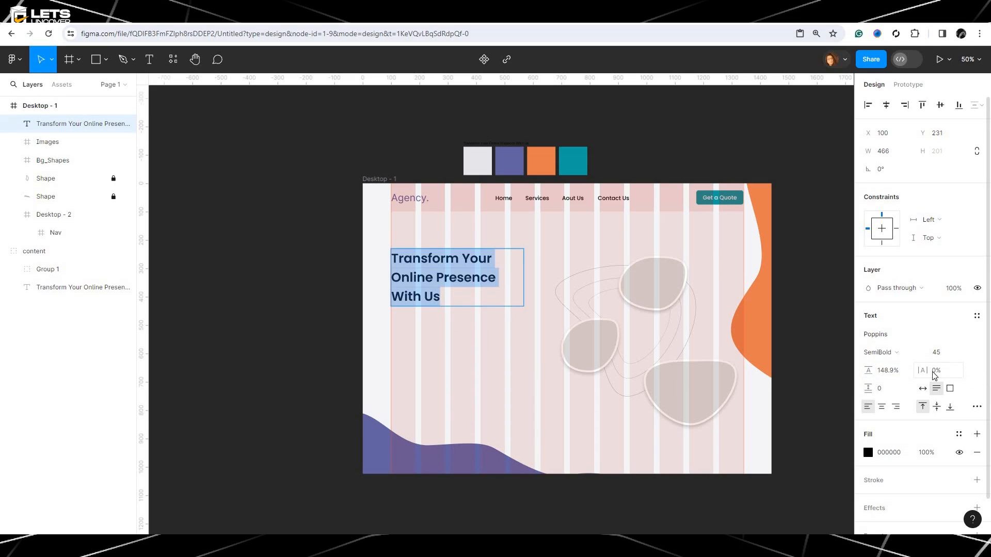
Set the headline's line height to 120%.
click(901, 374)
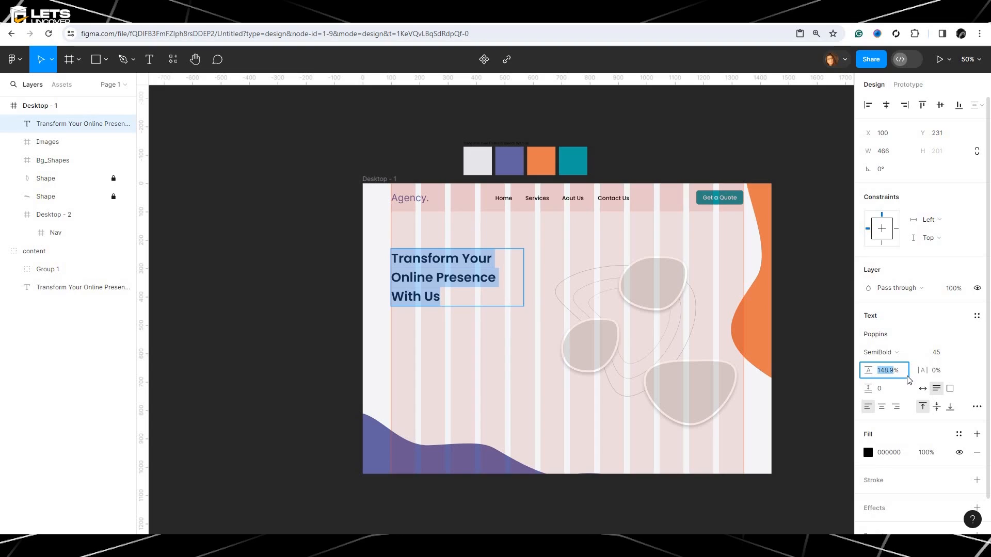
text(120)
key(Return)
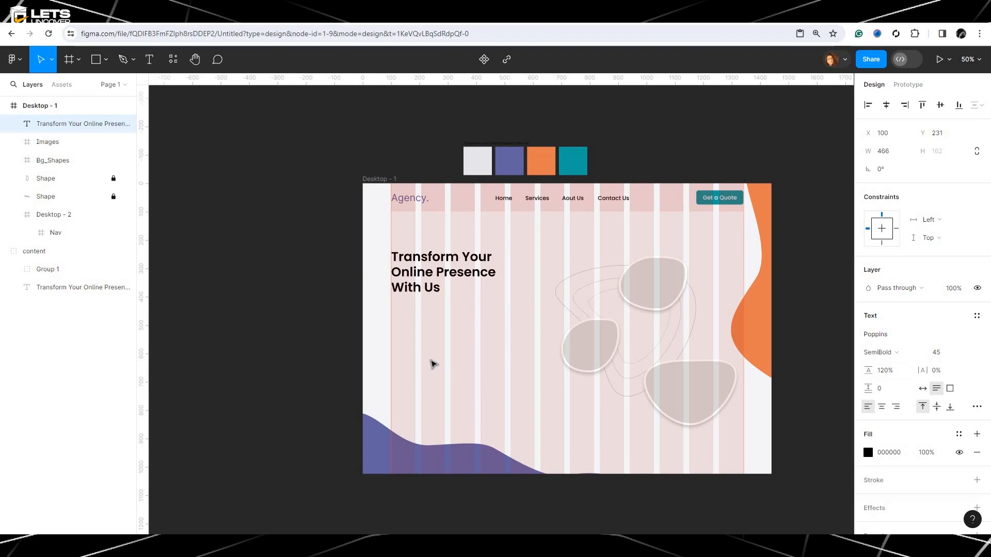
Narrow the headline's text box to about 391 px and move it down to about Y 251.
drag(543, 277, 541, 277)
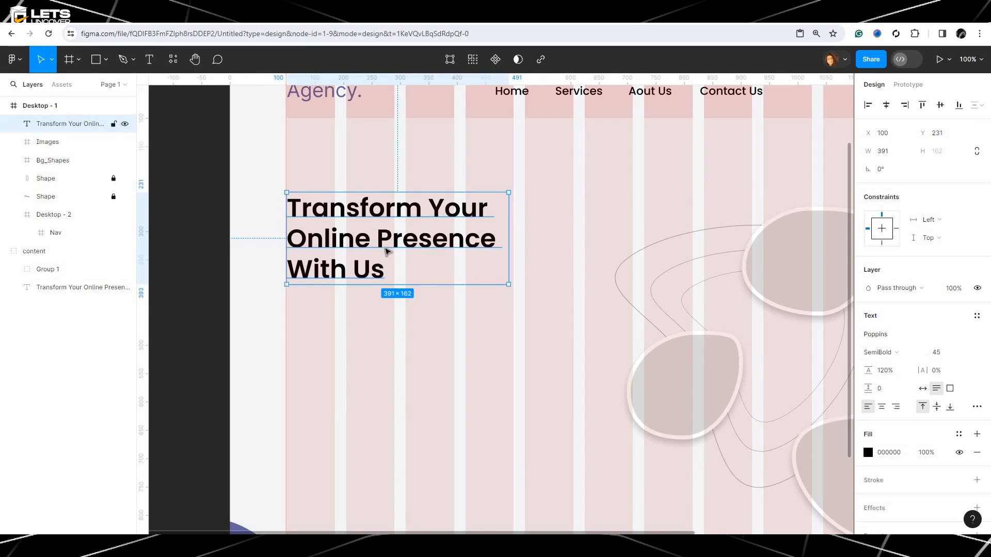
mouse_move(375, 248)
mouse_down()
mouse_move(365, 255)
mouse_move(375, 259)
mouse_up()
Try the headline's black fill at 80% and 90% opacity.
key(Return)
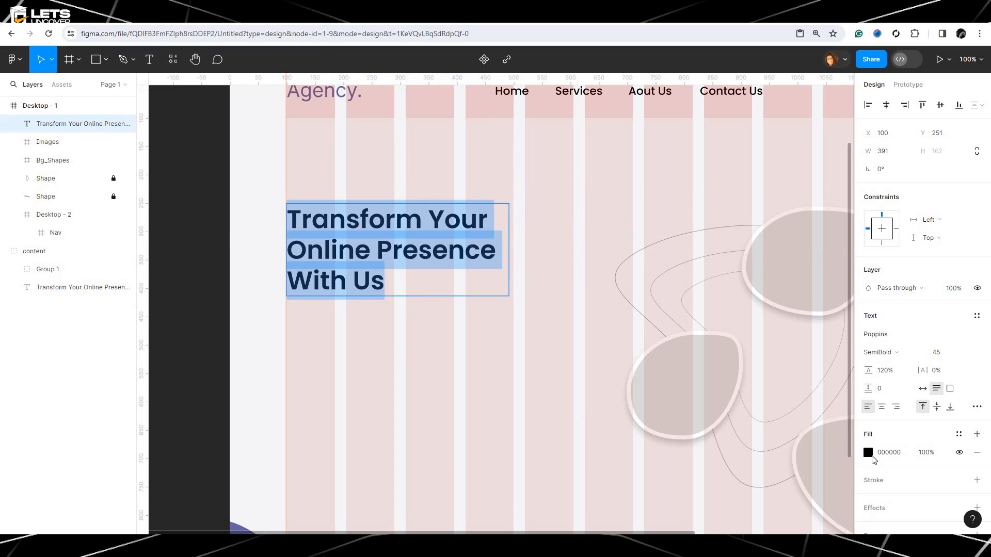
click(868, 453)
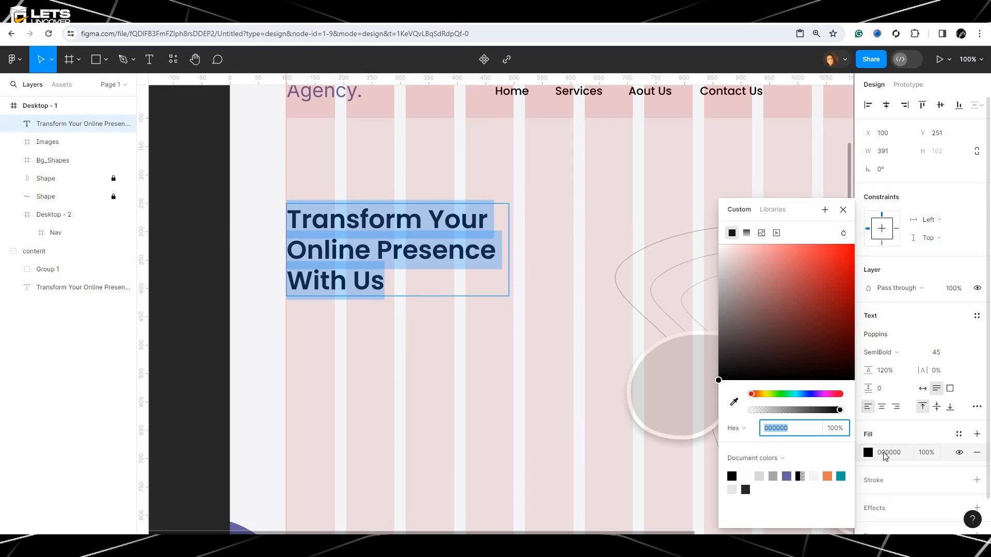
click(927, 454)
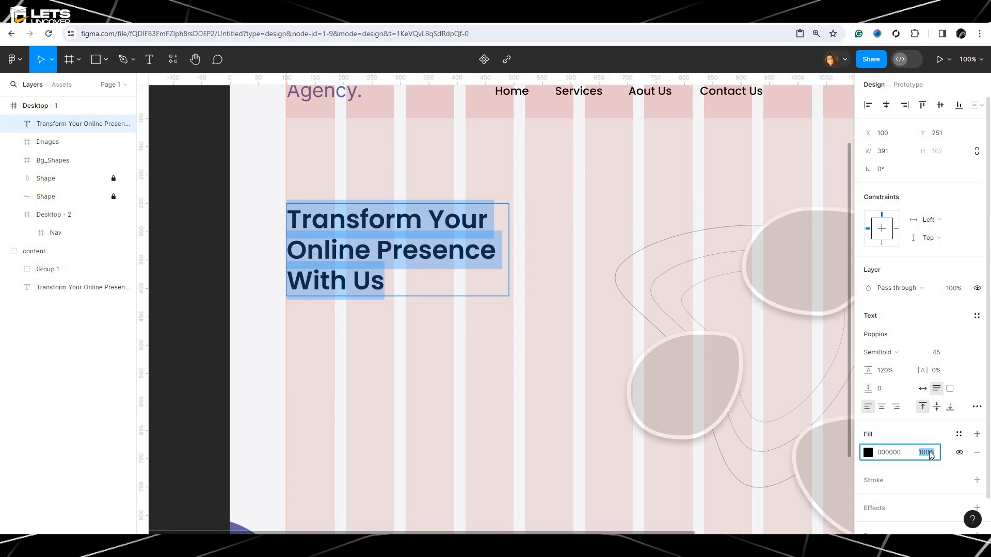
text(80)
key(Return)
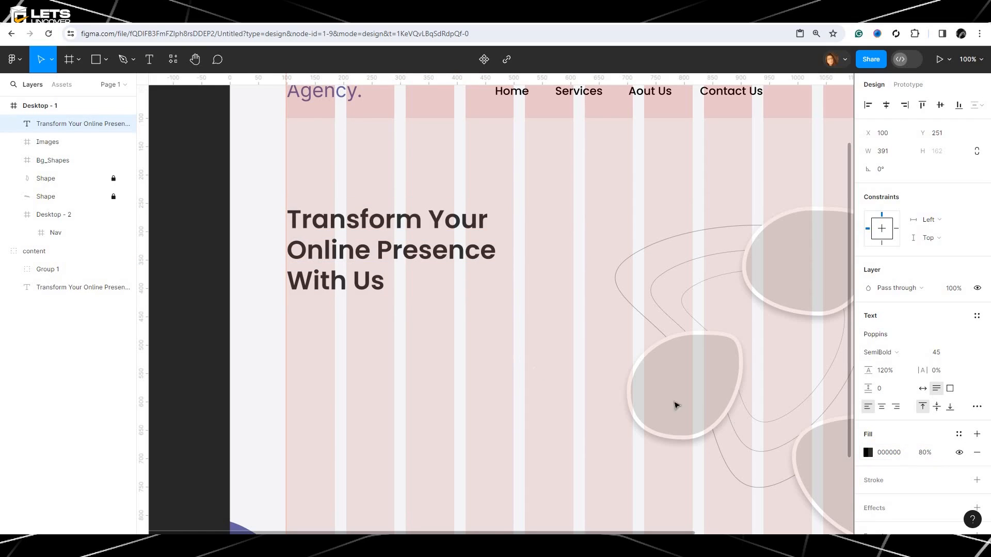
click(928, 455)
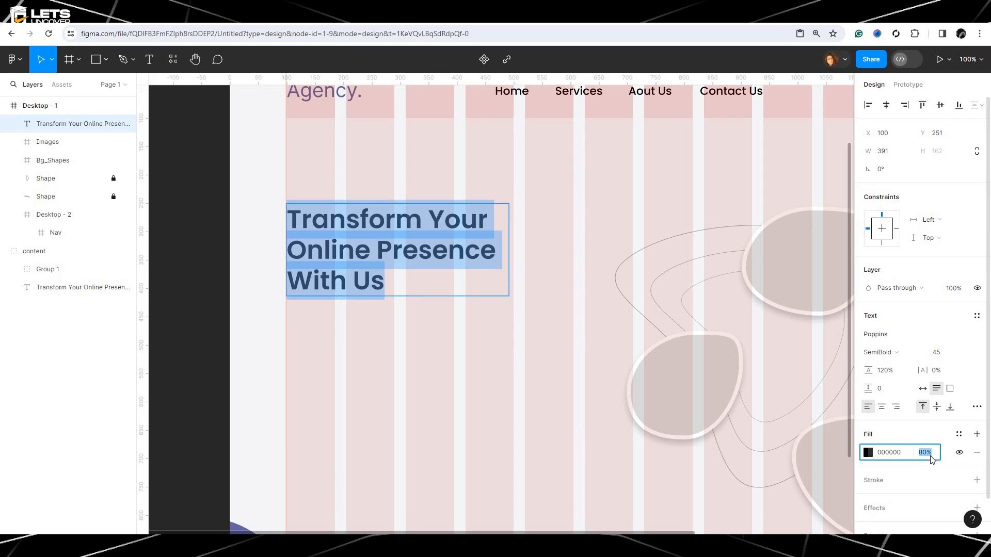
text(90)
key(Return)
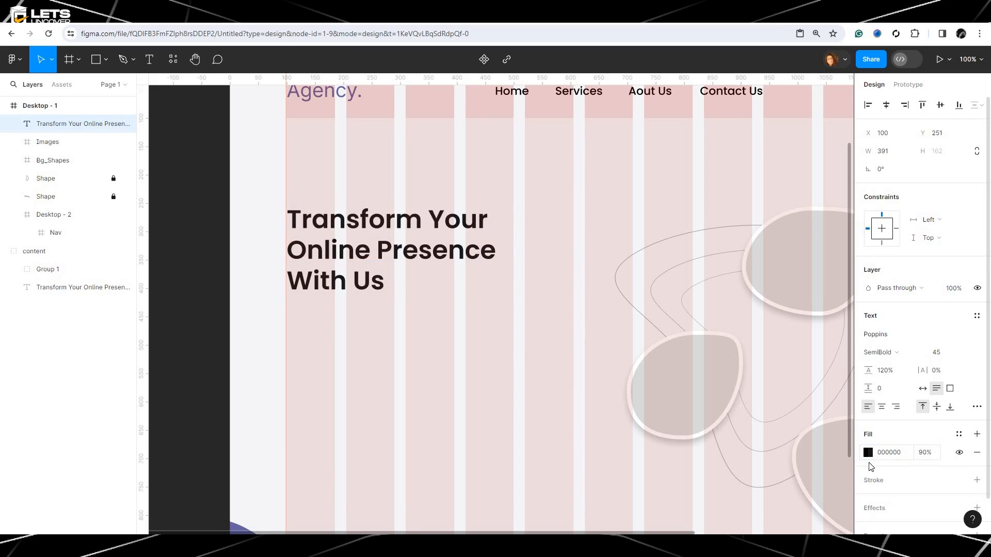
Set the headline's fill opacity to 85%.
click(930, 458)
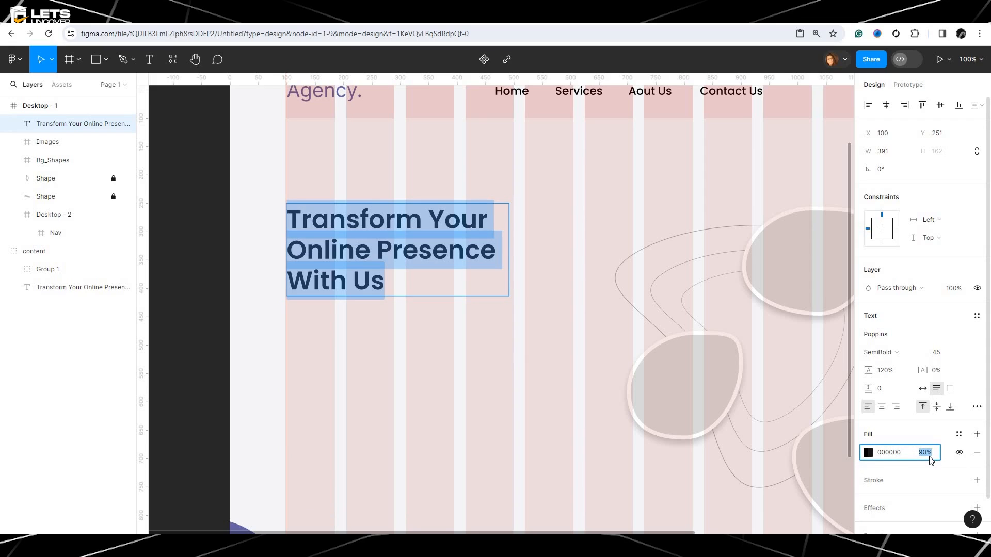
text(85)
key(Return)
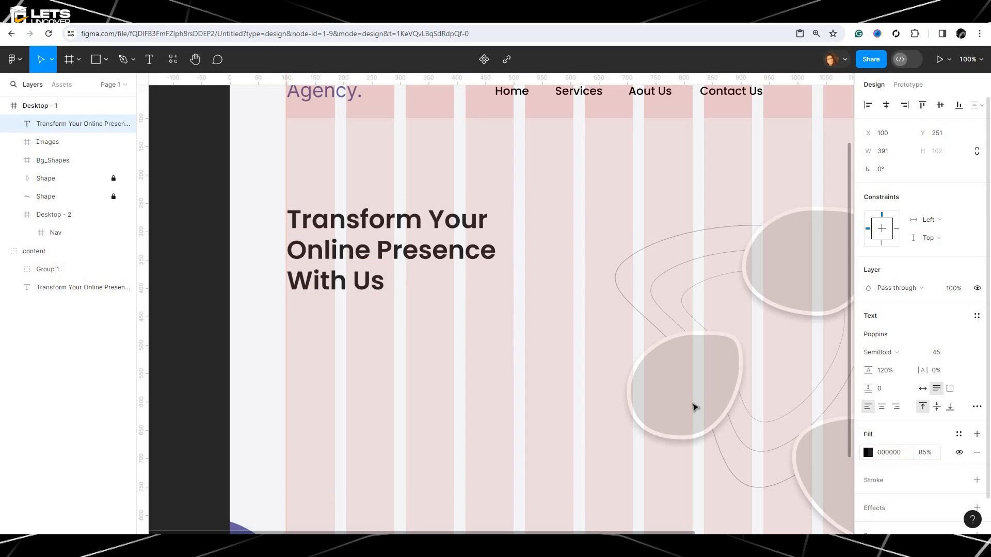
Move the headline slightly down to about X 99, Y 258.
click(388, 241)
drag(394, 243, 386, 242)
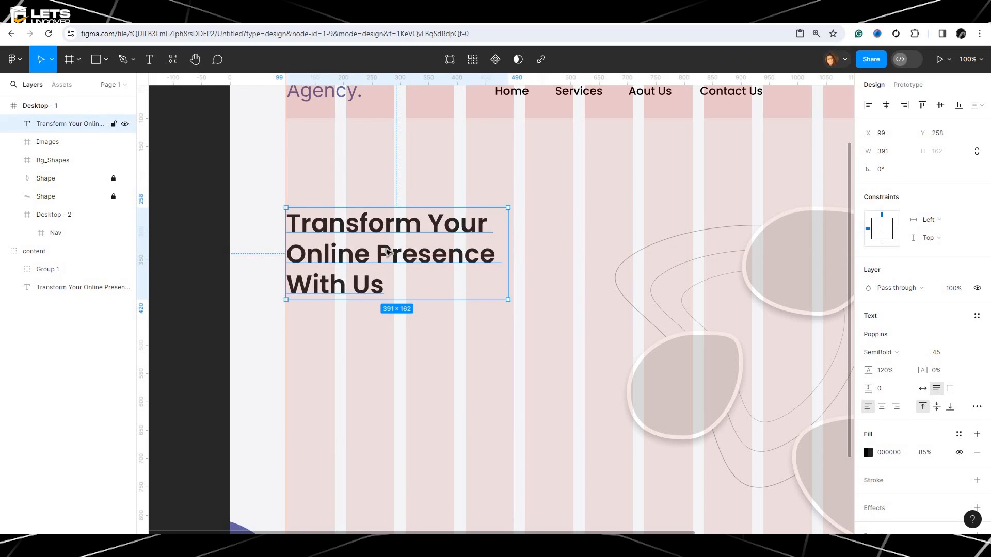
key(ctrl+minus)
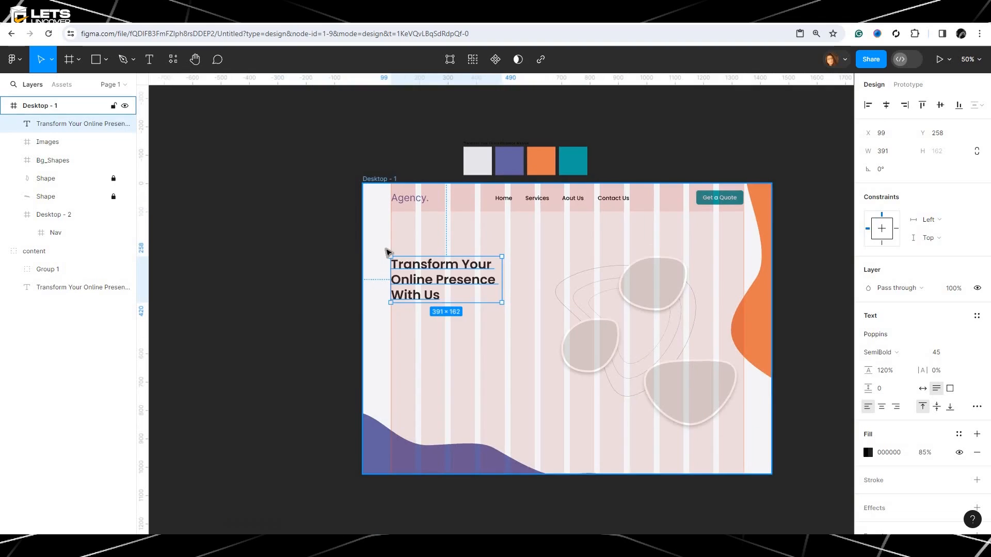
key(ctrl+plus)
scroll(388, 253, down, 2)
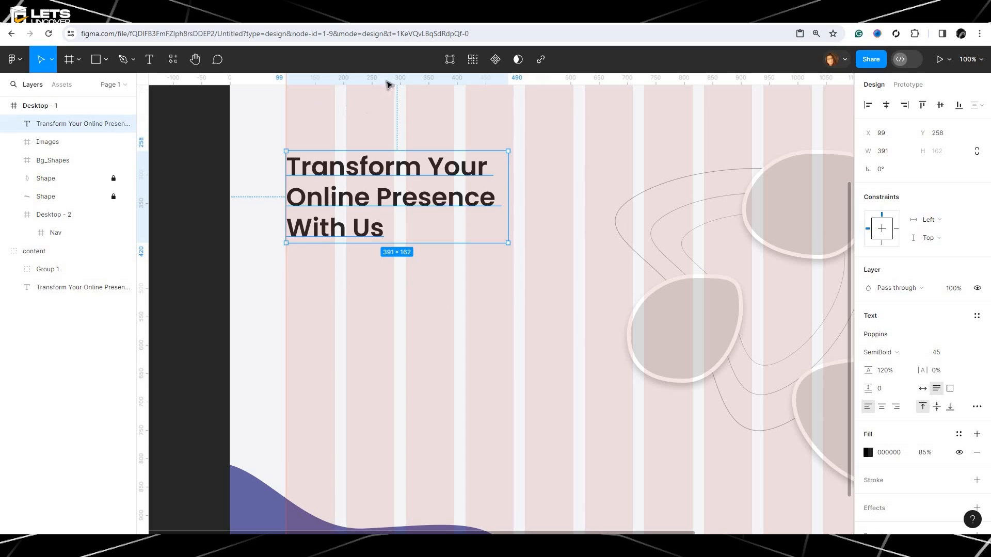
Copy "Lorem ipsum dolor sit amet, consectetur adipiscing elit. Donec sed ullamcorper quam." from the lipsum.com tab and paste it below the headline in Figma.
key(ctrl+Tab)
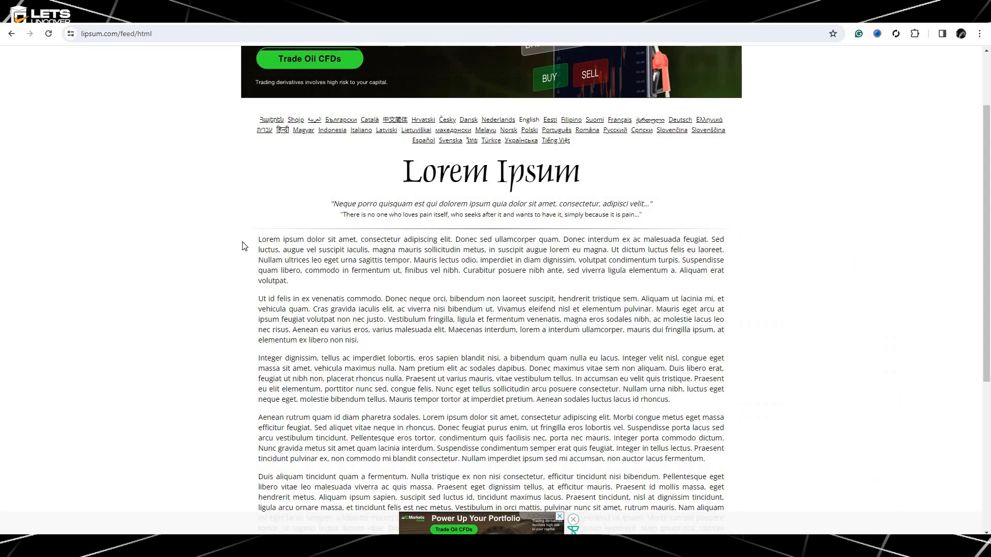
drag(258, 240, 559, 243)
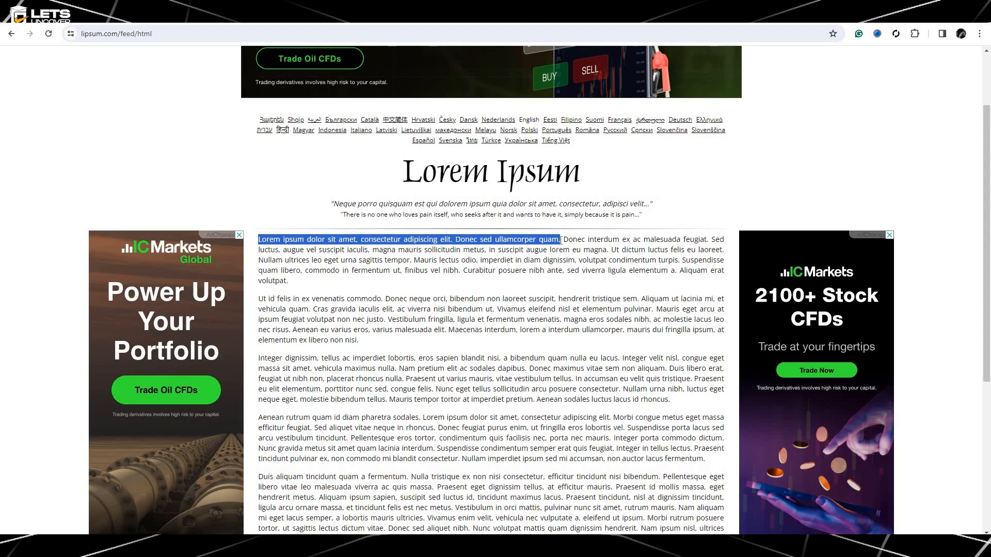
right_click(557, 245)
click(560, 250)
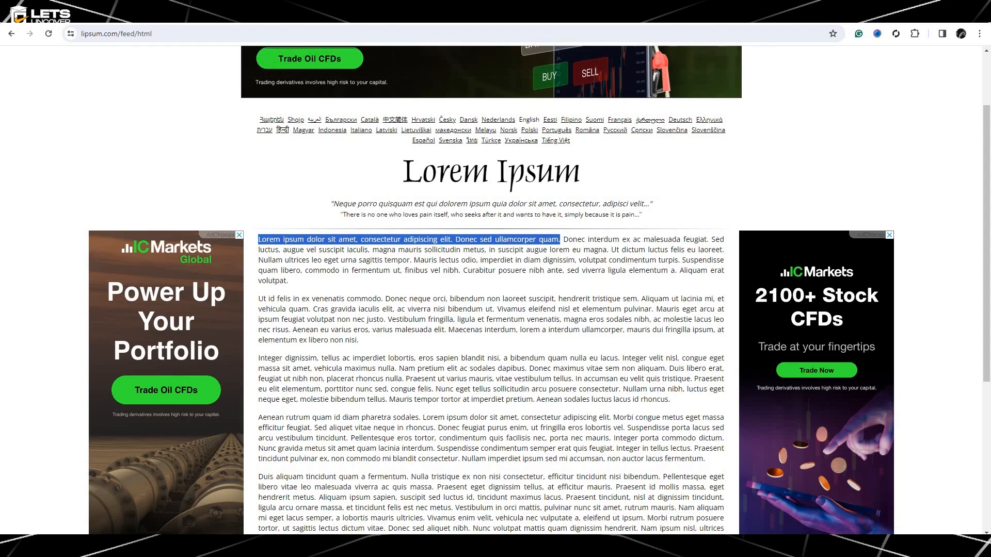
key(ctrl+Tab)
right_click(355, 298)
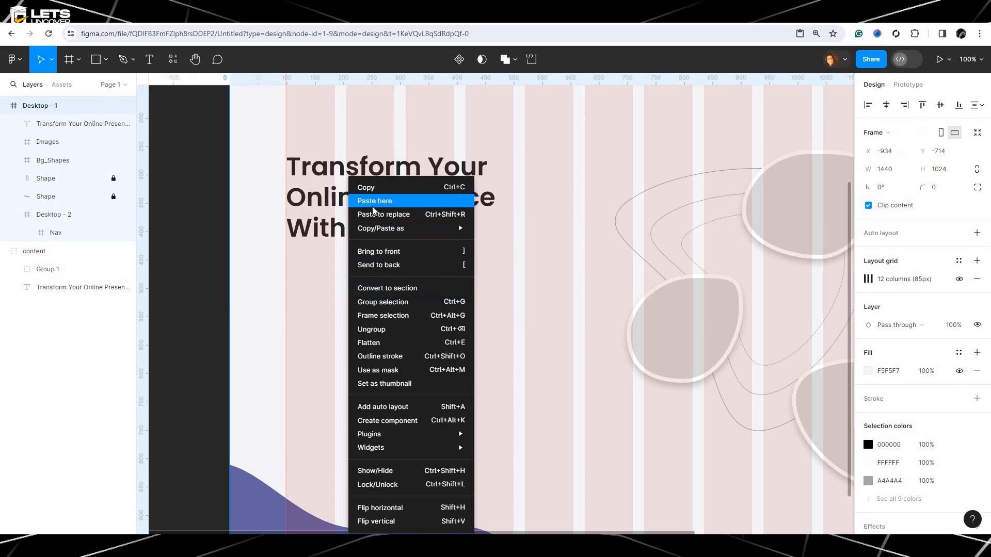
click(373, 206)
Set the pasted text's font size to 12.
double_click(408, 307)
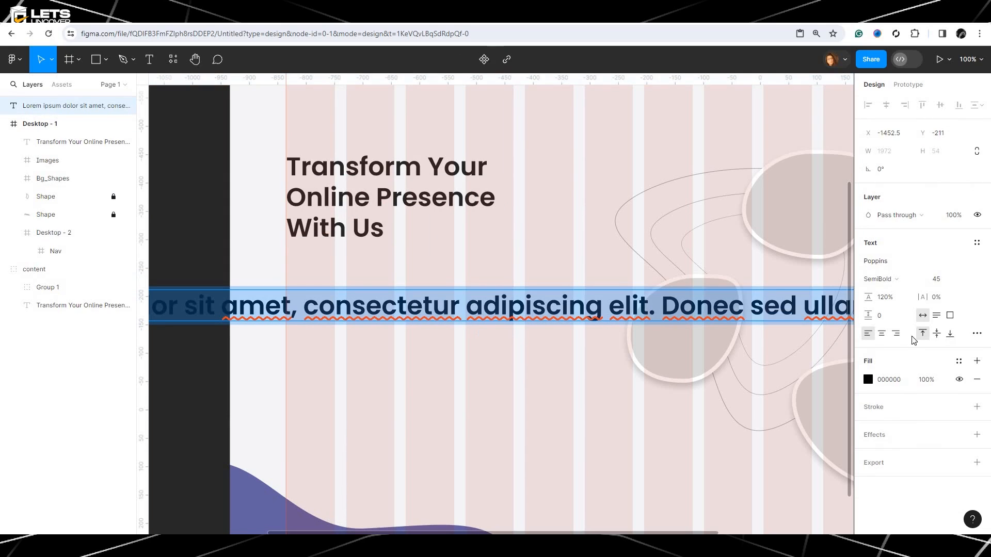
click(969, 282)
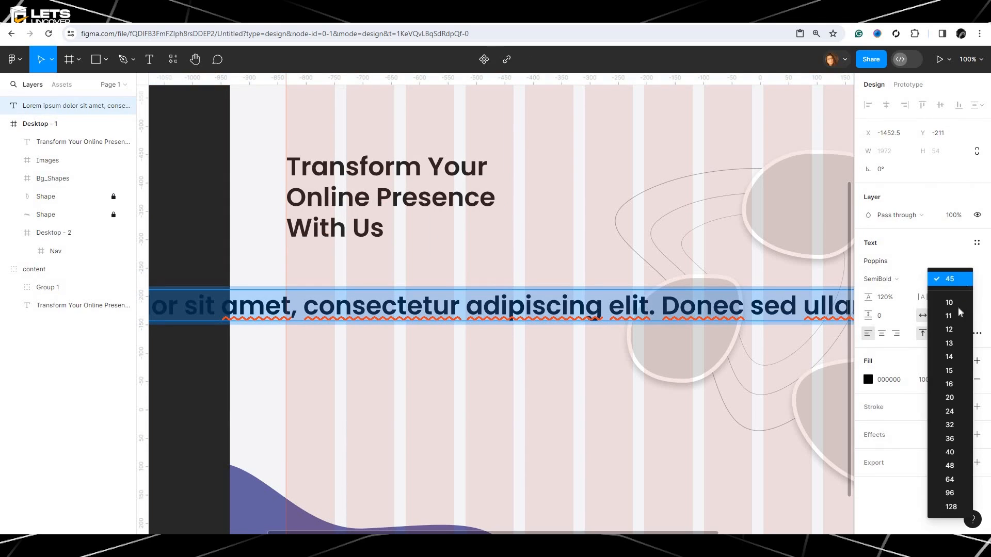
click(947, 327)
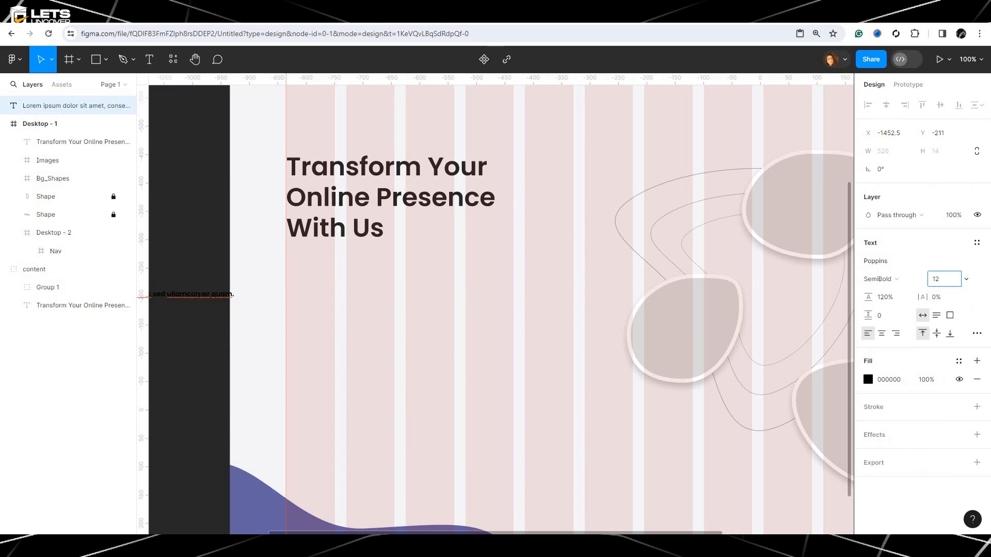
key(Escape)
Make the pasted text a wrapped paragraph about 276 px wide and place it under the headline at X 100, Y 437.
drag(231, 294, 477, 294)
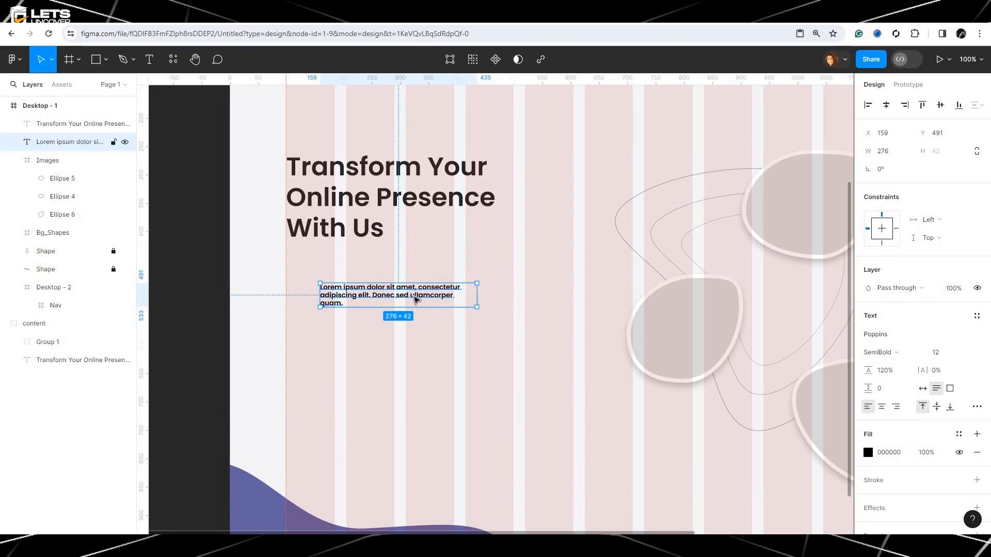
drag(415, 299, 385, 268)
Set the paragraph's font weight to Regular and enlarge its text box to about 390 × 72 px.
double_click(385, 268)
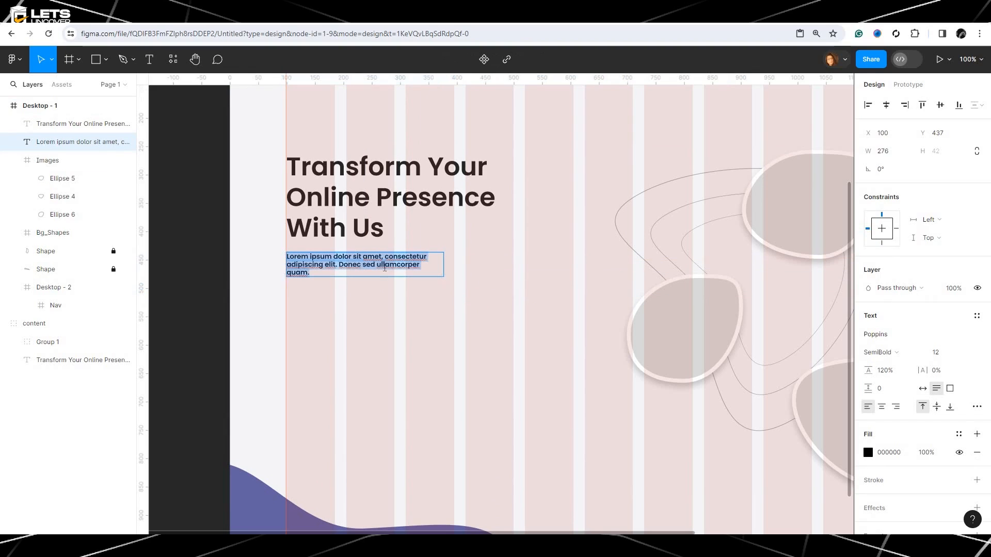
click(896, 353)
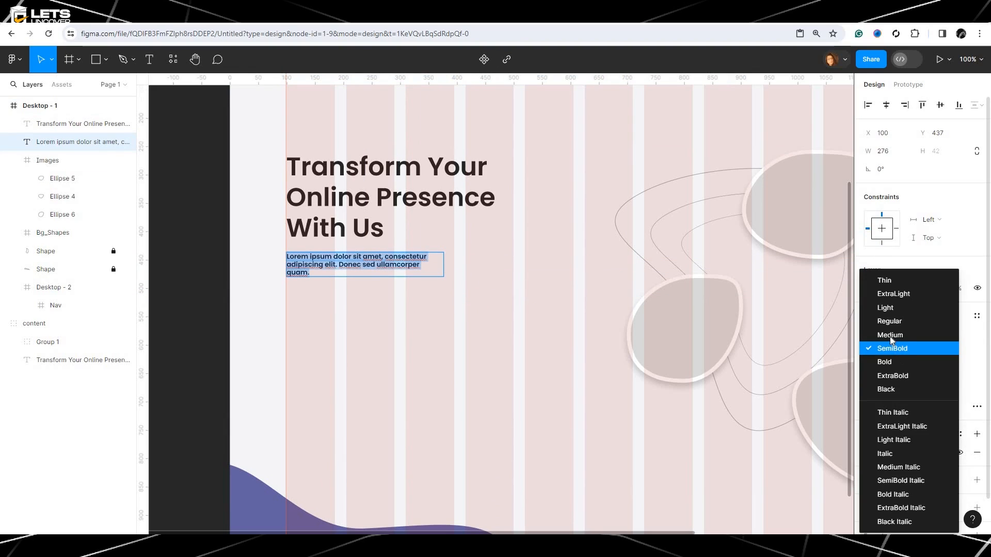
click(886, 323)
key(Escape)
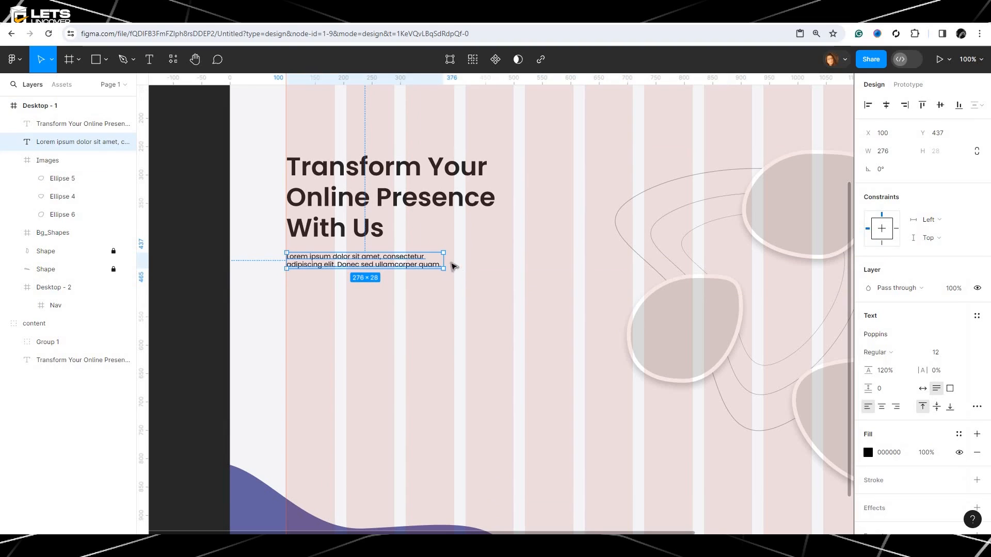
drag(443, 265, 510, 268)
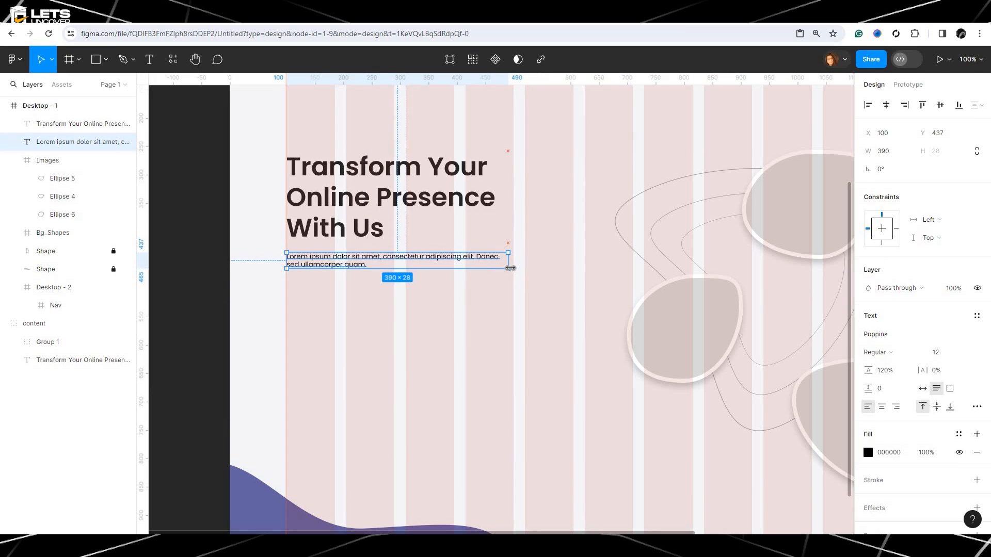
drag(444, 268, 447, 294)
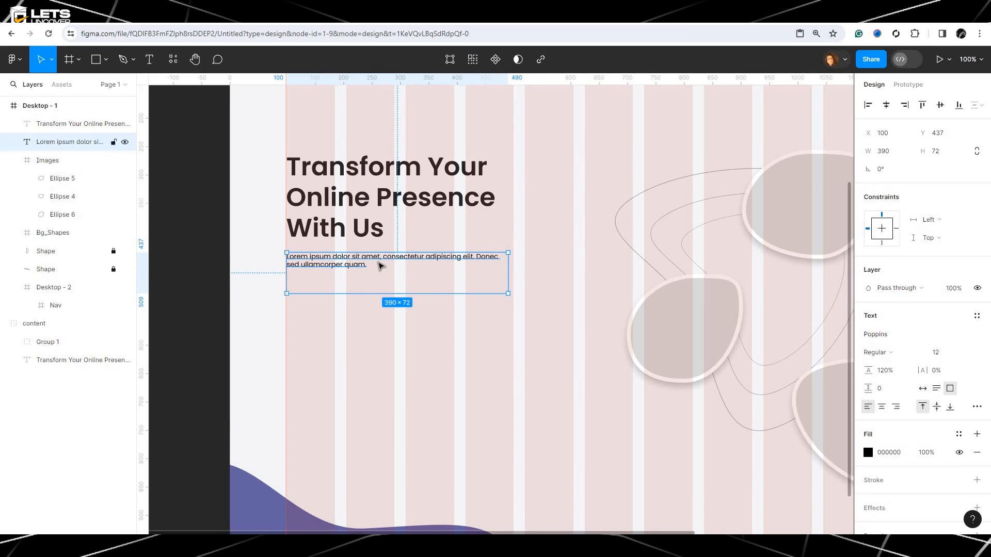
Replace the paragraph with the lipsum.com passage from "Donec interdum ex ac malesuada feugiat" to "lorem eu magna", deleting its last character.
double_click(381, 266)
key(ctrl+Tab)
click(561, 239)
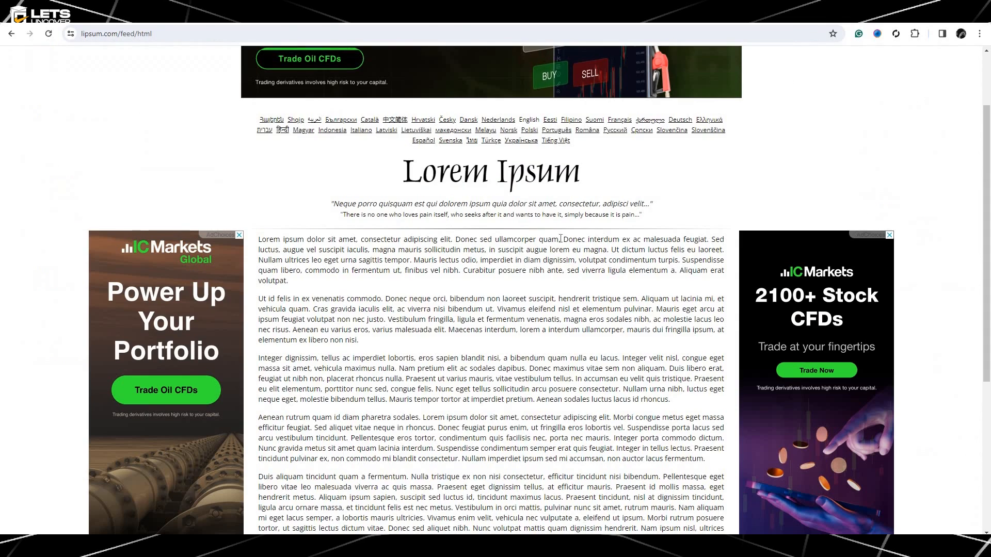
shift+click(606, 249)
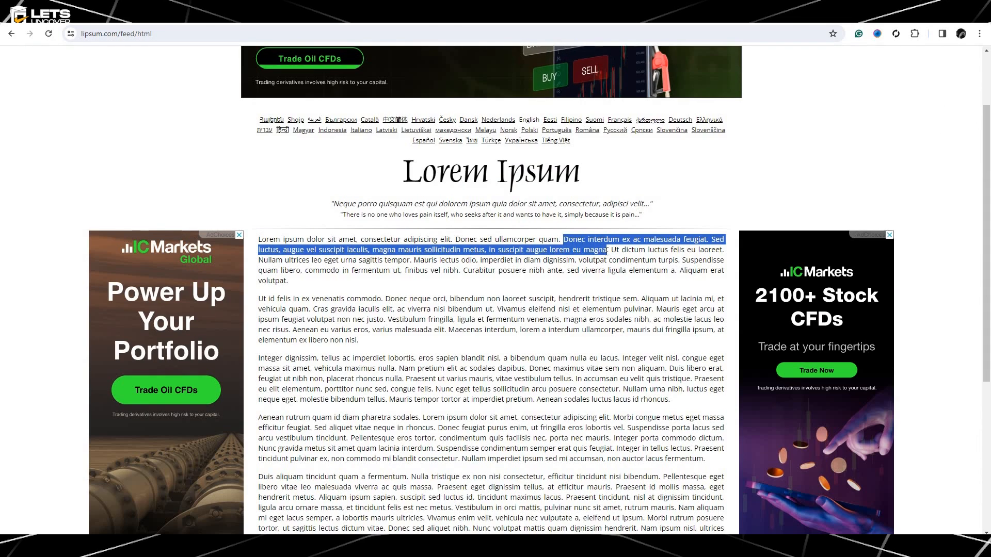
right_click(607, 261)
click(607, 261)
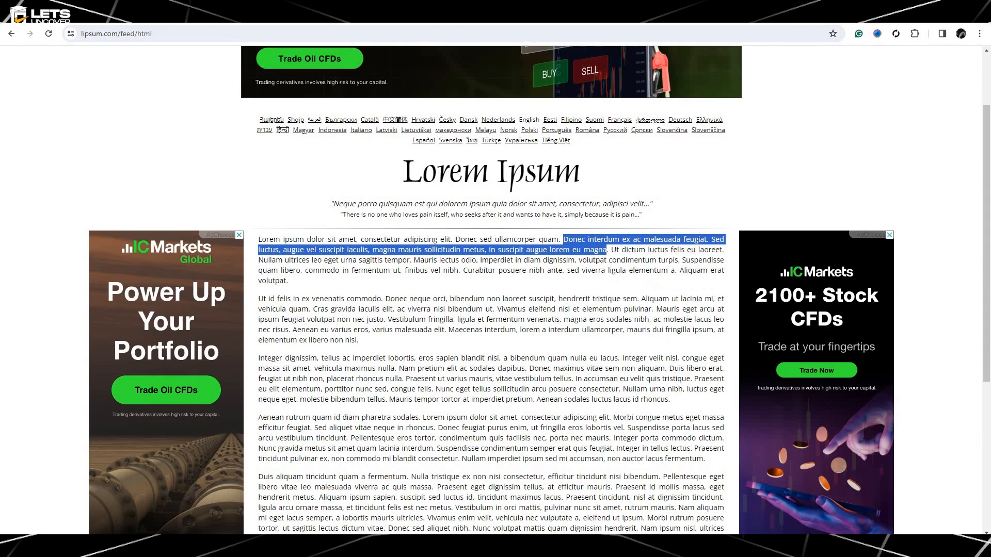
key(ctrl+Tab)
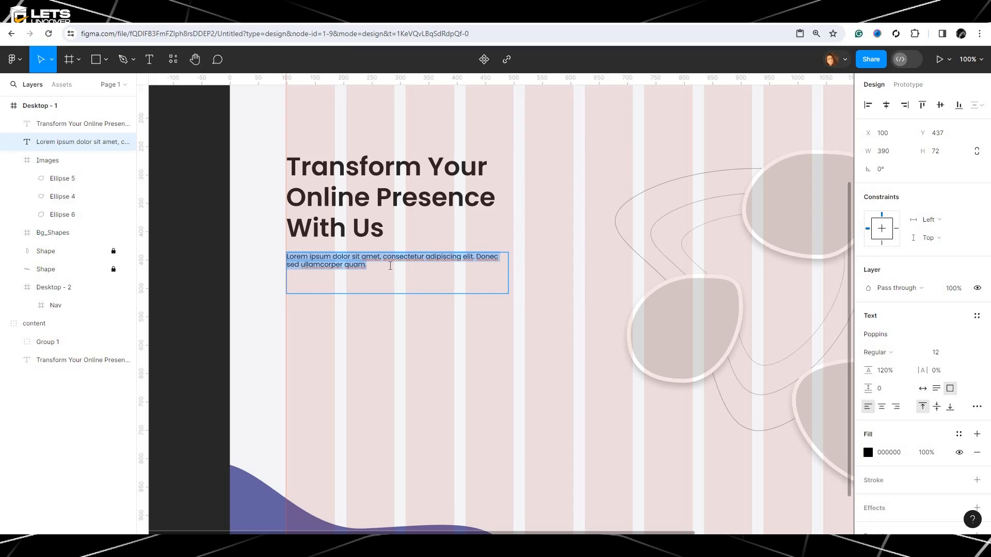
key(ctrl+v)
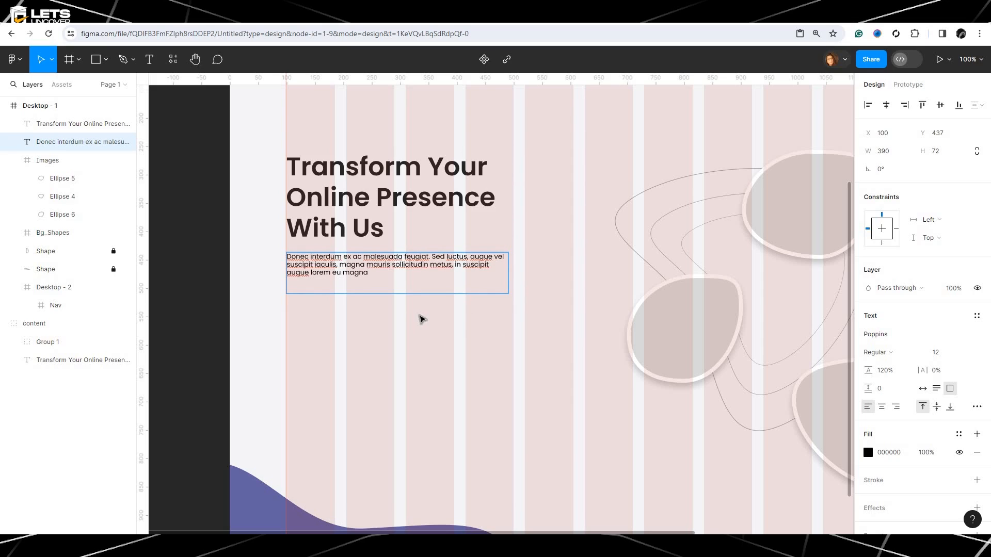
key(BackSpace)
key(Escape)
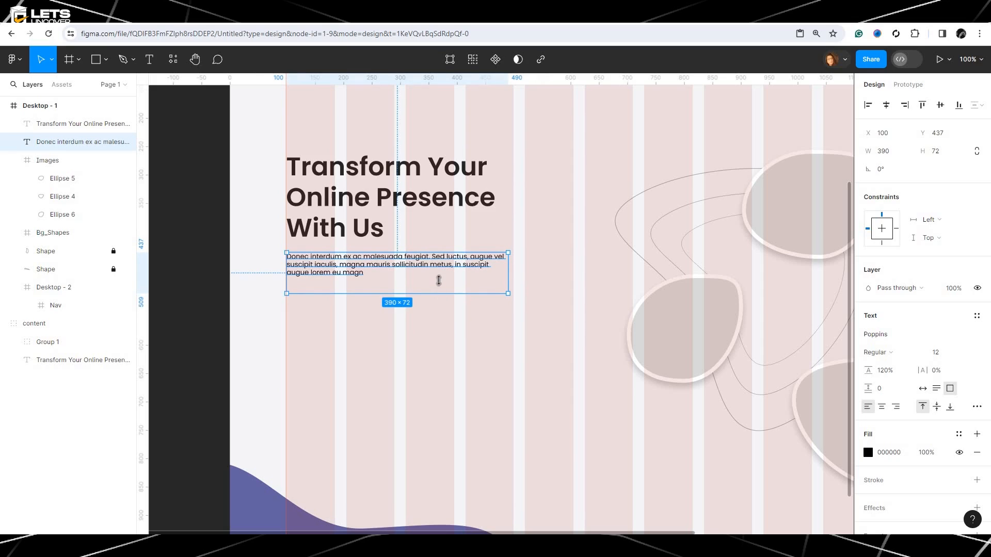
Shorten the paragraph's text box to about 46 px high and change its fill to gray 6F6F6F.
drag(438, 281, 439, 278)
key(Return)
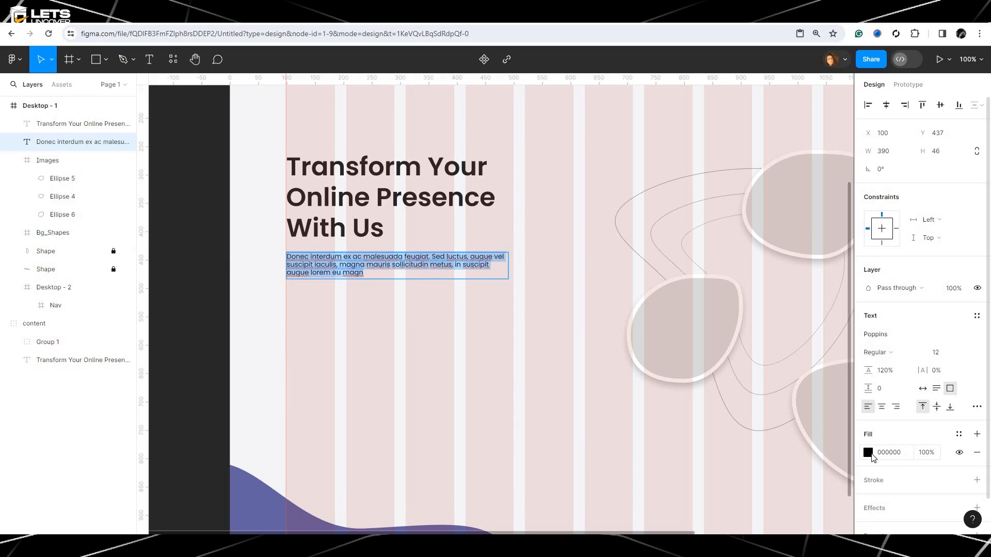
click(870, 455)
drag(744, 367, 709, 329)
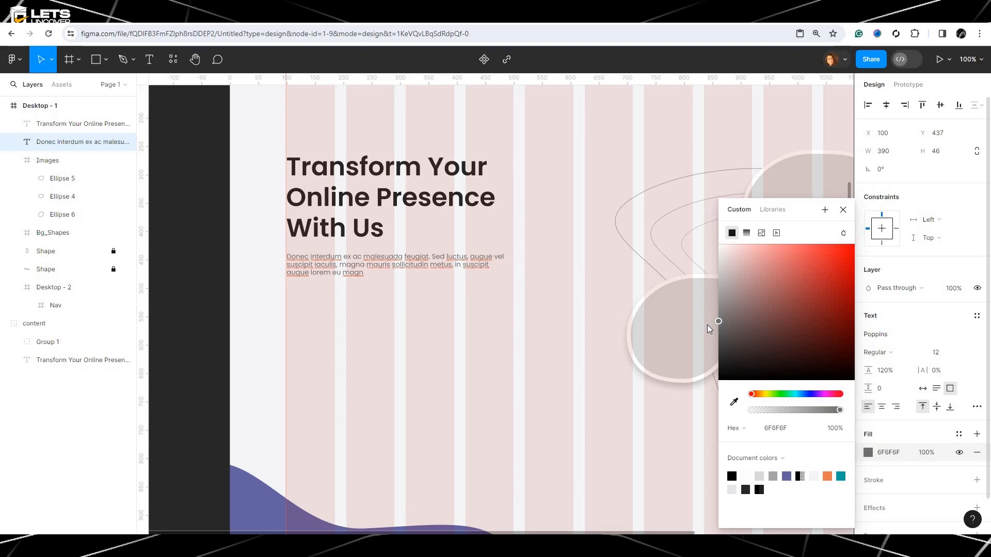
Increase the paragraph's line height to 149% and narrow its text box to about 378 px.
double_click(409, 270)
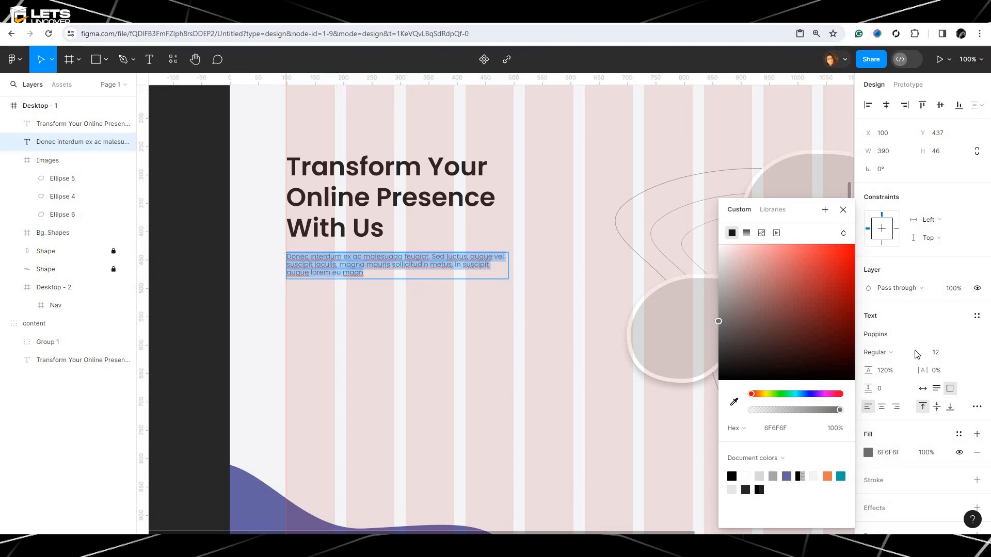
click(890, 377)
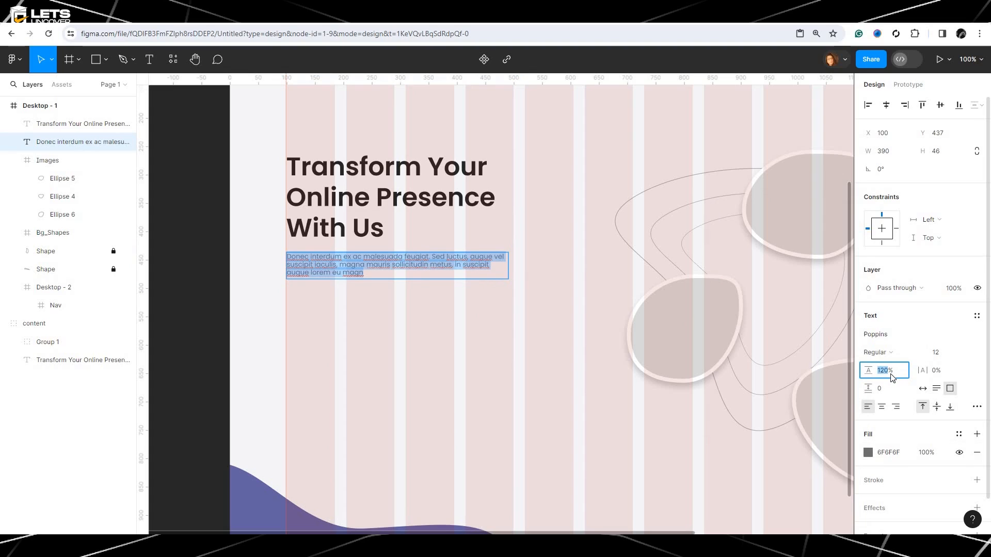
text(130)
key(Return)
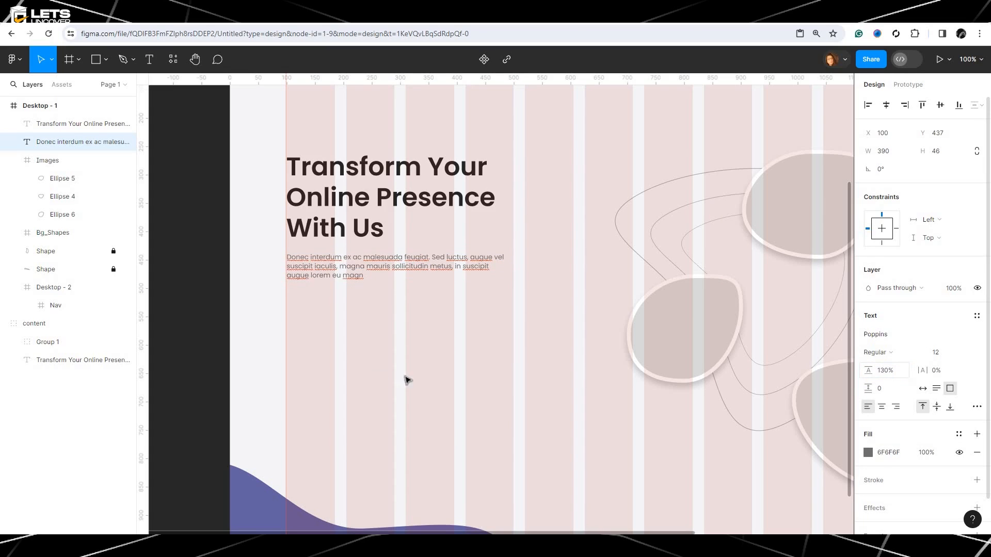
key(Return)
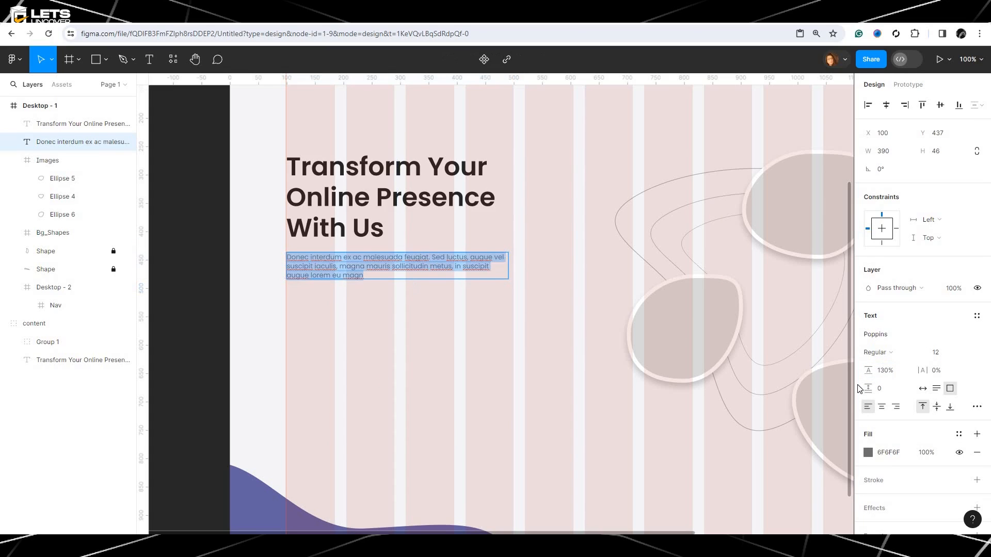
drag(873, 371, 891, 373)
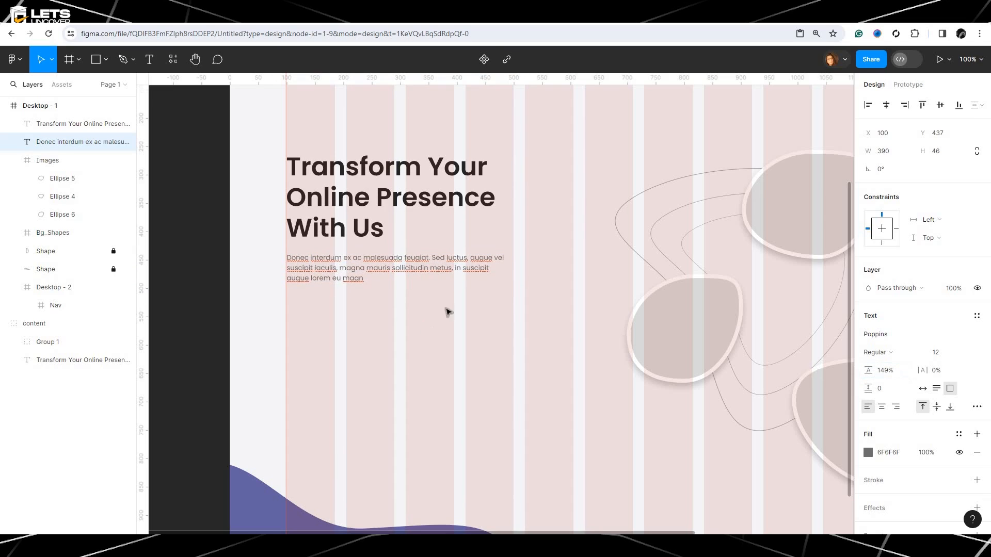
key(Escape)
mouse_move(509, 265)
mouse_down()
mouse_move(547, 270)
mouse_move(491, 262)
mouse_move(501, 264)
mouse_up()
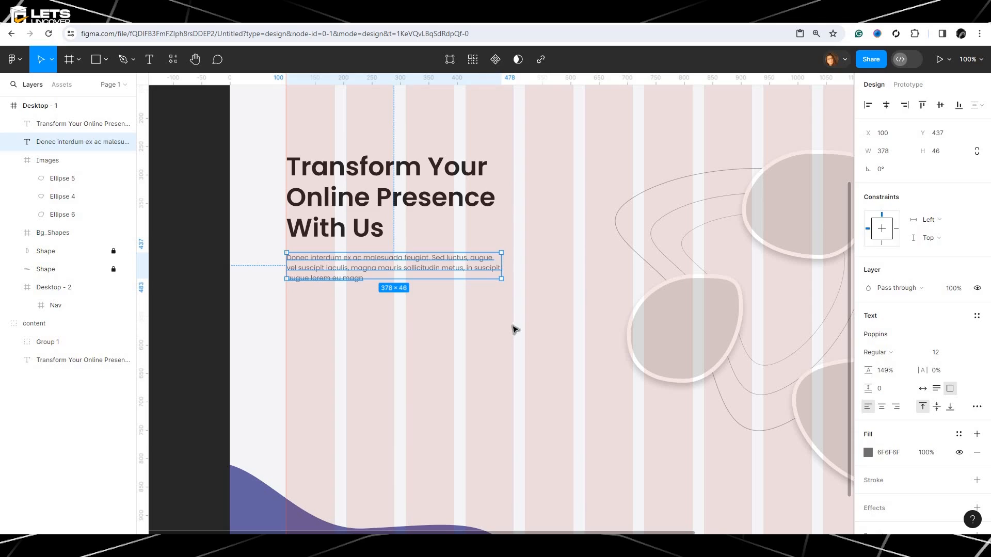
Select the headline and paragraph together, shift them slightly to X 98, and set the spacing between them to 8.
key(Escape)
key(shift+1)
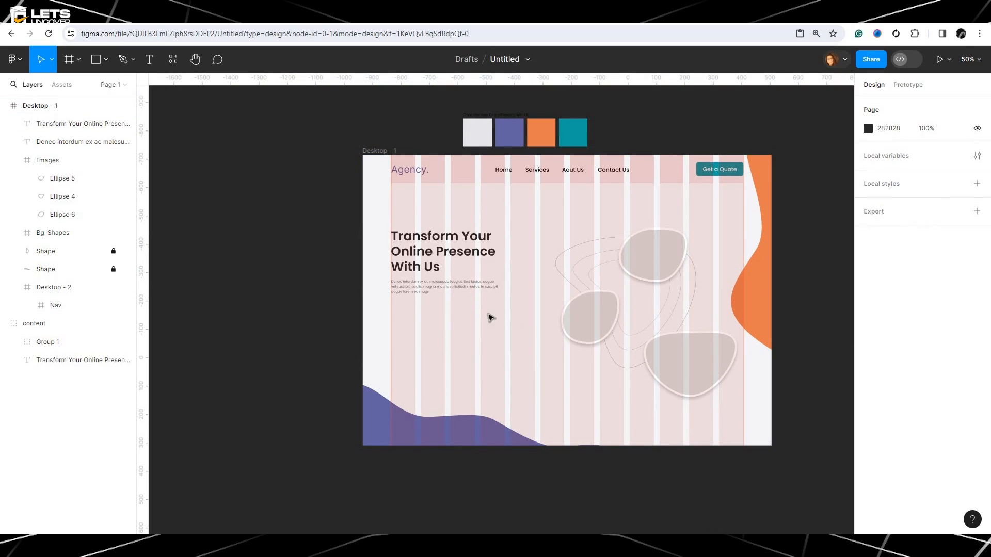
drag(491, 317, 434, 222)
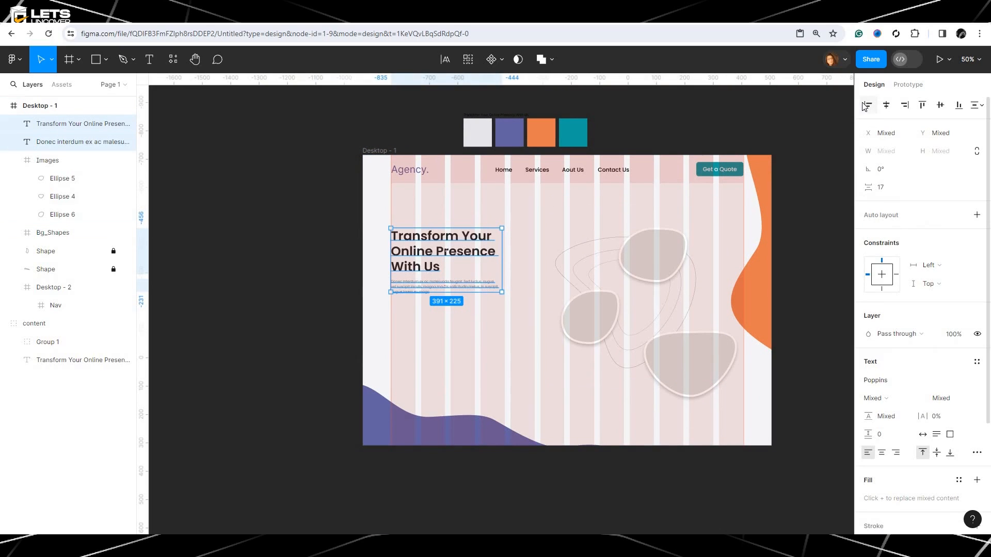
key(Escape)
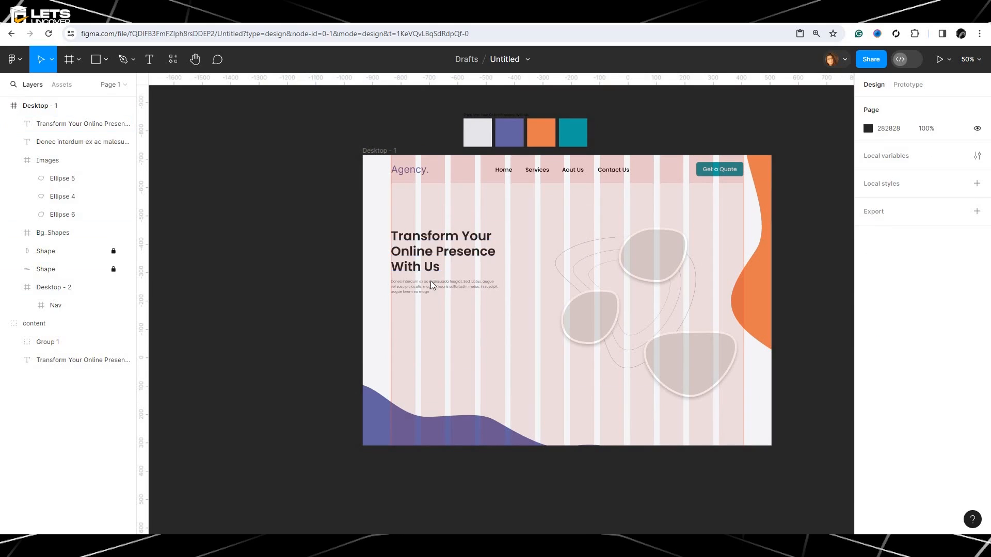
drag(420, 223, 422, 258)
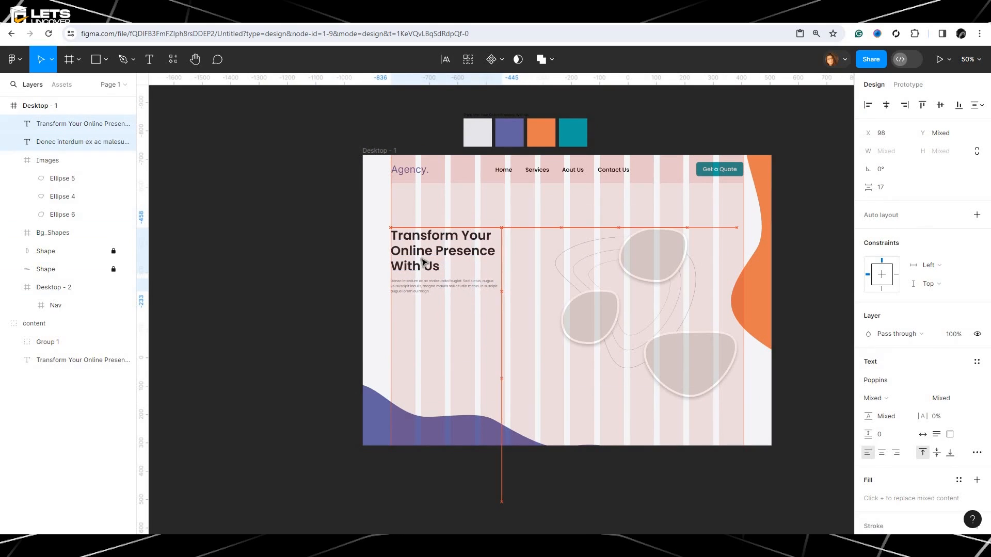
drag(444, 306, 424, 238)
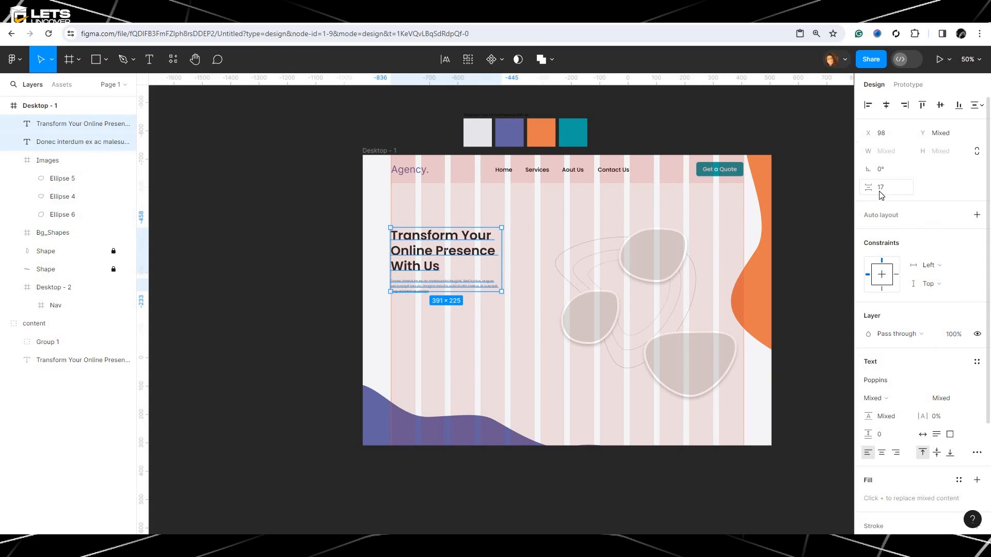
mouse_move(873, 189)
mouse_down()
mouse_move(924, 188)
mouse_move(865, 182)
mouse_up()
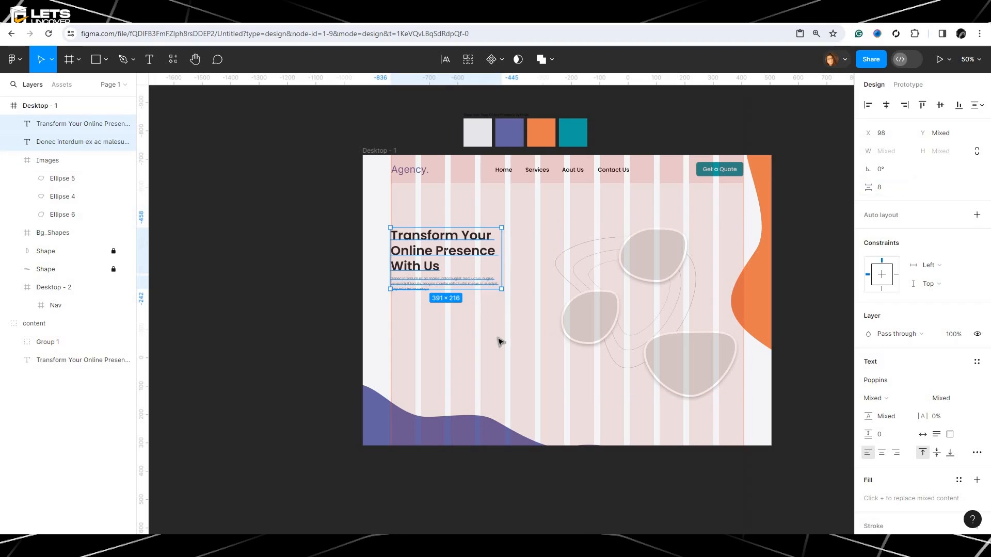
click(482, 310)
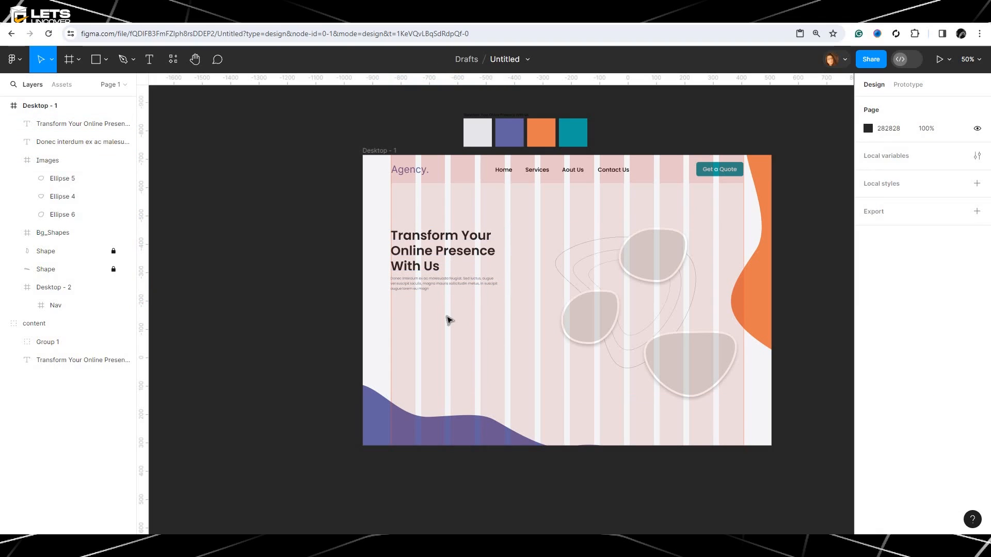
Move the headline and paragraph together to X 109, lower in the hero.
scroll(444, 323, up, 2)
drag(439, 321, 431, 299)
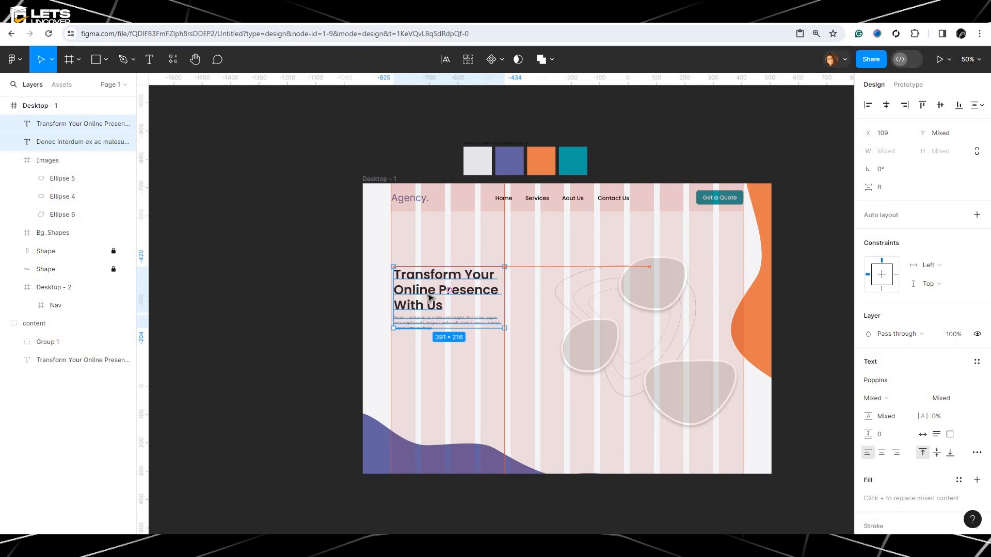
click(460, 361)
Copy the navigation bar's Get a Quote button and place the copy beneath the paragraph at X 99, Y 546.
click(718, 199)
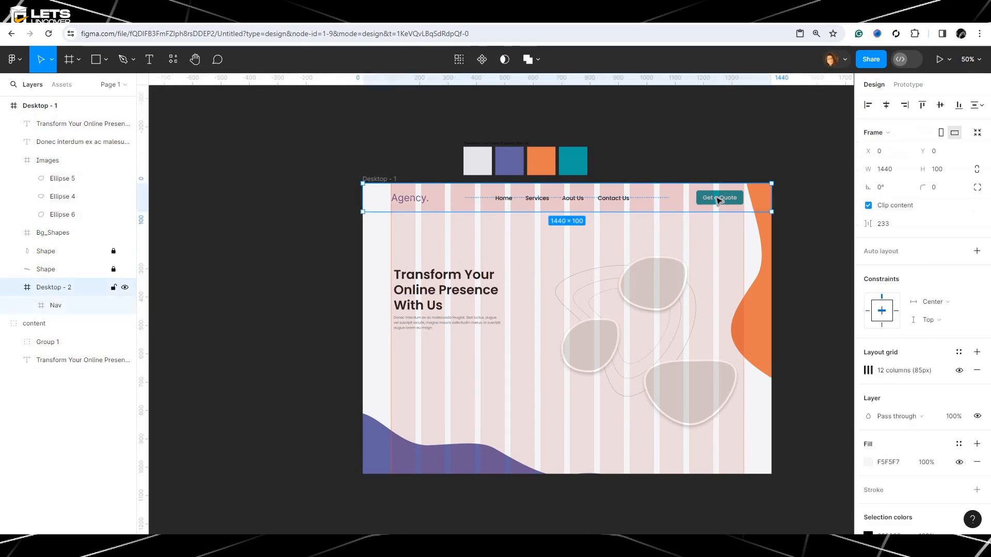
double_click(718, 200)
right_click(716, 198)
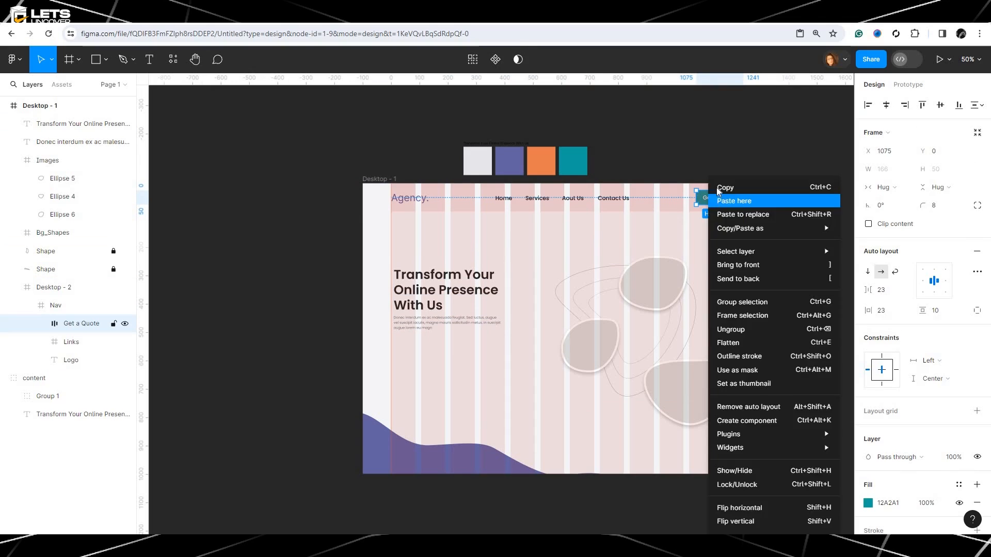
click(719, 189)
right_click(444, 181)
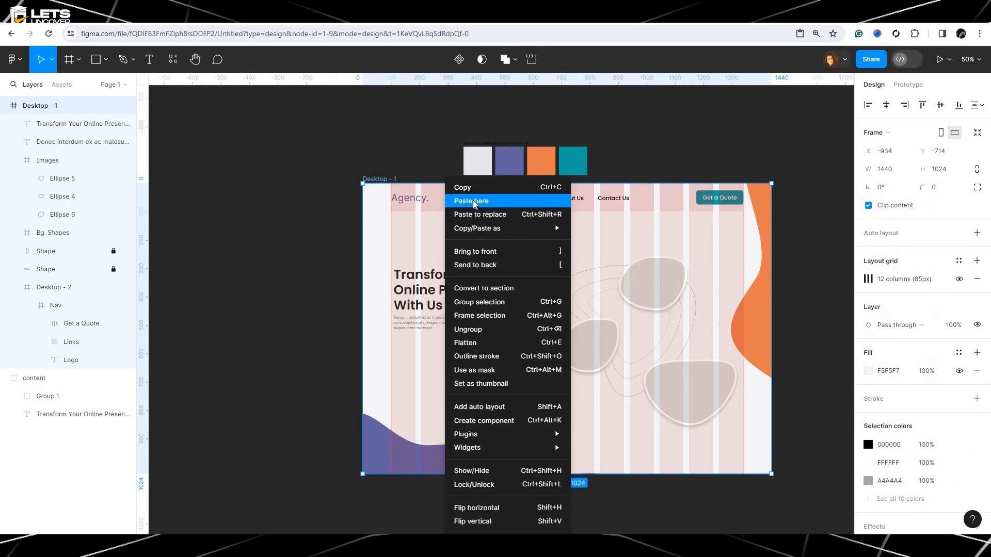
click(472, 200)
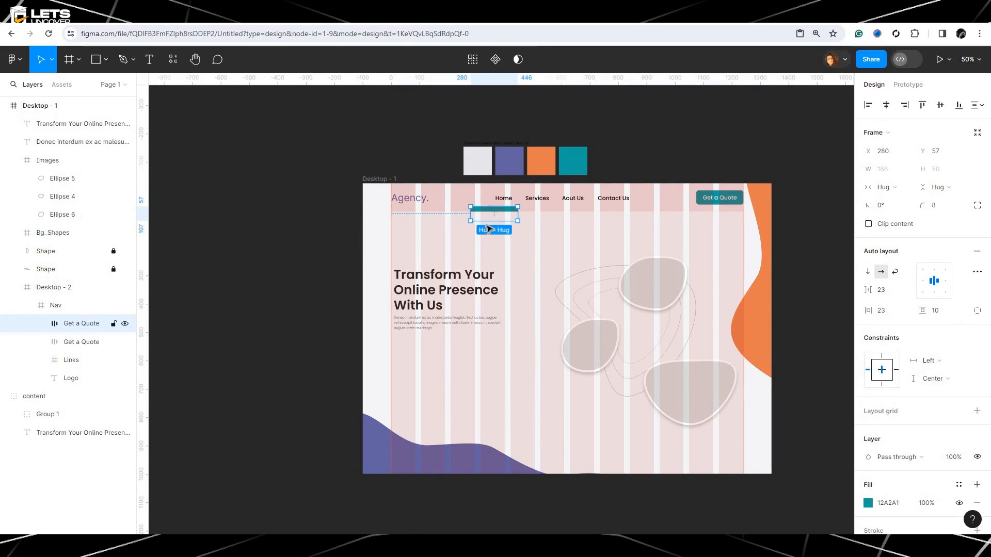
drag(488, 228, 416, 345)
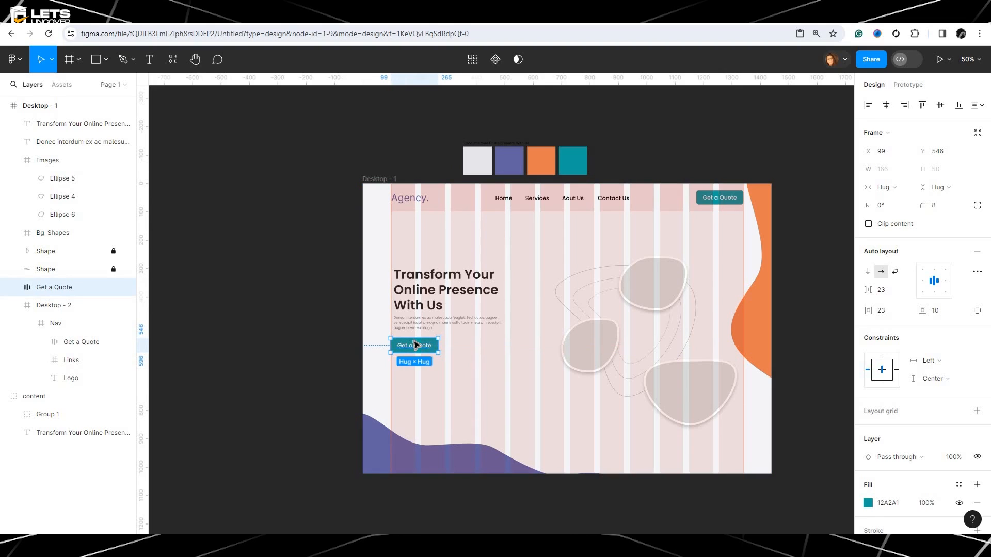
Duplicate the hero's Get a Quote button and place the copy beside it at X 286, Y 546.
key(shift+0)
scroll(438, 484, down, 3)
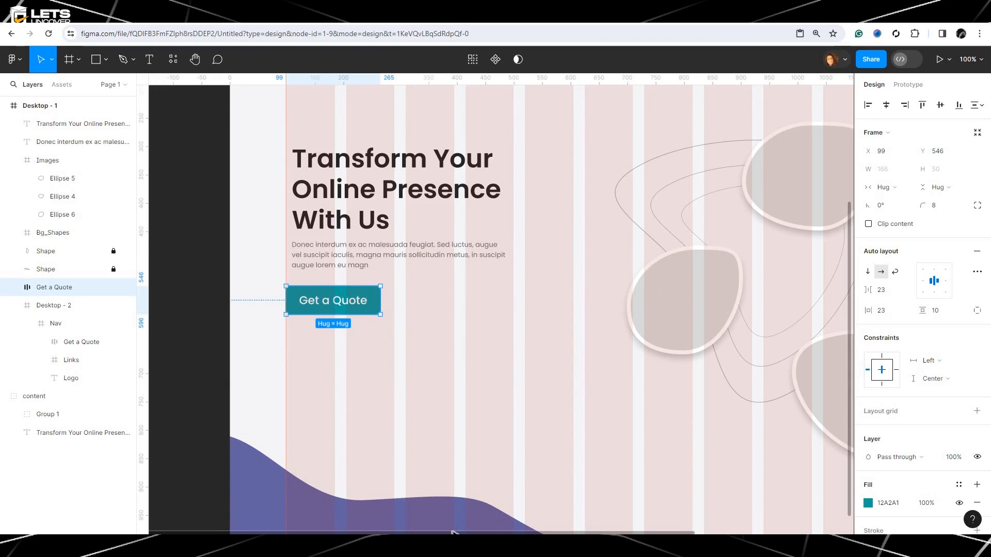
scroll(453, 533, left, 4)
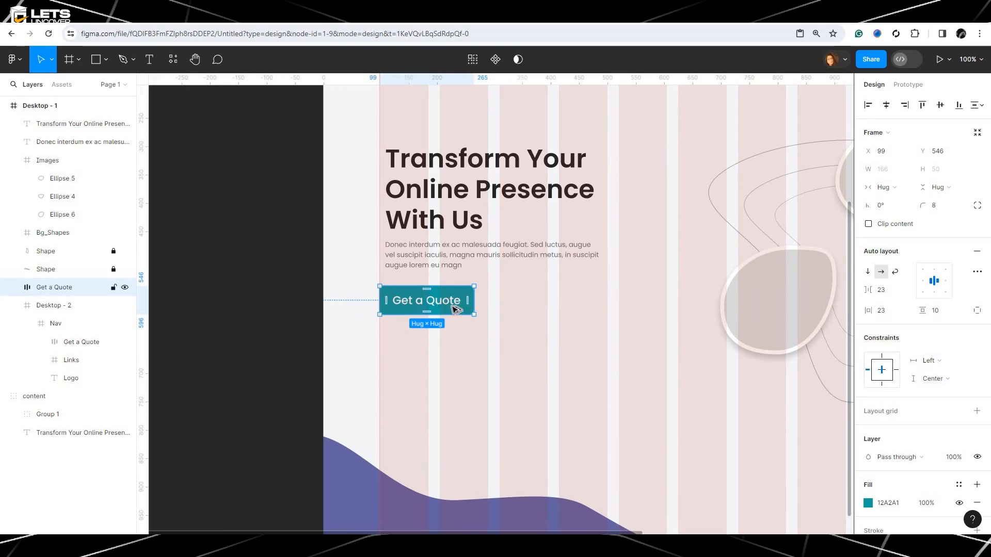
drag(458, 305, 546, 300)
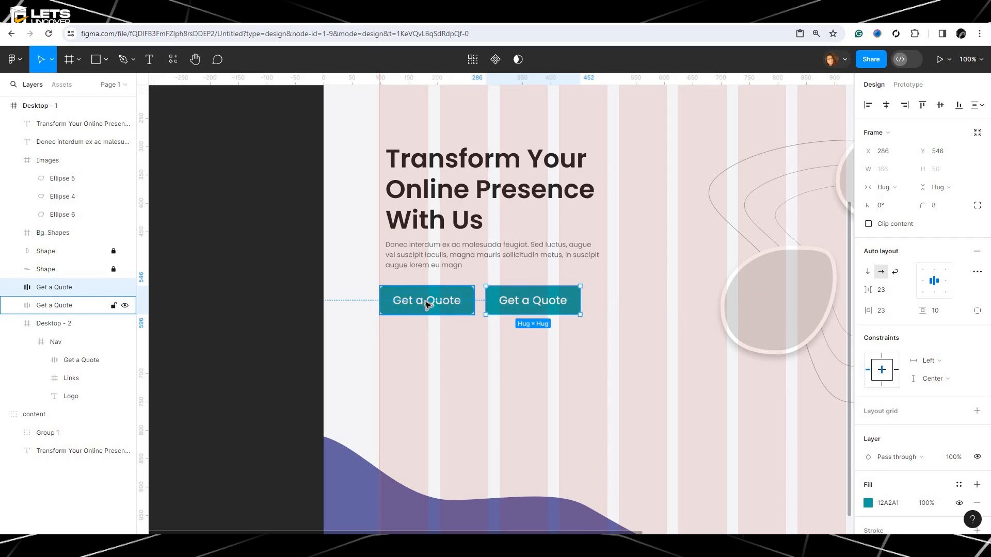
Change the label of the duplicated hero button to "Learn More".
double_click(509, 300)
double_click(508, 301)
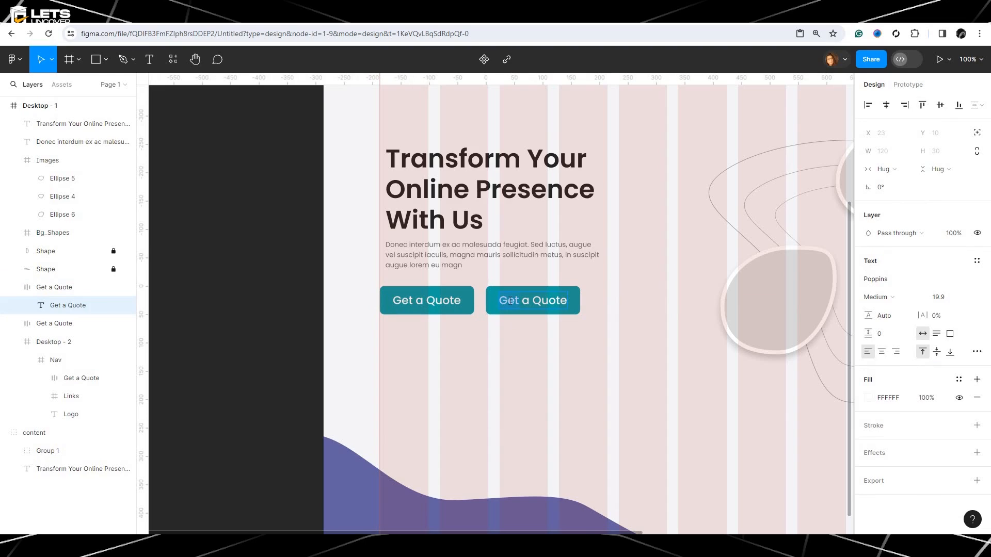
key(ctrl+a)
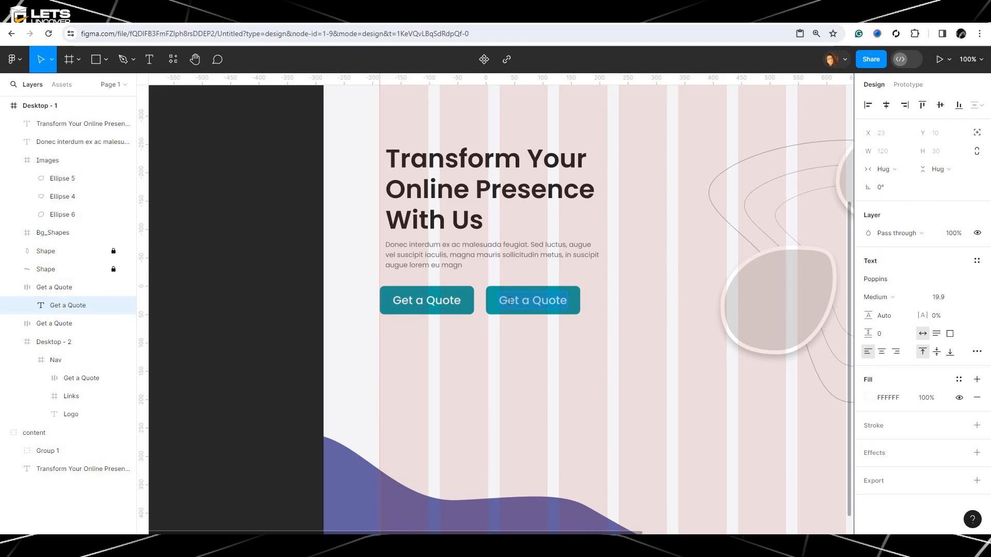
text(Lear)
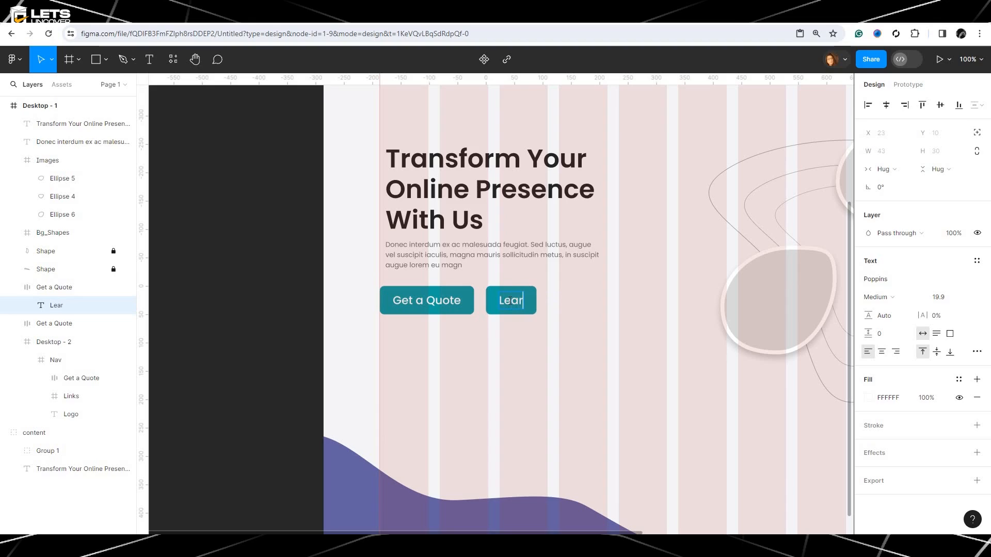
text(n More)
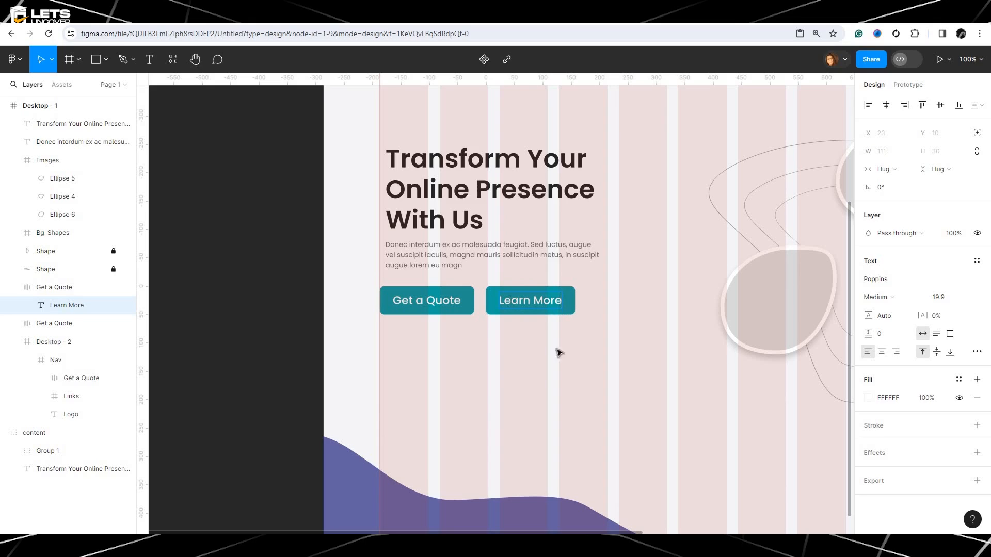
key(Escape)
Remove the Learn More button's fill and give it an orange inside stroke of 1 px.
click(573, 305)
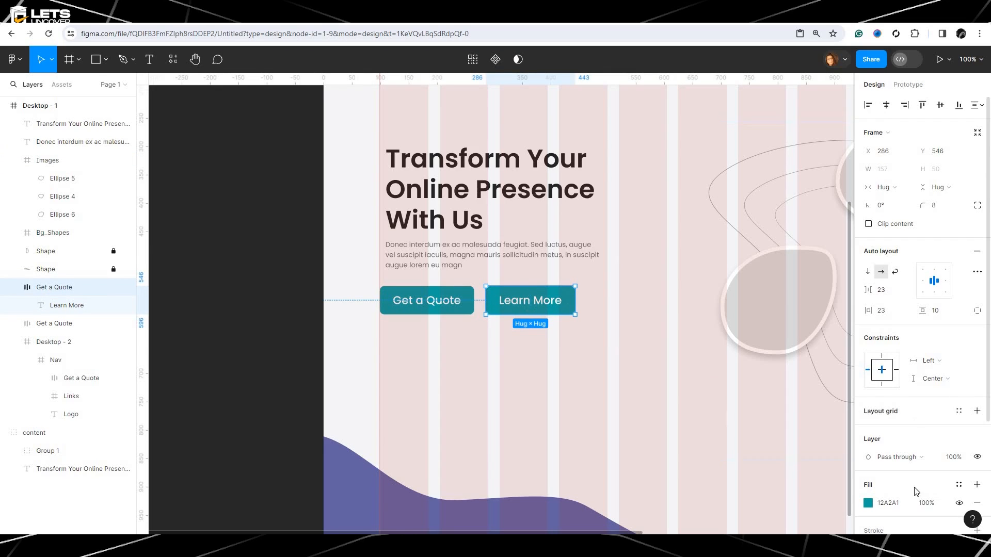
scroll(934, 464, down, 3)
scroll(948, 457, down, 2)
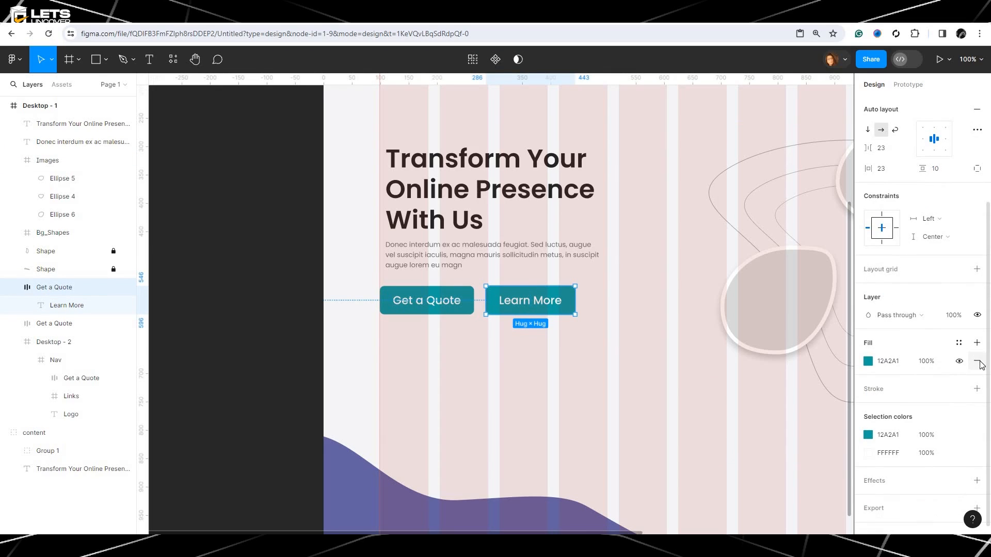
click(978, 361)
click(976, 370)
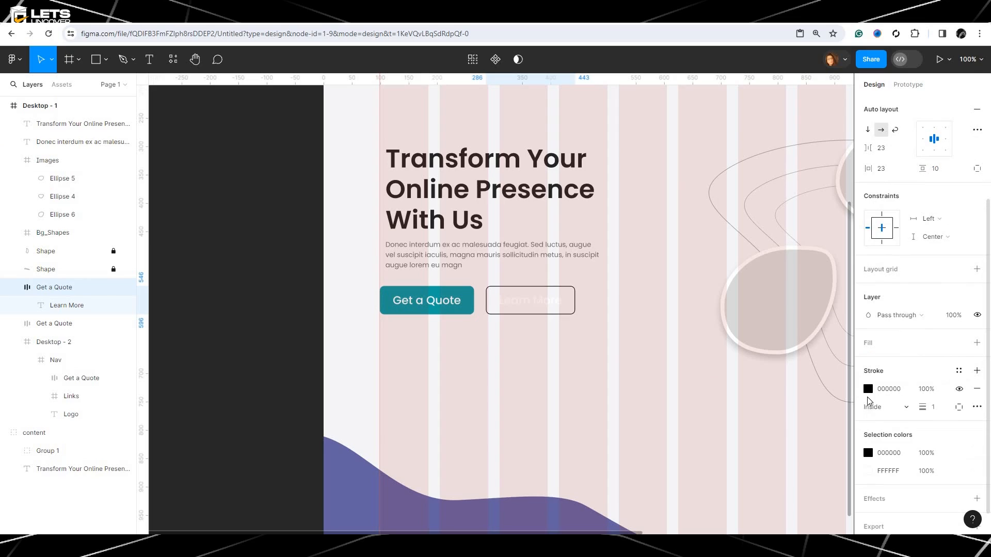
click(868, 389)
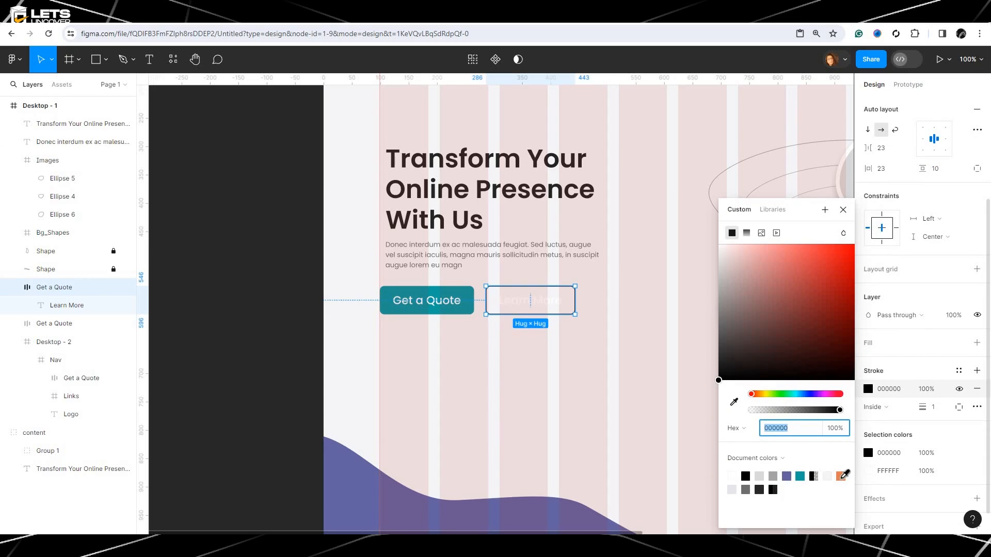
click(843, 475)
Recolor the Learn More button's label to black 000000 at 85% opacity.
click(550, 306)
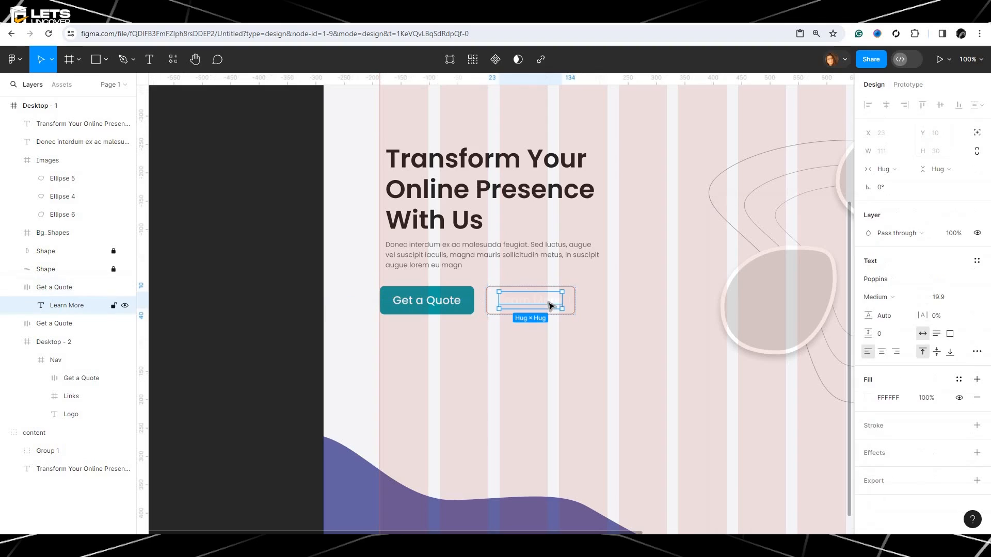
double_click(550, 306)
key(ctrl+a)
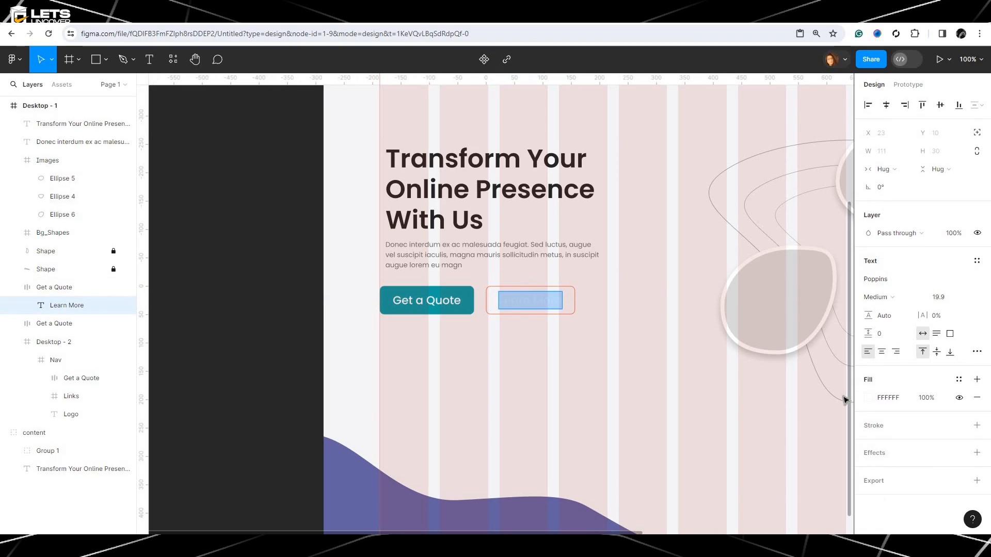
click(868, 398)
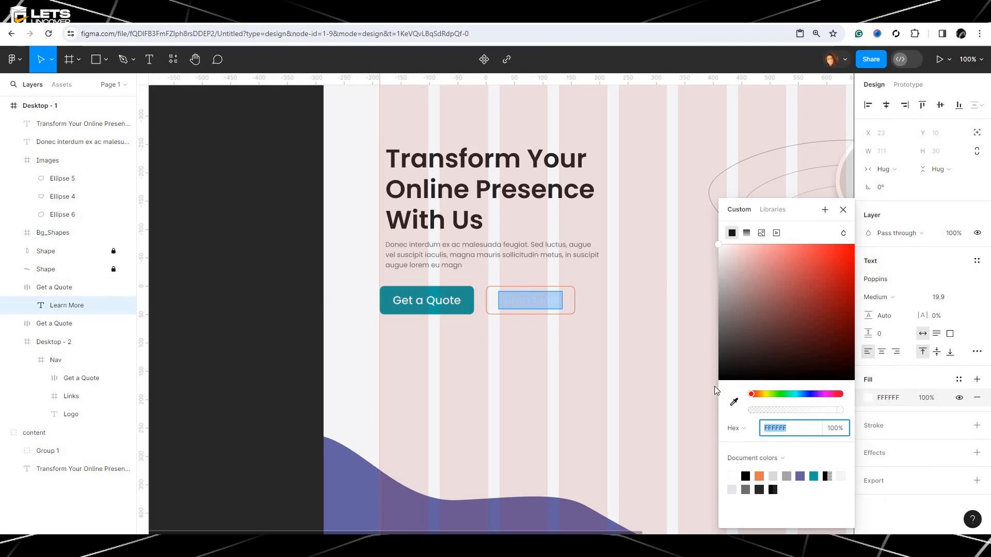
drag(719, 379, 692, 400)
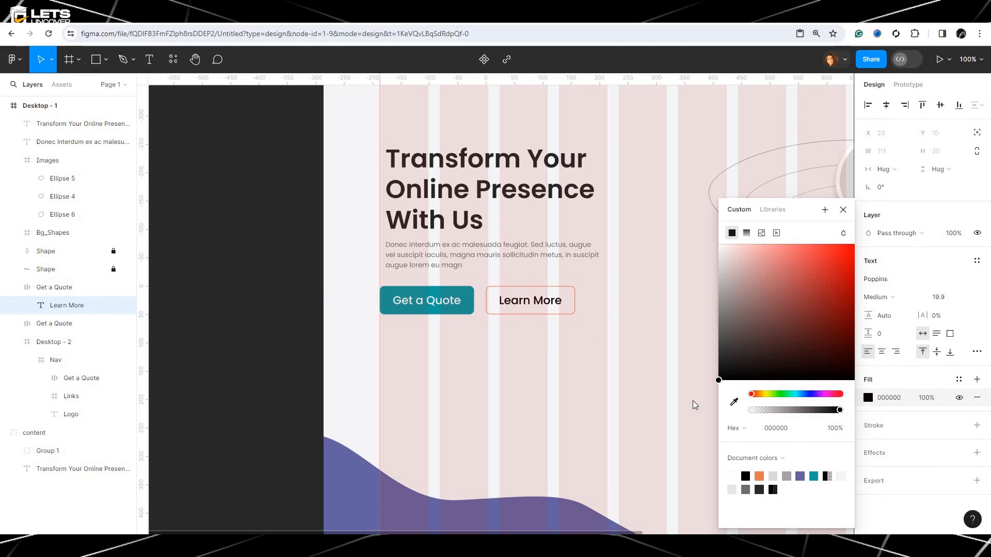
click(927, 398)
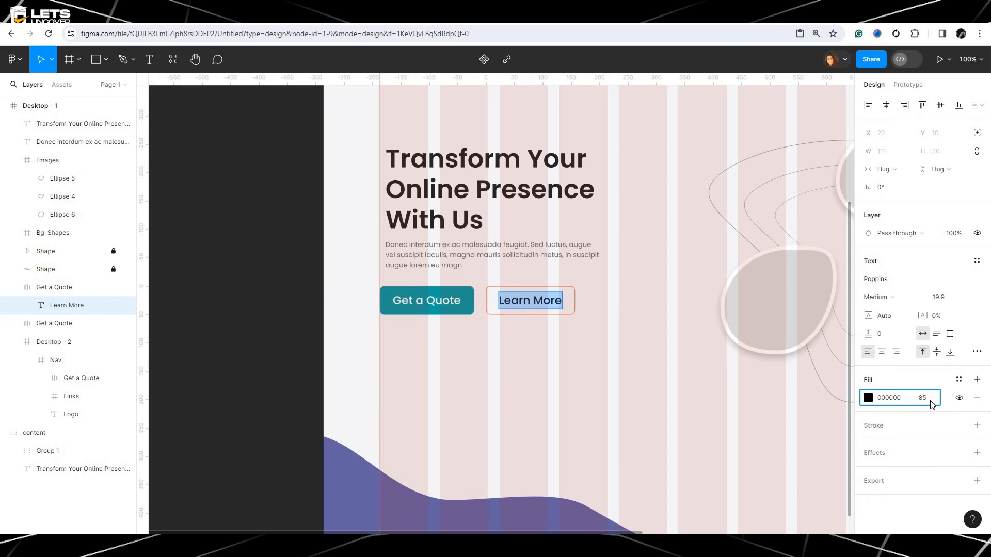
text(85)
key(Return)
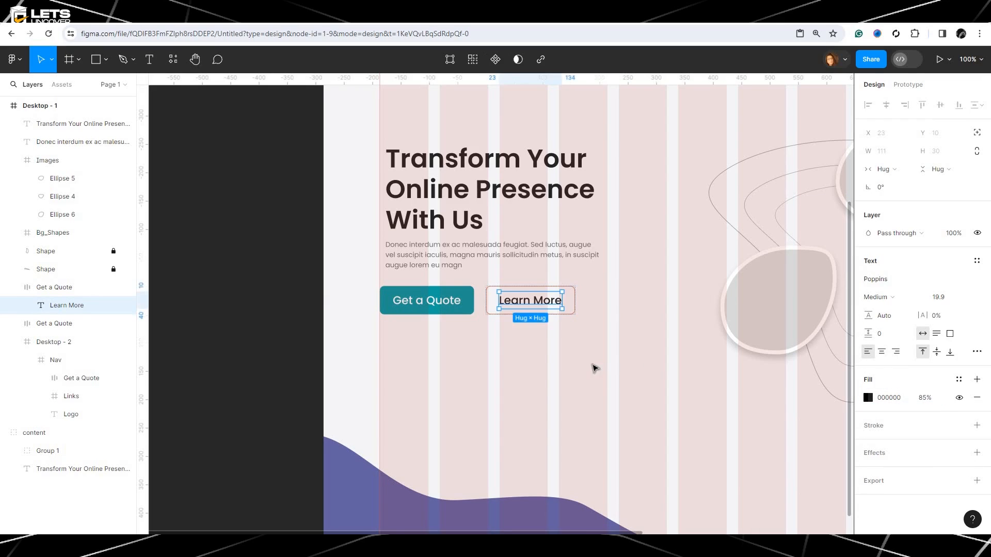
click(588, 367)
Set the spacing between the hero's Get a Quote and Learn More buttons to 15.
key(minus)
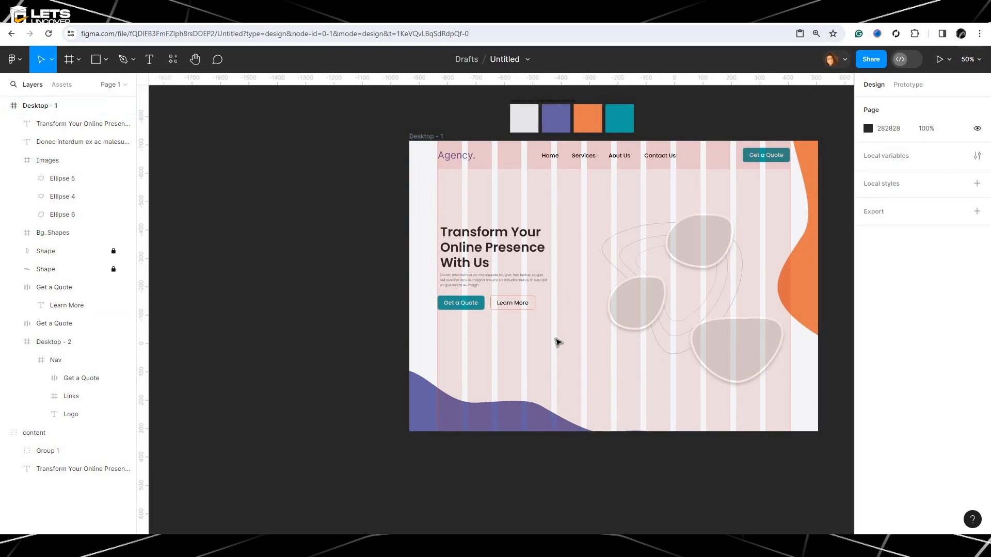
drag(542, 331, 437, 292)
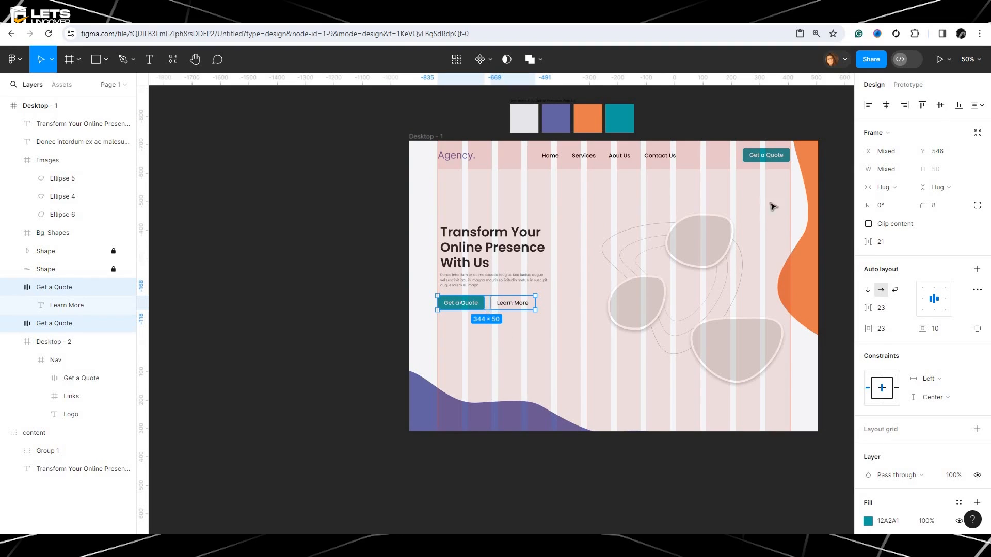
drag(861, 242, 854, 240)
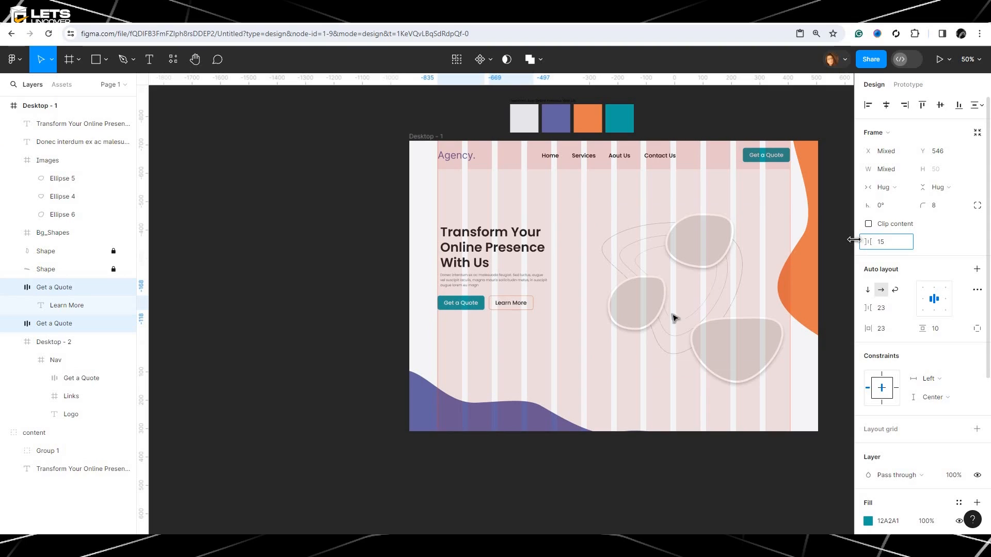
click(508, 349)
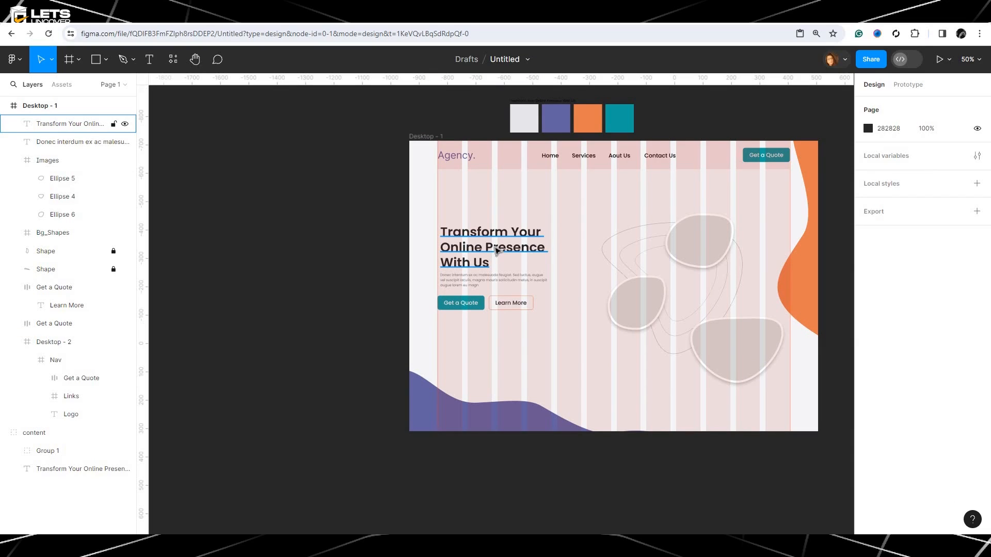
Color the headline's second line, "Online Presence", with the orange document color.
key(shift+0)
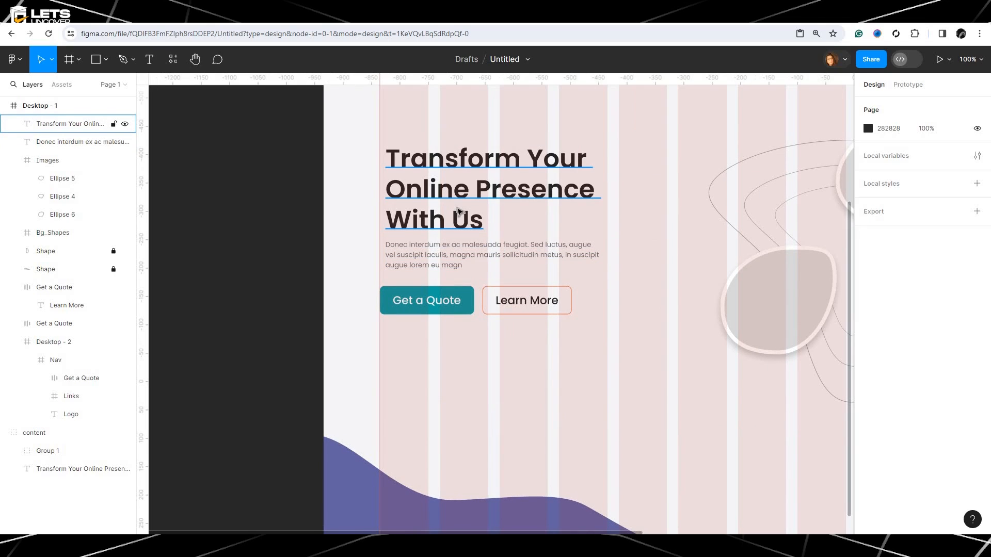
double_click(432, 190)
click(450, 161)
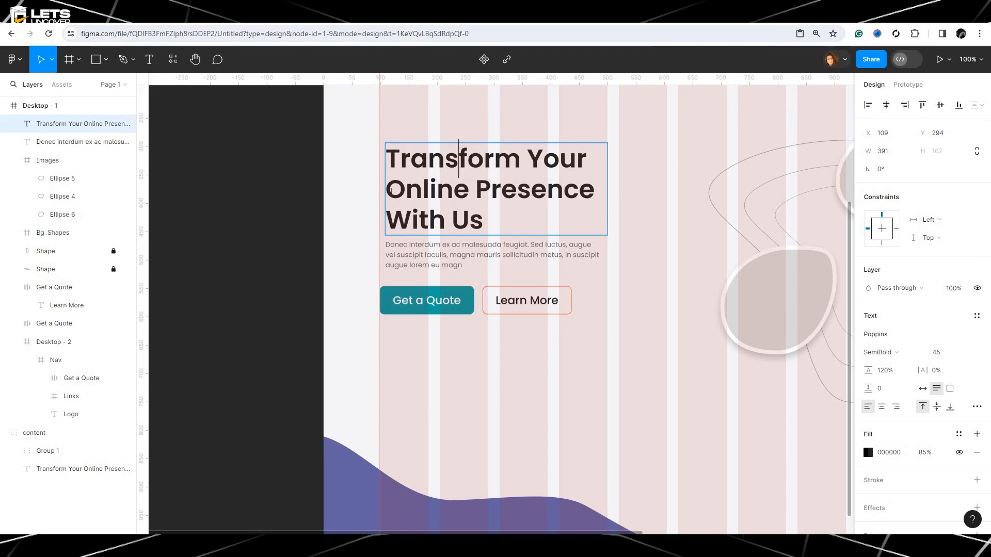
drag(386, 189, 611, 191)
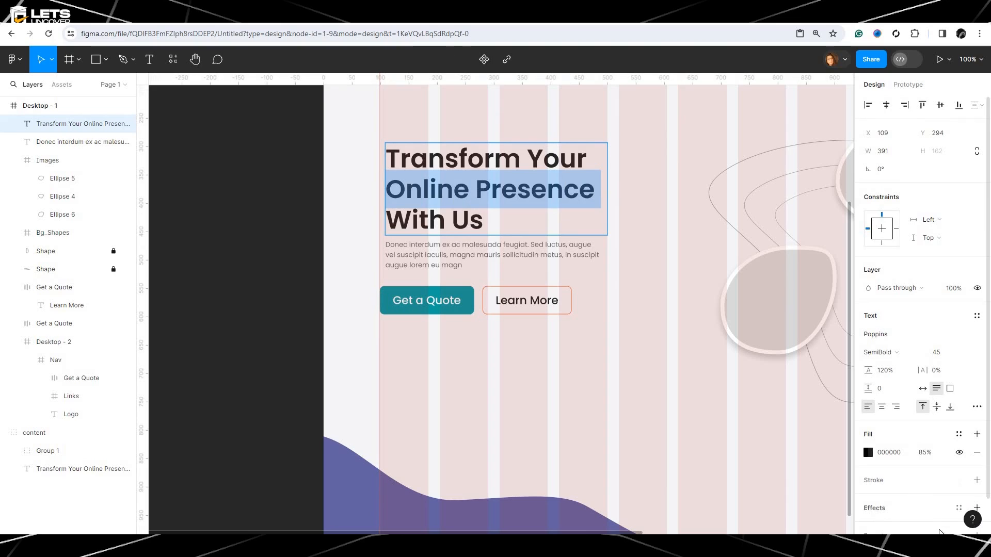
click(863, 453)
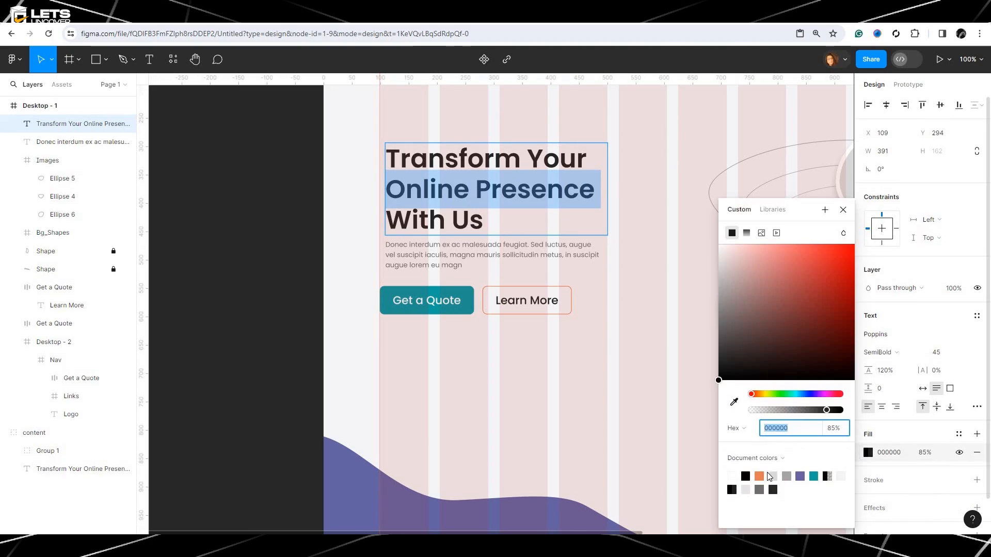
click(759, 476)
key(Escape)
key(Escape)
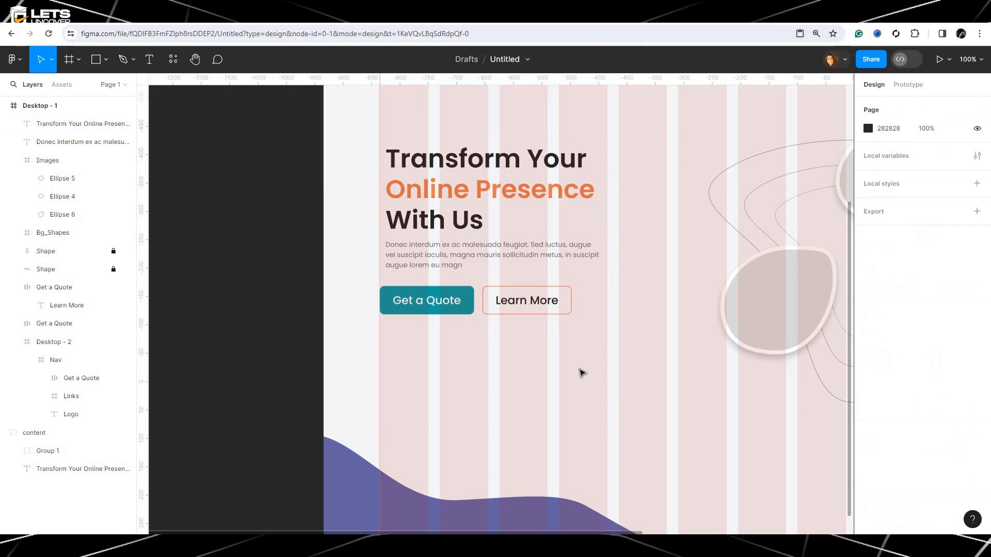
Move the headline and paragraph to X 98 at the grid's left edge, with a gap of 22 between them.
drag(604, 358, 598, 305)
click(597, 305)
click(623, 267)
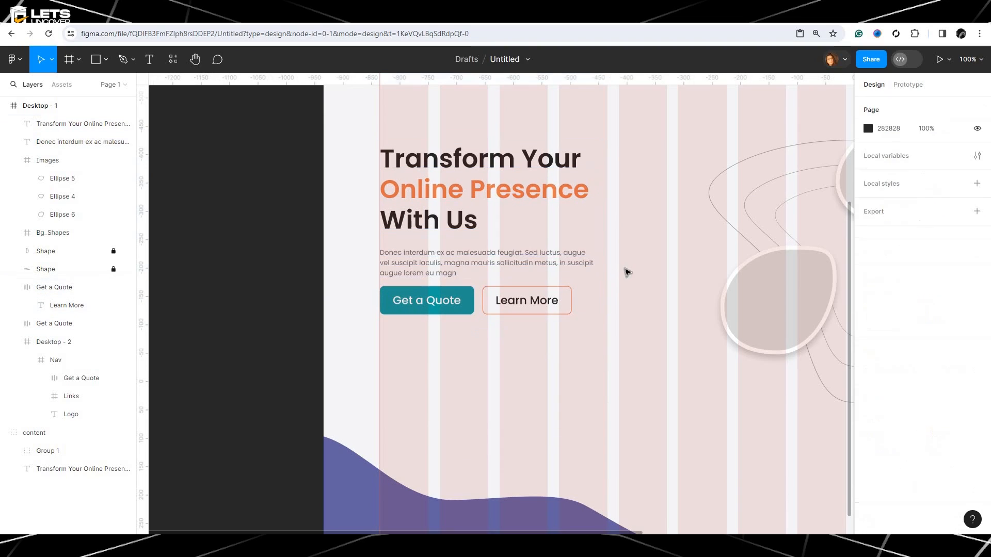
drag(623, 268, 443, 195)
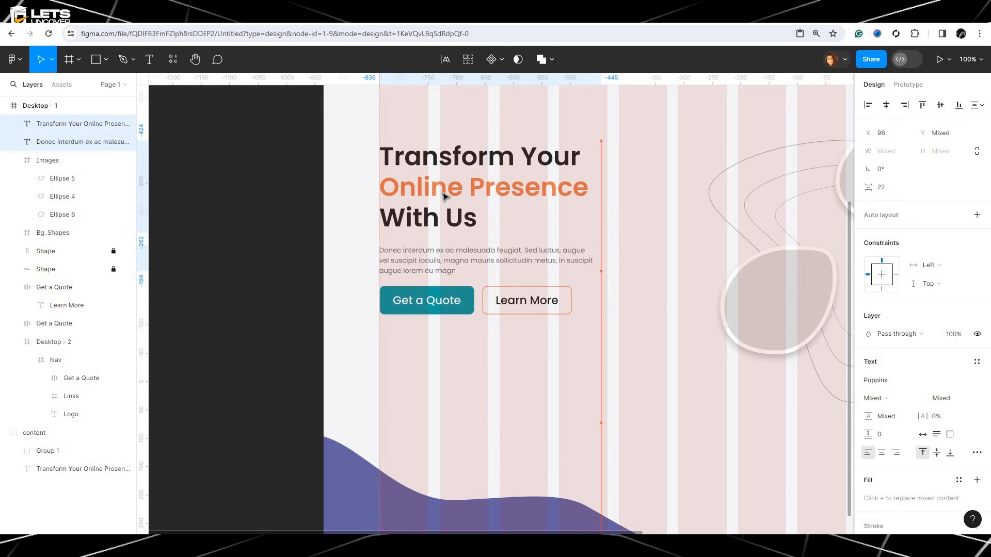
click(578, 348)
Wrap the hero's Get a Quote and Learn More buttons together in a frame.
drag(587, 335, 468, 224)
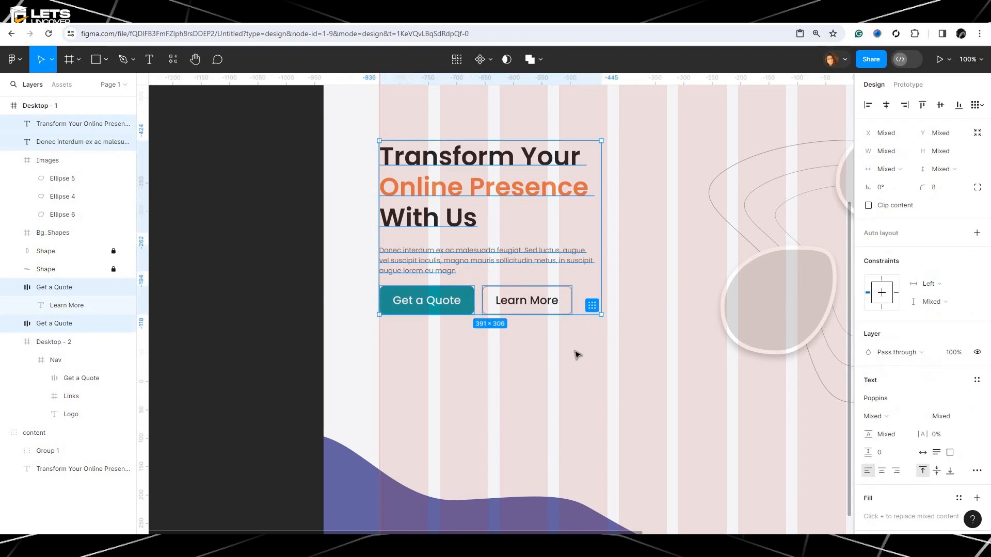
drag(596, 307, 449, 304)
right_click(474, 304)
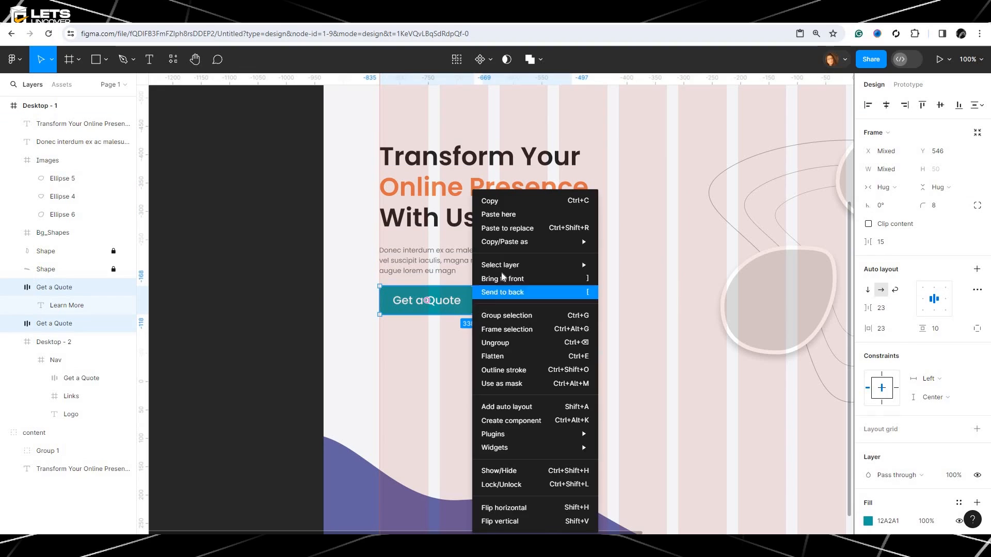
click(567, 330)
click(561, 350)
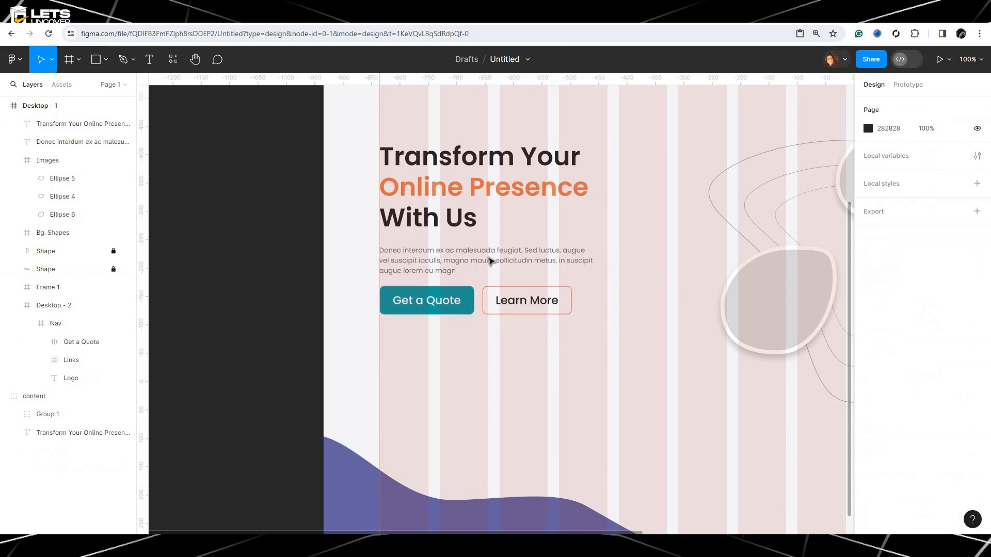
Distribute the vertical spacing evenly between the headline, paragraph and button frame.
drag(520, 335, 508, 216)
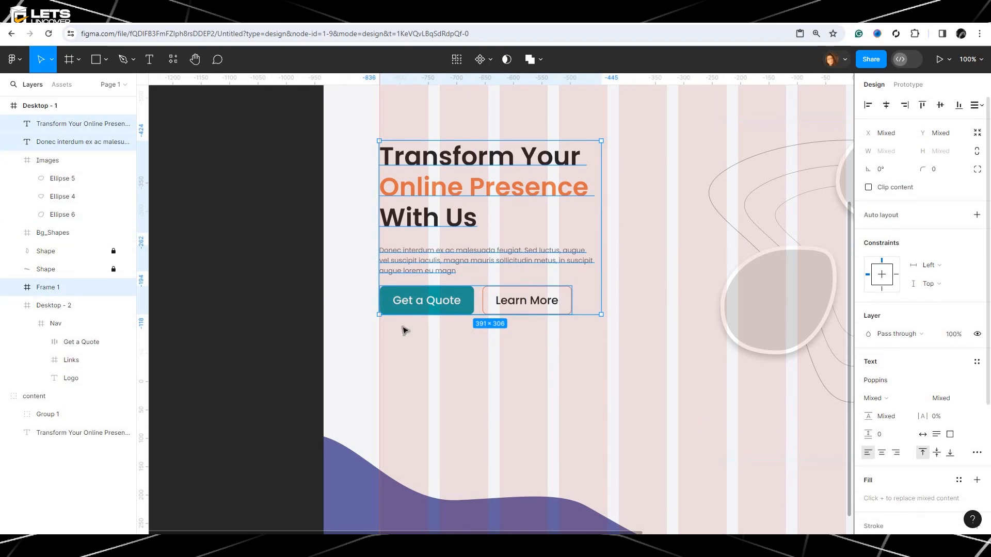
click(978, 105)
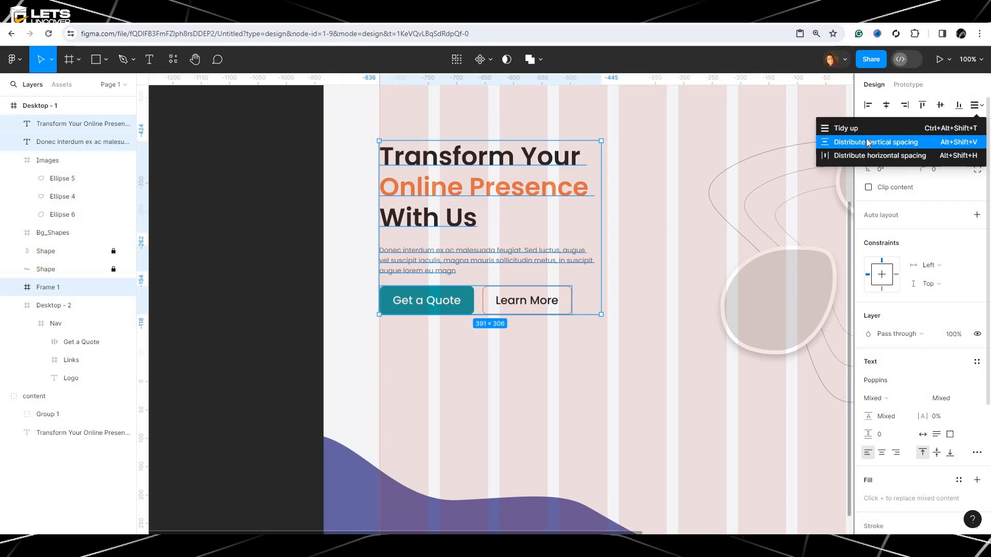
click(888, 142)
click(567, 354)
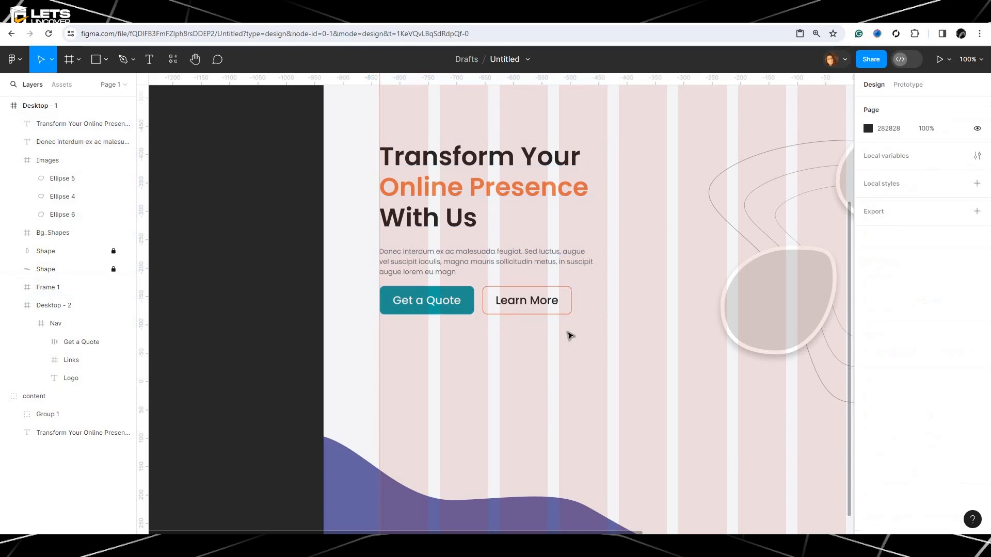
drag(600, 338, 433, 179)
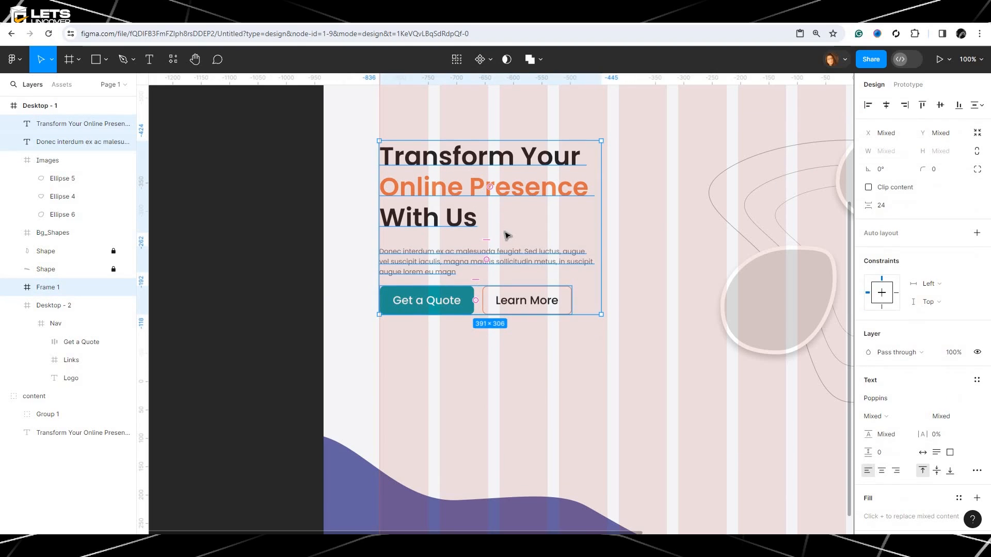
click(615, 224)
drag(588, 144, 549, 260)
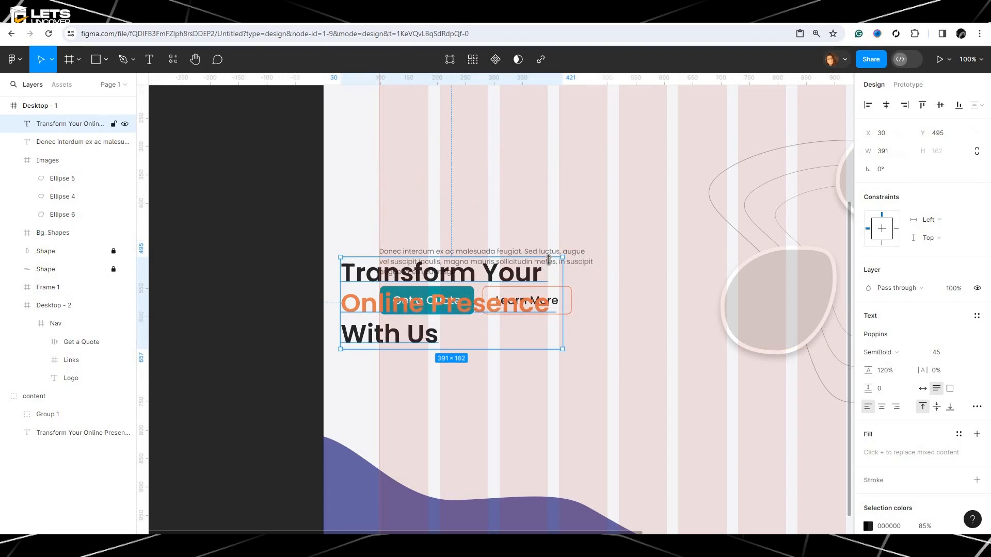
key(Escape)
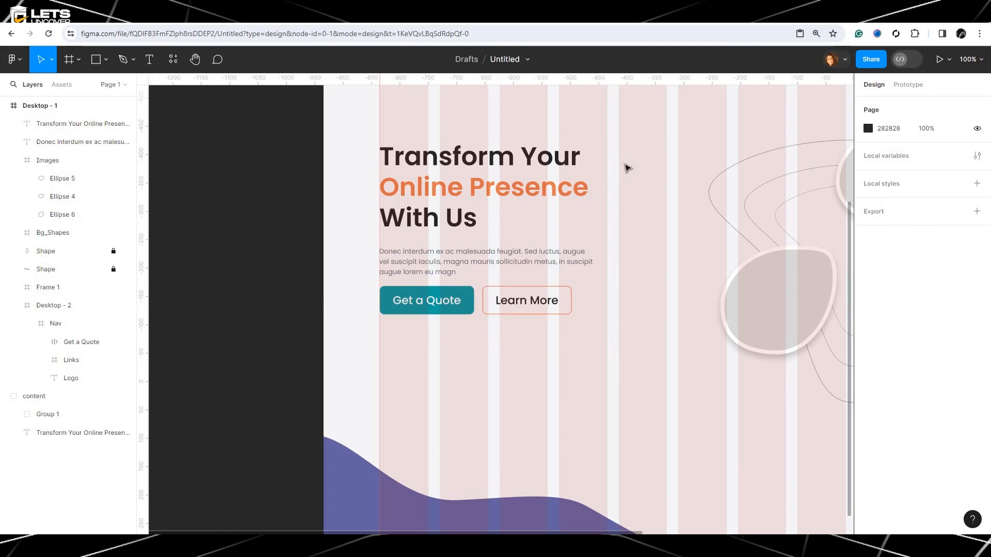
Wrap the headline and paragraph together in a frame.
drag(627, 167, 531, 257)
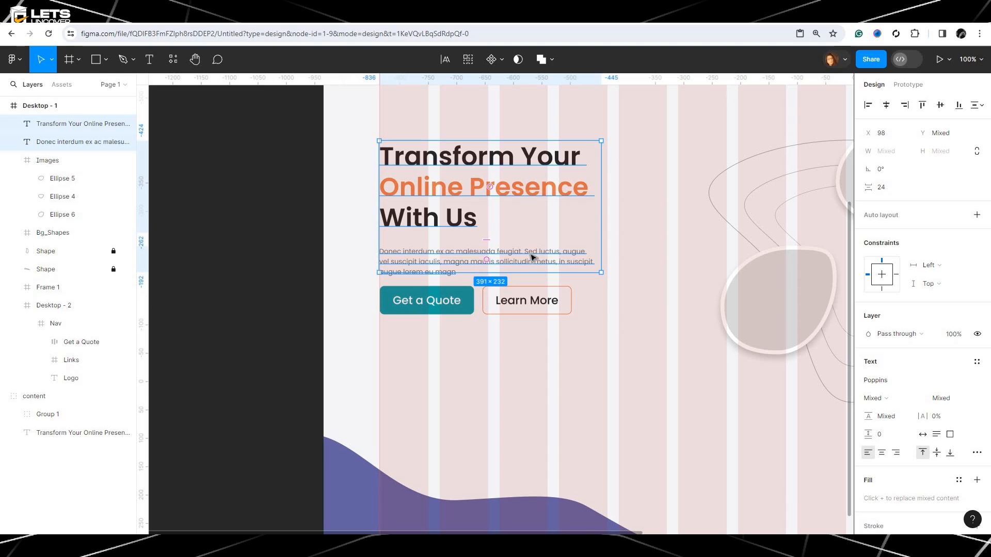
right_click(531, 257)
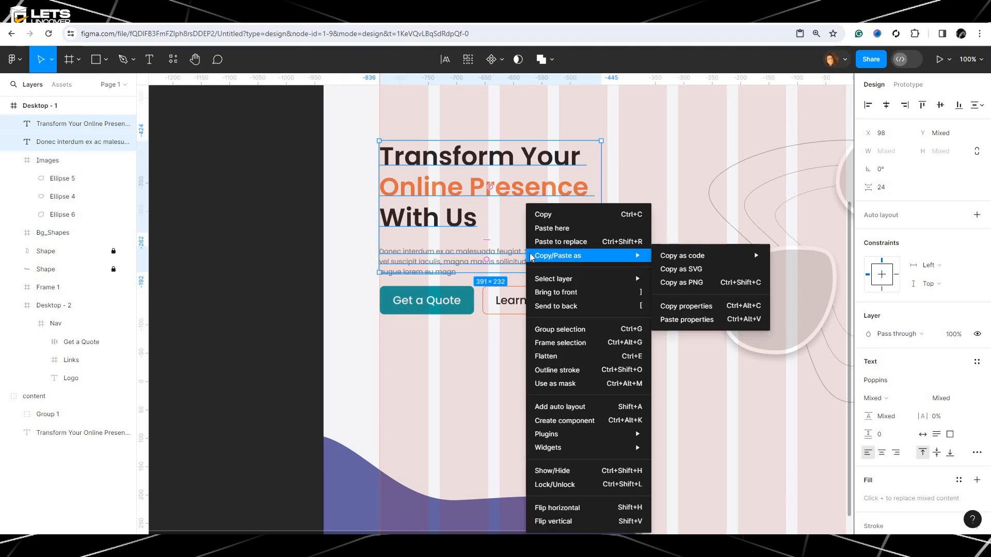
click(572, 345)
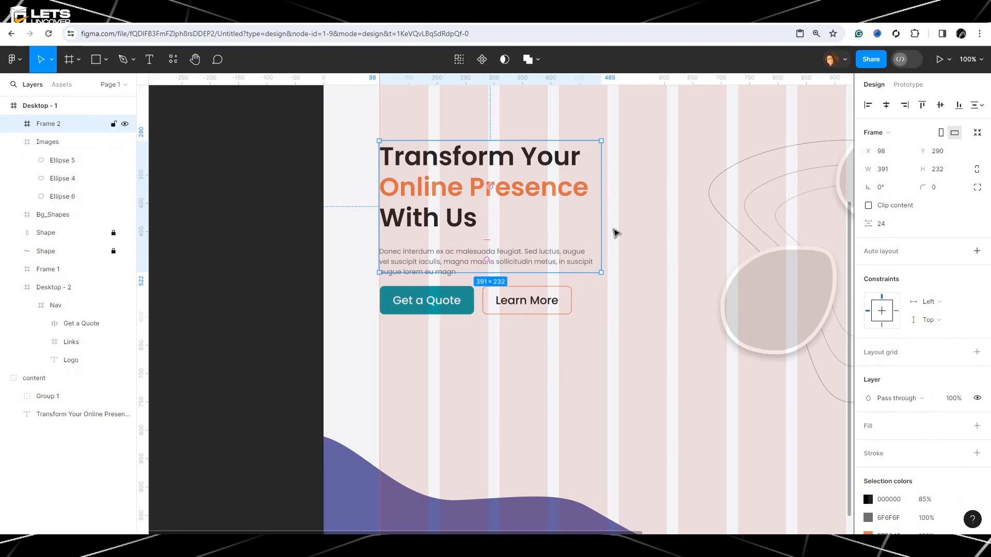
Set the vertical spacing between the headline-and-paragraph frame and the button frame to 31.
drag(622, 207, 548, 330)
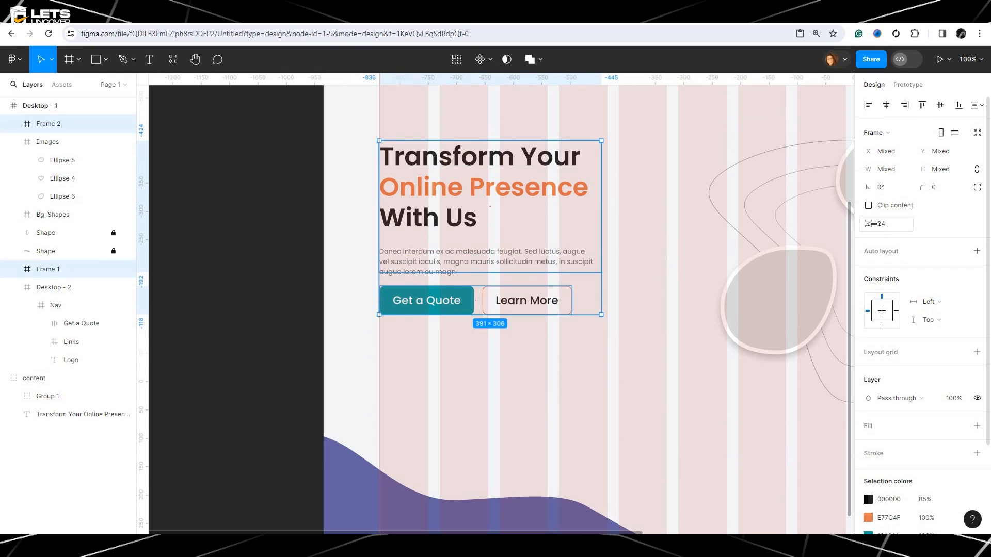
drag(873, 223, 881, 225)
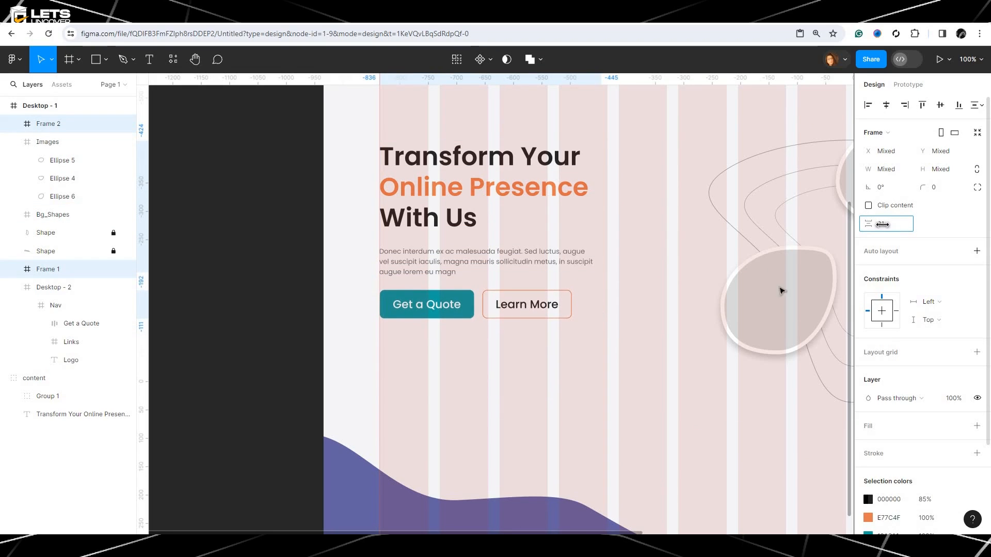
click(584, 368)
Move the hero's text frame and button frame together about 9 px right and 17 px down.
key(minus)
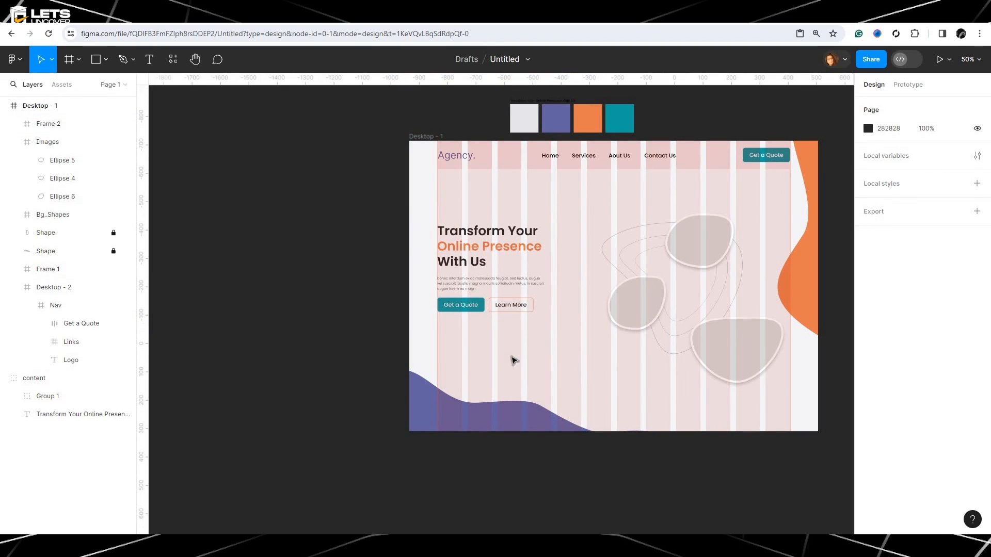
click(480, 276)
click(478, 255)
drag(491, 333, 469, 266)
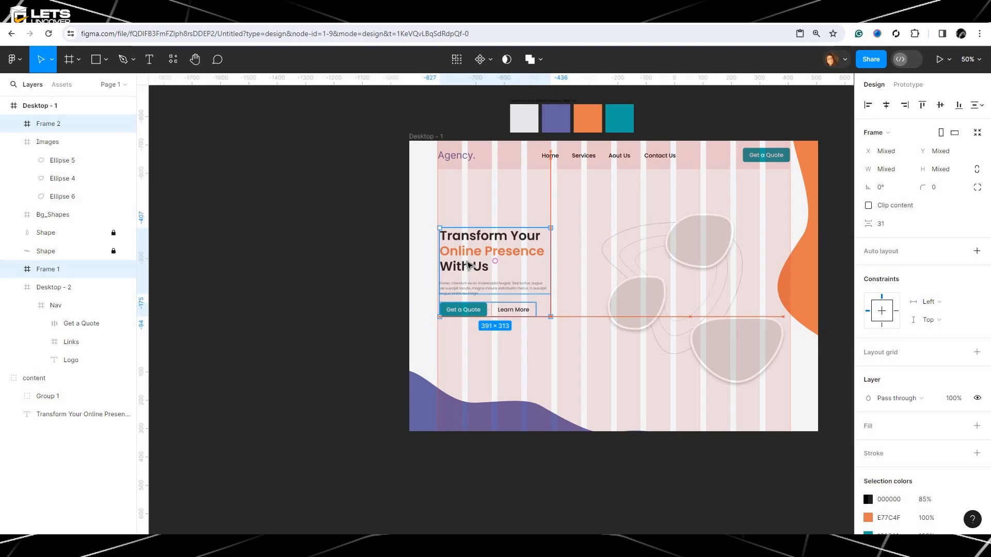
click(513, 356)
Search the Unsplash plugin for "working girl" and fill the hero's upper image blob with the photo of a woman holding a phone.
click(692, 247)
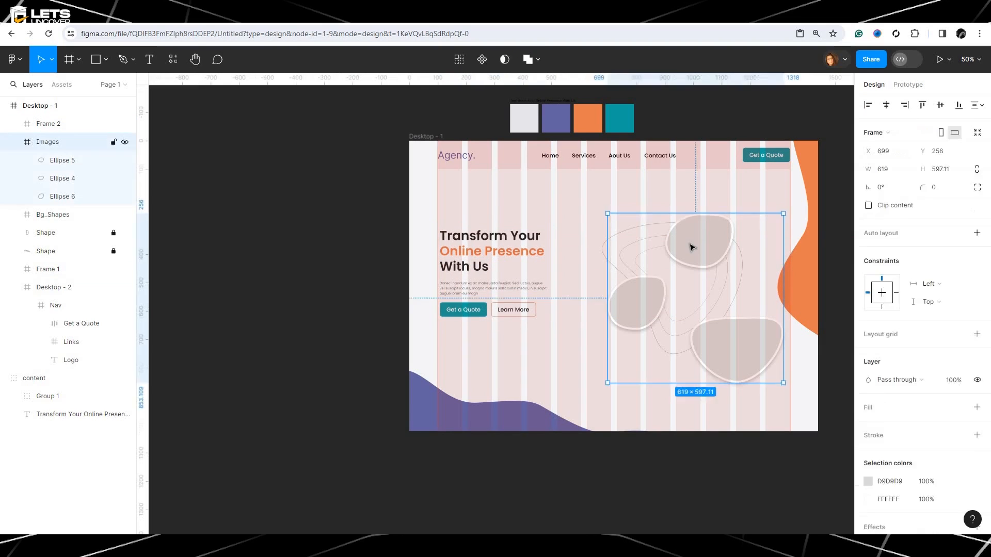
click(692, 247)
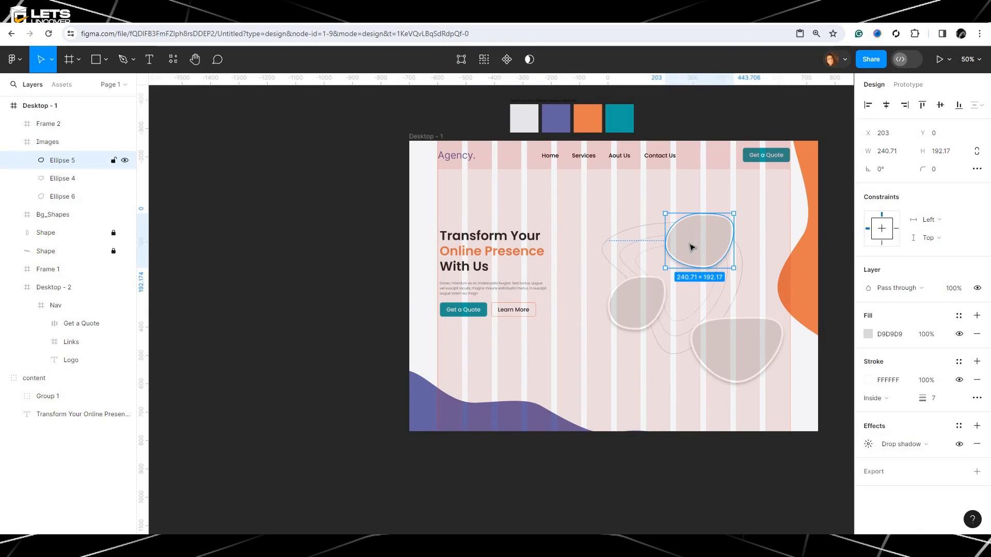
click(22, 60)
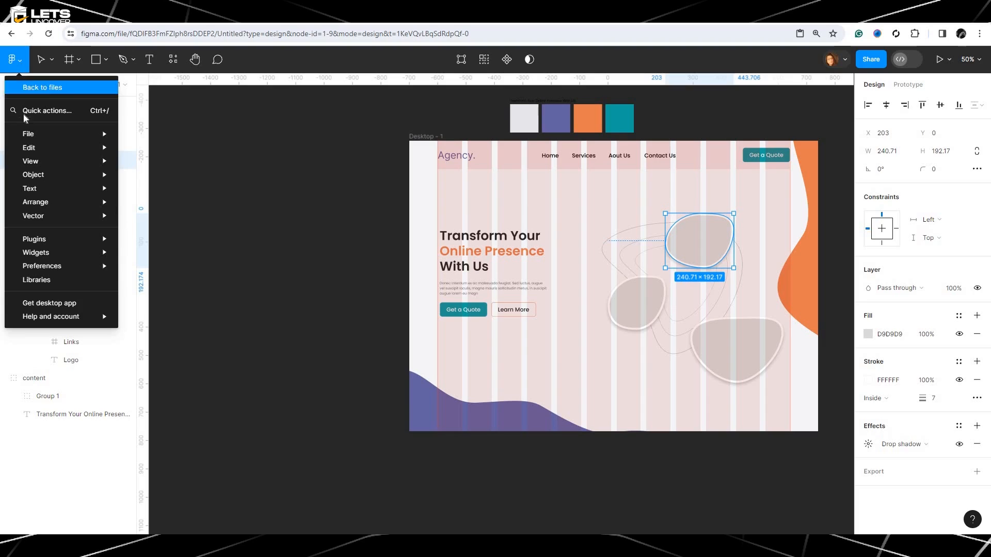
mouse_move(23, 138)
mouse_move(54, 239)
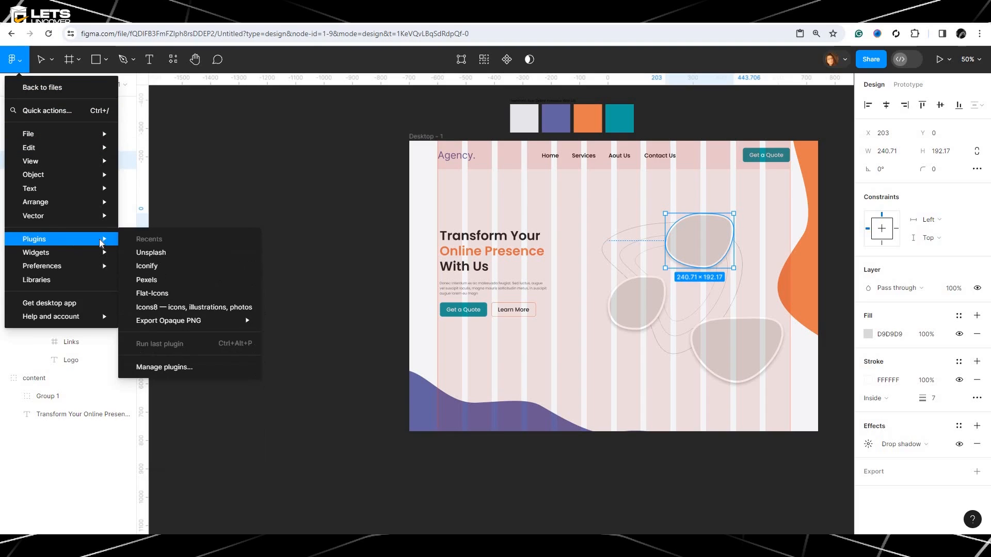
click(148, 254)
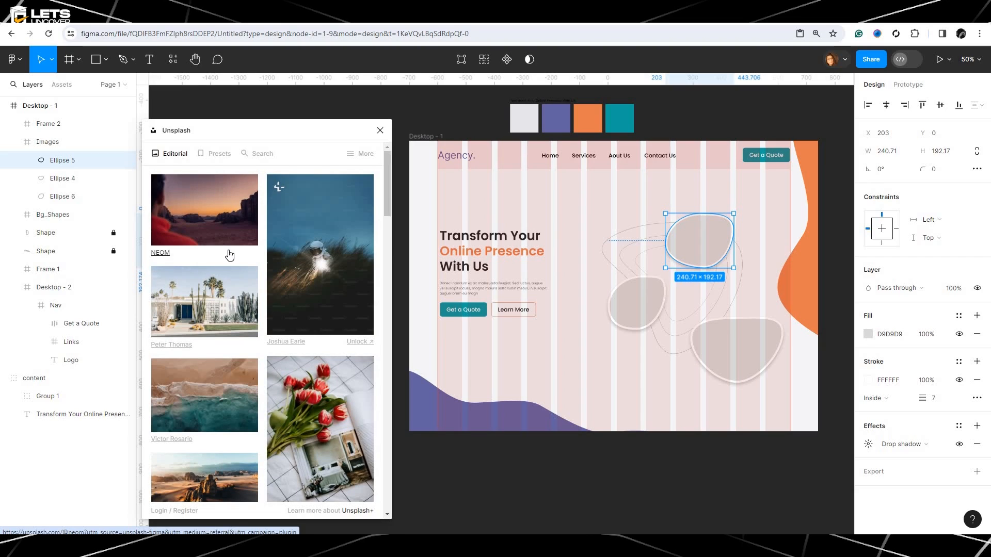
scroll(272, 339, down, 10)
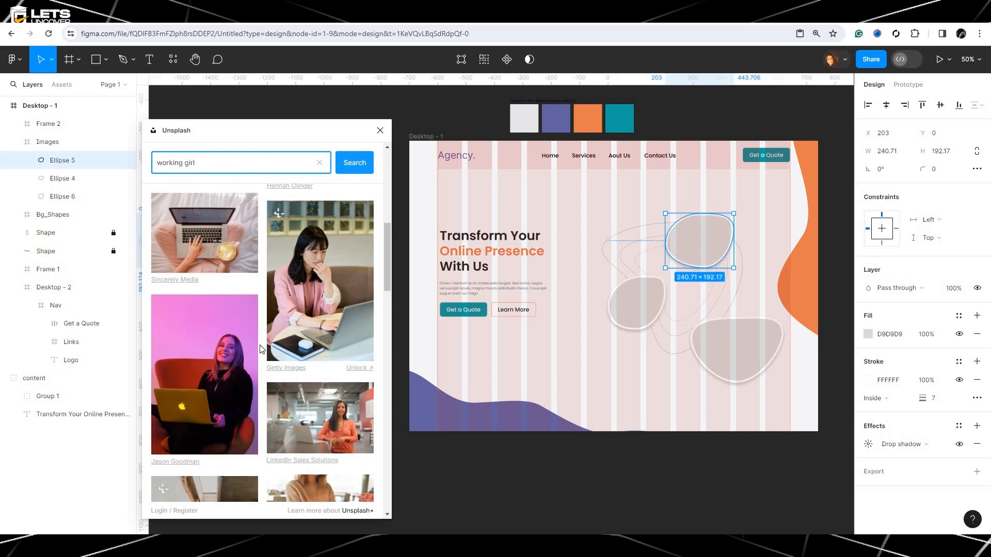
scroll(234, 360, down, 5)
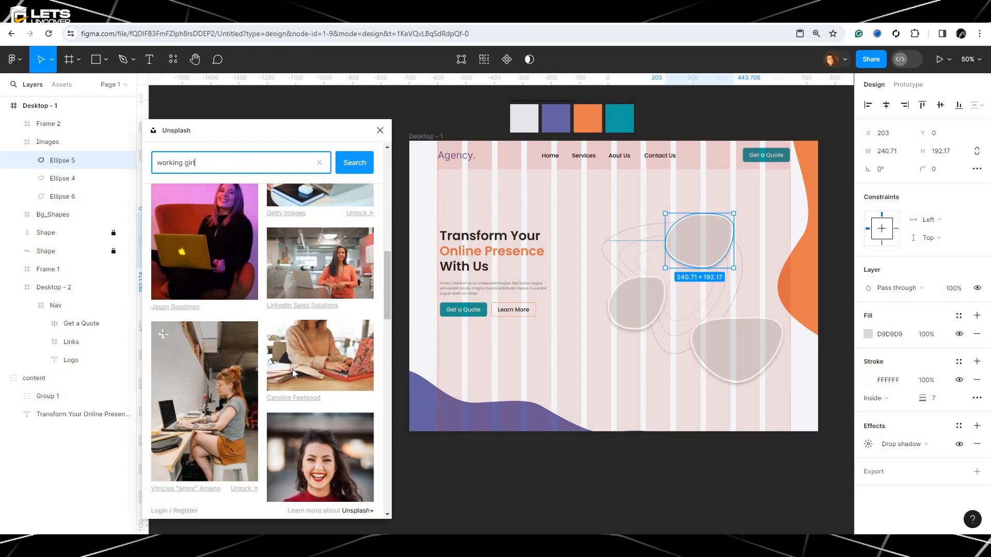
scroll(286, 368, down, 10)
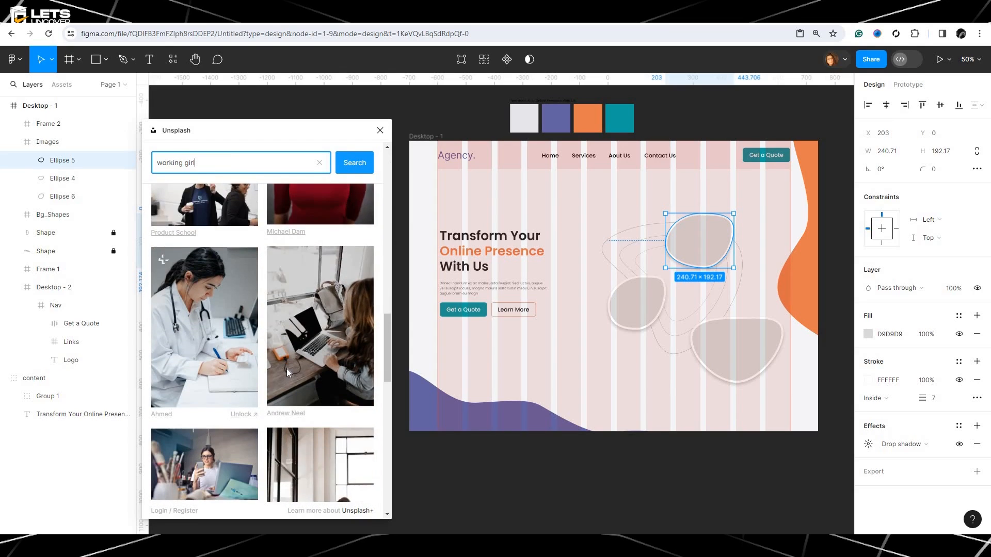
click(218, 315)
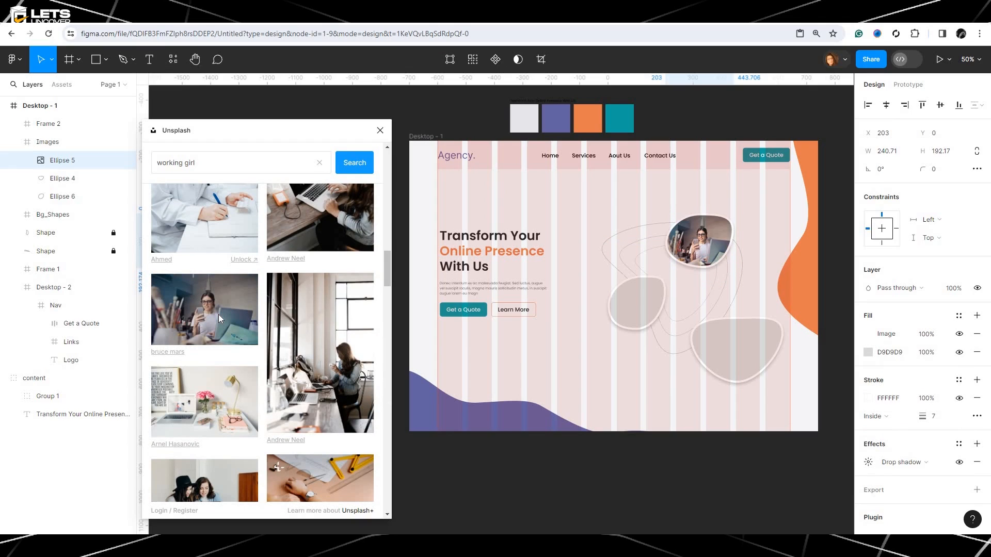
Fill the hero's middle image blob, nearest the headline, with the Unsplash photo of a man wearing headphones beside a laptop.
click(631, 313)
scroll(255, 358, down, 3)
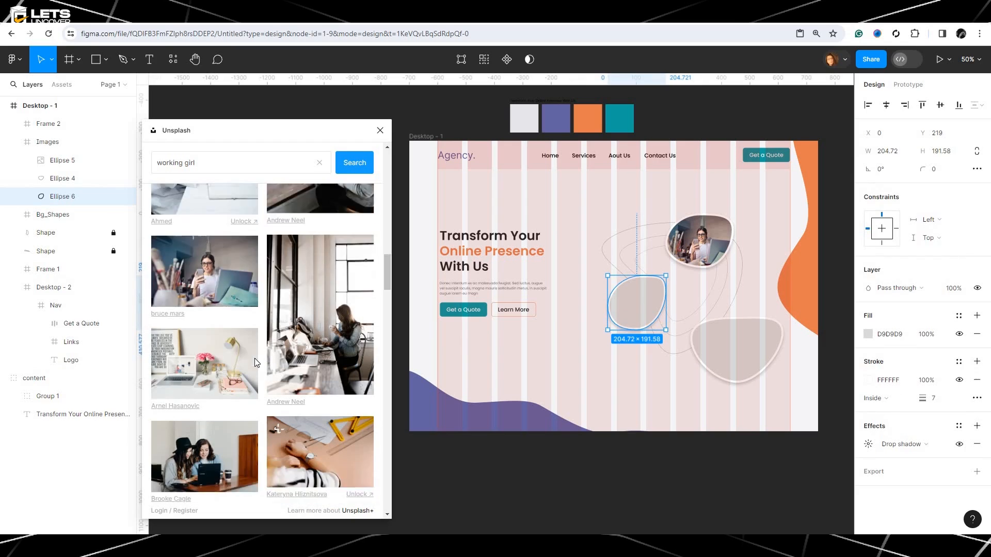
scroll(255, 362, down, 5)
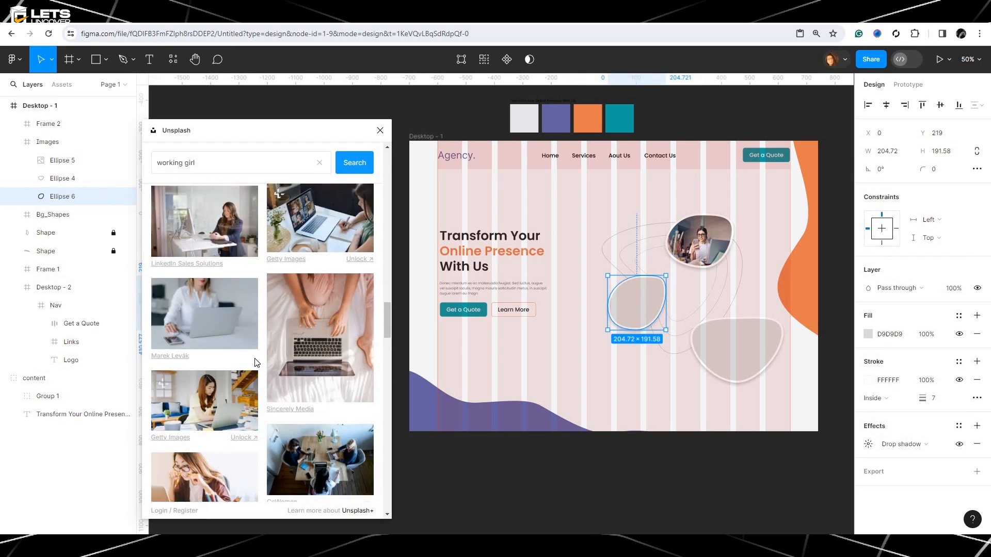
scroll(216, 361, down, 10)
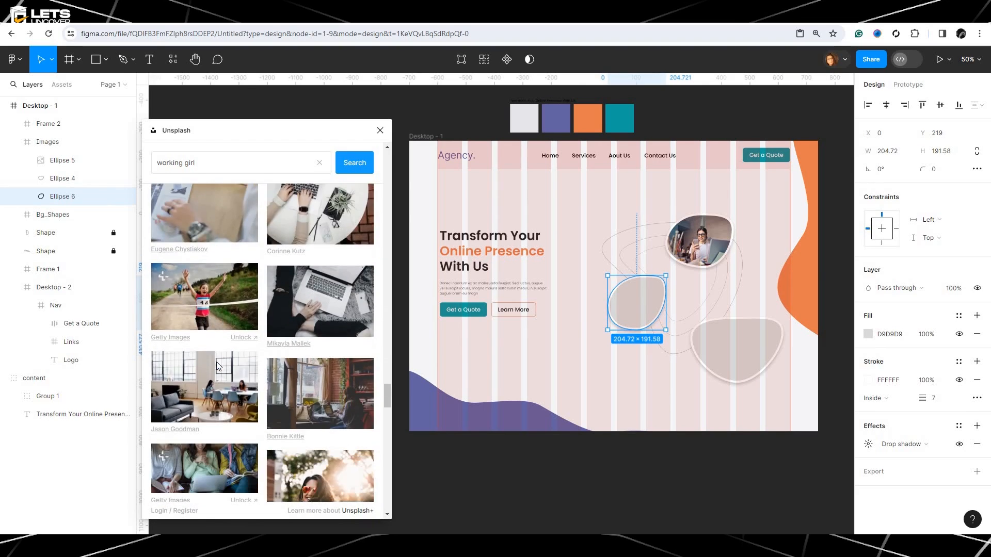
scroll(228, 382, down, 10)
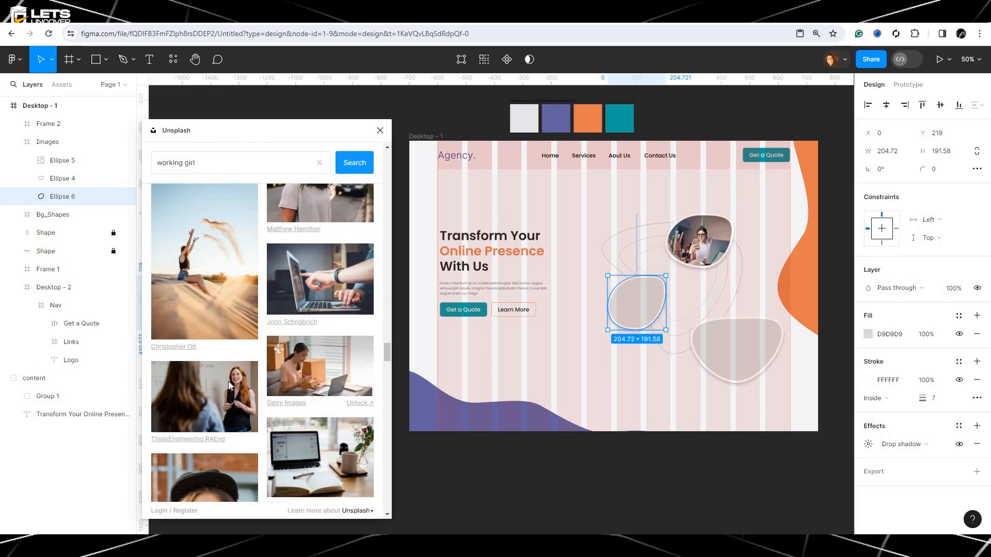
scroll(228, 380, down, 8)
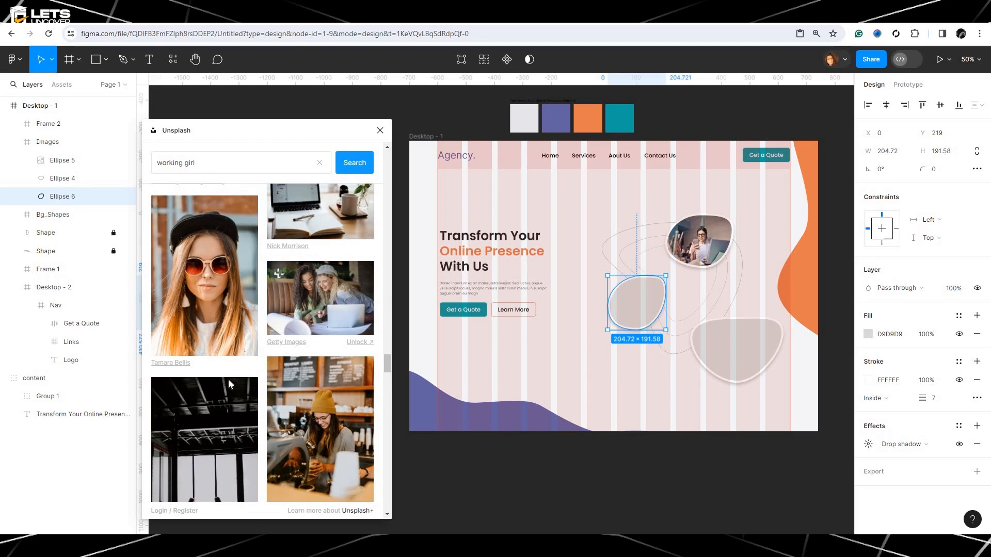
scroll(228, 379, down, 5)
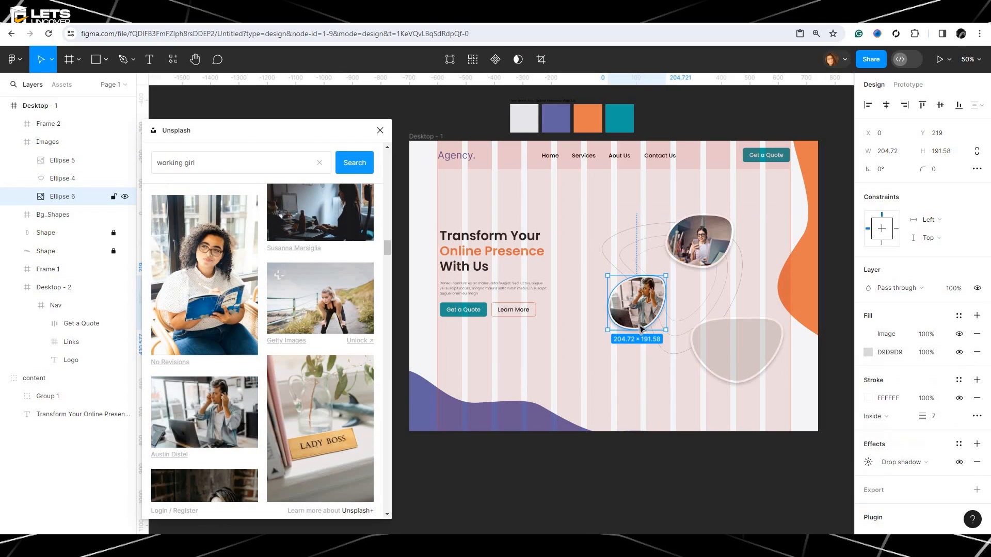
Fill the largest, lowest image blob with the Unsplash photo of a woman biting a pencil, and close the plugin.
click(719, 345)
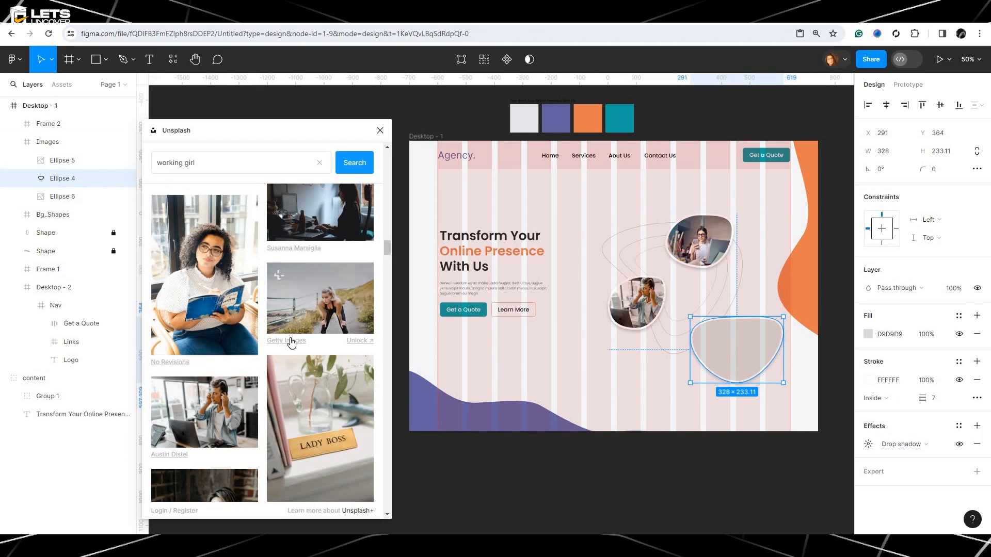
scroll(299, 356, up, 2)
scroll(322, 383, up, 5)
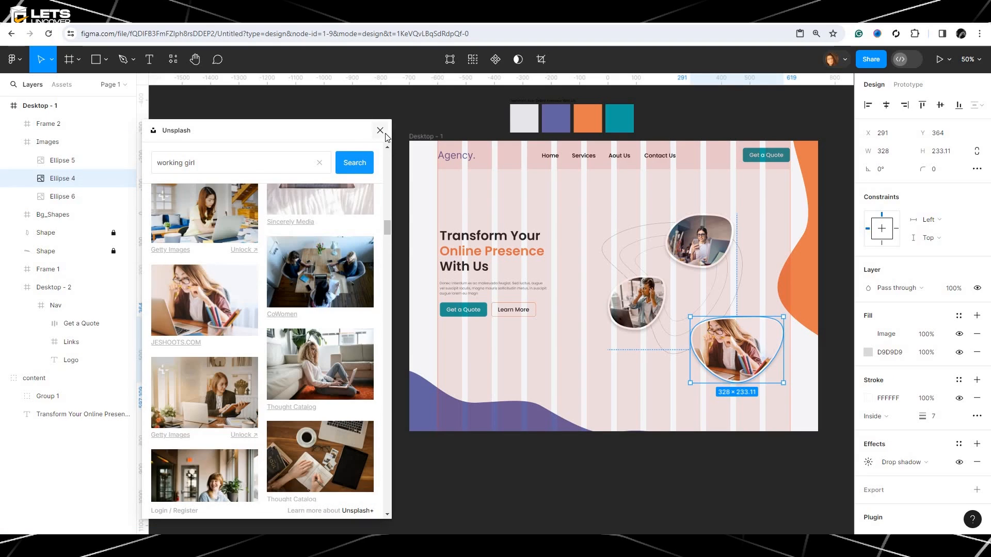
click(380, 132)
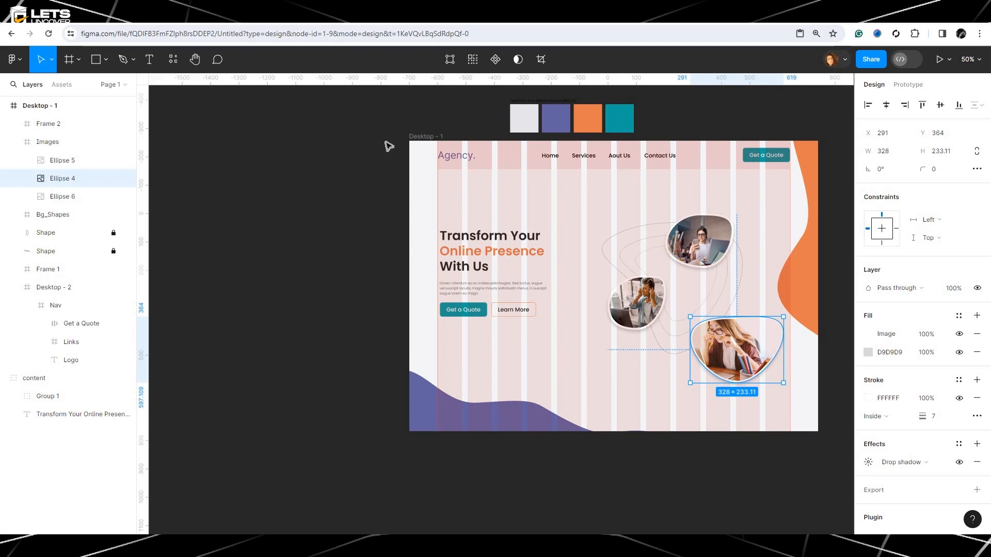
Set the upper blob's image fill mode to Crop.
key(shift+0)
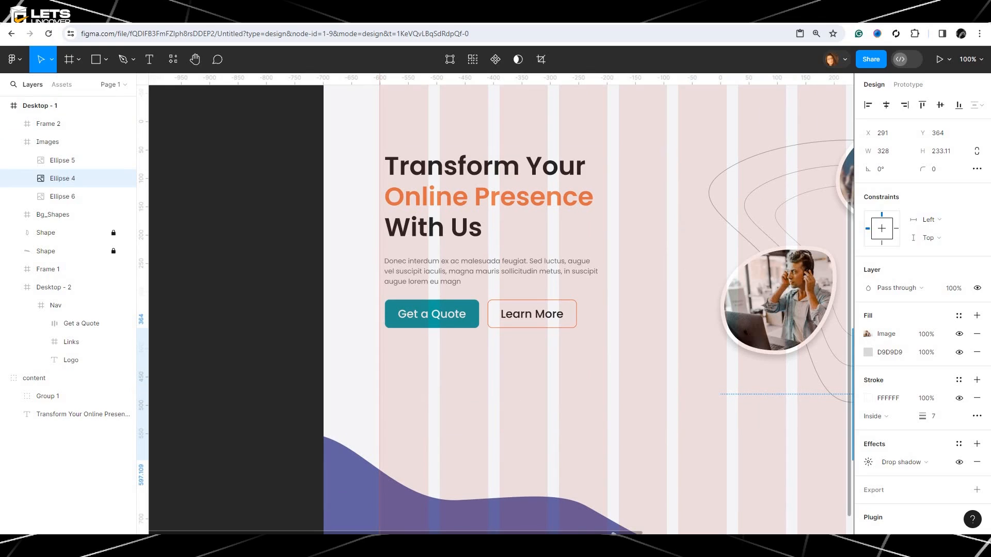
drag(612, 533, 778, 532)
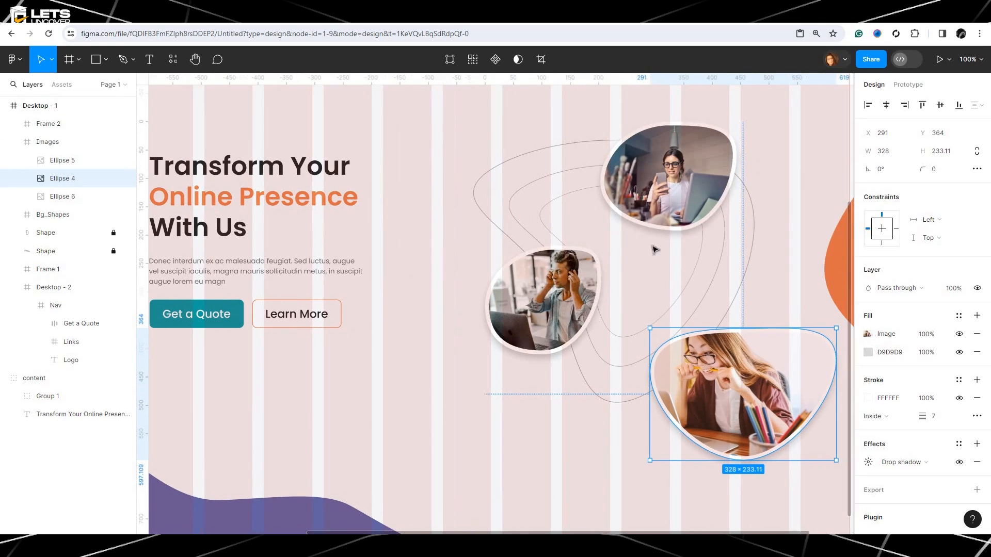
click(669, 200)
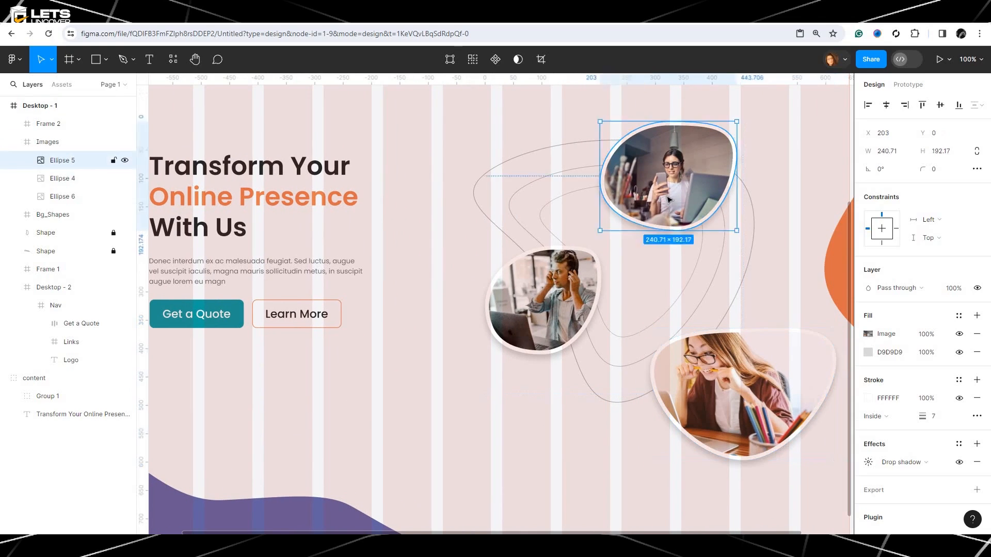
click(868, 333)
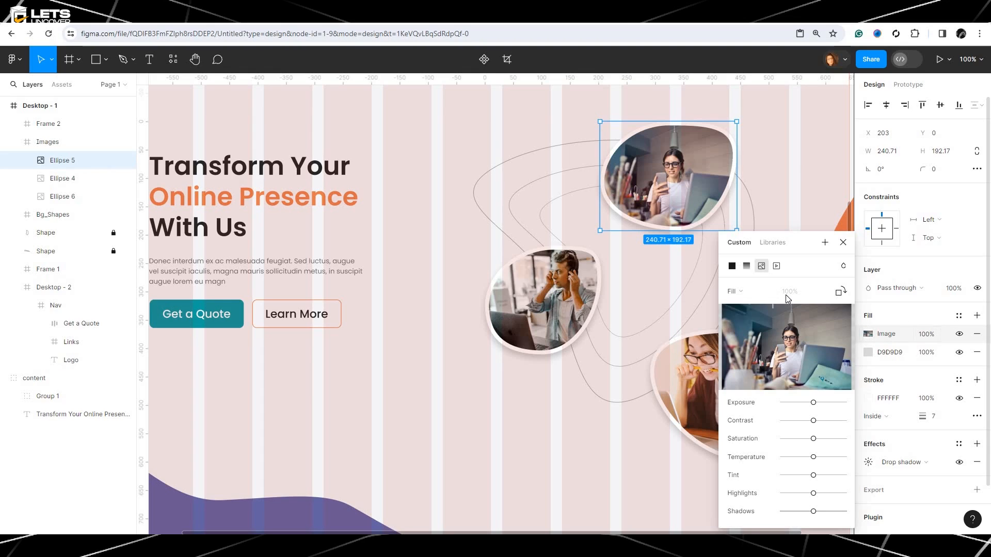
click(764, 292)
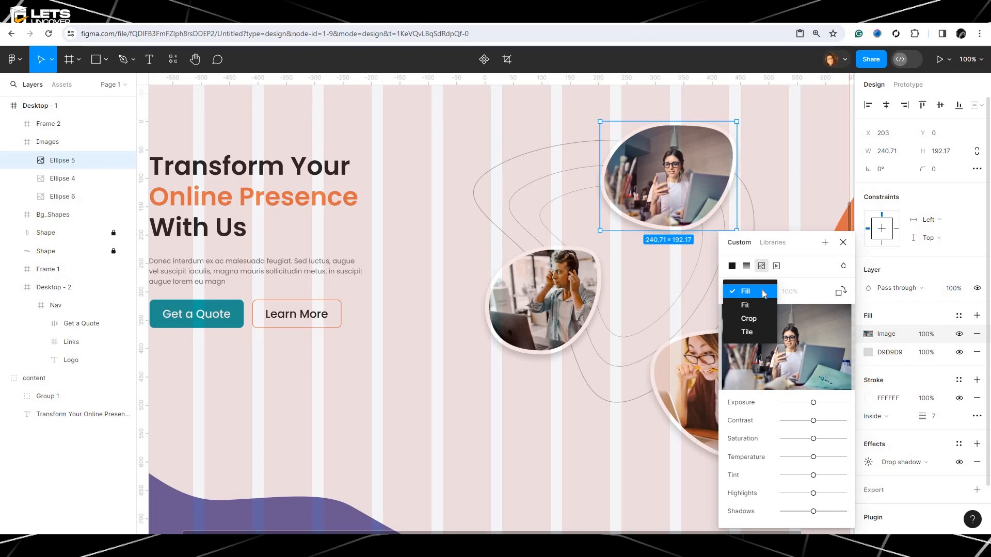
click(759, 318)
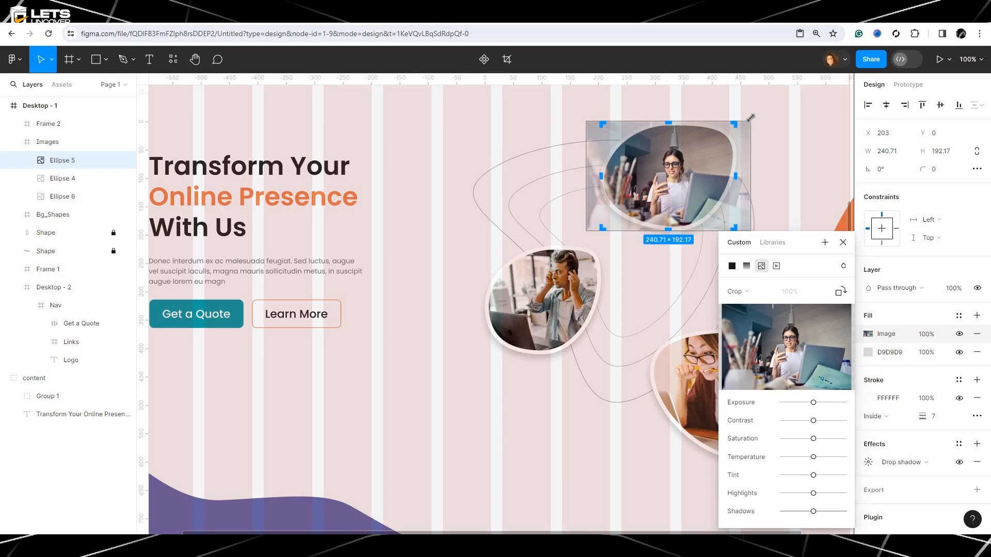
key(k)
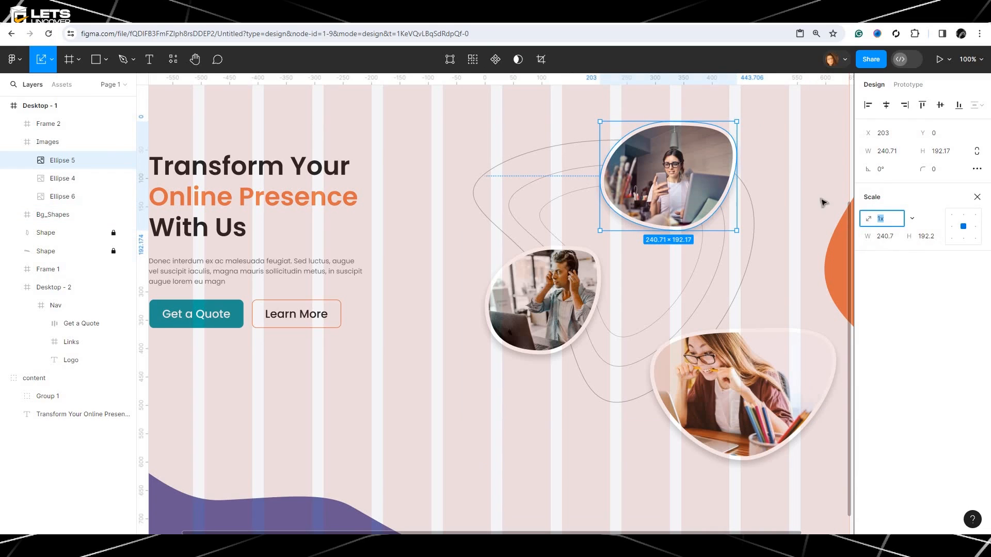
click(978, 196)
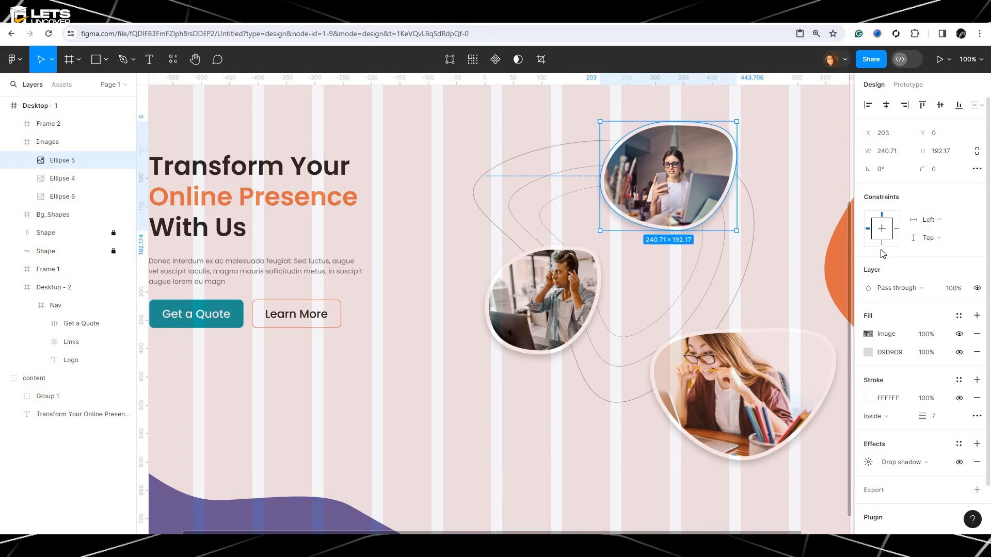
Enlarge and recentre the cropped photo on the woman inside the upper blob, and raise its contrast slightly.
click(873, 335)
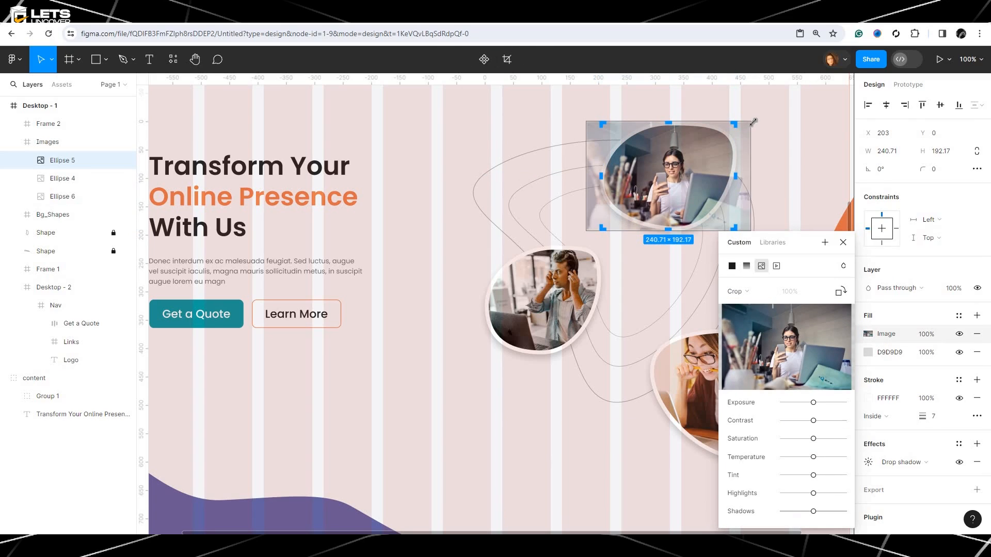
mouse_move(754, 122)
mouse_down()
mouse_move(776, 103)
mouse_move(767, 111)
mouse_up()
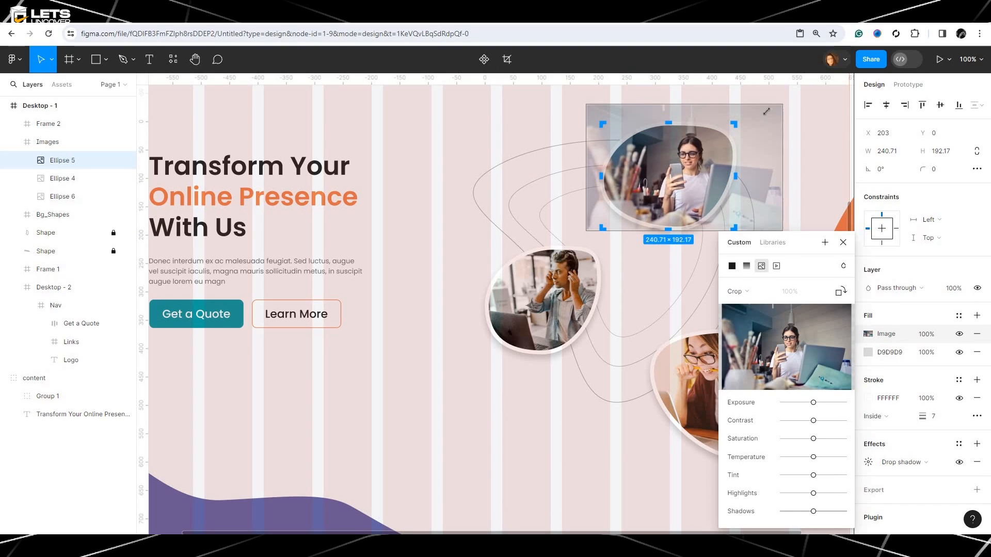
drag(685, 159, 671, 162)
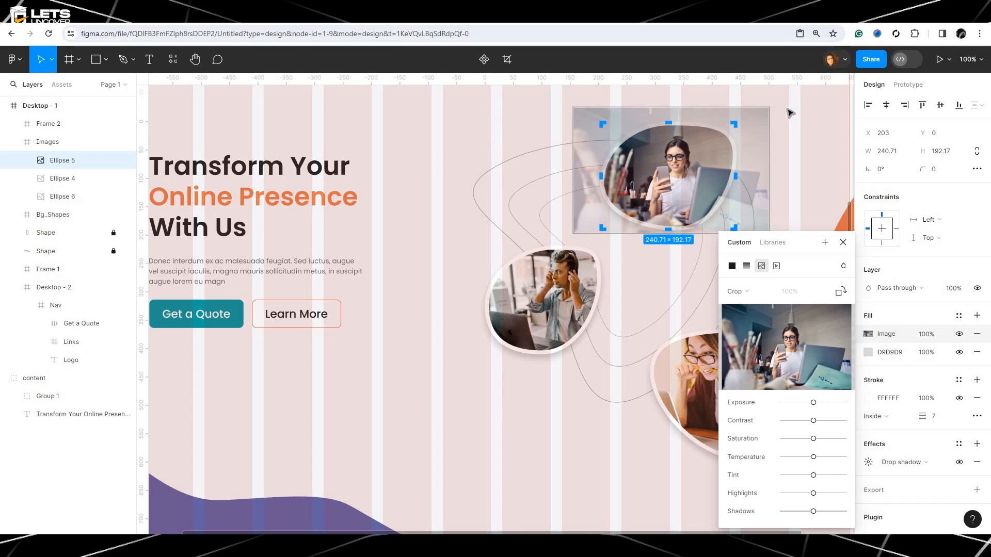
drag(779, 98, 804, 84)
key(ctrl+z)
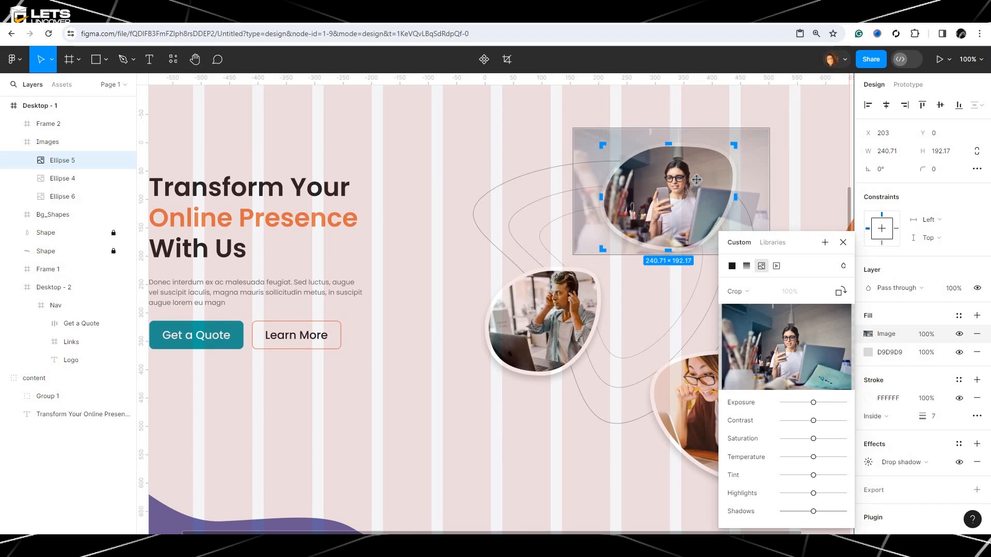
drag(773, 126, 795, 113)
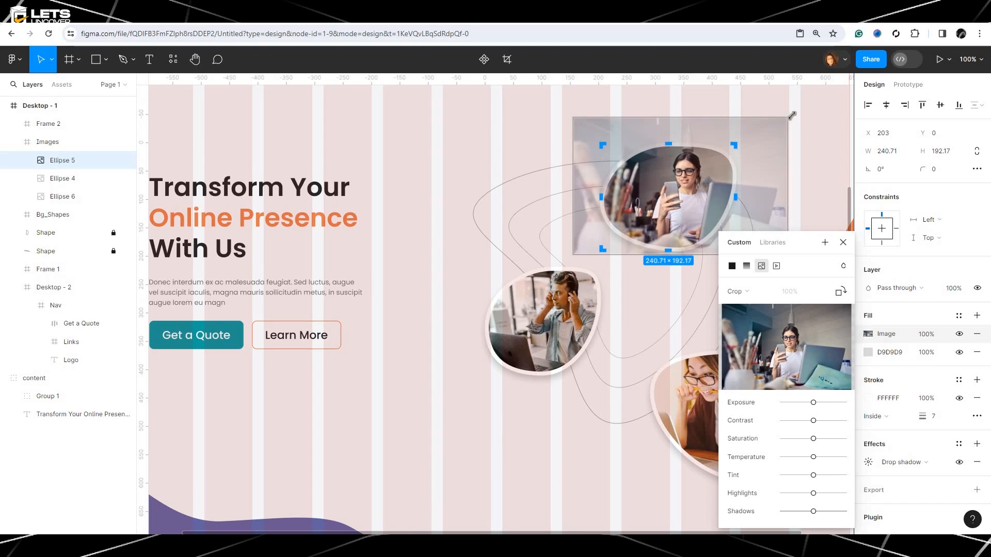
drag(699, 178, 684, 181)
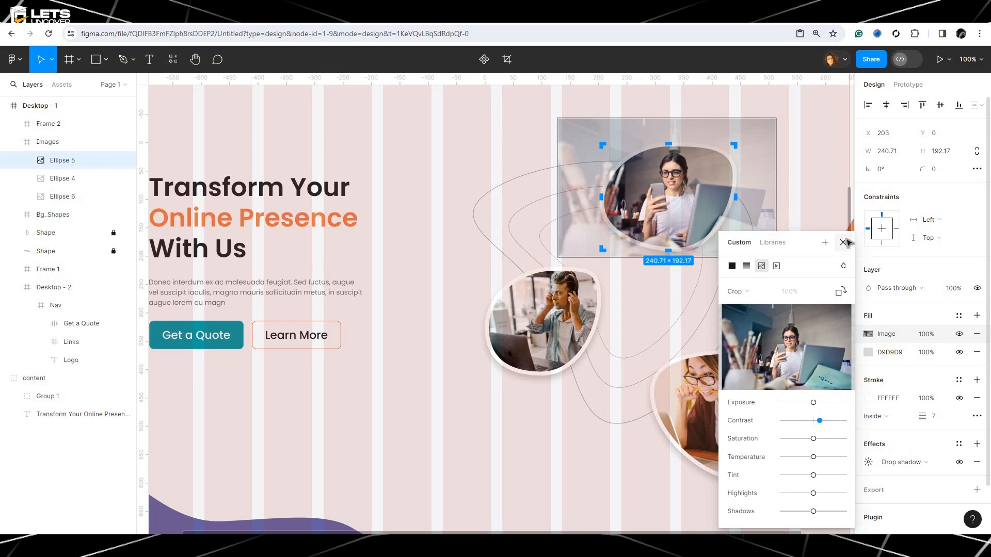
click(843, 242)
Raise the contrast slightly on the middle blob's photo of the man with headphones.
click(491, 330)
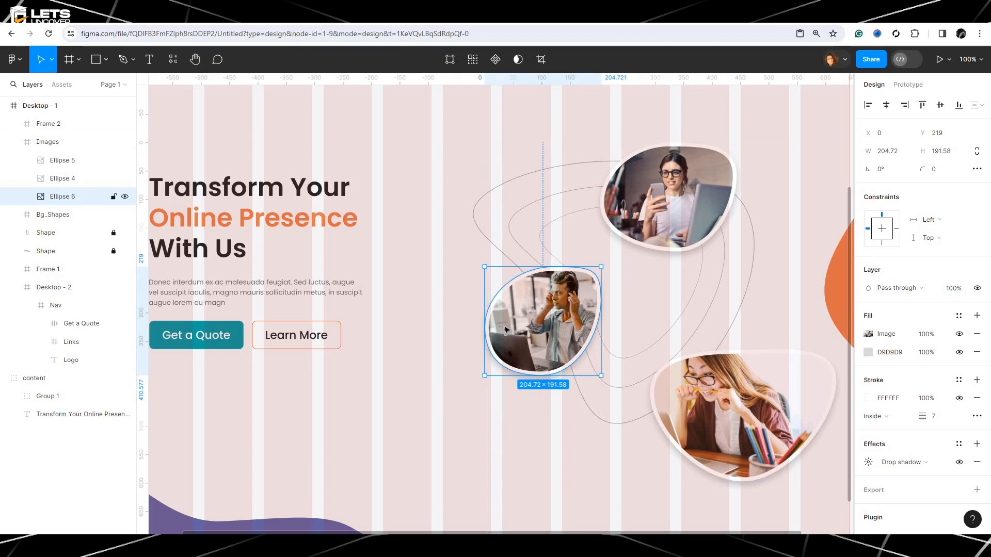
click(868, 334)
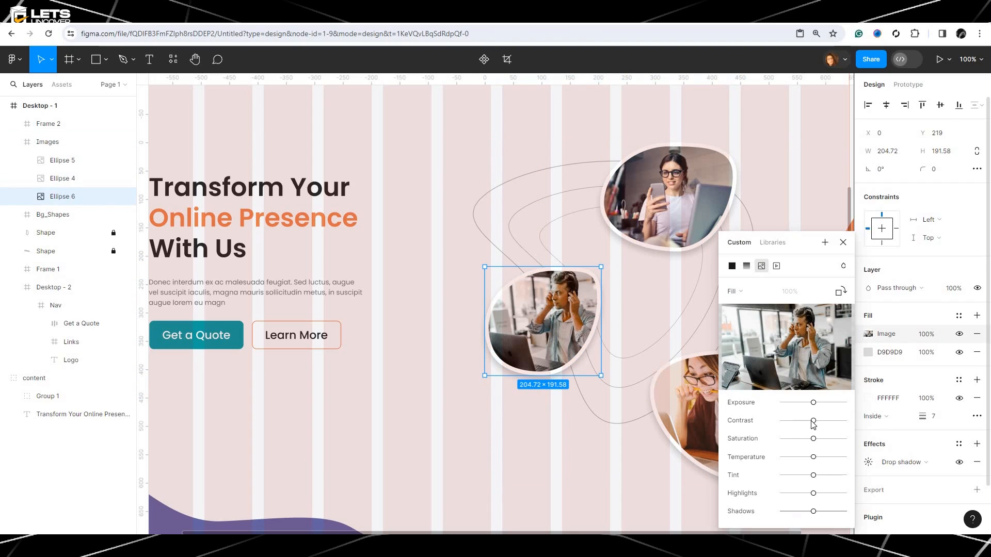
drag(818, 421, 818, 421)
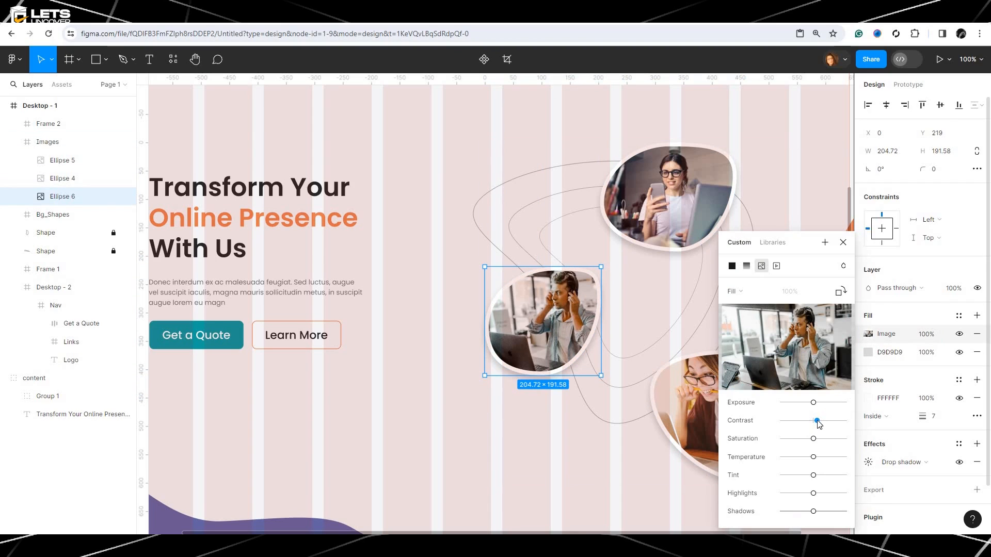
Raise the contrast slightly on the lowest blob's photo of the woman biting a pencil.
click(699, 438)
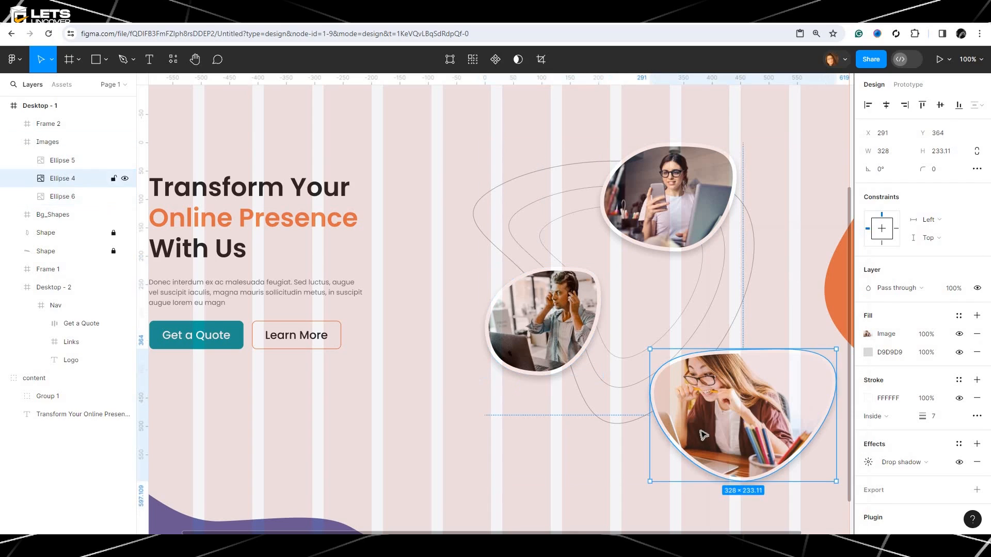
click(868, 335)
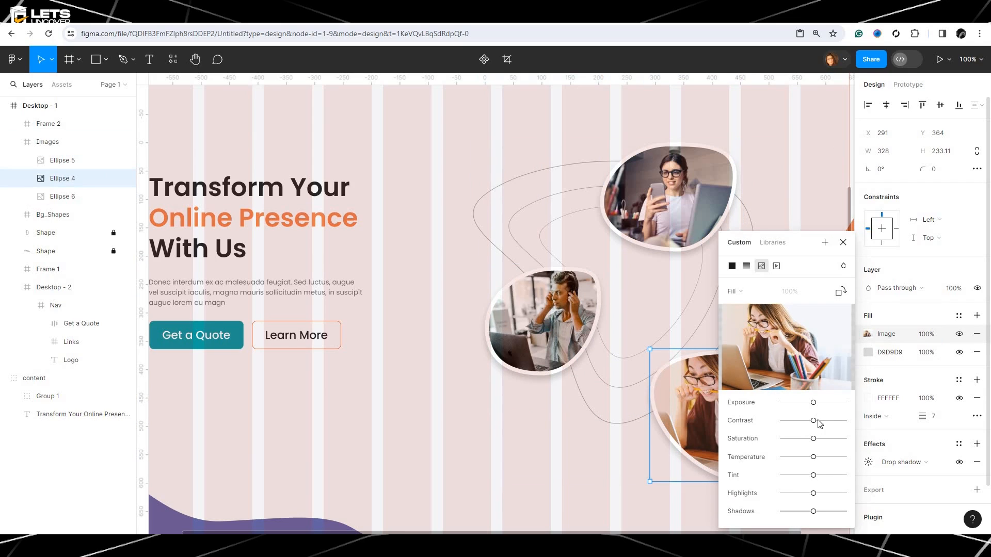
drag(814, 421, 821, 420)
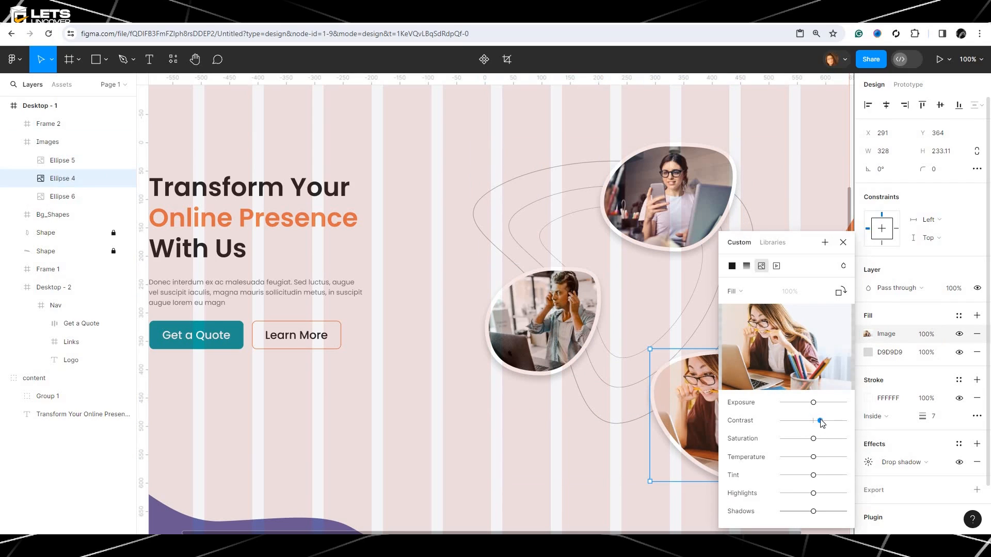
click(442, 432)
Wrap the headline, paragraph and both hero buttons in one frame and centre it vertically on the Desktop - 1 page.
key(minus)
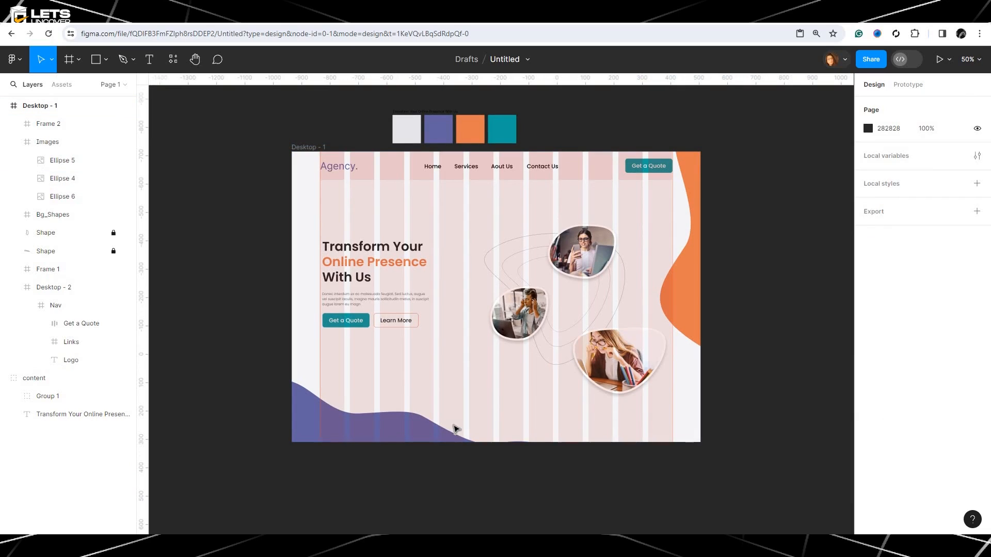
drag(381, 361, 369, 247)
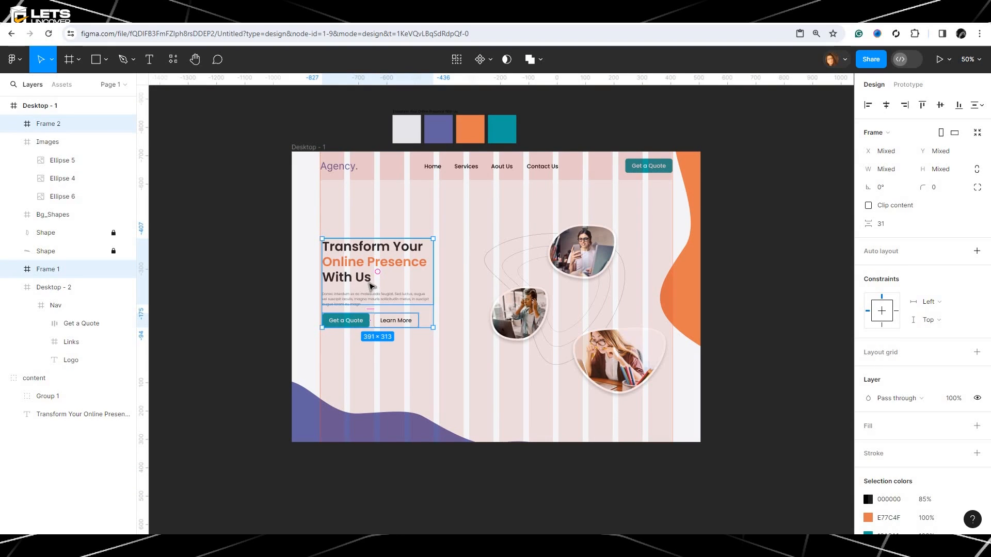
right_click(368, 283)
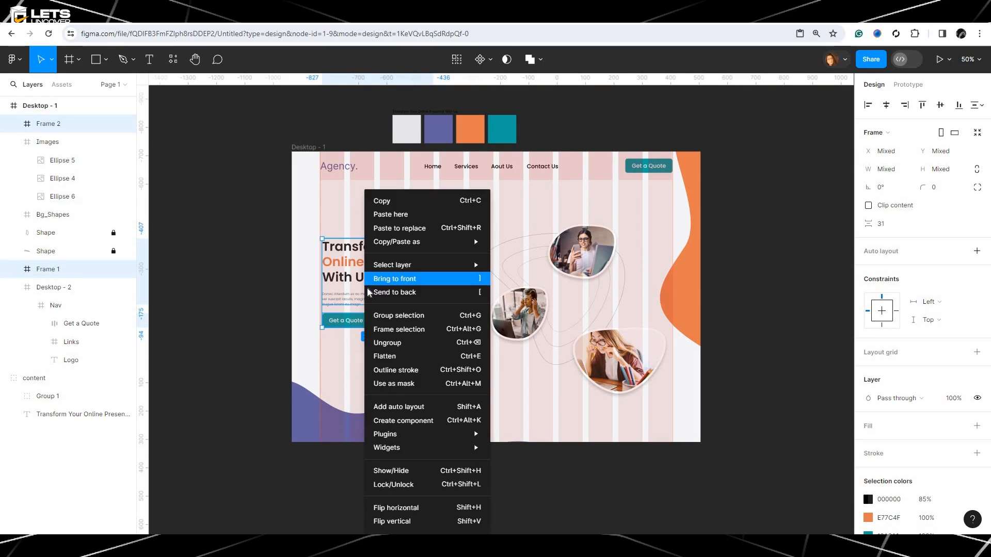
click(397, 332)
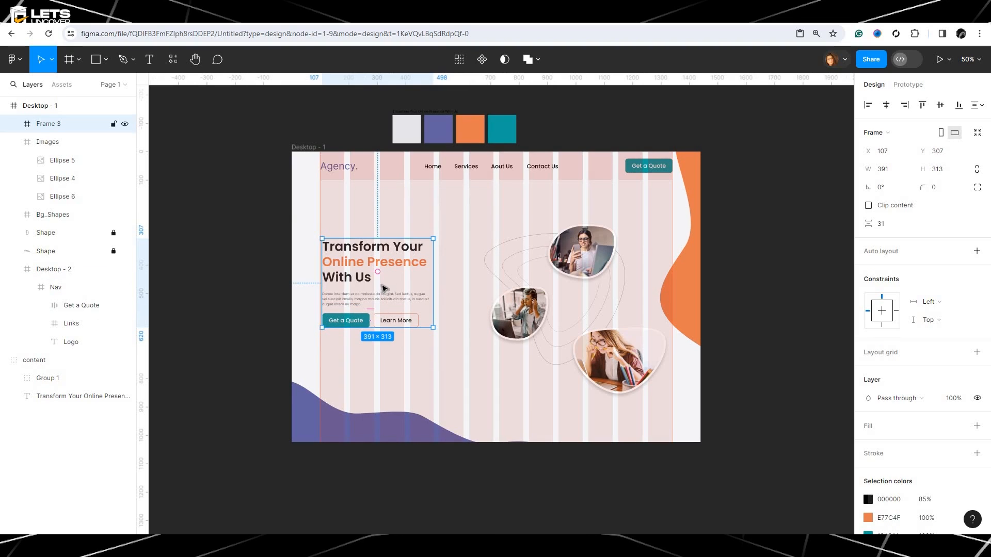
click(940, 104)
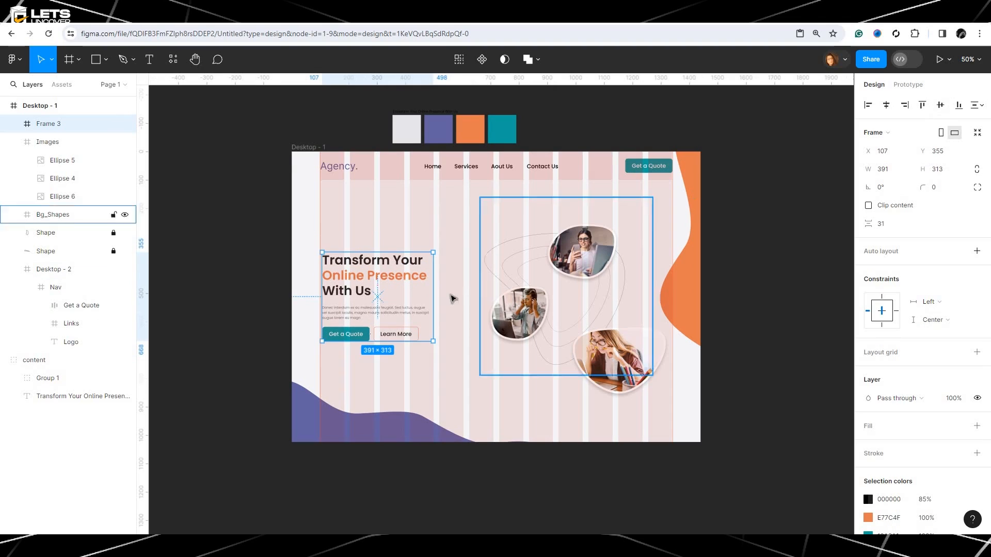
Shift the photo blobs slightly up and left, and move the hero text frame to X 98, Y 319, along the grid's first column.
drag(586, 289, 581, 284)
drag(391, 300, 383, 281)
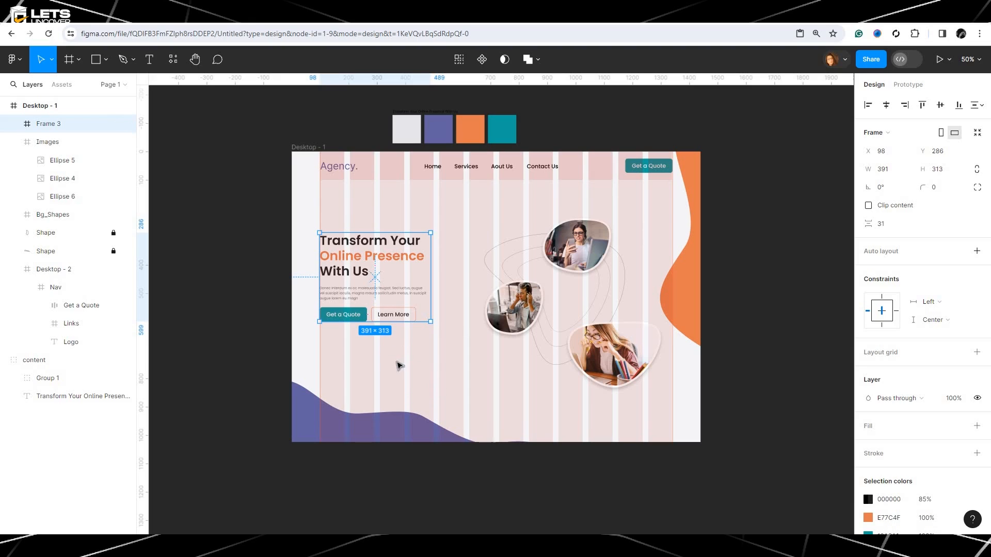
drag(359, 286, 360, 288)
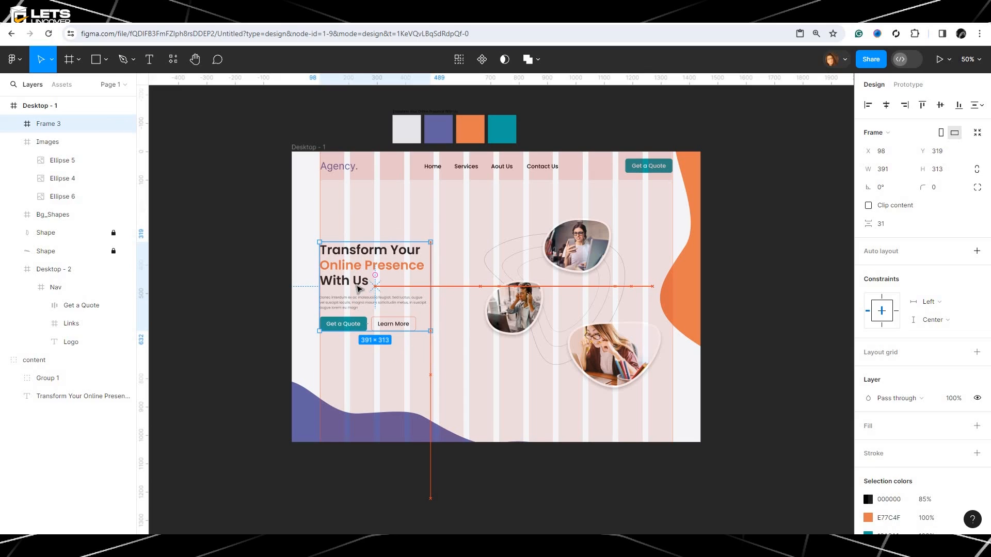
click(440, 365)
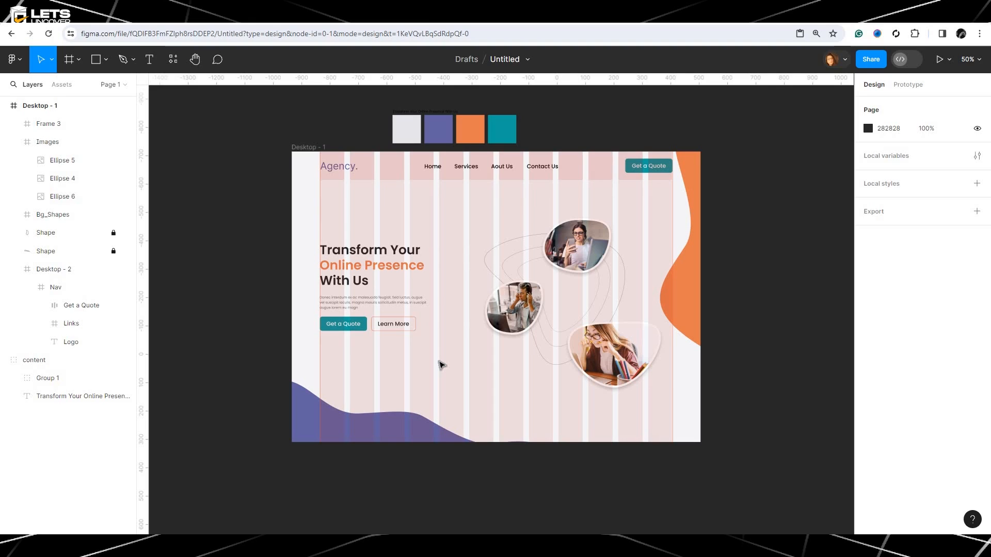
Present the landing page as a prototype and look it over from the navigation bar to the purple wave.
click(939, 59)
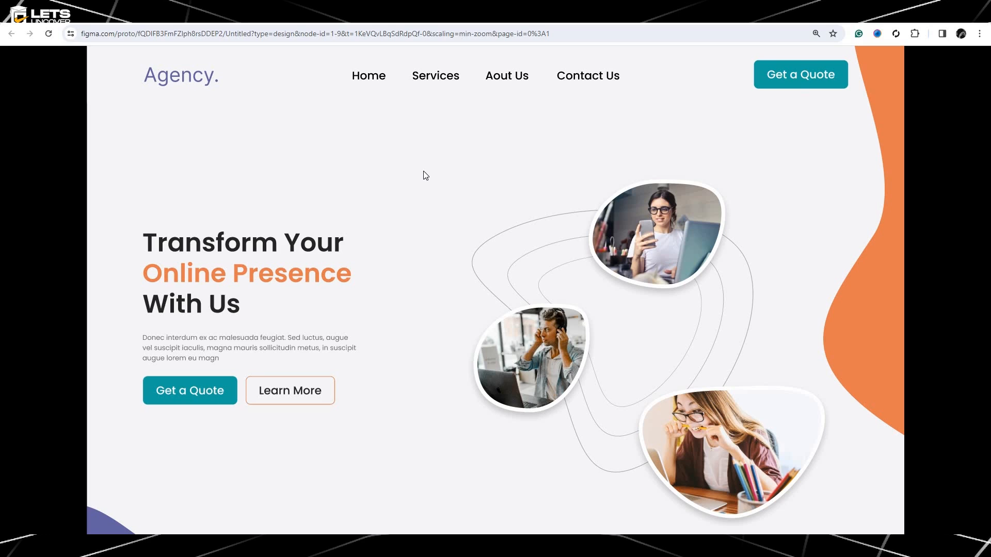
scroll(416, 255, down, 3)
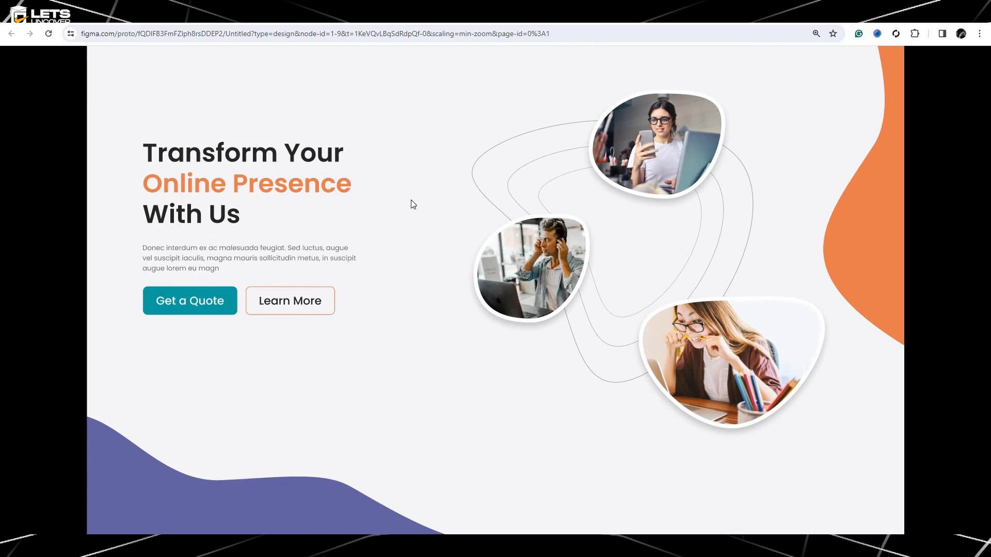
scroll(399, 293, up, 3)
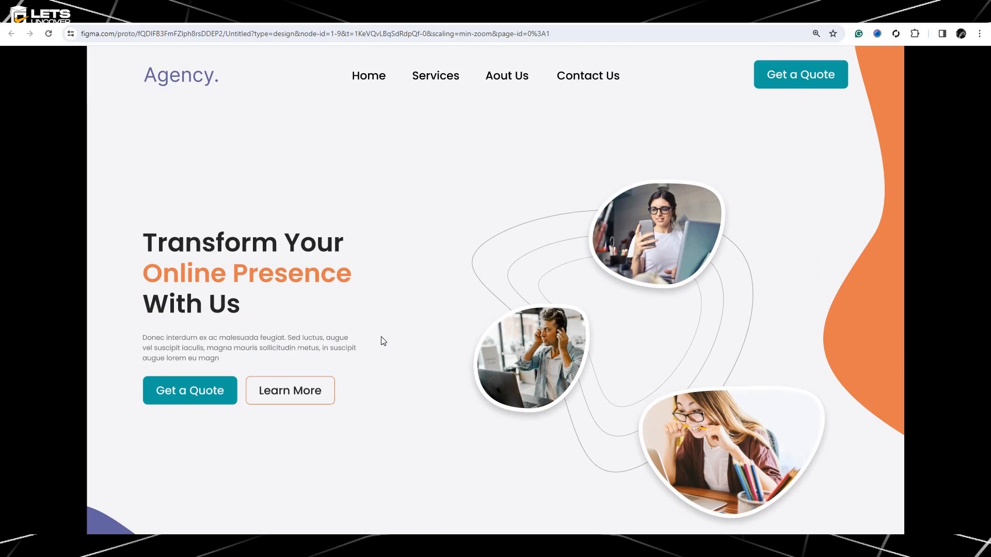